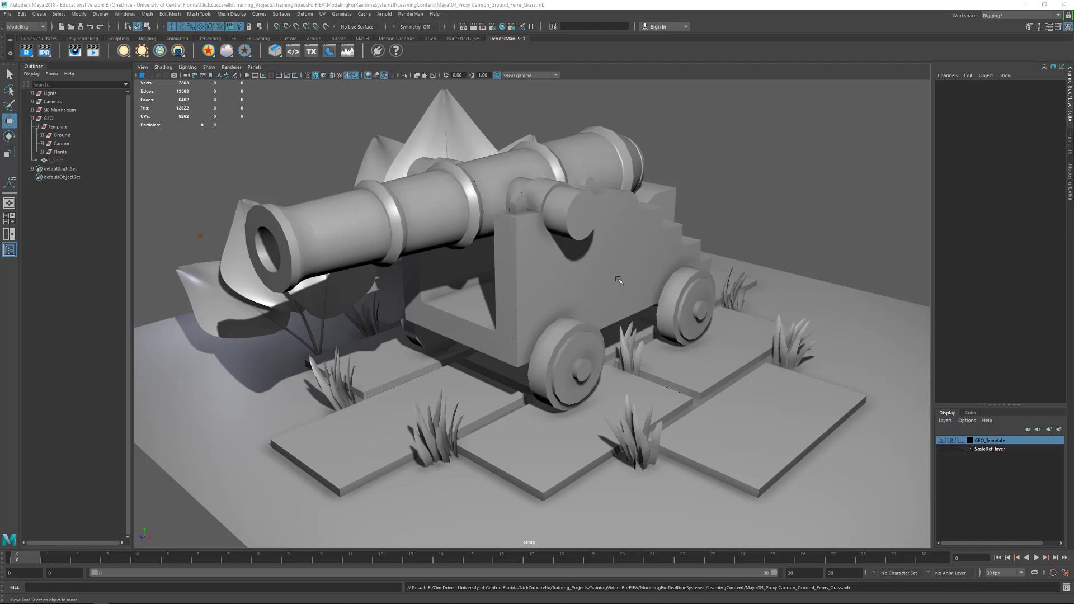
# - Select the Cannon group in the outliner and expand it to list its parts
pyautogui.press('alt')
pyautogui.keyDown('alt'); pyautogui.moveTo(622, 280); pyautogui.dragTo(522, 307); pyautogui.keyUp('alt')
pyautogui.keyDown('alt'); pyautogui.moveTo(626, 248); pyautogui.dragTo(610, 280, button='middle'); pyautogui.keyUp('alt')
pyautogui.keyDown('alt'); pyautogui.moveTo(608, 292); pyautogui.dragTo(622, 275); pyautogui.keyUp('alt')
pyautogui.keyDown('alt'); pyautogui.moveTo(622, 275); pyautogui.dragTo(630, 281, button='middle'); pyautogui.keyUp('alt')
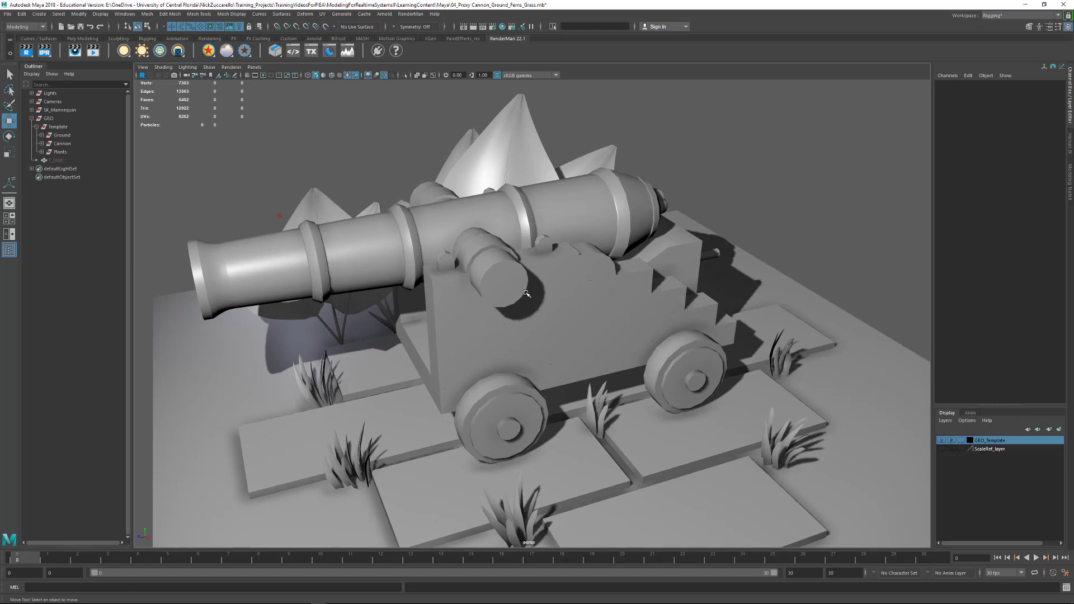
pyautogui.keyDown('alt'); pyautogui.moveTo(526, 294); pyautogui.dragTo(533, 294); pyautogui.keyUp('alt')
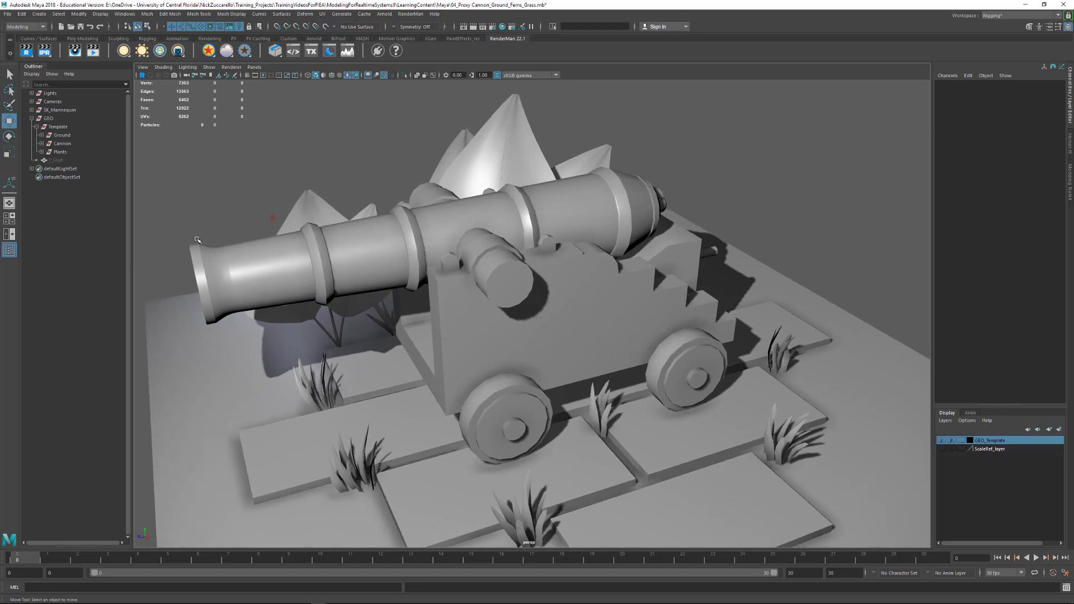
pyautogui.click(69, 144)
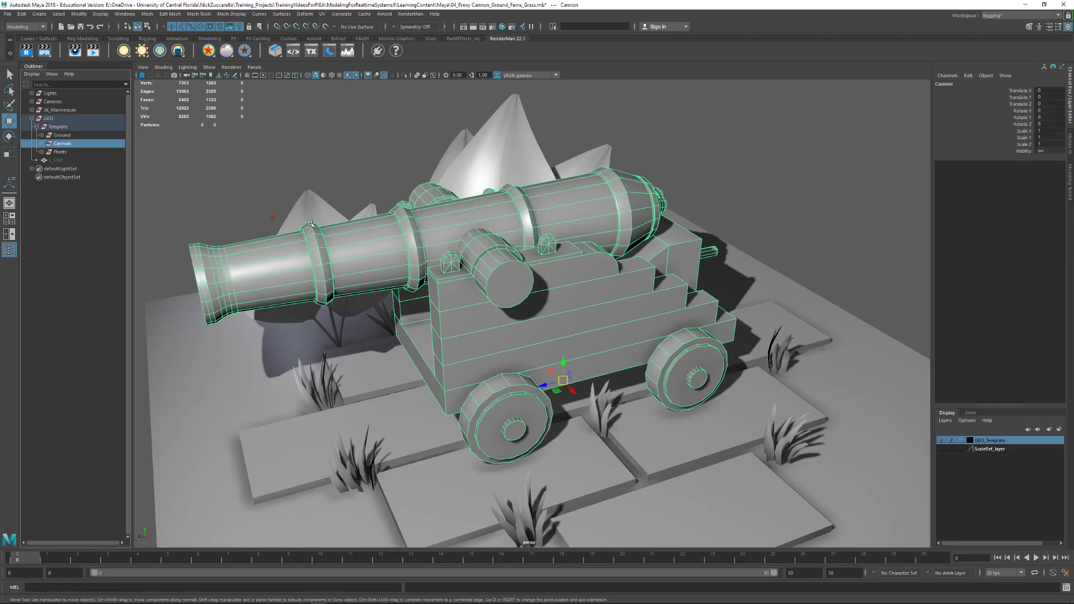
pyautogui.click(42, 144)
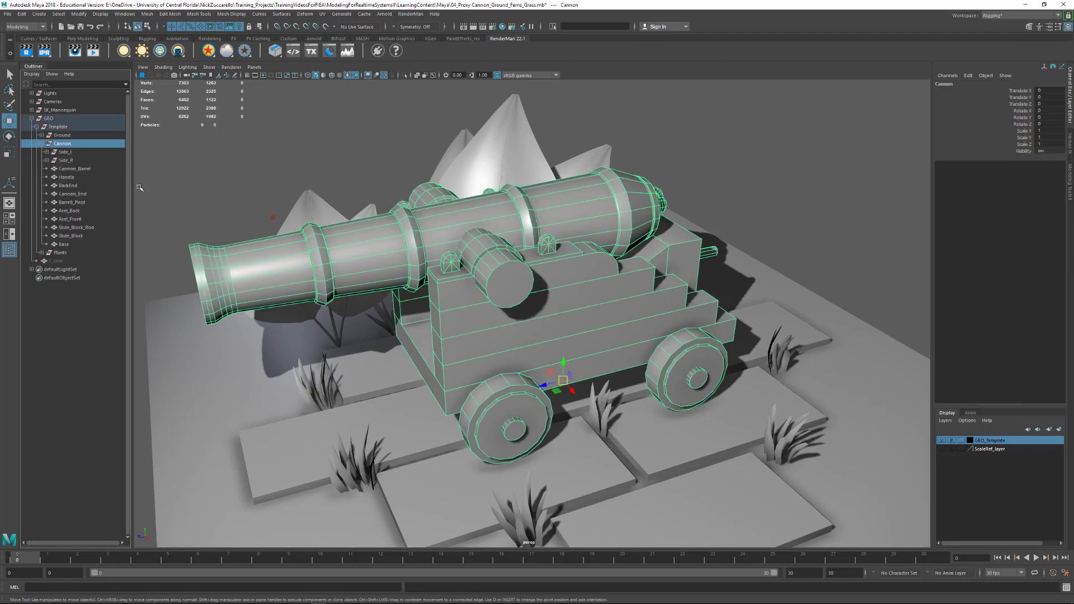
# - Open the UV Editor for the Cannon group with the Modeling menu set active
pyautogui.click(323, 14)
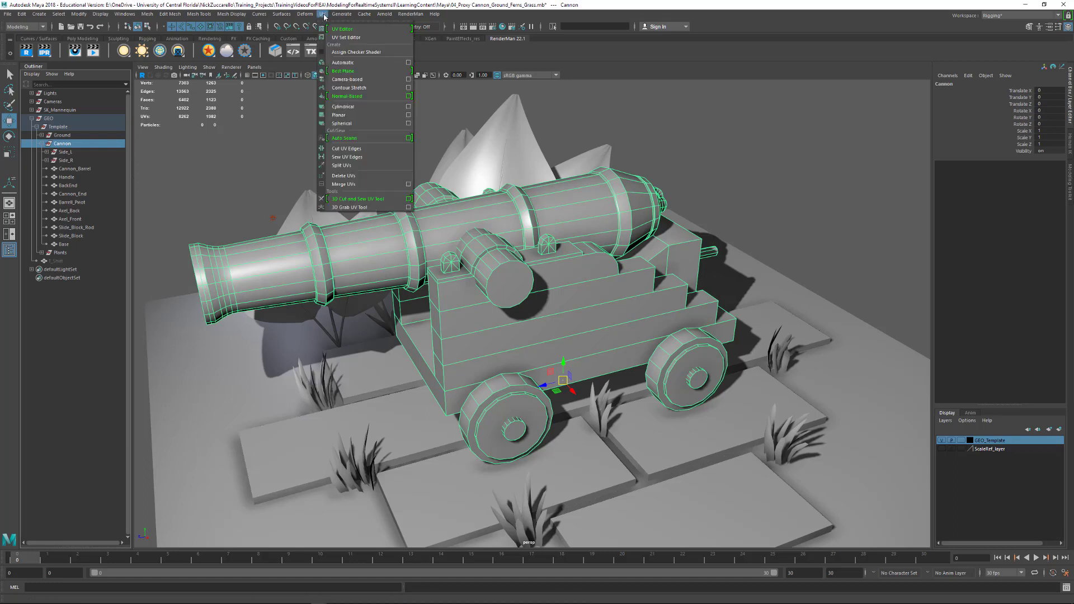
pyautogui.click(44, 28)
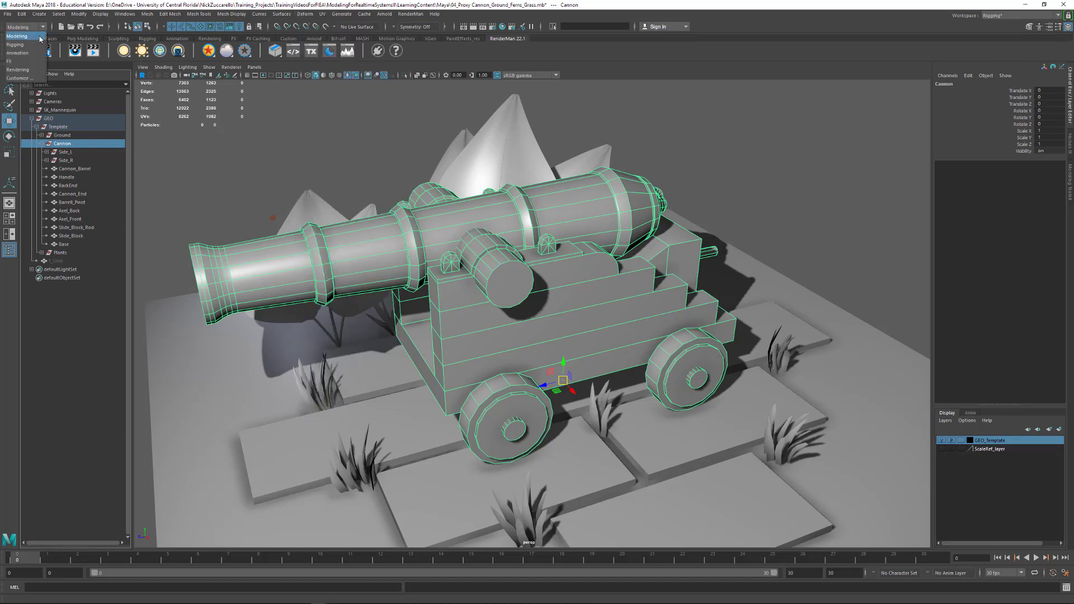
pyautogui.click(40, 37)
pyautogui.click(322, 14)
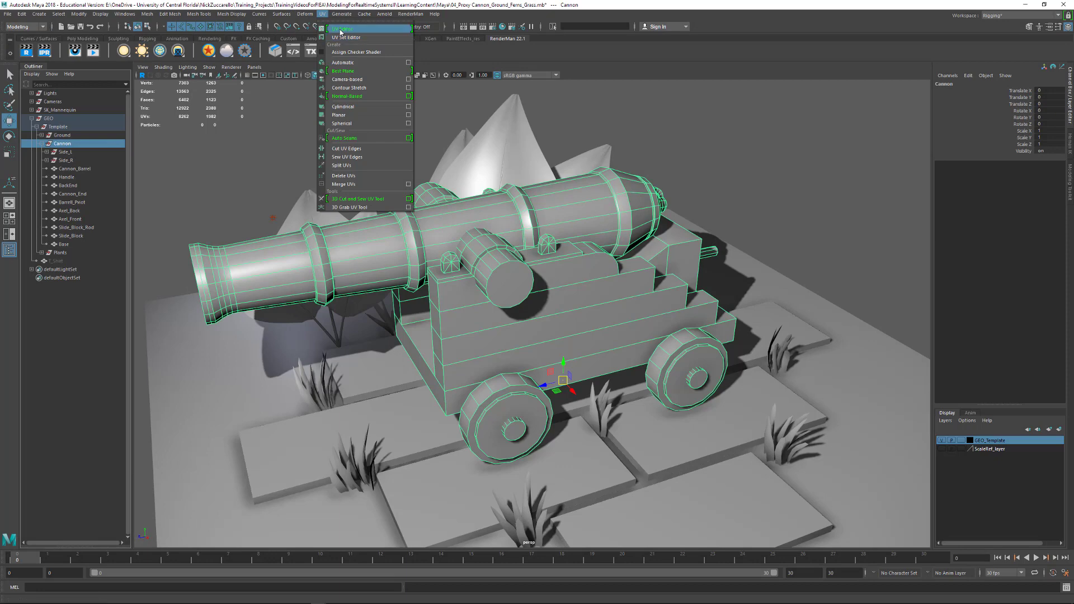
pyautogui.click(341, 33)
pyautogui.moveTo(585, 231); pyautogui.dragTo(580, 123)
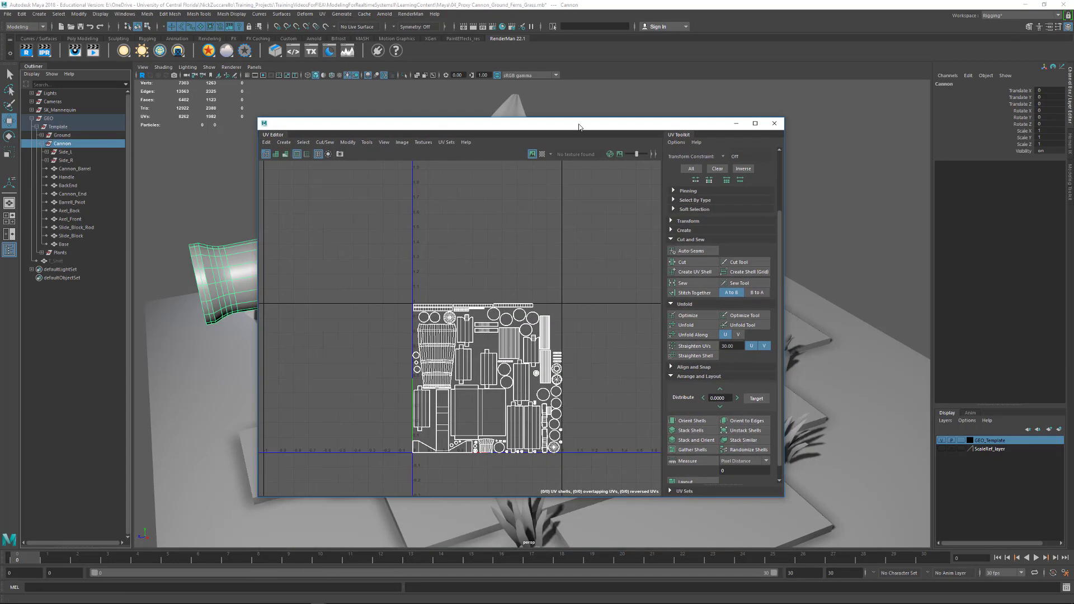
# - Examine how the cannon's UV shells are packed in the UV Editor, keeping the editor clear of the model
pyautogui.moveTo(679, 136); pyautogui.dragTo(662, 170)
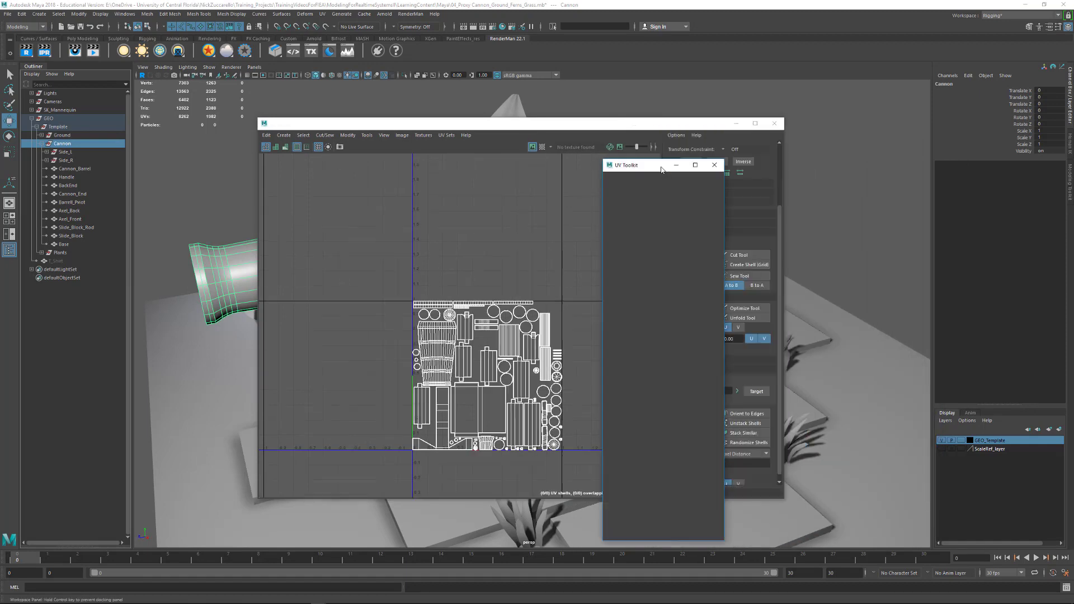
pyautogui.click(589, 269)
pyautogui.keyDown('alt'); pyautogui.moveTo(439, 337); pyautogui.dragTo(540, 402, button='right'); pyautogui.keyUp('alt')
pyautogui.keyDown('alt'); pyautogui.moveTo(539, 402); pyautogui.dragTo(475, 295, button='middle'); pyautogui.keyUp('alt')
pyautogui.keyDown('alt'); pyautogui.moveTo(475, 295); pyautogui.dragTo(446, 331, button='right'); pyautogui.keyUp('alt')
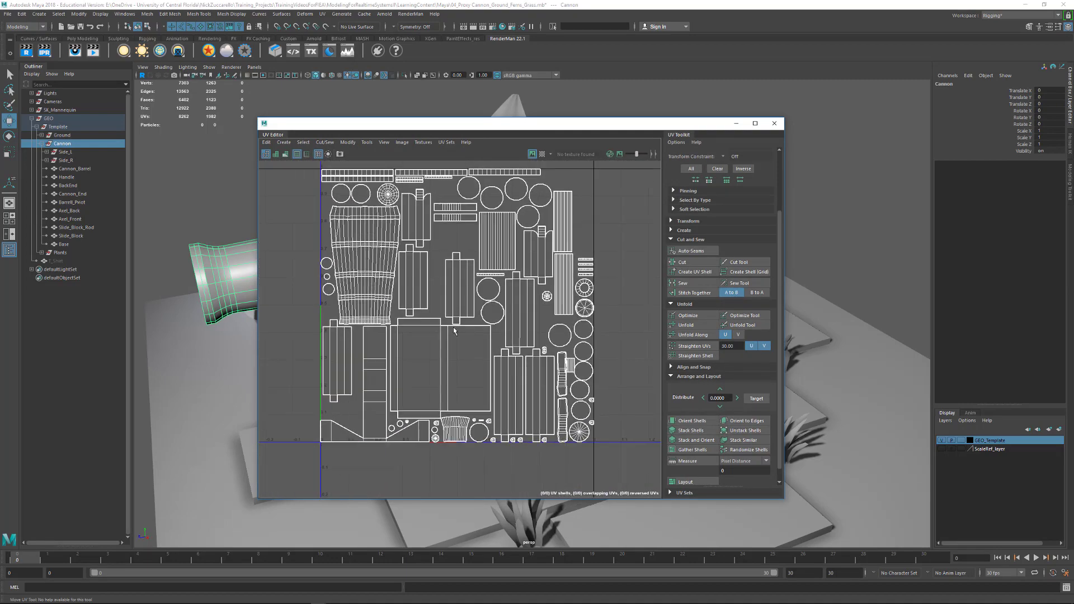
pyautogui.keyDown('alt'); pyautogui.moveTo(465, 291); pyautogui.dragTo(470, 319, button='middle'); pyautogui.keyUp('alt')
pyautogui.keyDown('alt'); pyautogui.moveTo(470, 318); pyautogui.dragTo(518, 313, button='right'); pyautogui.keyUp('alt')
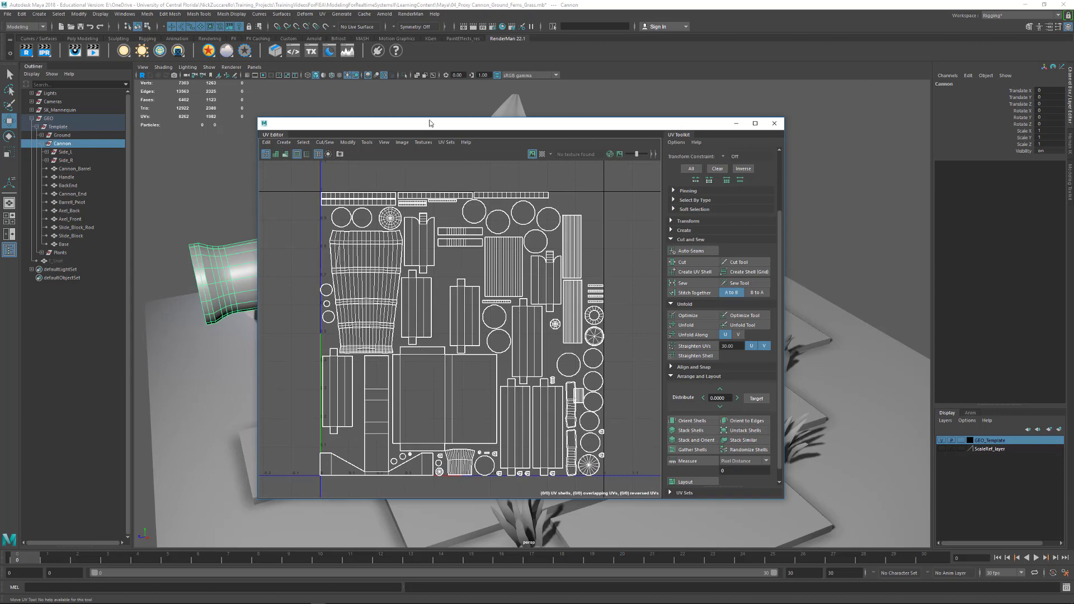
pyautogui.moveTo(438, 129); pyautogui.dragTo(619, 135)
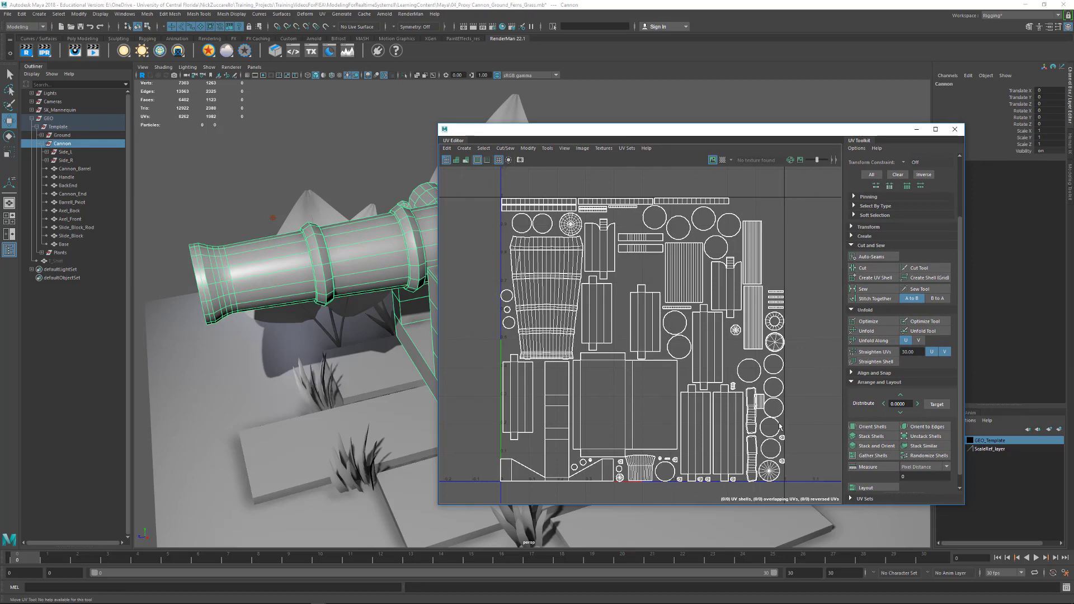
# - Select all of the cannon's UVs in UV component mode and clear the selection
pyautogui.moveTo(688, 388); pyautogui.dragTo(697, 354, button='right')
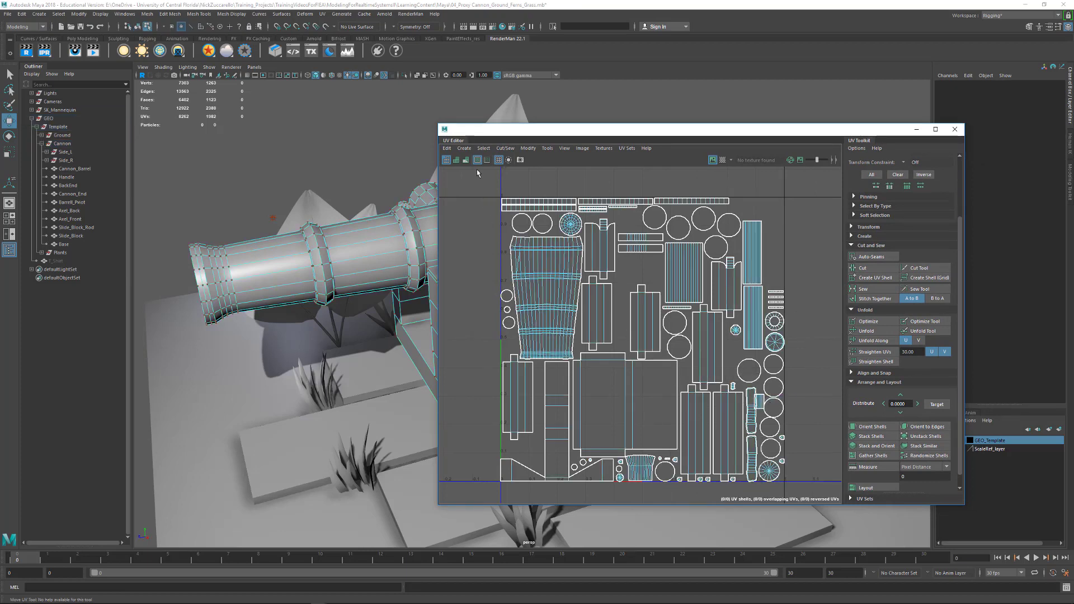
pyautogui.moveTo(477, 171); pyautogui.dragTo(841, 502)
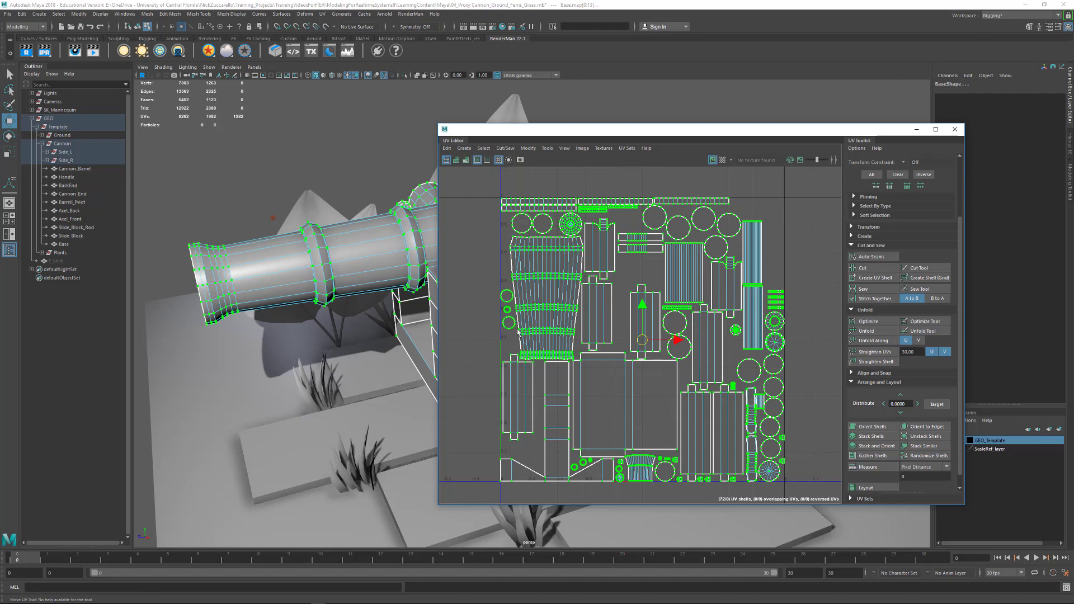
pyautogui.click(804, 327)
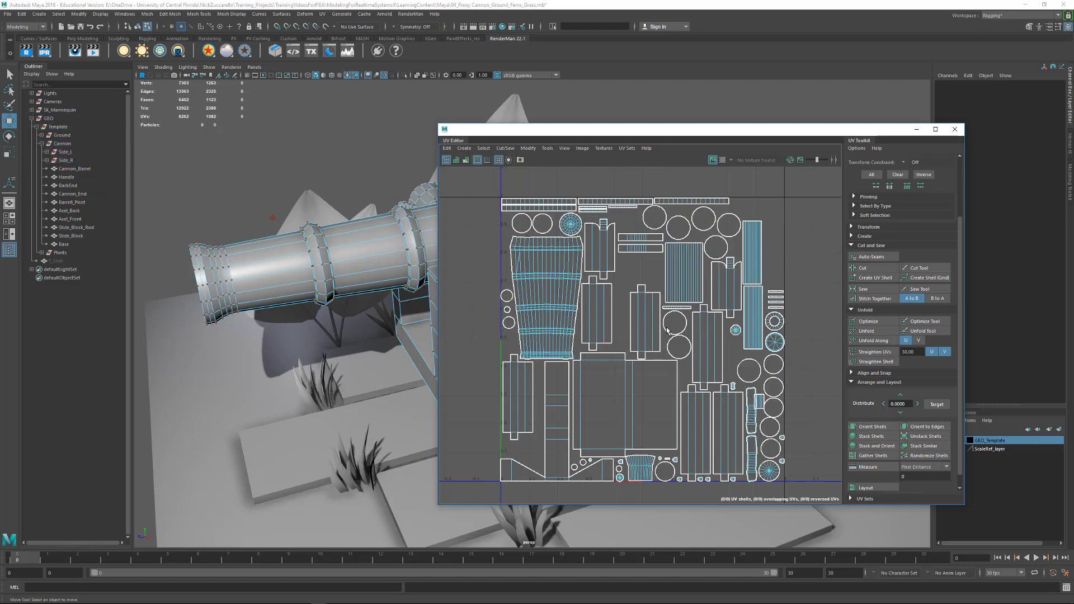
# - Switch from selecting single UVs to UV shells and select the front wheel's circular shell
pyautogui.click(672, 336)
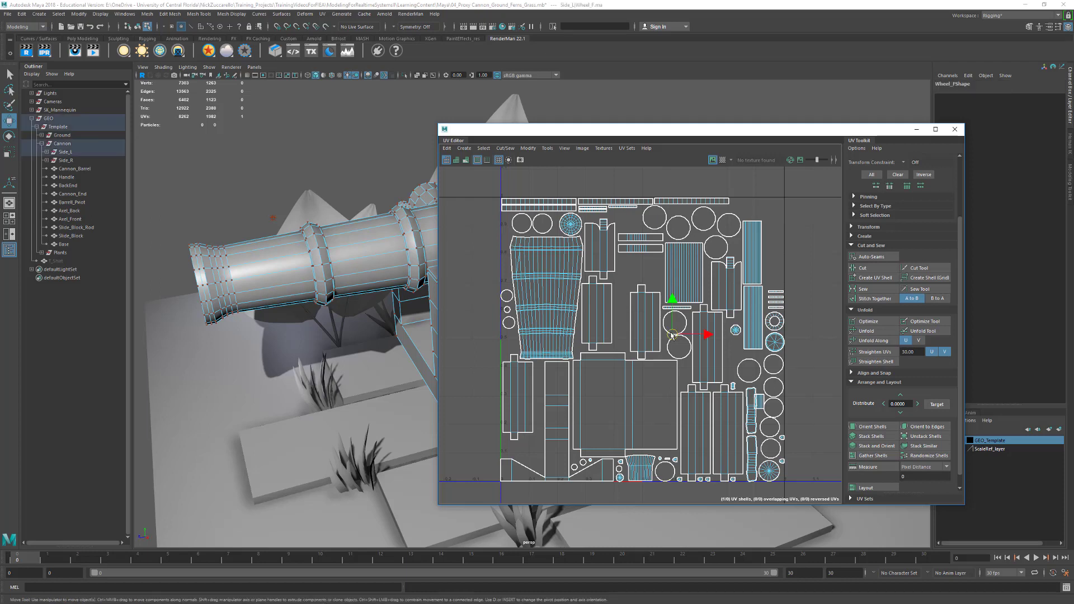
pyautogui.rightClick(672, 335)
pyautogui.moveTo(672, 334); pyautogui.dragTo(640, 322, button='right')
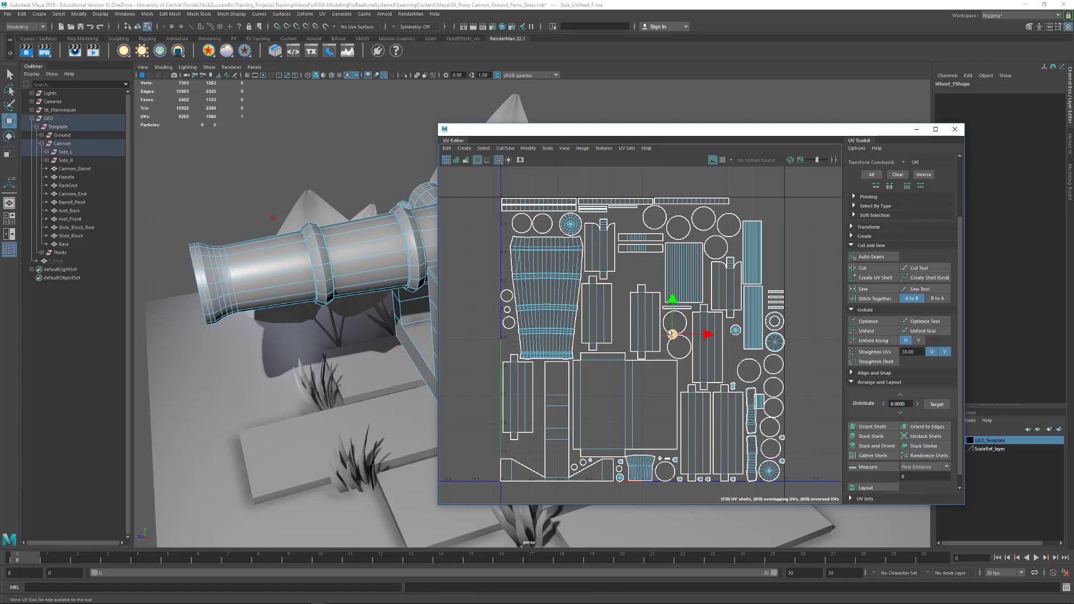
pyautogui.click(666, 329)
pyautogui.click(682, 357)
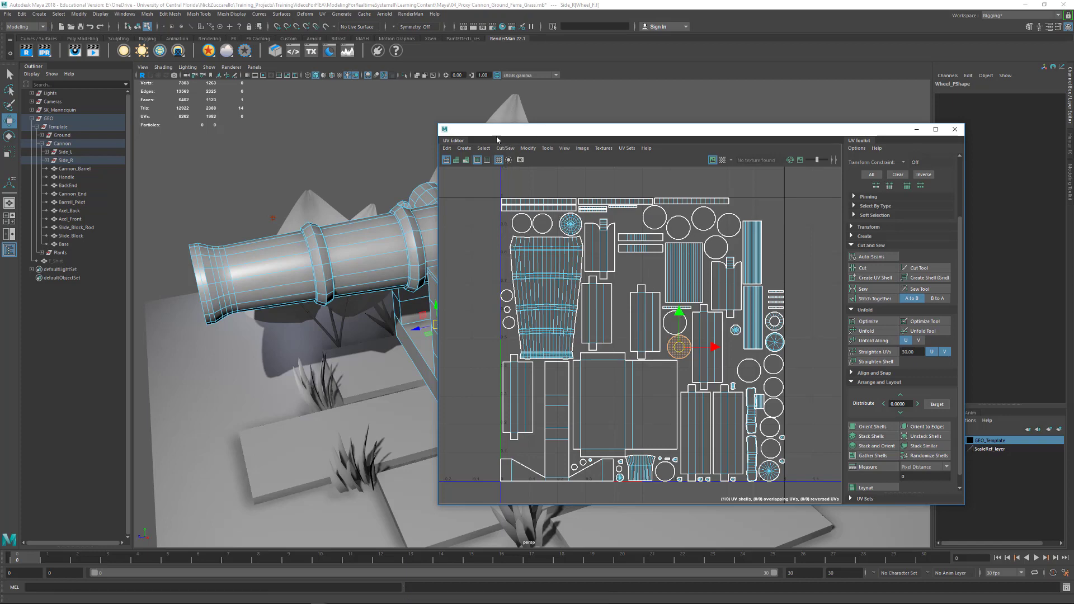
# - Move the small Slide_Block_Rod UV shell into the empty gap beneath the small round shell
pyautogui.moveTo(496, 129); pyautogui.dragTo(668, 157)
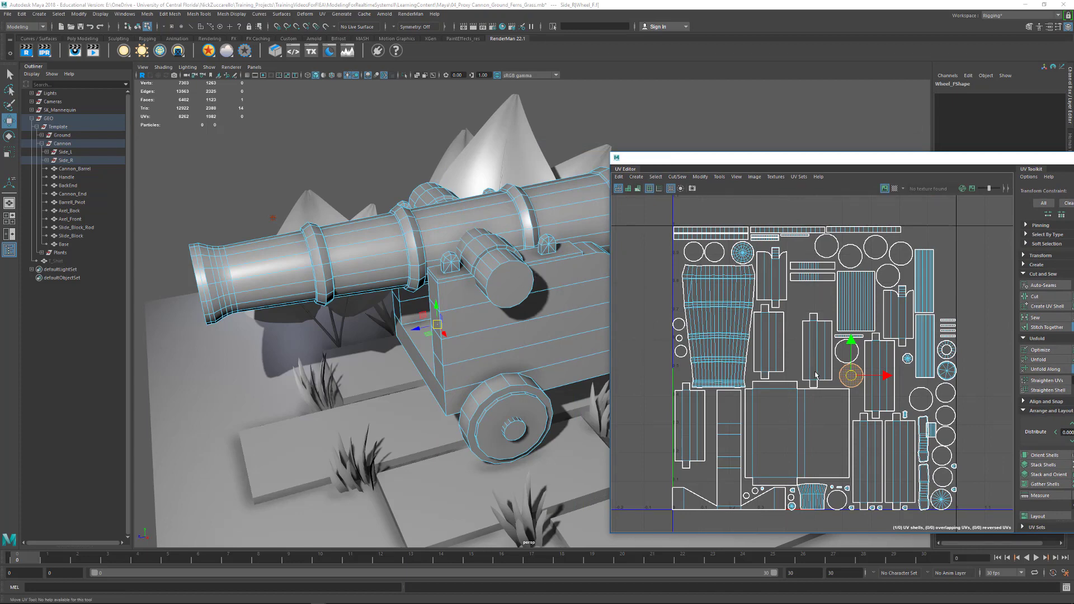
pyautogui.scroll(5, 869, 385)
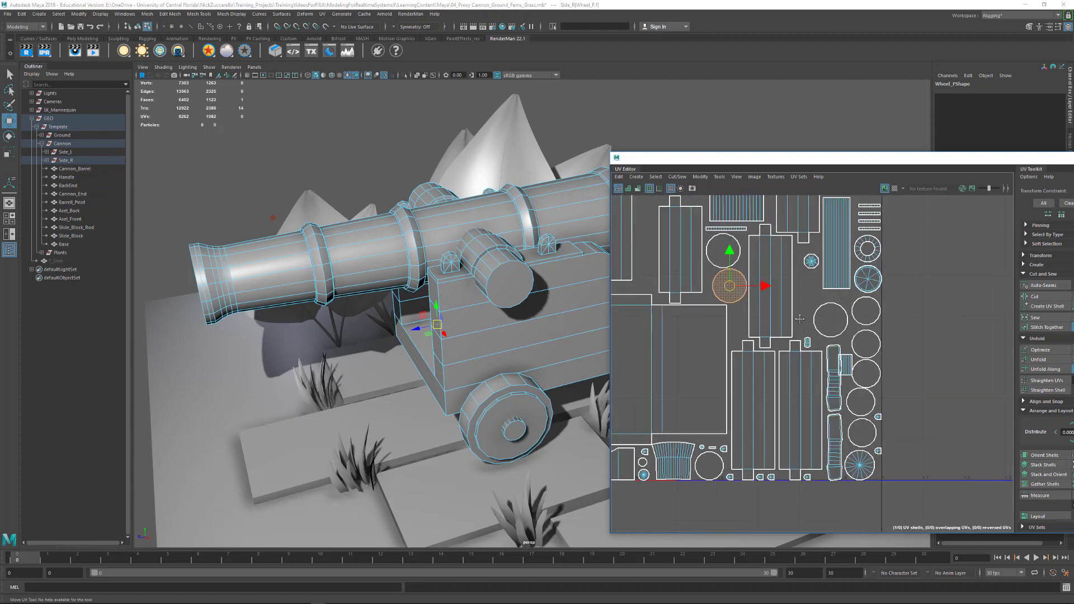
pyautogui.click(871, 390)
pyautogui.moveTo(871, 390); pyautogui.dragTo(832, 316)
pyautogui.scroll(-3, 750, 345)
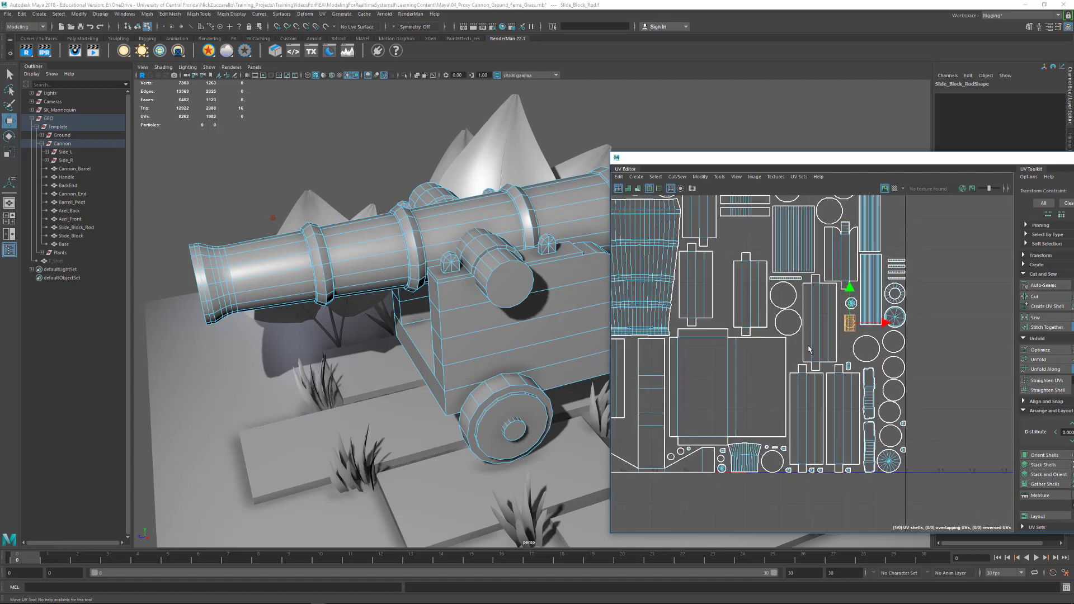
# - Select the small fan-shaped Cannon_Barrel UV shell and nudge it slightly along the U axis
pyautogui.scroll(3, 764, 442)
pyautogui.click(770, 421)
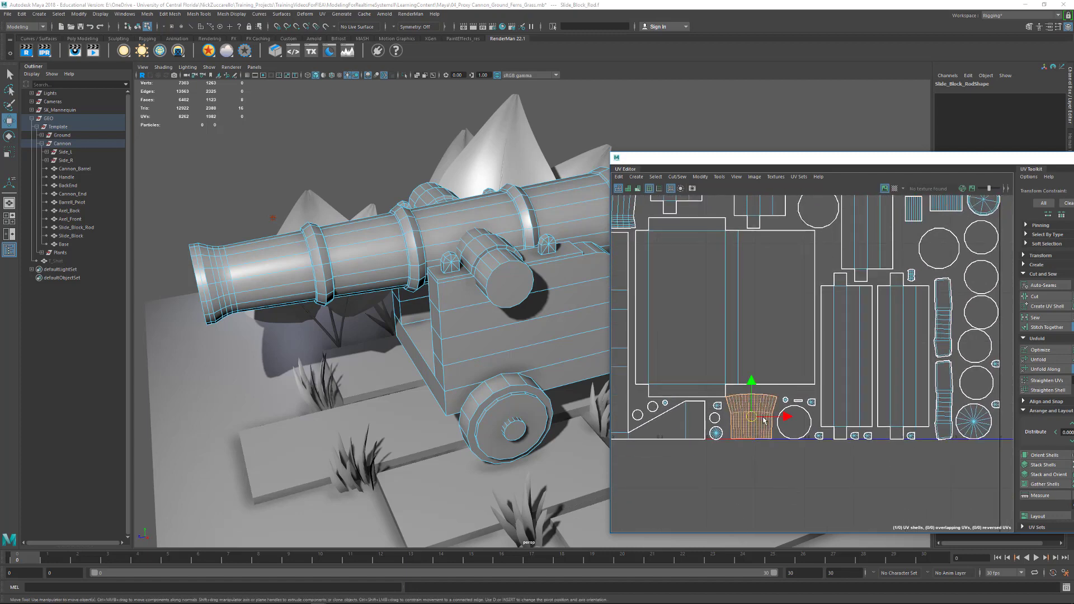
pyautogui.moveTo(783, 420); pyautogui.dragTo(786, 418)
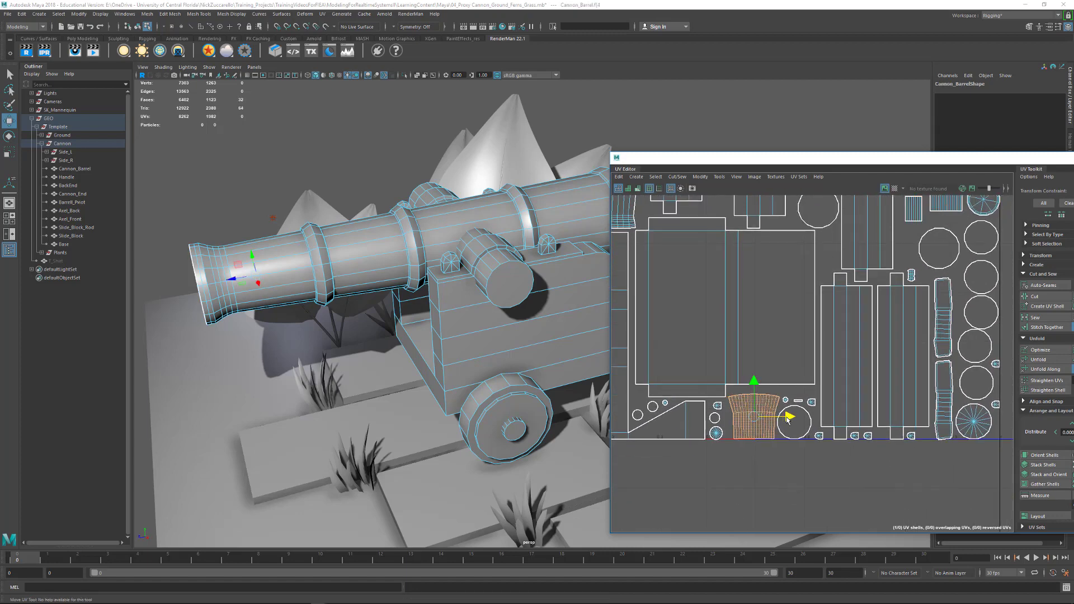
# - Close the UV Editor and clear the selection in the scene
pyautogui.keyDown('alt'); pyautogui.moveTo(867, 375); pyautogui.dragTo(819, 385, button='right'); pyautogui.keyUp('alt')
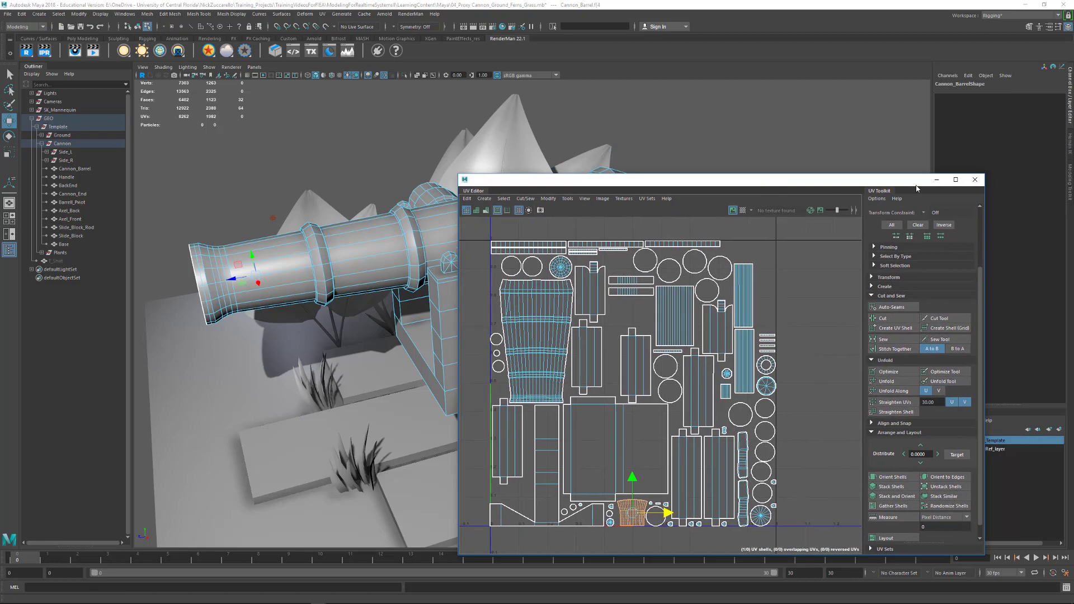
pyautogui.click(975, 181)
pyautogui.click(804, 195)
# - Examine the cannon barrel, carriage and wheels from several angles
pyautogui.keyDown('alt'); pyautogui.moveTo(517, 242); pyautogui.dragTo(575, 218); pyautogui.keyUp('alt')
pyautogui.keyDown('alt'); pyautogui.moveTo(574, 218); pyautogui.dragTo(646, 242, button='right'); pyautogui.keyUp('alt')
pyautogui.keyDown('alt'); pyautogui.moveTo(646, 242); pyautogui.dragTo(650, 277); pyautogui.keyUp('alt')
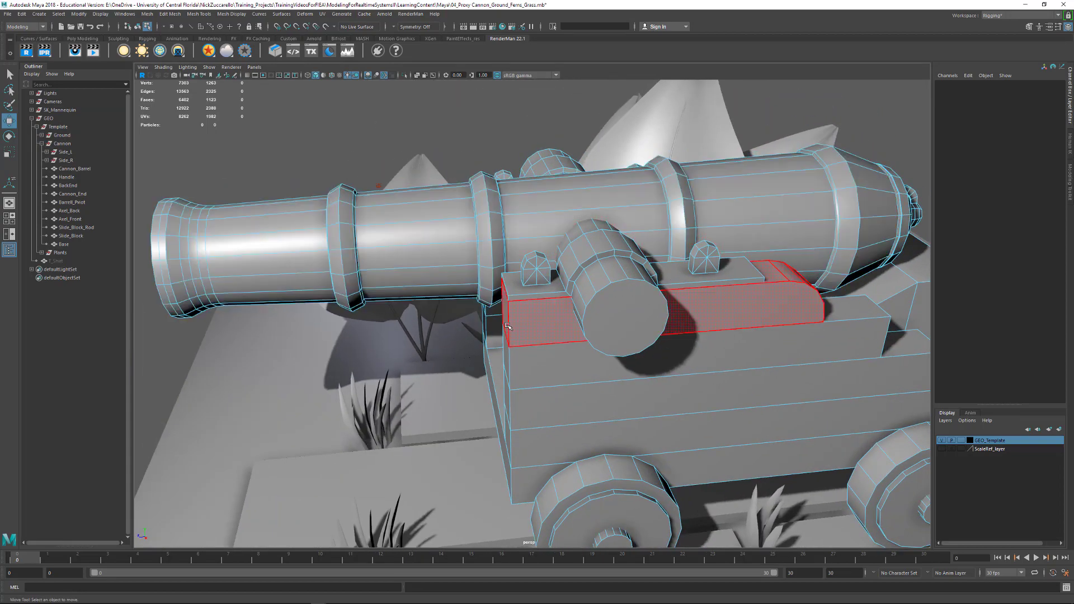
pyautogui.keyDown('alt'); pyautogui.moveTo(642, 343); pyautogui.dragTo(722, 334); pyautogui.keyUp('alt')
pyautogui.keyDown('alt'); pyautogui.moveTo(721, 334); pyautogui.dragTo(691, 343, button='right'); pyautogui.keyUp('alt')
pyautogui.keyDown('alt'); pyautogui.moveTo(691, 343); pyautogui.dragTo(657, 340); pyautogui.keyUp('alt')
pyautogui.keyDown('alt'); pyautogui.moveTo(657, 340); pyautogui.dragTo(632, 308, button='middle'); pyautogui.keyUp('alt')
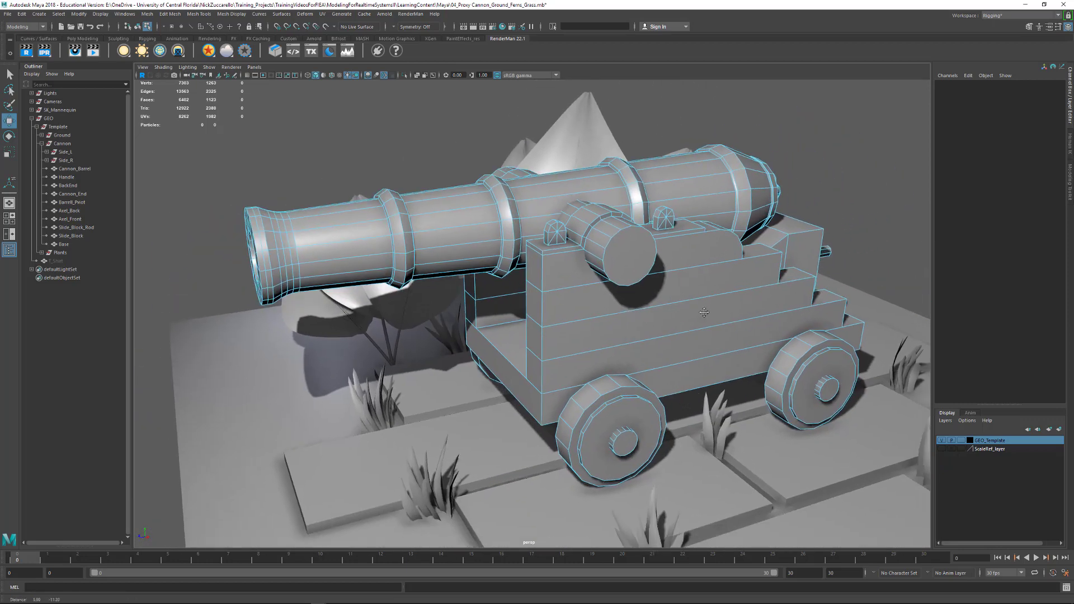
pyautogui.keyDown('alt'); pyautogui.moveTo(654, 333); pyautogui.dragTo(671, 336); pyautogui.keyUp('alt')
pyautogui.keyDown('alt'); pyautogui.moveTo(673, 337); pyautogui.dragTo(617, 316, button='middle'); pyautogui.keyUp('alt')
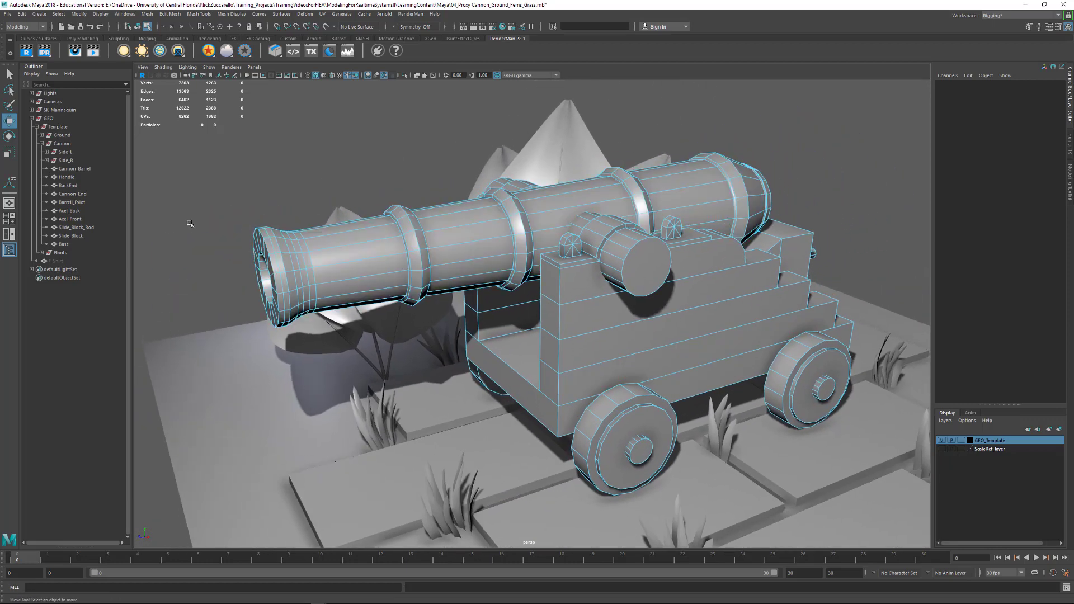
# - Collapse the Template group, duplicate it and place the copy directly beneath the original in the outliner
pyautogui.click(36, 127)
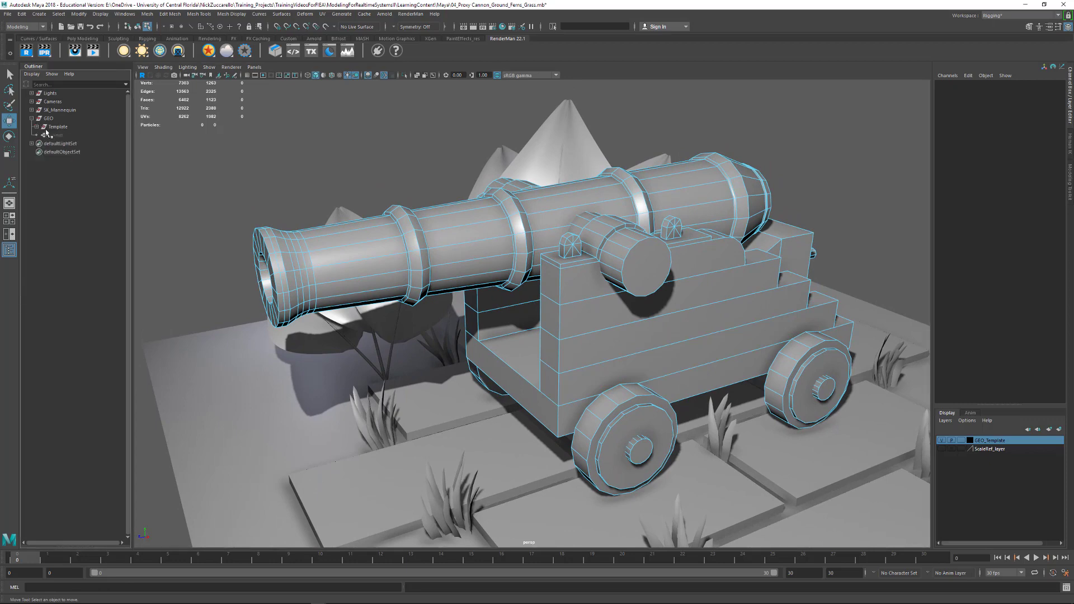
pyautogui.click(60, 137)
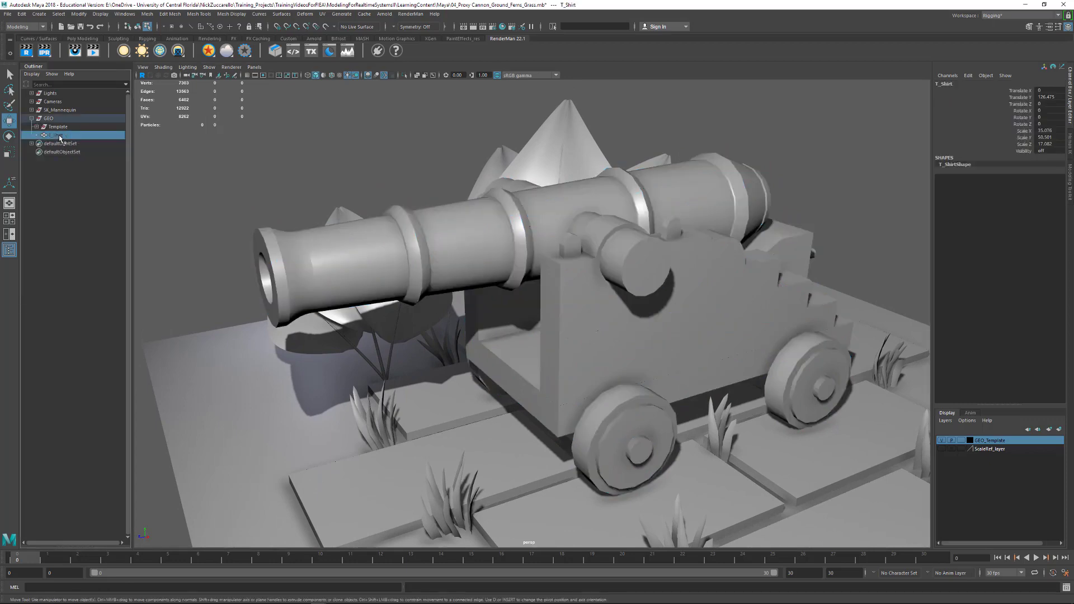
pyautogui.click(58, 127)
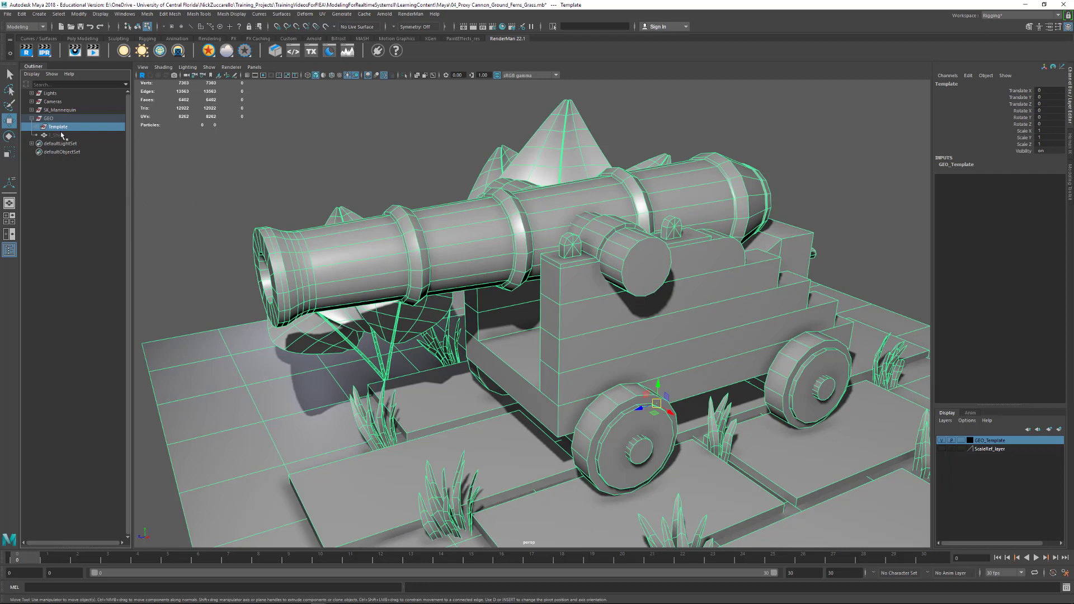
pyautogui.hotkey('ctrl', 'd')
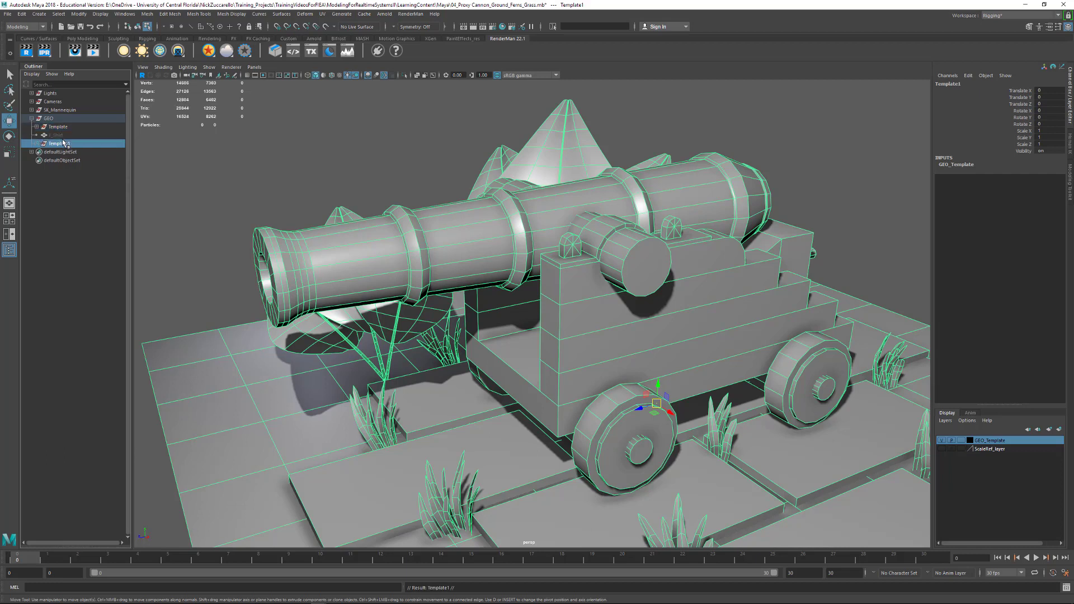
pyautogui.moveTo(72, 147); pyautogui.dragTo(75, 136, button='middle')
# - Rename the duplicated Template group to UpRes
pyautogui.click(23, 14)
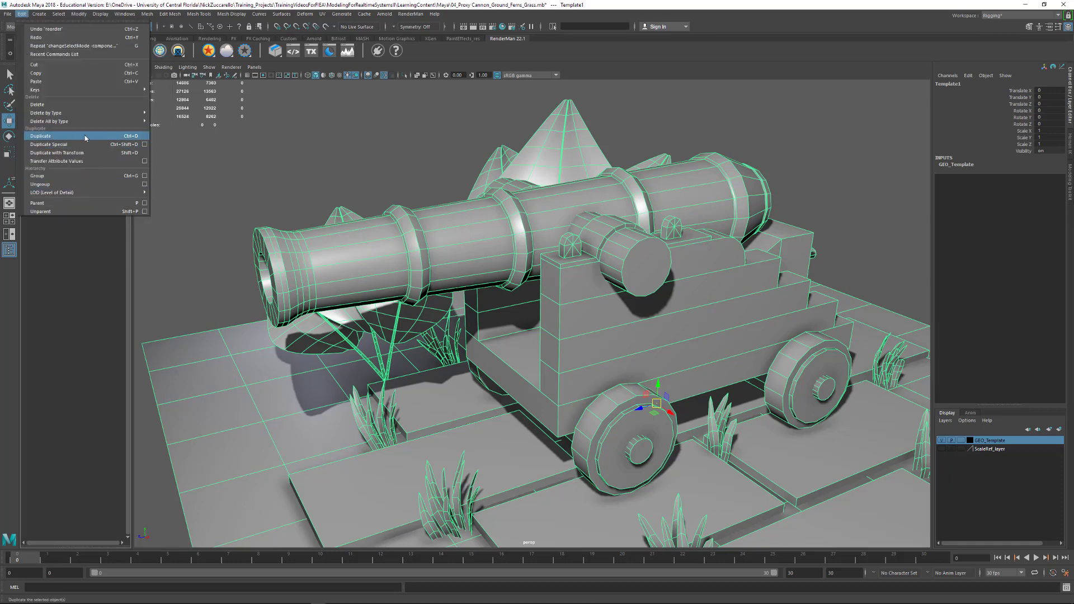
pyautogui.click(65, 272)
pyautogui.click(59, 135)
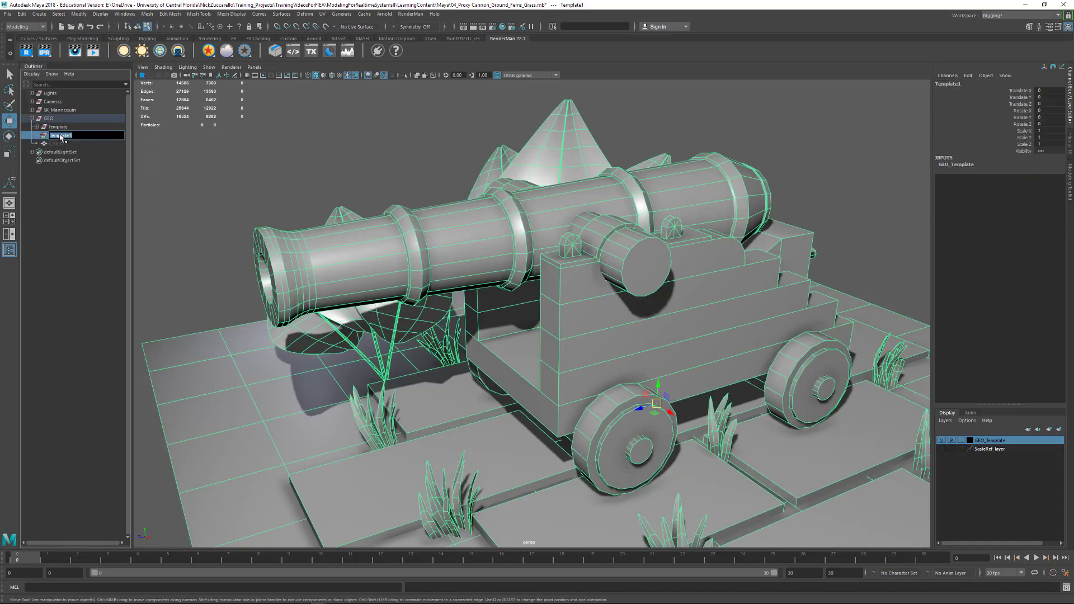
pyautogui.doubleClick(59, 135)
pyautogui.write('UpRes')
pyautogui.press('Return')
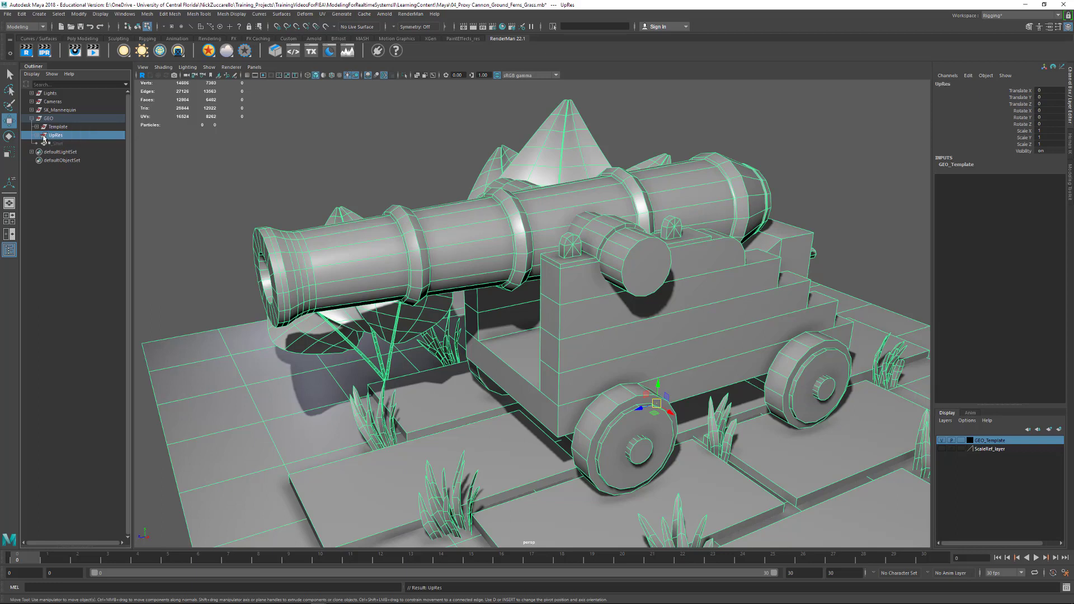
# - Hide the original Template group so only the UpRes copy remains displayed in the scene
pyautogui.click(81, 128)
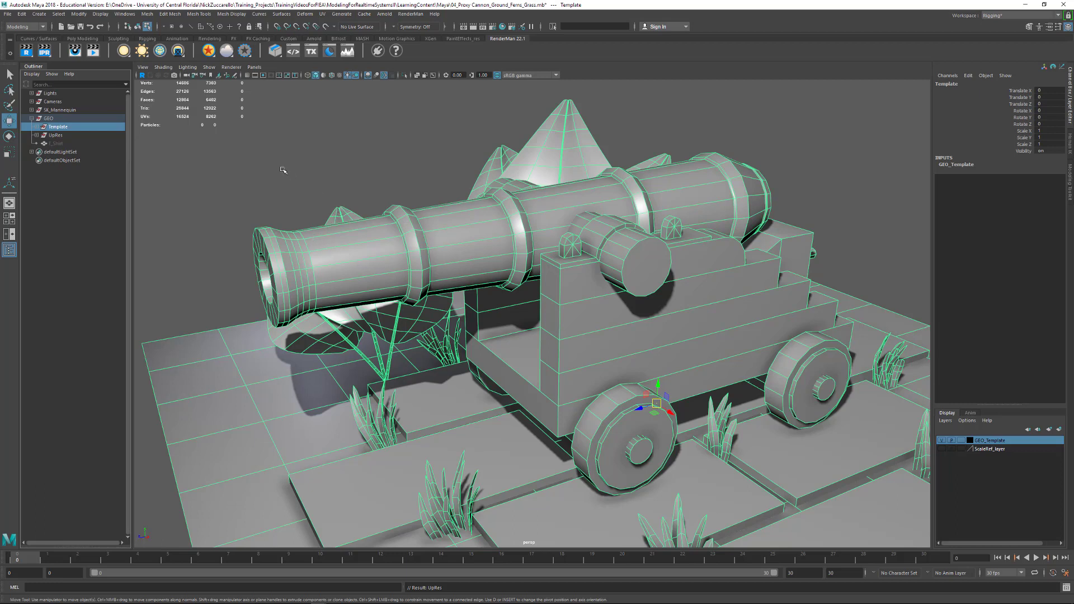
pyautogui.click(101, 14)
pyautogui.moveTo(166, 57)
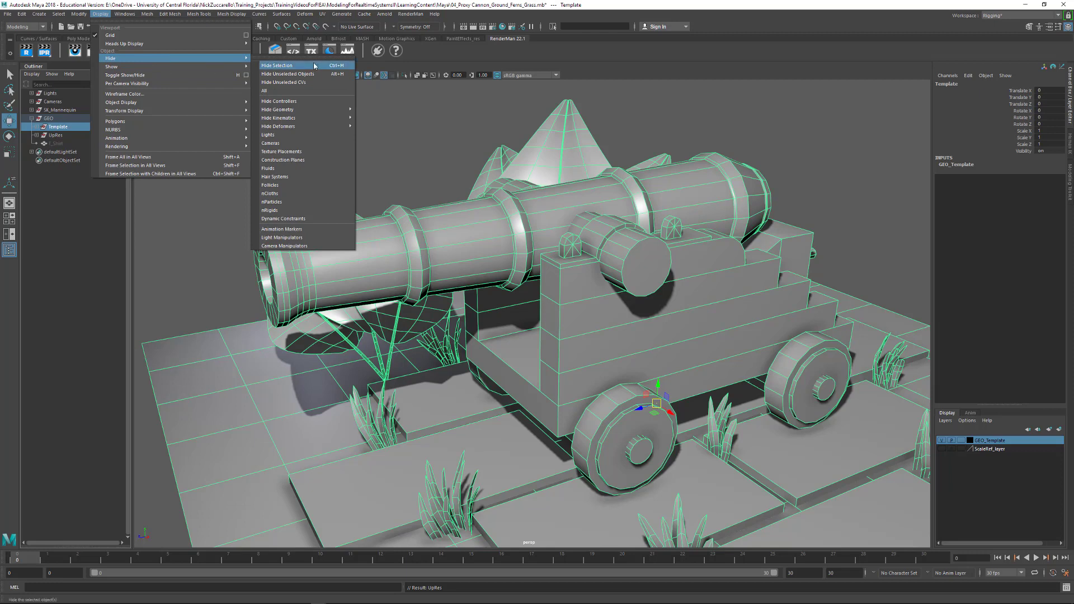
pyautogui.moveTo(230, 67)
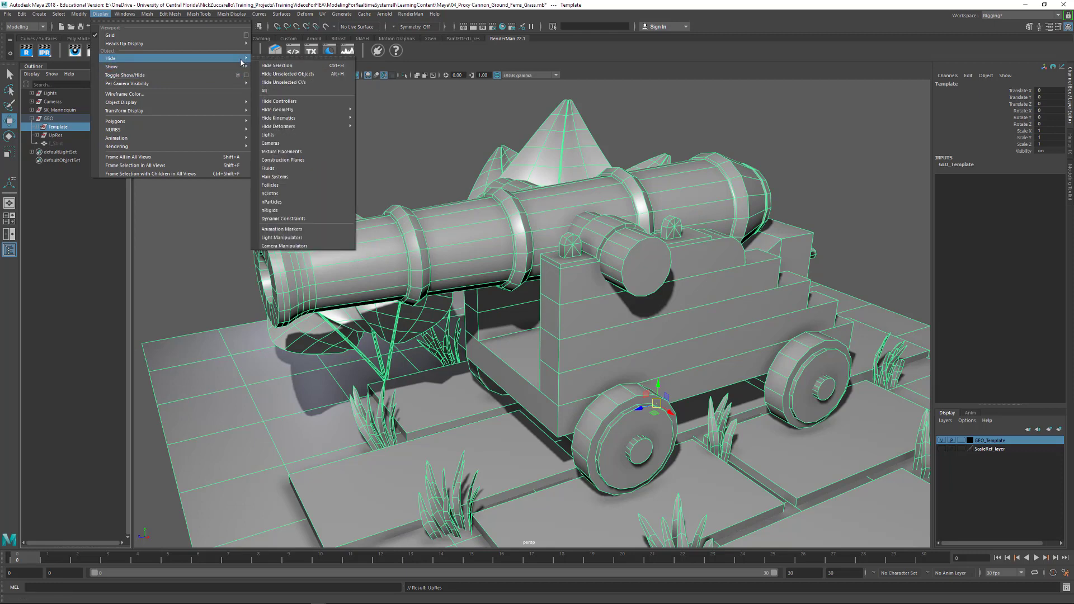
pyautogui.click(300, 66)
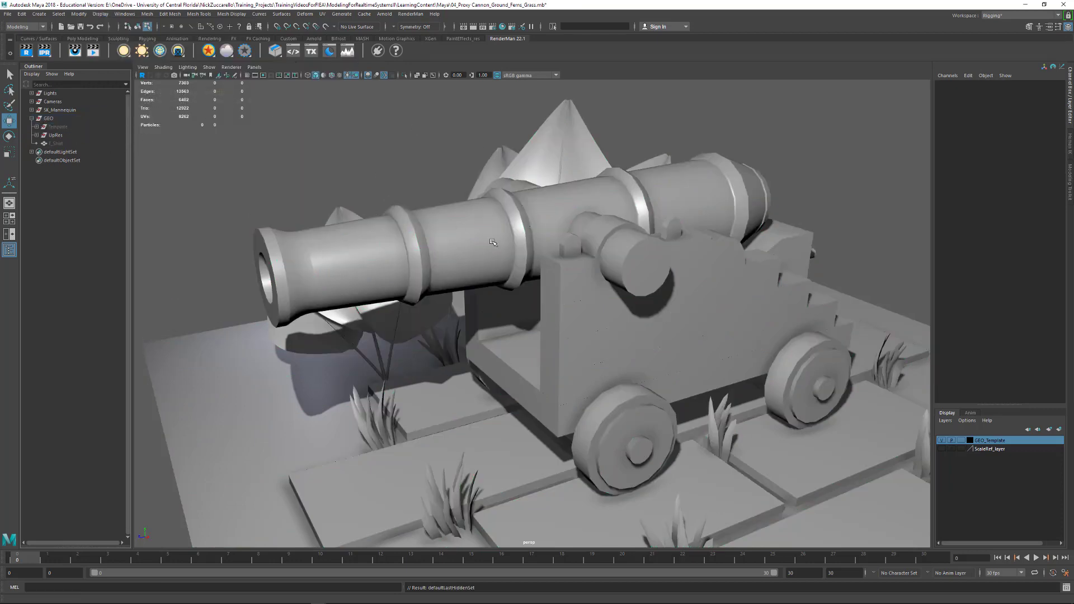
# - Expand the UpRes group and hide its Ground and Plants subgroups, keeping the Cannon group displayed
pyautogui.click(37, 135)
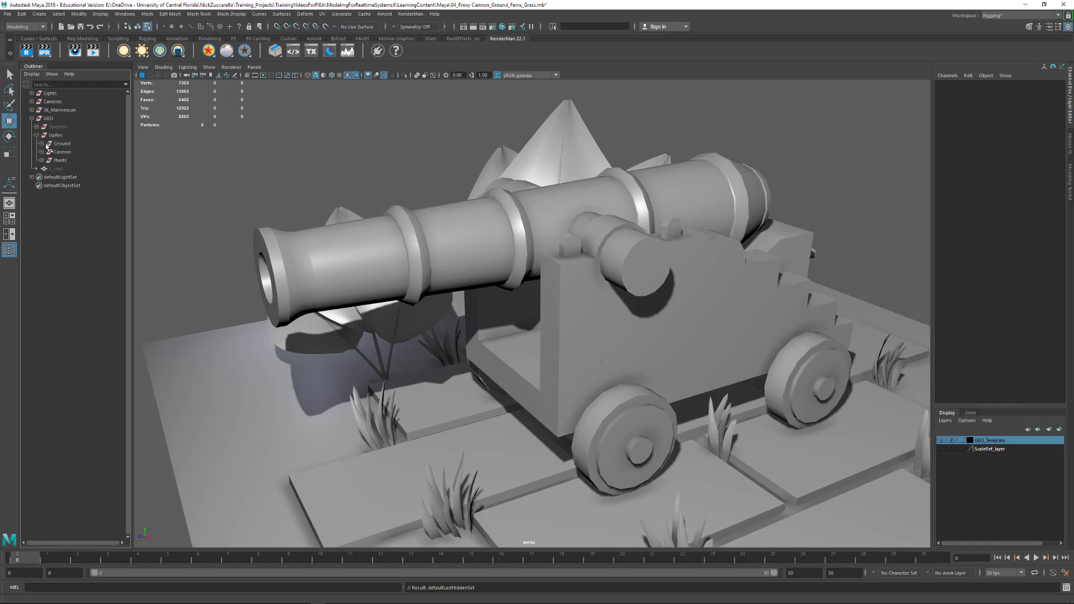
pyautogui.click(60, 161)
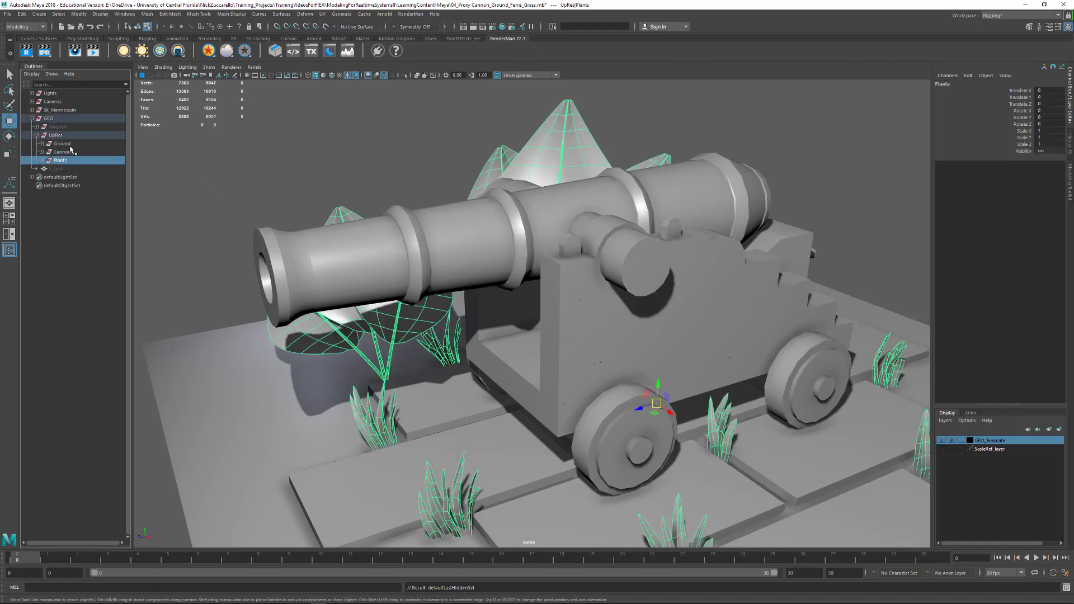
pyautogui.keyDown('ctrl'); pyautogui.click(61, 144); pyautogui.keyUp('ctrl')
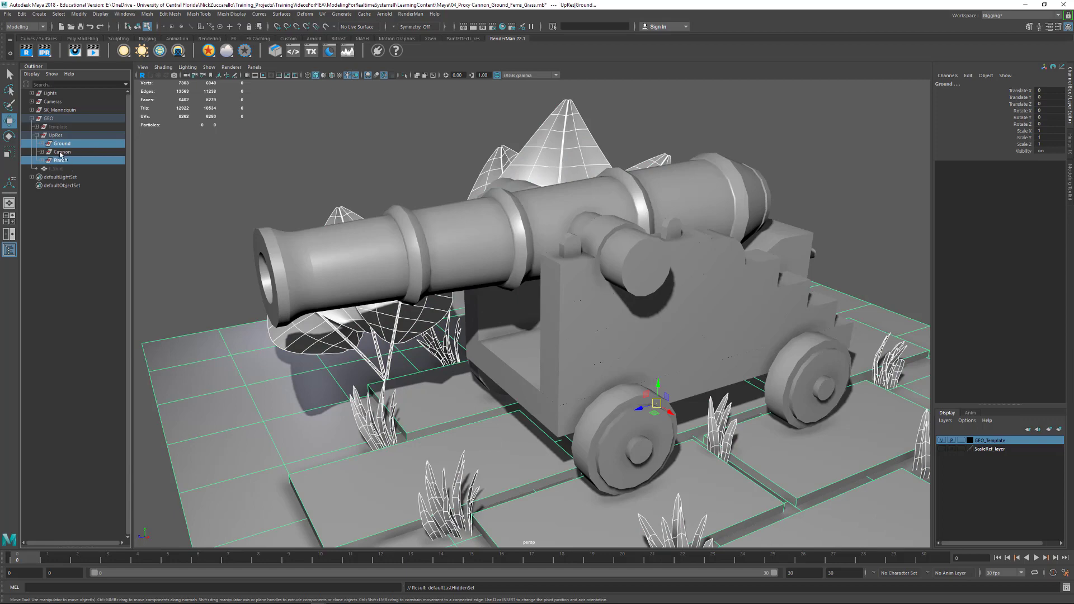
pyautogui.keyDown('ctrl'); pyautogui.click(64, 144); pyautogui.keyUp('ctrl')
pyautogui.keyDown('ctrl'); pyautogui.click(64, 144); pyautogui.keyUp('ctrl')
pyautogui.hotkey('ctrl', 'h')
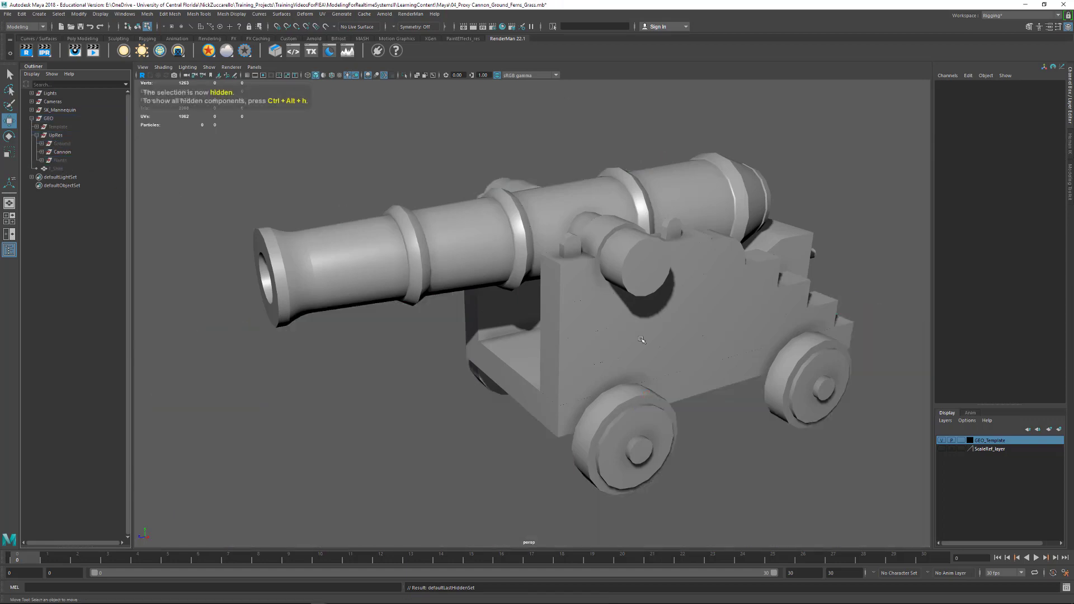
# - Set the viewport to shaded display with default lighting and turn on wireframe on shaded
pyautogui.moveTo(503, 280)
pyautogui.keyDown('alt'); pyautogui.mouseDown()
pyautogui.moveTo(817, 297)
pyautogui.moveTo(786, 297)
pyautogui.moveTo(765, 276)
pyautogui.moveTo(722, 326)
pyautogui.mouseUp(); pyautogui.keyUp('alt')
pyautogui.press('5')
pyautogui.press('7')
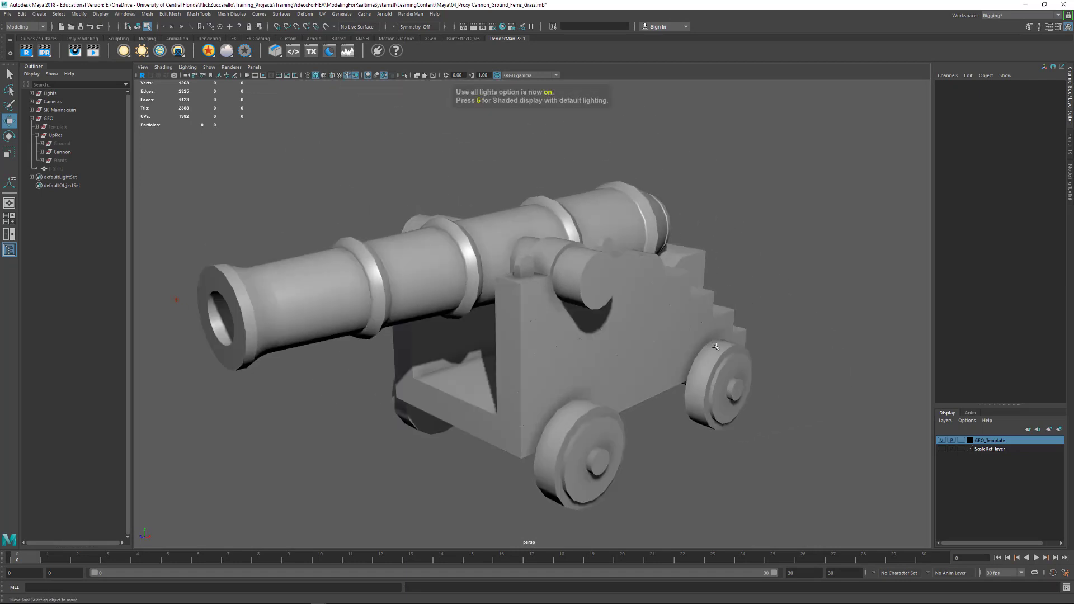
pyautogui.press('5')
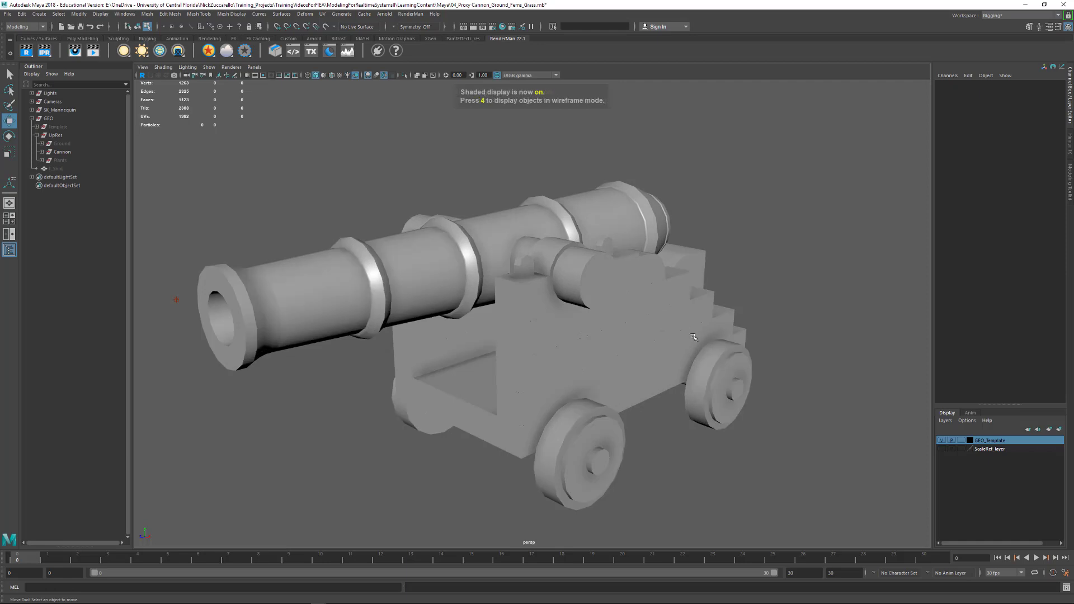
pyautogui.moveTo(525, 356)
pyautogui.keyDown('alt'); pyautogui.mouseDown()
pyautogui.moveTo(570, 355)
pyautogui.moveTo(542, 354)
pyautogui.mouseUp(); pyautogui.keyUp('alt')
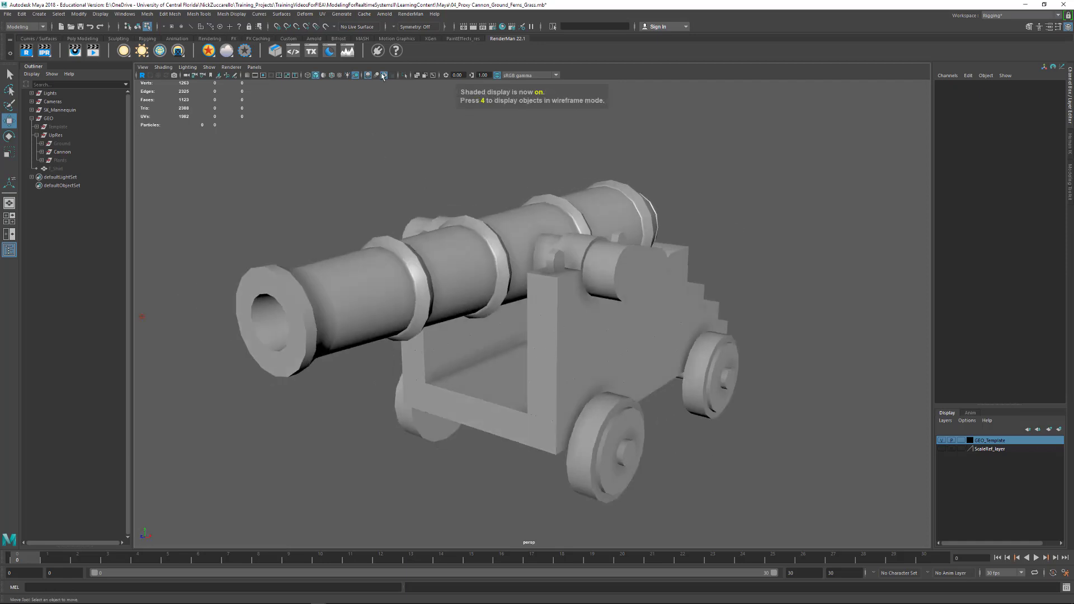
pyautogui.keyDown('alt'); pyautogui.moveTo(634, 204); pyautogui.dragTo(615, 196); pyautogui.keyUp('alt')
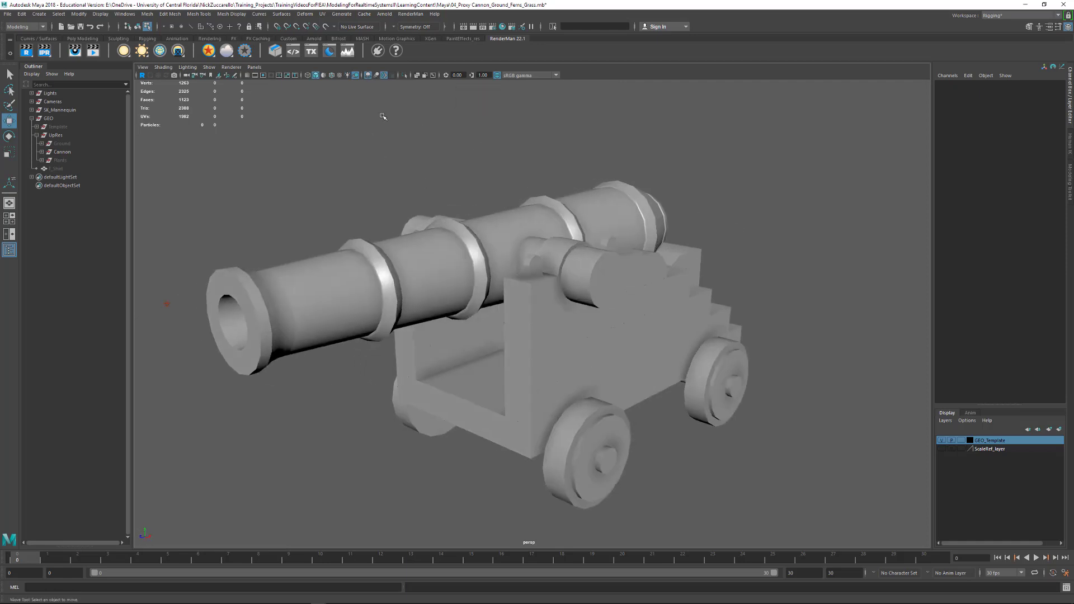
pyautogui.click(330, 78)
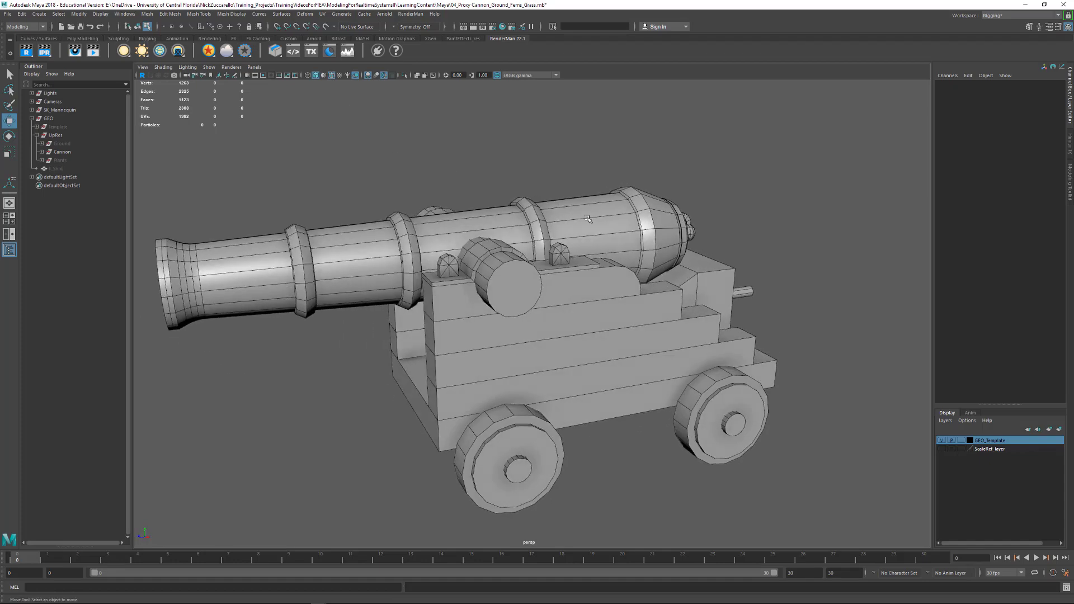
# - Select the cannon barrel in object mode and isolate it in the viewport with View Selected
pyautogui.keyDown('alt'); pyautogui.moveTo(588, 220); pyautogui.dragTo(423, 119); pyautogui.keyUp('alt')
pyautogui.keyDown('alt'); pyautogui.moveTo(532, 237); pyautogui.dragTo(386, 277); pyautogui.keyUp('alt')
pyautogui.click(381, 280)
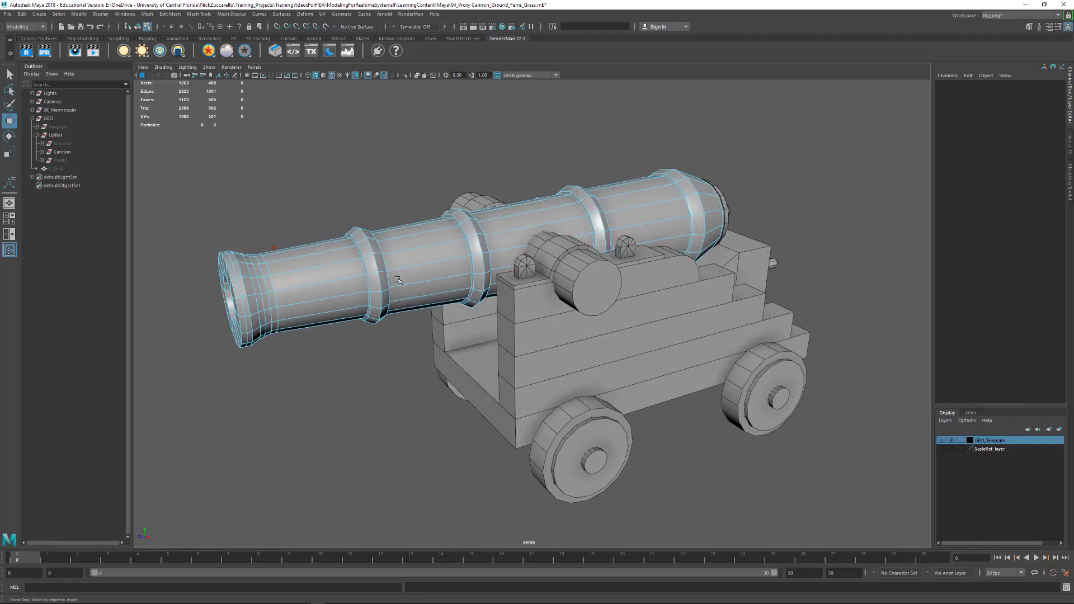
pyautogui.press('F8')
pyautogui.keyDown('alt'); pyautogui.moveTo(383, 315); pyautogui.dragTo(596, 331); pyautogui.keyUp('alt')
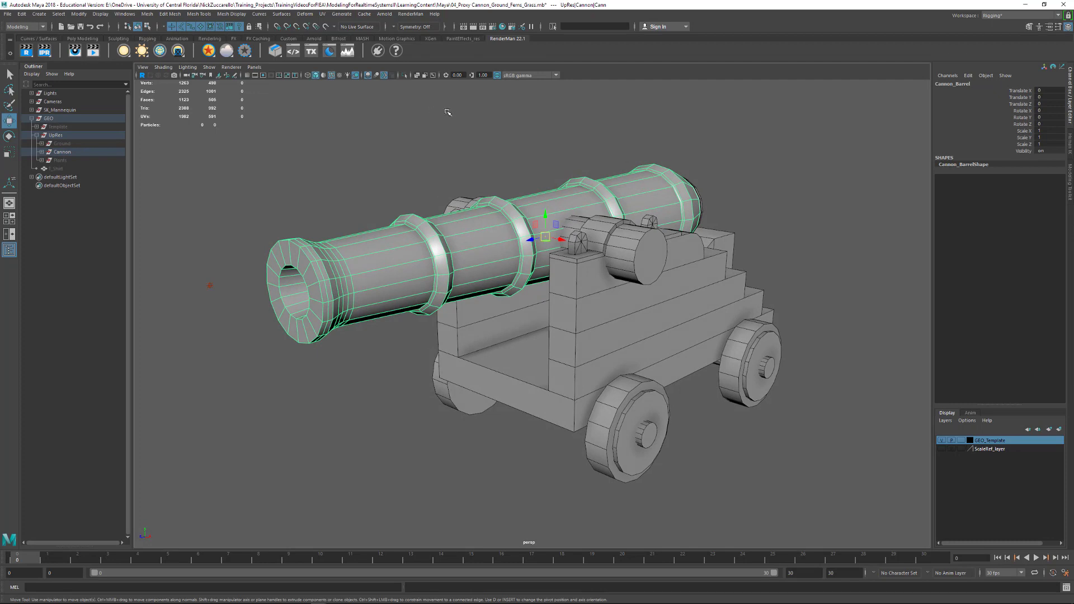
pyautogui.click(405, 77)
pyautogui.click(405, 77)
pyautogui.click(405, 77)
pyautogui.click(405, 77)
pyautogui.click(209, 67)
pyautogui.moveTo(263, 82)
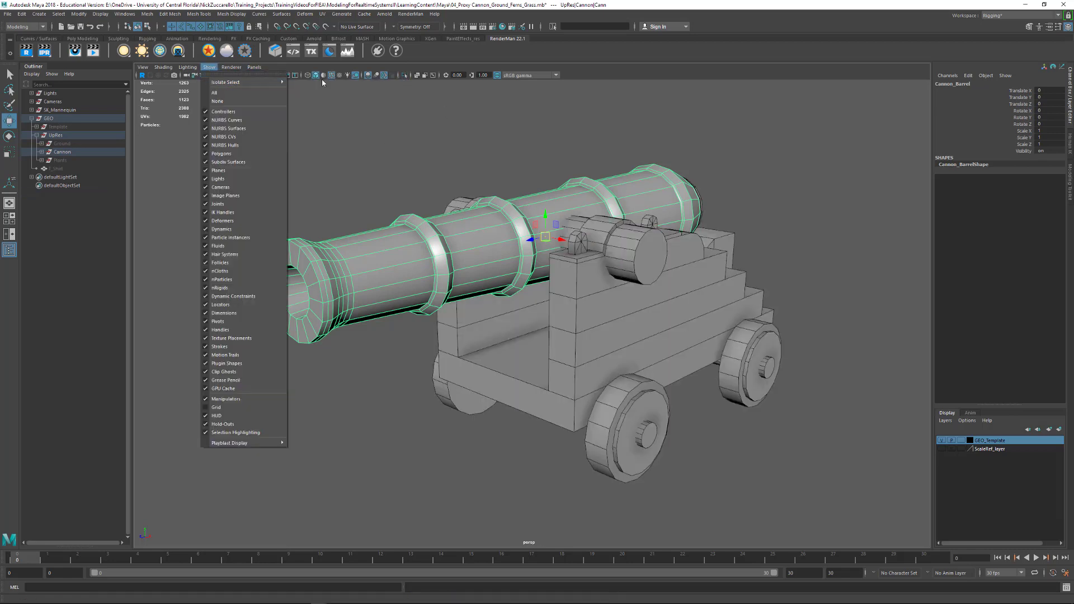
pyautogui.click(321, 89)
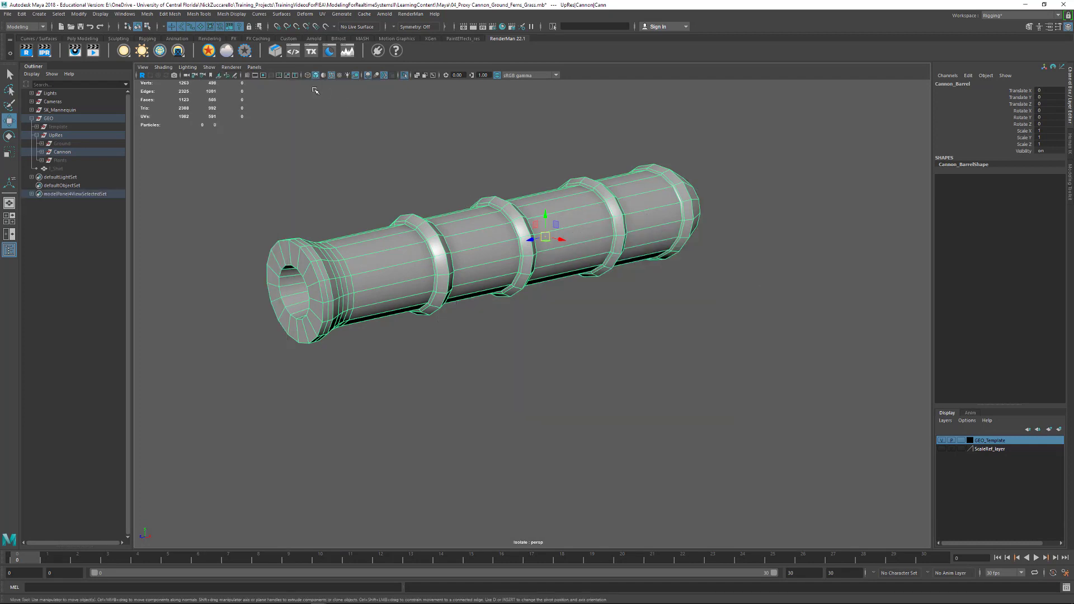
# - Toggle the barrel's isolated view off and on several times, ending with only the barrel displayed
pyautogui.keyDown('alt'); pyautogui.moveTo(358, 129); pyautogui.dragTo(398, 166); pyautogui.keyUp('alt')
pyautogui.hotkey('ctrl', '1')
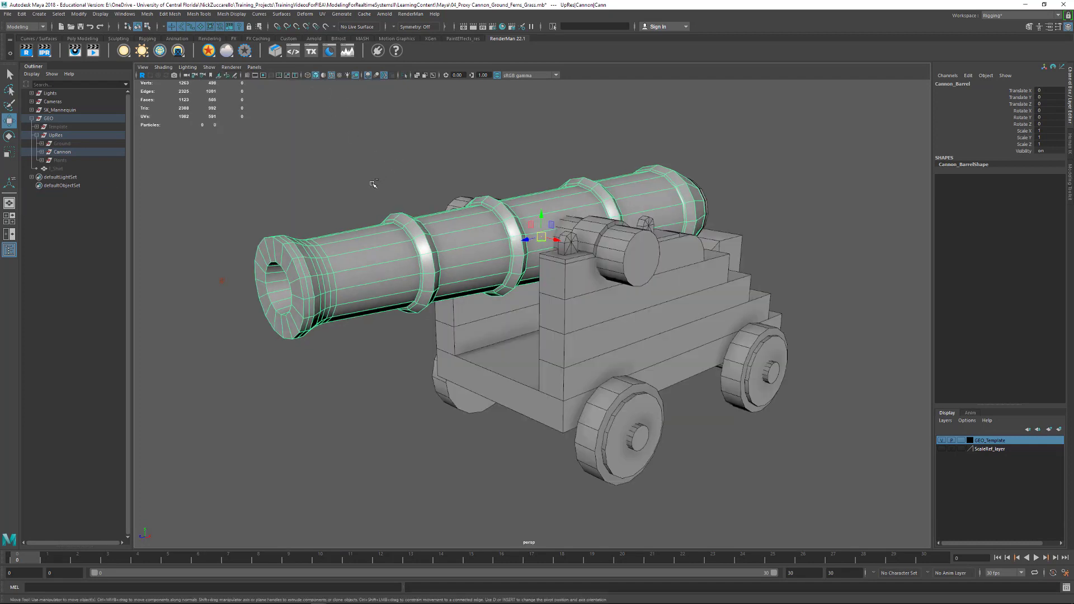
pyautogui.hotkey('ctrl', '1')
pyautogui.hotkey('ctrl', '1')
pyautogui.hotkey('ctrl', 'i')
pyautogui.hotkey('ctrl', '1')
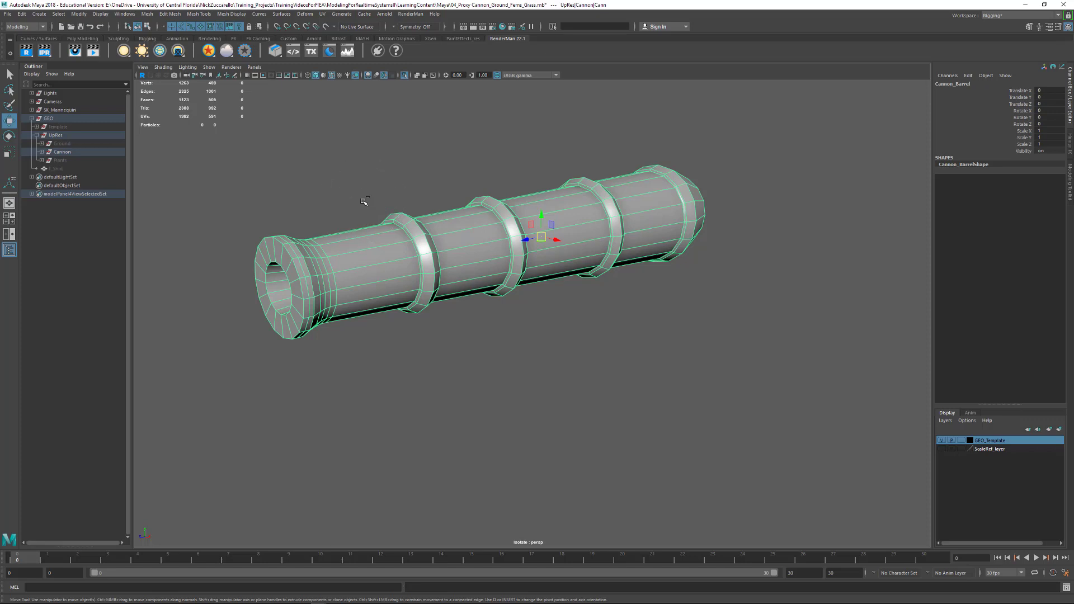
pyautogui.hotkey('ctrl', '1')
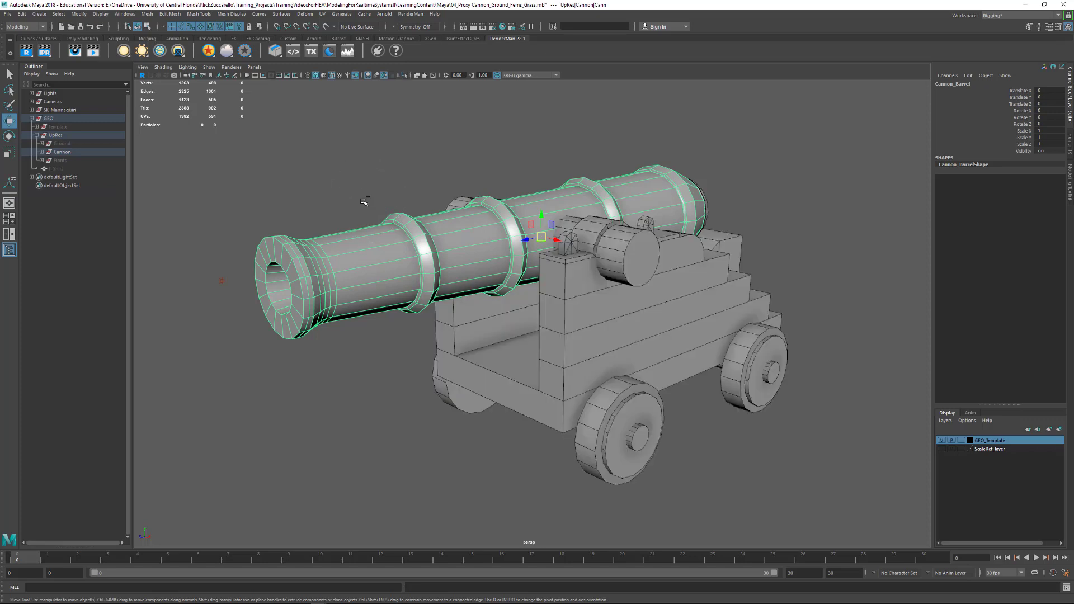
pyautogui.hotkey('ctrl', '1')
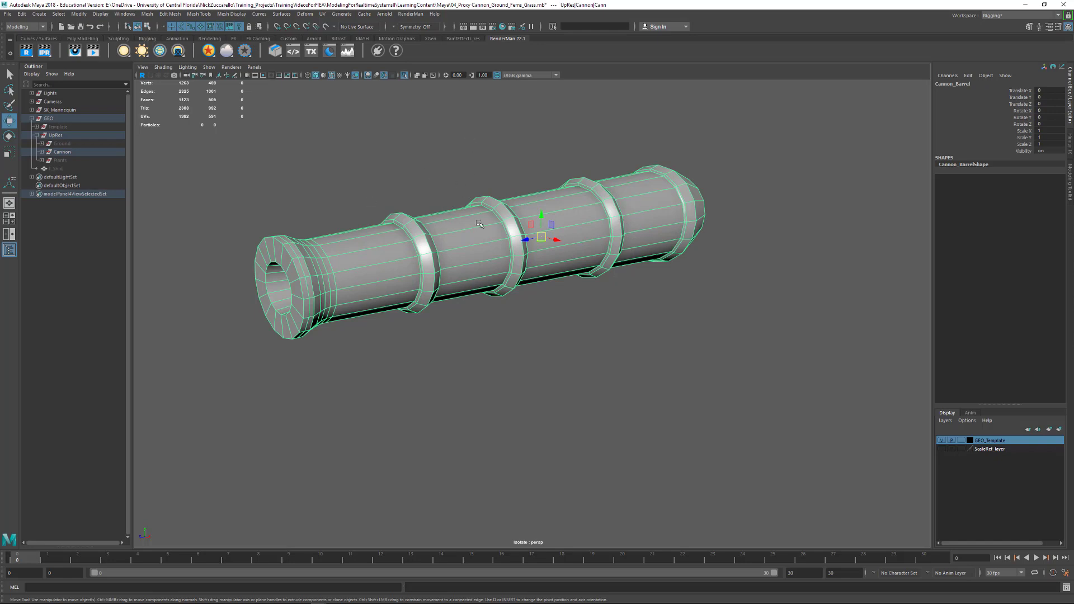
pyautogui.hotkey('ctrl', '1')
pyautogui.hotkey('ctrl', '1')
pyautogui.click(209, 67)
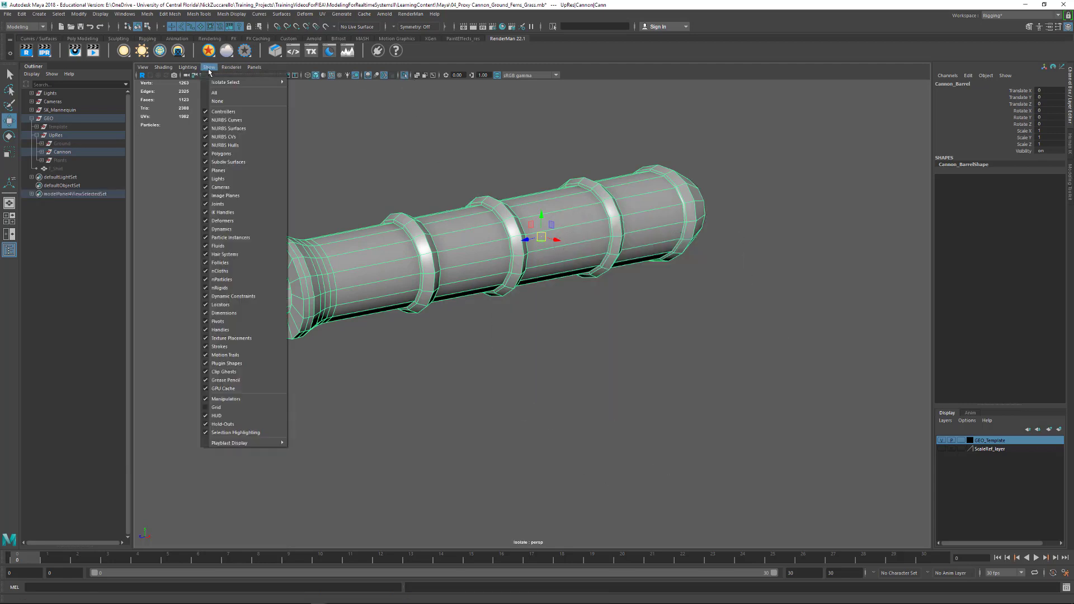
pyautogui.moveTo(220, 85)
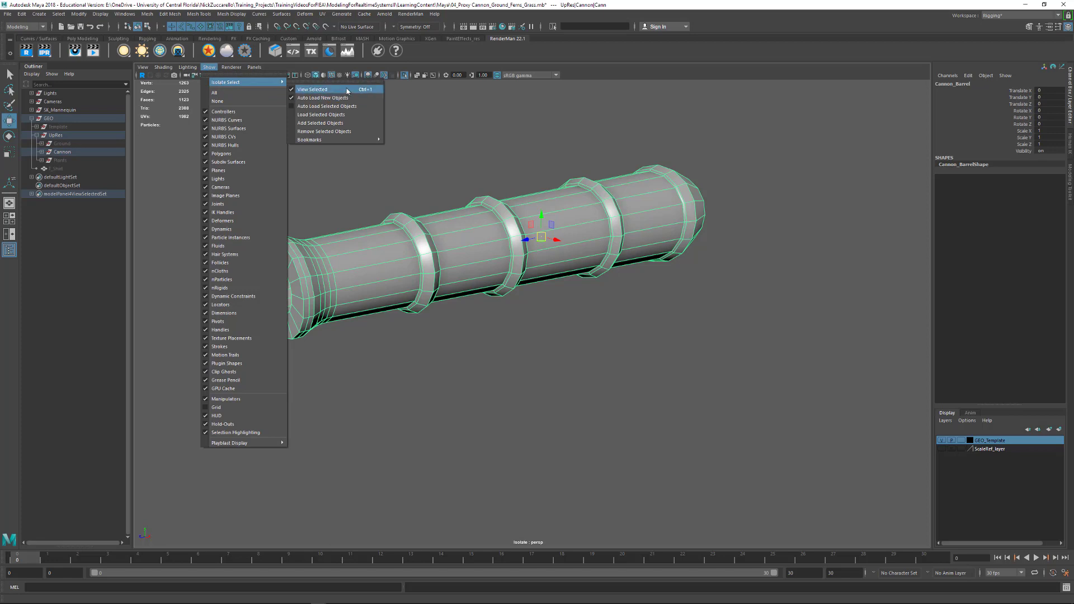
pyautogui.click(445, 125)
# - Preview the barrel with smooth mesh display, inspect its softened rims and bands, and return to the unsmoothed display
pyautogui.keyDown('alt'); pyautogui.moveTo(647, 247); pyautogui.dragTo(418, 256); pyautogui.keyUp('alt')
pyautogui.keyDown('alt'); pyautogui.moveTo(406, 263); pyautogui.dragTo(491, 277, button='right'); pyautogui.keyUp('alt')
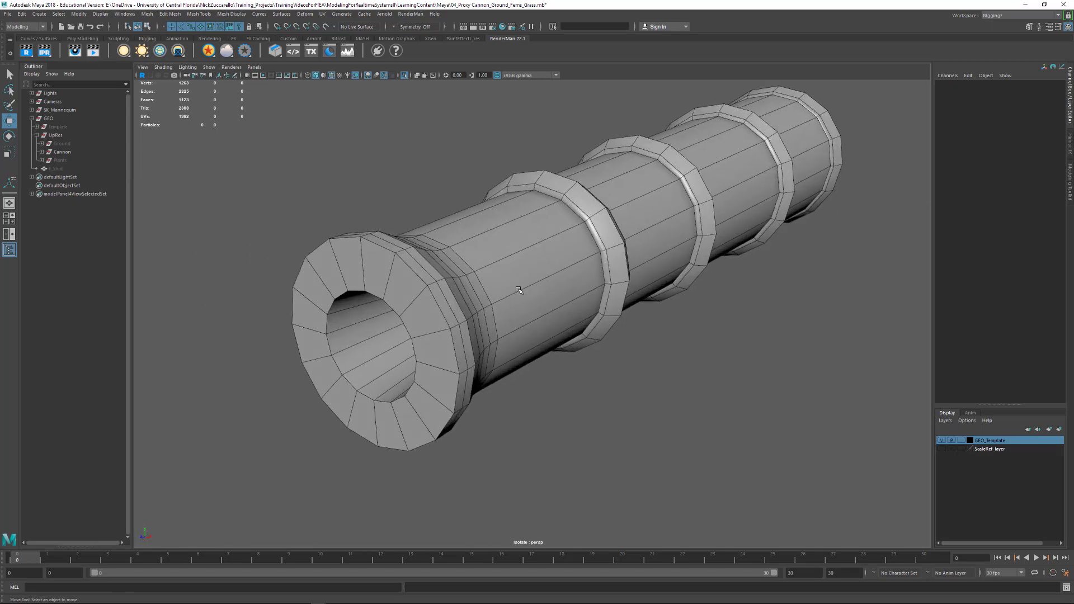
pyautogui.click(508, 288)
pyautogui.keyDown('alt'); pyautogui.moveTo(666, 290); pyautogui.dragTo(578, 275, button='right'); pyautogui.keyUp('alt')
pyautogui.press('3')
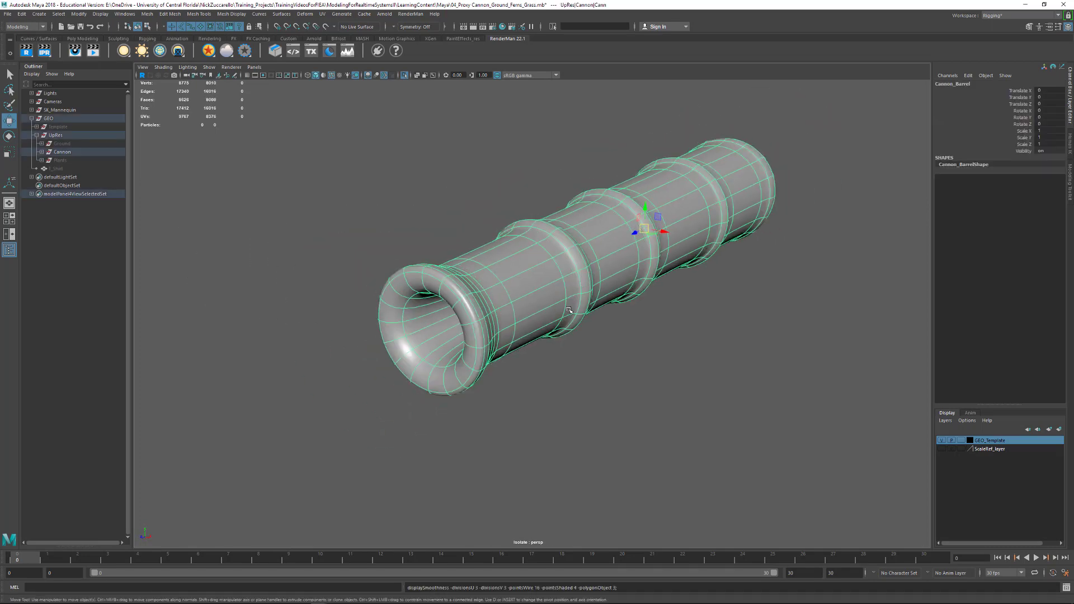
pyautogui.moveTo(695, 327)
pyautogui.keyDown('alt'); pyautogui.mouseDown()
pyautogui.moveTo(589, 323)
pyautogui.moveTo(678, 318)
pyautogui.mouseUp(); pyautogui.keyUp('alt')
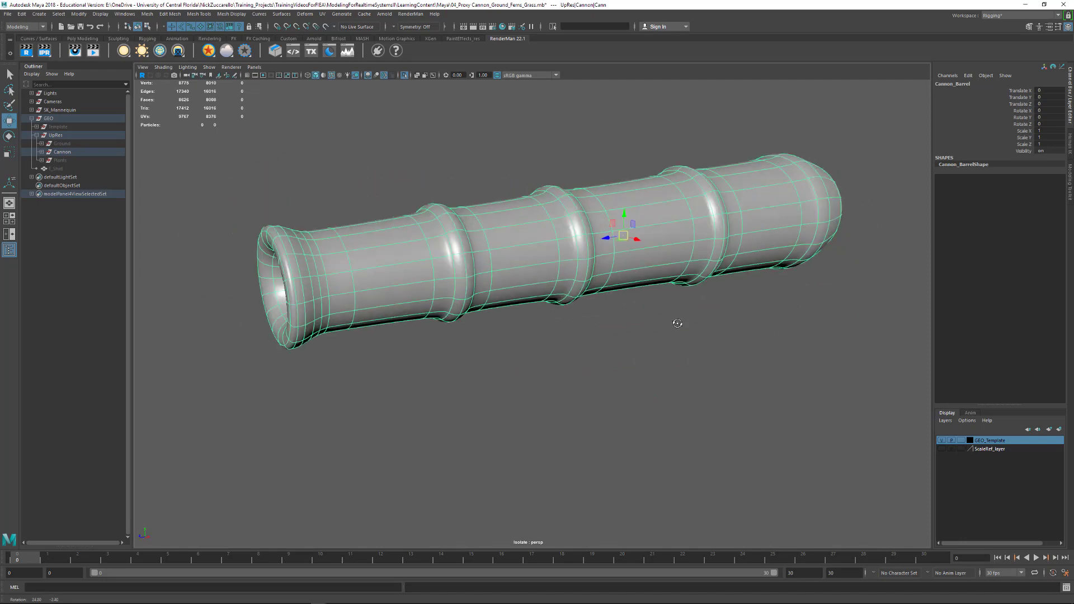
pyautogui.click(549, 354)
pyautogui.click(421, 301)
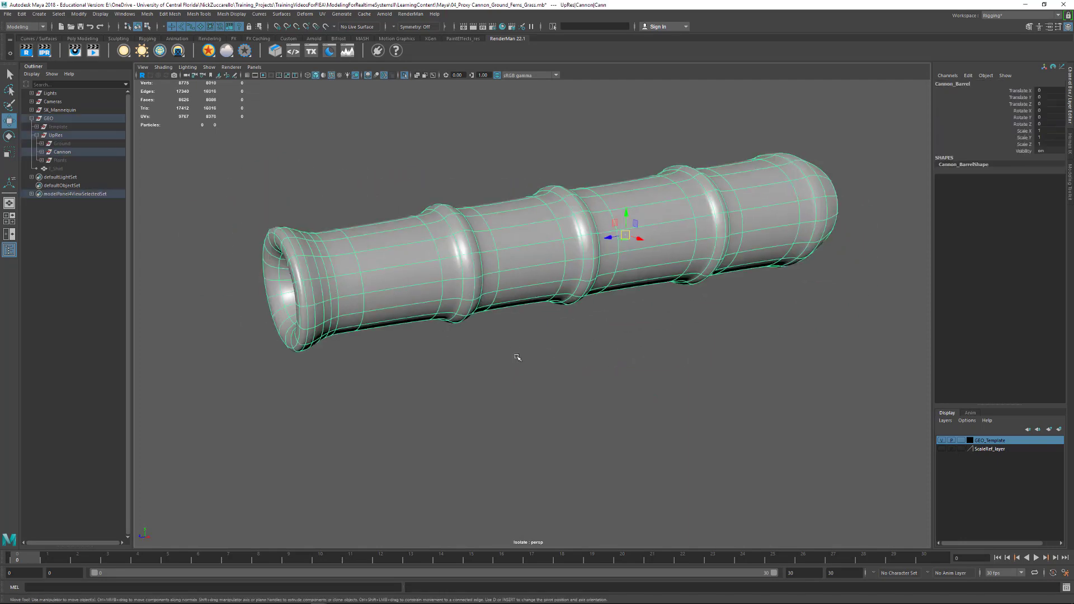
pyautogui.press('1')
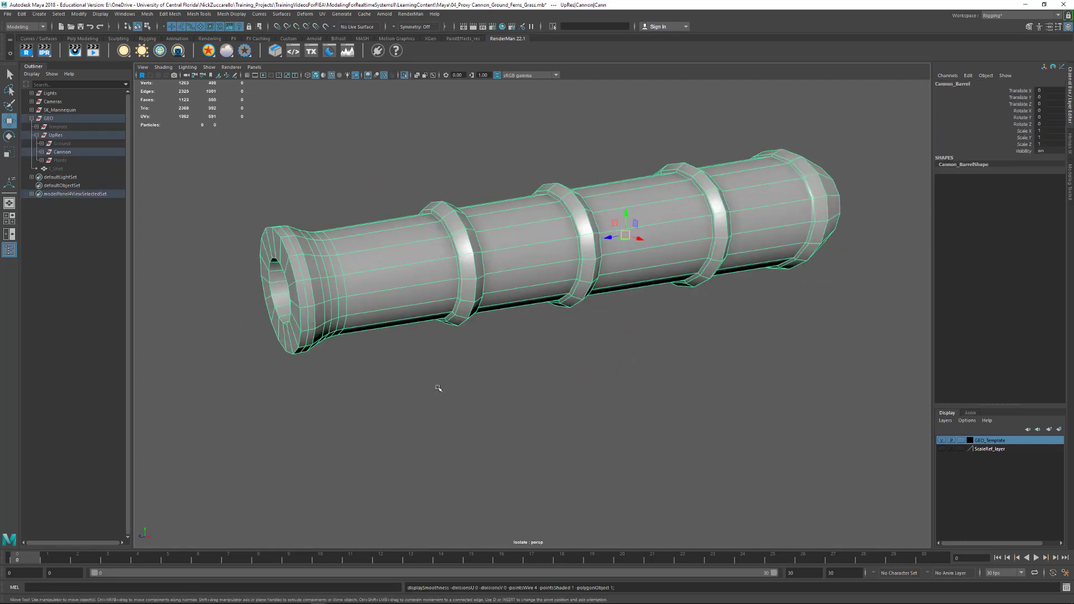
# - Examine the barrel's muzzle, raised bands and edge flow from several angles
pyautogui.click(439, 388)
pyautogui.moveTo(330, 311)
pyautogui.keyDown('alt'); pyautogui.mouseDown()
pyautogui.moveTo(344, 310)
pyautogui.moveTo(334, 301)
pyautogui.mouseUp(); pyautogui.keyUp('alt')
pyautogui.keyDown('alt'); pyautogui.moveTo(245, 246); pyautogui.dragTo(425, 313); pyautogui.keyUp('alt')
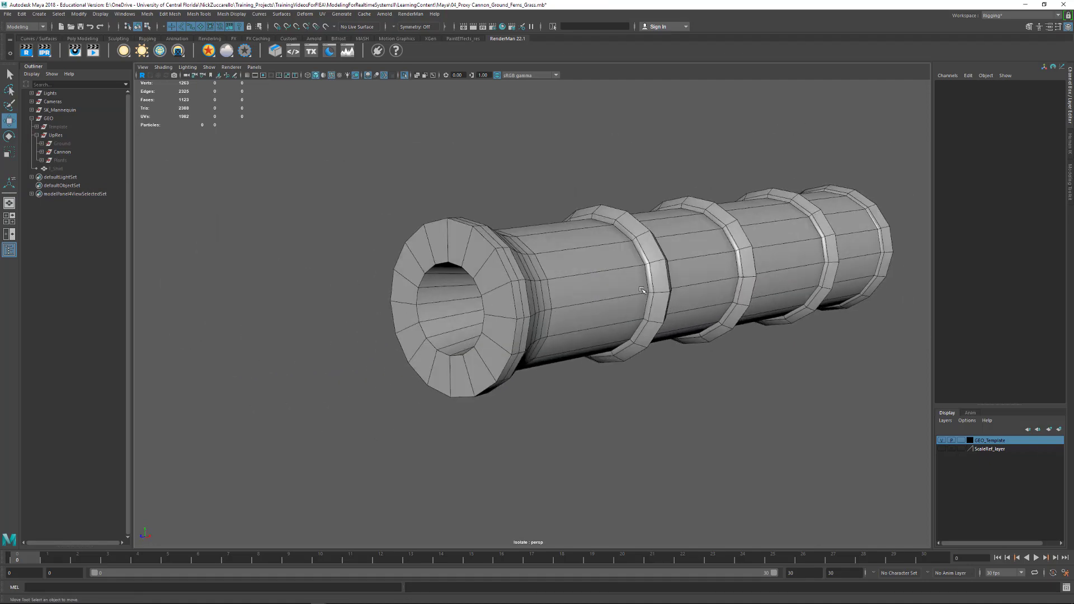
pyautogui.keyDown('alt'); pyautogui.moveTo(642, 290); pyautogui.dragTo(617, 303); pyautogui.keyUp('alt')
pyautogui.keyDown('alt'); pyautogui.moveTo(316, 311); pyautogui.dragTo(361, 310, button='right'); pyautogui.keyUp('alt')
pyautogui.keyDown('alt'); pyautogui.moveTo(361, 310); pyautogui.dragTo(480, 297, button='middle'); pyautogui.keyUp('alt')
pyautogui.click(540, 286)
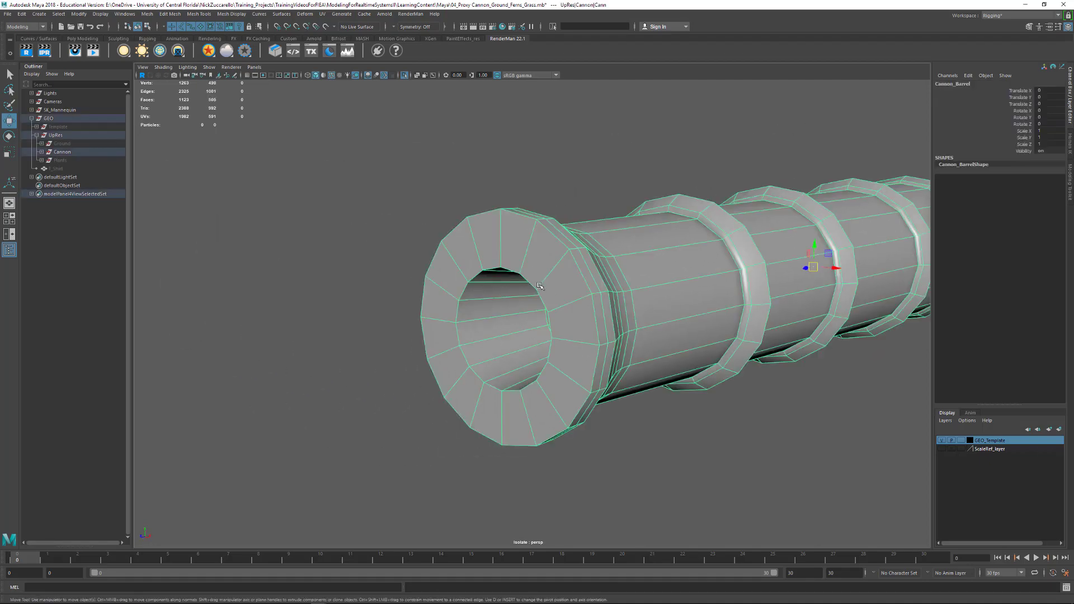
pyautogui.keyDown('alt'); pyautogui.moveTo(642, 280); pyautogui.dragTo(603, 288); pyautogui.keyUp('alt')
pyautogui.keyDown('alt'); pyautogui.moveTo(700, 280); pyautogui.dragTo(617, 274, button='right'); pyautogui.keyUp('alt')
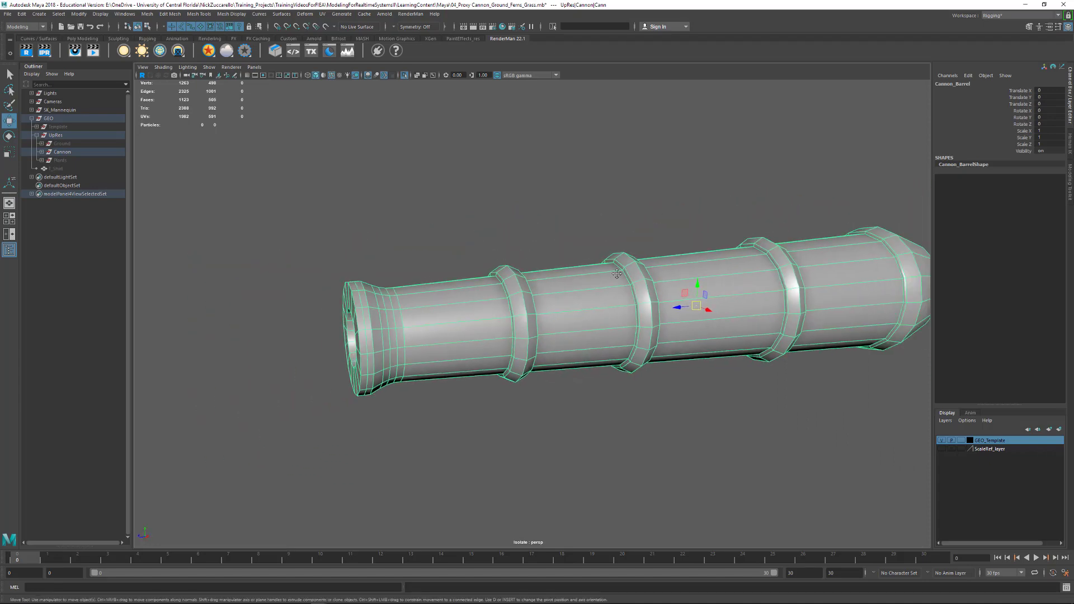
pyautogui.keyDown('alt'); pyautogui.moveTo(616, 272); pyautogui.dragTo(502, 293); pyautogui.keyUp('alt')
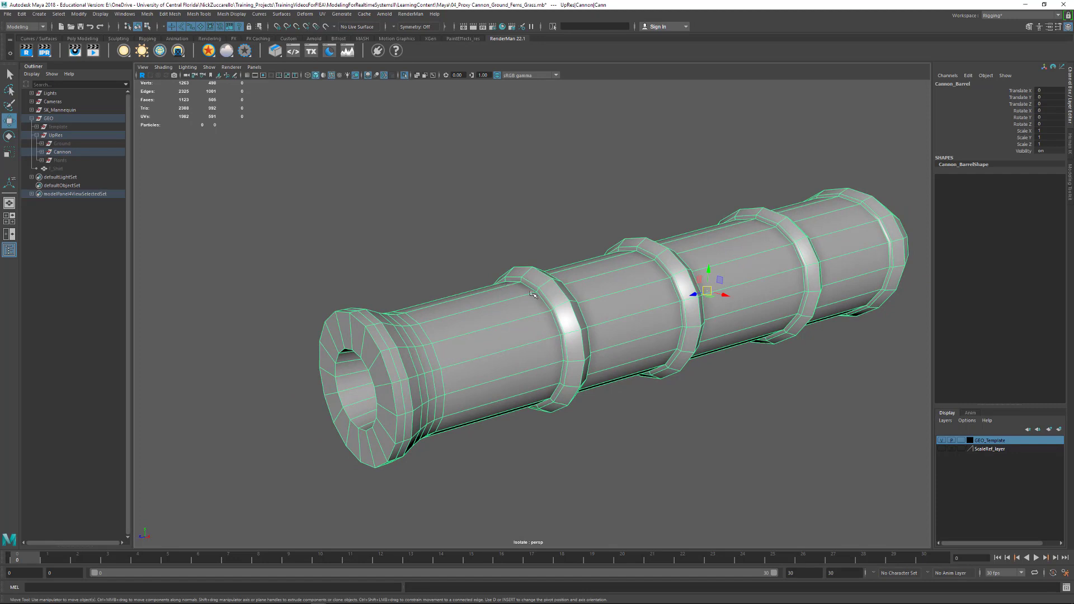
# - Insert two edge loops around the barrel with the Multi-Cut tool, close to the muzzle-side edge of the first raised band
pyautogui.keyDown('shift'); pyautogui.rightClick(504, 326); pyautogui.keyUp('shift')
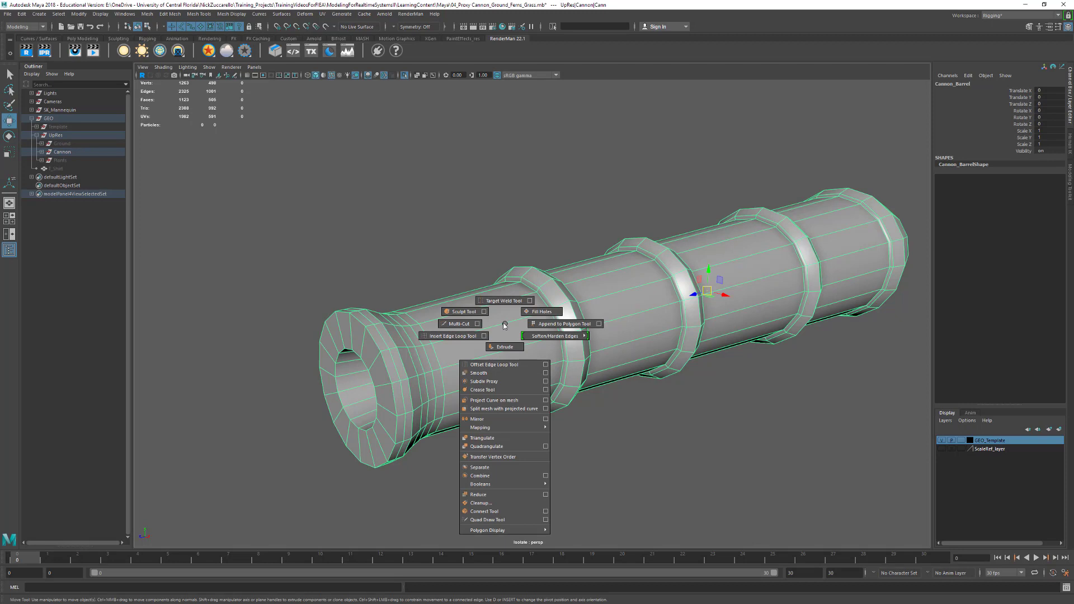
pyautogui.click(457, 325)
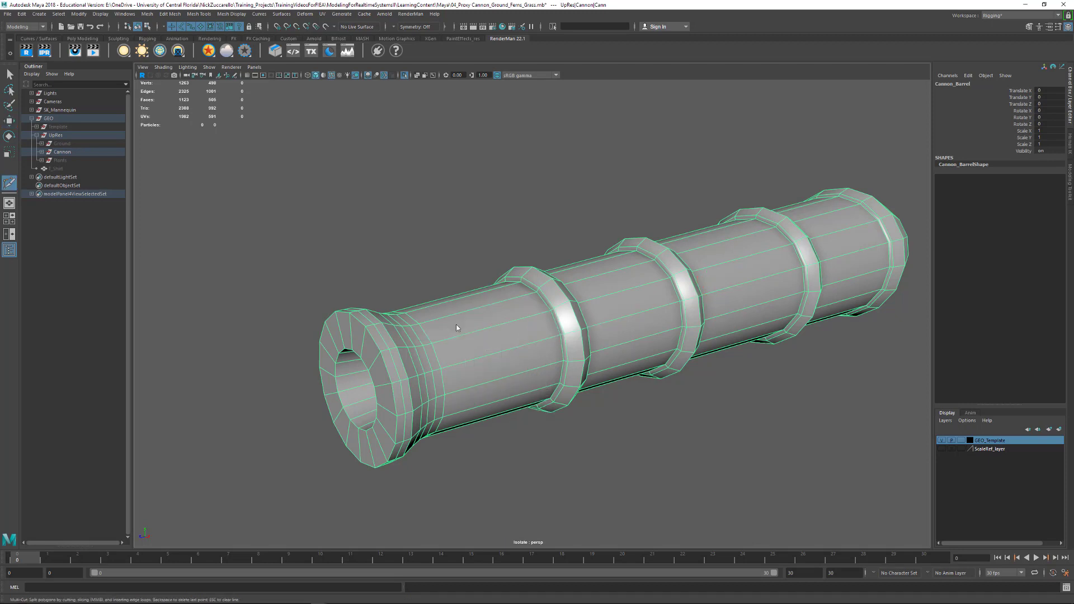
pyautogui.keyDown('alt'); pyautogui.moveTo(551, 342); pyautogui.dragTo(569, 331); pyautogui.keyUp('alt')
pyautogui.keyDown('alt'); pyautogui.moveTo(462, 314); pyautogui.dragTo(550, 336, button='right'); pyautogui.keyUp('alt')
pyautogui.keyDown('alt'); pyautogui.moveTo(474, 330); pyautogui.dragTo(490, 329); pyautogui.keyUp('alt')
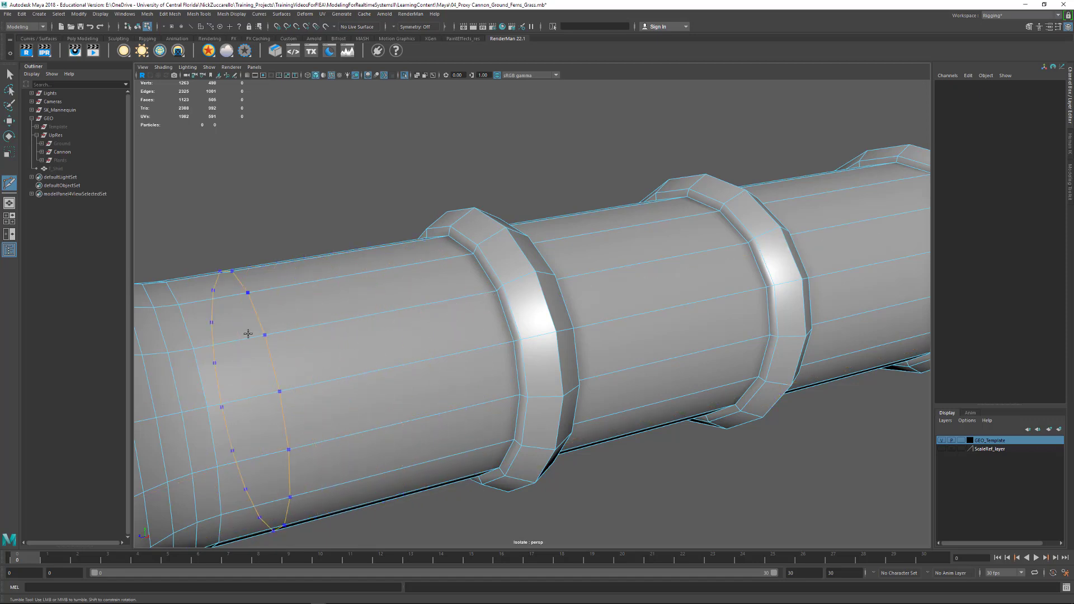
pyautogui.keyDown('ctrl'); pyautogui.click(498, 290); pyautogui.keyUp('ctrl')
pyautogui.keyDown('ctrl'); pyautogui.click(501, 288); pyautogui.keyUp('ctrl')
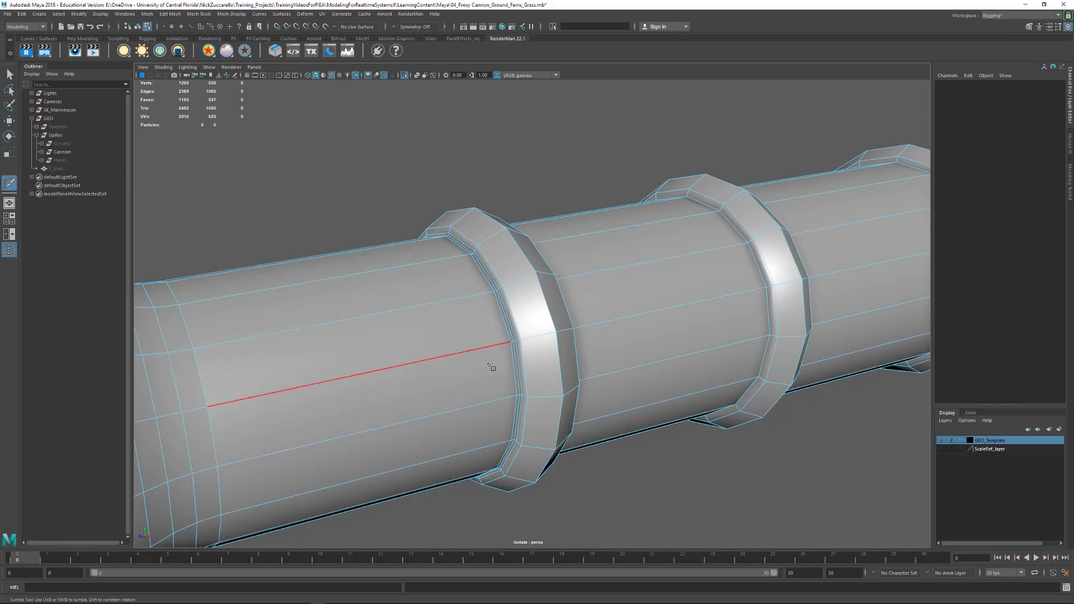
# - Insert another edge loop beside the first raised band and preview the barrel with smooth mesh display
pyautogui.click(510, 341)
pyautogui.press('3')
pyautogui.keyDown('alt'); pyautogui.moveTo(364, 309); pyautogui.dragTo(529, 320); pyautogui.keyUp('alt')
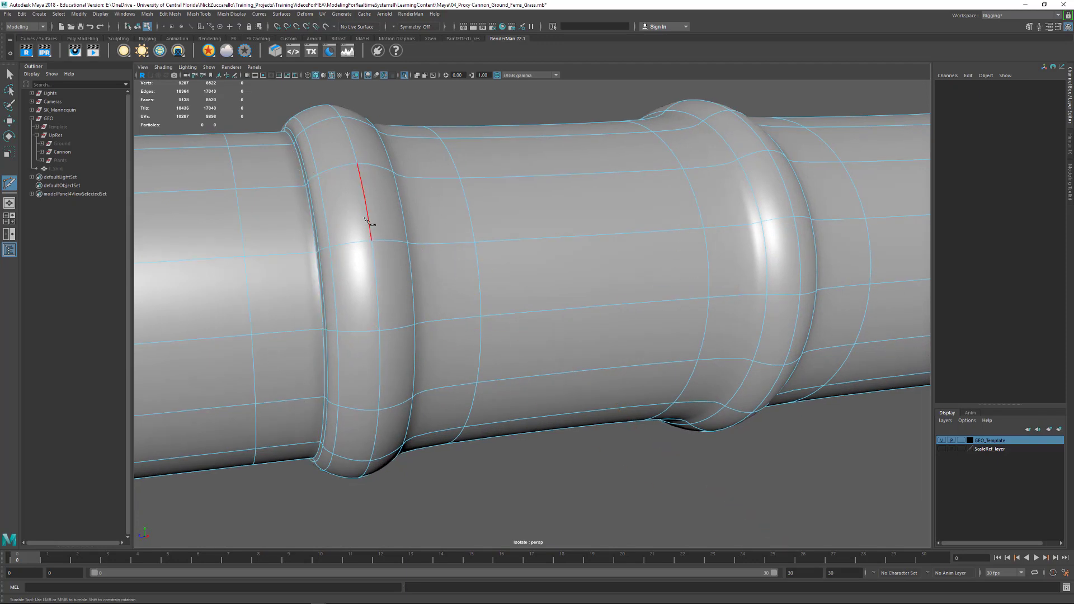
# - Undo the edge loops inserted around the first raised band and return the barrel to unsmoothed display
pyautogui.hotkey('ctrl', 'z')
pyautogui.hotkey('ctrl', 'z')
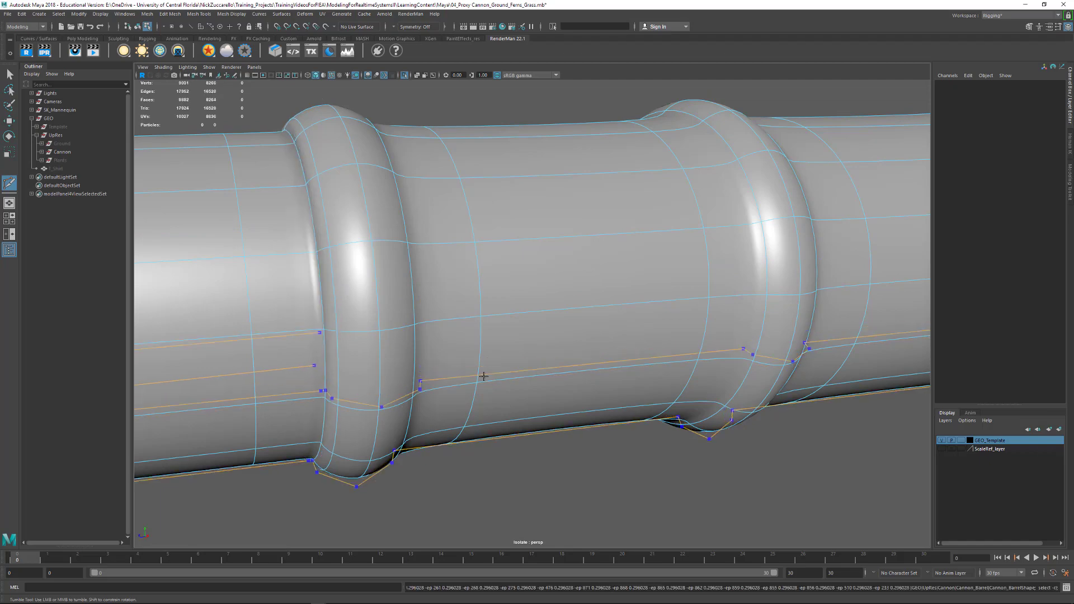
pyautogui.press('1')
pyautogui.keyDown('alt'); pyautogui.moveTo(544, 315); pyautogui.dragTo(499, 319, button='right'); pyautogui.keyUp('alt')
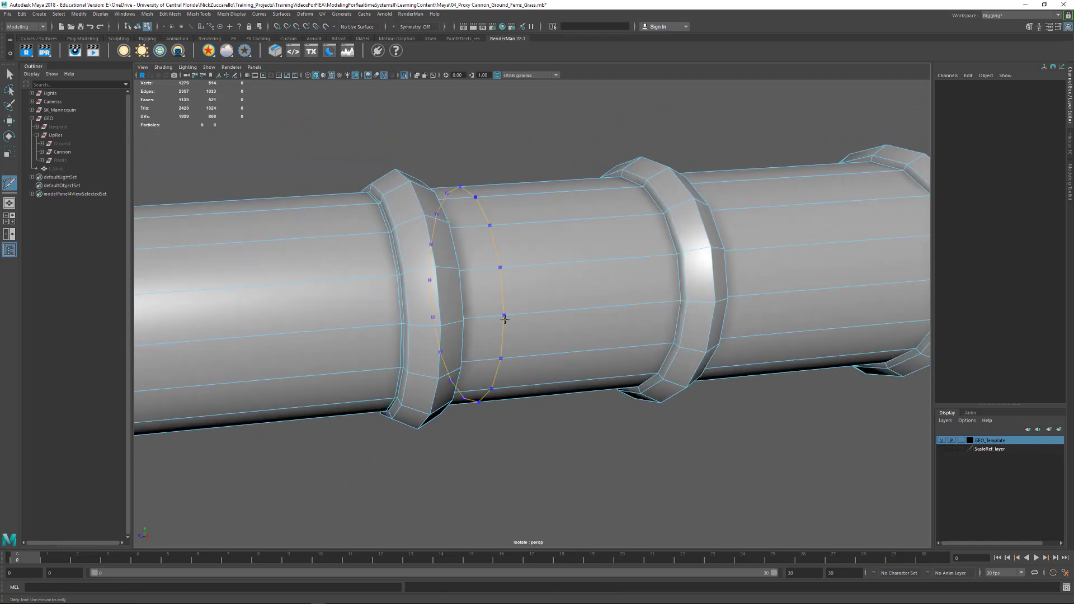
pyautogui.hotkey('ctrl', 'z')
pyautogui.hotkey('ctrl', 'z')
pyautogui.hotkey('ctrl', 'z')
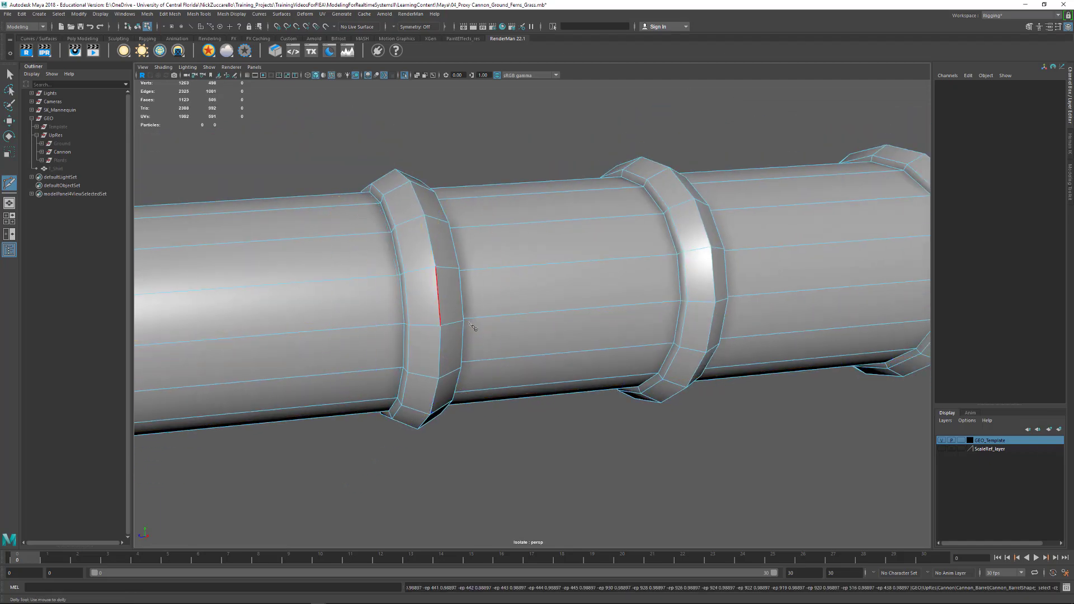
# - Leave Multi-Cut for edge selection and select the edge loops at the base of the first raised band and the second band's muzzle side
pyautogui.keyDown('alt'); pyautogui.moveTo(469, 320); pyautogui.dragTo(503, 344); pyautogui.keyUp('alt')
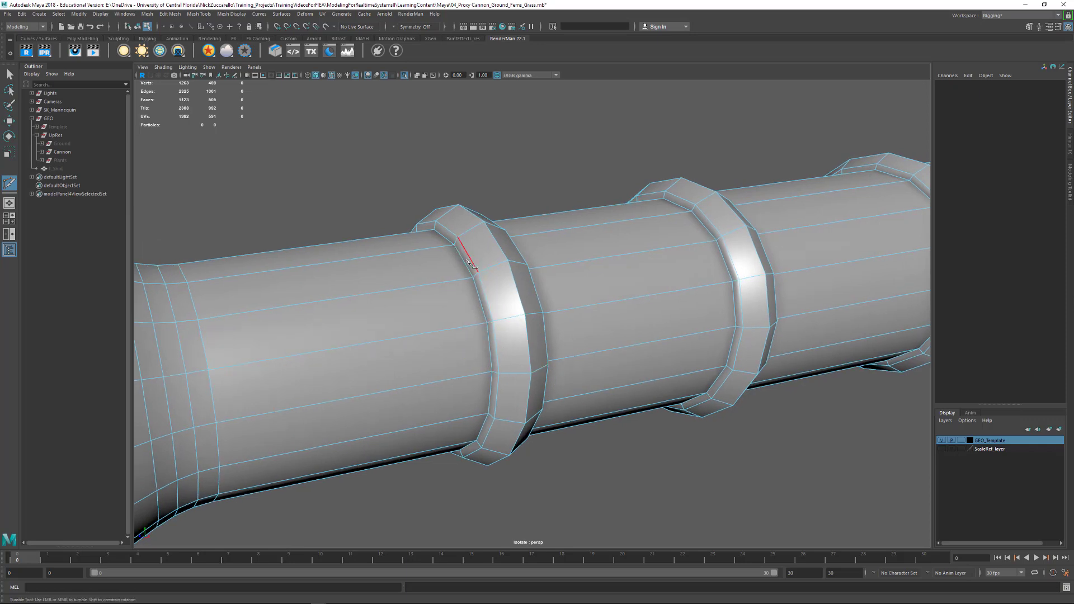
pyautogui.click(525, 315)
pyautogui.click(9, 74)
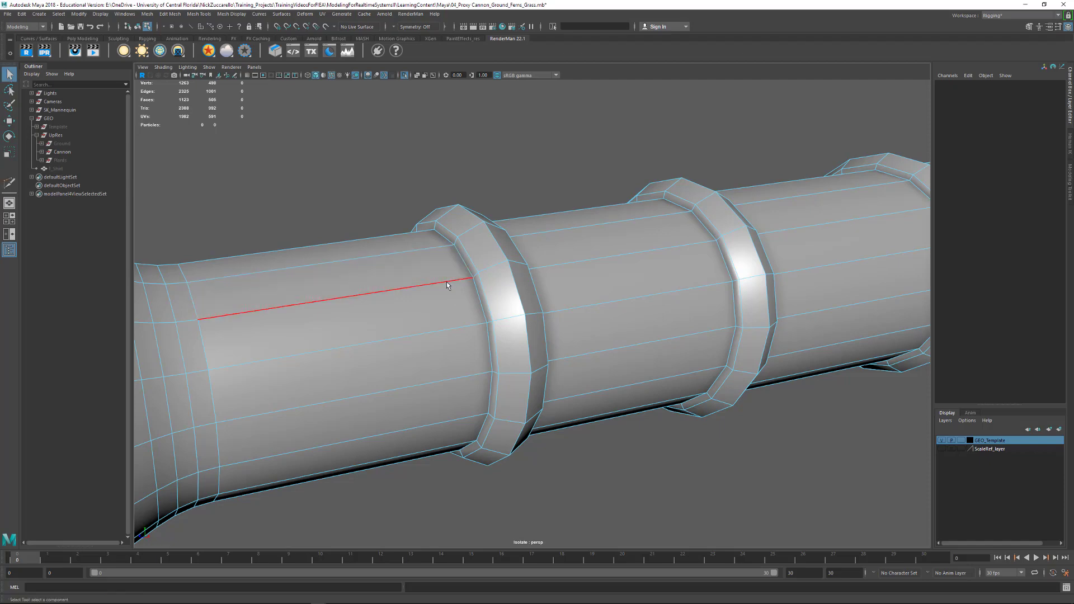
pyautogui.press('F10')
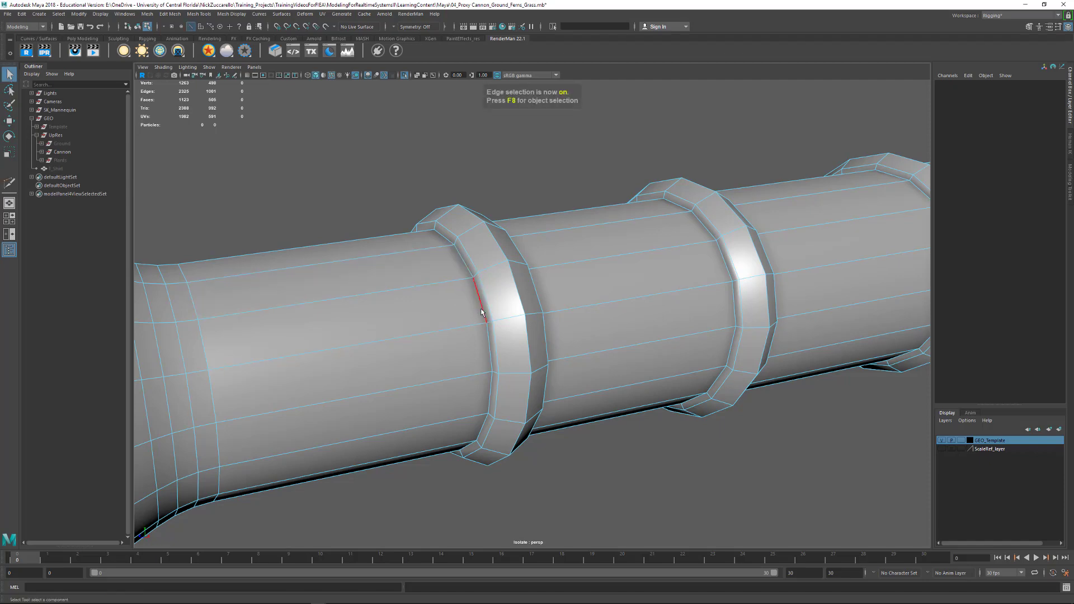
pyautogui.doubleClick(477, 314)
pyautogui.keyDown('alt'); pyautogui.moveTo(477, 314); pyautogui.dragTo(388, 247); pyautogui.keyUp('alt')
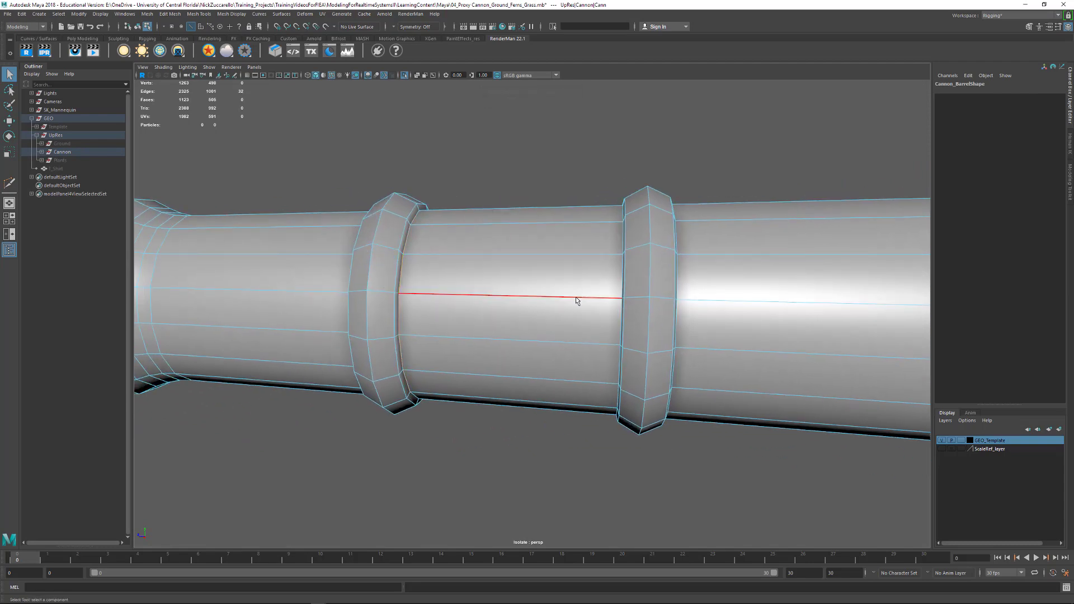
pyautogui.keyDown('alt'); pyautogui.moveTo(612, 300); pyautogui.dragTo(557, 291); pyautogui.keyUp('alt')
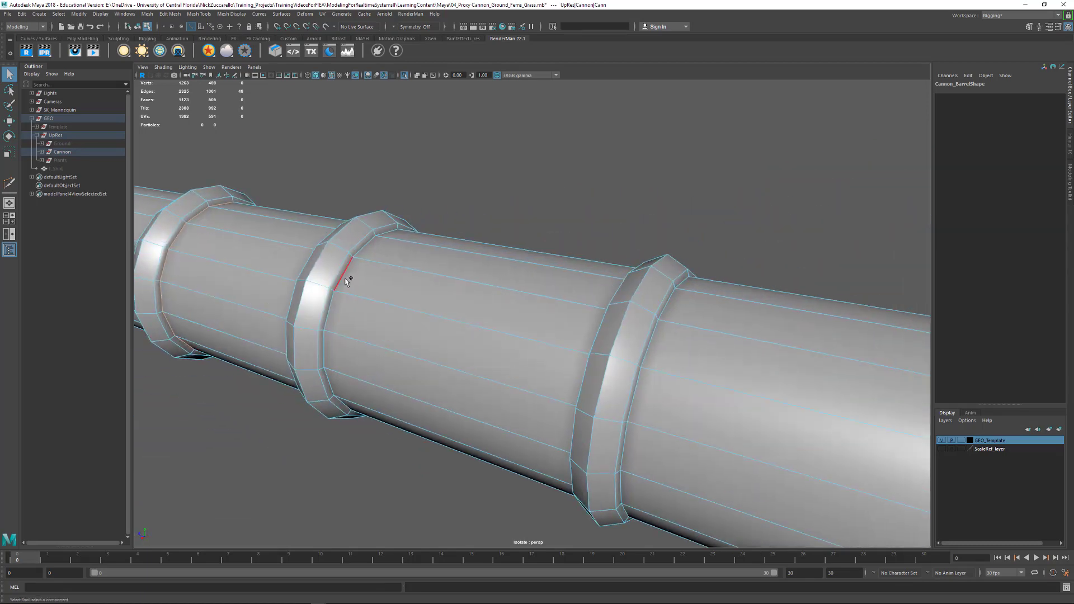
# - Add the remaining edge loops where the other raised bands and the rear rim meet the barrel to the selection
pyautogui.keyDown('shift'); pyautogui.doubleClick(345, 277); pyautogui.keyUp('shift')
pyautogui.keyDown('alt'); pyautogui.moveTo(399, 306); pyautogui.dragTo(442, 295); pyautogui.keyUp('alt')
pyautogui.keyDown('shift'); pyautogui.doubleClick(563, 243); pyautogui.keyUp('shift')
pyautogui.scroll(-4, 610, 296)
pyautogui.keyDown('alt'); pyautogui.moveTo(441, 294); pyautogui.dragTo(554, 319, button='middle'); pyautogui.keyUp('alt')
pyautogui.keyDown('alt'); pyautogui.moveTo(554, 319); pyautogui.dragTo(448, 302); pyautogui.keyUp('alt')
pyautogui.keyDown('alt'); pyautogui.moveTo(447, 302); pyautogui.dragTo(467, 304, button='middle'); pyautogui.keyUp('alt')
pyautogui.keyDown('alt'); pyautogui.moveTo(468, 304); pyautogui.dragTo(468, 314); pyautogui.keyUp('alt')
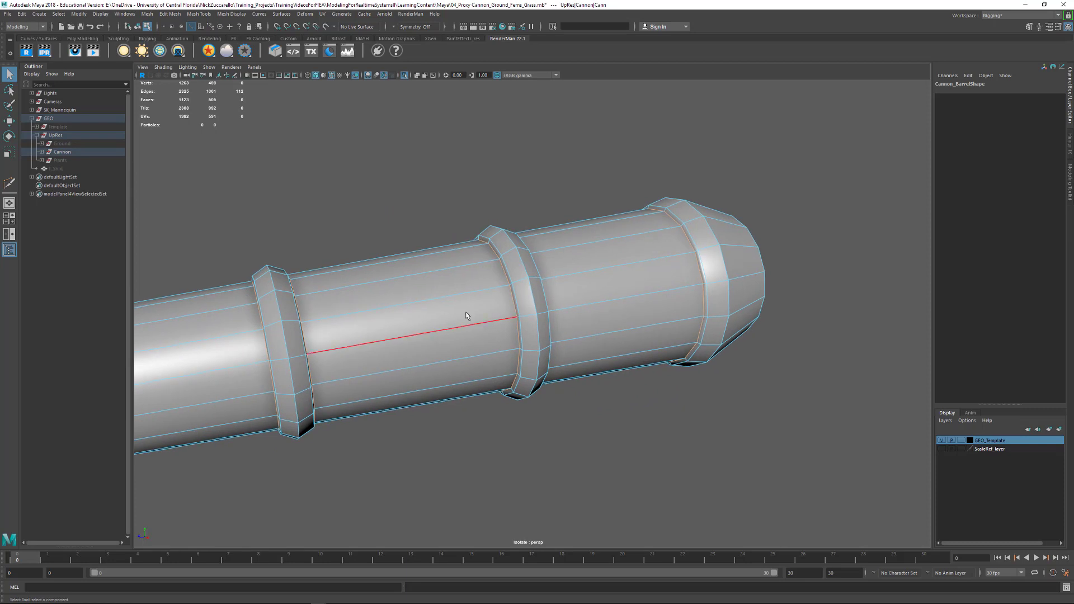
# - Bevel the selected base edge loops with a fraction of 0.2 and briefly check the barrel in smooth display
pyautogui.keyDown('shift'); pyautogui.rightClick(468, 314); pyautogui.keyUp('shift')
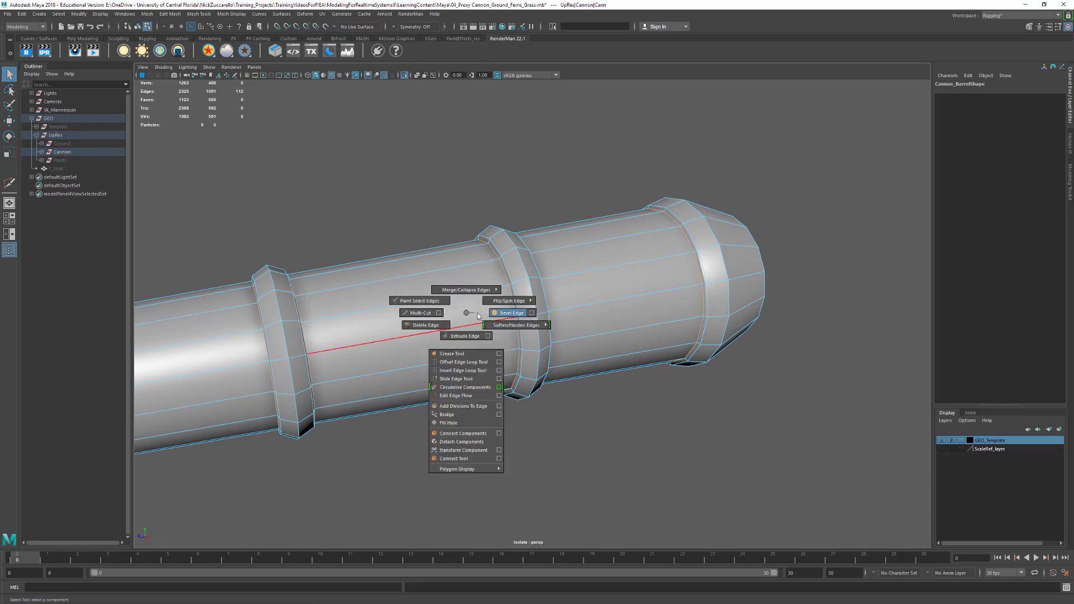
pyautogui.click(498, 313)
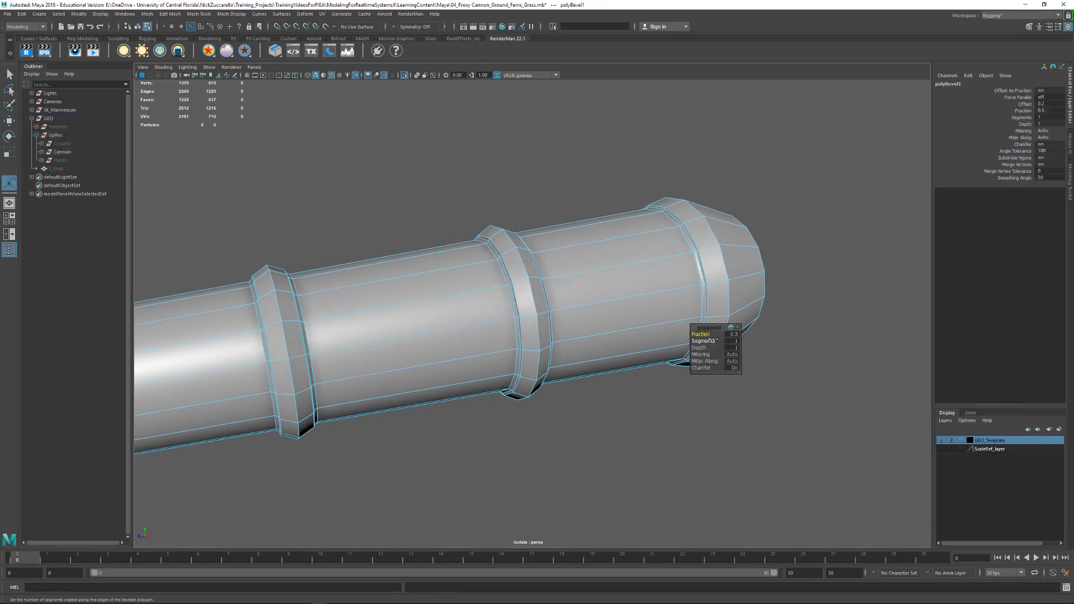
pyautogui.write('0.1')
pyautogui.press('Return')
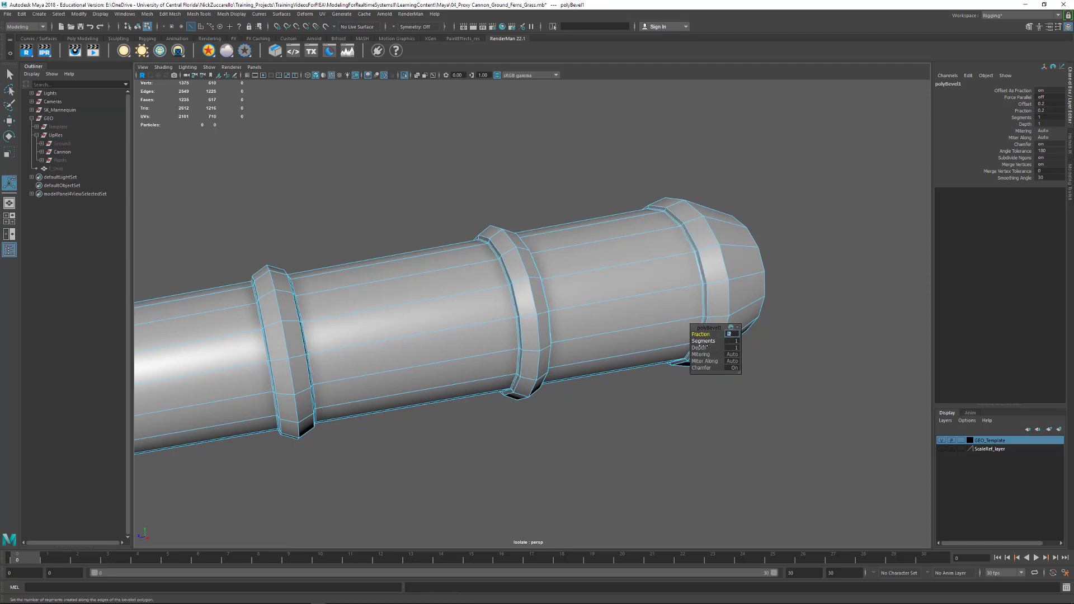
pyautogui.keyDown('alt'); pyautogui.moveTo(535, 446); pyautogui.dragTo(531, 413); pyautogui.keyUp('alt')
pyautogui.press('3')
pyautogui.press('1')
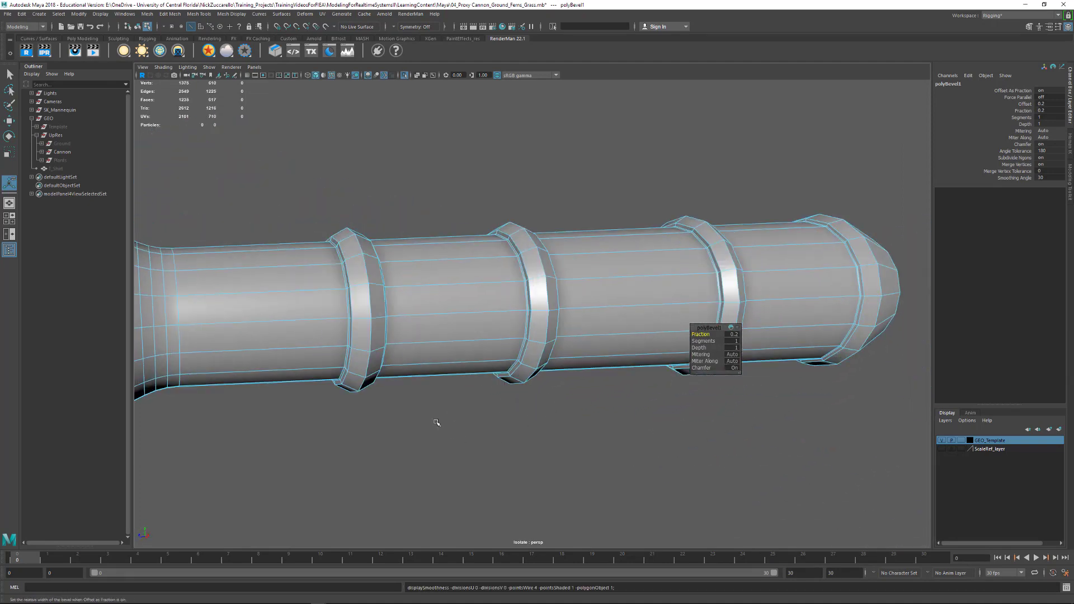
# - Select the outer corner edge loops on the three raised bands and the rear rim
pyautogui.keyDown('alt'); pyautogui.moveTo(437, 421); pyautogui.dragTo(420, 393); pyautogui.keyUp('alt')
pyautogui.keyDown('alt'); pyautogui.moveTo(420, 393); pyautogui.dragTo(439, 379, button='right'); pyautogui.keyUp('alt')
pyautogui.keyDown('alt'); pyautogui.moveTo(439, 378); pyautogui.dragTo(472, 337); pyautogui.keyUp('alt')
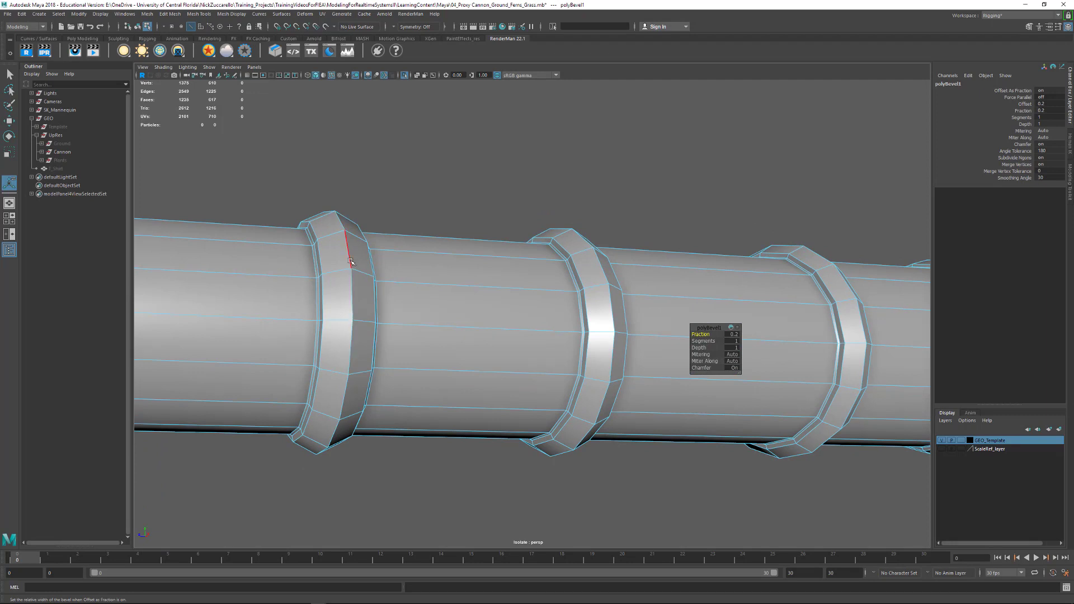
pyautogui.keyDown('alt'); pyautogui.moveTo(369, 350); pyautogui.dragTo(374, 355); pyautogui.keyUp('alt')
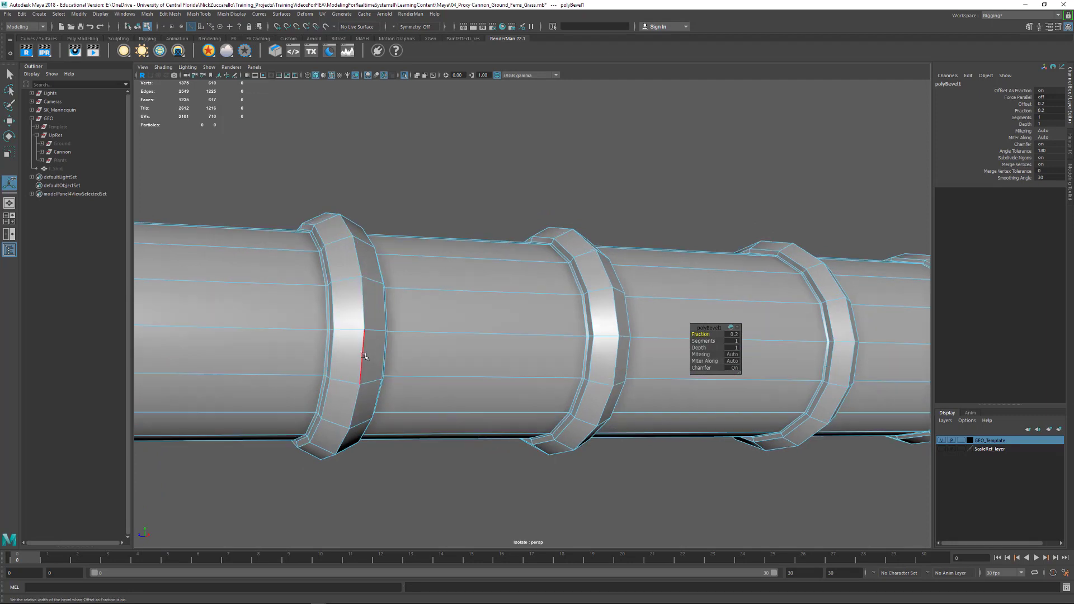
pyautogui.doubleClick(363, 353)
pyautogui.keyDown('alt'); pyautogui.moveTo(584, 322); pyautogui.dragTo(605, 350); pyautogui.keyUp('alt')
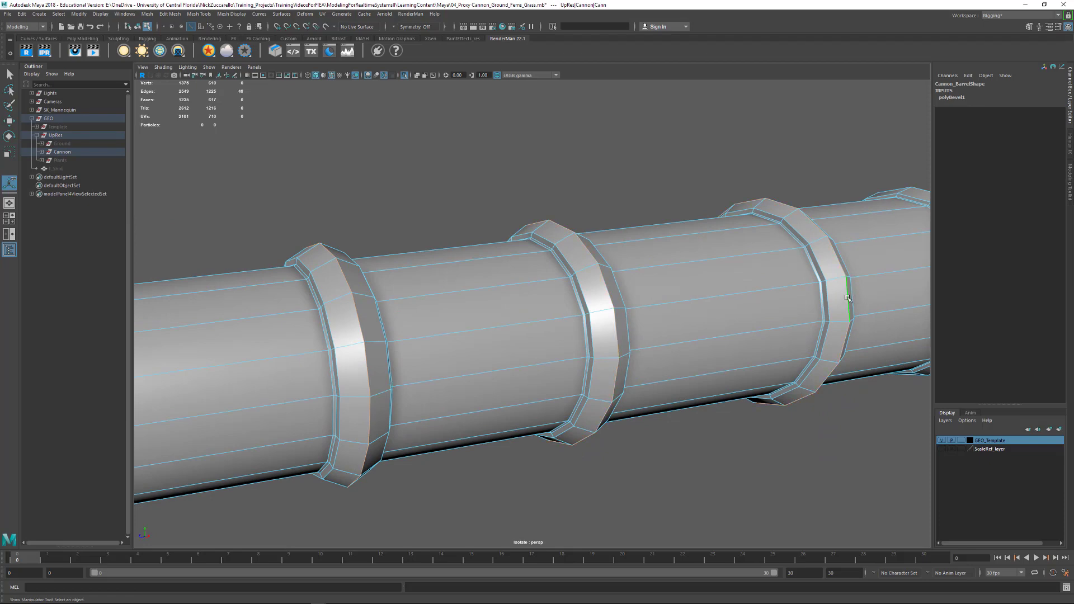
pyautogui.scroll(-4, 848, 298)
pyautogui.keyDown('alt'); pyautogui.moveTo(847, 299); pyautogui.dragTo(716, 303); pyautogui.keyUp('alt')
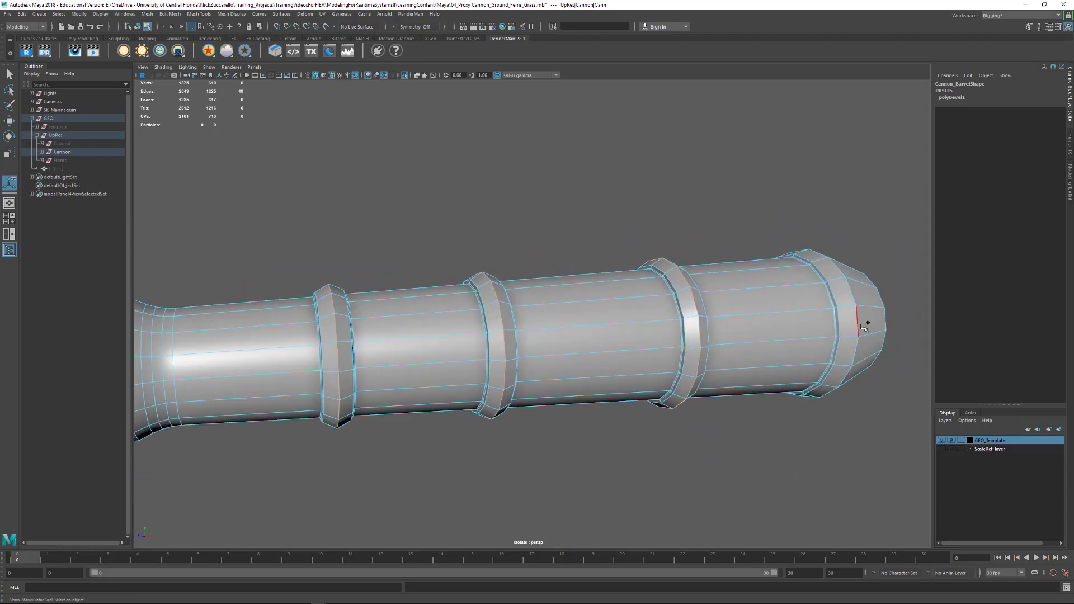
pyautogui.keyDown('alt'); pyautogui.moveTo(858, 329); pyautogui.dragTo(612, 331); pyautogui.keyUp('alt')
# - Bevel the selected outer edge loops with a fraction of 0.1 and 2 segments
pyautogui.keyDown('shift'); pyautogui.moveTo(513, 342); pyautogui.dragTo(551, 345, button='right'); pyautogui.keyUp('shift')
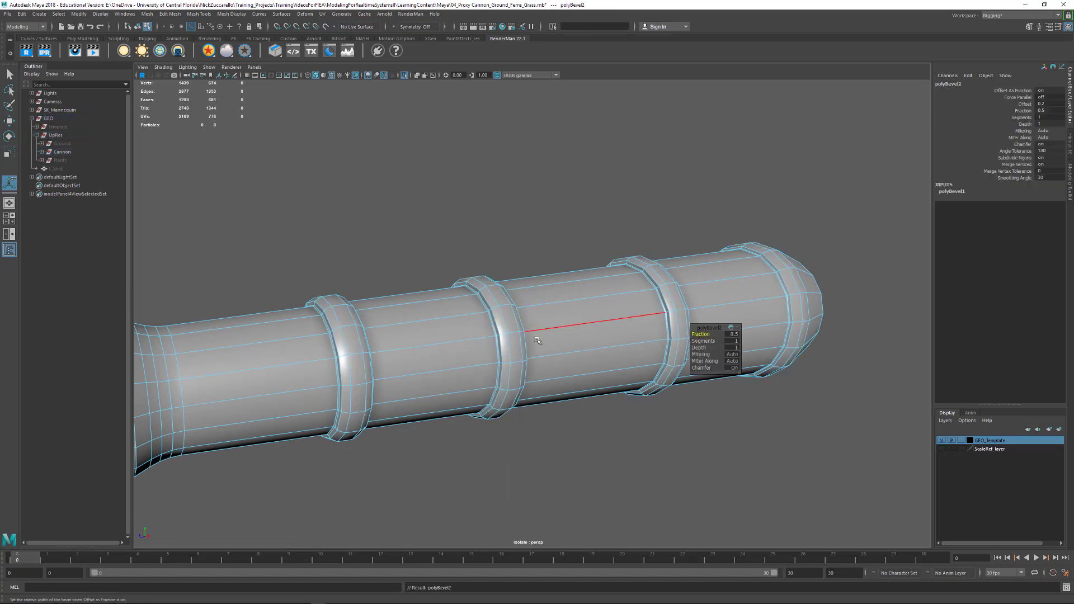
pyautogui.click(733, 335)
pyautogui.write('0.1')
pyautogui.press('Return')
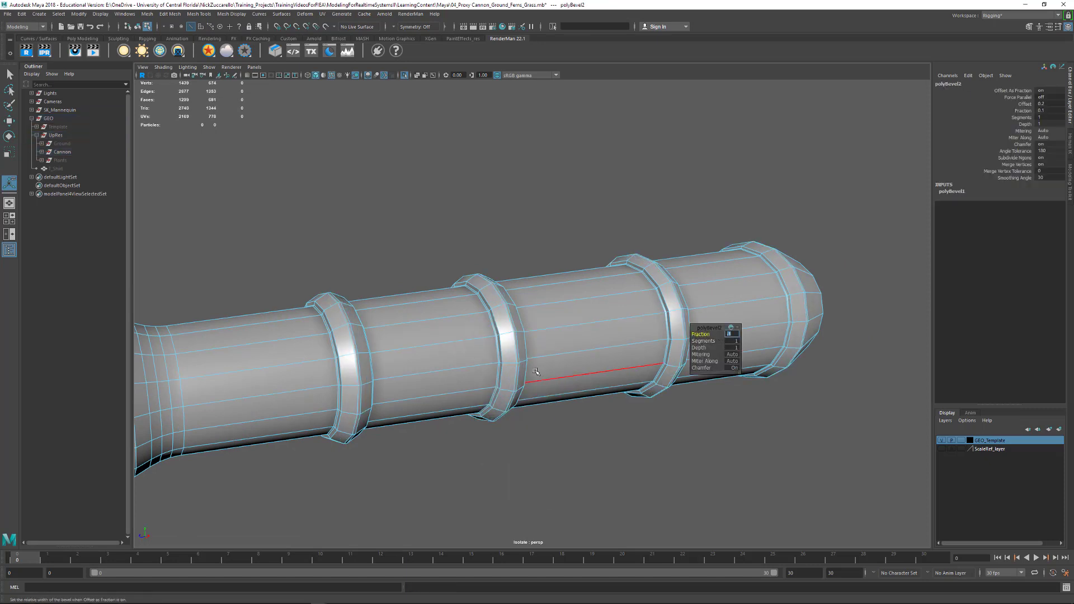
pyautogui.keyDown('alt'); pyautogui.moveTo(535, 372); pyautogui.dragTo(492, 373); pyautogui.keyUp('alt')
pyautogui.keyDown('alt'); pyautogui.moveTo(493, 373); pyautogui.dragTo(551, 363, button='right'); pyautogui.keyUp('alt')
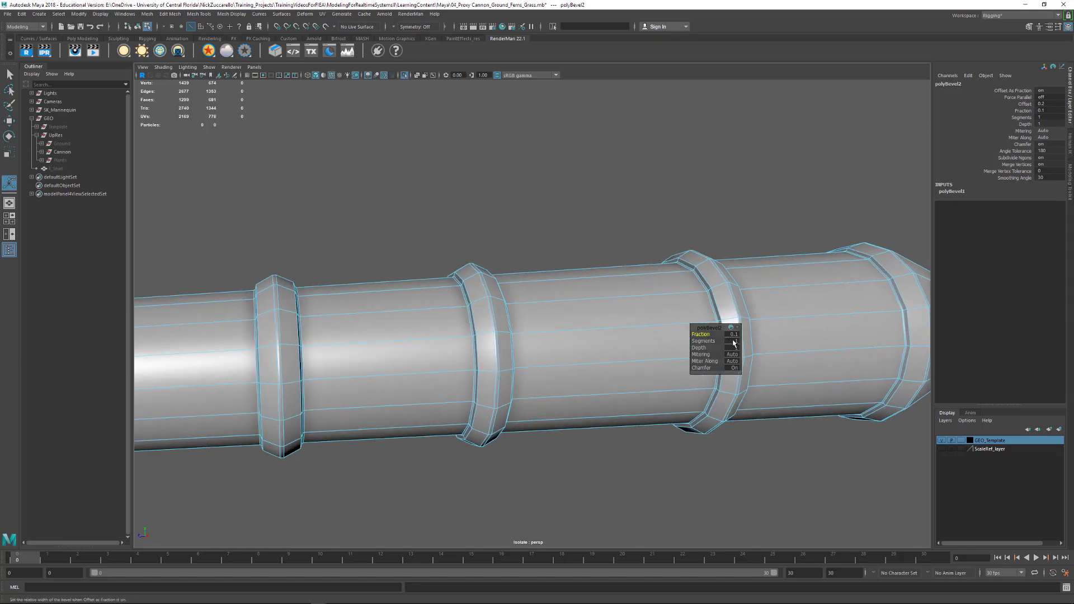
pyautogui.click(733, 340)
pyautogui.press('Return')
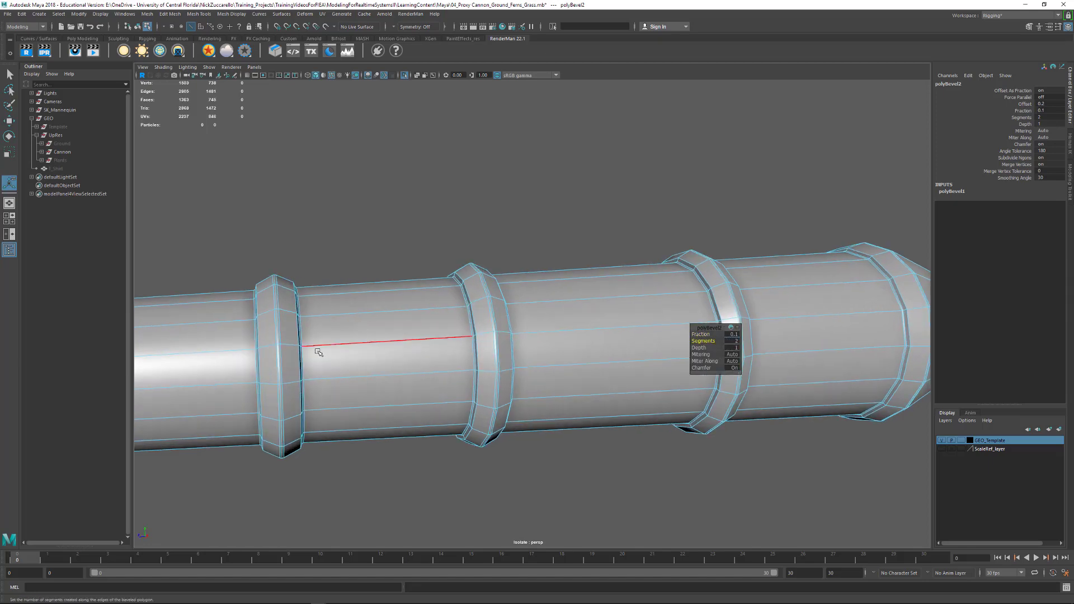
# - Try 5 segments on the outer-edge bevel, inspect the bands, and set it back to 2 segments
pyautogui.keyDown('alt'); pyautogui.moveTo(314, 353); pyautogui.dragTo(343, 338); pyautogui.keyUp('alt')
pyautogui.keyDown('alt'); pyautogui.moveTo(343, 338); pyautogui.dragTo(448, 365, button='right'); pyautogui.keyUp('alt')
pyautogui.keyDown('alt'); pyautogui.moveTo(448, 365); pyautogui.dragTo(562, 298, button='middle'); pyautogui.keyUp('alt')
pyautogui.keyDown('alt'); pyautogui.moveTo(563, 298); pyautogui.dragTo(509, 314); pyautogui.keyUp('alt')
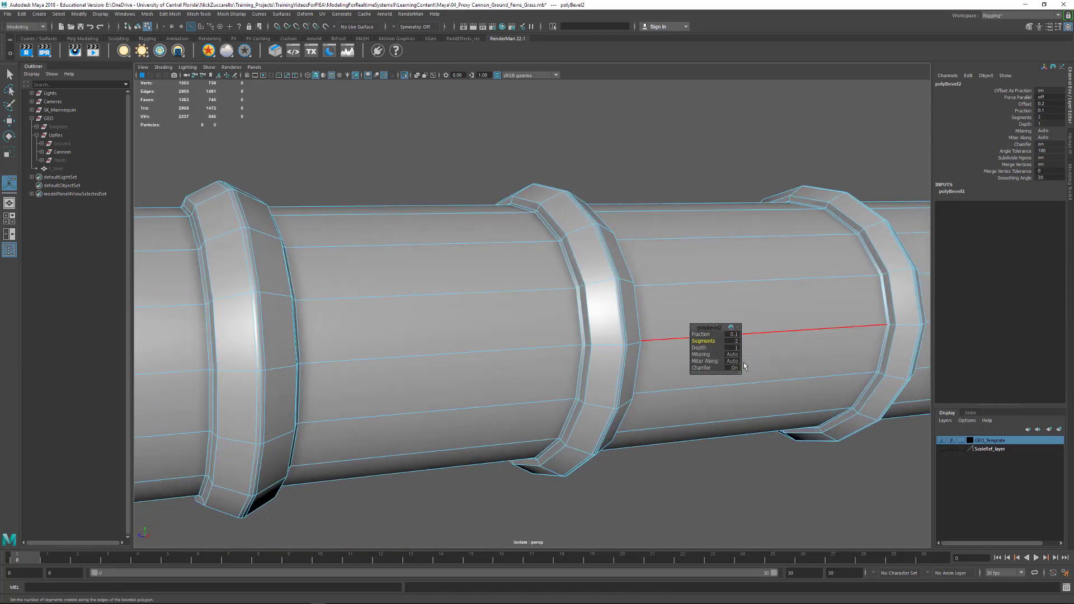
pyautogui.write('5')
pyautogui.press('Return')
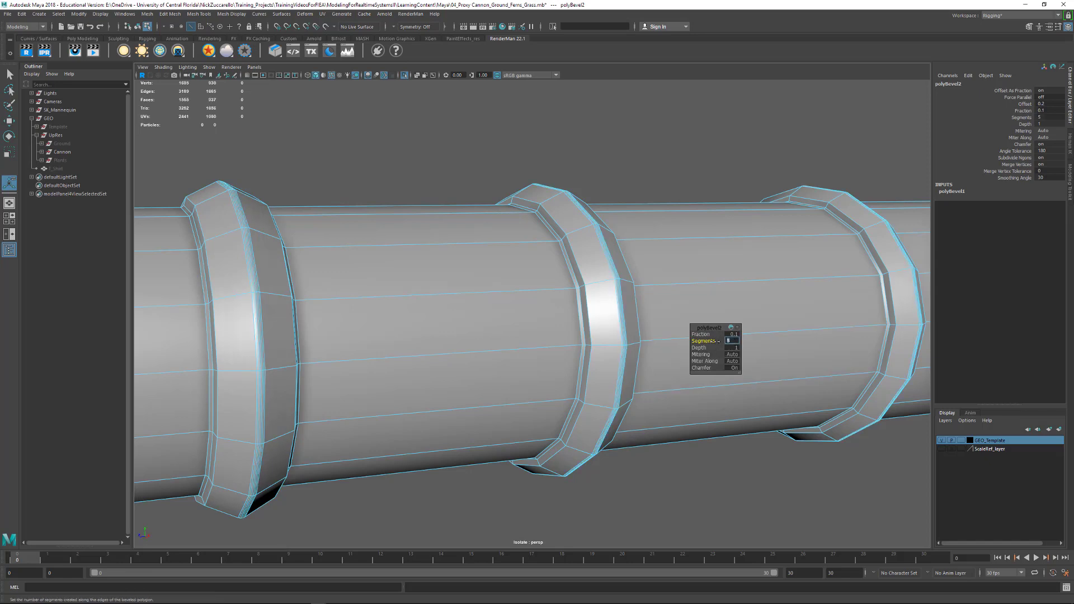
pyautogui.write('2')
pyautogui.press('Return')
pyautogui.scroll(-5, 579, 342)
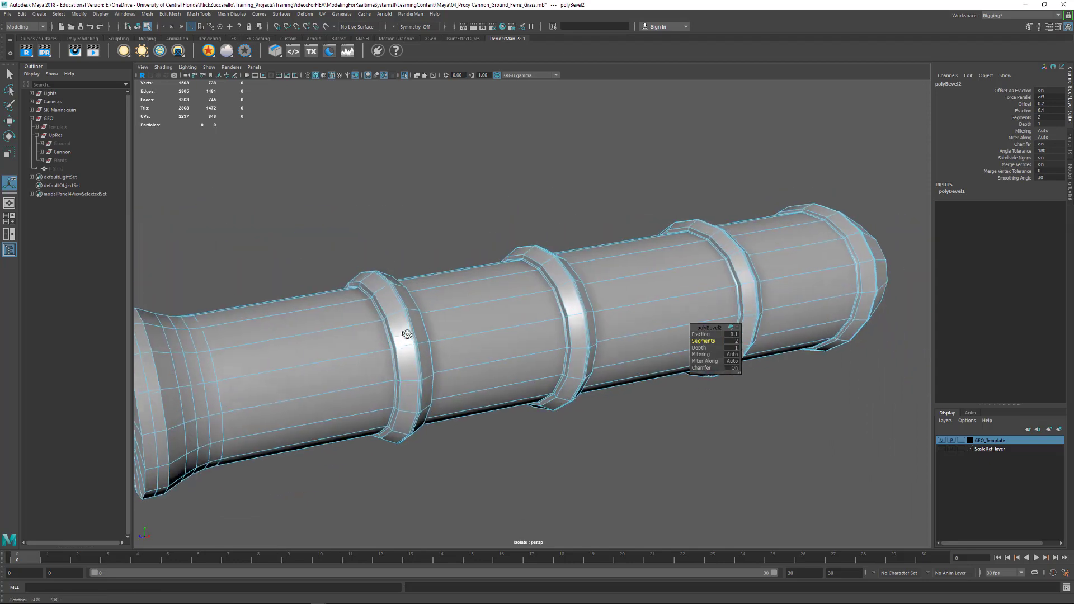
# - Turn on smooth mesh display for the barrel, return to object selection and deselect everything
pyautogui.scroll(5, 462, 354)
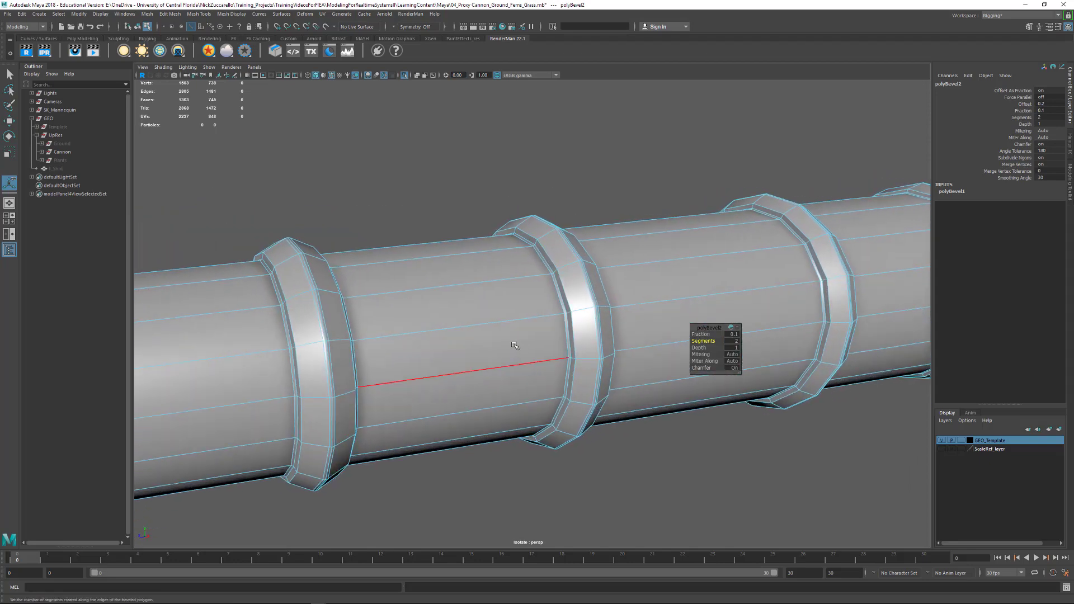
pyautogui.press('3')
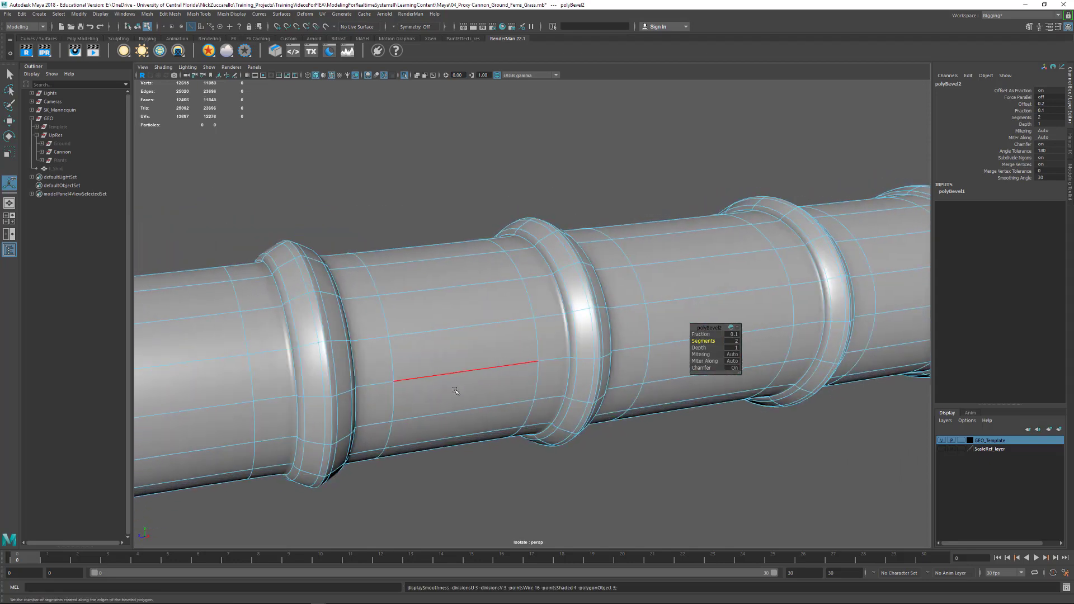
pyautogui.keyDown('alt'); pyautogui.moveTo(515, 345); pyautogui.dragTo(504, 307); pyautogui.keyUp('alt')
pyautogui.press('q')
pyautogui.press('F8')
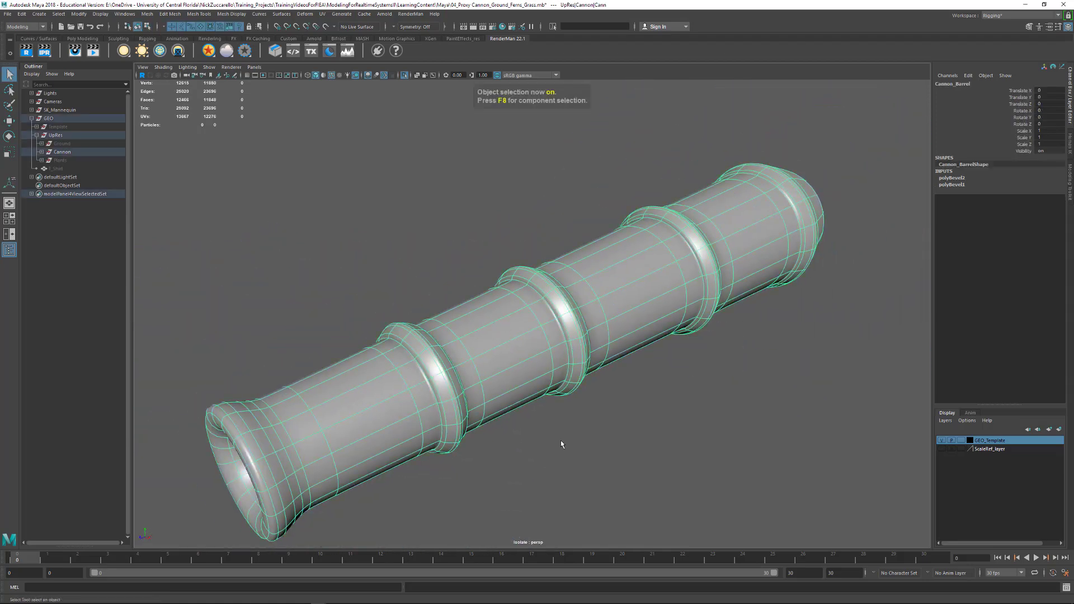
pyautogui.click(561, 440)
# - Turn off wireframe on shaded and inspect the smoothed barrel's surface
pyautogui.keyDown('alt'); pyautogui.moveTo(550, 415); pyautogui.dragTo(558, 411); pyautogui.keyUp('alt')
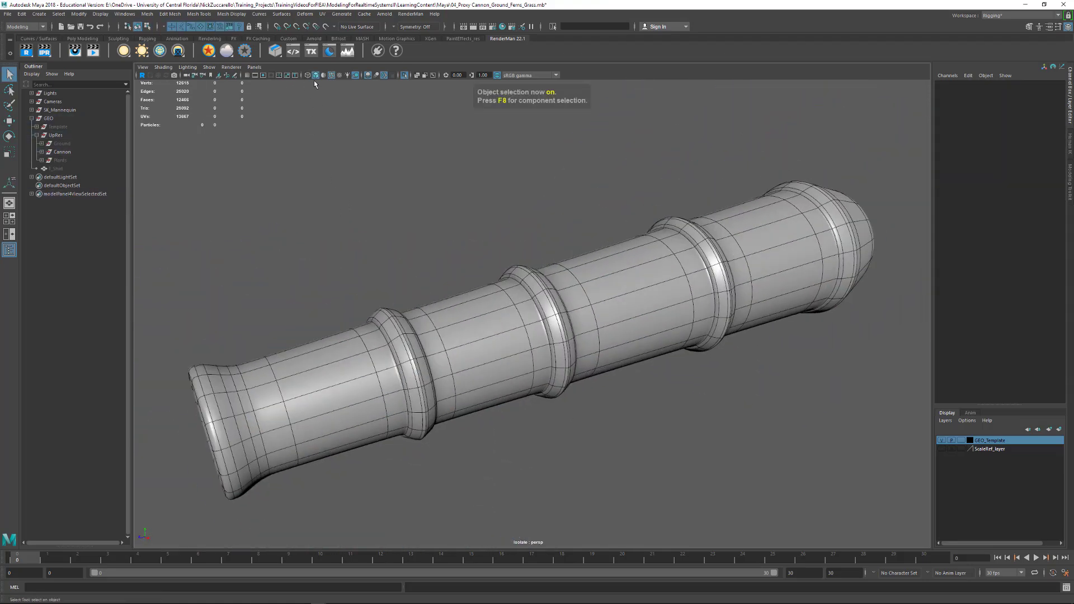
pyautogui.click(331, 75)
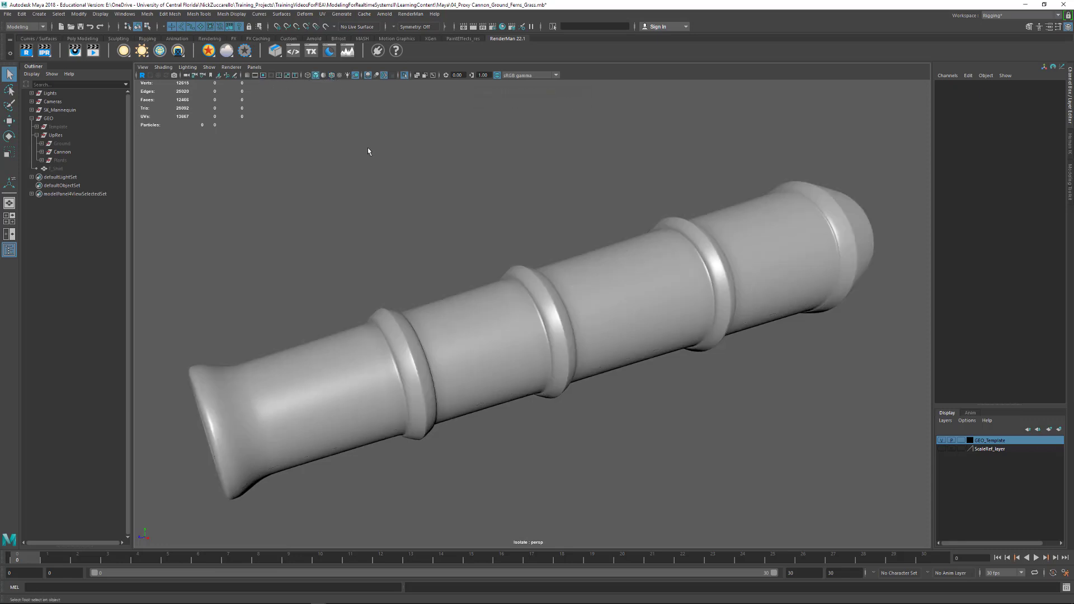
pyautogui.moveTo(386, 234)
pyautogui.keyDown('alt'); pyautogui.mouseDown()
pyautogui.moveTo(430, 229)
pyautogui.moveTo(350, 220)
pyautogui.moveTo(425, 222)
pyautogui.moveTo(434, 257)
pyautogui.mouseUp(); pyautogui.keyUp('alt')
# - Delete the barrel's construction history and open the attributes of its Default_BLINN material
pyautogui.click(545, 370)
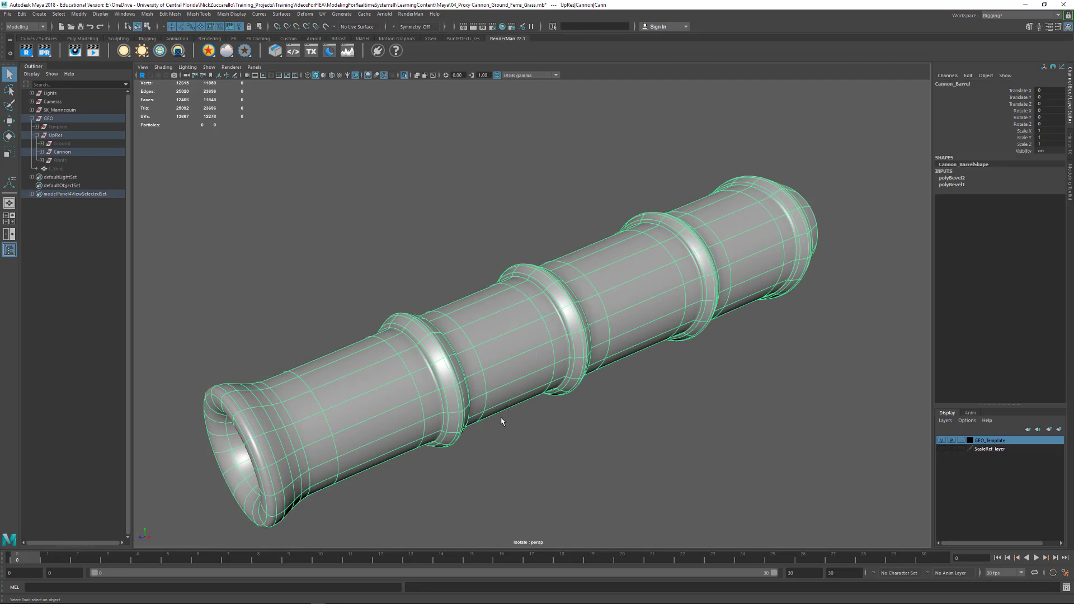
pyautogui.hotkey('alt', 'shift', 'd')
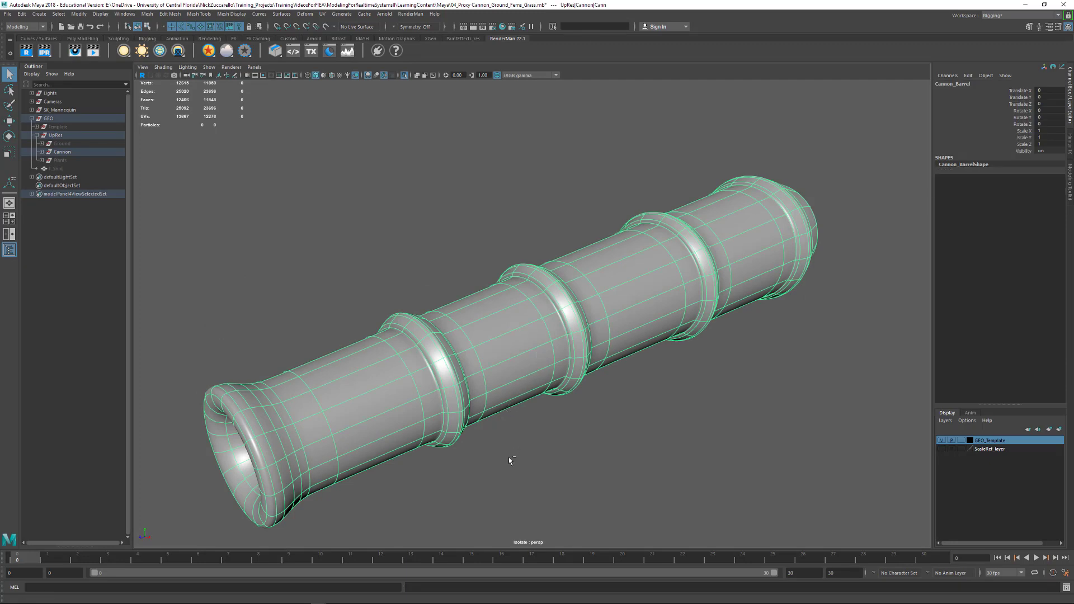
pyautogui.hotkey('ctrl', 'a')
pyautogui.moveTo(780, 258); pyautogui.dragTo(811, 181)
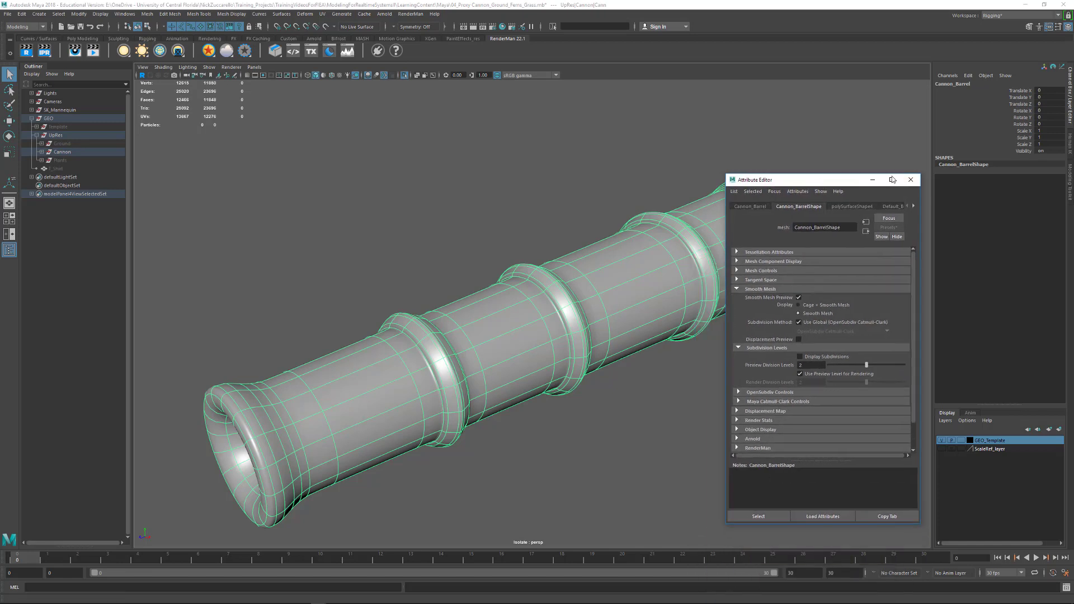
pyautogui.click(914, 206)
pyautogui.click(887, 207)
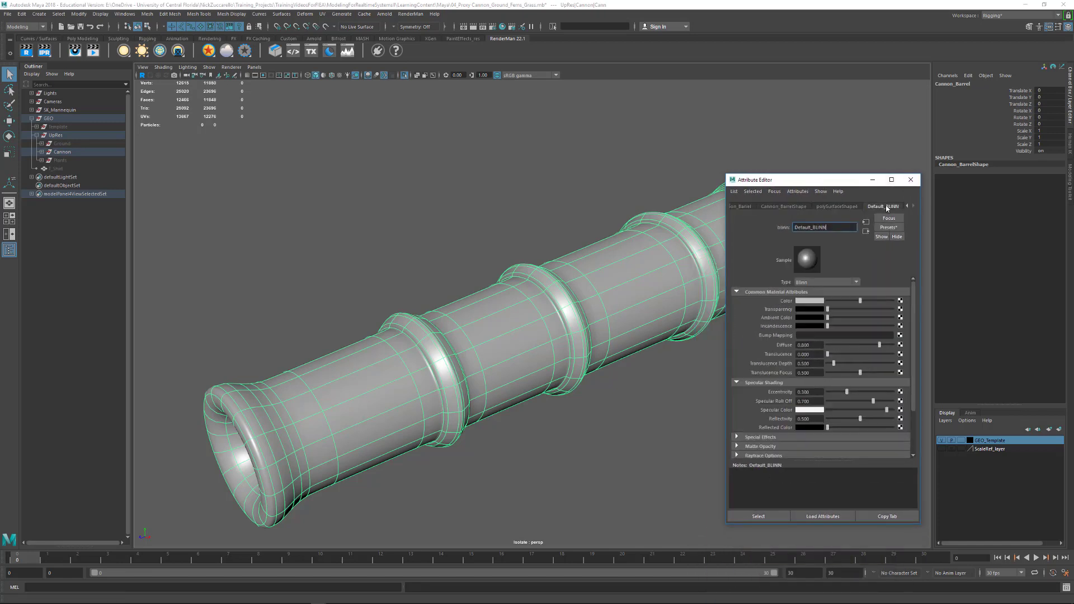
pyautogui.click(633, 373)
pyautogui.click(608, 314)
pyautogui.moveTo(608, 314); pyautogui.dragTo(612, 528, button='right')
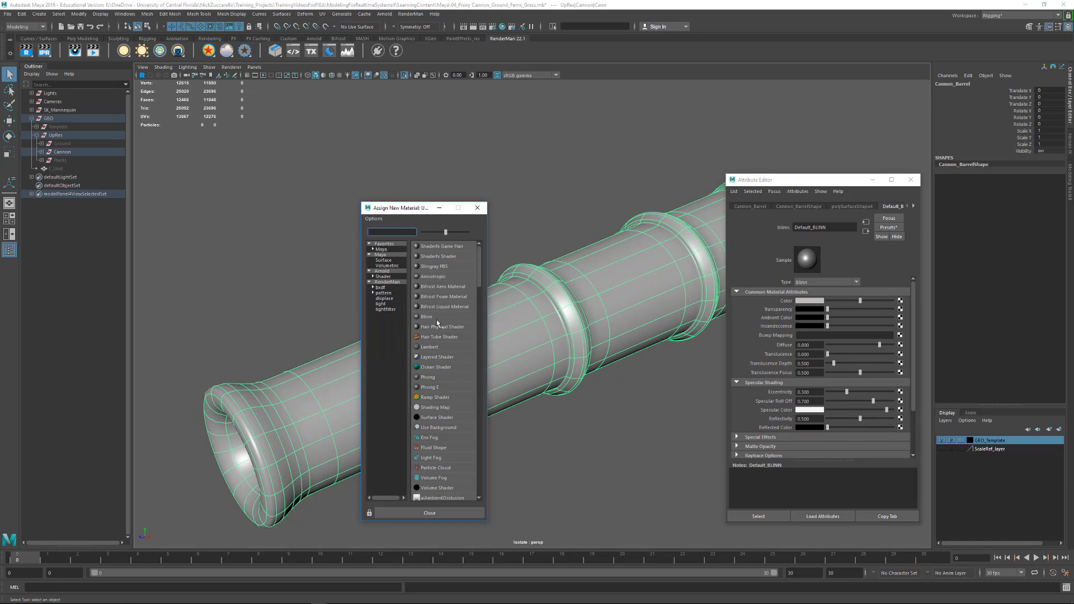
pyautogui.click(477, 207)
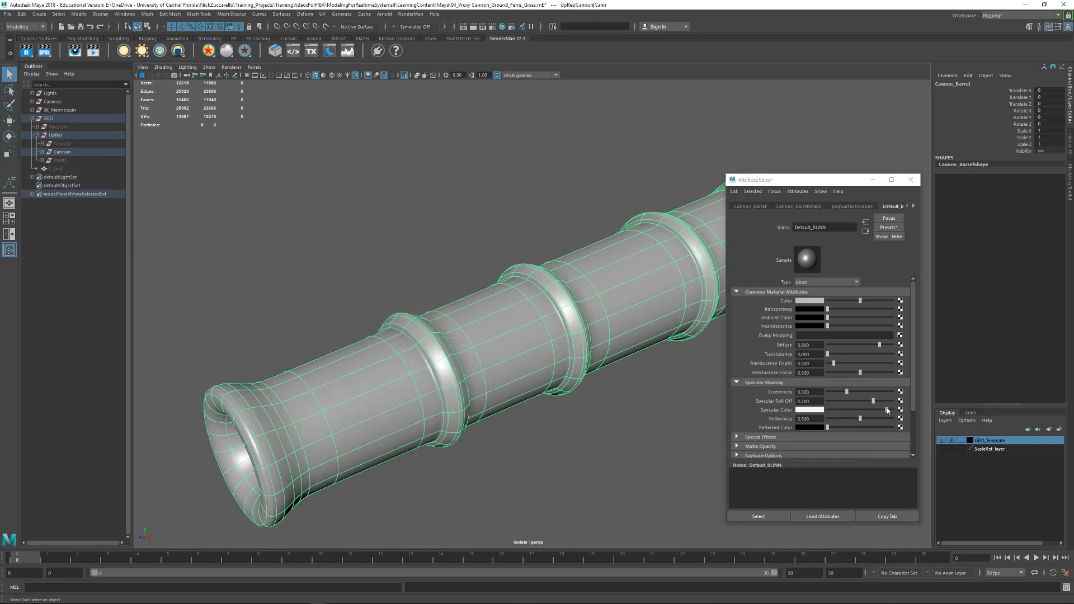
# - Soften the material's highlight by setting Eccentricity to about 0.383 and Specular Roll Off to about 0.506, and deselect the barrel
pyautogui.moveTo(887, 411); pyautogui.dragTo(882, 412)
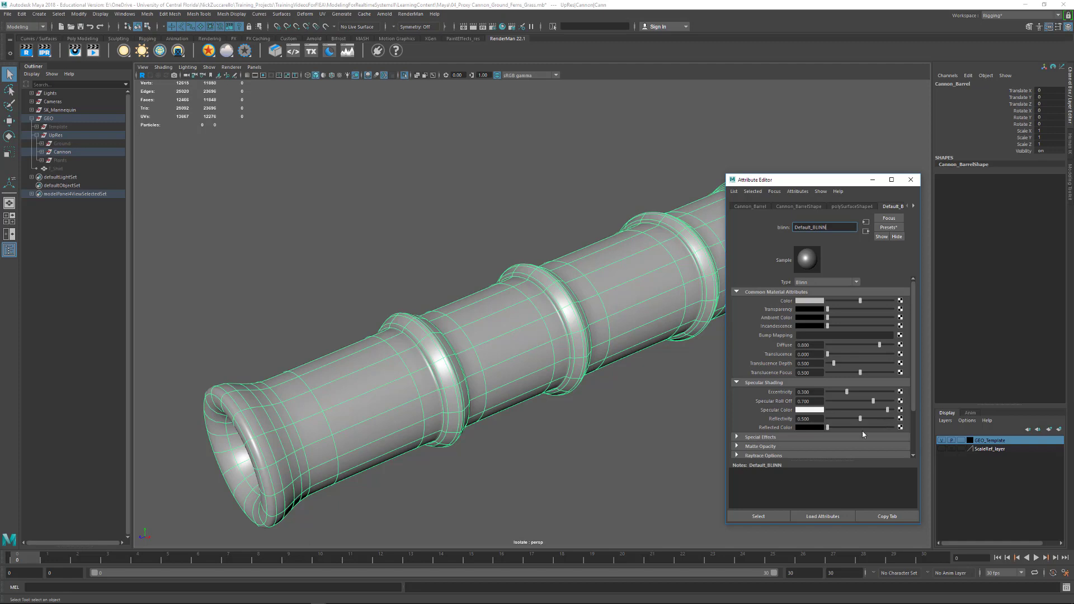
pyautogui.moveTo(849, 394); pyautogui.dragTo(850, 396)
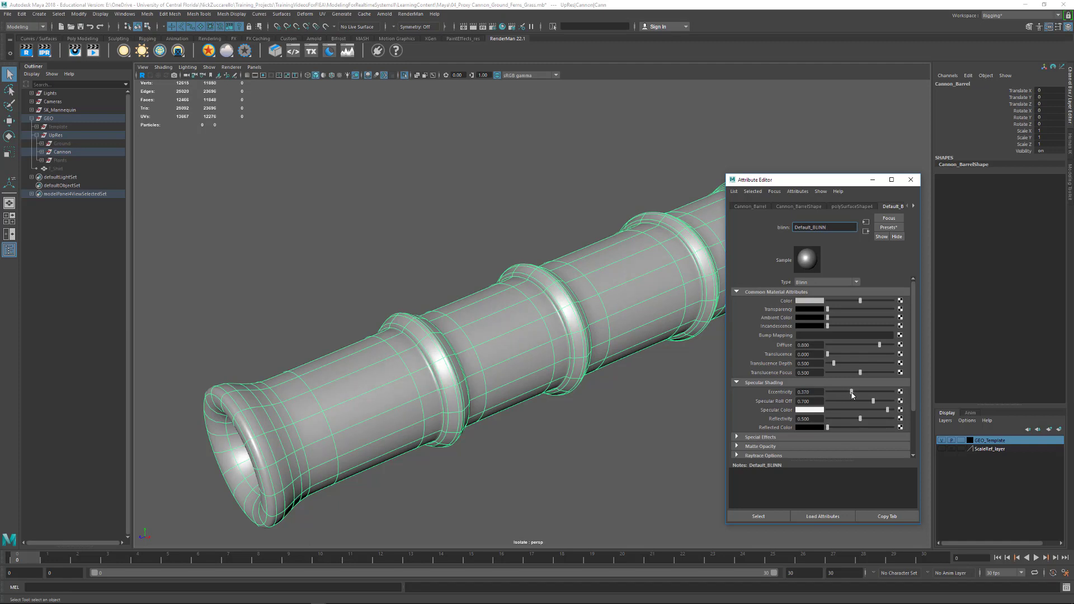
pyautogui.moveTo(876, 404)
pyautogui.mouseDown()
pyautogui.moveTo(860, 403)
pyautogui.moveTo(888, 401)
pyautogui.moveTo(855, 401)
pyautogui.mouseUp()
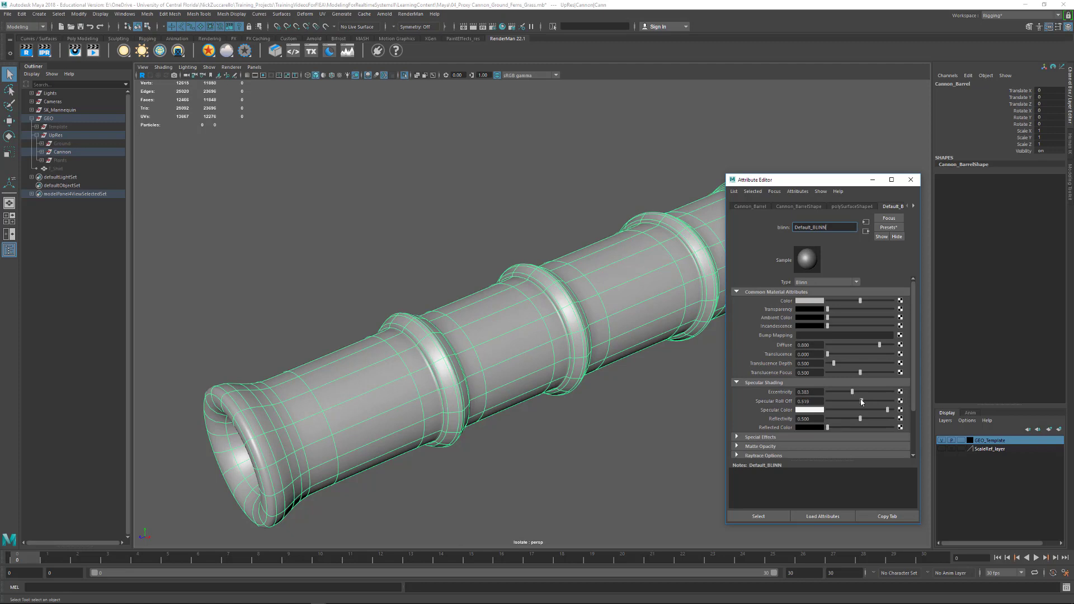
pyautogui.click(632, 425)
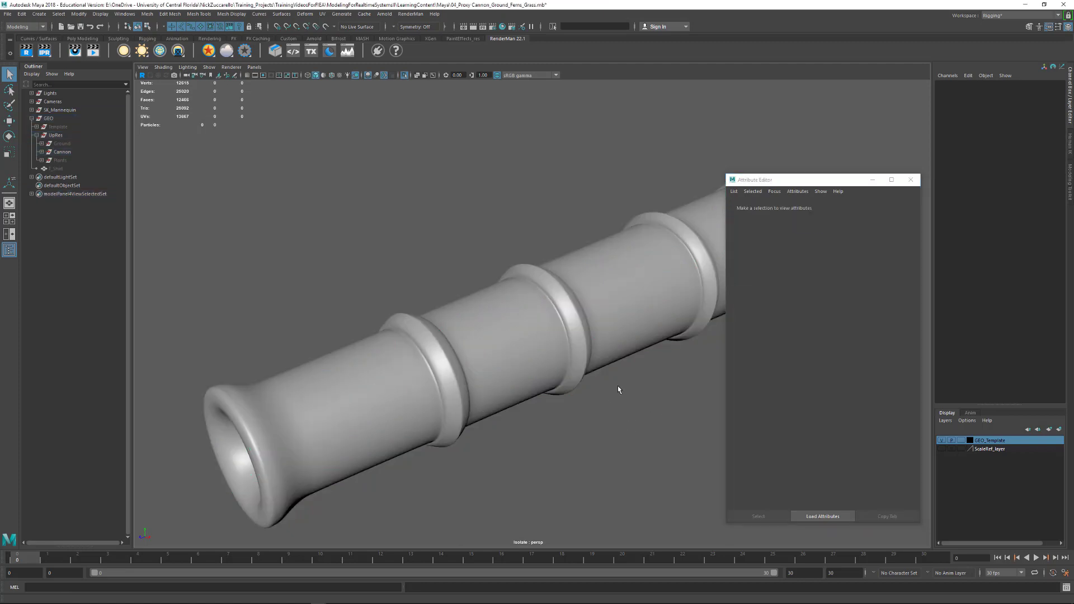
# - Select the barrel, return it to unsmoothed display and close the material's attributes
pyautogui.keyDown('alt'); pyautogui.moveTo(617, 385); pyautogui.dragTo(498, 374); pyautogui.keyUp('alt')
pyautogui.scroll(5, 482, 375)
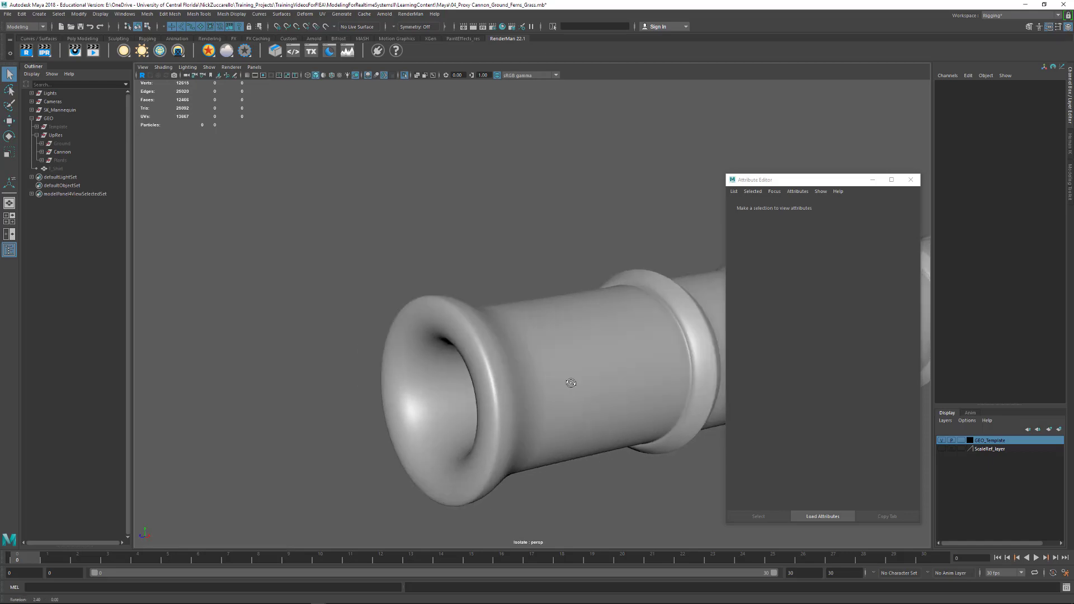
pyautogui.click(474, 376)
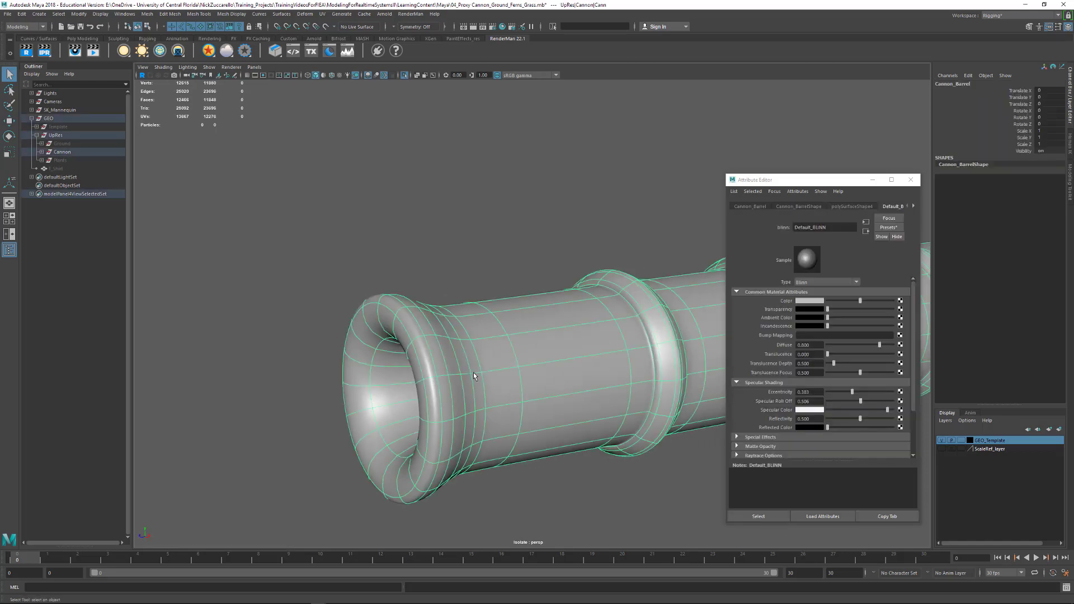
pyautogui.press('1')
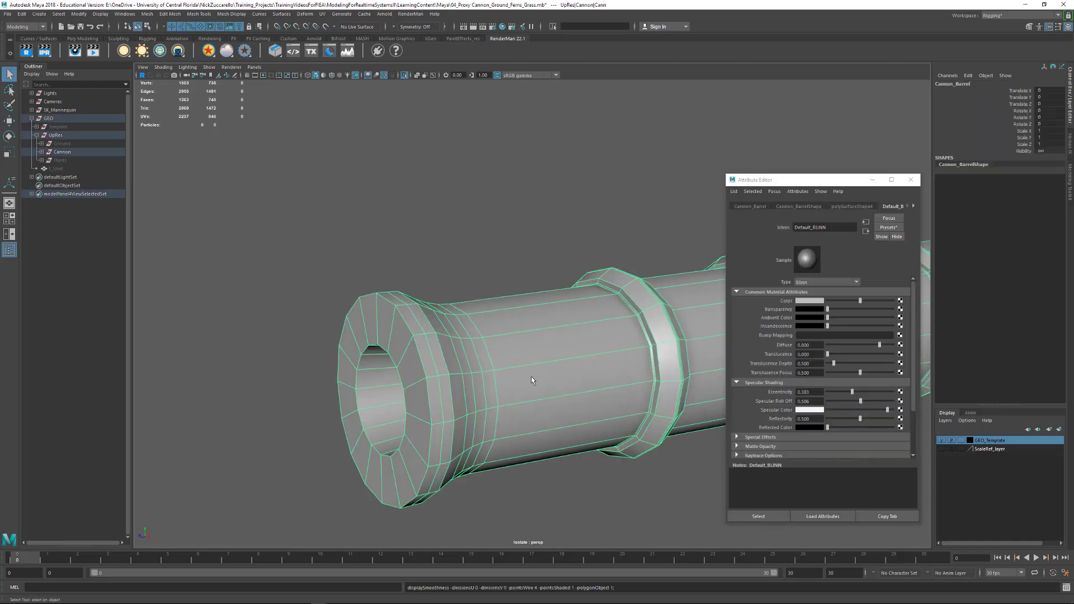
pyautogui.keyDown('alt'); pyautogui.moveTo(532, 380); pyautogui.dragTo(448, 360); pyautogui.keyUp('alt')
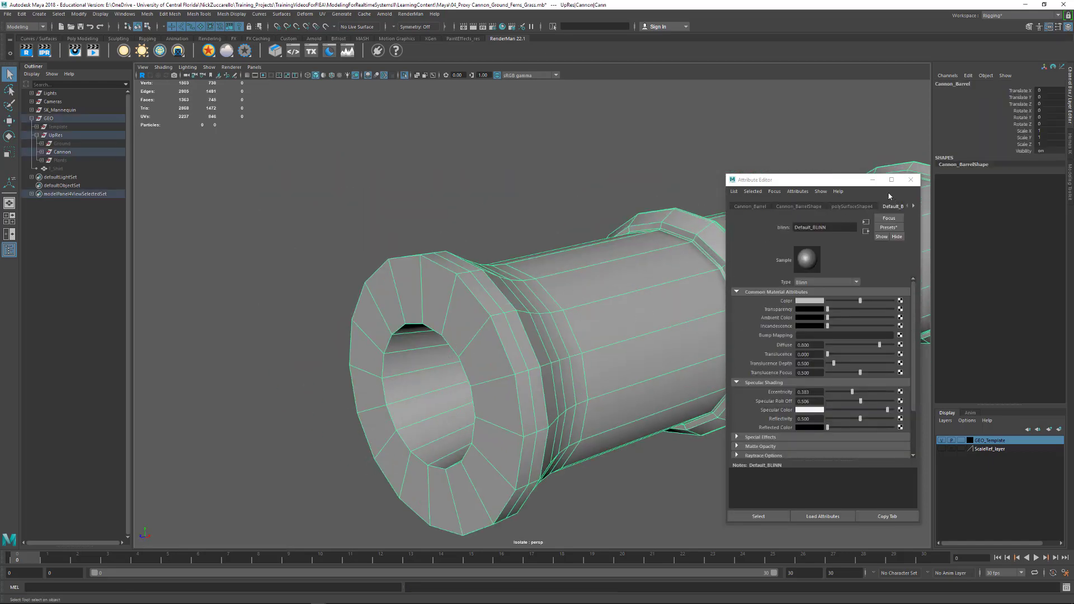
pyautogui.click(910, 179)
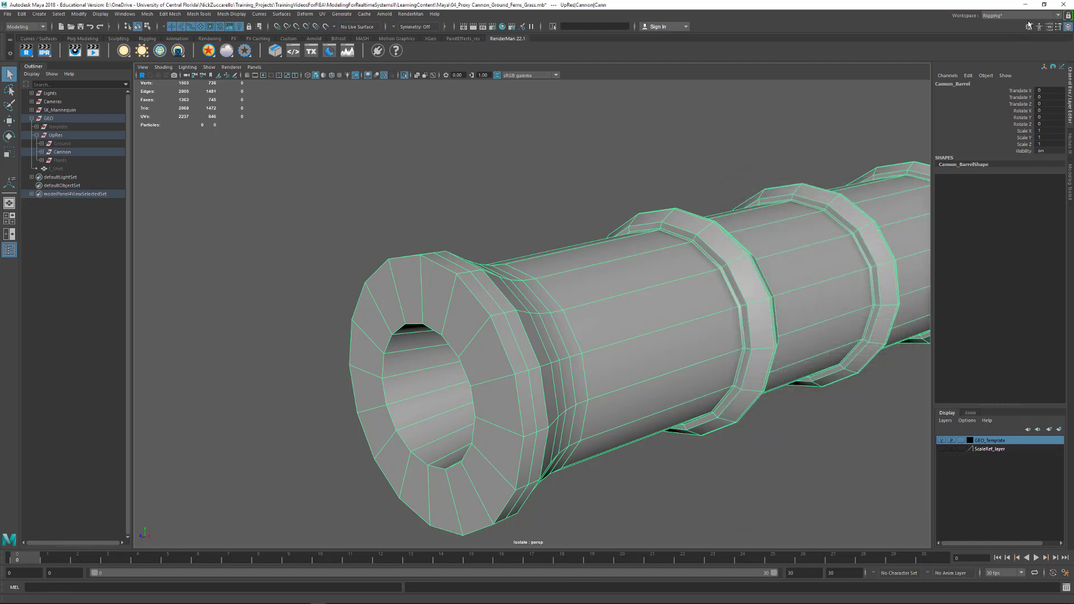
# - Show the modeling tools and use Multi-Cut to insert supporting edge loops beside the muzzle's bore edge and outer rim edge
pyautogui.click(1028, 27)
pyautogui.keyDown('alt'); pyautogui.moveTo(748, 258); pyautogui.dragTo(640, 307); pyautogui.keyUp('alt')
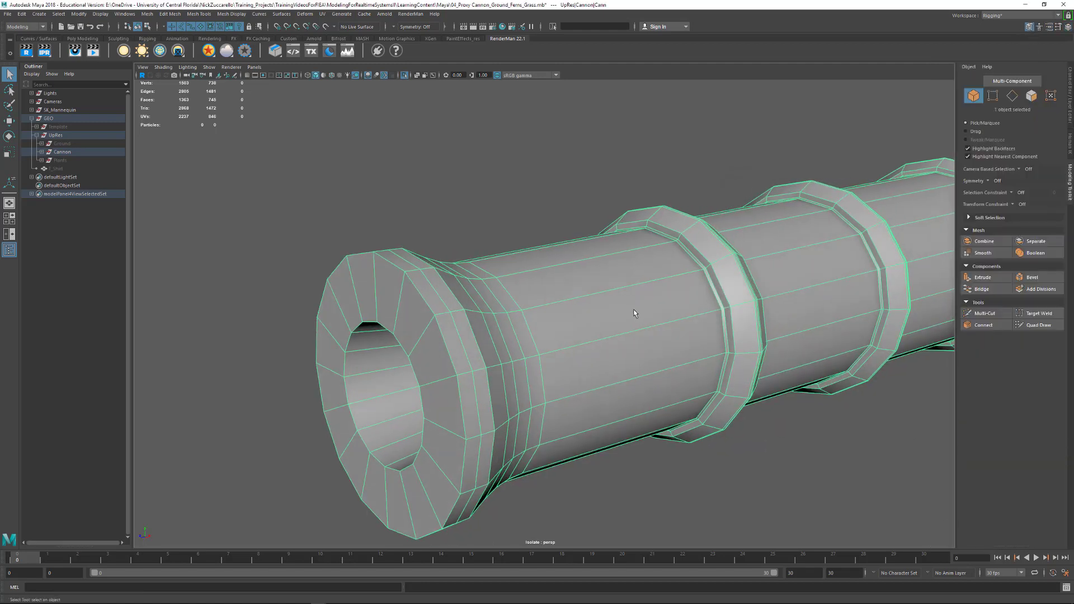
pyautogui.keyDown('shift'); pyautogui.rightClick(635, 313); pyautogui.keyUp('shift')
pyautogui.click(583, 311)
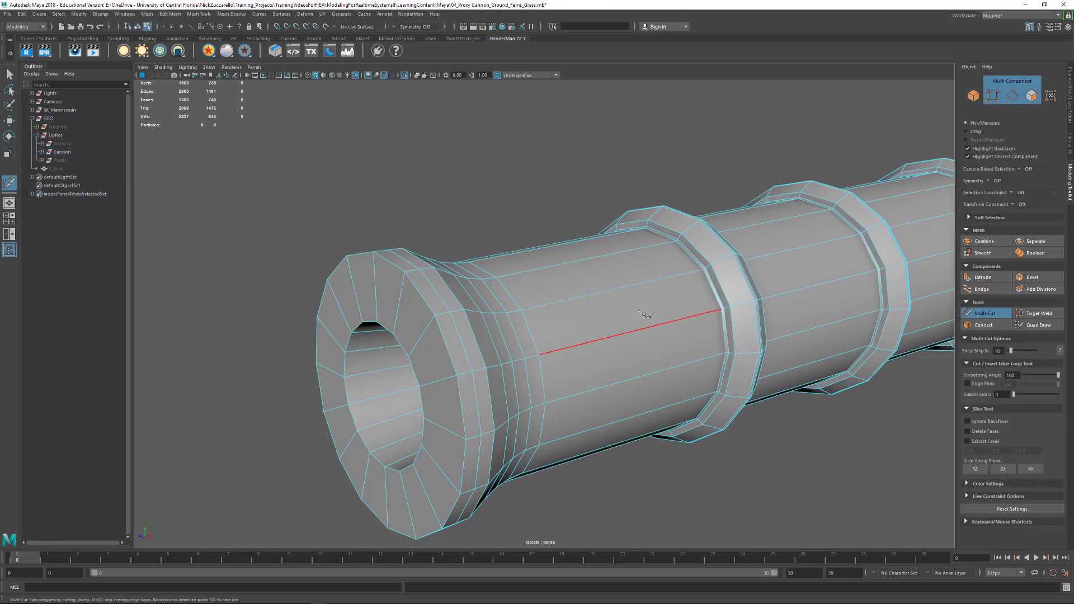
pyautogui.keyDown('alt'); pyautogui.moveTo(647, 313); pyautogui.dragTo(586, 245); pyautogui.keyUp('alt')
pyautogui.keyDown('alt'); pyautogui.moveTo(585, 244); pyautogui.dragTo(634, 241, button='right'); pyautogui.keyUp('alt')
pyautogui.click(635, 239)
pyautogui.press('Escape')
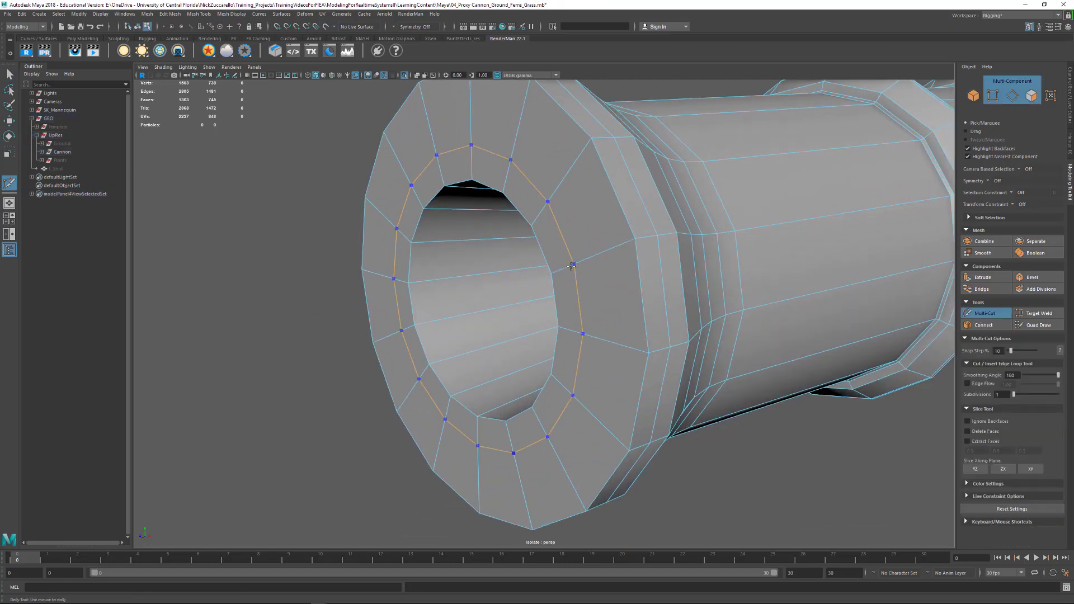
pyautogui.keyDown('ctrl'); pyautogui.moveTo(571, 266); pyautogui.dragTo(556, 272); pyautogui.keyUp('ctrl')
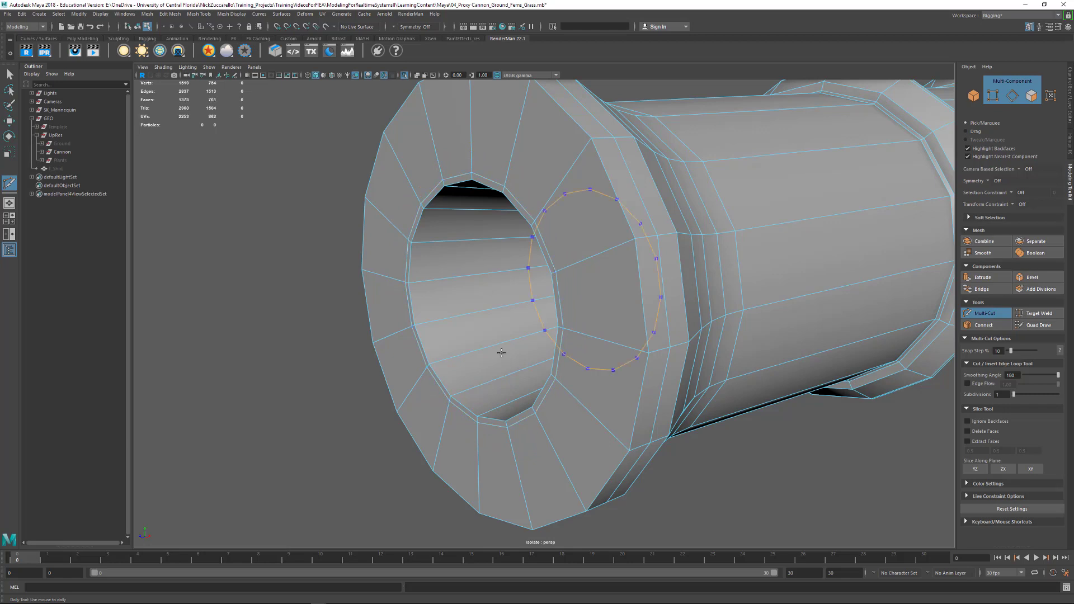
pyautogui.keyDown('ctrl'); pyautogui.click(455, 395); pyautogui.keyUp('ctrl')
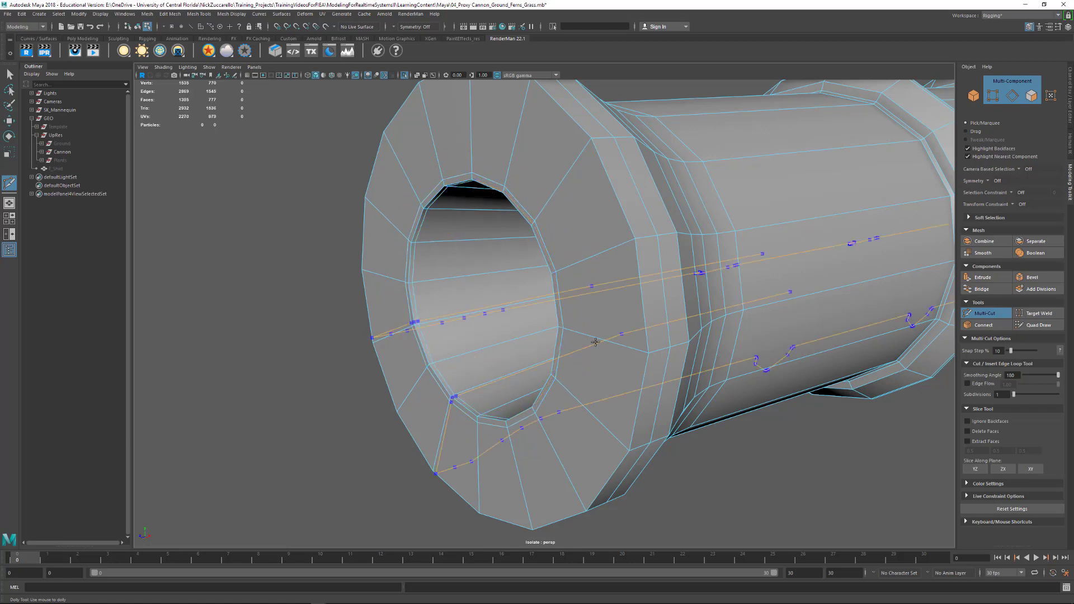
pyautogui.keyDown('ctrl'); pyautogui.click(652, 351); pyautogui.keyUp('ctrl')
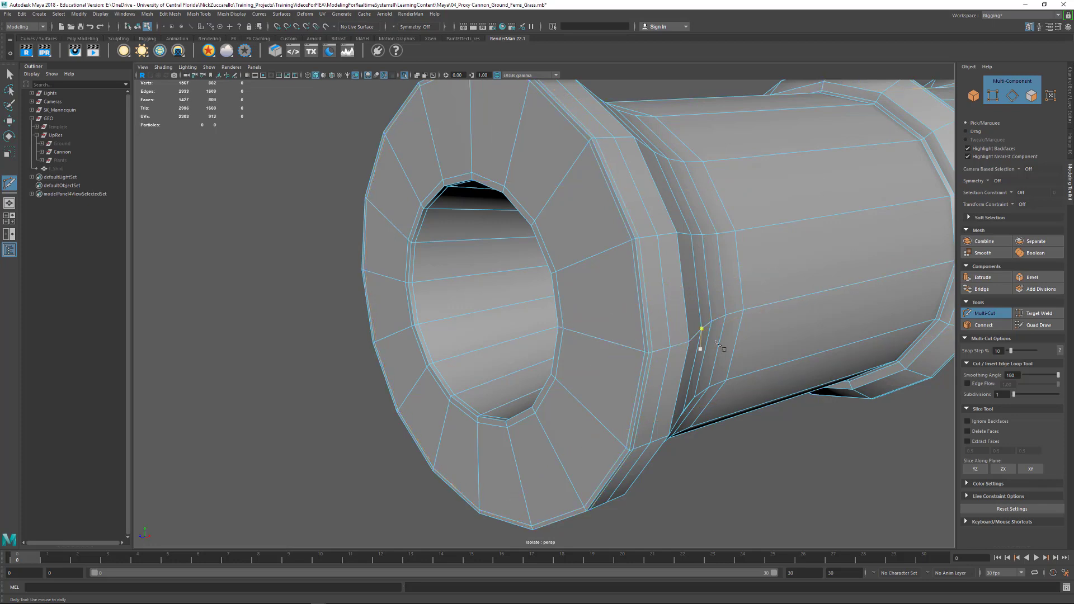
# - Insert supporting edge loops on both sides of the rear edge of the muzzle lip
pyautogui.keyDown('alt'); pyautogui.moveTo(717, 343); pyautogui.dragTo(704, 323); pyautogui.keyUp('alt')
pyautogui.keyDown('alt'); pyautogui.moveTo(704, 323); pyautogui.dragTo(733, 235, button='middle'); pyautogui.keyUp('alt')
pyautogui.keyDown('alt'); pyautogui.moveTo(732, 235); pyautogui.dragTo(495, 232); pyautogui.keyUp('alt')
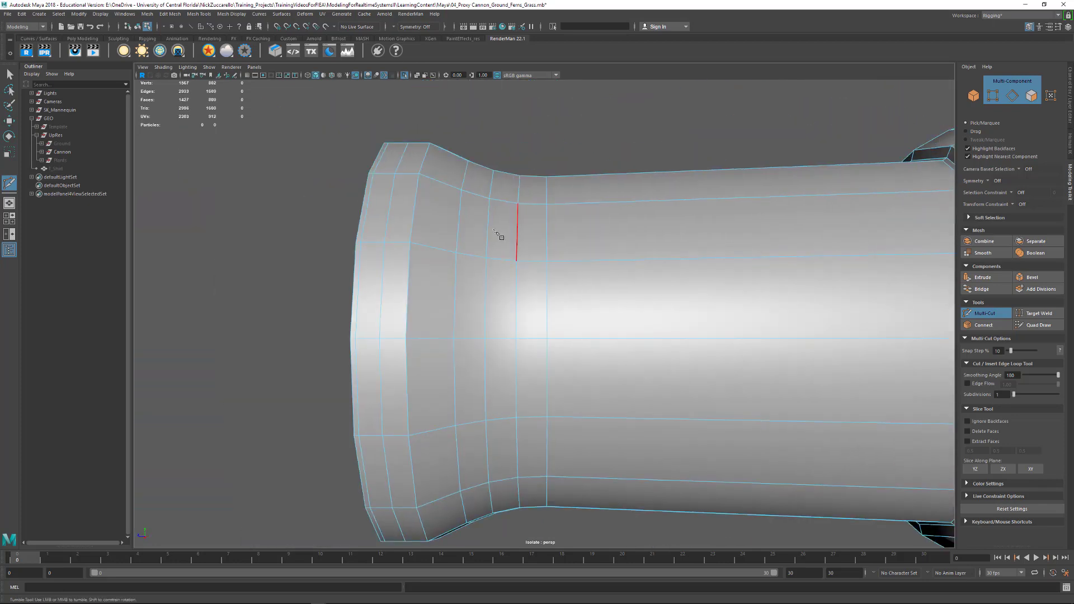
pyautogui.scroll(2, 498, 234)
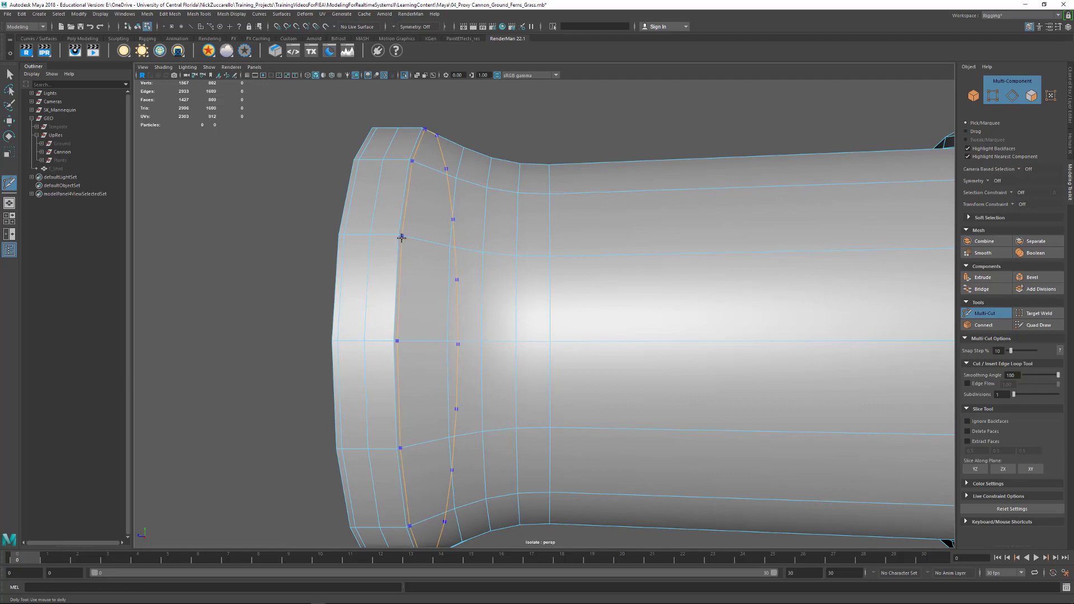
pyautogui.keyDown('ctrl'); pyautogui.click(402, 238); pyautogui.keyUp('ctrl')
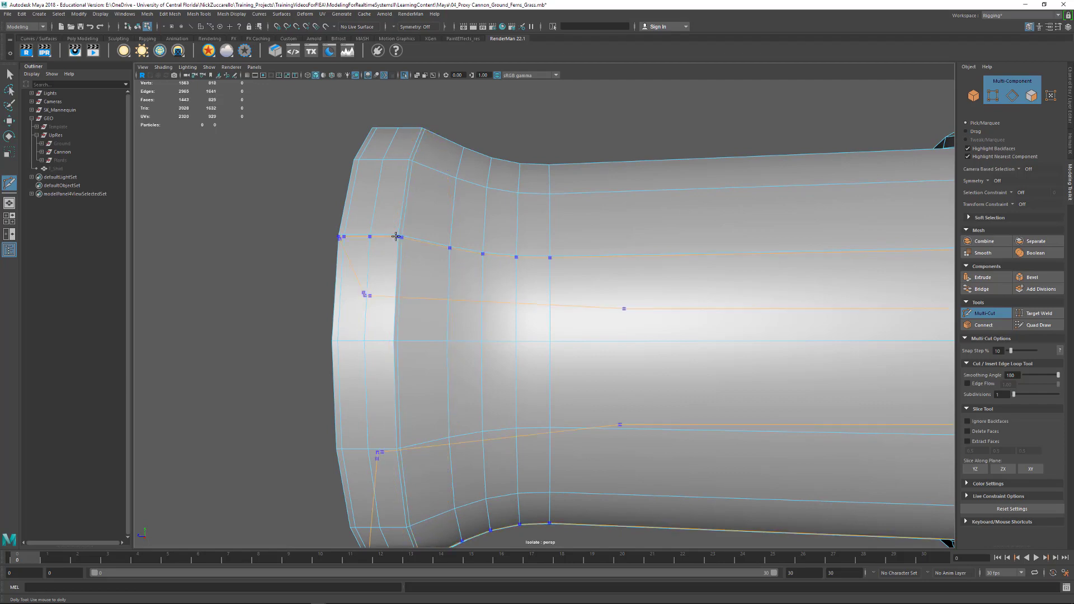
pyautogui.keyDown('ctrl'); pyautogui.click(395, 236); pyautogui.keyUp('ctrl')
# - Insert supporting edge loops tightly around the edge at the inner end of the bore
pyautogui.keyDown('alt'); pyautogui.moveTo(504, 293); pyautogui.dragTo(677, 281); pyautogui.keyUp('alt')
pyautogui.keyDown('alt'); pyautogui.moveTo(677, 281); pyautogui.dragTo(566, 365, button='middle'); pyautogui.keyUp('alt')
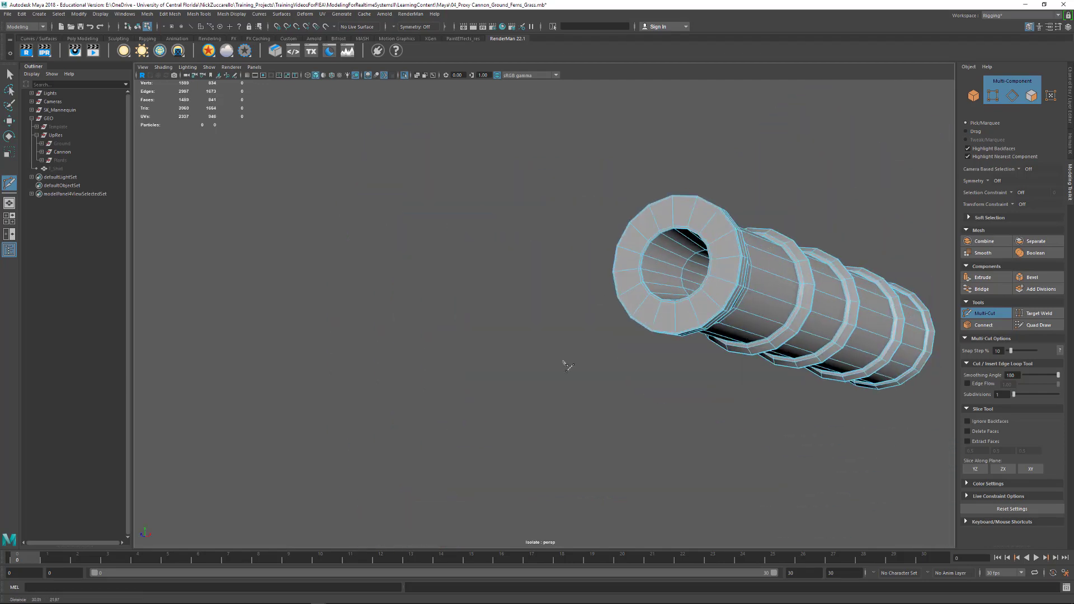
pyautogui.keyDown('alt'); pyautogui.moveTo(567, 366); pyautogui.dragTo(553, 305); pyautogui.keyUp('alt')
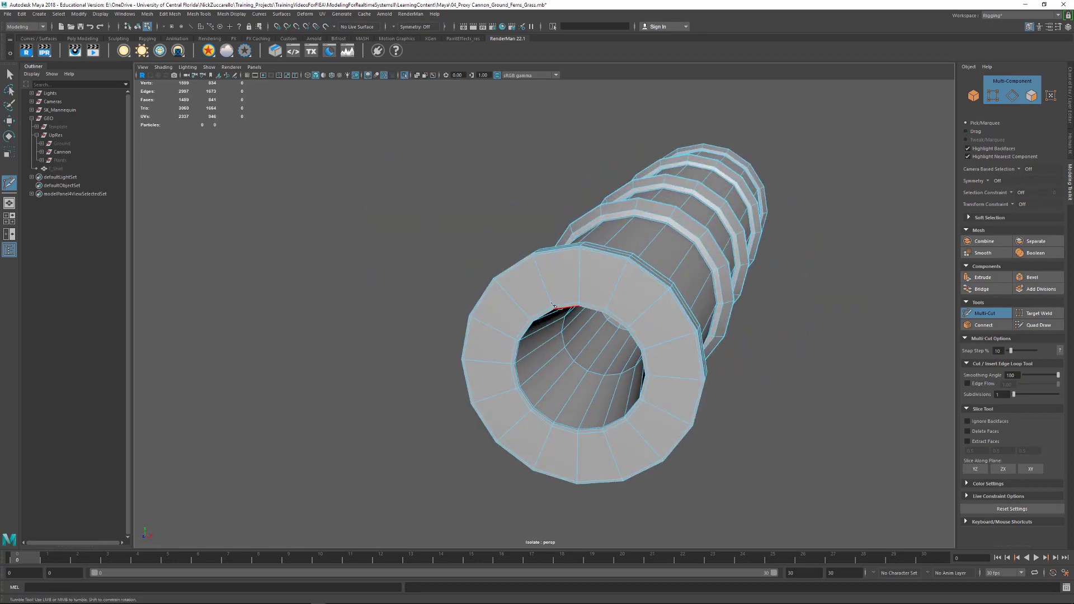
pyautogui.scroll(4, 612, 349)
pyautogui.keyDown('alt'); pyautogui.moveTo(619, 352); pyautogui.dragTo(650, 327); pyautogui.keyUp('alt')
pyautogui.scroll(2, 658, 323)
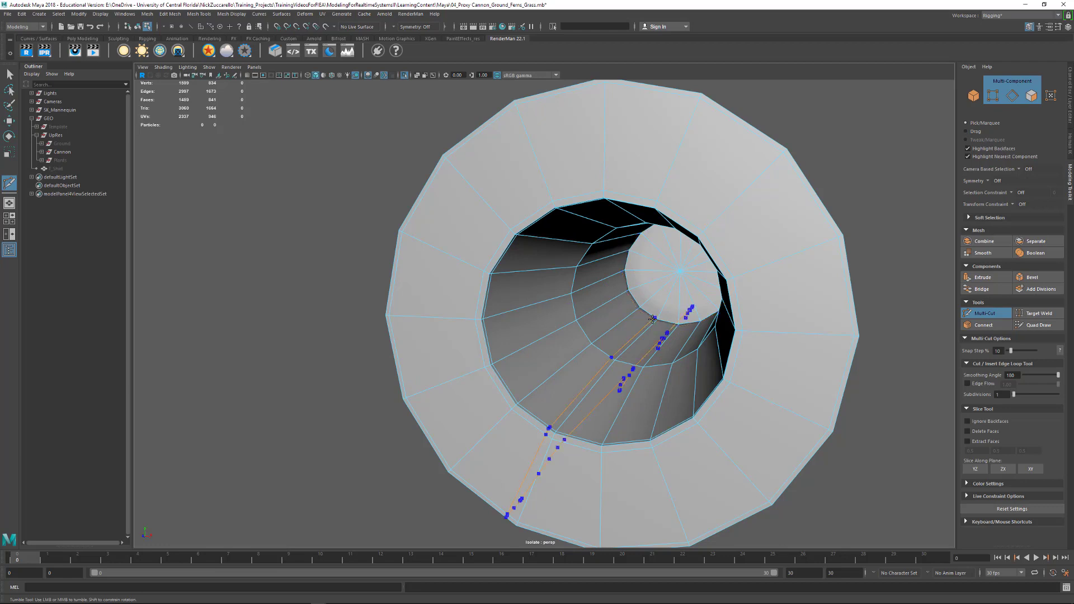
pyautogui.keyDown('ctrl'); pyautogui.click(656, 320); pyautogui.keyUp('ctrl')
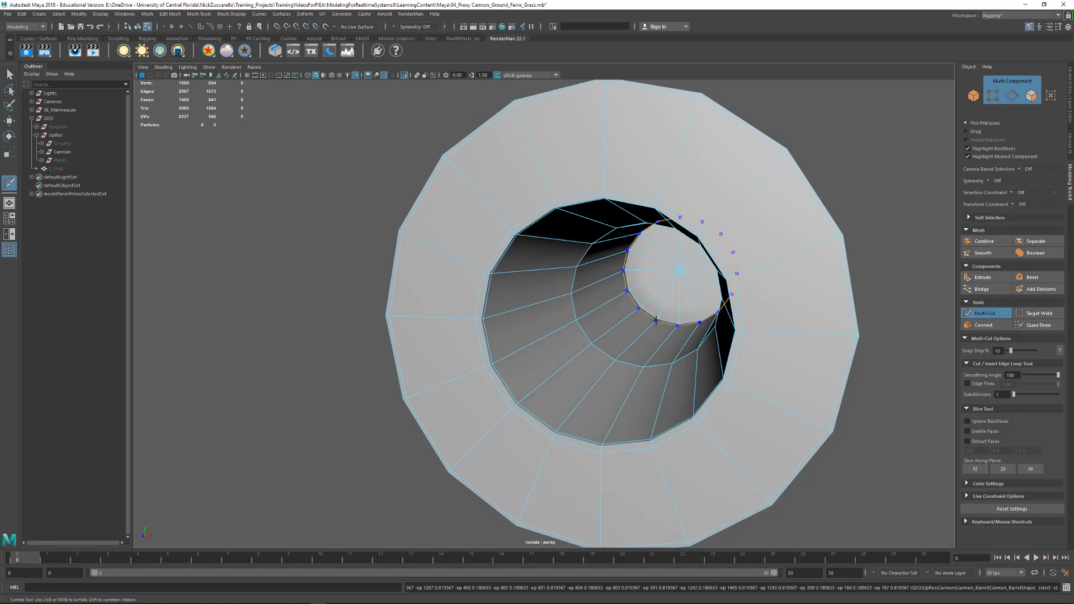
pyautogui.keyDown('ctrl'); pyautogui.click(656, 330); pyautogui.keyUp('ctrl')
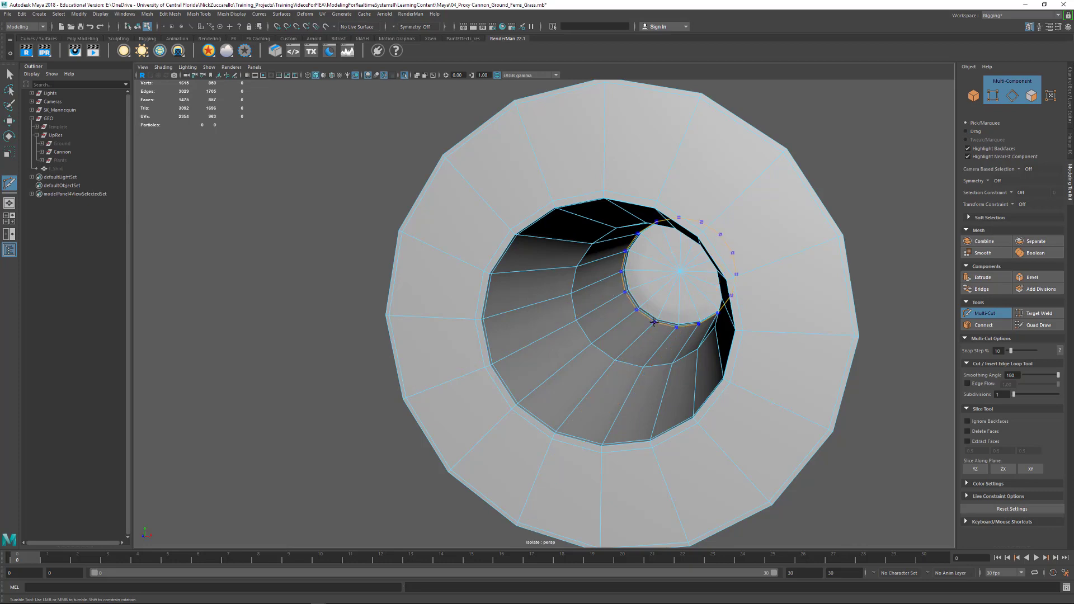
# - Check the barrel in smooth display, switch back to unsmoothed display and insert an edge loop on the tapered breech beside the end cap's edge
pyautogui.press('3')
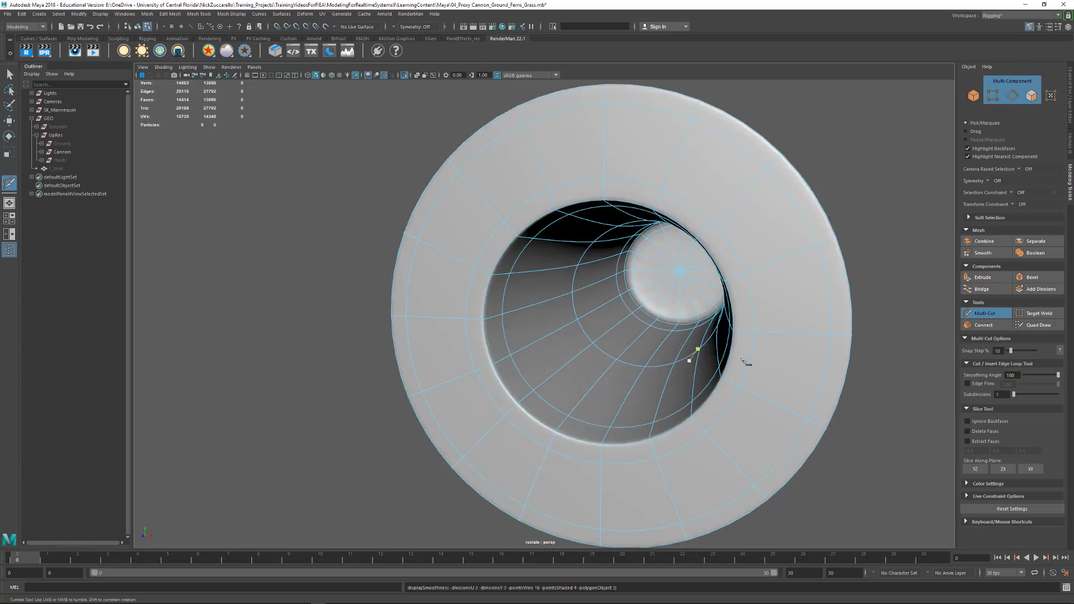
pyautogui.keyDown('alt'); pyautogui.moveTo(744, 362); pyautogui.dragTo(673, 369); pyautogui.keyUp('alt')
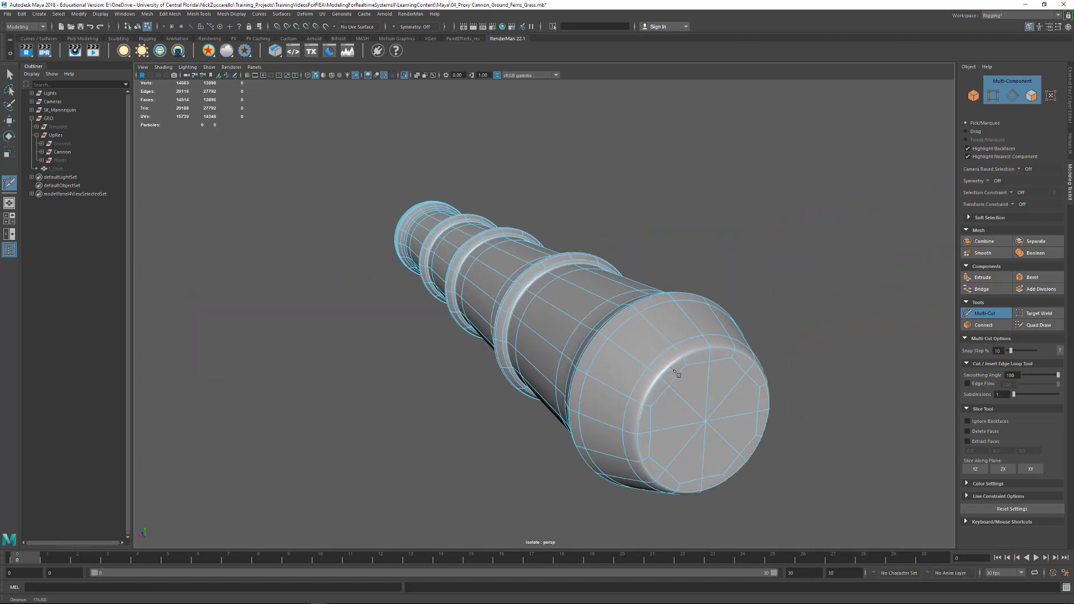
pyautogui.press('1')
pyautogui.keyDown('alt'); pyautogui.moveTo(676, 372); pyautogui.dragTo(532, 336, button='middle'); pyautogui.keyUp('alt')
pyautogui.keyDown('alt'); pyautogui.moveTo(532, 335); pyautogui.dragTo(577, 377, button='right'); pyautogui.keyUp('alt')
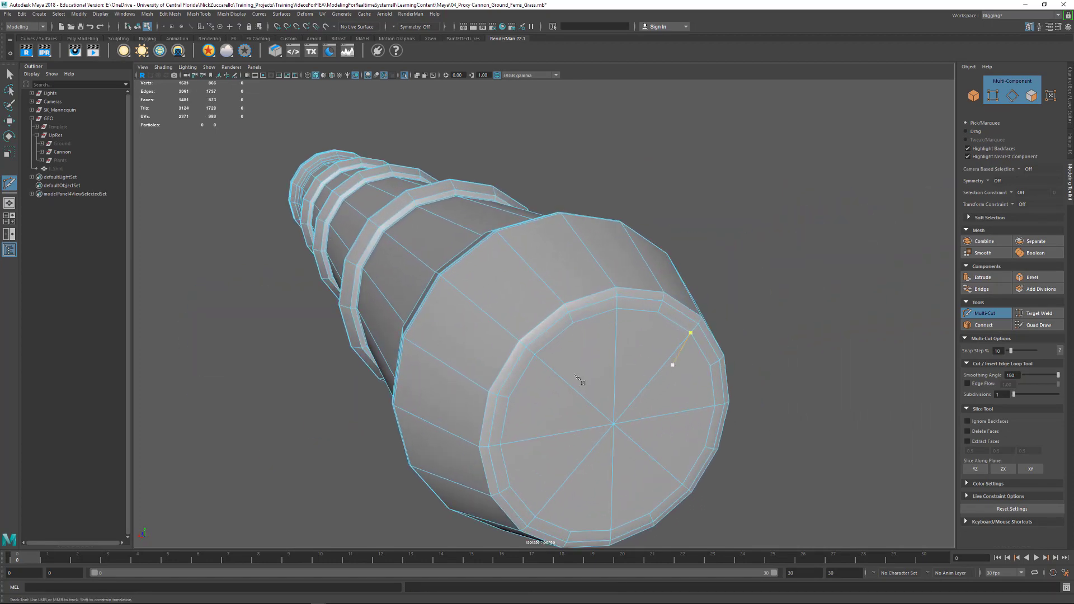
pyautogui.keyDown('alt'); pyautogui.moveTo(579, 379); pyautogui.dragTo(592, 362); pyautogui.keyUp('alt')
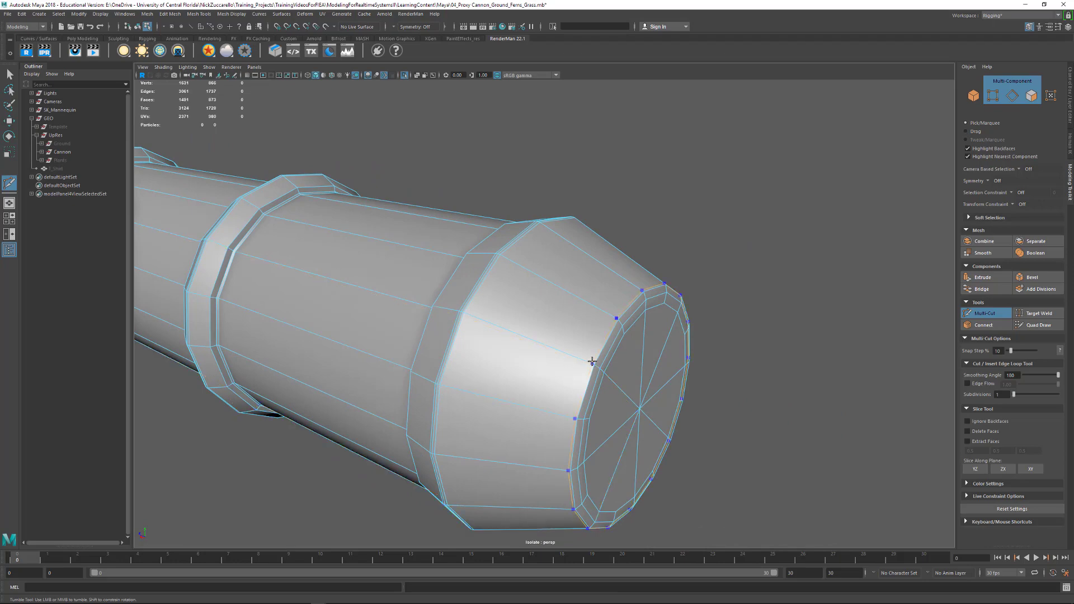
pyautogui.keyDown('ctrl'); pyautogui.click(591, 361); pyautogui.keyUp('ctrl')
# - Turn on smooth display for the barrel, leave Multi-Cut, return to object selection and deselect everything
pyautogui.press('3')
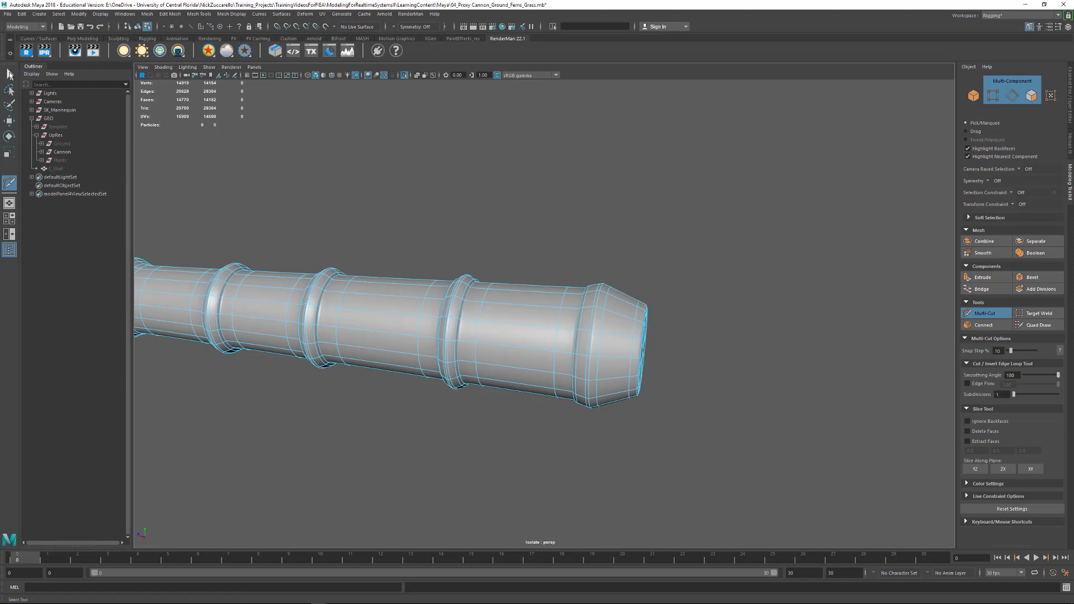
pyautogui.press('q')
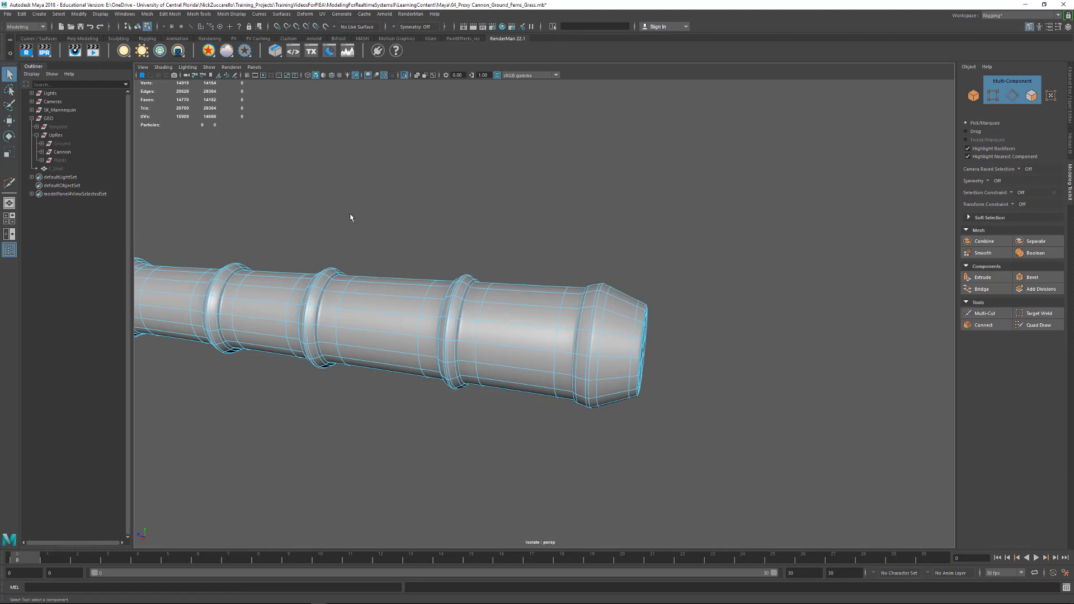
pyautogui.keyDown('alt'); pyautogui.moveTo(350, 215); pyautogui.dragTo(353, 217); pyautogui.keyUp('alt')
pyautogui.keyDown('alt'); pyautogui.moveTo(352, 223); pyautogui.dragTo(507, 255, button='middle'); pyautogui.keyUp('alt')
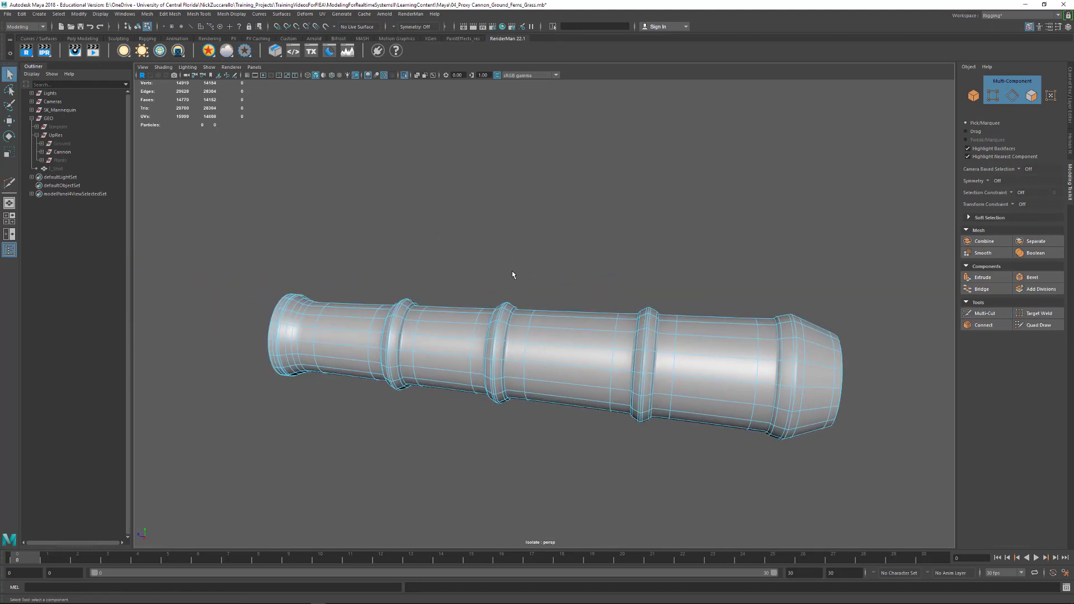
pyautogui.press('F8')
pyautogui.click(500, 276)
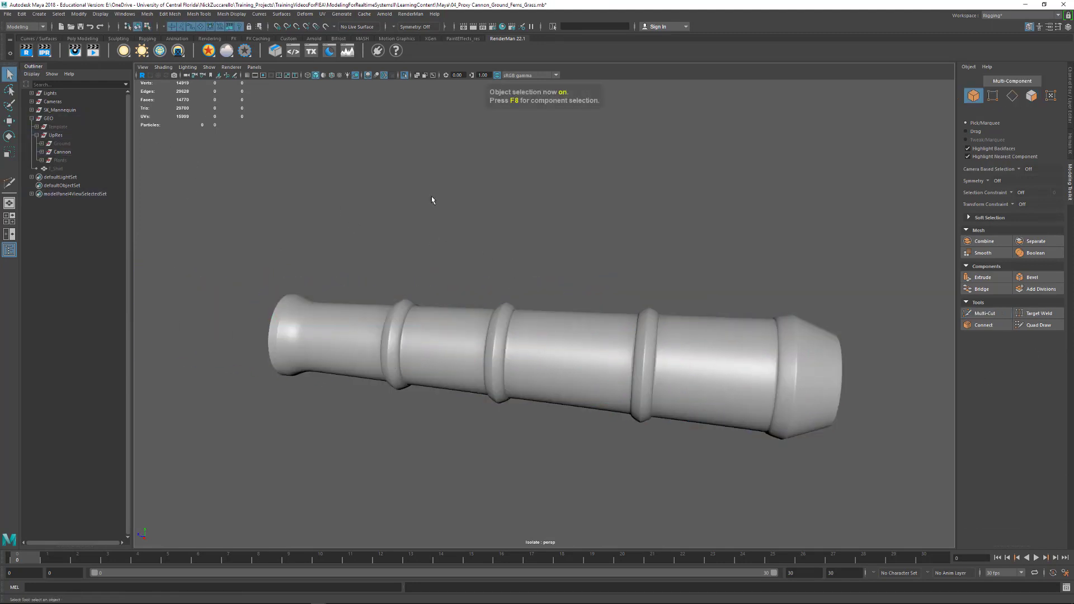
# - Inspect the smoothed barrel's silhouette and edges from the muzzle and the side, with the barrel selected
pyautogui.keyDown('alt'); pyautogui.moveTo(718, 276); pyautogui.dragTo(537, 276); pyautogui.keyUp('alt')
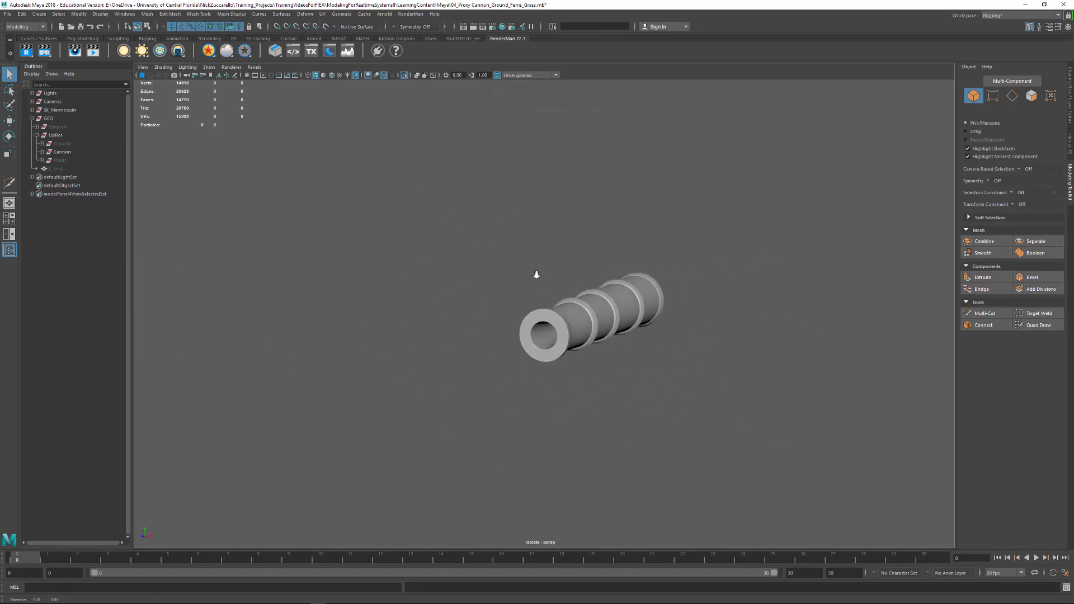
pyautogui.keyDown('alt'); pyautogui.moveTo(537, 276); pyautogui.dragTo(706, 341, button='right'); pyautogui.keyUp('alt')
pyautogui.keyDown('alt'); pyautogui.moveTo(706, 341); pyautogui.dragTo(356, 293); pyautogui.keyUp('alt')
pyautogui.click(332, 291)
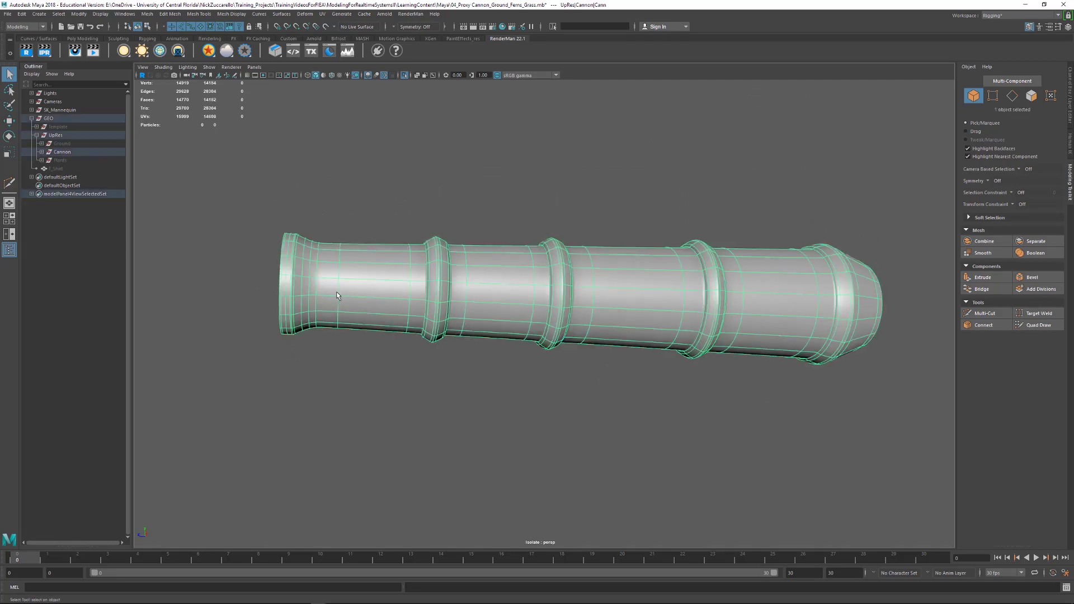
pyautogui.press('F1')
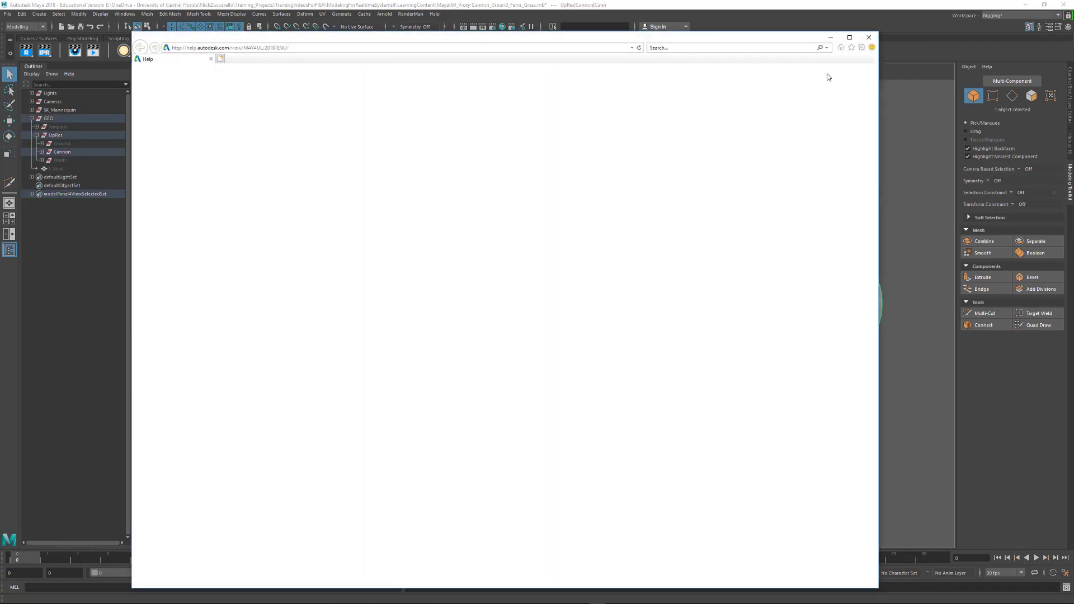
pyautogui.click(866, 37)
pyautogui.keyDown('alt'); pyautogui.moveTo(439, 265); pyautogui.dragTo(316, 259); pyautogui.keyUp('alt')
pyautogui.scroll(4, 317, 259)
pyautogui.keyDown('alt'); pyautogui.moveTo(316, 259); pyautogui.dragTo(529, 259, button='middle'); pyautogui.keyUp('alt')
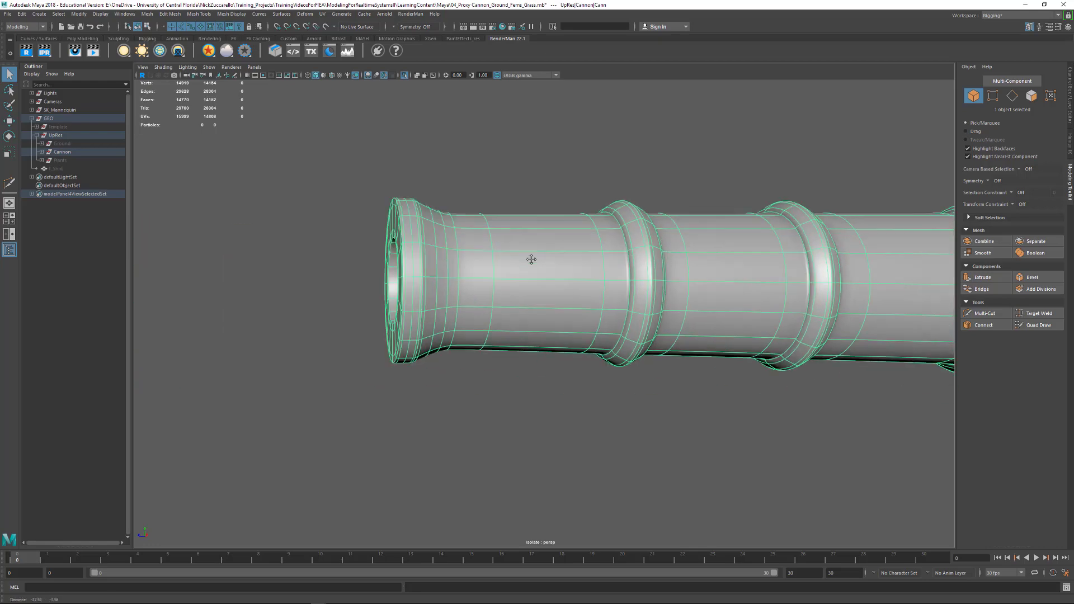
pyautogui.keyDown('alt'); pyautogui.moveTo(530, 259); pyautogui.dragTo(506, 277); pyautogui.keyUp('alt')
pyautogui.keyDown('alt'); pyautogui.moveTo(312, 282); pyautogui.dragTo(413, 302); pyautogui.keyUp('alt')
# - Return the barrel to unsmoothed display and insert an edge loop with Multi-Cut where the muzzle flare meets the straight barrel
pyautogui.press('1')
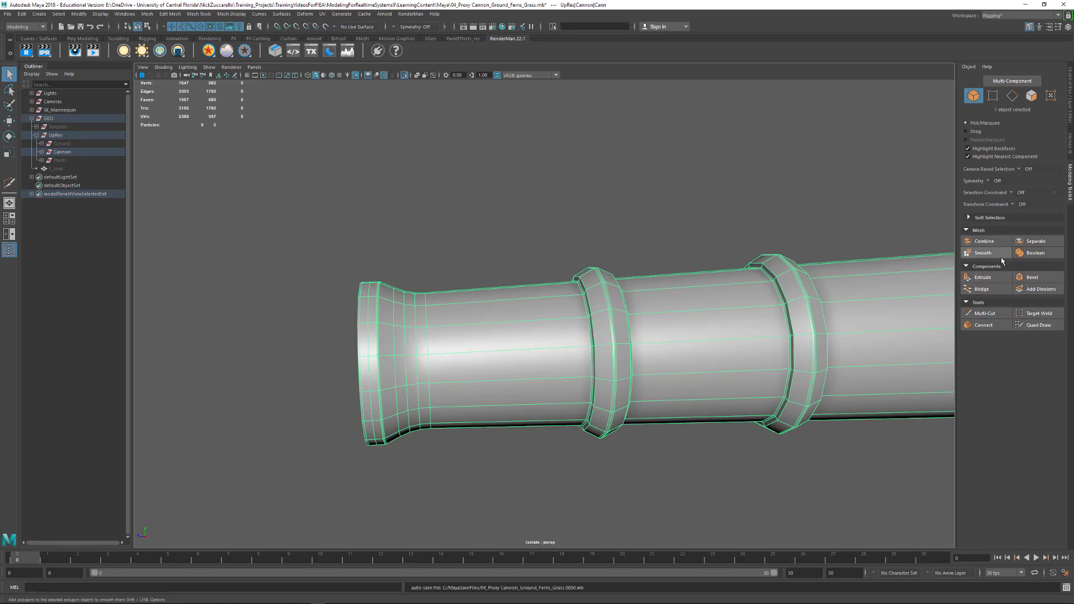
pyautogui.click(993, 315)
pyautogui.keyDown('alt'); pyautogui.moveTo(429, 355); pyautogui.dragTo(468, 368, button='right'); pyautogui.keyUp('alt')
pyautogui.keyDown('alt'); pyautogui.moveTo(415, 369); pyautogui.dragTo(504, 302, button='middle'); pyautogui.keyUp('alt')
pyautogui.keyDown('alt'); pyautogui.moveTo(504, 303); pyautogui.dragTo(479, 320); pyautogui.keyUp('alt')
pyautogui.keyDown('alt'); pyautogui.moveTo(417, 333); pyautogui.dragTo(453, 331, button='right'); pyautogui.keyUp('alt')
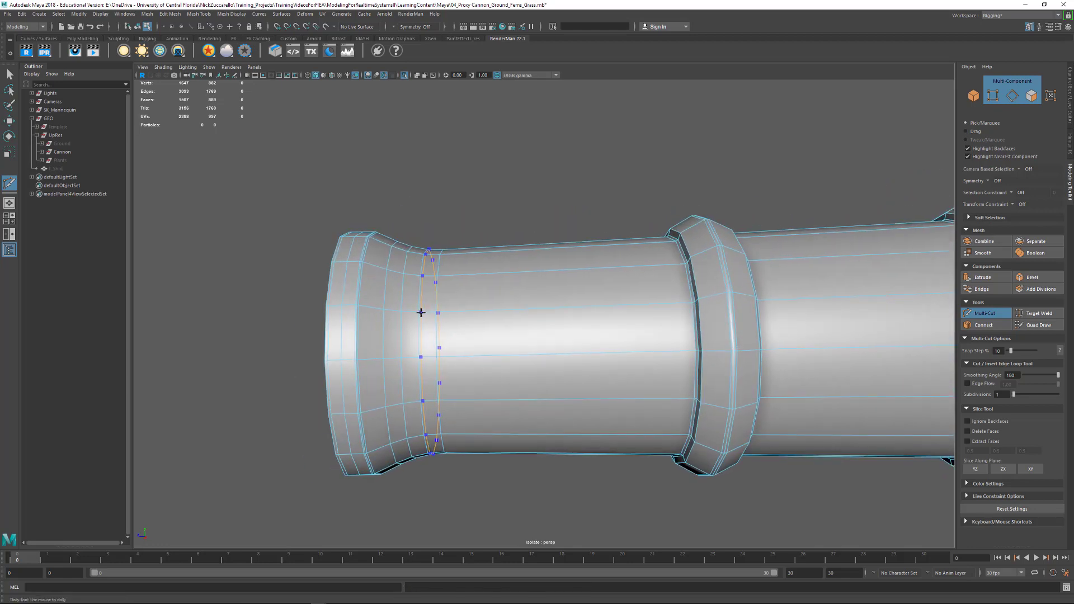
pyautogui.keyDown('ctrl'); pyautogui.click(421, 312); pyautogui.keyUp('ctrl')
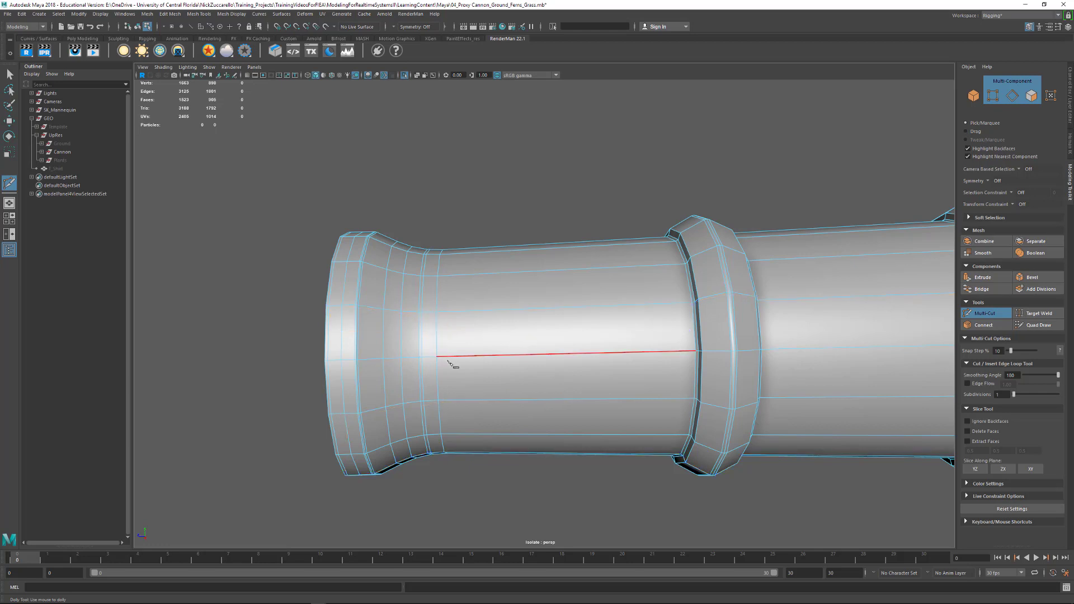
# - Turn on smooth display for the barrel, exit Multi-Cut, return to object selection and clear the selection
pyautogui.press('3')
pyautogui.keyDown('alt'); pyautogui.moveTo(604, 336); pyautogui.dragTo(446, 342, button='right'); pyautogui.keyUp('alt')
pyautogui.keyDown('alt'); pyautogui.moveTo(446, 342); pyautogui.dragTo(440, 347); pyautogui.keyUp('alt')
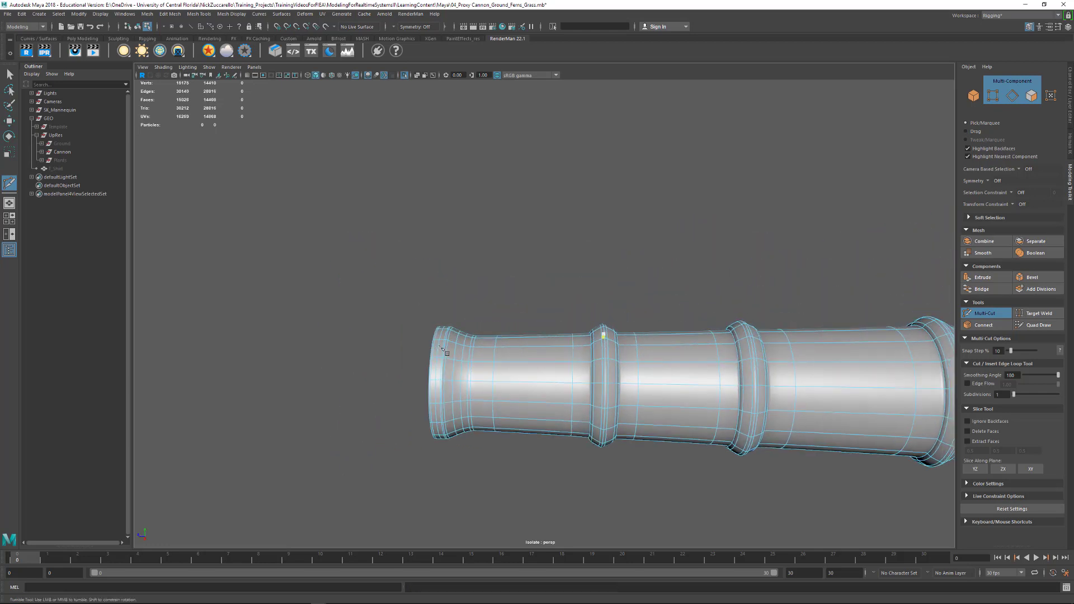
pyautogui.press('q')
pyautogui.press('F8')
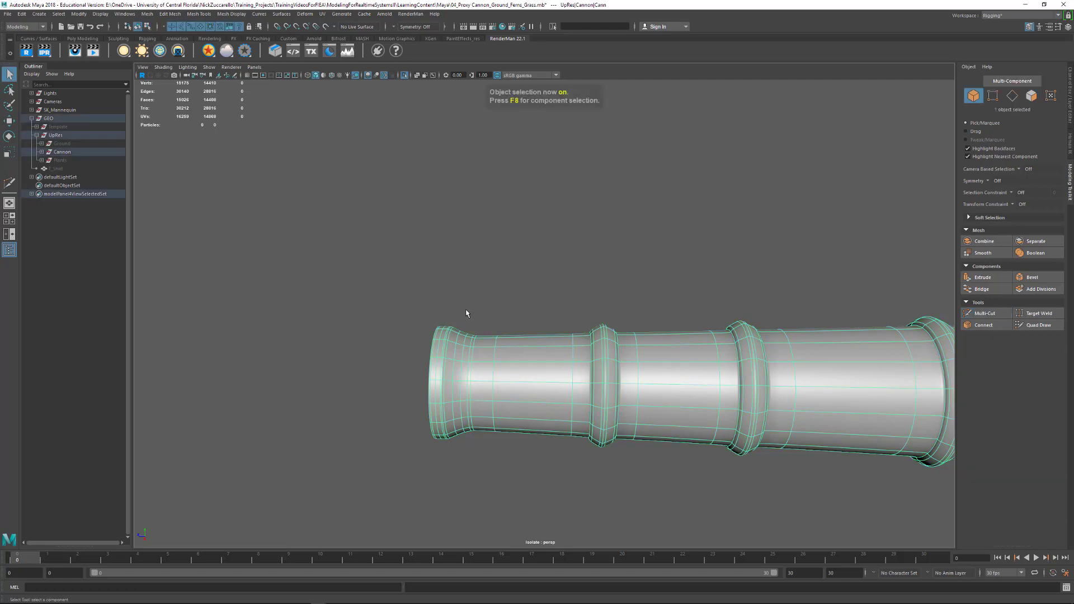
pyautogui.click(528, 302)
# - Inspect the smoothed muzzle flare and its transition into the straight barrel from several angles
pyautogui.keyDown('alt'); pyautogui.moveTo(770, 340); pyautogui.dragTo(593, 335); pyautogui.keyUp('alt')
pyautogui.keyDown('alt'); pyautogui.moveTo(410, 314); pyautogui.dragTo(446, 352, button='right'); pyautogui.keyUp('alt')
pyautogui.keyDown('alt'); pyautogui.moveTo(446, 352); pyautogui.dragTo(593, 325, button='middle'); pyautogui.keyUp('alt')
pyautogui.keyDown('alt'); pyautogui.moveTo(455, 314); pyautogui.dragTo(534, 360, button='right'); pyautogui.keyUp('alt')
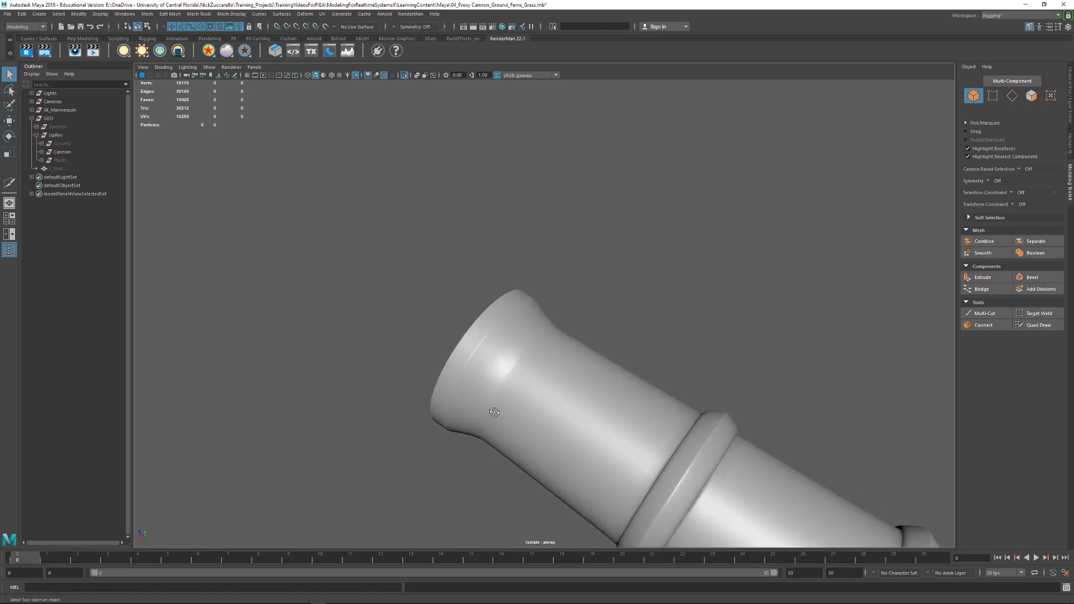
pyautogui.keyDown('alt'); pyautogui.moveTo(494, 412); pyautogui.dragTo(503, 399); pyautogui.keyUp('alt')
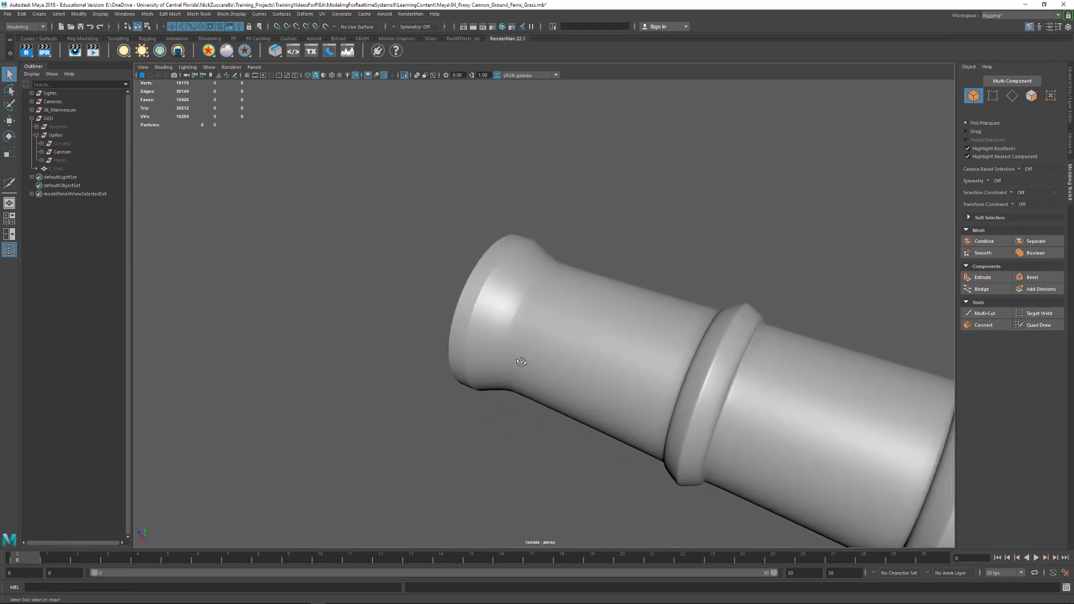
pyautogui.keyDown('alt'); pyautogui.moveTo(522, 362); pyautogui.dragTo(470, 302); pyautogui.keyUp('alt')
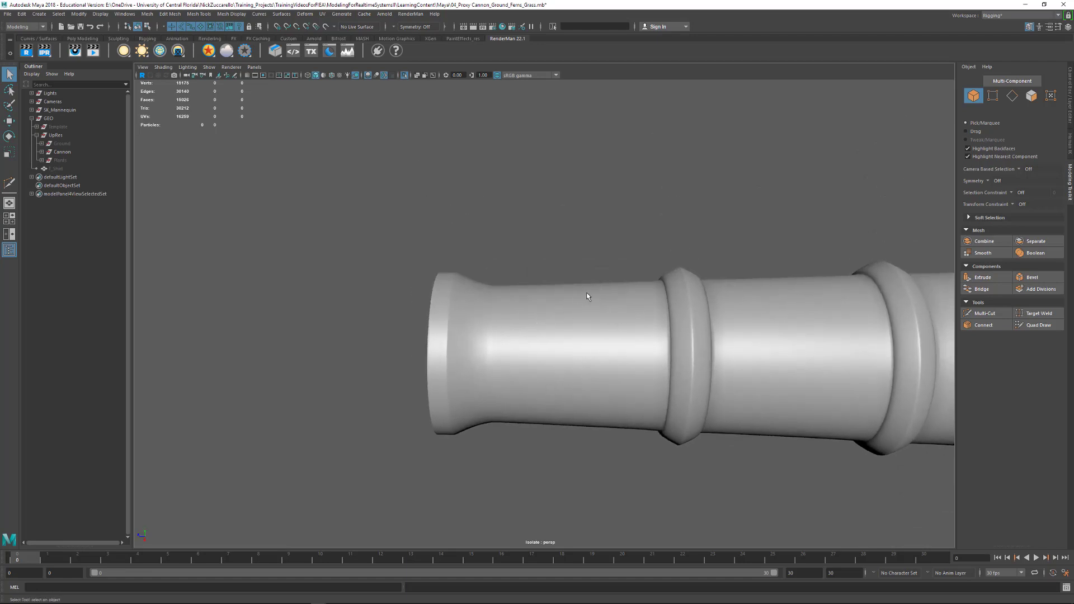
pyautogui.keyDown('alt'); pyautogui.moveTo(587, 296); pyautogui.dragTo(510, 344); pyautogui.keyUp('alt')
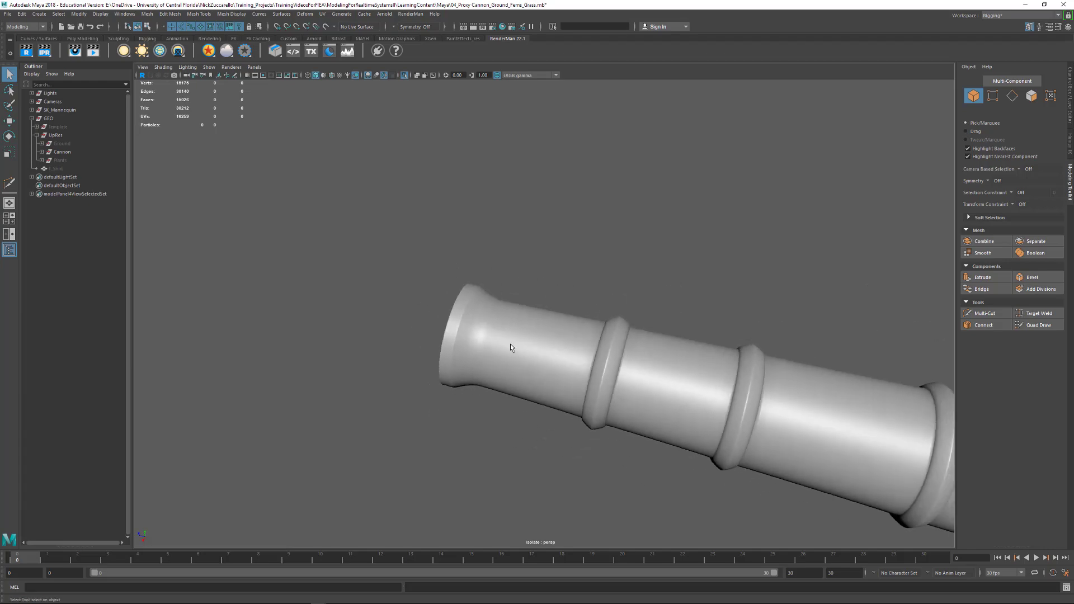
# - Select the barrel, switch it back to unsmoothed display and enter edge selection for the base of the muzzle flare
pyautogui.click(514, 345)
pyautogui.keyDown('alt'); pyautogui.moveTo(461, 306); pyautogui.dragTo(489, 333); pyautogui.keyUp('alt')
pyautogui.press('1')
pyautogui.keyDown('alt'); pyautogui.moveTo(436, 307); pyautogui.dragTo(632, 369, button='right'); pyautogui.keyUp('alt')
pyautogui.keyDown('alt'); pyautogui.moveTo(632, 369); pyautogui.dragTo(620, 369); pyautogui.keyUp('alt')
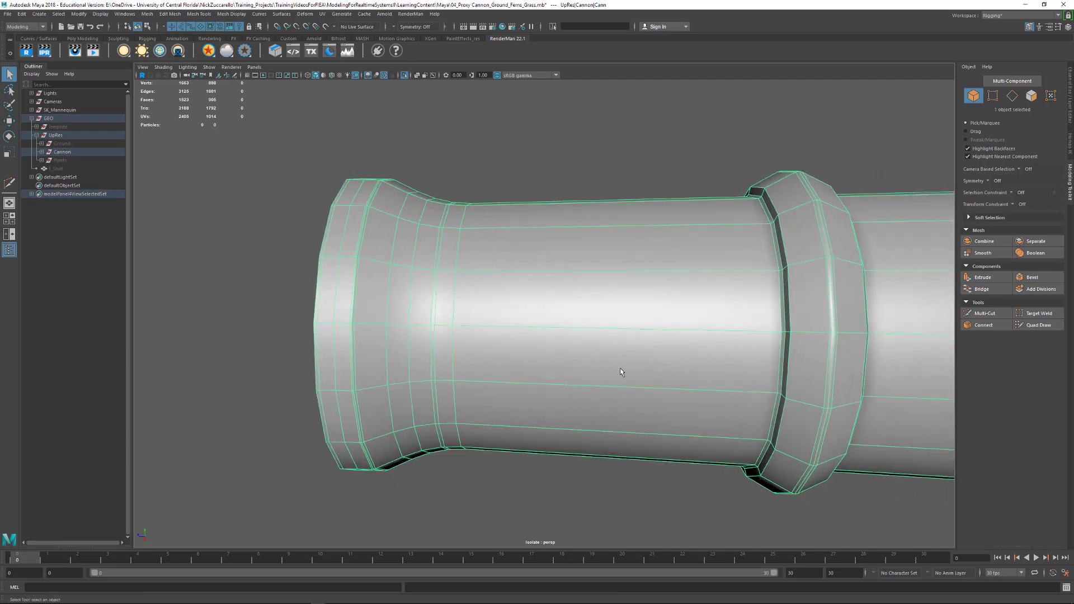
pyautogui.keyDown('alt'); pyautogui.moveTo(423, 303); pyautogui.dragTo(526, 331, button='right'); pyautogui.keyUp('alt')
pyautogui.keyDown('alt'); pyautogui.moveTo(400, 263); pyautogui.dragTo(469, 294, button='middle'); pyautogui.keyUp('alt')
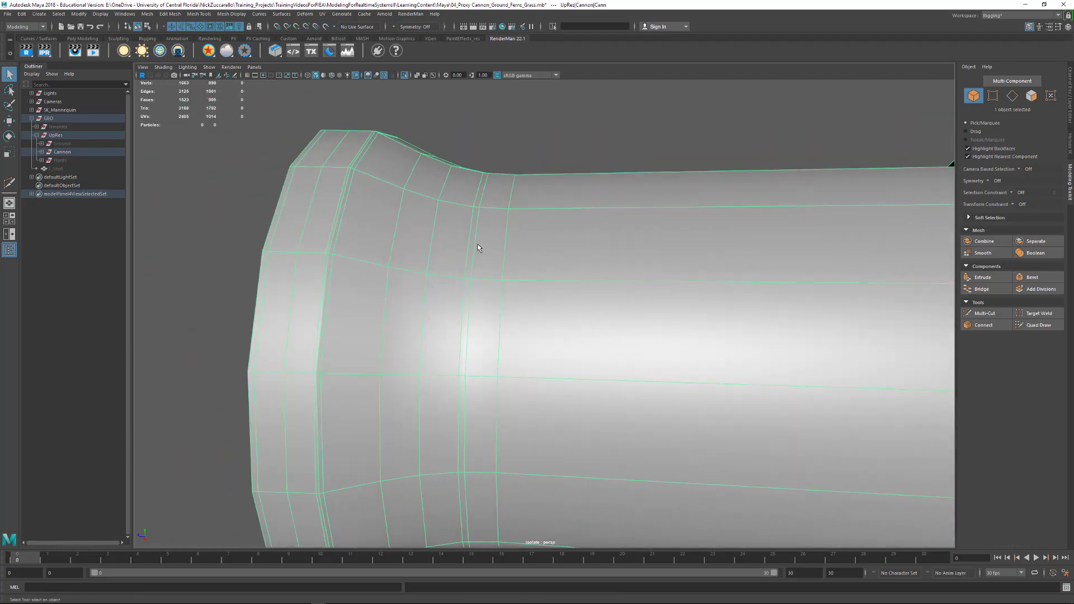
pyautogui.moveTo(465, 274)
pyautogui.keyDown('alt'); pyautogui.mouseDown(button='right')
pyautogui.moveTo(469, 287)
pyautogui.moveTo(468, 263)
pyautogui.mouseUp(button='right'); pyautogui.keyUp('alt')
# - Try selecting edges by loop around the two close edge loops at the base of the muzzle flare
pyautogui.click(458, 287)
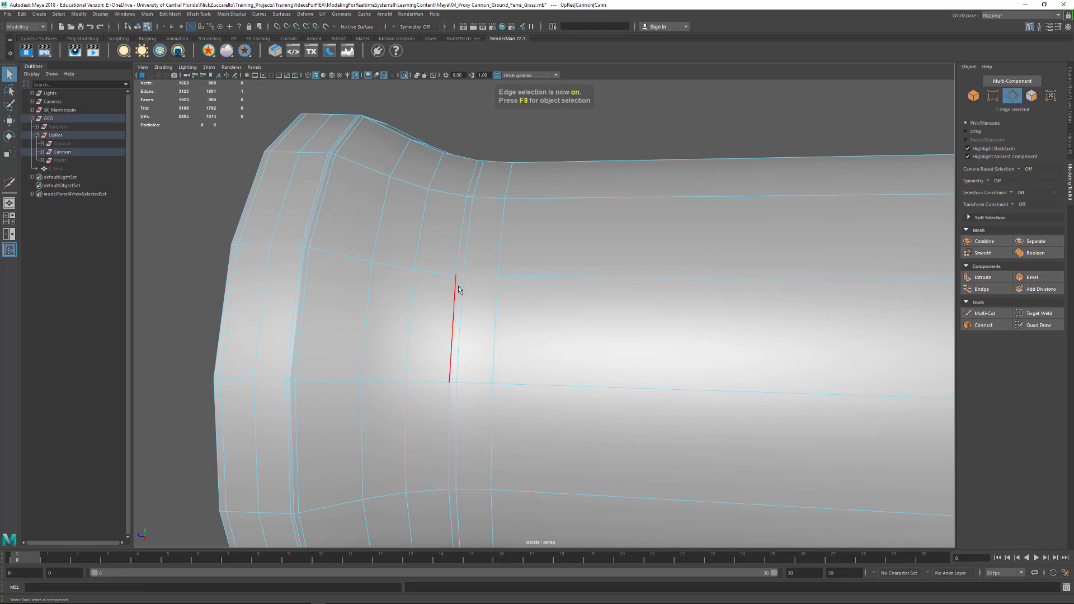
pyautogui.doubleClick(457, 298)
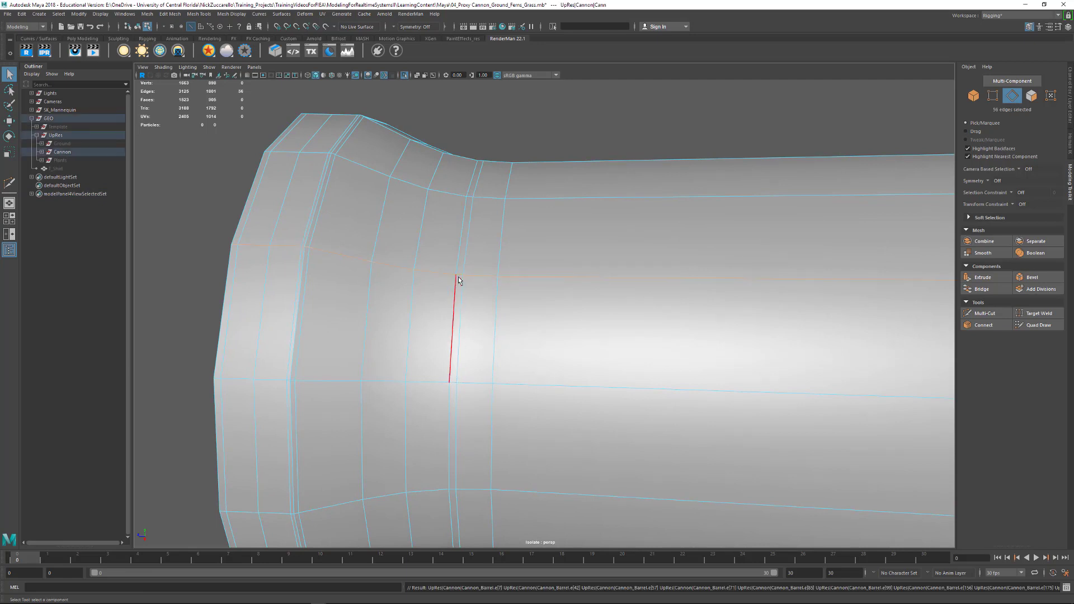
pyautogui.doubleClick(459, 277)
pyautogui.doubleClick(462, 294)
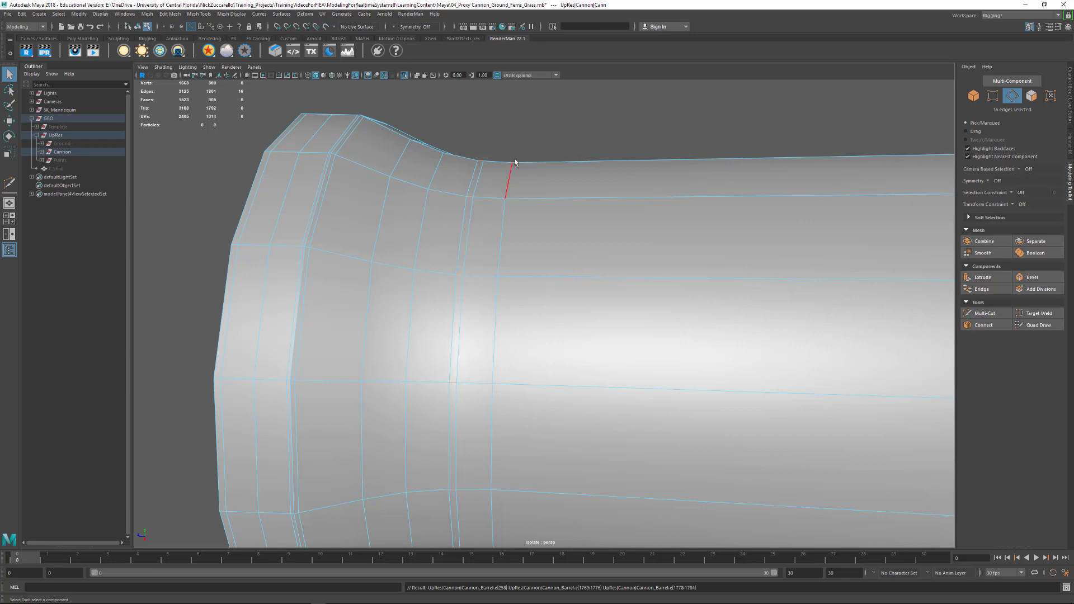
pyautogui.keyDown('alt'); pyautogui.moveTo(521, 251); pyautogui.dragTo(587, 200, button='middle'); pyautogui.keyUp('alt')
pyautogui.keyDown('alt'); pyautogui.moveTo(587, 199); pyautogui.dragTo(549, 218, button='right'); pyautogui.keyUp('alt')
pyautogui.keyDown('alt'); pyautogui.moveTo(548, 218); pyautogui.dragTo(525, 243); pyautogui.keyUp('alt')
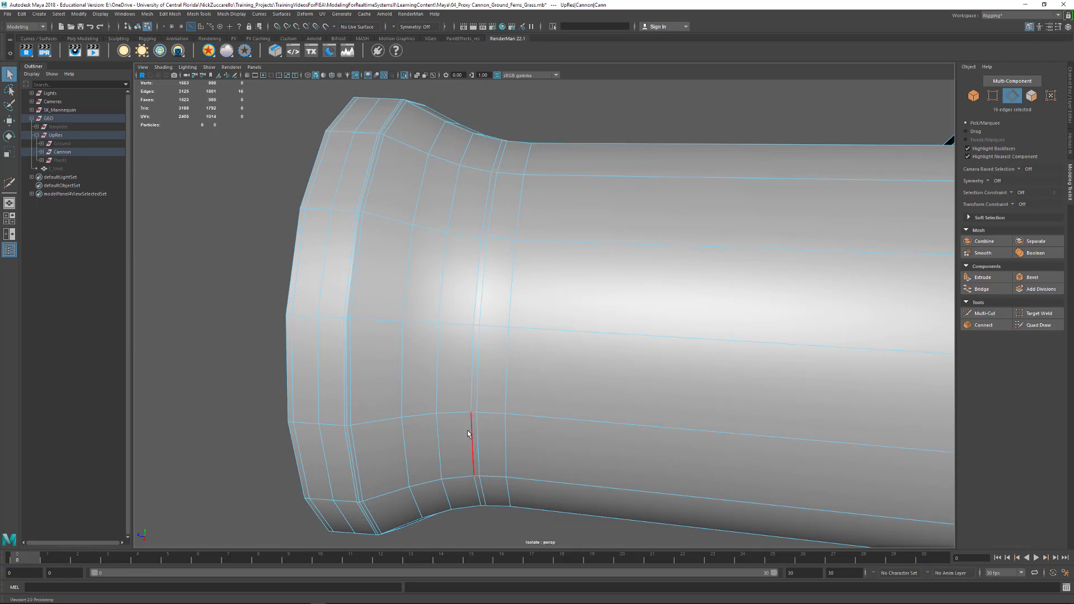
# - Select the ring of short edges between the two close loops behind the muzzle flare and convert it to a face strip
pyautogui.click(484, 243)
pyautogui.keyDown('ctrl'); pyautogui.rightClick(486, 239); pyautogui.keyUp('ctrl')
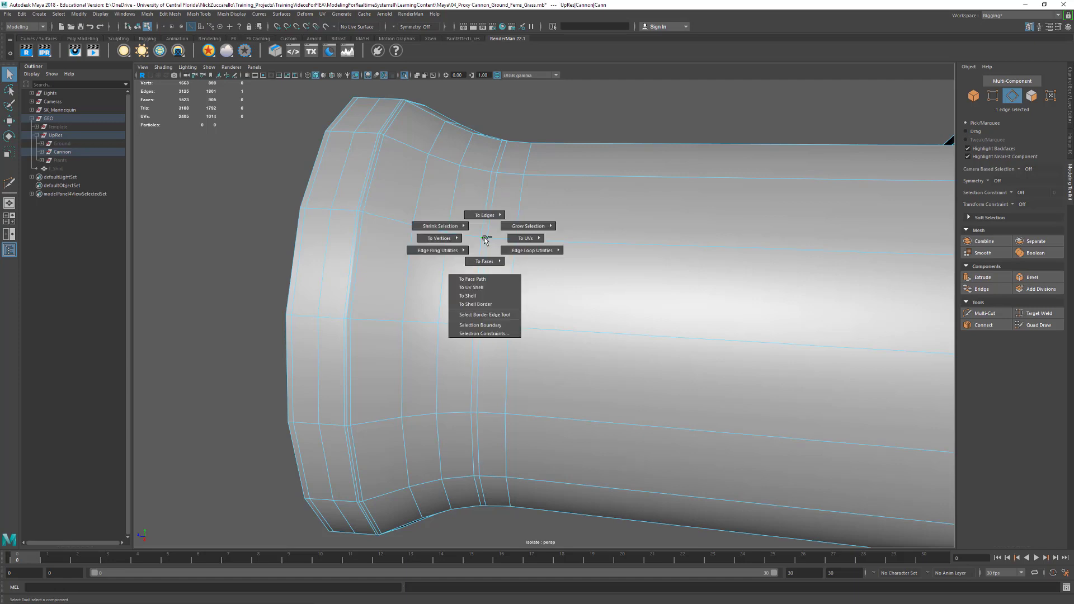
pyautogui.keyDown('ctrl'); pyautogui.moveTo(485, 239); pyautogui.dragTo(435, 263, button='right'); pyautogui.keyUp('ctrl')
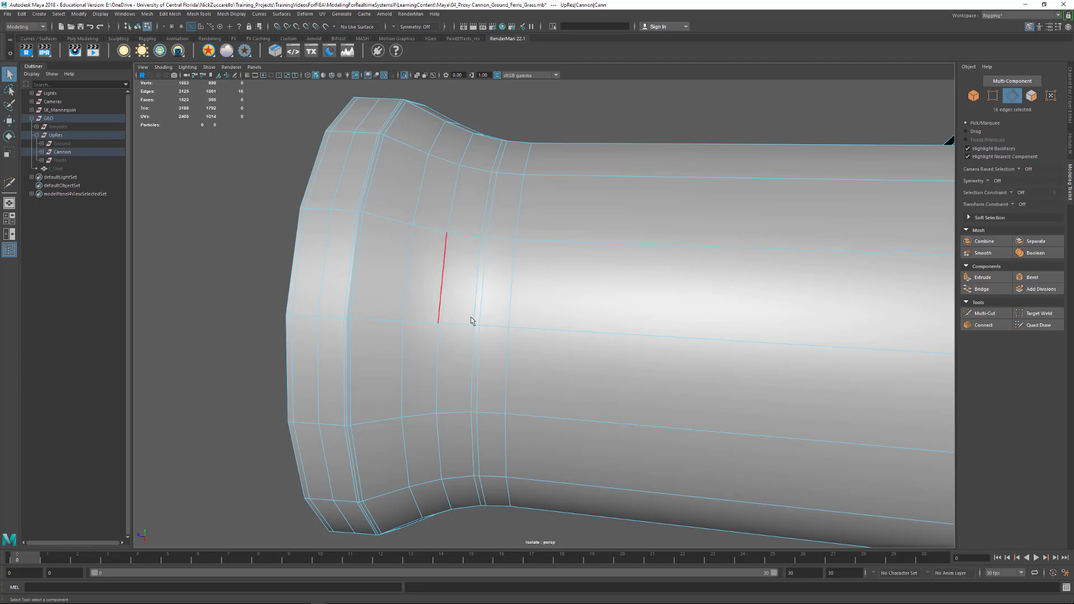
pyautogui.keyDown('alt'); pyautogui.moveTo(542, 276); pyautogui.dragTo(540, 278); pyautogui.keyUp('alt')
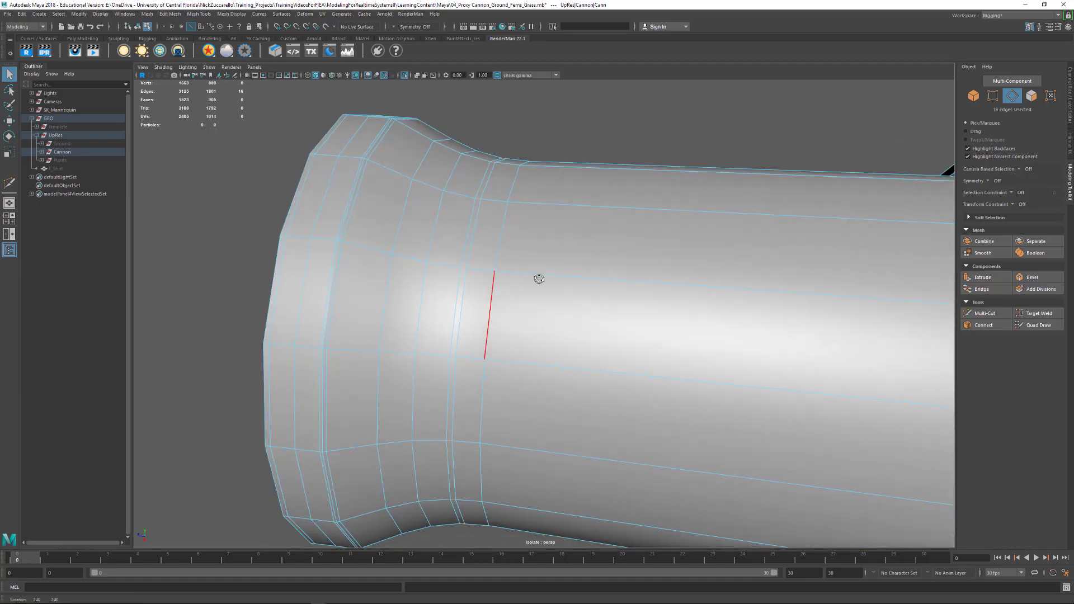
pyautogui.keyDown('alt'); pyautogui.moveTo(539, 278); pyautogui.dragTo(544, 277, button='middle'); pyautogui.keyUp('alt')
pyautogui.keyDown('alt'); pyautogui.moveTo(544, 276); pyautogui.dragTo(546, 280, button='right'); pyautogui.keyUp('alt')
pyautogui.keyDown('alt'); pyautogui.moveTo(547, 280); pyautogui.dragTo(549, 305, button='middle'); pyautogui.keyUp('alt')
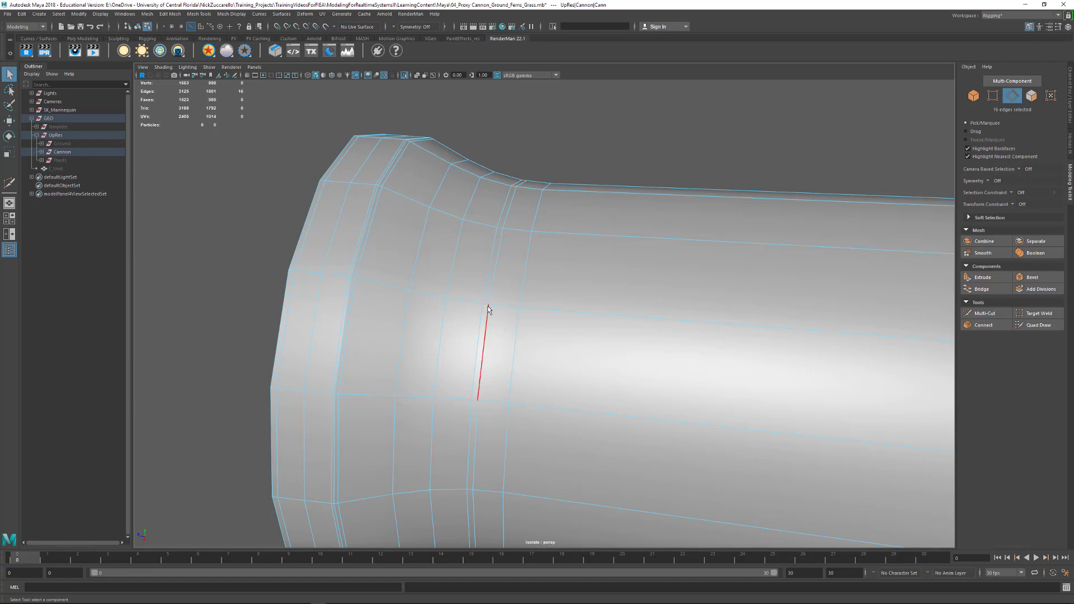
pyautogui.hotkey('ctrl', 'F11')
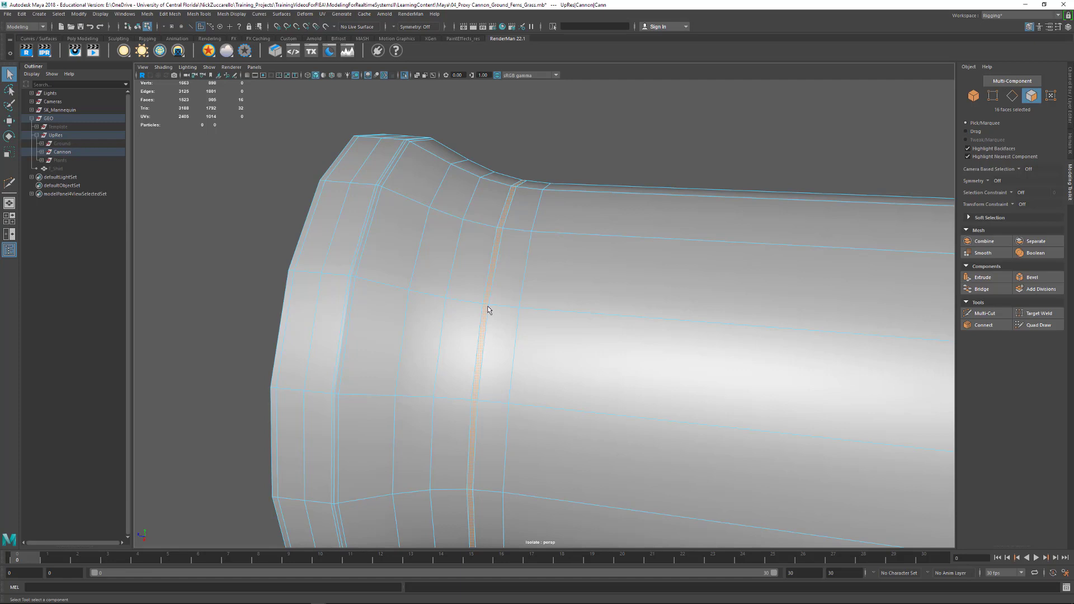
# - Extrude the narrow face strip inward with a thickness of -0.2 to cut a groove around the barrel
pyautogui.keyDown('alt'); pyautogui.moveTo(520, 226); pyautogui.dragTo(554, 207, button='middle'); pyautogui.keyUp('alt')
pyautogui.moveTo(555, 207)
pyautogui.keyDown('alt'); pyautogui.mouseDown(button='right')
pyautogui.moveTo(542, 191)
pyautogui.moveTo(541, 215)
pyautogui.mouseUp(button='right'); pyautogui.keyUp('alt')
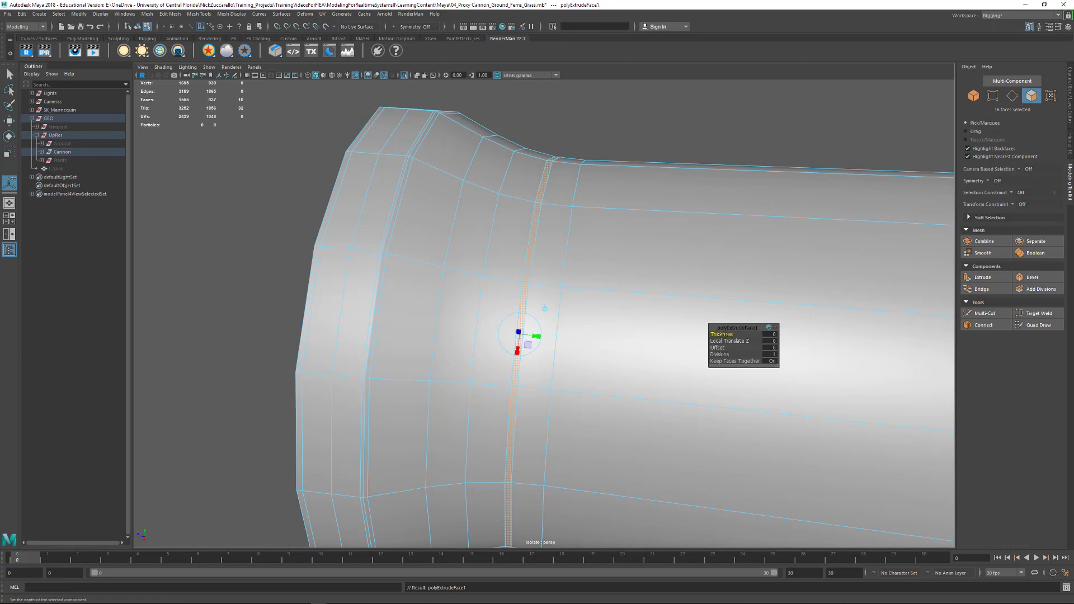
pyautogui.moveTo(722, 334); pyautogui.dragTo(722, 334)
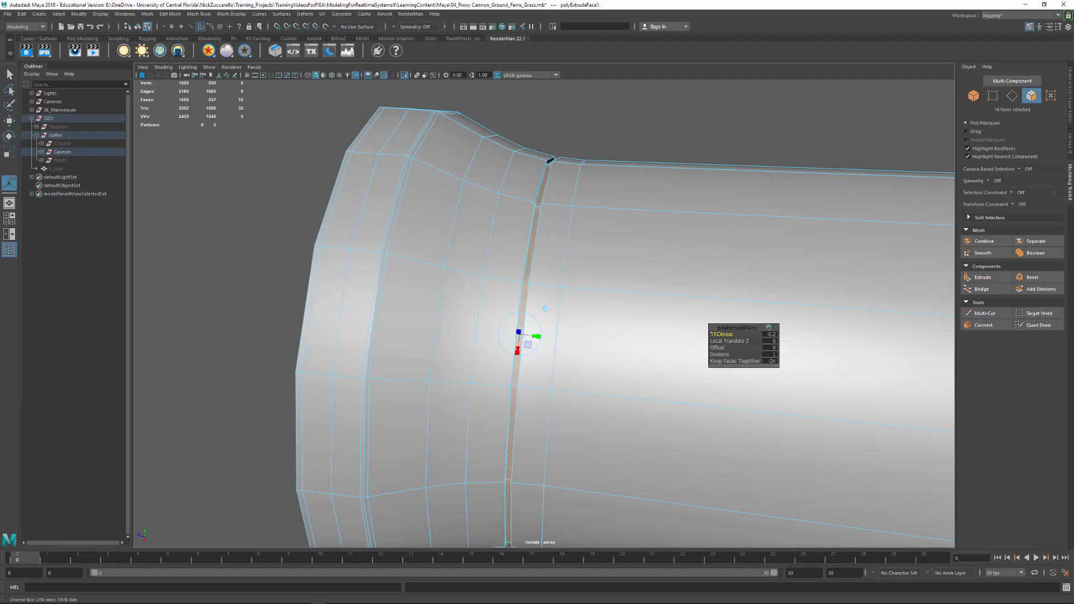
pyautogui.keyDown('alt'); pyautogui.moveTo(497, 203); pyautogui.dragTo(553, 242, button='right'); pyautogui.keyUp('alt')
pyautogui.keyDown('alt'); pyautogui.moveTo(542, 146); pyautogui.dragTo(564, 264, button='middle'); pyautogui.keyUp('alt')
pyautogui.keyDown('alt'); pyautogui.moveTo(584, 263); pyautogui.dragTo(566, 260); pyautogui.keyUp('alt')
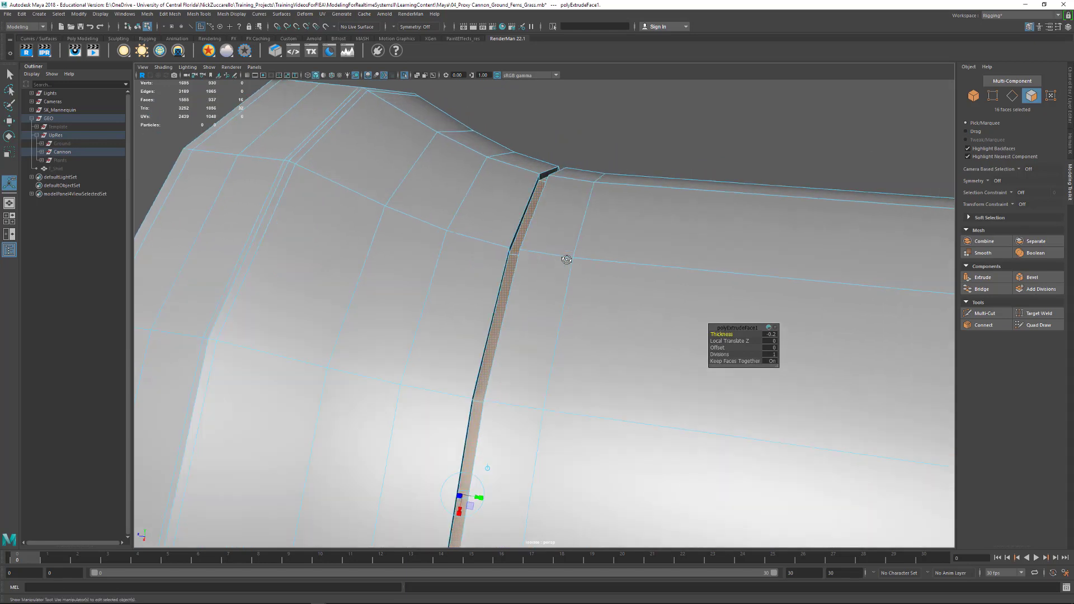
pyautogui.press('q')
# - Select the groove's four edge loops, both outer rims and both inner corners
pyautogui.press('F10')
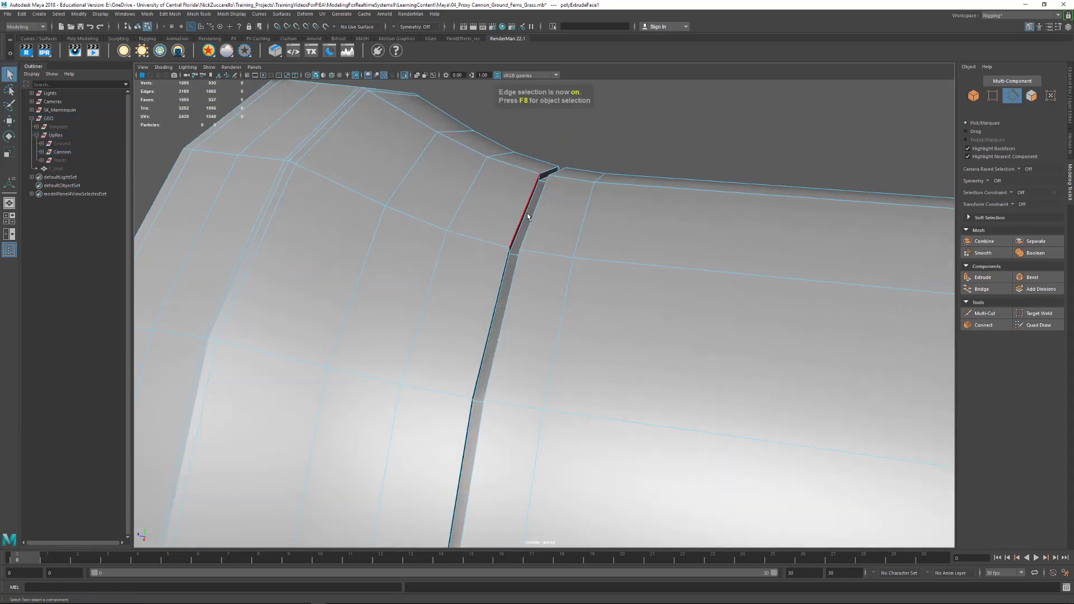
pyautogui.keyDown('alt'); pyautogui.moveTo(528, 215); pyautogui.dragTo(513, 212); pyautogui.keyUp('alt')
pyautogui.doubleClick(482, 257)
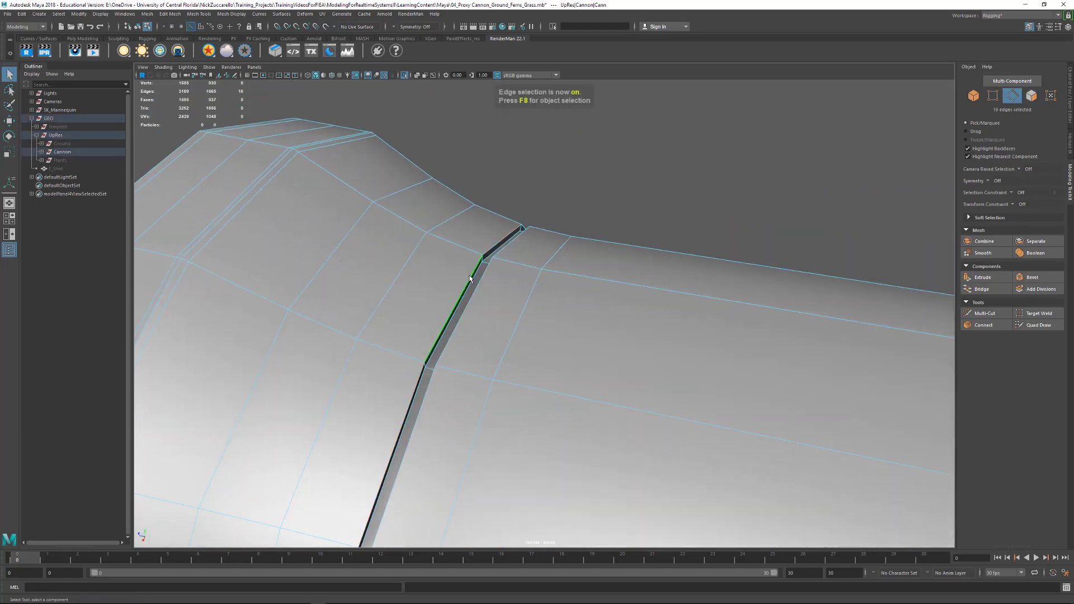
pyautogui.keyDown('alt'); pyautogui.moveTo(481, 258); pyautogui.dragTo(538, 220); pyautogui.keyUp('alt')
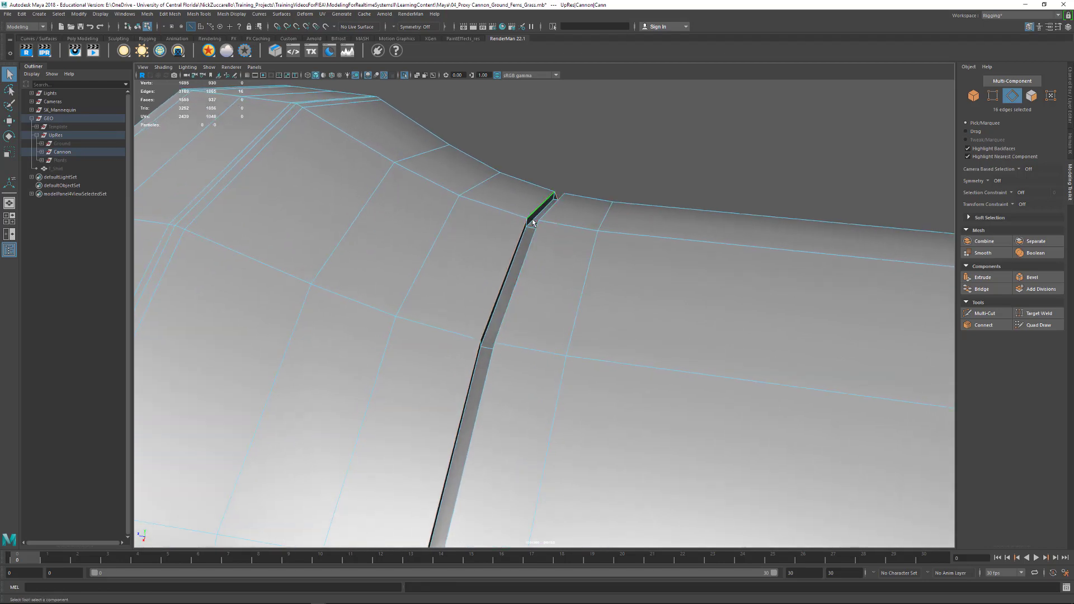
pyautogui.keyDown('alt'); pyautogui.moveTo(552, 233); pyautogui.dragTo(578, 247); pyautogui.keyUp('alt')
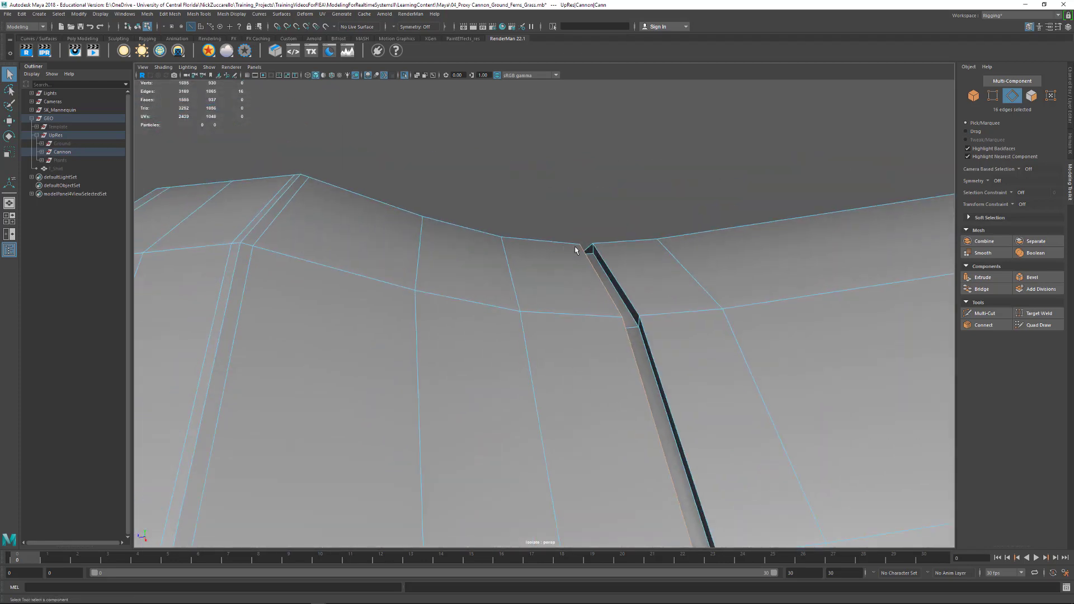
pyautogui.keyDown('shift'); pyautogui.doubleClick(605, 263); pyautogui.keyUp('shift')
pyautogui.keyDown('shift'); pyautogui.doubleClick(608, 282); pyautogui.keyUp('shift')
pyautogui.keyDown('alt'); pyautogui.moveTo(607, 278); pyautogui.dragTo(604, 269); pyautogui.keyUp('alt')
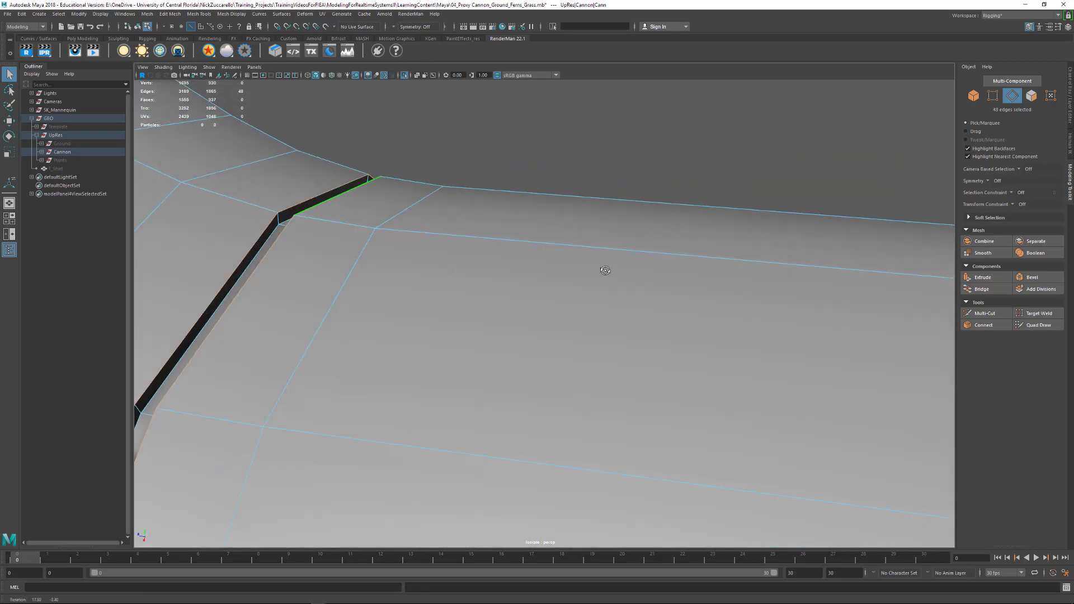
pyautogui.keyDown('shift'); pyautogui.doubleClick(263, 247); pyautogui.keyUp('shift')
# - Bevel the groove's selected edge loops with a fraction of 0.5 and 1 segment
pyautogui.keyDown('alt'); pyautogui.moveTo(572, 228); pyautogui.dragTo(448, 274, button='right'); pyautogui.keyUp('alt')
pyautogui.keyDown('alt'); pyautogui.moveTo(447, 274); pyautogui.dragTo(438, 250); pyautogui.keyUp('alt')
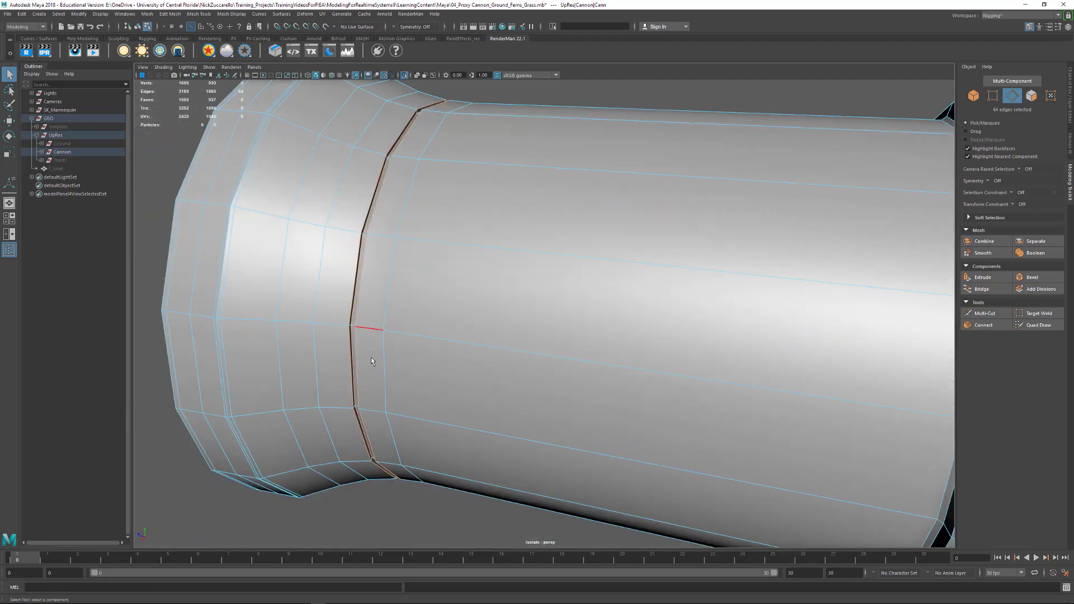
pyautogui.keyDown('alt'); pyautogui.moveTo(414, 374); pyautogui.dragTo(388, 304); pyautogui.keyUp('alt')
pyautogui.keyDown('alt'); pyautogui.moveTo(389, 304); pyautogui.dragTo(396, 259, button='right'); pyautogui.keyUp('alt')
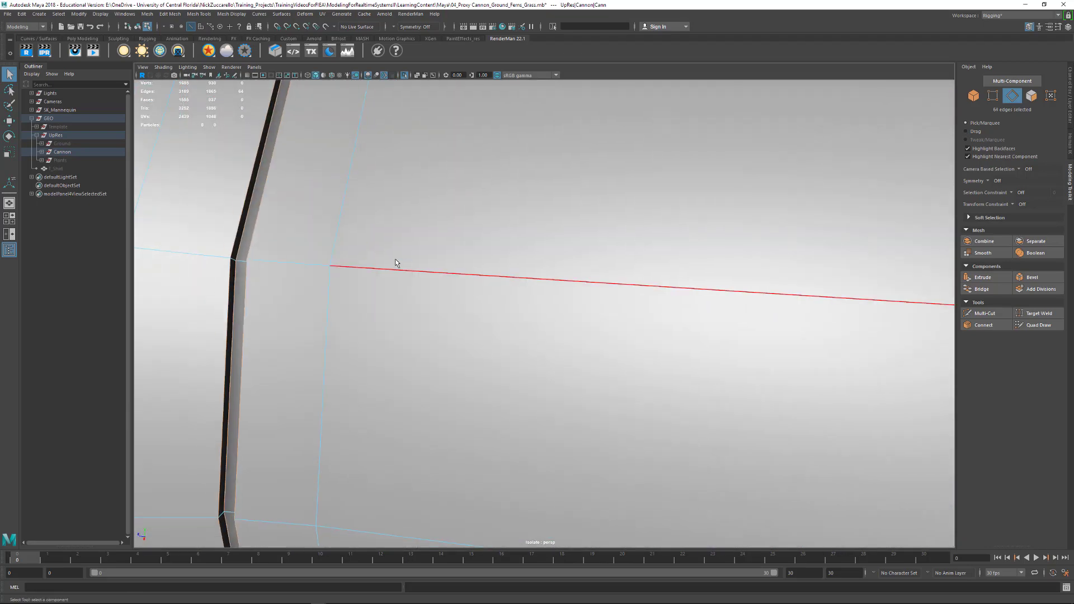
pyautogui.keyDown('alt'); pyautogui.moveTo(396, 263); pyautogui.dragTo(546, 319); pyautogui.keyUp('alt')
pyautogui.keyDown('shift'); pyautogui.rightClick(545, 317); pyautogui.keyUp('shift')
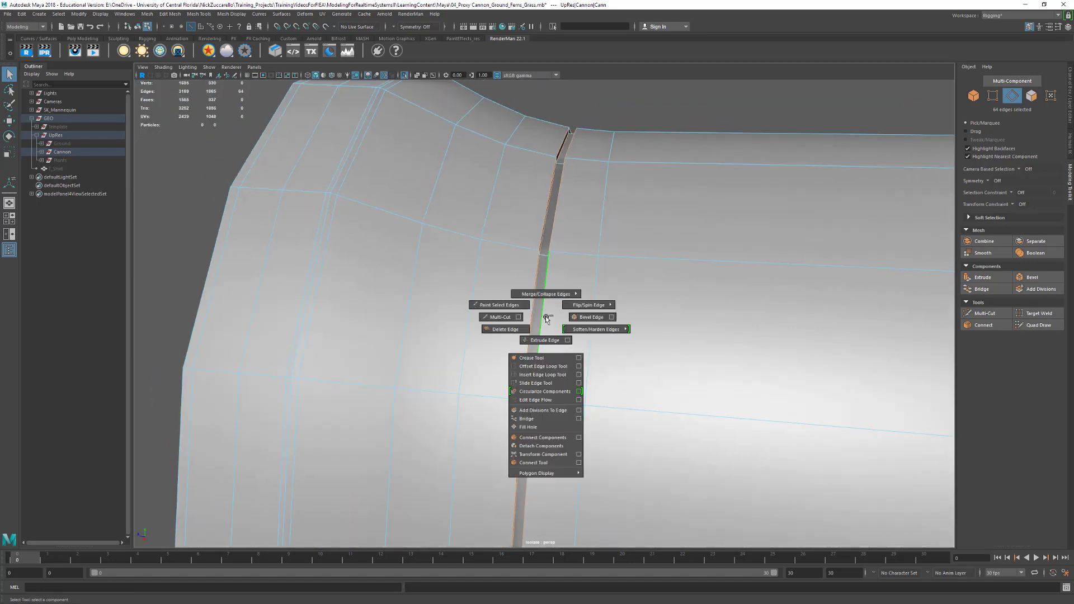
pyautogui.keyDown('shift'); pyautogui.moveTo(545, 317); pyautogui.dragTo(579, 320, button='right'); pyautogui.keyUp('shift')
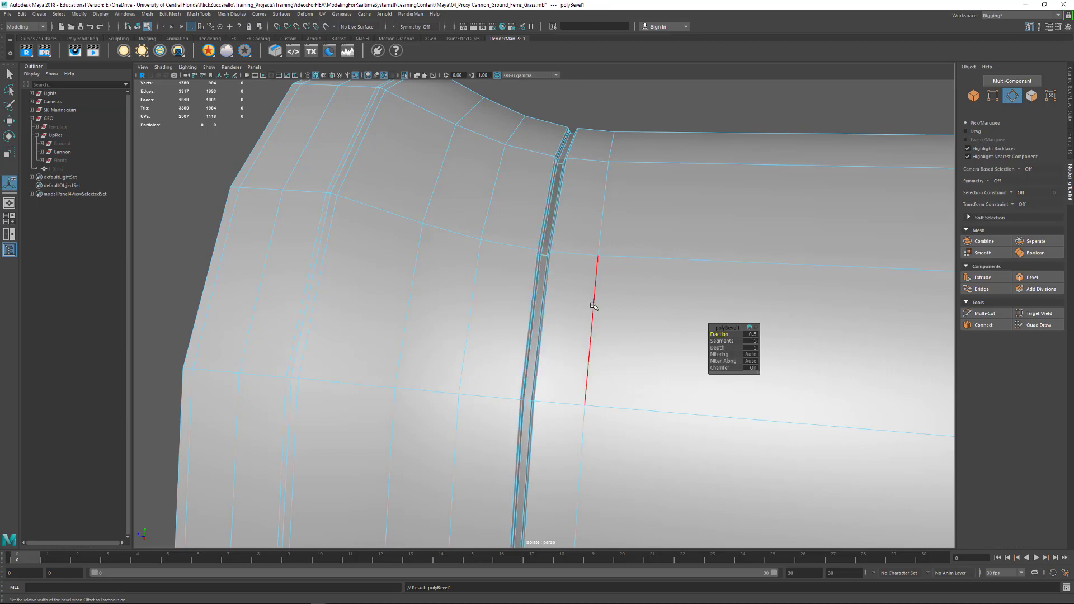
# - Return to object selection and deselect the barrel to view the finished groove
pyautogui.scroll(-5, 644, 294)
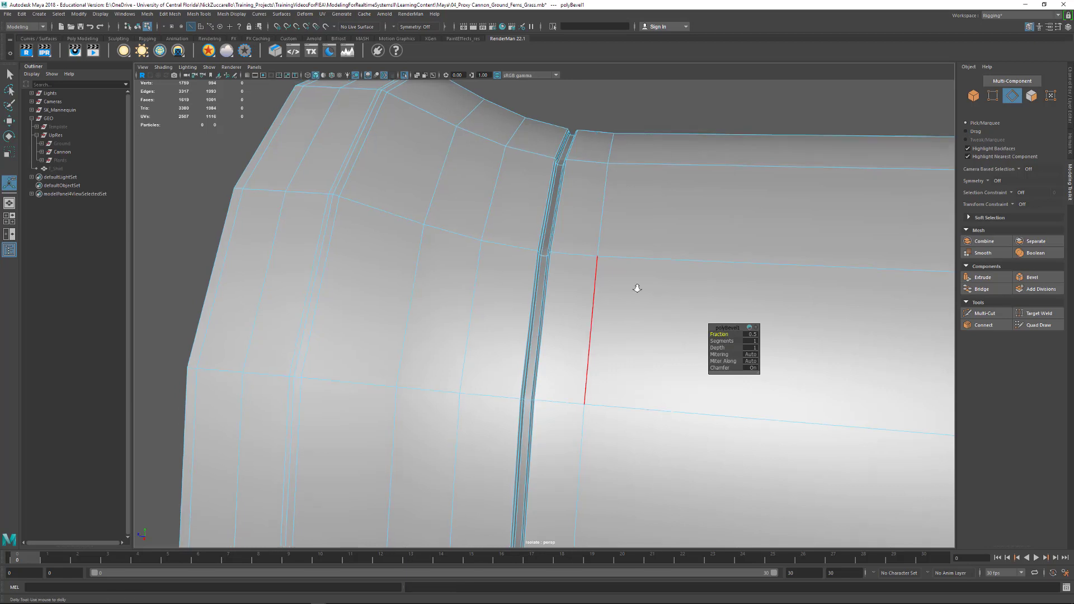
pyautogui.press('F8')
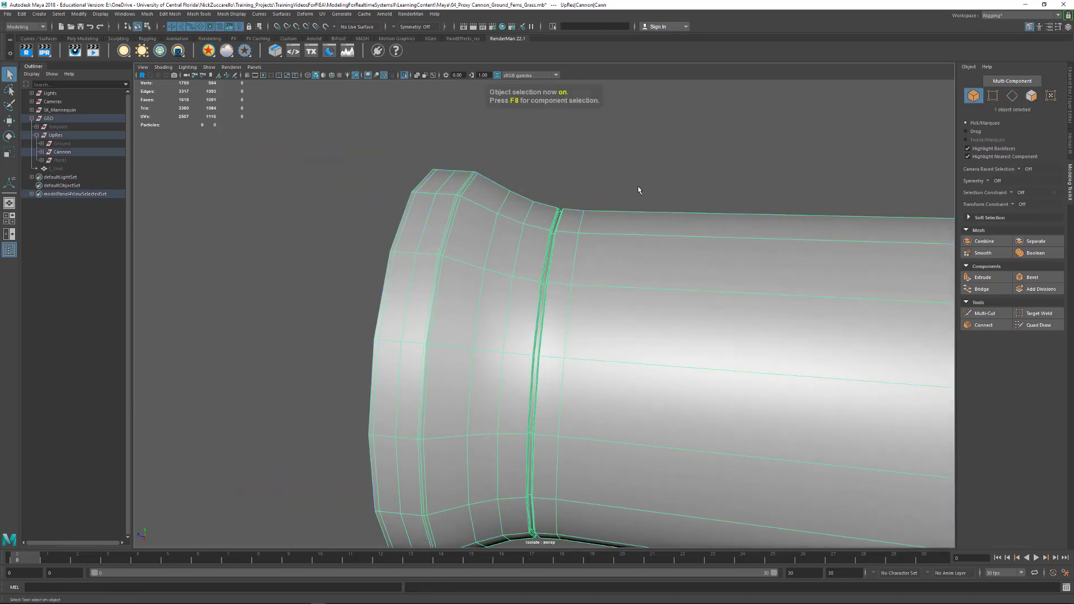
pyautogui.click(638, 182)
pyautogui.scroll(-4, 601, 278)
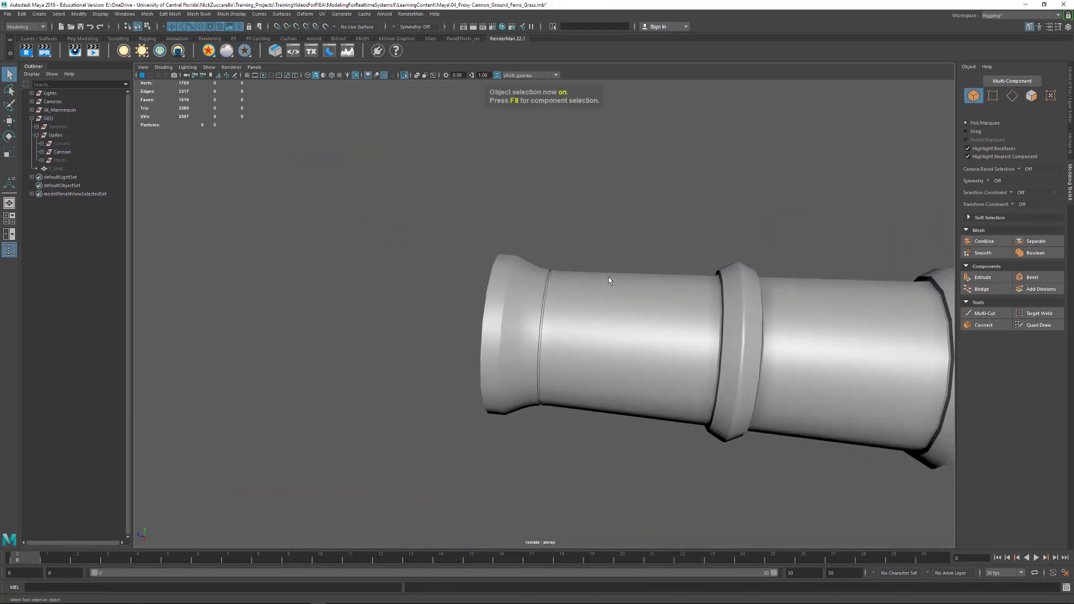
# - Turn on the smooth mesh preview for the cannon barrel and deselect it
pyautogui.click(614, 317)
pyautogui.press('3')
pyautogui.click(614, 234)
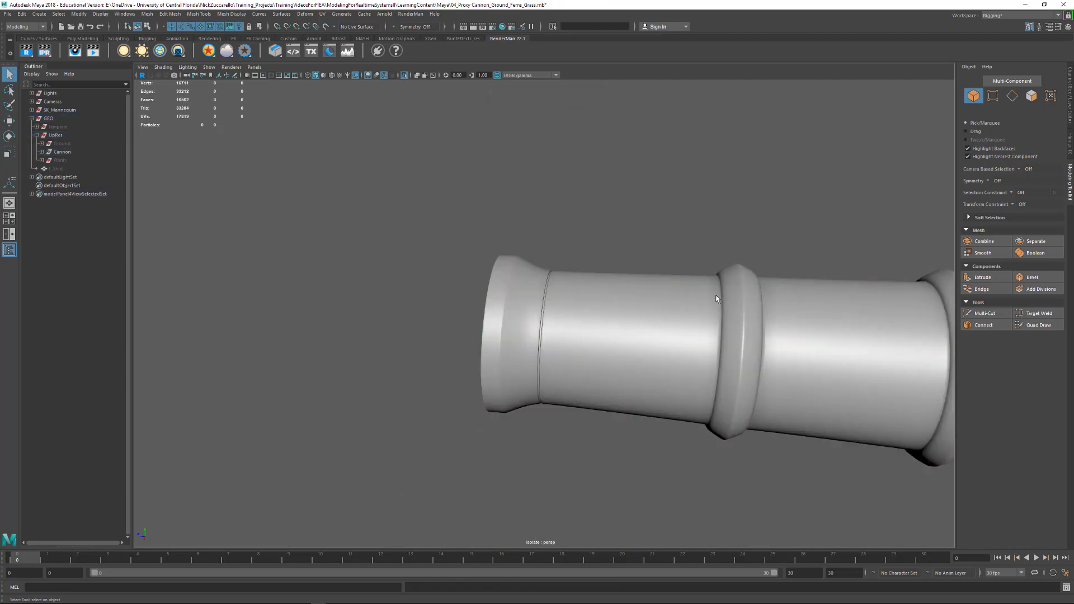
# - Examine the smoothed barrel from muzzle to breech, including the groove, raised rings and bore
pyautogui.scroll(-5, 528, 256)
pyautogui.keyDown('alt'); pyautogui.moveTo(527, 255); pyautogui.dragTo(484, 299); pyautogui.keyUp('alt')
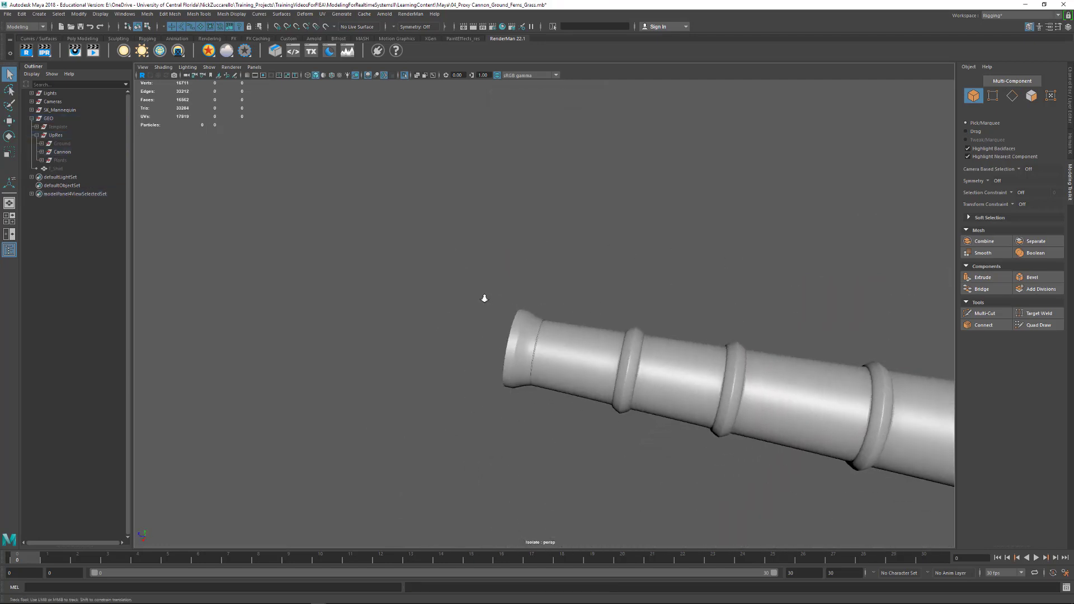
pyautogui.keyDown('alt'); pyautogui.moveTo(485, 300); pyautogui.dragTo(628, 314, button='right'); pyautogui.keyUp('alt')
pyautogui.keyDown('alt'); pyautogui.moveTo(629, 314); pyautogui.dragTo(590, 411); pyautogui.keyUp('alt')
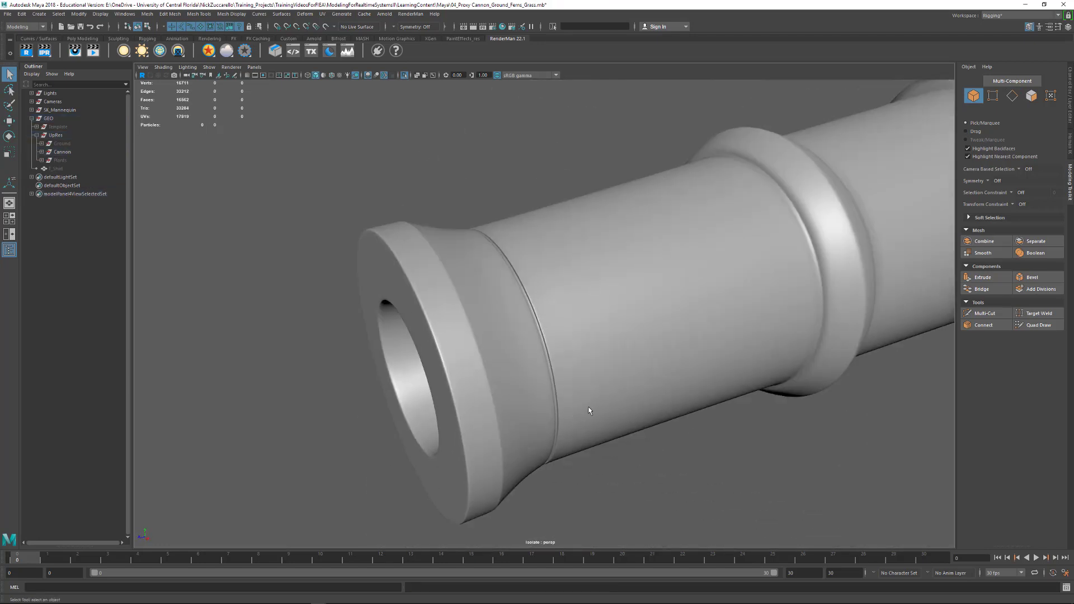
pyautogui.keyDown('alt'); pyautogui.moveTo(590, 411); pyautogui.dragTo(417, 317, button='right'); pyautogui.keyUp('alt')
pyautogui.keyDown('alt'); pyautogui.moveTo(417, 317); pyautogui.dragTo(683, 337); pyautogui.keyUp('alt')
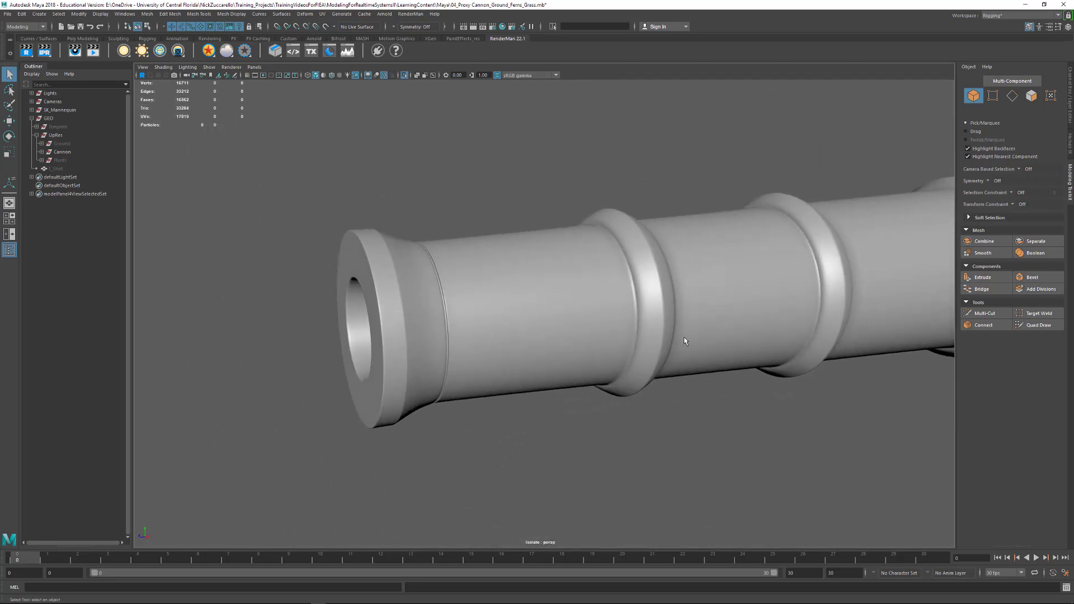
pyautogui.keyDown('alt'); pyautogui.moveTo(663, 352); pyautogui.dragTo(661, 321, button='right'); pyautogui.keyUp('alt')
pyautogui.keyDown('alt'); pyautogui.moveTo(661, 321); pyautogui.dragTo(648, 328); pyautogui.keyUp('alt')
pyautogui.keyDown('alt'); pyautogui.moveTo(647, 328); pyautogui.dragTo(642, 363, button='right'); pyautogui.keyUp('alt')
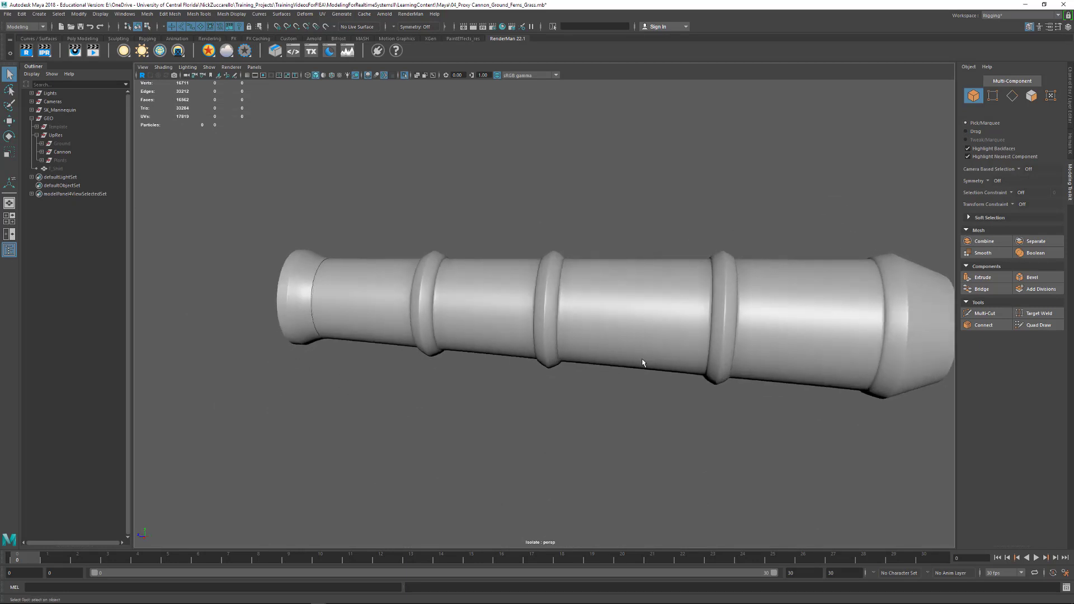
pyautogui.keyDown('alt'); pyautogui.moveTo(781, 311); pyautogui.dragTo(772, 360); pyautogui.keyUp('alt')
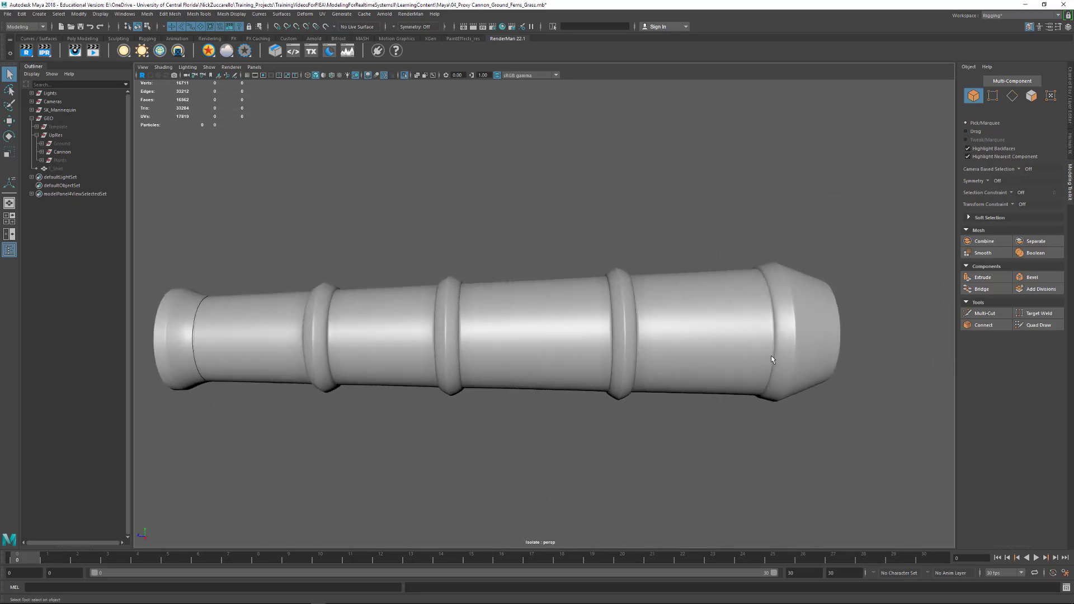
pyautogui.click(737, 343)
pyautogui.click(656, 452)
pyautogui.keyDown('alt'); pyautogui.moveTo(660, 421); pyautogui.dragTo(623, 411); pyautogui.keyUp('alt')
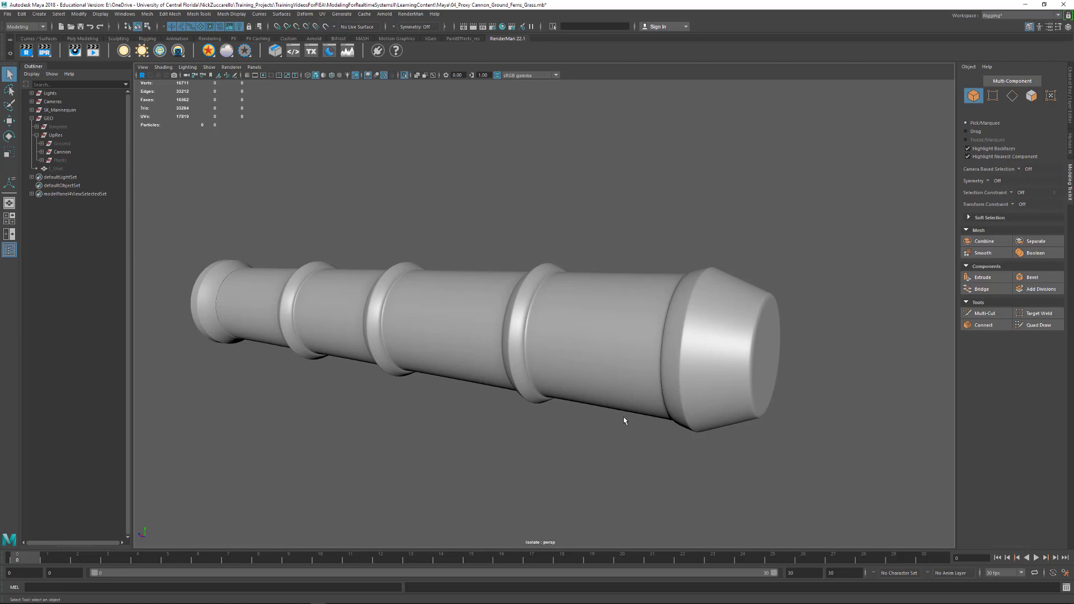
pyautogui.keyDown('alt'); pyautogui.moveTo(587, 410); pyautogui.dragTo(621, 385); pyautogui.keyUp('alt')
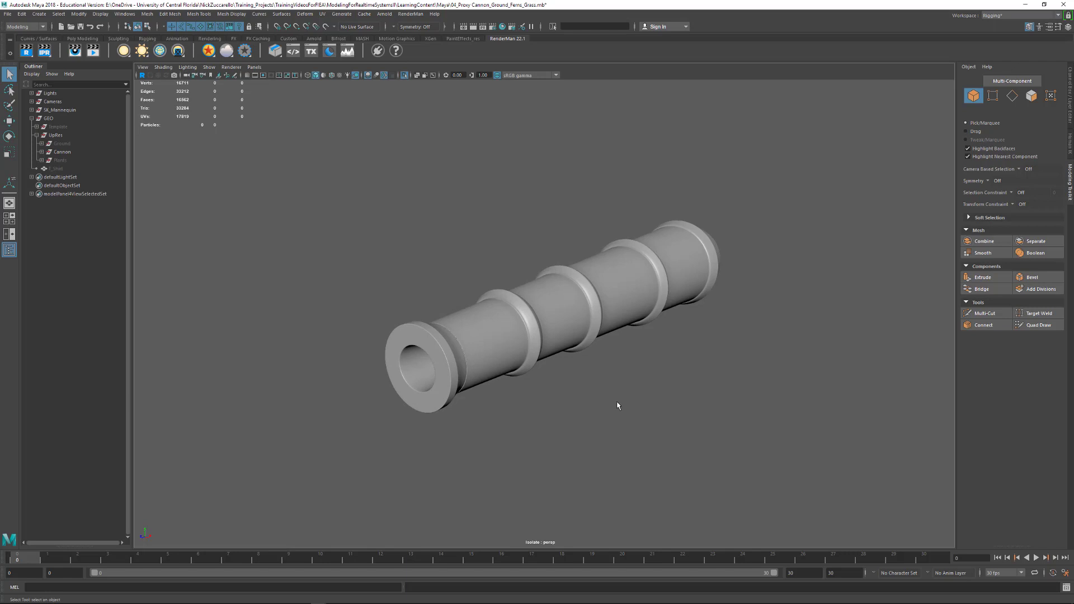
# - Bring the whole cannon back into view and isolate the round-ended upper side block of the carriage
pyautogui.hotkey('ctrl', '1')
pyautogui.keyDown('alt'); pyautogui.moveTo(715, 207); pyautogui.dragTo(732, 237); pyautogui.keyUp('alt')
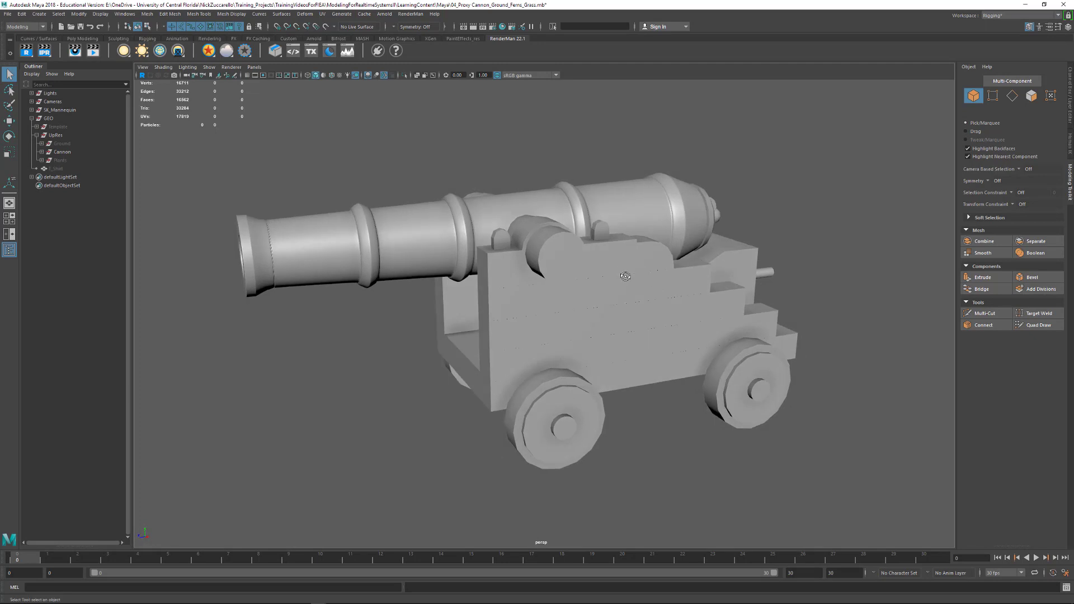
pyautogui.keyDown('alt'); pyautogui.moveTo(625, 276); pyautogui.dragTo(660, 257); pyautogui.keyUp('alt')
pyautogui.click(660, 263)
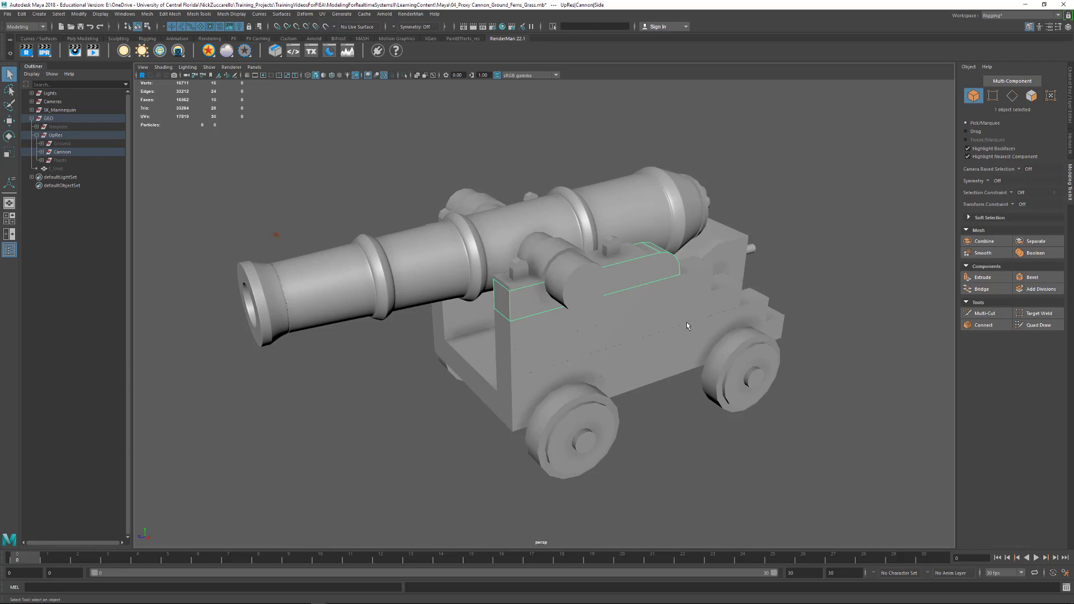
pyautogui.hotkey('ctrl', '1')
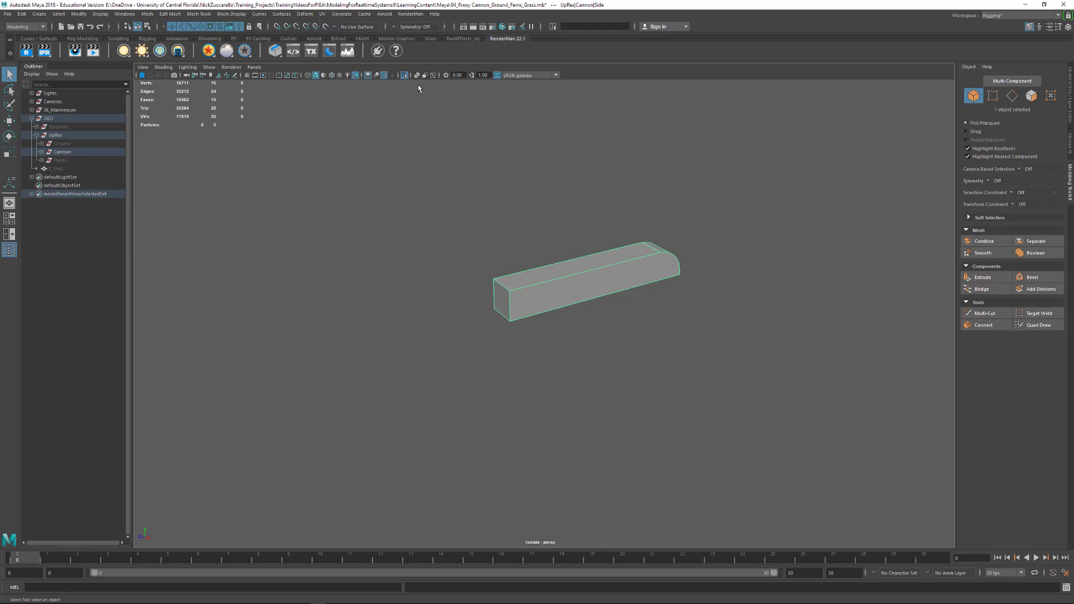
pyautogui.click(405, 76)
pyautogui.click(405, 76)
# - Examine the isolated side block, checking its smooth mesh preview before returning to the unsmoothed display
pyautogui.keyDown('alt'); pyautogui.moveTo(668, 306); pyautogui.dragTo(481, 277); pyautogui.keyUp('alt')
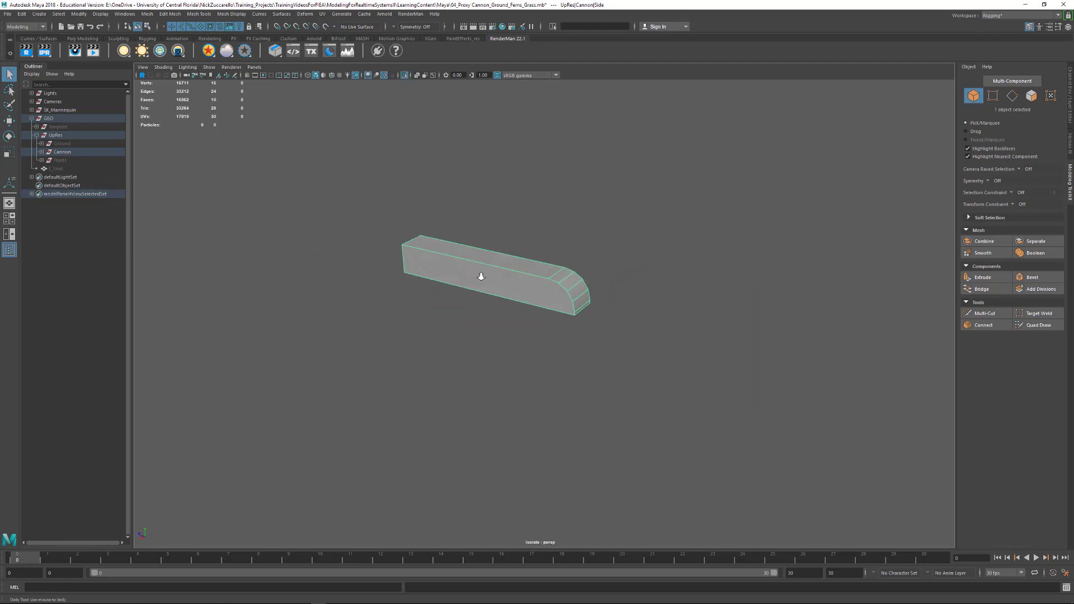
pyautogui.keyDown('alt'); pyautogui.moveTo(480, 276); pyautogui.dragTo(603, 336, button='right'); pyautogui.keyUp('alt')
pyautogui.keyDown('alt'); pyautogui.moveTo(603, 336); pyautogui.dragTo(604, 342, button='middle'); pyautogui.keyUp('alt')
pyautogui.keyDown('alt'); pyautogui.moveTo(604, 342); pyautogui.dragTo(660, 338); pyautogui.keyUp('alt')
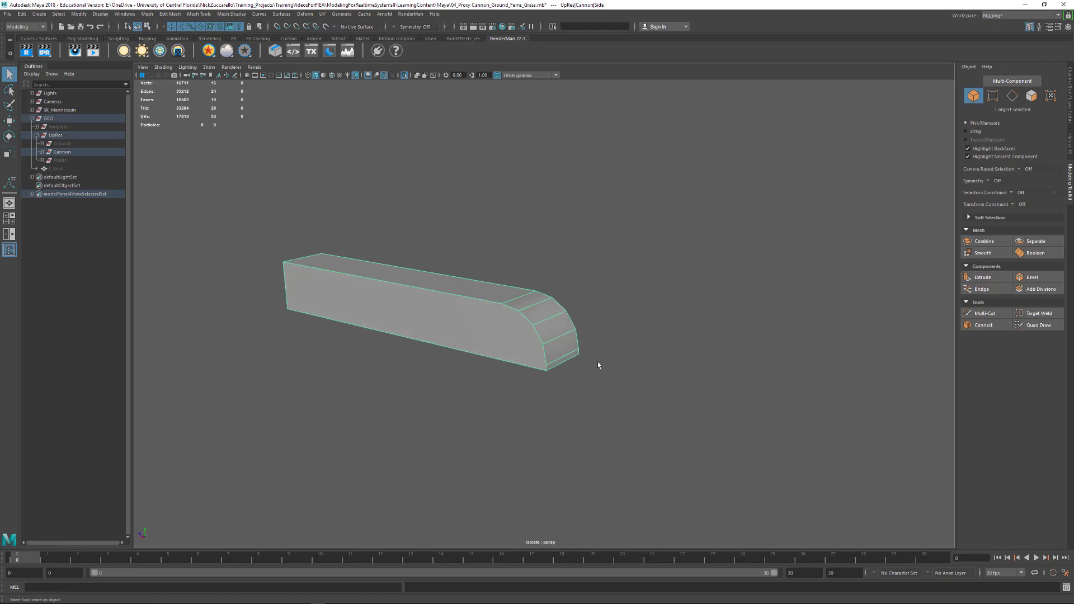
pyautogui.keyDown('alt'); pyautogui.moveTo(589, 364); pyautogui.dragTo(646, 364); pyautogui.keyUp('alt')
pyautogui.press('3')
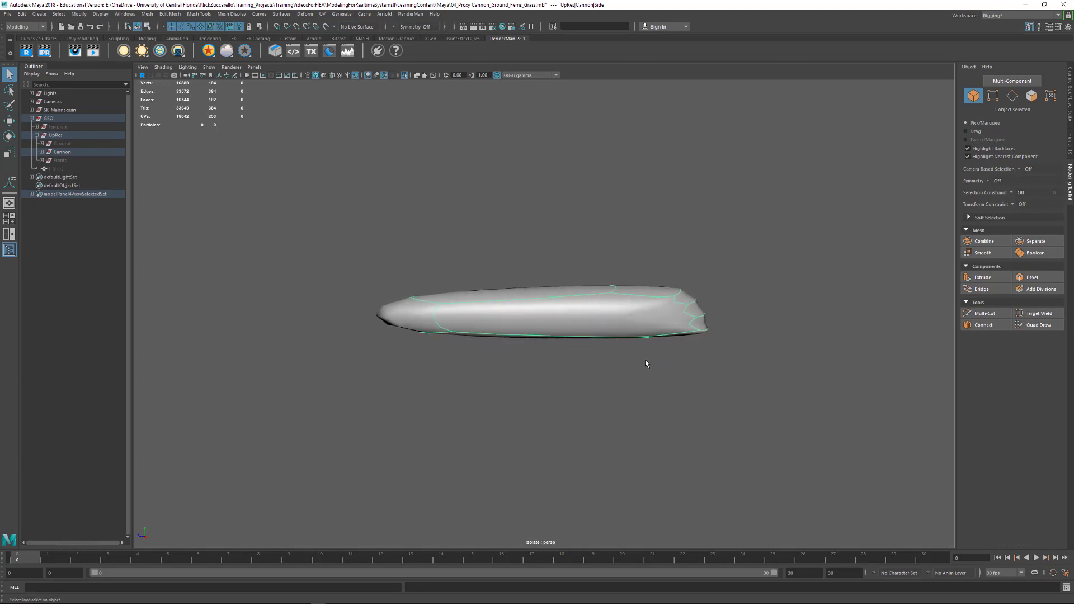
pyautogui.keyDown('alt'); pyautogui.moveTo(646, 362); pyautogui.dragTo(658, 372, button='right'); pyautogui.keyUp('alt')
pyautogui.keyDown('alt'); pyautogui.moveTo(658, 372); pyautogui.dragTo(667, 399, button='middle'); pyautogui.keyUp('alt')
pyautogui.keyDown('alt'); pyautogui.moveTo(703, 394); pyautogui.dragTo(697, 395); pyautogui.keyUp('alt')
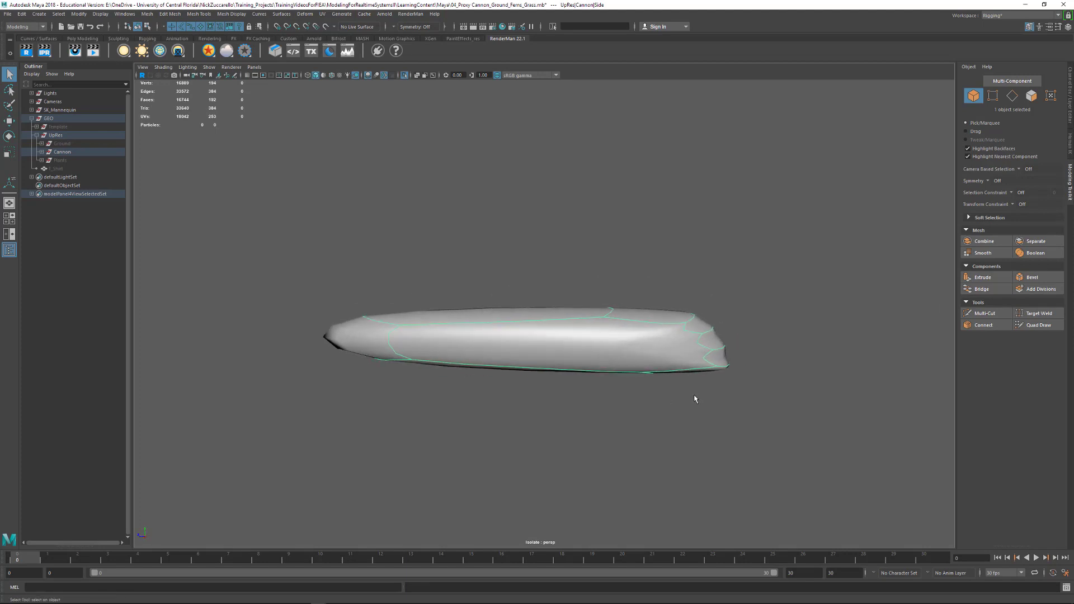
pyautogui.press('1')
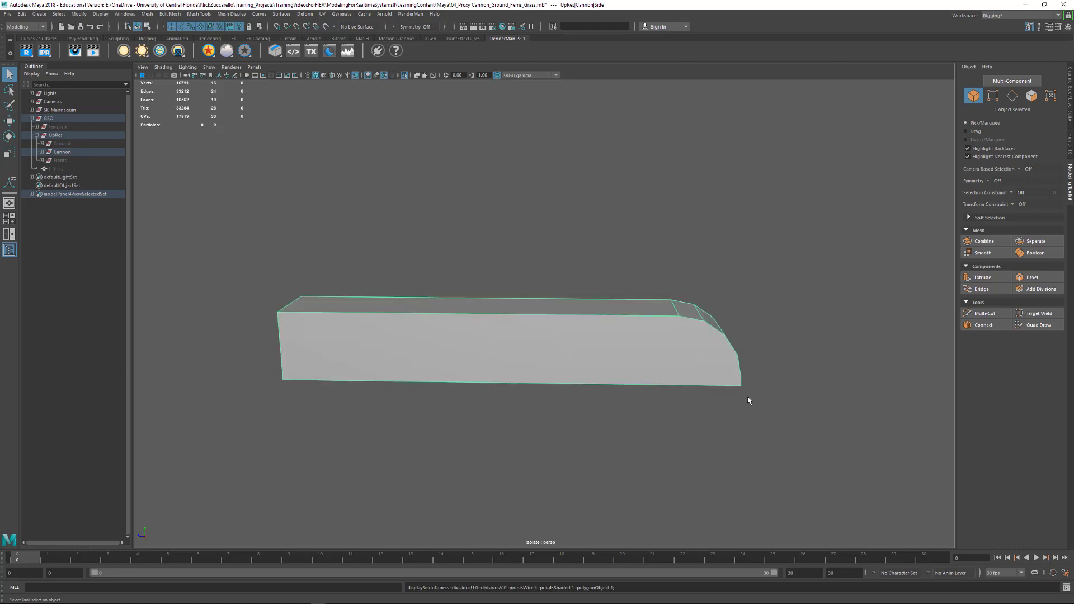
pyautogui.keyDown('alt'); pyautogui.moveTo(747, 401); pyautogui.dragTo(650, 374); pyautogui.keyUp('alt')
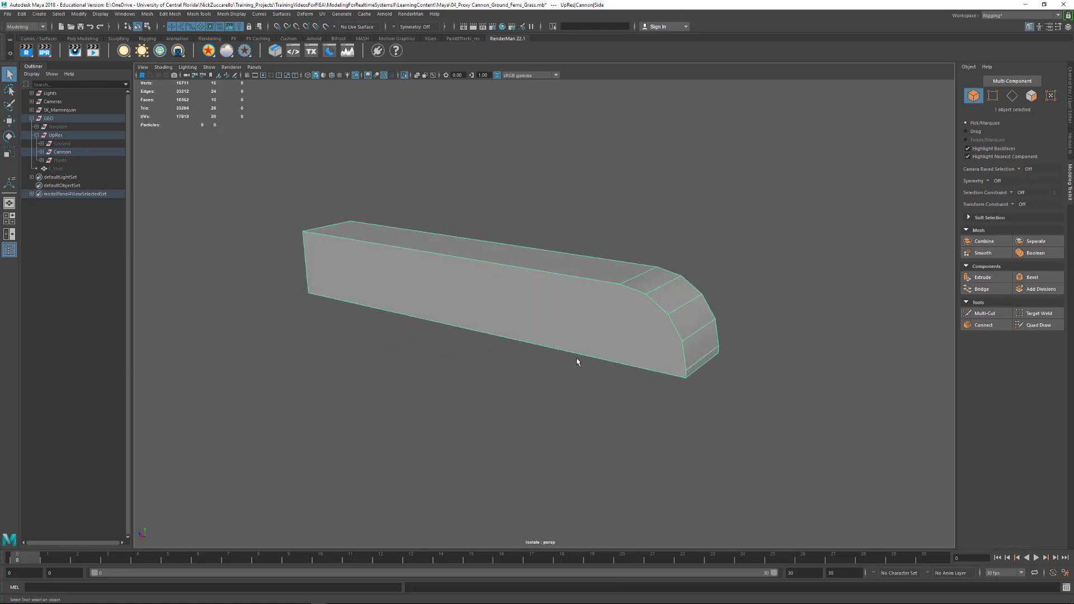
# - Select the edges outlining one long side face of the block, including its curved end
pyautogui.press('F10')
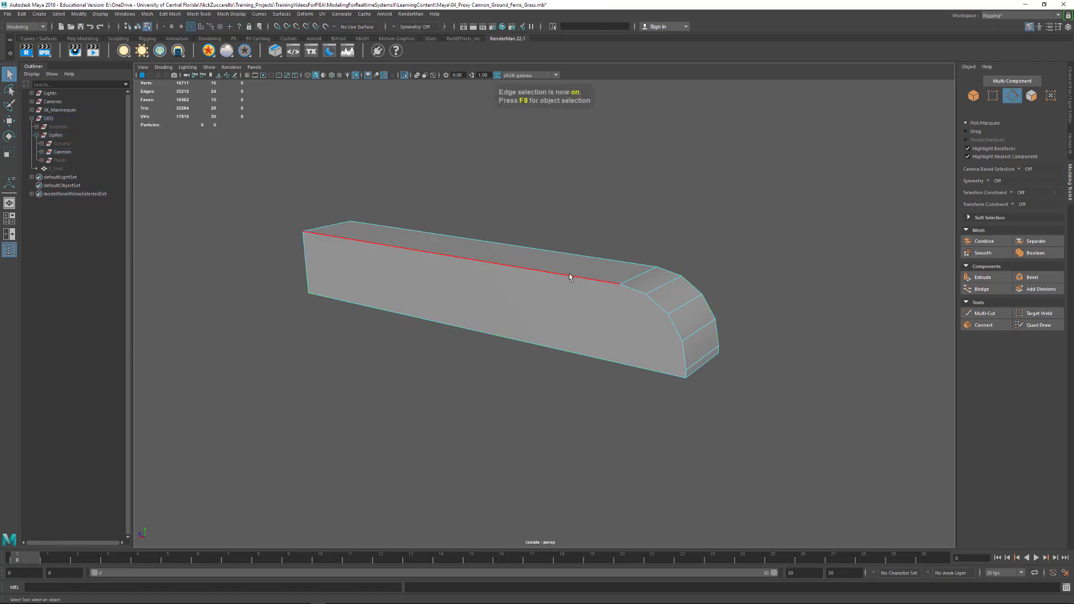
pyautogui.click(570, 277)
pyautogui.keyDown('shift'); pyautogui.click(631, 289); pyautogui.keyUp('shift')
pyautogui.keyDown('shift'); pyautogui.click(659, 304); pyautogui.keyUp('shift')
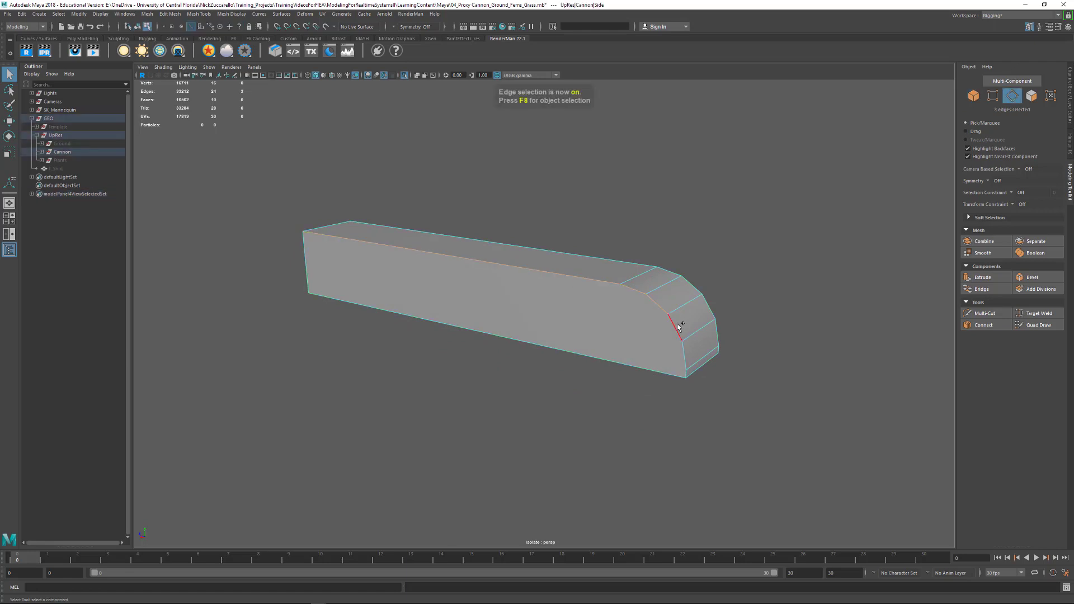
pyautogui.keyDown('shift'); pyautogui.click(677, 329); pyautogui.keyUp('shift')
pyautogui.keyDown('shift'); pyautogui.click(684, 361); pyautogui.keyUp('shift')
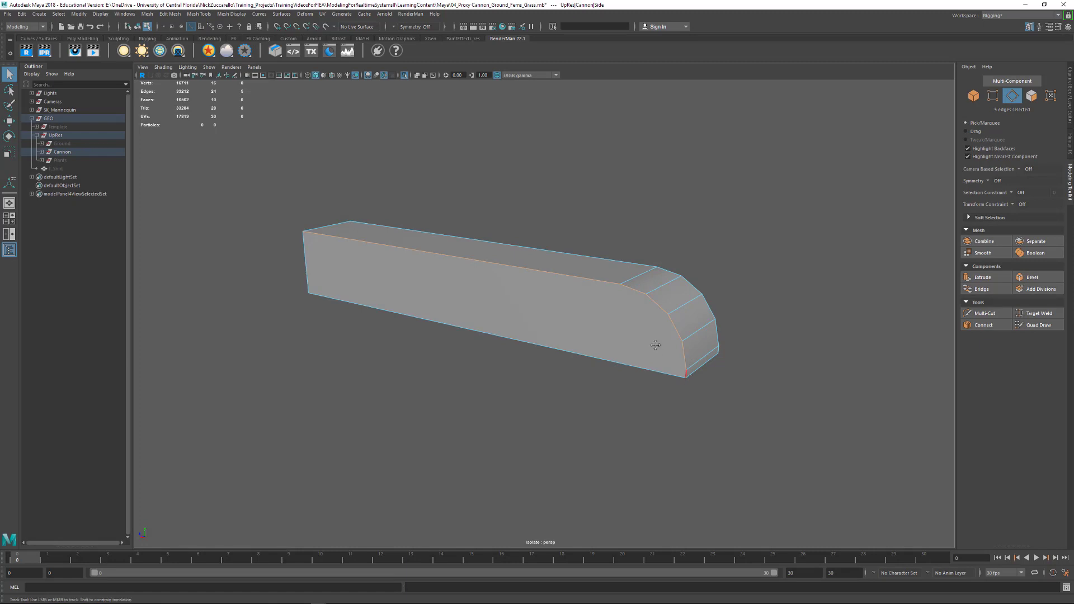
pyautogui.keyDown('alt'); pyautogui.moveTo(656, 345); pyautogui.dragTo(683, 370, button='right'); pyautogui.keyUp('alt')
pyautogui.keyDown('alt'); pyautogui.moveTo(683, 369); pyautogui.dragTo(676, 366); pyautogui.keyUp('alt')
pyautogui.keyDown('shift'); pyautogui.click(679, 381); pyautogui.keyUp('shift')
pyautogui.keyDown('shift'); pyautogui.click(678, 379); pyautogui.keyUp('shift')
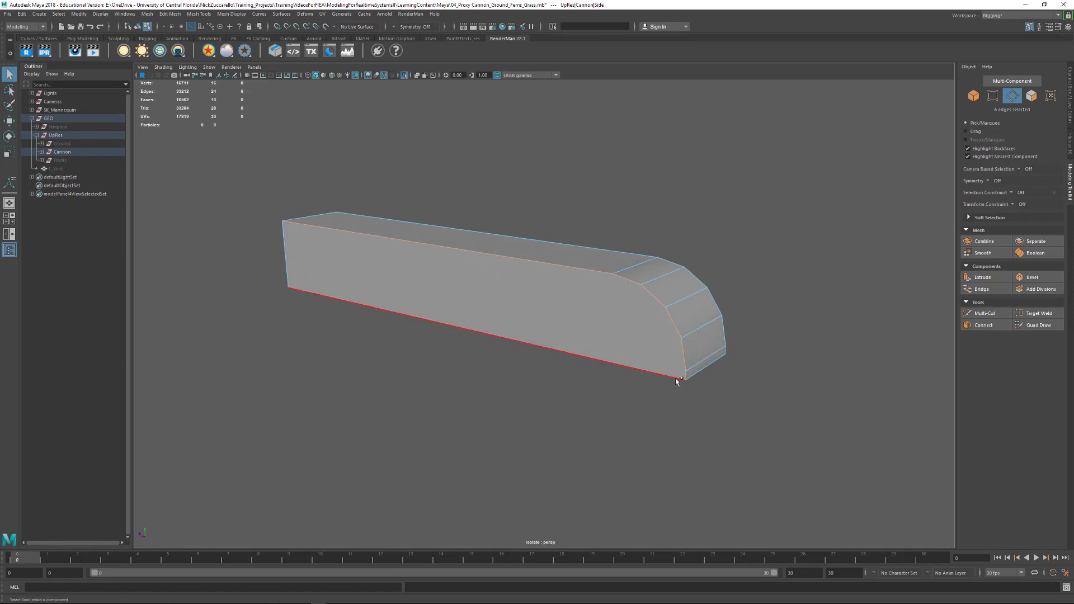
pyautogui.keyDown('alt'); pyautogui.moveTo(607, 397); pyautogui.dragTo(662, 396); pyautogui.keyUp('alt')
pyautogui.keyDown('shift'); pyautogui.click(535, 320); pyautogui.keyUp('shift')
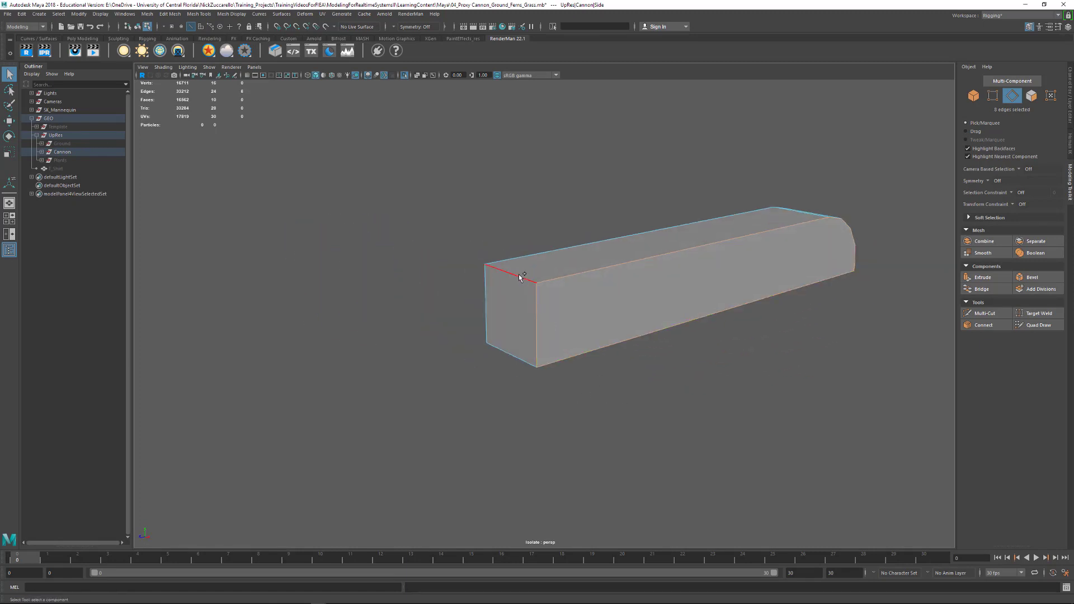
# - Add the remaining edges around the block's square end face to the selection
pyautogui.keyDown('shift'); pyautogui.click(506, 272); pyautogui.keyUp('shift')
pyautogui.keyDown('shift'); pyautogui.click(520, 361); pyautogui.keyUp('shift')
pyautogui.keyDown('shift'); pyautogui.click(487, 324); pyautogui.keyUp('shift')
# - Add the opposite side face's outline and the lower cross edge of the rounded end to the edge selection
pyautogui.keyDown('alt'); pyautogui.moveTo(487, 325); pyautogui.dragTo(428, 321); pyautogui.keyUp('alt')
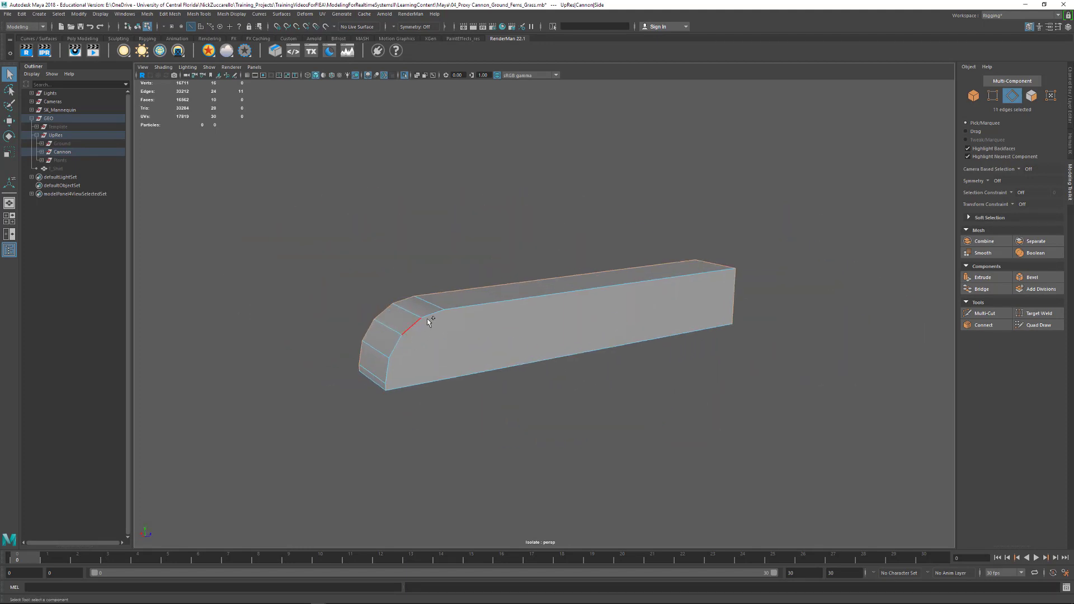
pyautogui.keyDown('shift'); pyautogui.click(412, 326); pyautogui.keyUp('shift')
pyautogui.keyDown('shift'); pyautogui.click(395, 345); pyautogui.keyUp('shift')
pyautogui.keyDown('shift'); pyautogui.click(390, 371); pyautogui.keyUp('shift')
pyautogui.keyDown('shift'); pyautogui.click(386, 391); pyautogui.keyUp('shift')
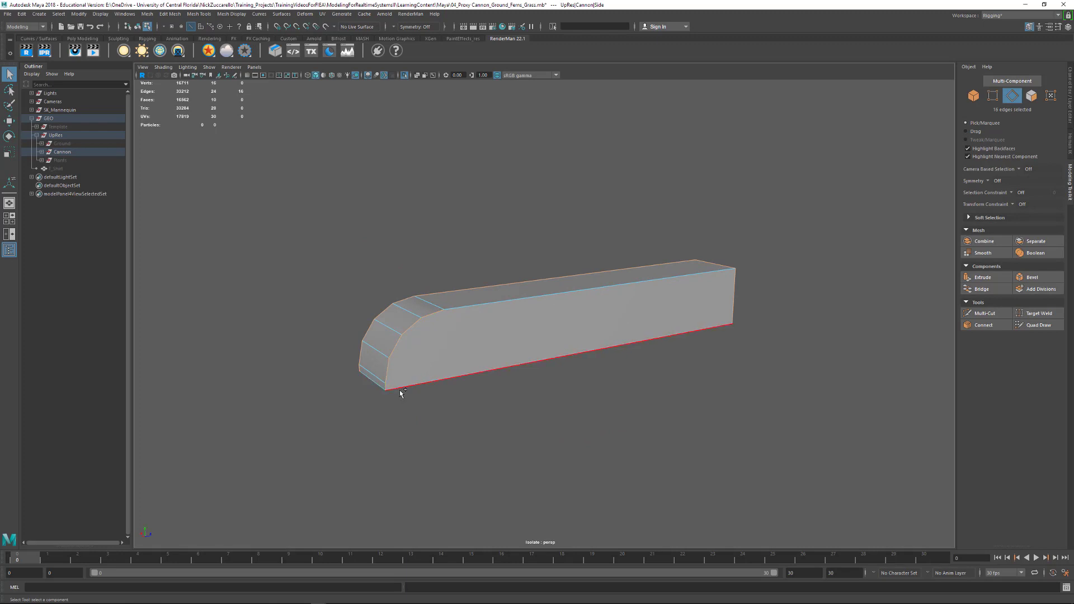
pyautogui.keyDown('shift'); pyautogui.click(402, 390); pyautogui.keyUp('shift')
pyautogui.keyDown('shift'); pyautogui.click(367, 385); pyautogui.keyUp('shift')
pyautogui.keyDown('alt'); pyautogui.moveTo(367, 385); pyautogui.dragTo(578, 321); pyautogui.keyUp('alt')
pyautogui.keyDown('shift'); pyautogui.click(578, 320); pyautogui.keyUp('shift')
# - Bevel the side block's selected edges with a fraction of 0.4 and 2 segments
pyautogui.moveTo(699, 365)
pyautogui.keyDown('alt'); pyautogui.mouseDown()
pyautogui.moveTo(666, 320)
pyautogui.moveTo(787, 345)
pyautogui.moveTo(648, 371)
pyautogui.moveTo(598, 360)
pyautogui.moveTo(631, 343)
pyautogui.moveTo(597, 314)
pyautogui.moveTo(679, 335)
pyautogui.moveTo(662, 372)
pyautogui.moveTo(553, 354)
pyautogui.moveTo(690, 348)
pyautogui.mouseUp(); pyautogui.keyUp('alt')
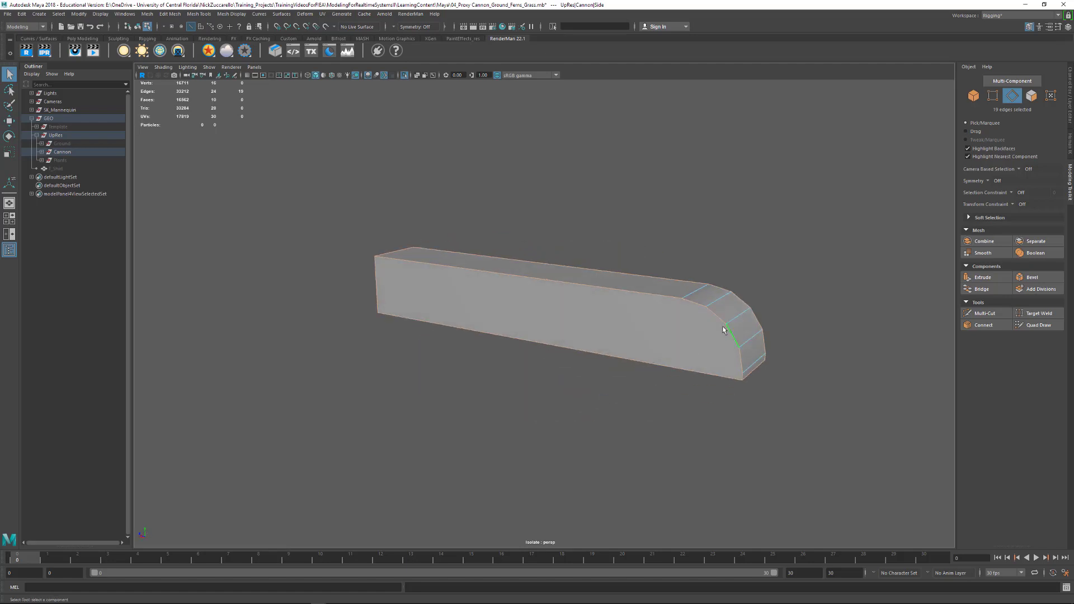
pyautogui.keyDown('shift'); pyautogui.moveTo(723, 330); pyautogui.dragTo(764, 330, button='right'); pyautogui.keyUp('shift')
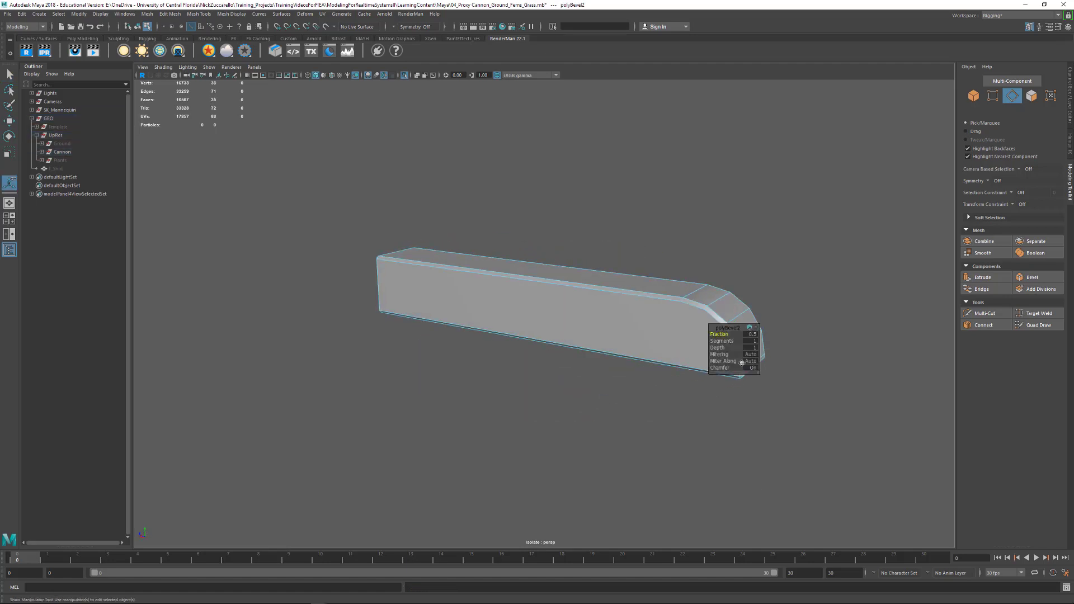
pyautogui.keyDown('alt'); pyautogui.moveTo(687, 403); pyautogui.dragTo(697, 371); pyautogui.keyUp('alt')
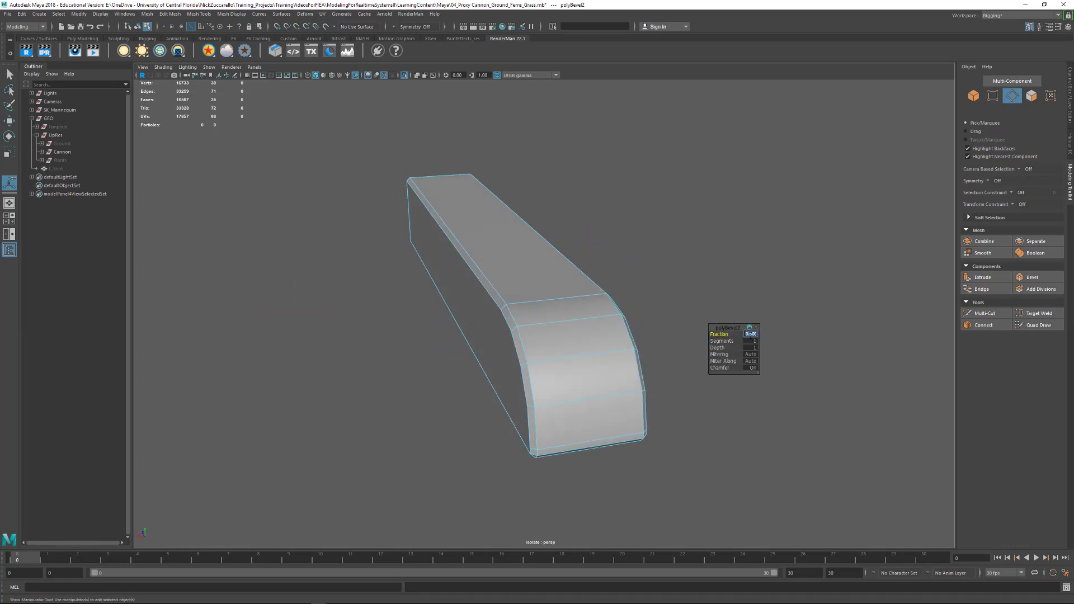
pyautogui.write('.4')
pyautogui.press('Return')
pyautogui.press('Tab')
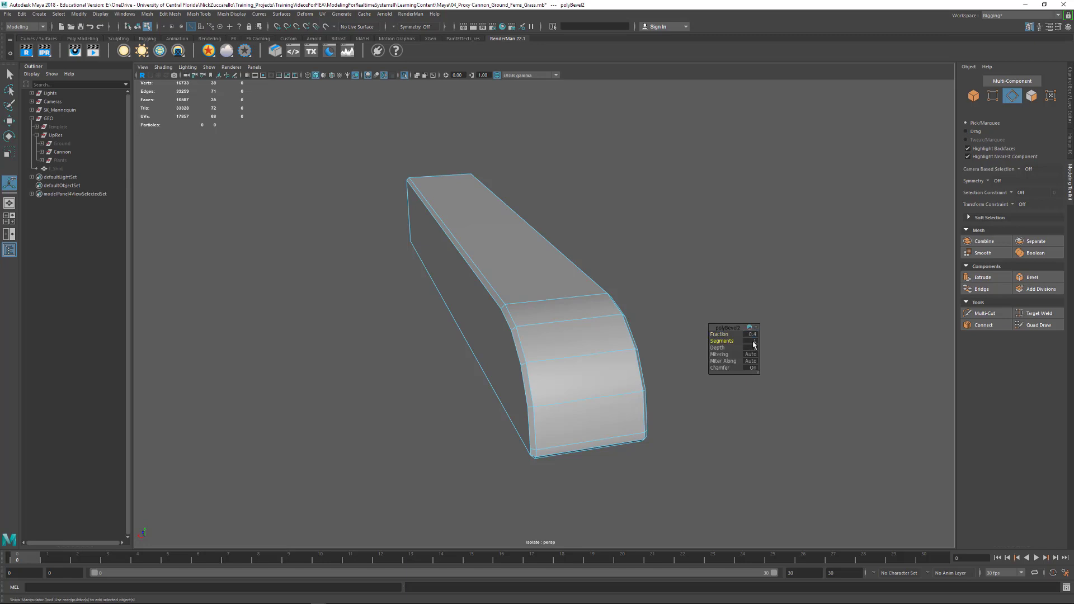
pyautogui.write('2')
pyautogui.press('Return')
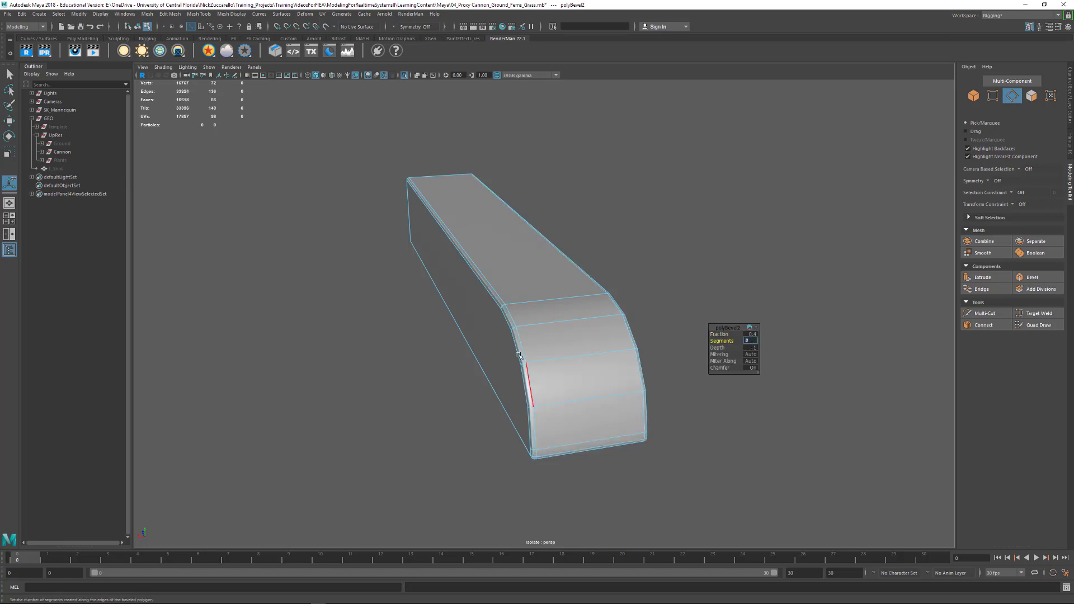
pyautogui.keyDown('alt'); pyautogui.moveTo(588, 400); pyautogui.dragTo(520, 425); pyautogui.keyUp('alt')
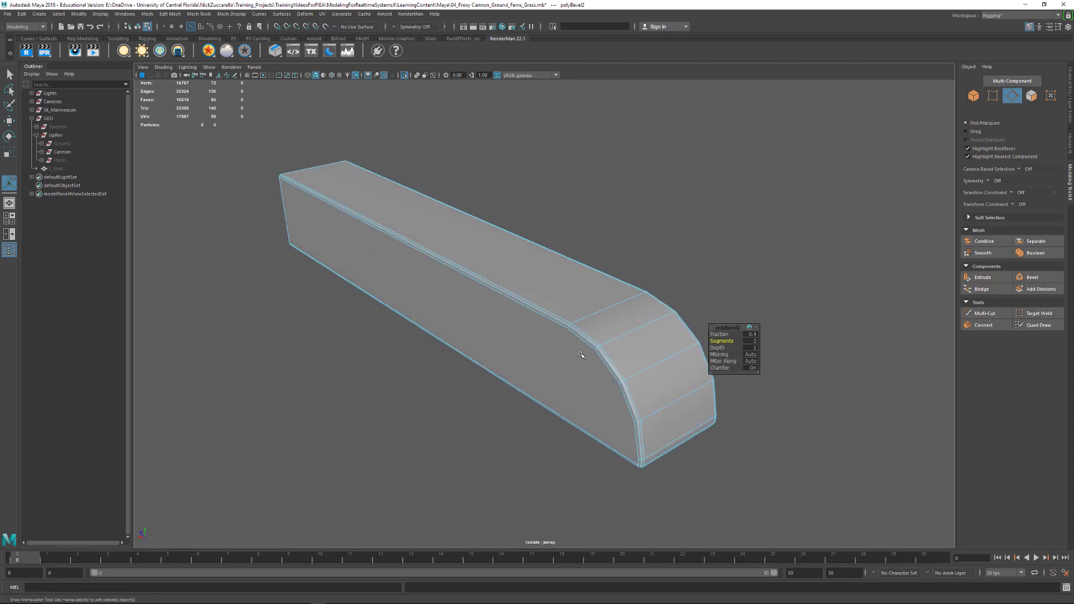
# - Return to object selection, turn on the side block's smooth mesh preview and deselect it
pyautogui.press('F8')
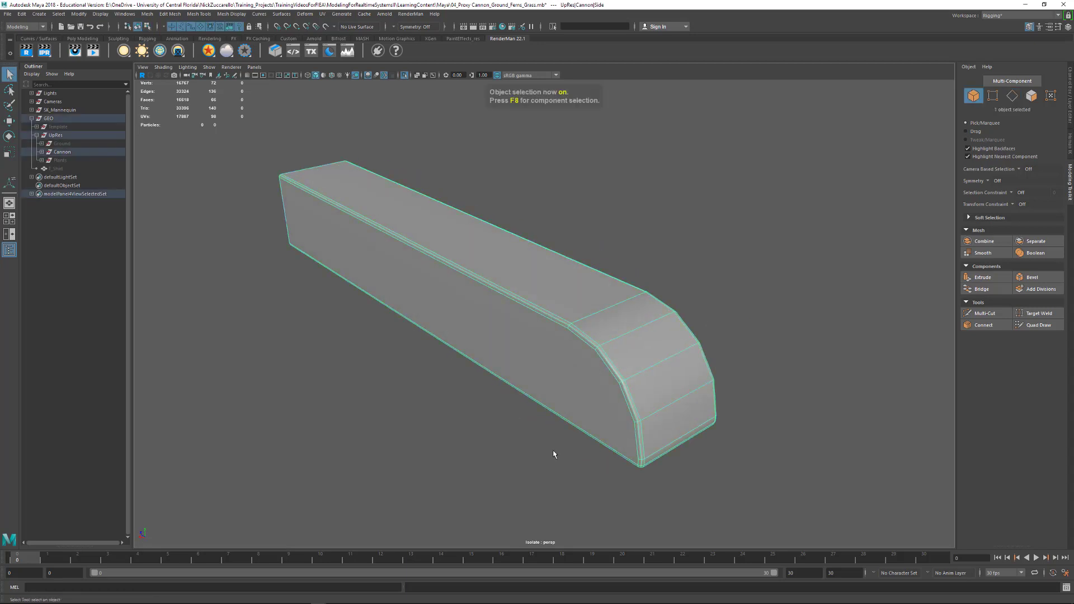
pyautogui.press('3')
pyautogui.click(475, 424)
pyautogui.keyDown('alt'); pyautogui.moveTo(475, 424); pyautogui.dragTo(567, 372); pyautogui.keyUp('alt')
pyautogui.click(579, 344)
pyautogui.click(547, 436)
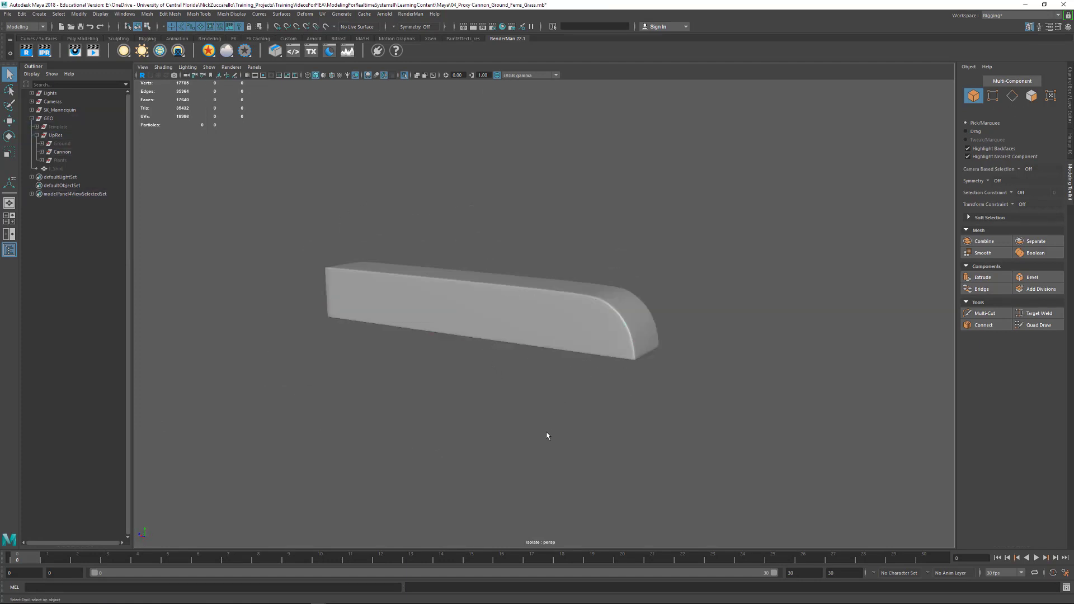
# - Exit the isolated view and examine the smoothed side block in place on the whole cannon
pyautogui.hotkey('ctrl', '1')
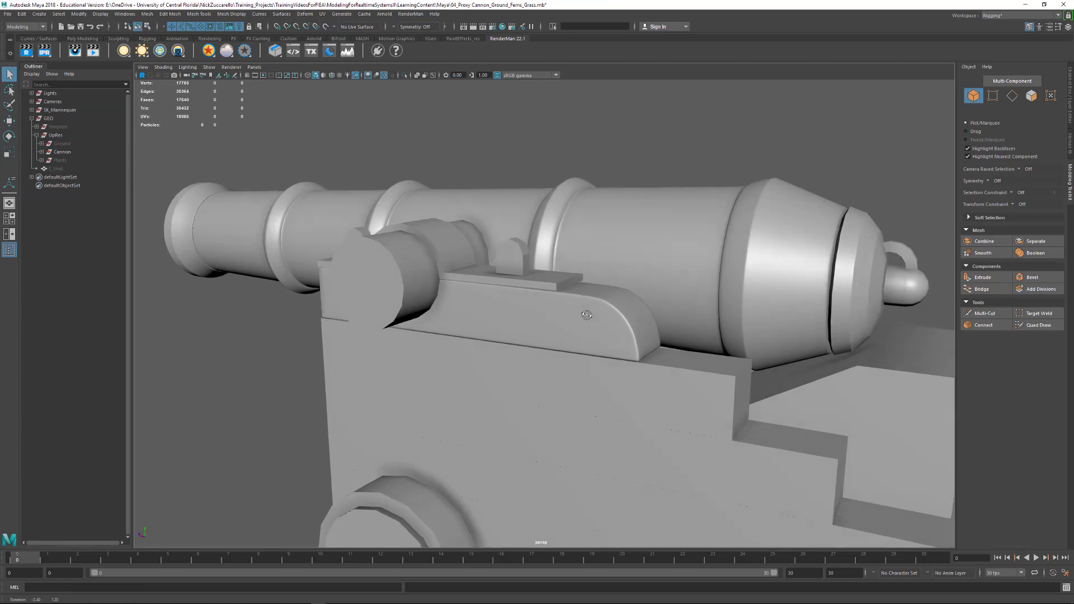
pyautogui.click(405, 76)
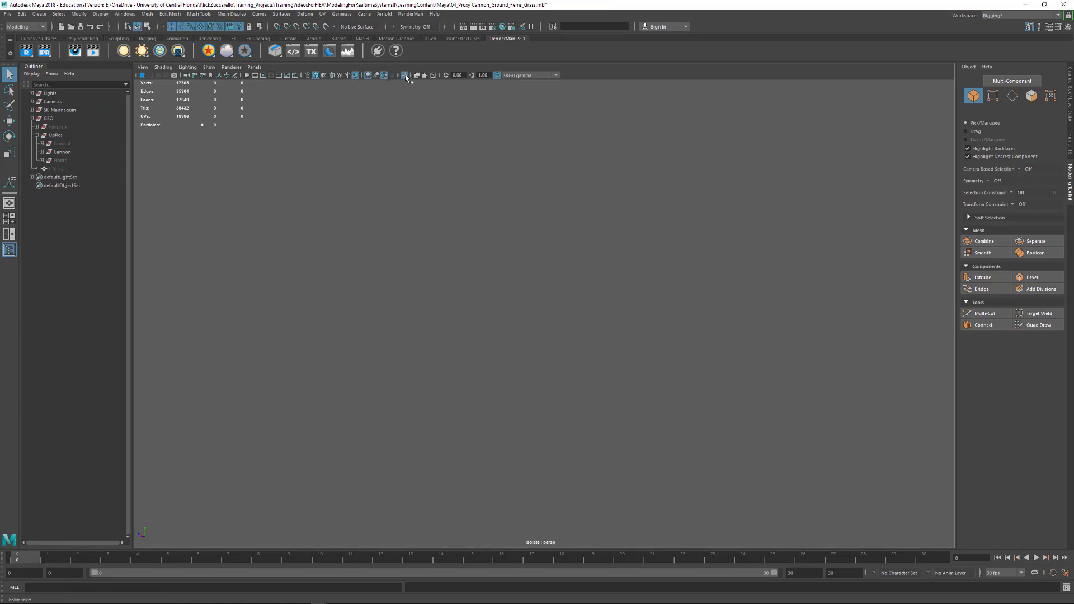
pyautogui.click(404, 75)
pyautogui.keyDown('alt'); pyautogui.moveTo(699, 235); pyautogui.dragTo(641, 271); pyautogui.keyUp('alt')
pyautogui.keyDown('alt'); pyautogui.moveTo(486, 267); pyautogui.dragTo(613, 315, button='right'); pyautogui.keyUp('alt')
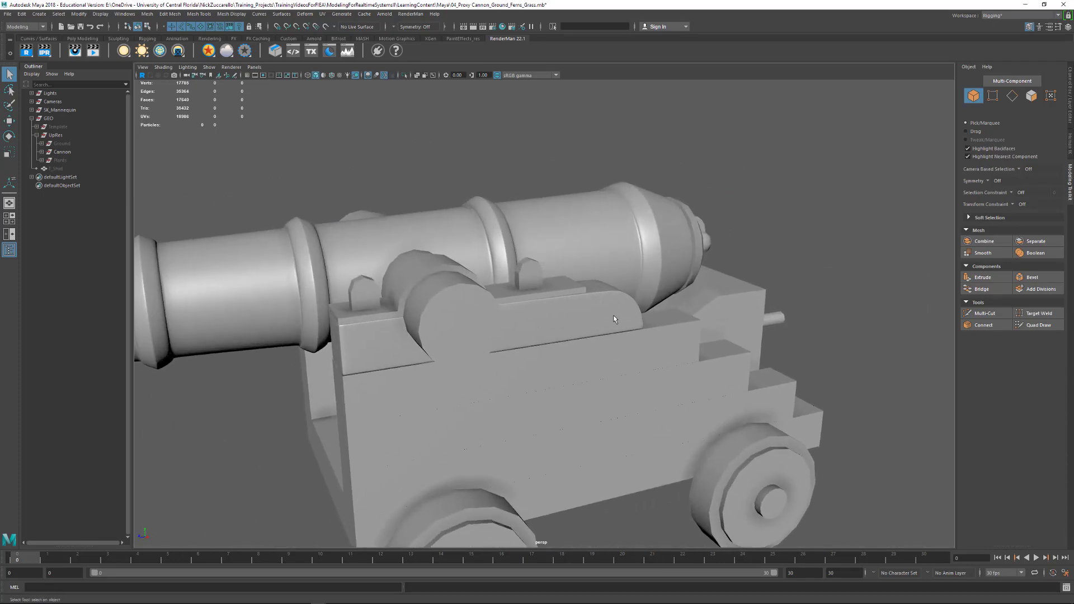
# - Select the finished side block and compare its unsmoothed shape with the smooth mesh preview
pyautogui.keyDown('alt'); pyautogui.moveTo(613, 315); pyautogui.dragTo(600, 314); pyautogui.keyUp('alt')
pyautogui.click(601, 314)
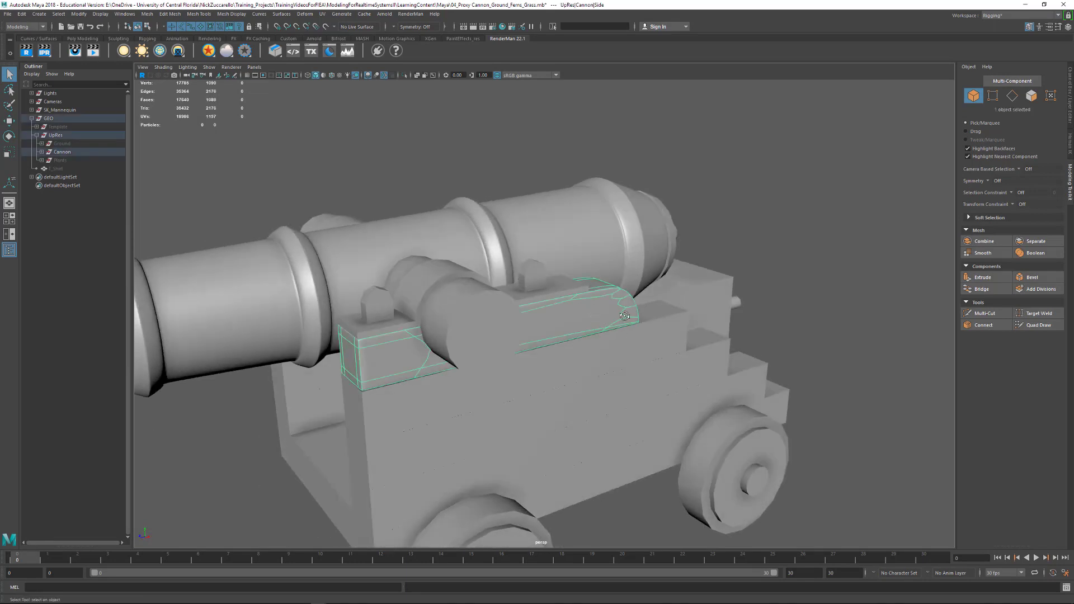
pyautogui.keyDown('alt'); pyautogui.moveTo(624, 316); pyautogui.dragTo(597, 316); pyautogui.keyUp('alt')
pyautogui.press('1')
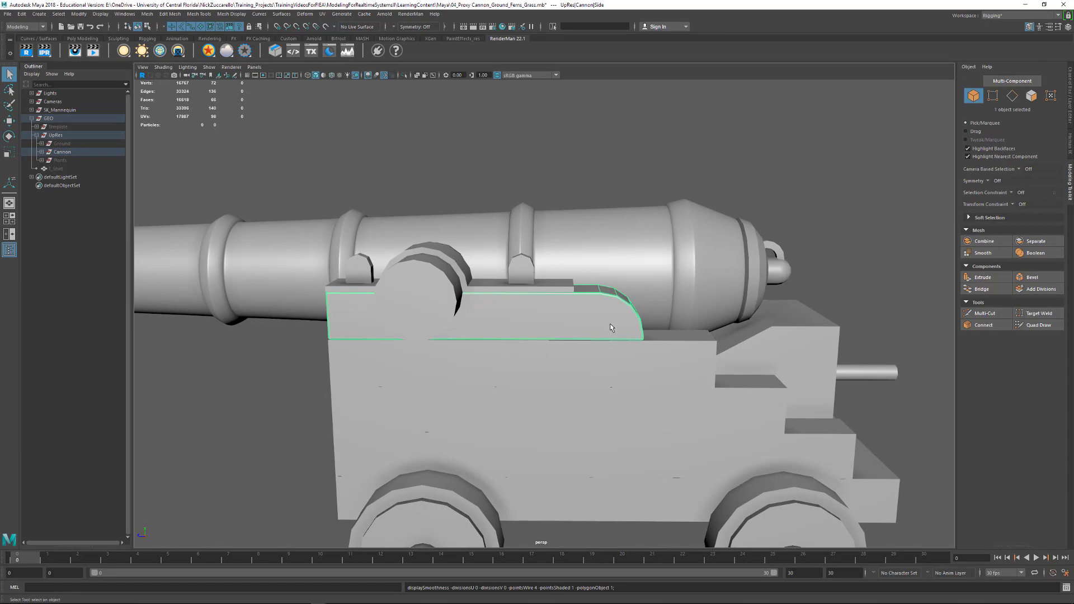
pyautogui.press('3')
pyautogui.keyDown('alt'); pyautogui.moveTo(549, 321); pyautogui.dragTo(576, 355); pyautogui.keyUp('alt')
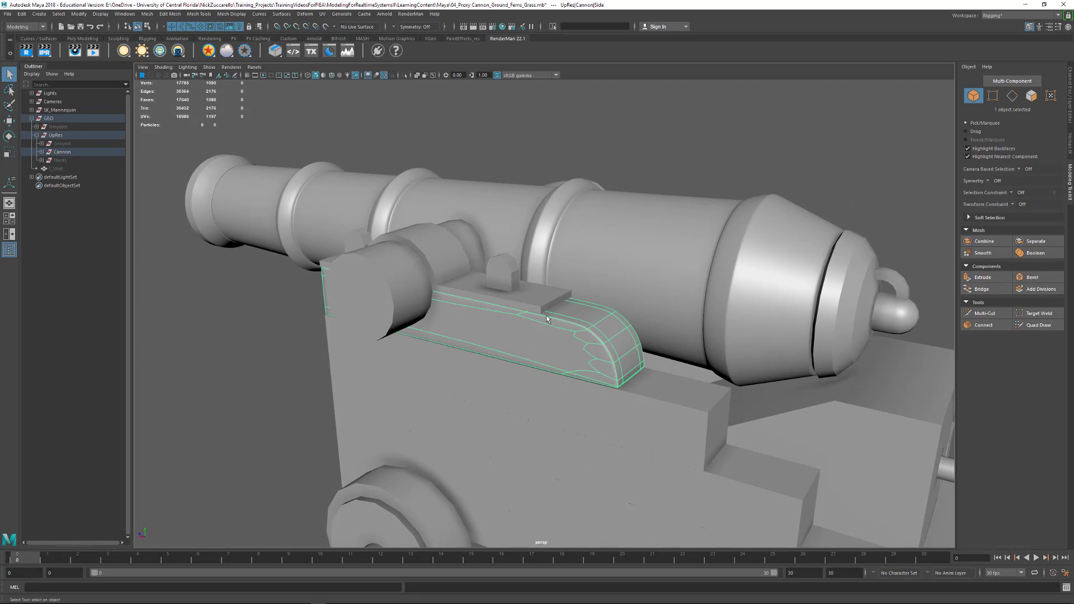
# - Convert the side block's smooth mesh preview to polygons and open the polySmoothFace1 settings
pyautogui.click(78, 14)
pyautogui.moveTo(136, 220)
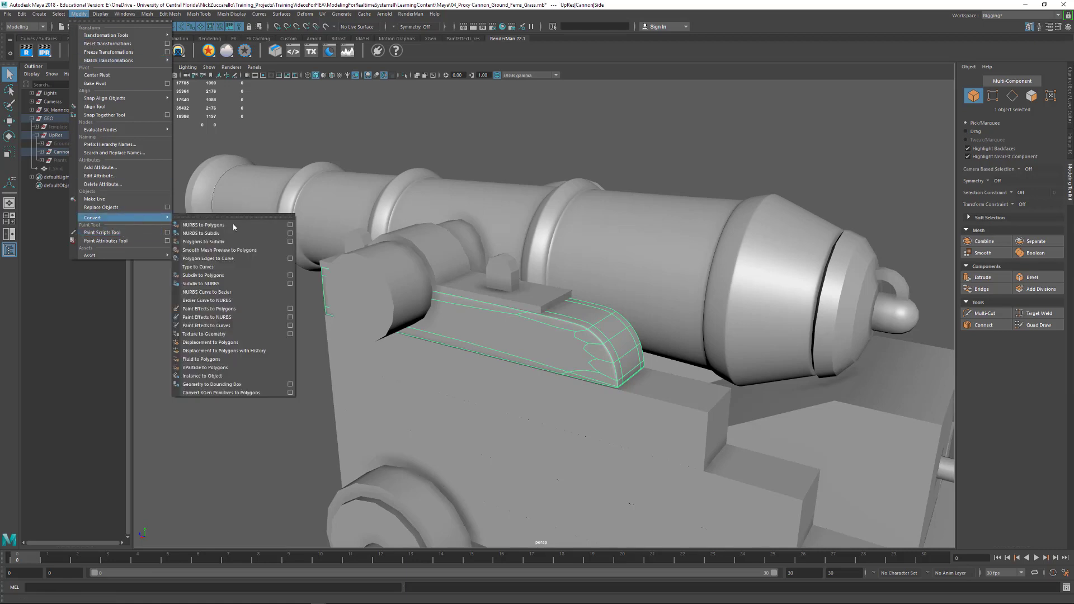
pyautogui.click(250, 250)
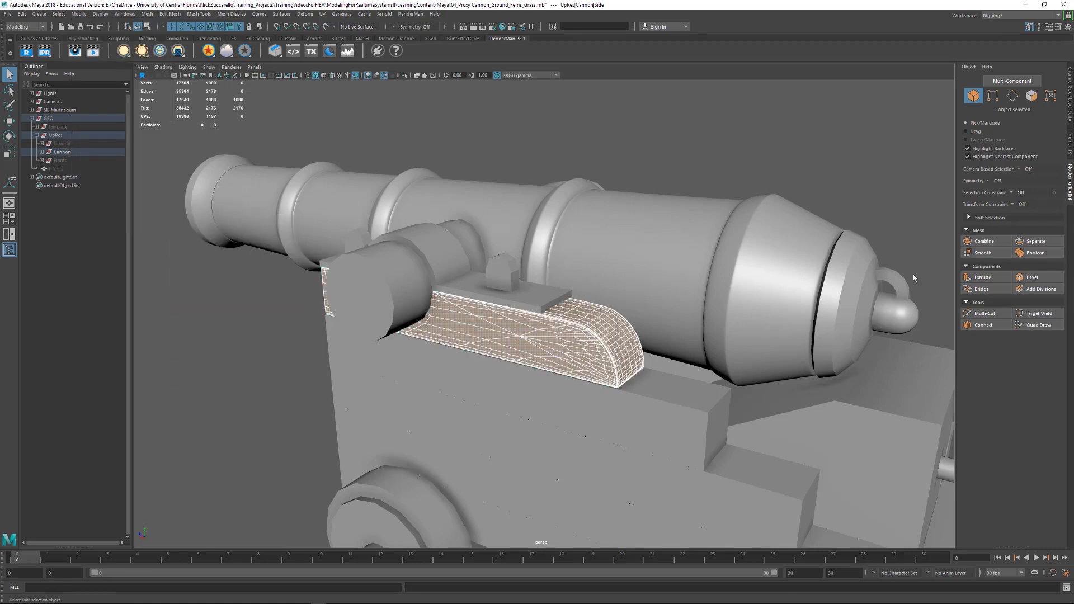
pyautogui.click(1071, 110)
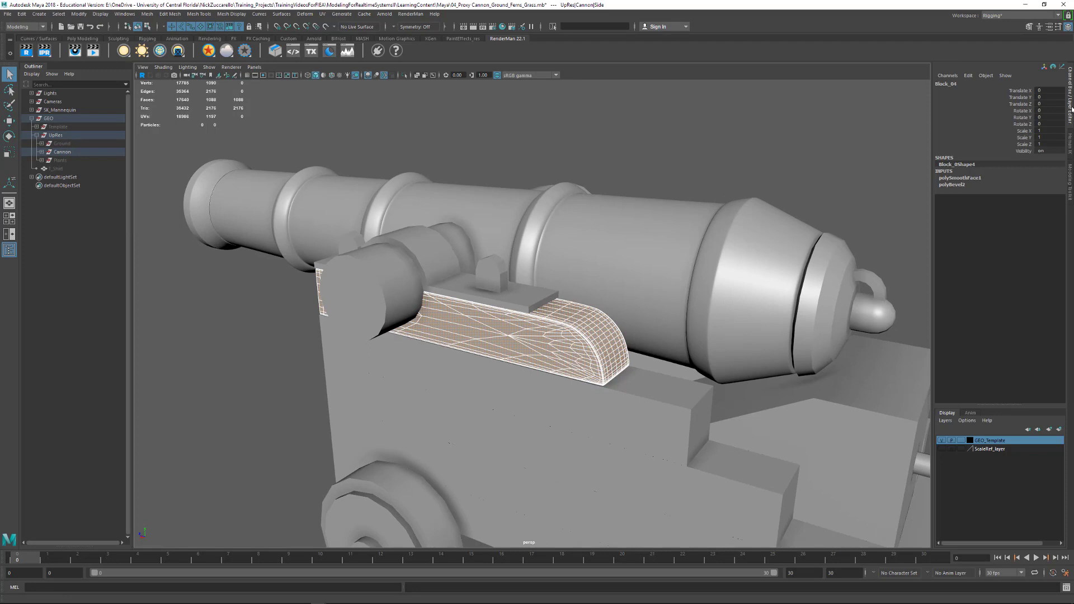
pyautogui.click(1068, 28)
pyautogui.click(1069, 28)
pyautogui.click(960, 178)
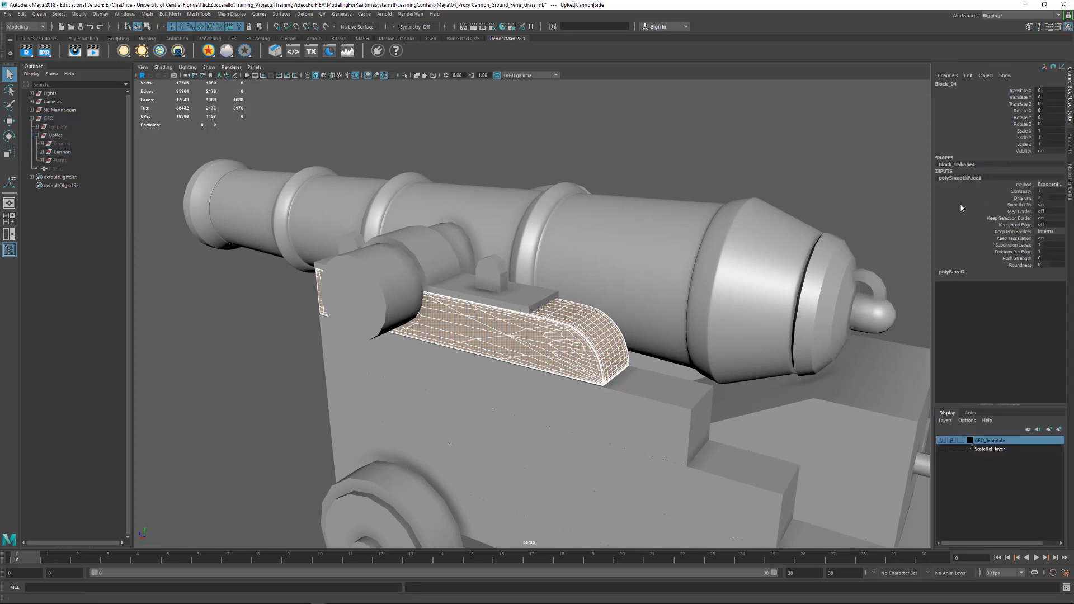
# - Try 0 and 1 smoothing divisions on the converted side block and set Divisions back to 2
pyautogui.click(1044, 198)
pyautogui.press('Return')
pyautogui.click(1049, 197)
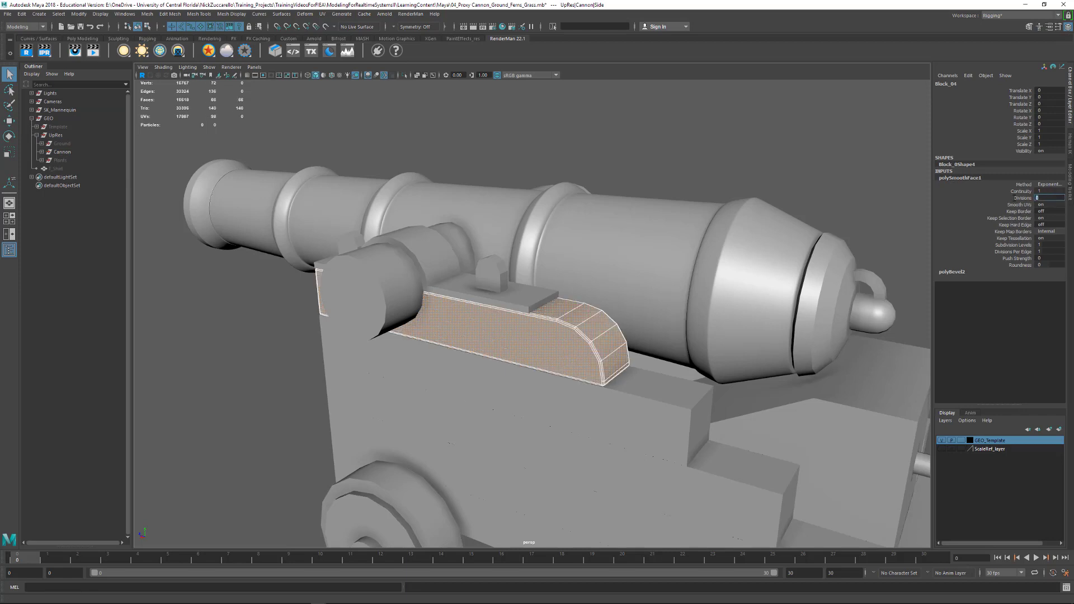
pyautogui.write('1')
pyautogui.press('Return')
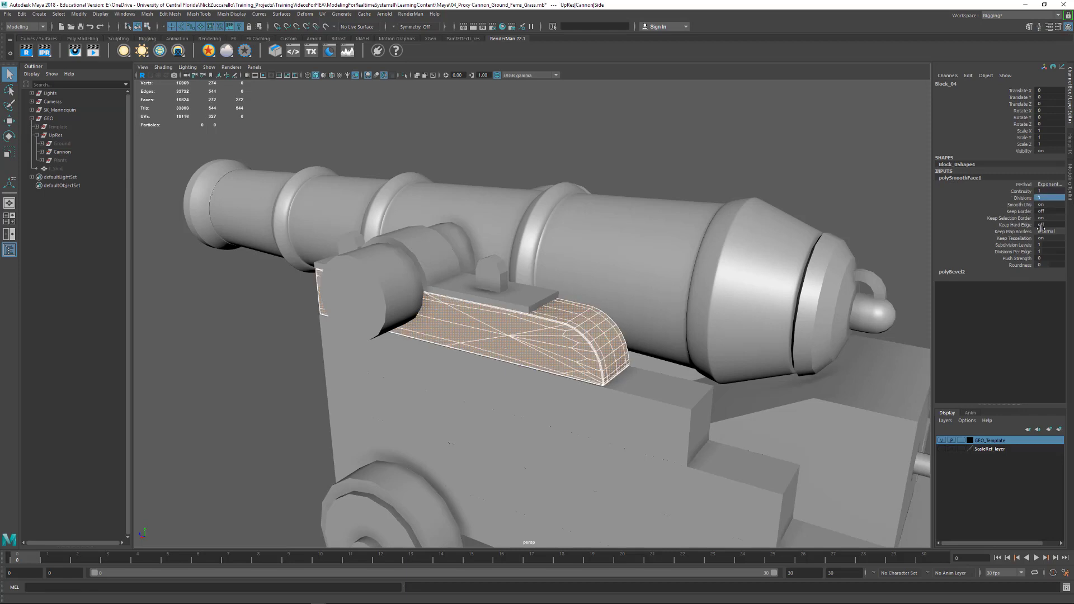
pyautogui.click(1046, 192)
pyautogui.click(1046, 198)
pyautogui.write('2')
pyautogui.press('Return')
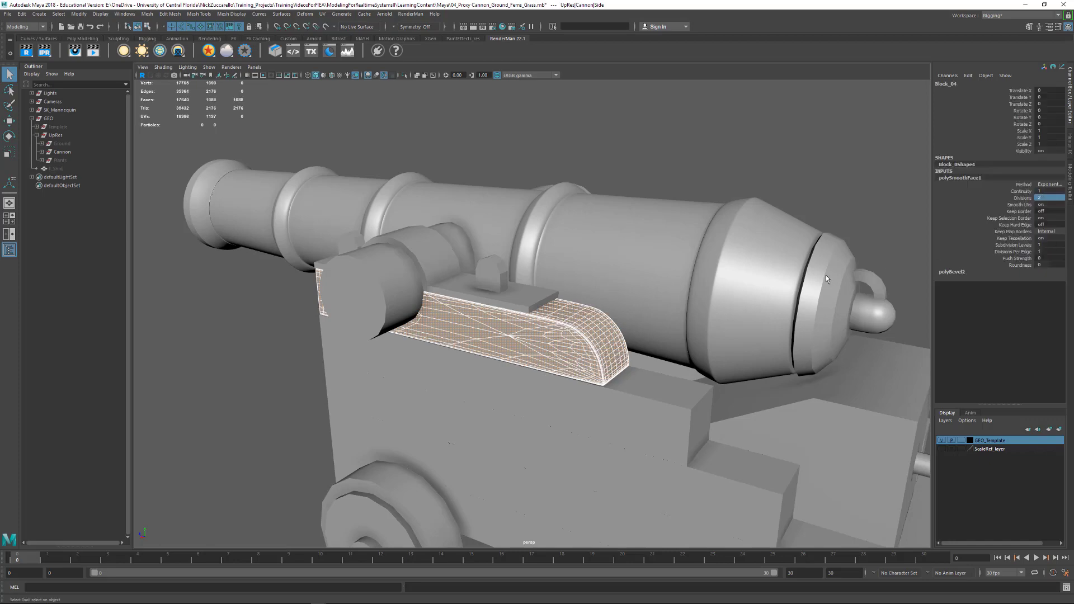
# - Try 3 and 4 smoothing divisions on the side block to compare mesh density, and restore Divisions to 2
pyautogui.keyDown('alt'); pyautogui.moveTo(615, 263); pyautogui.dragTo(817, 276); pyautogui.keyUp('alt')
pyautogui.doubleClick(1041, 198)
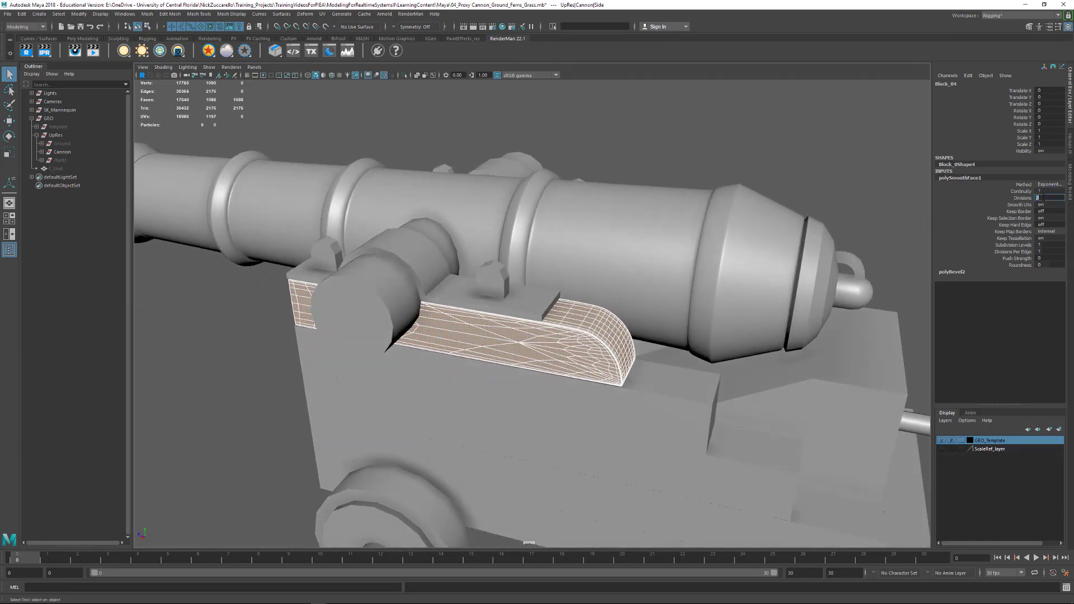
pyautogui.press('Return')
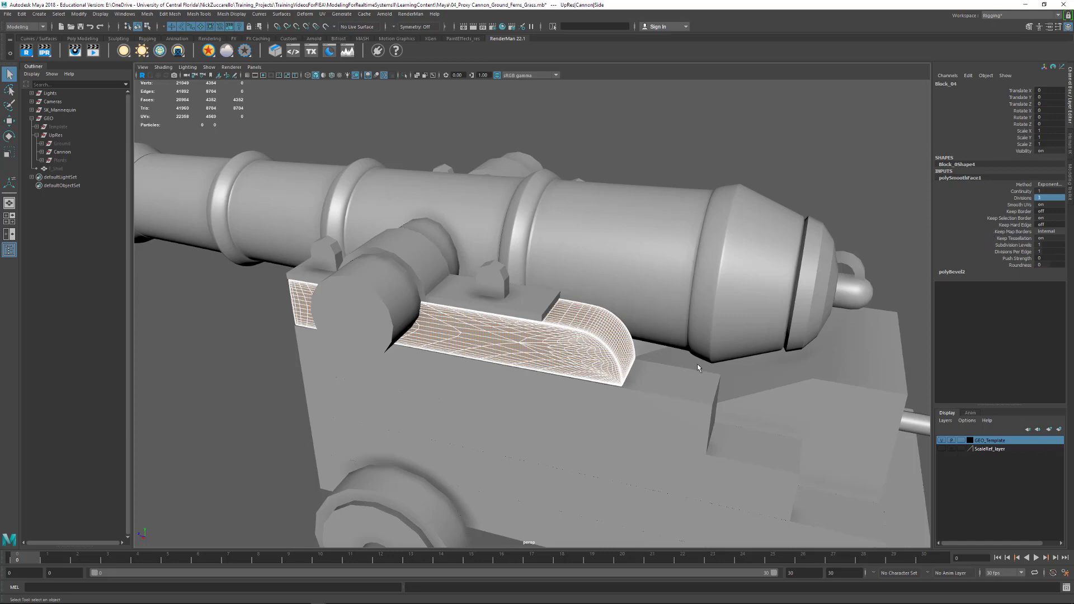
pyautogui.keyDown('alt'); pyautogui.moveTo(697, 364); pyautogui.dragTo(842, 291); pyautogui.keyUp('alt')
pyautogui.doubleClick(1041, 197)
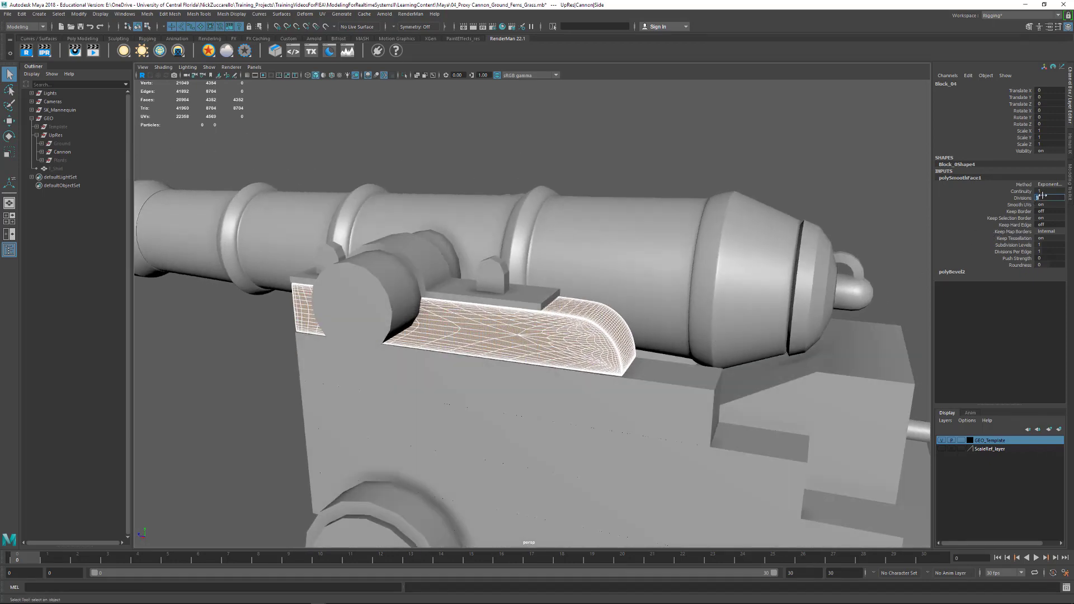
pyautogui.press('Return')
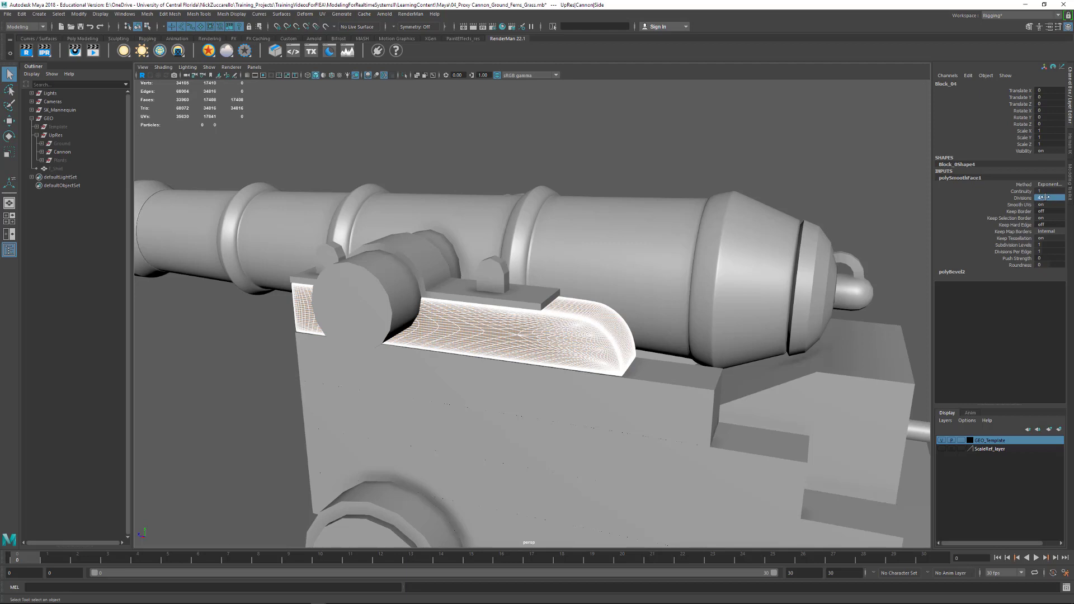
pyautogui.doubleClick(1044, 197)
pyautogui.write('2')
pyautogui.press('Return')
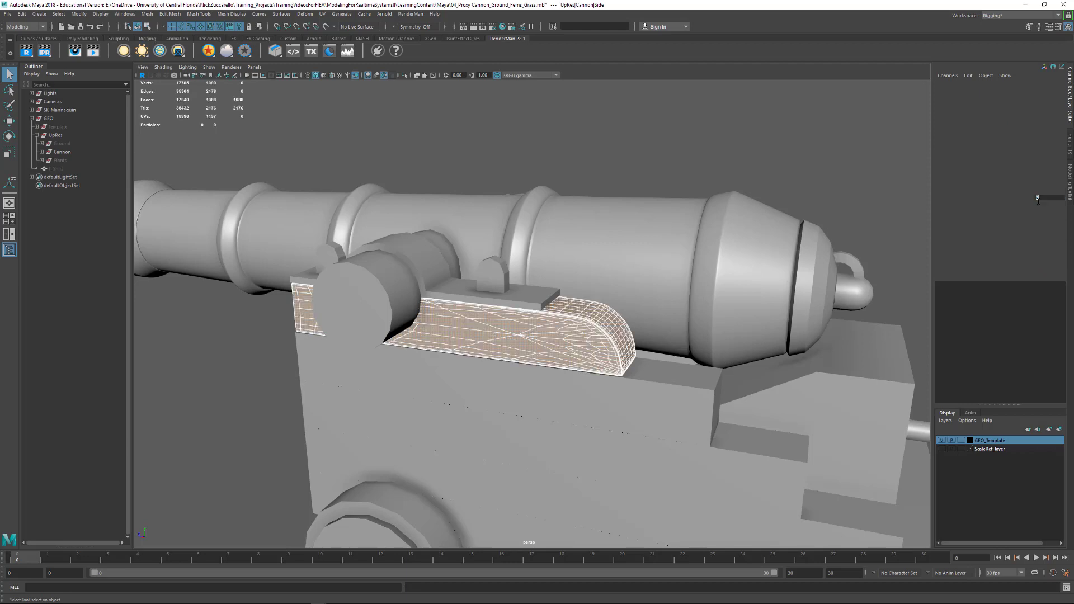
pyautogui.keyDown('alt'); pyautogui.moveTo(736, 339); pyautogui.dragTo(715, 342); pyautogui.keyUp('alt')
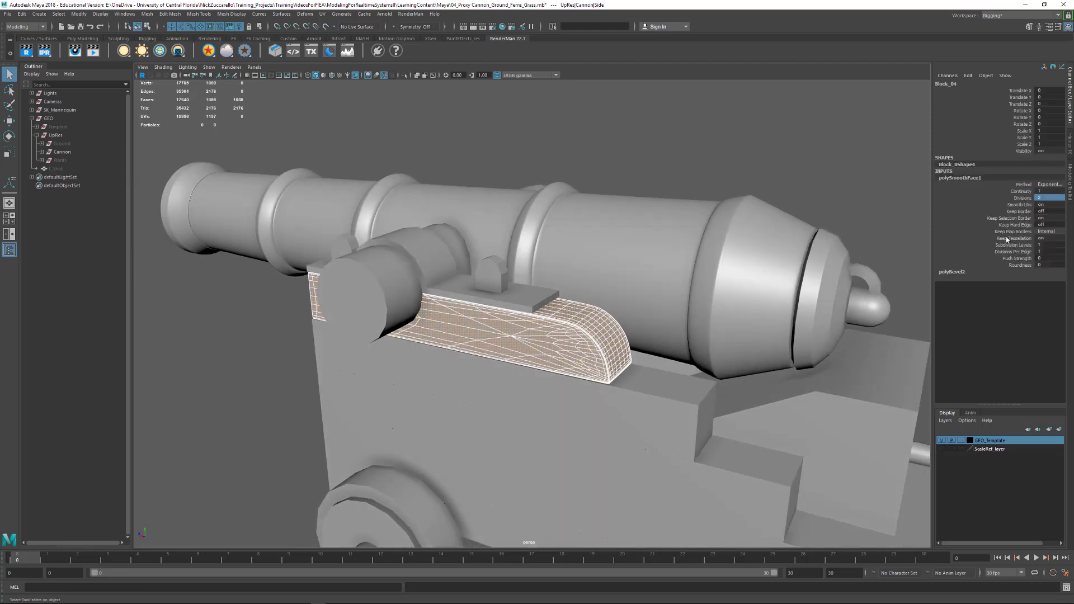
# - Lower the side block's smoothing Divisions to 1 for comparison and return the value to 2
pyautogui.click(1052, 192)
pyautogui.click(1049, 203)
pyautogui.click(1047, 198)
pyautogui.write('1')
pyautogui.press('Return')
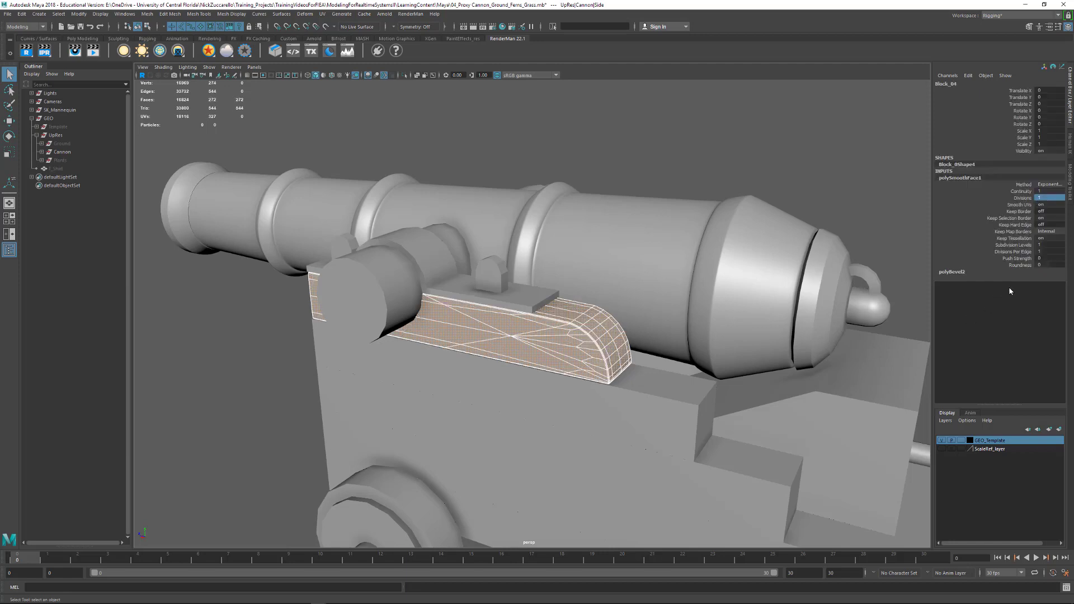
pyautogui.click(1048, 197)
pyautogui.press('Return')
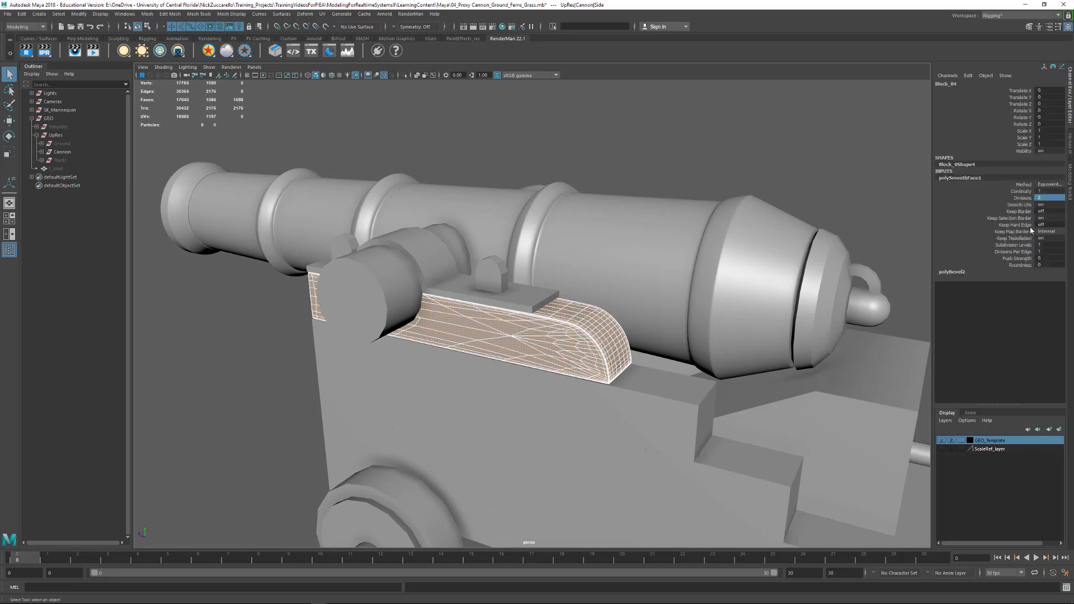
# - Deselect the faces, reselect the side block as an object and examine its converted mesh on the cannon
pyautogui.keyDown('alt'); pyautogui.moveTo(625, 390); pyautogui.dragTo(641, 370); pyautogui.keyUp('alt')
pyautogui.click(576, 173)
pyautogui.keyDown('alt'); pyautogui.moveTo(656, 278); pyautogui.dragTo(628, 292); pyautogui.keyUp('alt')
pyautogui.click(543, 374)
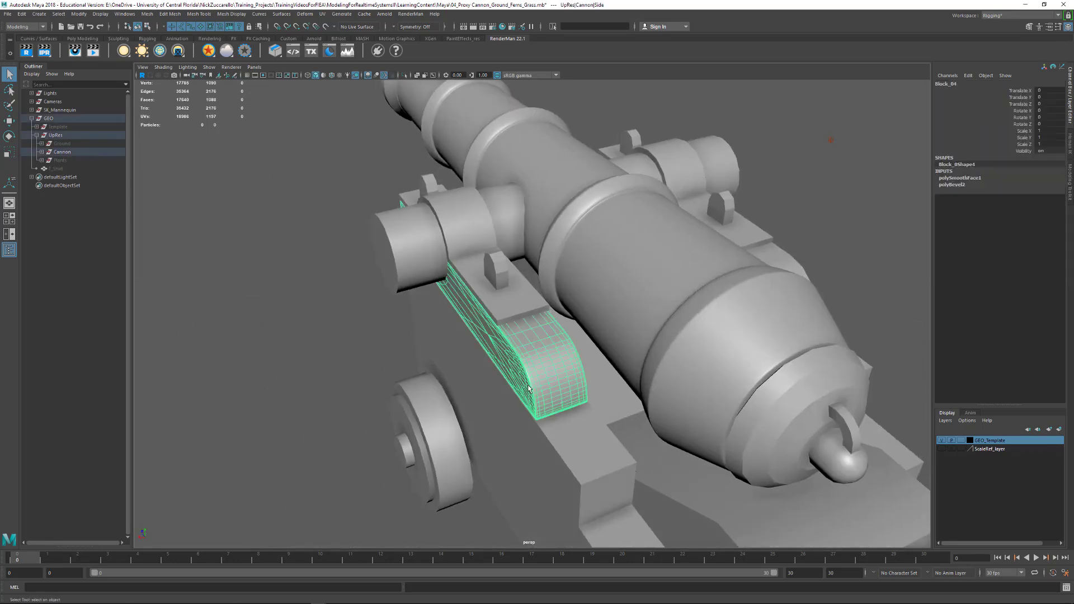
pyautogui.keyDown('alt'); pyautogui.moveTo(543, 374); pyautogui.dragTo(652, 357); pyautogui.keyUp('alt')
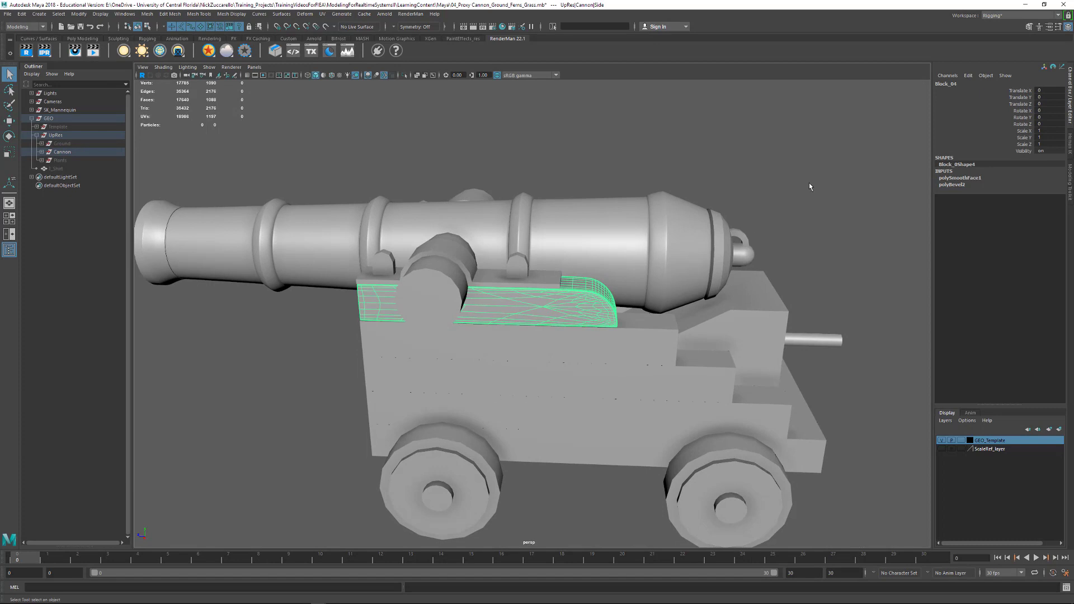
pyautogui.keyDown('alt'); pyautogui.moveTo(708, 181); pyautogui.dragTo(723, 193); pyautogui.keyUp('alt')
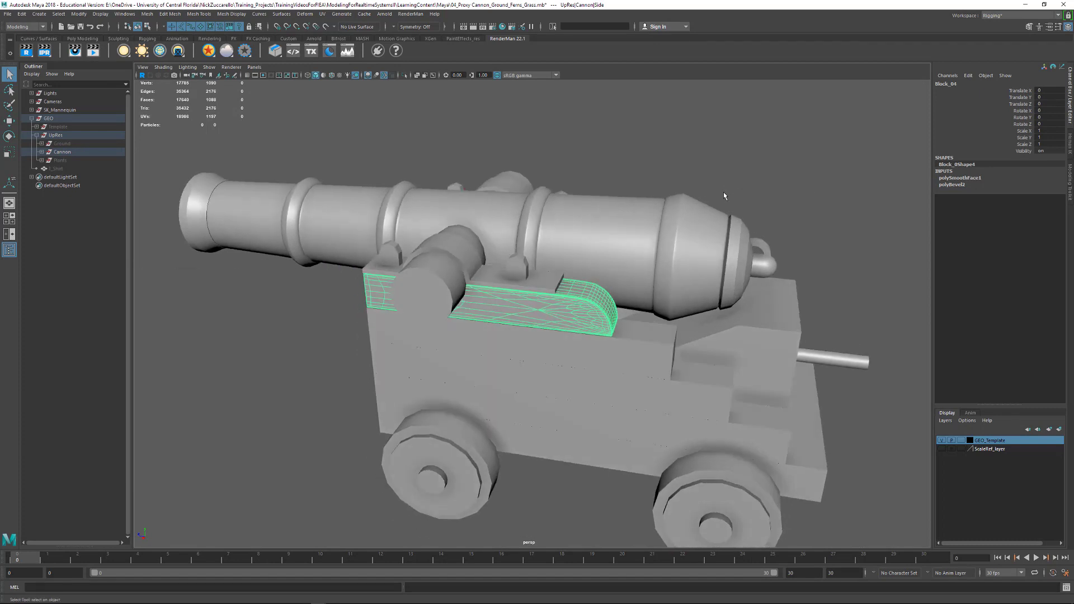
# - Undo the recent selection and smoothing division changes on the side block
pyautogui.hotkey('ctrl', 'z')
pyautogui.hotkey('ctrl', 'z')
pyautogui.hotkey('ctrl', 'z')
pyautogui.hotkey('ctrl', 'z')
pyautogui.hotkey('ctrl', 'z')
pyautogui.hotkey('ctrl', 'z')
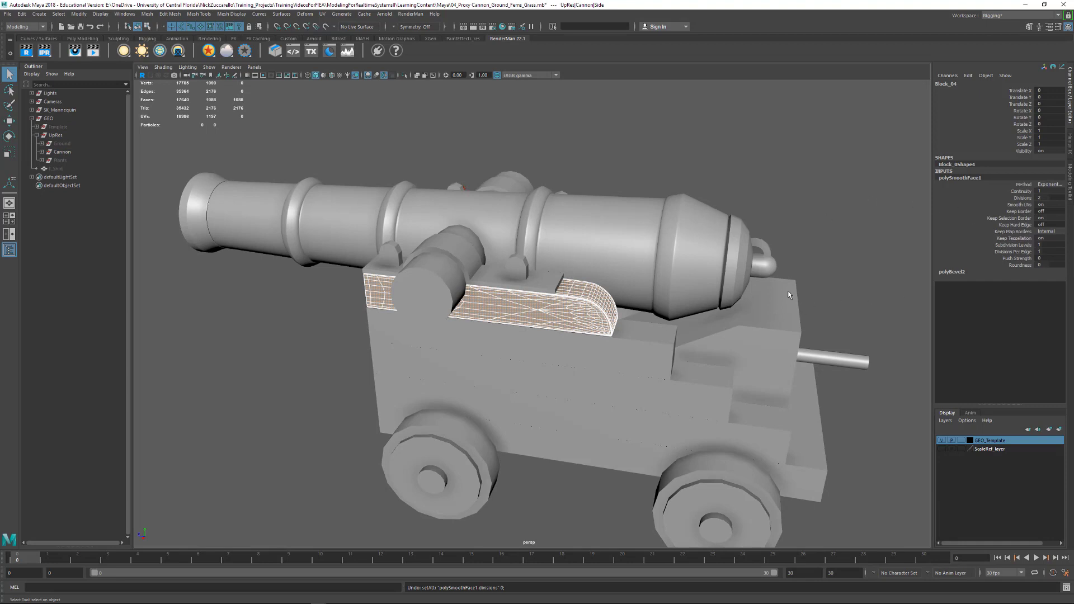
pyautogui.click(1046, 197)
# - Select the matching unbeveled block on the cannon's opposite side and isolate it in the view
pyautogui.click(725, 286)
pyautogui.keyDown('alt'); pyautogui.moveTo(725, 287); pyautogui.dragTo(666, 300); pyautogui.keyUp('alt')
pyautogui.click(699, 370)
pyautogui.keyDown('alt'); pyautogui.moveTo(748, 369); pyautogui.dragTo(551, 226); pyautogui.keyUp('alt')
pyautogui.keyDown('alt'); pyautogui.moveTo(551, 225); pyautogui.dragTo(582, 229, button='right'); pyautogui.keyUp('alt')
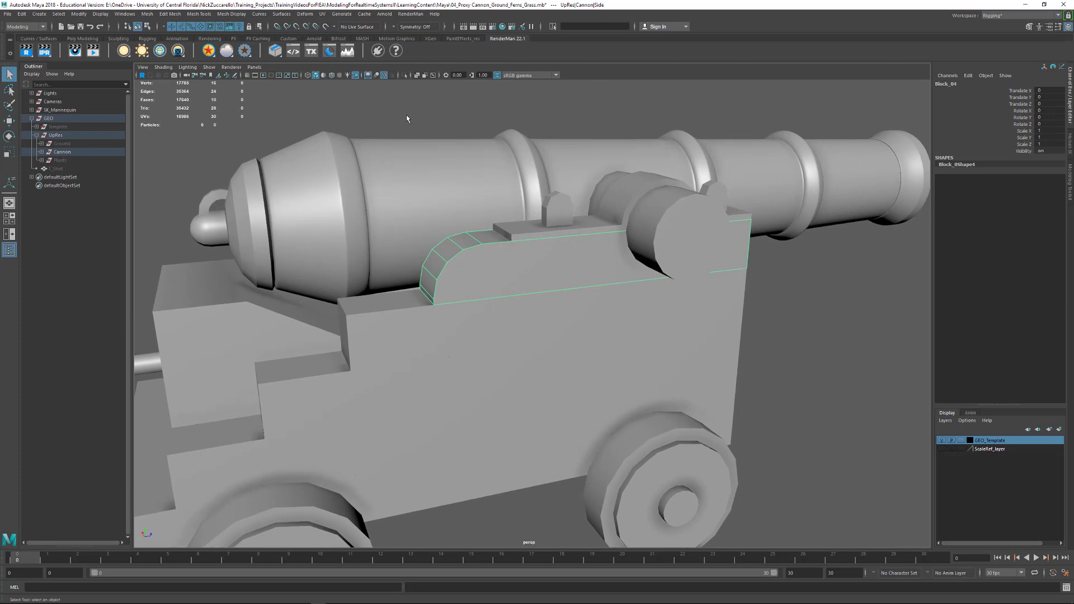
pyautogui.click(404, 74)
pyautogui.keyDown('alt'); pyautogui.moveTo(468, 193); pyautogui.dragTo(642, 302); pyautogui.keyUp('alt')
# - Check the isolated block with the smooth mesh preview on and return it to unsmoothed display
pyautogui.press('3')
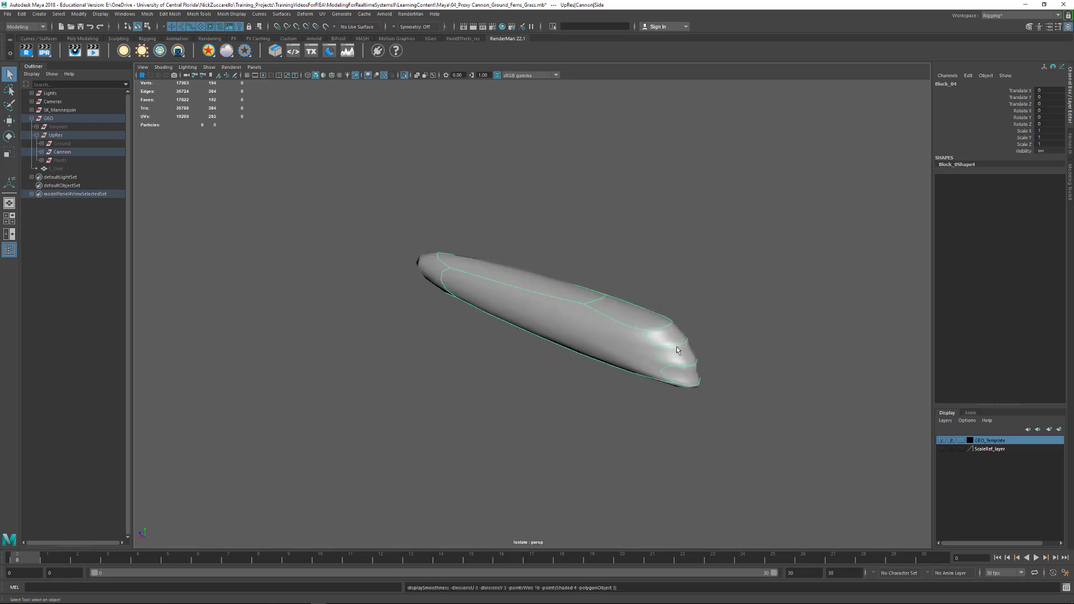
pyautogui.press('1')
pyautogui.keyDown('alt'); pyautogui.moveTo(814, 303); pyautogui.dragTo(579, 308); pyautogui.keyUp('alt')
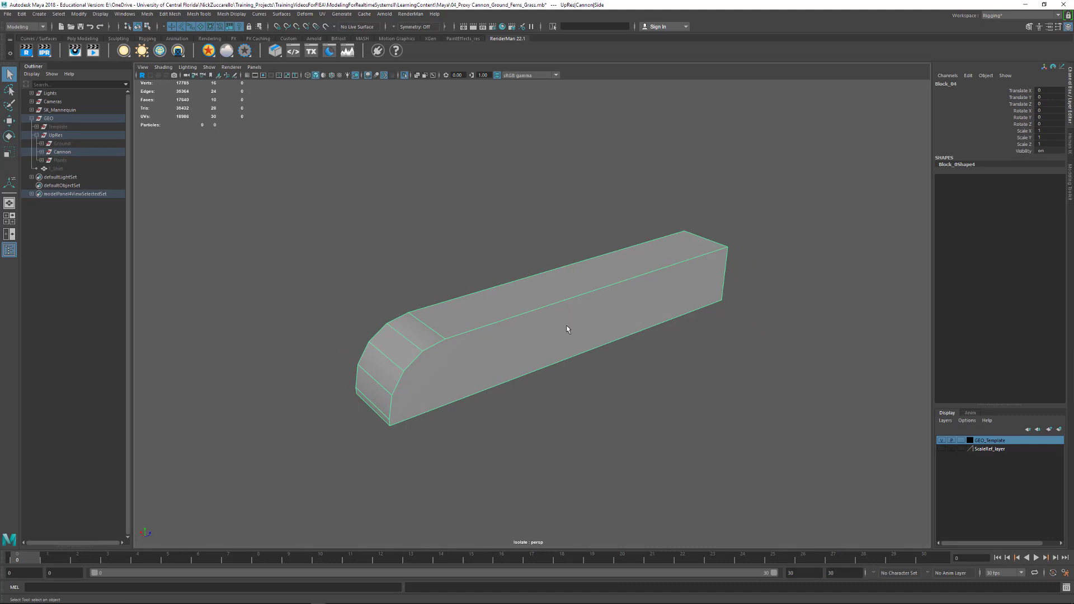
# - Switch to edge selection, select the block's long upper side edge and adjoining short curve edge, and bring up the edge commands
pyautogui.press('F10')
pyautogui.moveTo(542, 336); pyautogui.dragTo(546, 311, button='right')
pyautogui.click(503, 323)
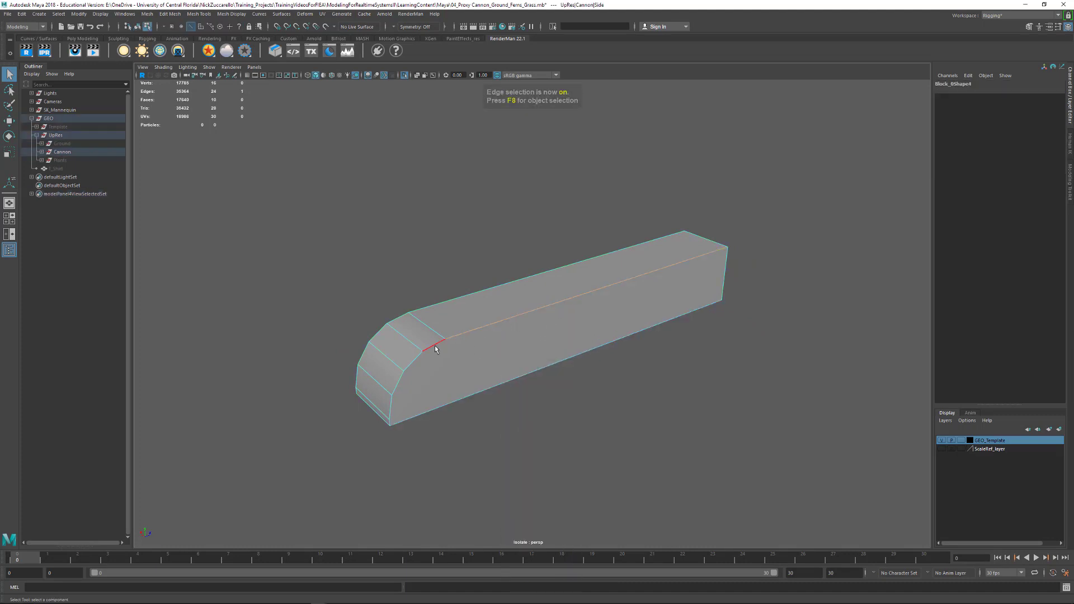
pyautogui.keyDown('shift'); pyautogui.click(433, 350); pyautogui.keyUp('shift')
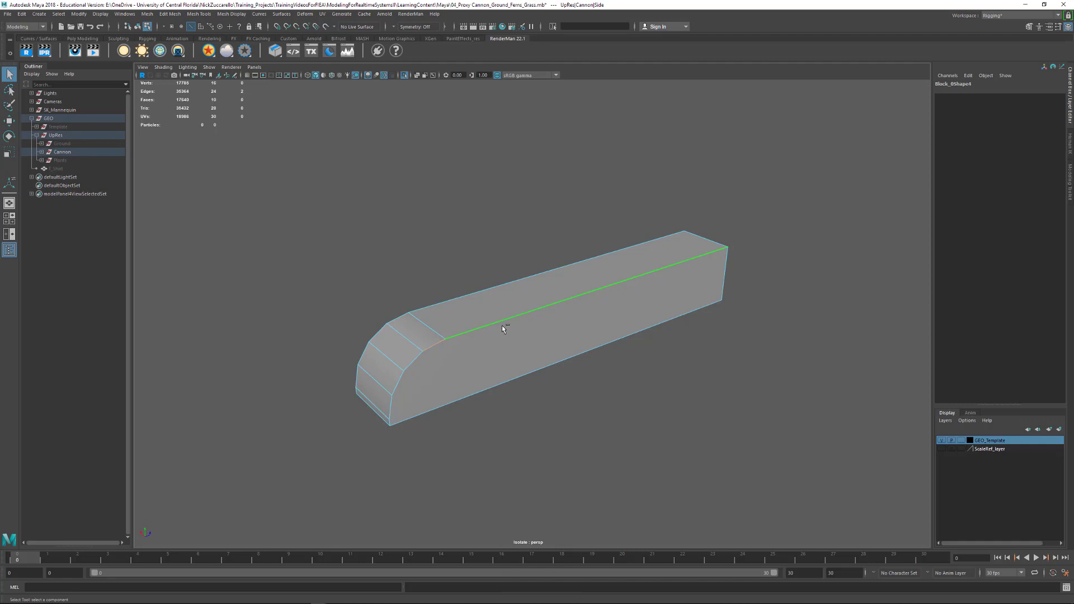
pyautogui.keyDown('shift'); pyautogui.moveTo(503, 326); pyautogui.dragTo(503, 326, button='right'); pyautogui.keyUp('shift')
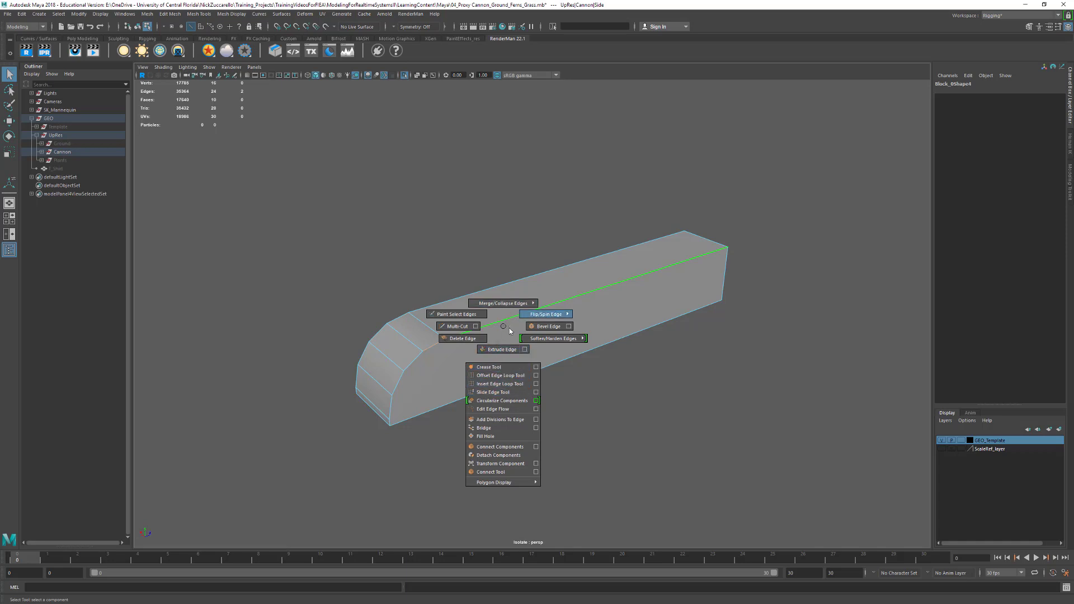
# - With the Crease tool, add the block's near-side curve edges, underside edges and square-end edges to the selection
pyautogui.click(503, 368)
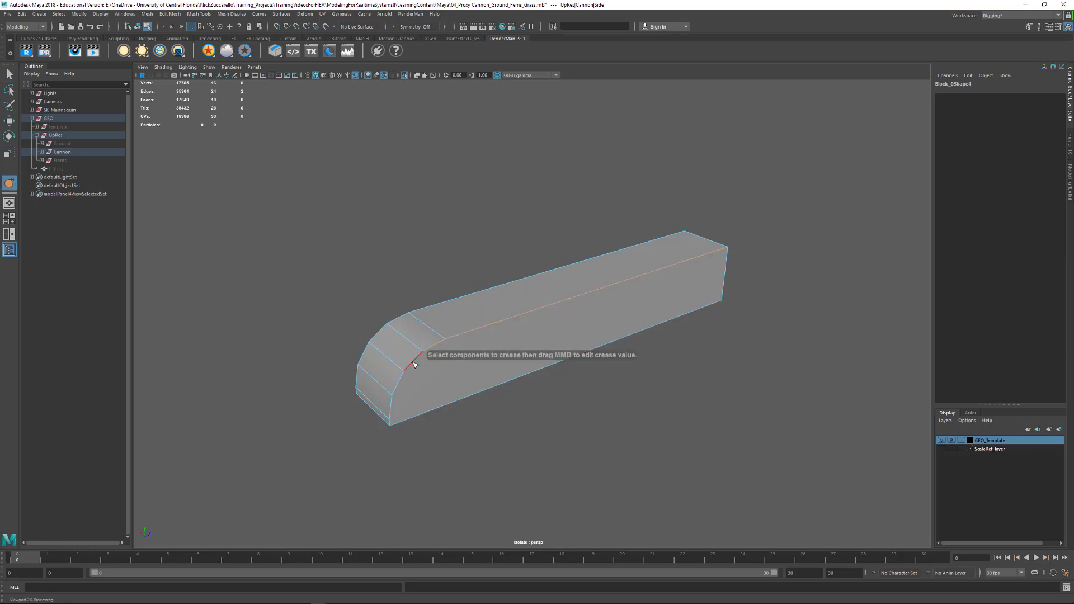
pyautogui.keyDown('shift'); pyautogui.click(413, 362); pyautogui.keyUp('shift')
pyautogui.keyDown('shift'); pyautogui.click(401, 384); pyautogui.keyUp('shift')
pyautogui.keyDown('shift'); pyautogui.click(394, 408); pyautogui.keyUp('shift')
pyautogui.keyDown('alt'); pyautogui.moveTo(410, 434); pyautogui.dragTo(607, 321); pyautogui.keyUp('alt')
pyautogui.keyDown('shift'); pyautogui.click(642, 293); pyautogui.keyUp('shift')
pyautogui.keyDown('shift'); pyautogui.click(617, 258); pyautogui.keyUp('shift')
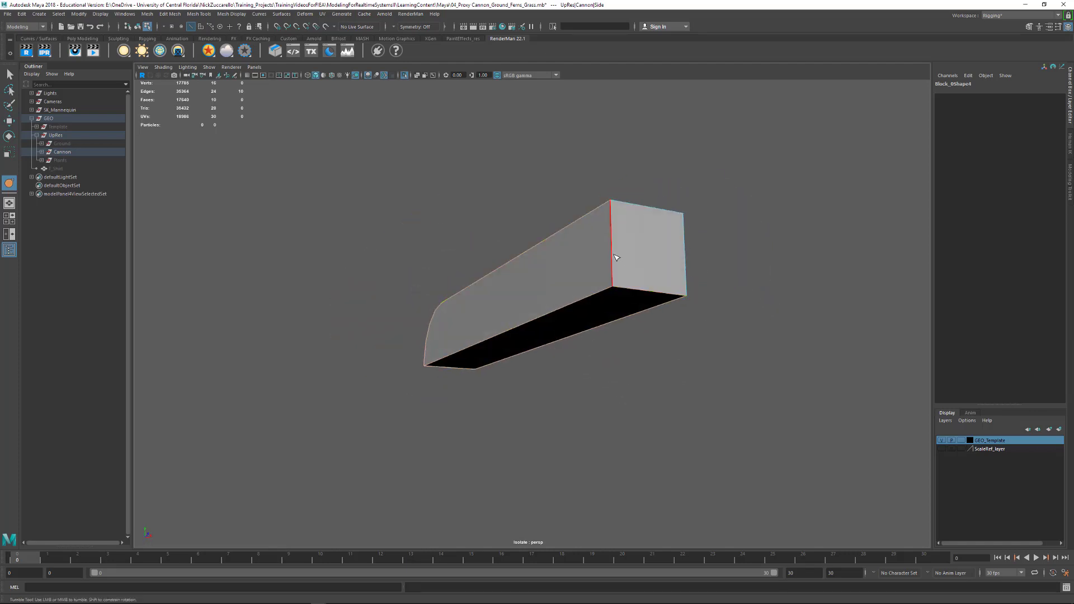
pyautogui.keyDown('shift'); pyautogui.click(682, 253); pyautogui.keyUp('shift')
pyautogui.keyDown('shift'); pyautogui.click(678, 213); pyautogui.keyUp('shift')
# - Add the rest of the block's opposite outline to the crease selection, including the edges along its rounded corner
pyautogui.keyDown('alt'); pyautogui.moveTo(678, 213); pyautogui.dragTo(616, 336); pyautogui.keyUp('alt')
pyautogui.keyDown('shift'); pyautogui.click(603, 326); pyautogui.keyUp('shift')
pyautogui.keyDown('alt'); pyautogui.moveTo(653, 367); pyautogui.dragTo(641, 364); pyautogui.keyUp('alt')
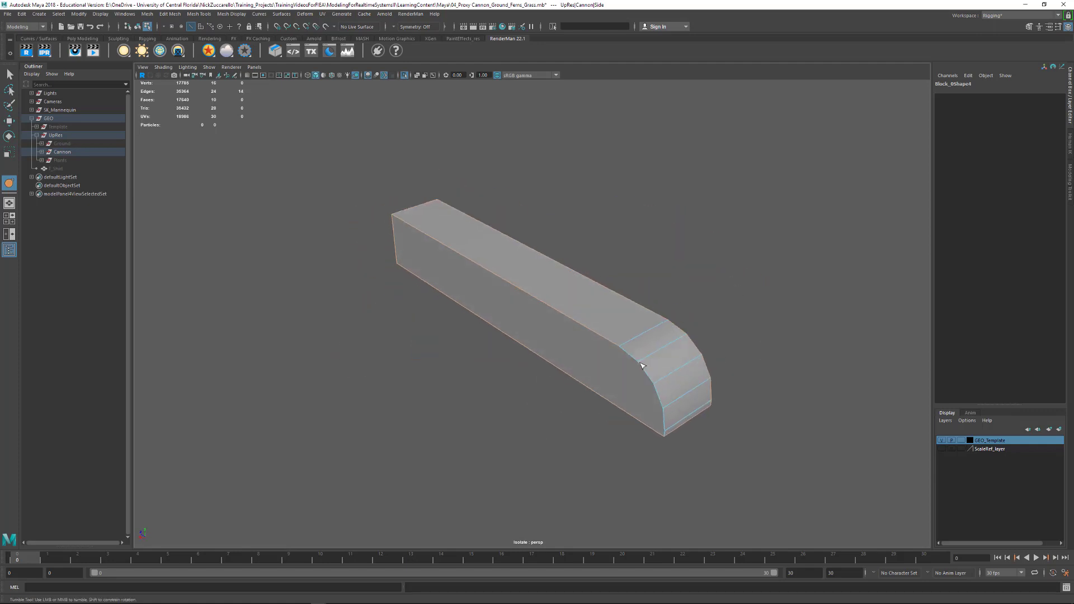
pyautogui.keyDown('shift'); pyautogui.click(633, 357); pyautogui.keyUp('shift')
pyautogui.keyDown('shift'); pyautogui.click(646, 376); pyautogui.keyUp('shift')
pyautogui.keyDown('shift'); pyautogui.click(658, 394); pyautogui.keyUp('shift')
# - Turn on the smooth mesh preview, crease the selected outline edges until they are sharp, and leave the Crease tool
pyautogui.keyDown('alt'); pyautogui.moveTo(701, 451); pyautogui.dragTo(582, 417); pyautogui.keyUp('alt')
pyautogui.press('3')
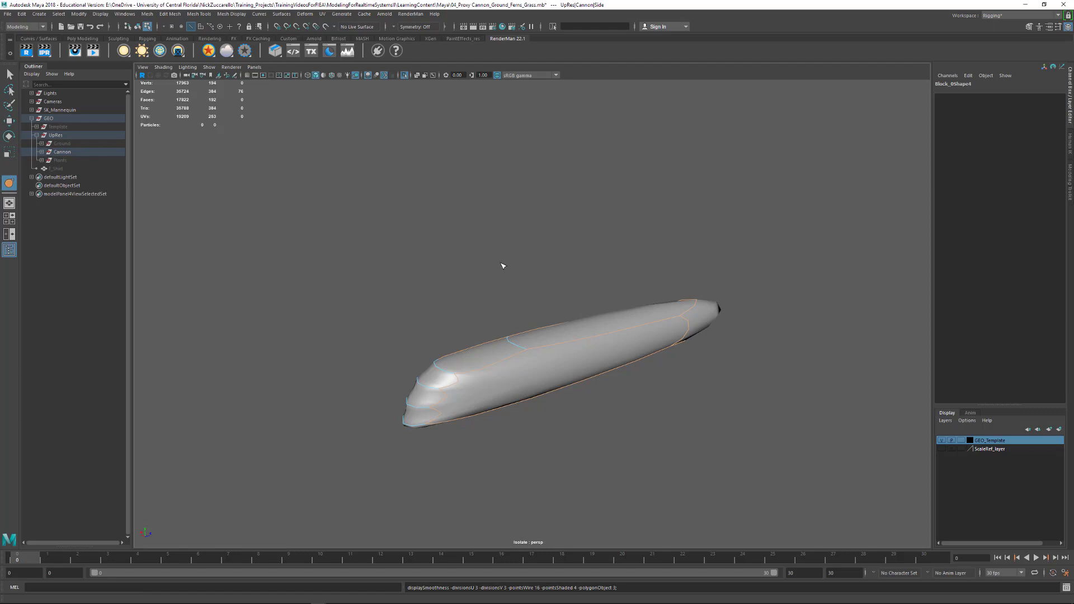
pyautogui.moveTo(496, 274); pyautogui.dragTo(753, 274, button='middle')
pyautogui.keyDown('alt'); pyautogui.moveTo(438, 323); pyautogui.dragTo(417, 307); pyautogui.keyUp('alt')
pyautogui.click(10, 75)
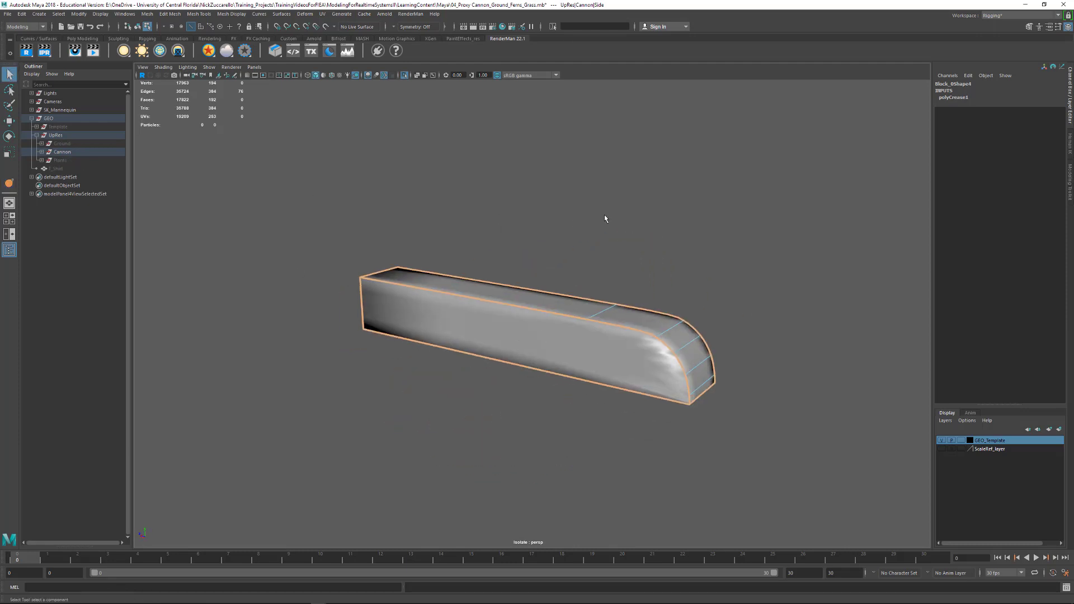
# - Select the creased block as an object and convert its smooth mesh preview to polygons
pyautogui.keyDown('alt'); pyautogui.moveTo(702, 250); pyautogui.dragTo(518, 394); pyautogui.keyUp('alt')
pyautogui.click(666, 459)
pyautogui.click(574, 428)
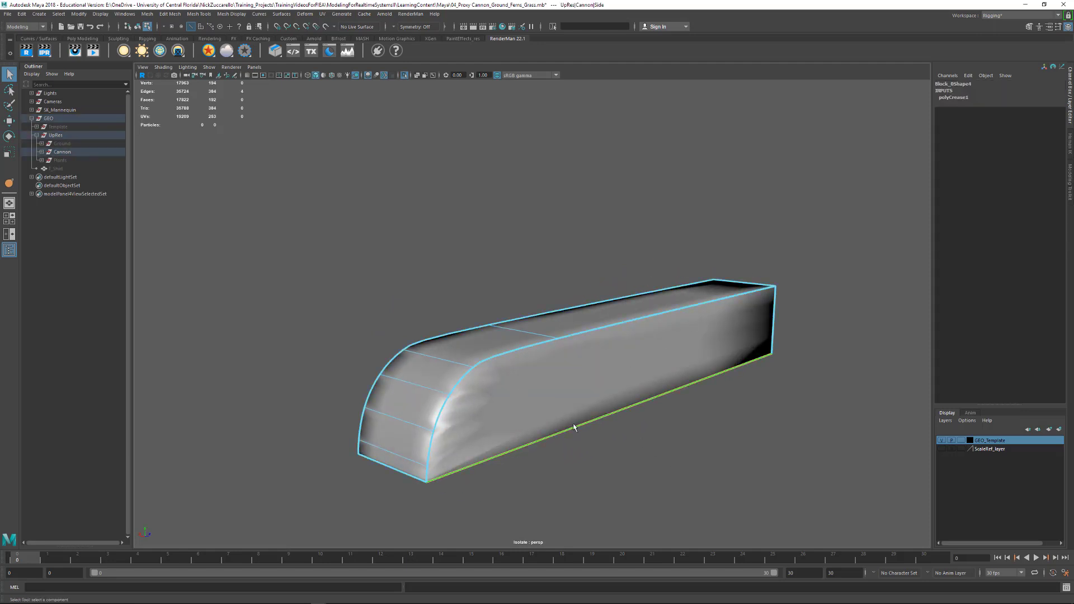
pyautogui.press('F8')
pyautogui.click(649, 457)
pyautogui.click(496, 405)
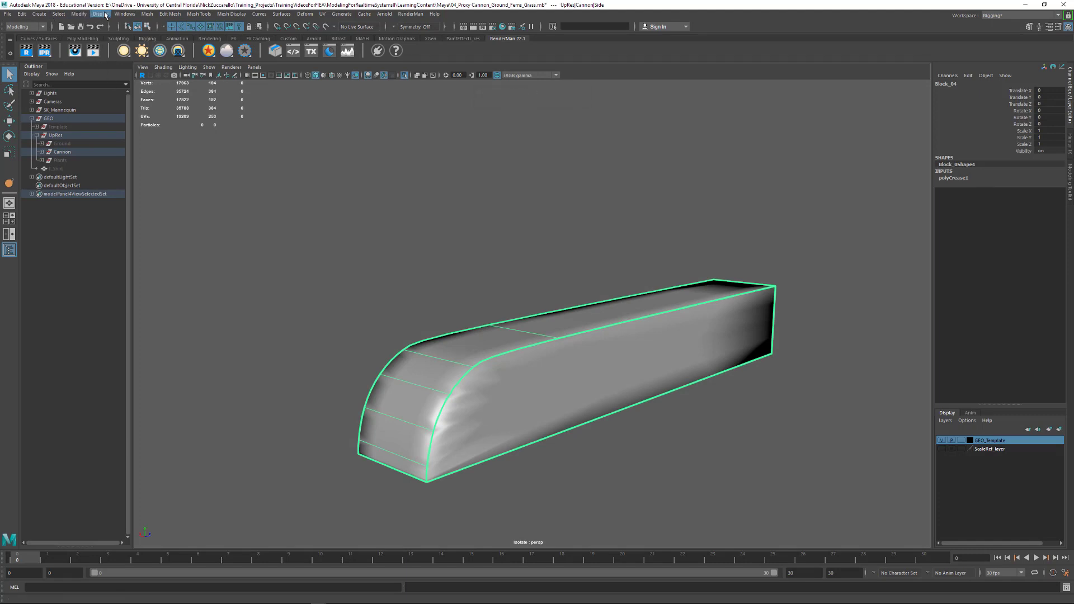
pyautogui.click(79, 14)
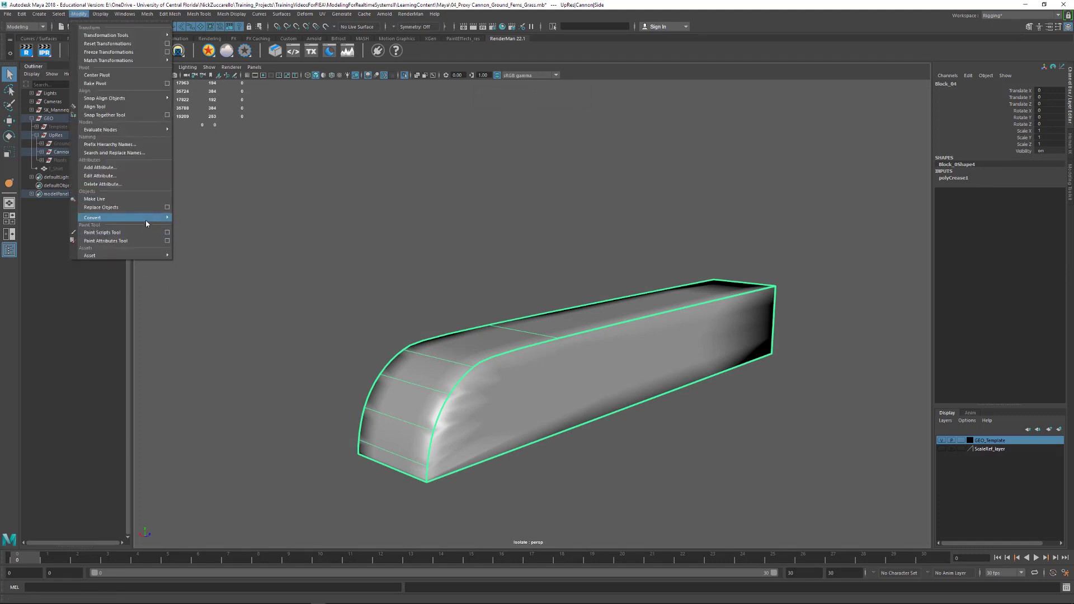
pyautogui.moveTo(145, 219)
pyautogui.click(253, 252)
pyautogui.click(361, 251)
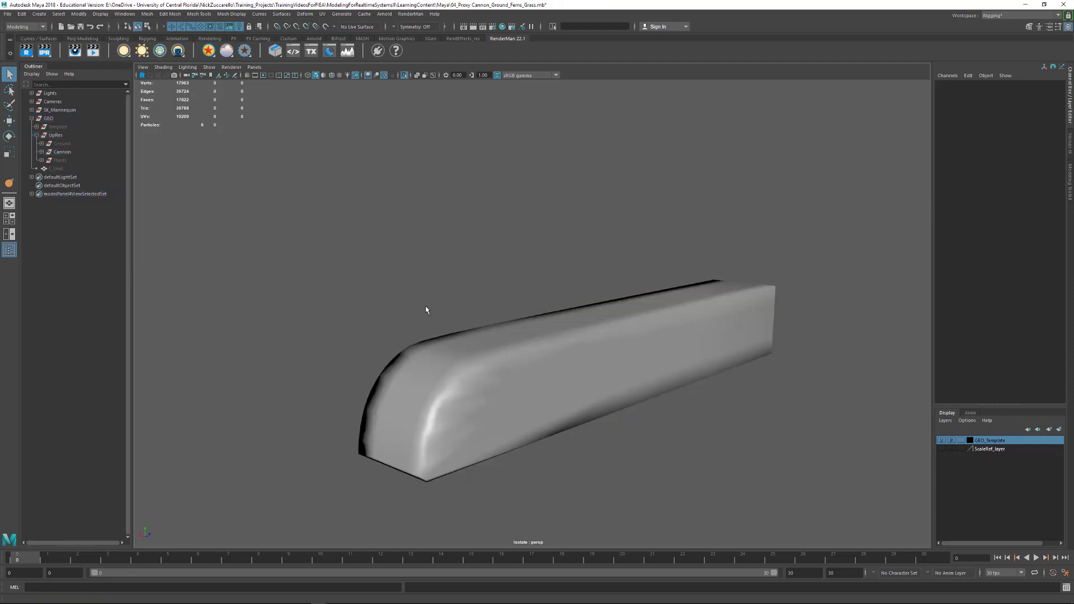
# - Apply Soften Edge to the converted block and check its shading from the rounded end
pyautogui.keyDown('alt'); pyautogui.moveTo(427, 309); pyautogui.dragTo(730, 335); pyautogui.keyUp('alt')
pyautogui.click(602, 345)
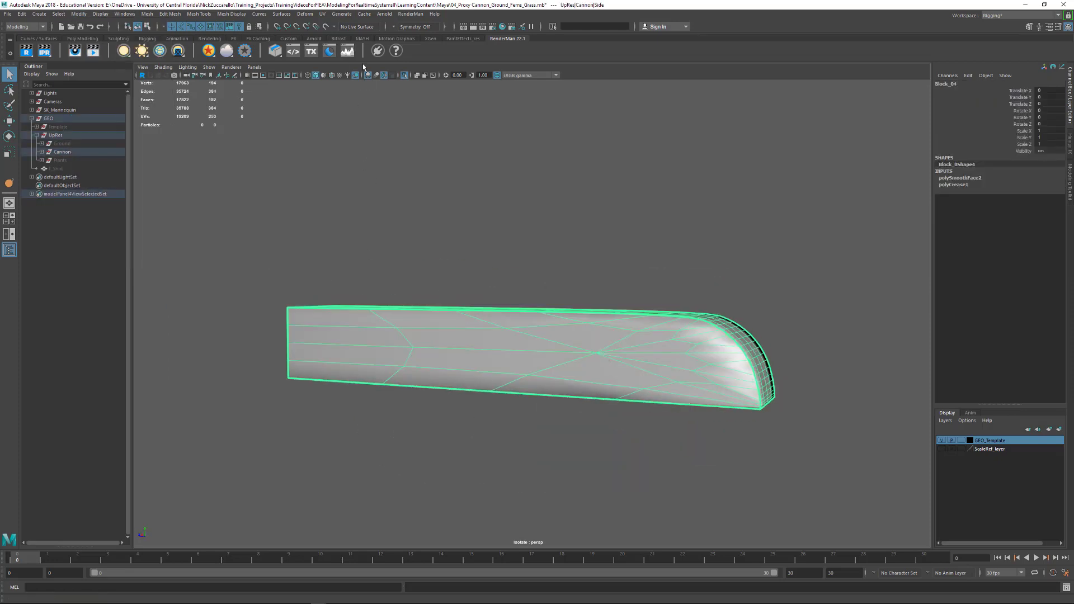
pyautogui.click(241, 15)
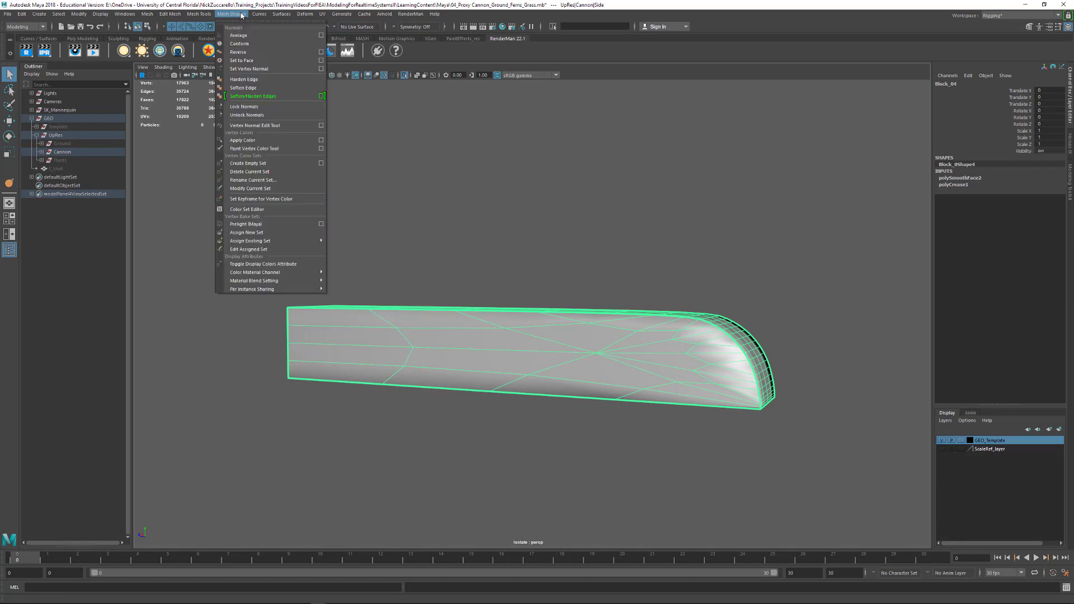
pyautogui.click(255, 88)
pyautogui.click(624, 253)
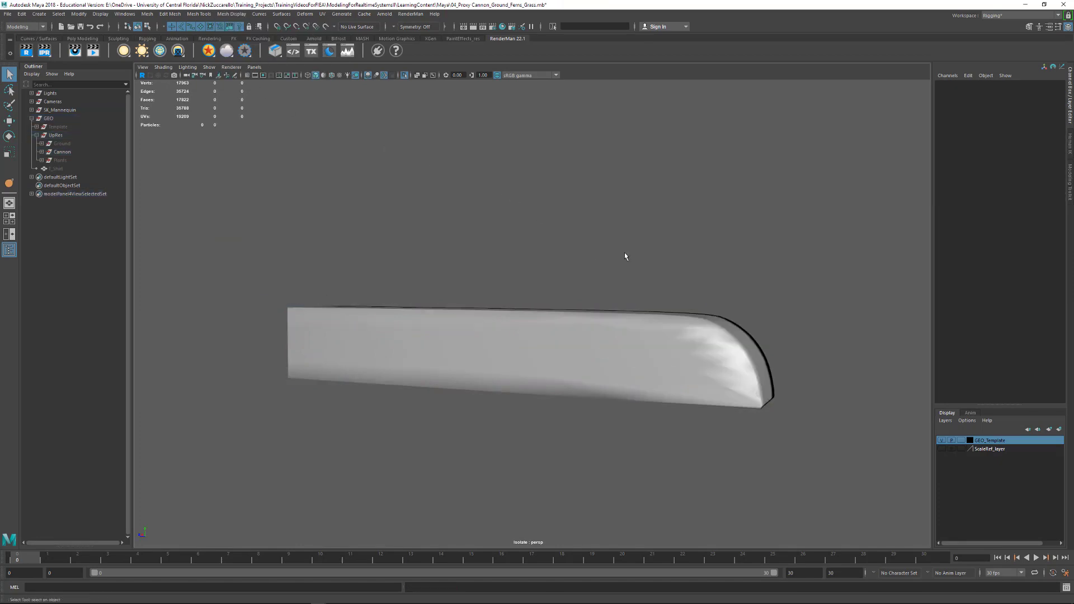
pyautogui.keyDown('alt'); pyautogui.moveTo(625, 253); pyautogui.dragTo(573, 276); pyautogui.keyUp('alt')
pyautogui.click(586, 338)
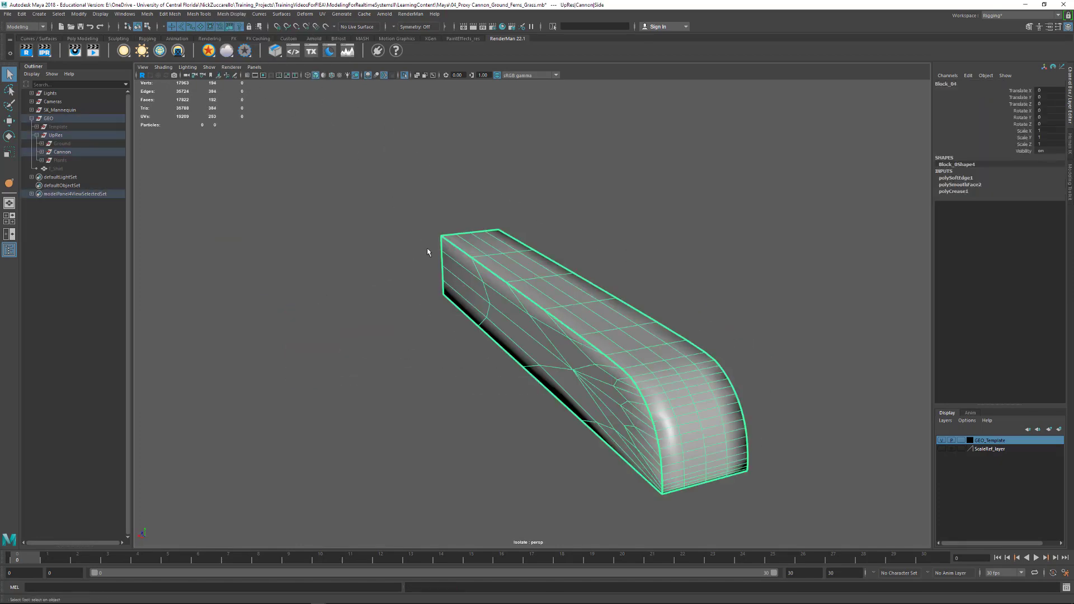
# - Apply Soften/Harden Edges to the block by angle, set to 30, and check the shading
pyautogui.keyDown('alt'); pyautogui.moveTo(428, 253); pyautogui.dragTo(460, 235); pyautogui.keyUp('alt')
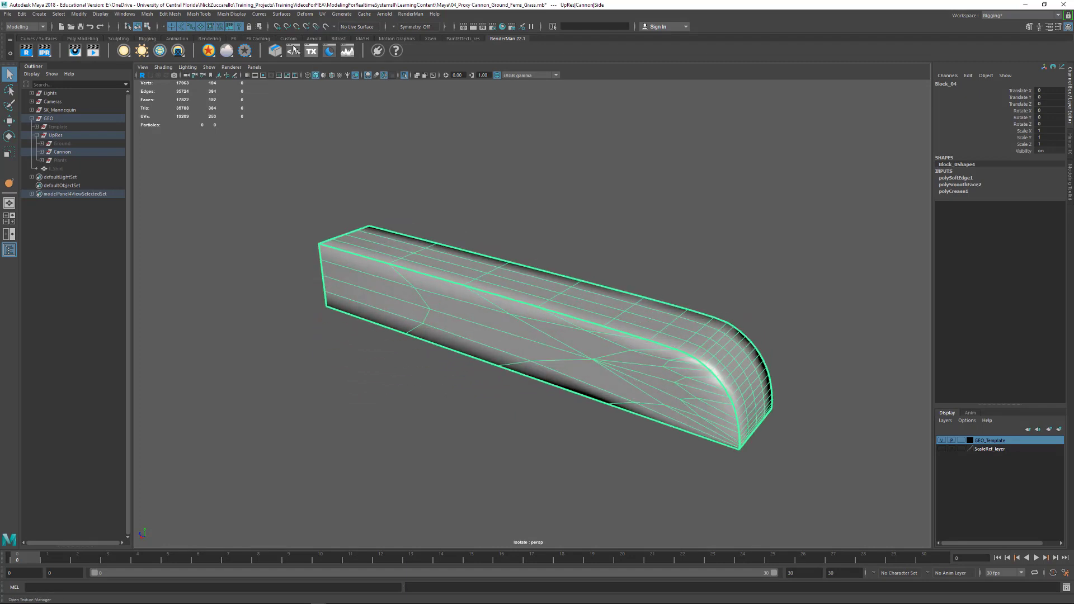
pyautogui.click(234, 14)
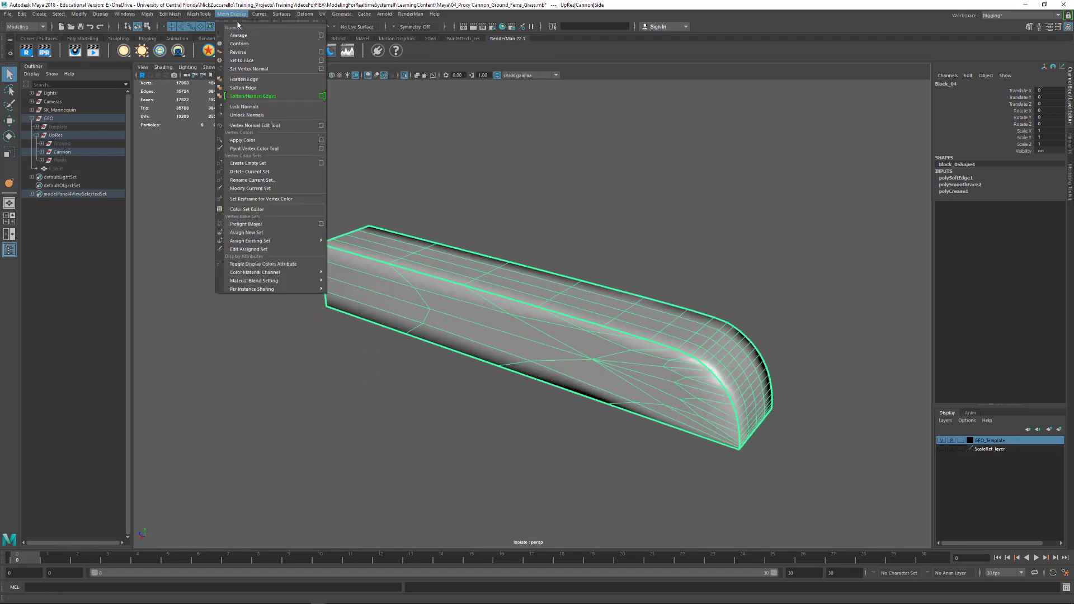
pyautogui.click(321, 97)
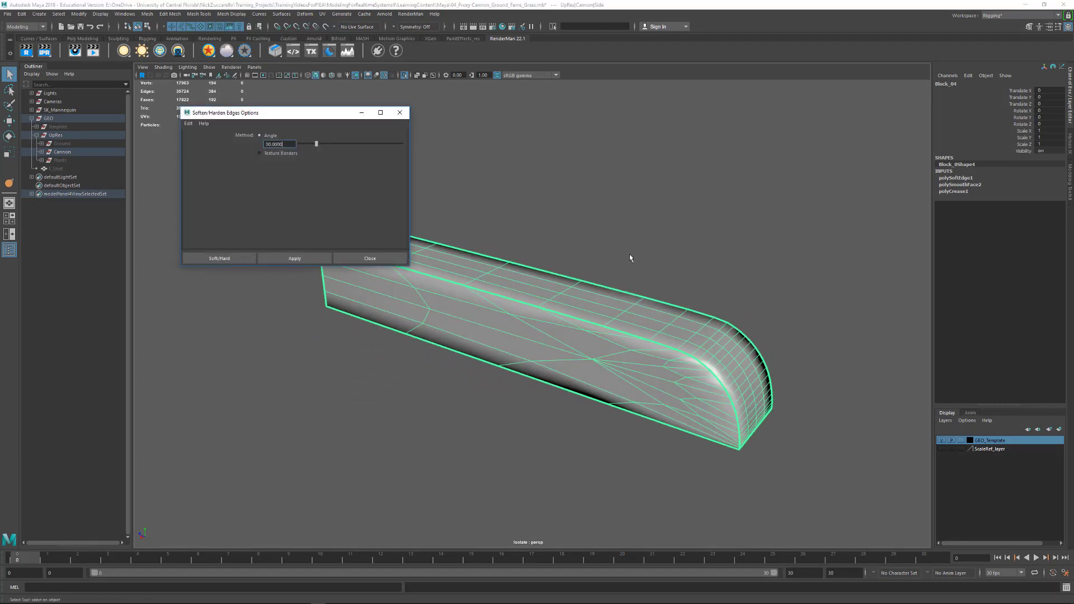
pyautogui.click(304, 257)
pyautogui.click(406, 117)
pyautogui.click(556, 209)
pyautogui.keyDown('alt'); pyautogui.moveTo(556, 210); pyautogui.dragTo(627, 317); pyautogui.keyUp('alt')
# - Check the block's shading with and without its wireframe and delete its construction history
pyautogui.click(567, 264)
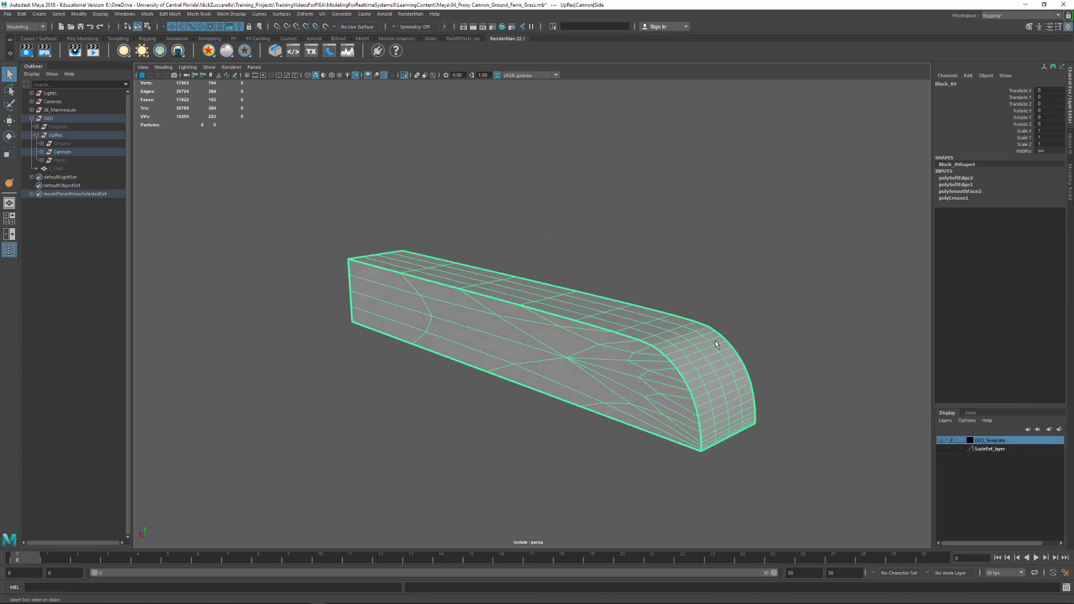
pyautogui.click(670, 296)
pyautogui.click(687, 364)
pyautogui.click(621, 263)
pyautogui.click(656, 349)
pyautogui.hotkey('alt', 'shift', 'd')
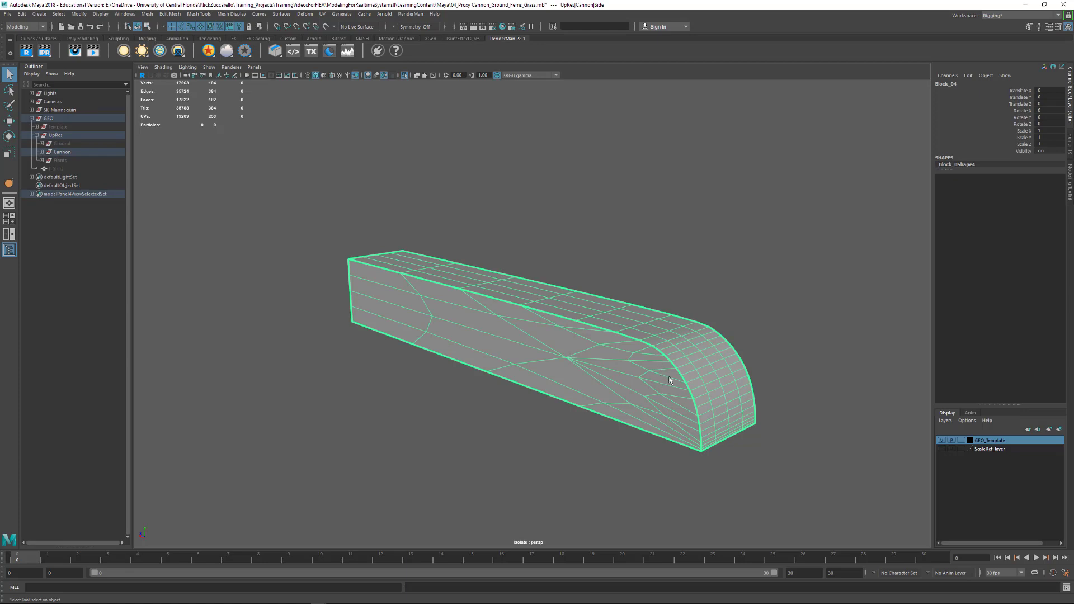
# - Examine the history-free block's curved edge with the smooth mesh preview on and return it to unsmoothed display
pyautogui.click(734, 272)
pyautogui.click(660, 317)
pyautogui.press('3')
pyautogui.click(754, 286)
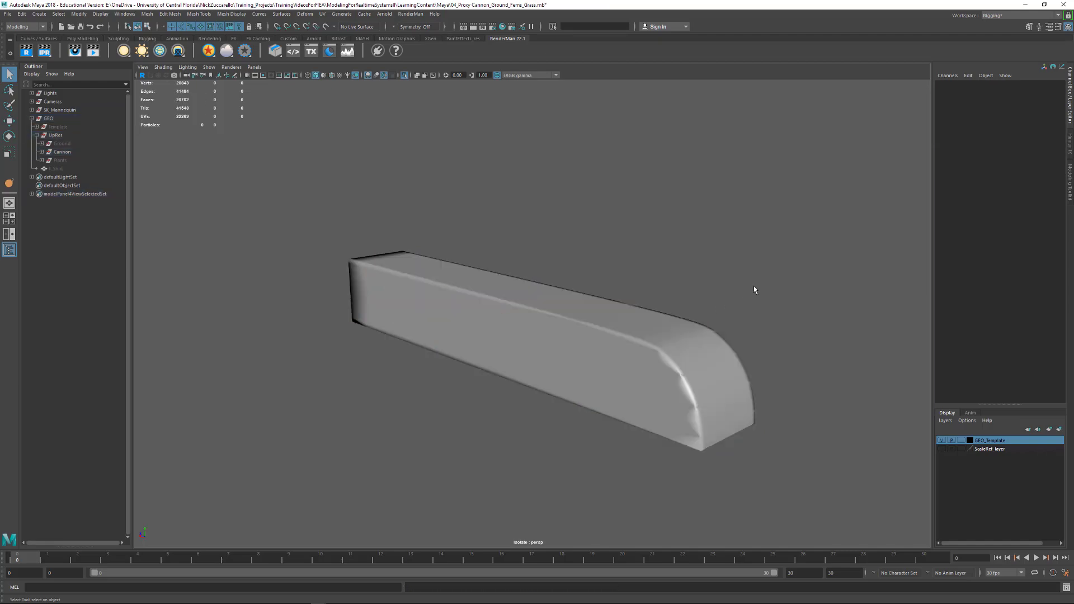
pyautogui.keyDown('alt'); pyautogui.moveTo(714, 322); pyautogui.dragTo(809, 312); pyautogui.keyUp('alt')
pyautogui.click(717, 268)
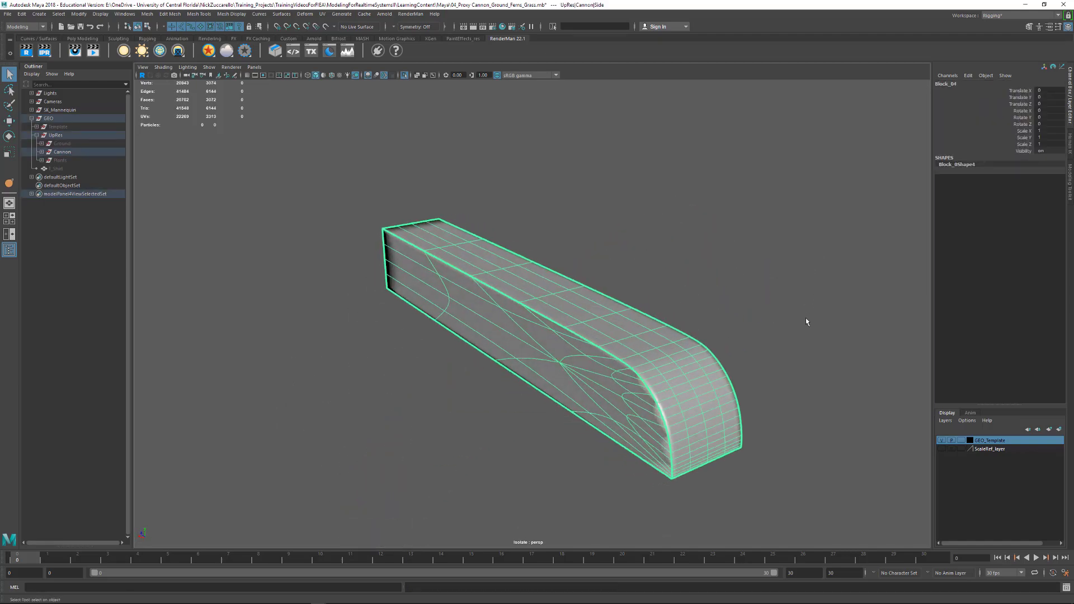
pyautogui.press('1')
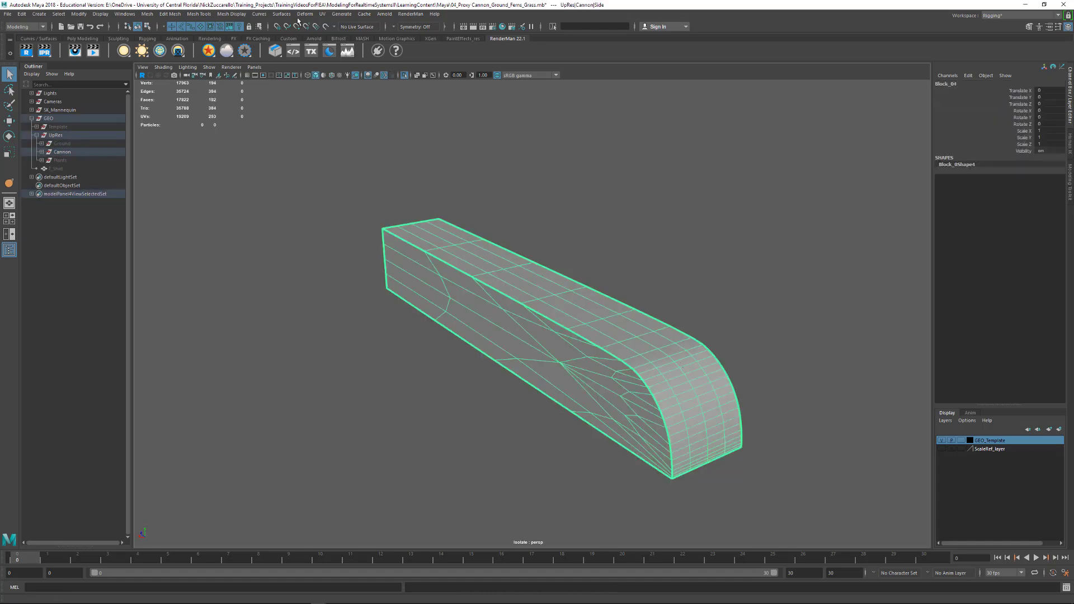
# - Apply Soften Edge to the whole history-free block and inspect the shading with it selected
pyautogui.click(232, 14)
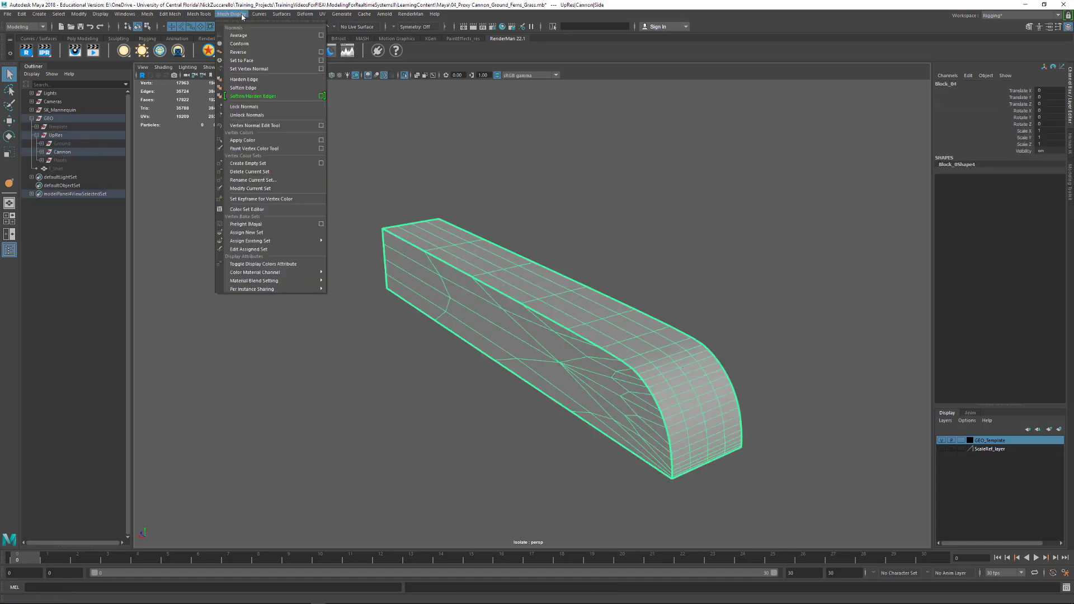
pyautogui.click(261, 88)
pyautogui.click(510, 169)
pyautogui.keyDown('alt'); pyautogui.moveTo(512, 257); pyautogui.dragTo(547, 300); pyautogui.keyUp('alt')
pyautogui.click(528, 303)
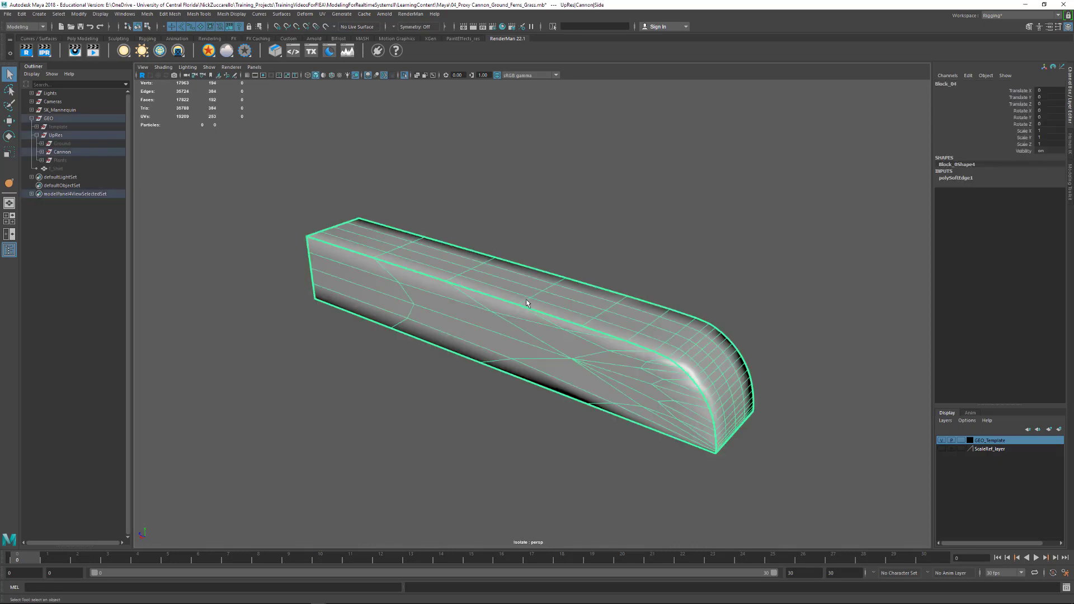
# - Compare the softened block's rounded end in smooth mesh preview from both sides, then restore its unsmoothed display
pyautogui.click(609, 245)
pyautogui.keyDown('alt'); pyautogui.moveTo(699, 259); pyautogui.dragTo(592, 249); pyautogui.keyUp('alt')
pyautogui.click(512, 362)
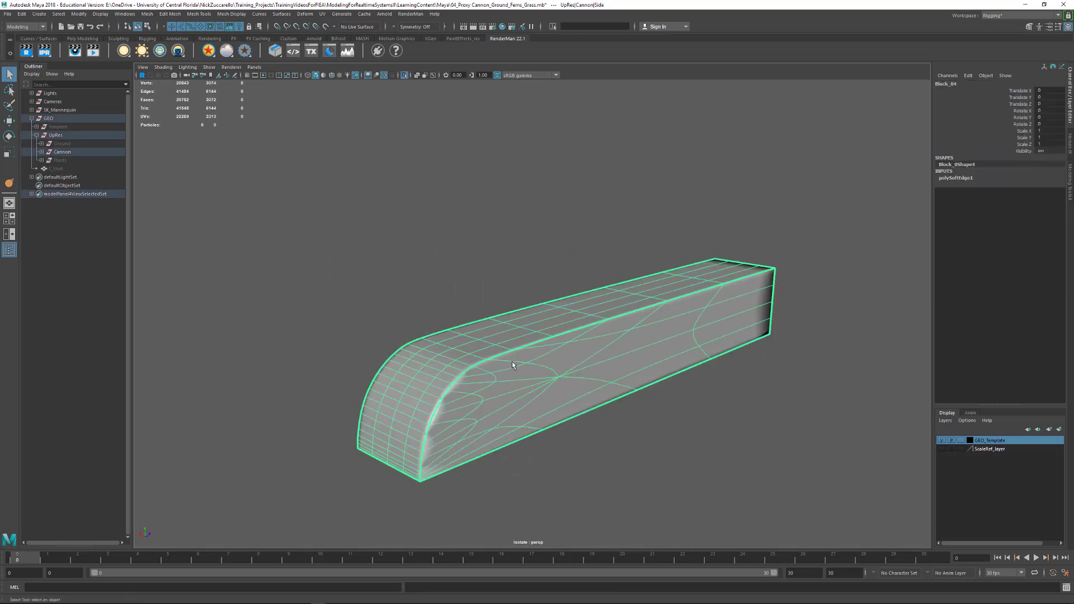
pyautogui.keyDown('alt'); pyautogui.moveTo(512, 361); pyautogui.dragTo(666, 367); pyautogui.keyUp('alt')
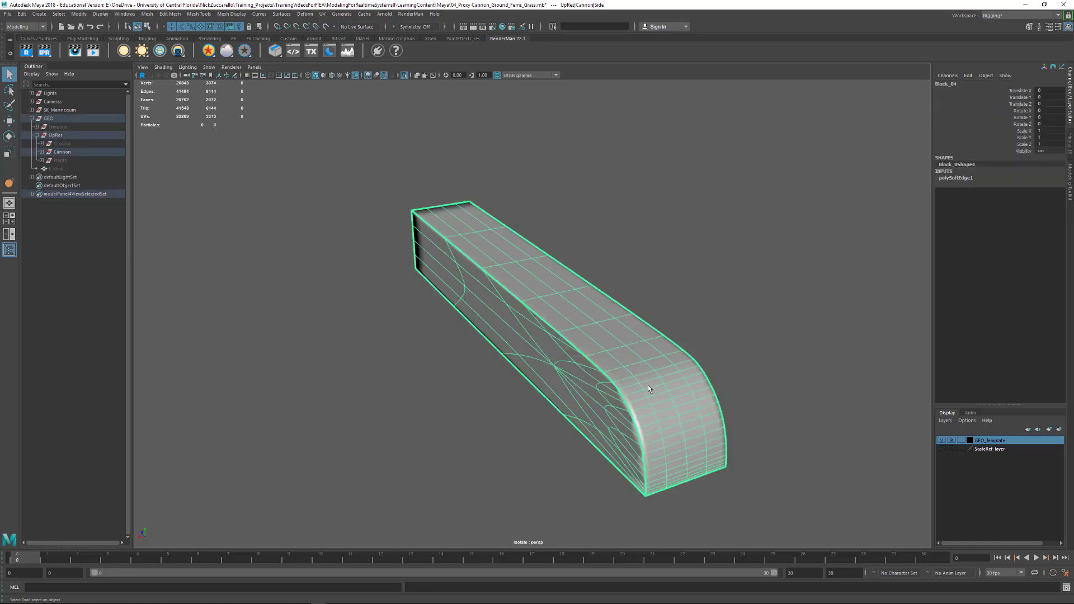
pyautogui.press('1')
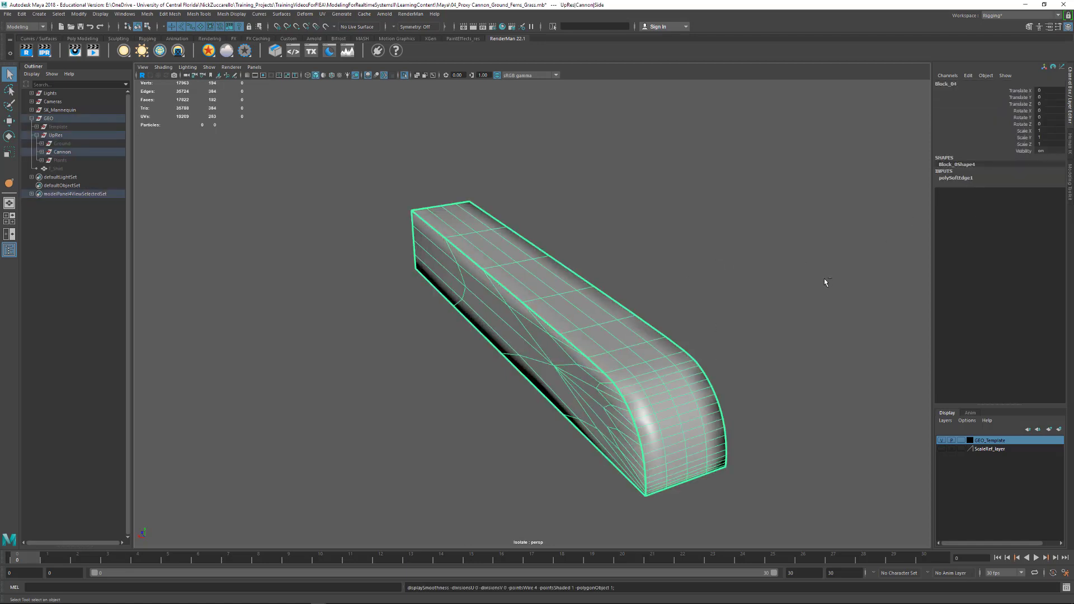
# - Undo the last edge softening, the smooth previews and the history deletion on the block
pyautogui.hotkey('ctrl', 'z')
pyautogui.hotkey('ctrl', 'z')
pyautogui.hotkey('ctrl', 'z')
pyautogui.hotkey('ctrl', 'z')
pyautogui.hotkey('ctrl', 'z')
pyautogui.hotkey('ctrl', 'z')
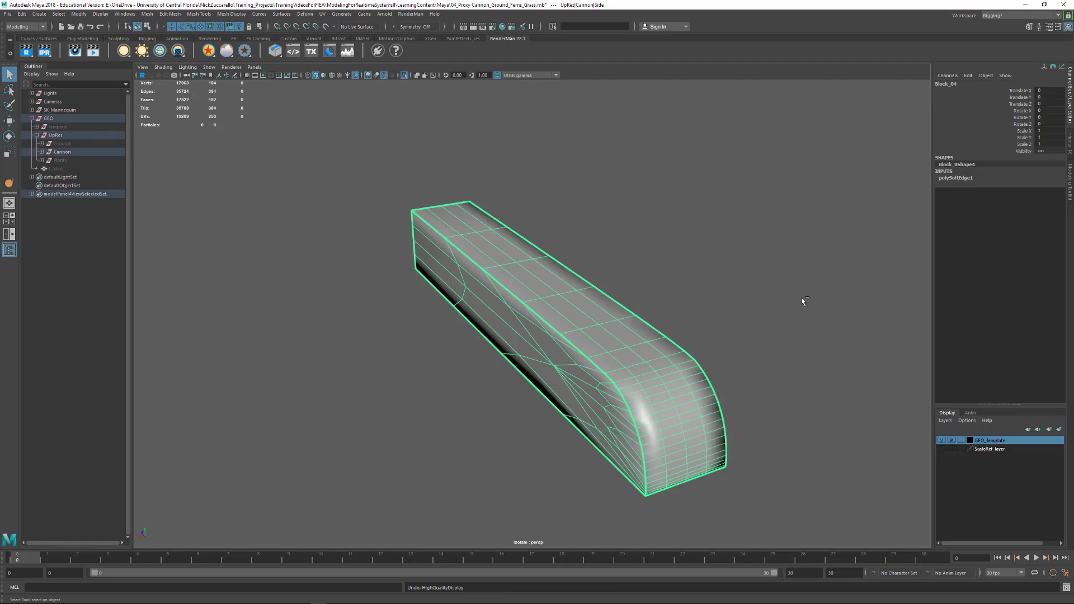
pyautogui.hotkey('ctrl', 'z')
pyautogui.hotkey('ctrl', 'z')
pyautogui.hotkey('ctrl', 'z')
pyautogui.hotkey('ctrl', 'z')
pyautogui.hotkey('ctrl', 'z')
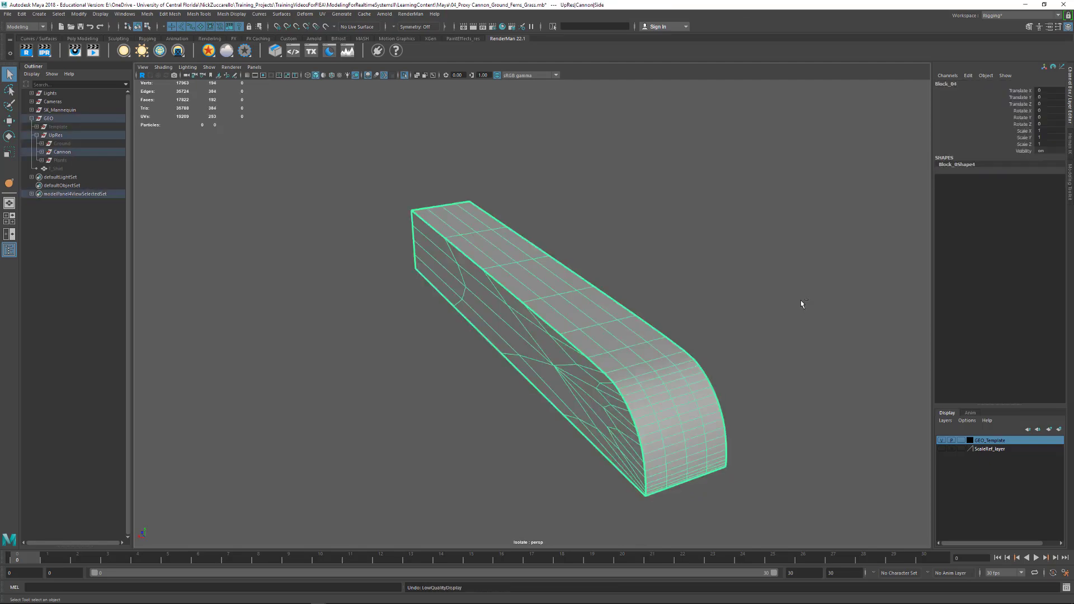
pyautogui.hotkey('ctrl', 'z')
pyautogui.hotkey('ctrl', 'z')
pyautogui.hotkey('ctrl', 'z')
pyautogui.hotkey('ctrl', 'z')
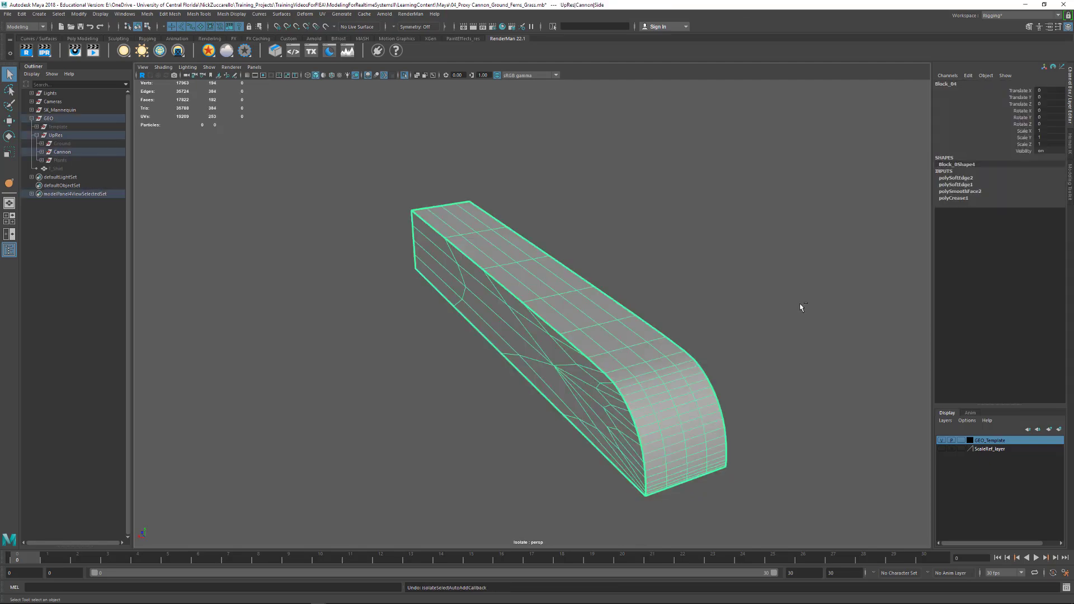
# - Expand the block's polySmoothFace2 settings and open its name for editing, then undo the recent selection changes
pyautogui.click(973, 194)
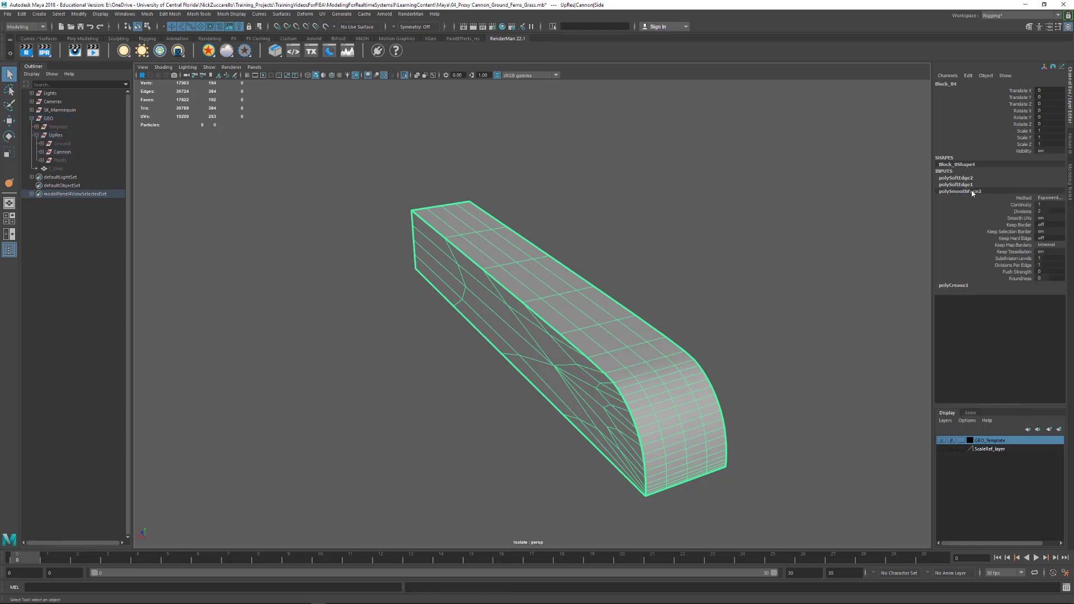
pyautogui.doubleClick(963, 194)
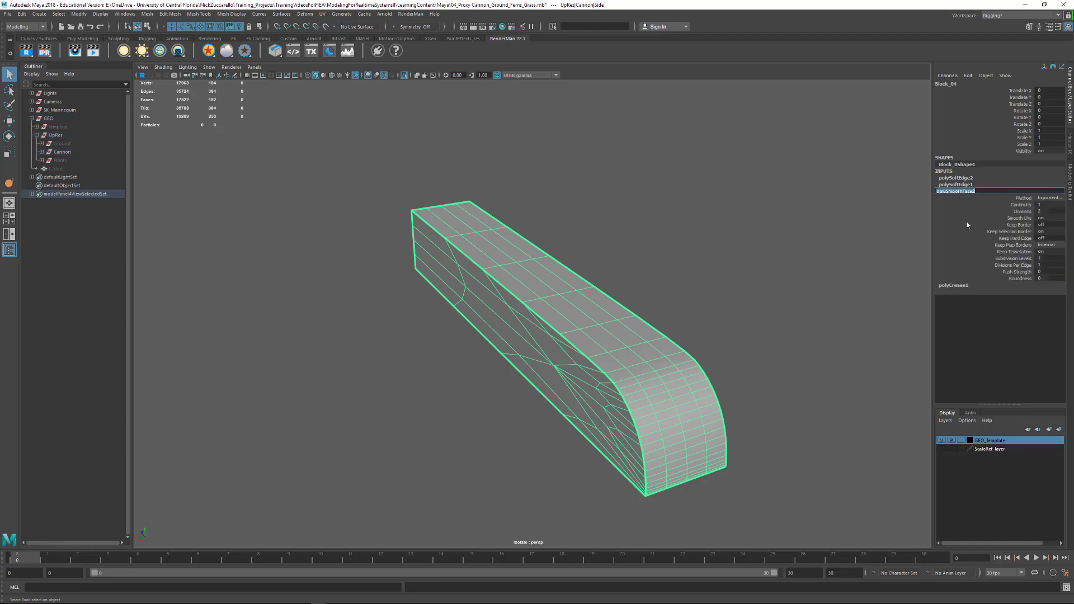
pyautogui.hotkey('ctrl', 'z')
pyautogui.hotkey('ctrl', 'z')
pyautogui.hotkey('ctrl', 'z')
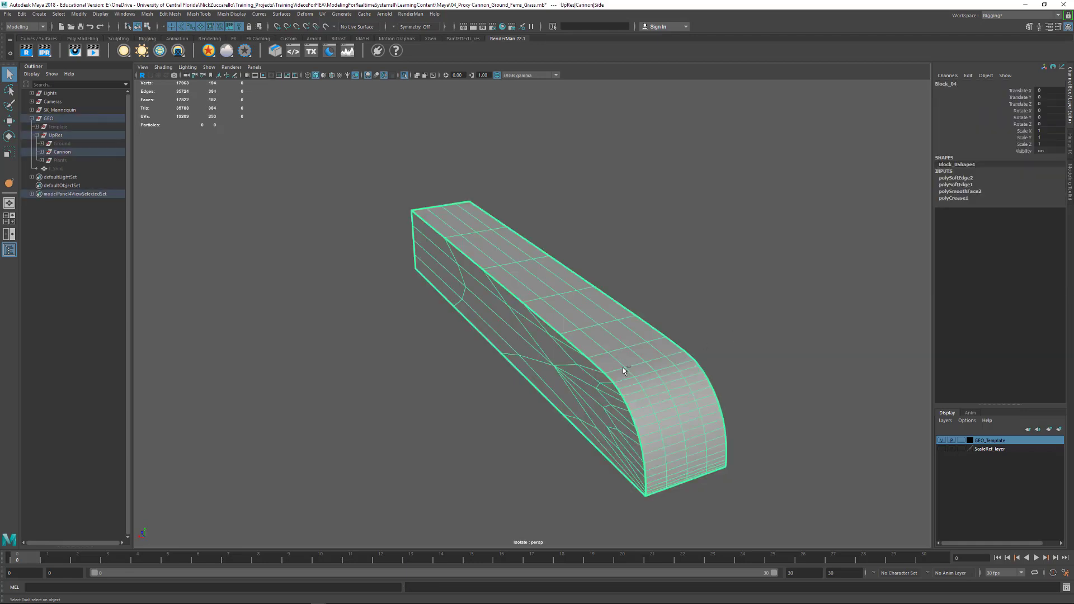
pyautogui.hotkey('ctrl', 'z')
pyautogui.hotkey('ctrl', 'z')
pyautogui.hotkey('ctrl', 'z')
pyautogui.hotkey('ctrl', 'z')
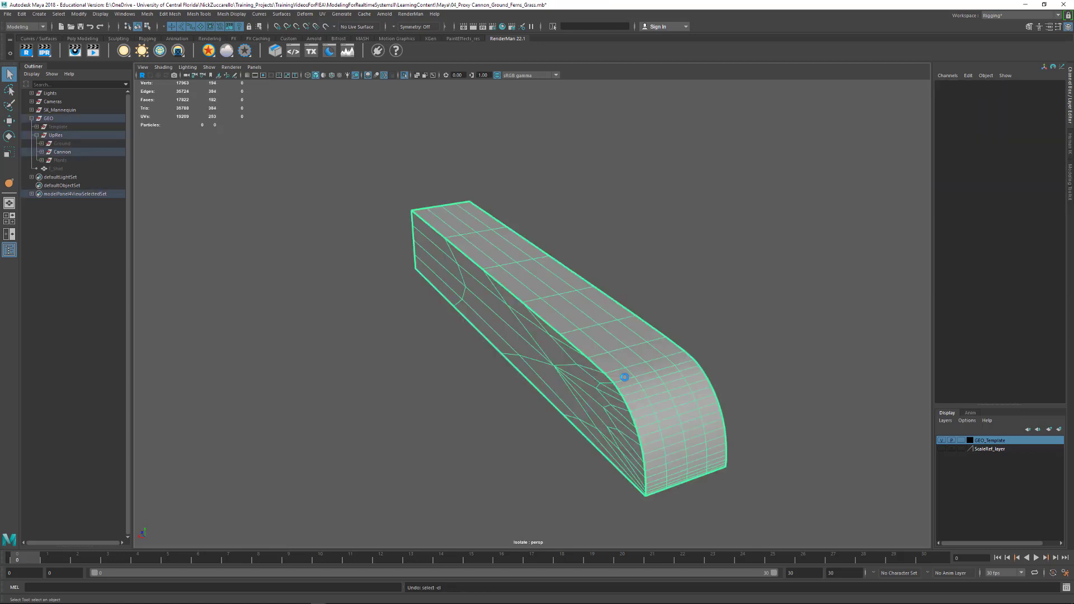
pyautogui.hotkey('ctrl', 'z')
pyautogui.hotkey('ctrl', 'z')
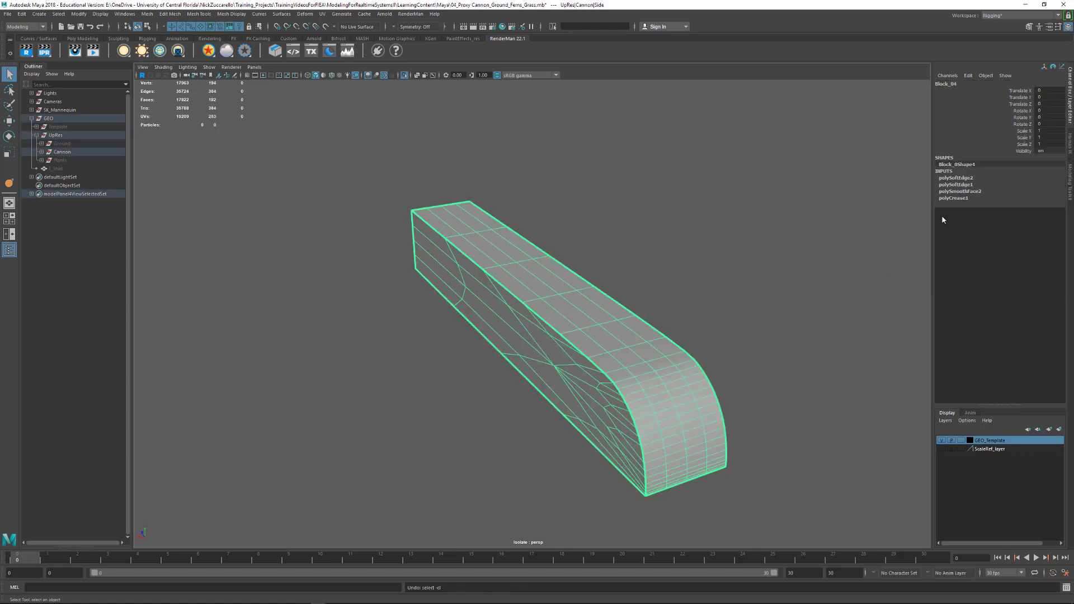
# - Raise the Divisions of the block's polySmoothFace2 by one level, then delete the block's history
pyautogui.click(967, 192)
pyautogui.doubleClick(1049, 212)
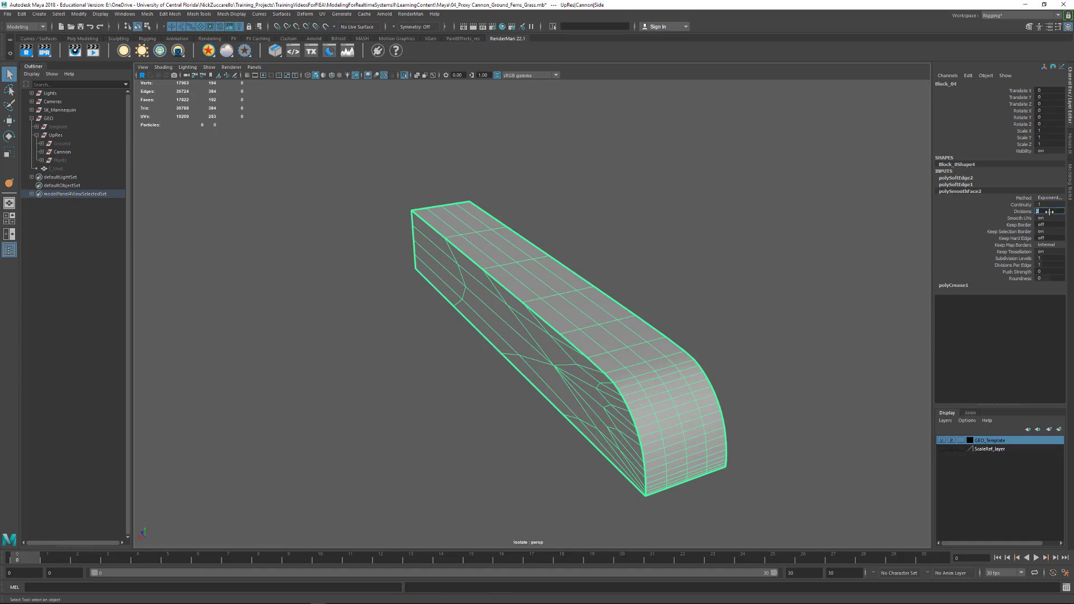
pyautogui.press('Return')
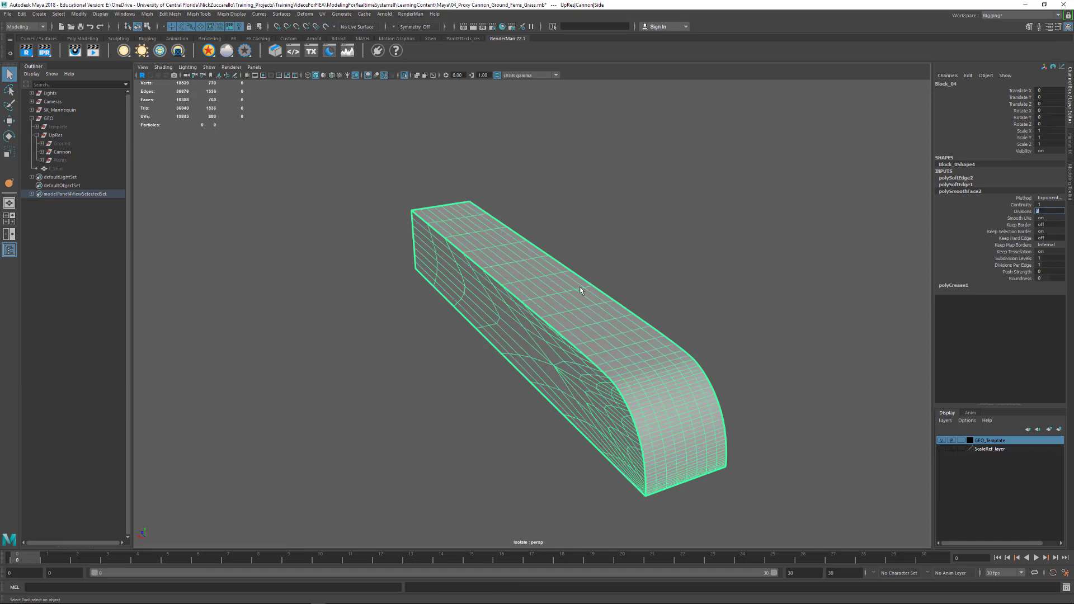
pyautogui.click(683, 319)
pyautogui.click(668, 414)
pyautogui.hotkey('alt', 'shift', 'd')
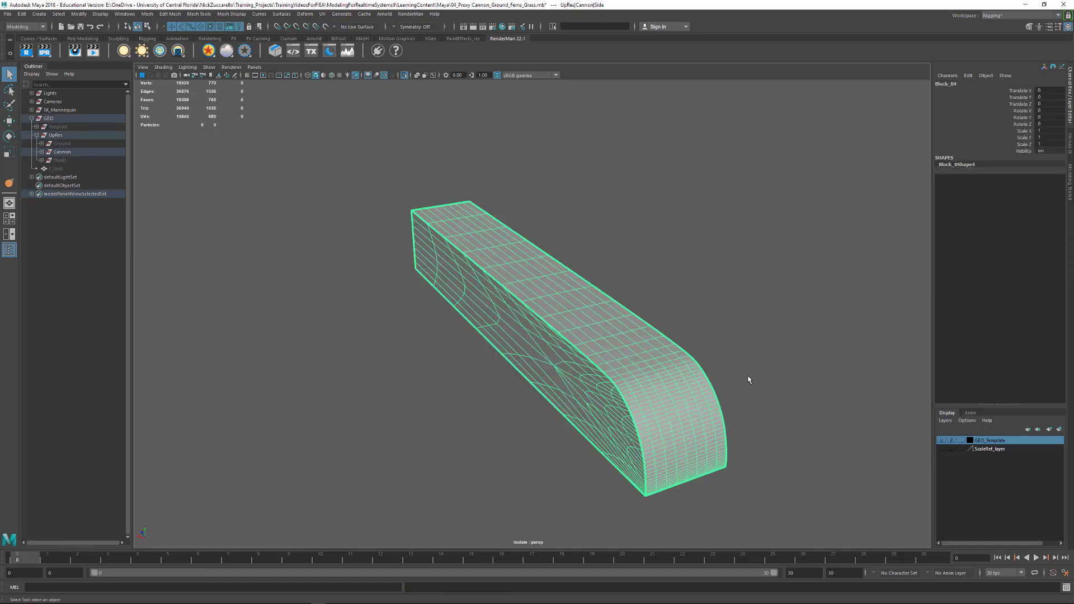
# - Apply Extrude to the whole rounded block and return to object selection
pyautogui.click(794, 373)
pyautogui.click(681, 406)
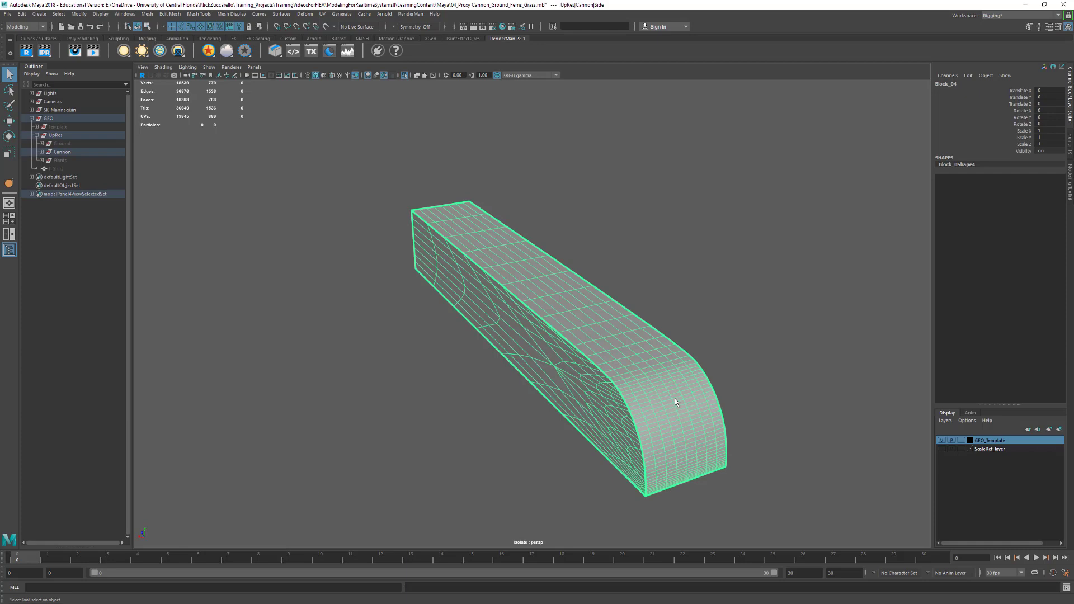
pyautogui.keyDown('shift'); pyautogui.rightClick(675, 401); pyautogui.keyUp('shift')
pyautogui.keyDown('shift'); pyautogui.rightClick(675, 401); pyautogui.keyUp('shift')
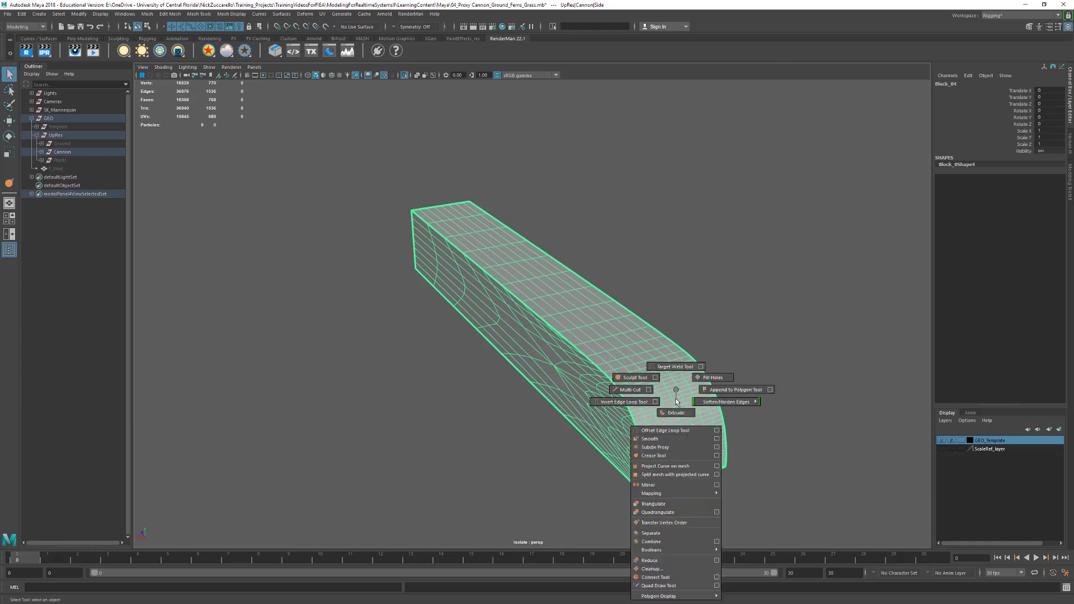
pyautogui.click(676, 412)
pyautogui.press('F8')
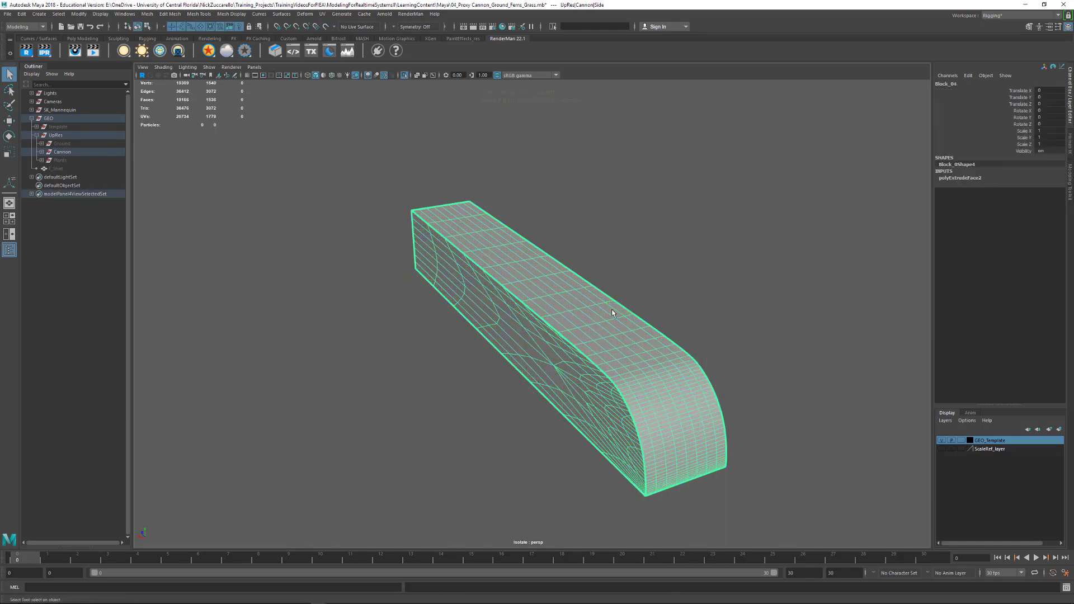
# - Apply Soften Edge to the extruded block and inspect its shading with nothing selected
pyautogui.click(231, 14)
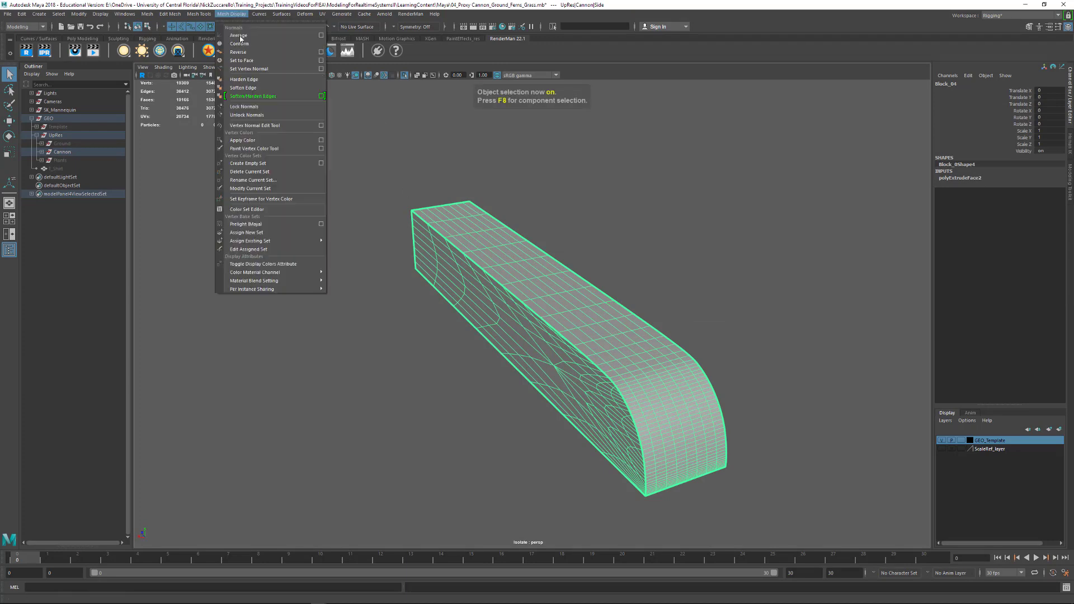
pyautogui.click(258, 88)
pyautogui.click(549, 189)
pyautogui.keyDown('alt'); pyautogui.moveTo(587, 324); pyautogui.dragTo(616, 334); pyautogui.keyUp('alt')
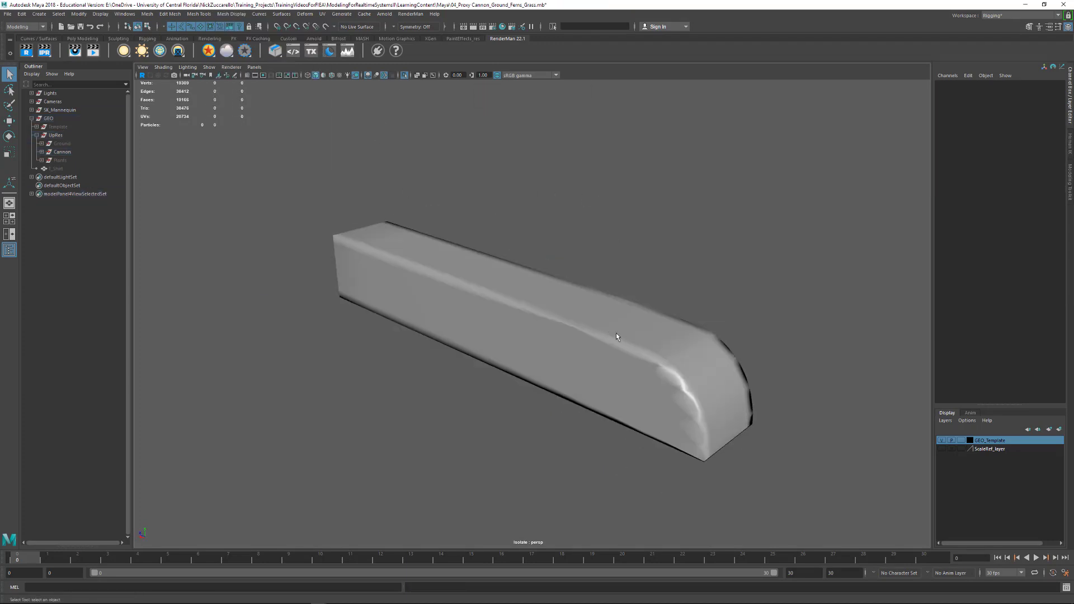
# - Inspect the softened block's rounded end in smooth mesh preview, then restore its unsmoothed display
pyautogui.click(619, 335)
pyautogui.press('3')
pyautogui.click(754, 303)
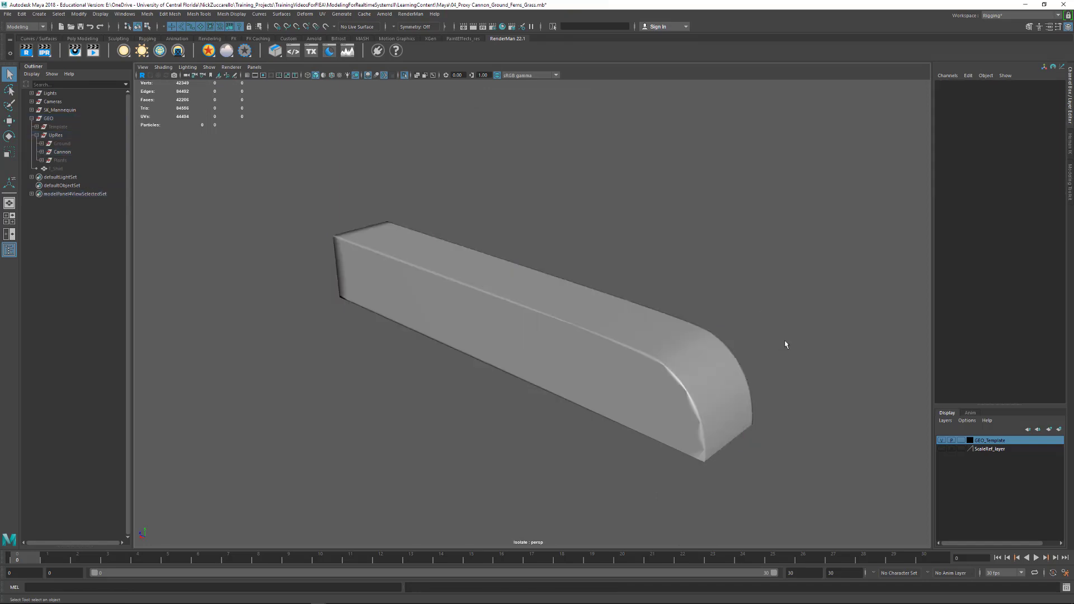
pyautogui.keyDown('alt'); pyautogui.moveTo(786, 345); pyautogui.dragTo(610, 314); pyautogui.keyUp('alt')
pyautogui.click(683, 372)
pyautogui.click(686, 375)
pyautogui.click(597, 331)
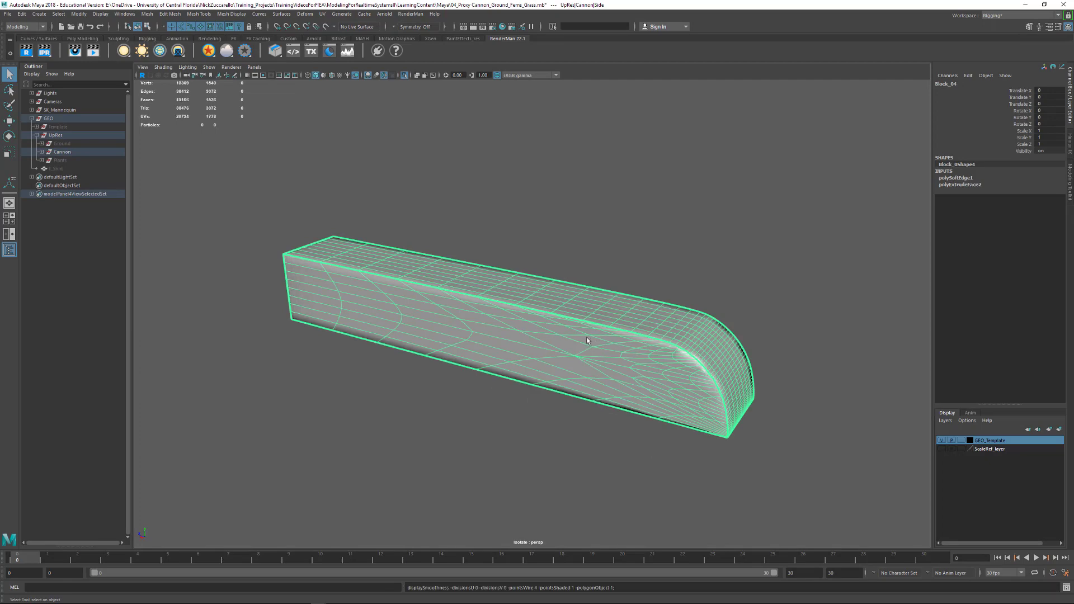
pyautogui.click(529, 443)
pyautogui.click(717, 397)
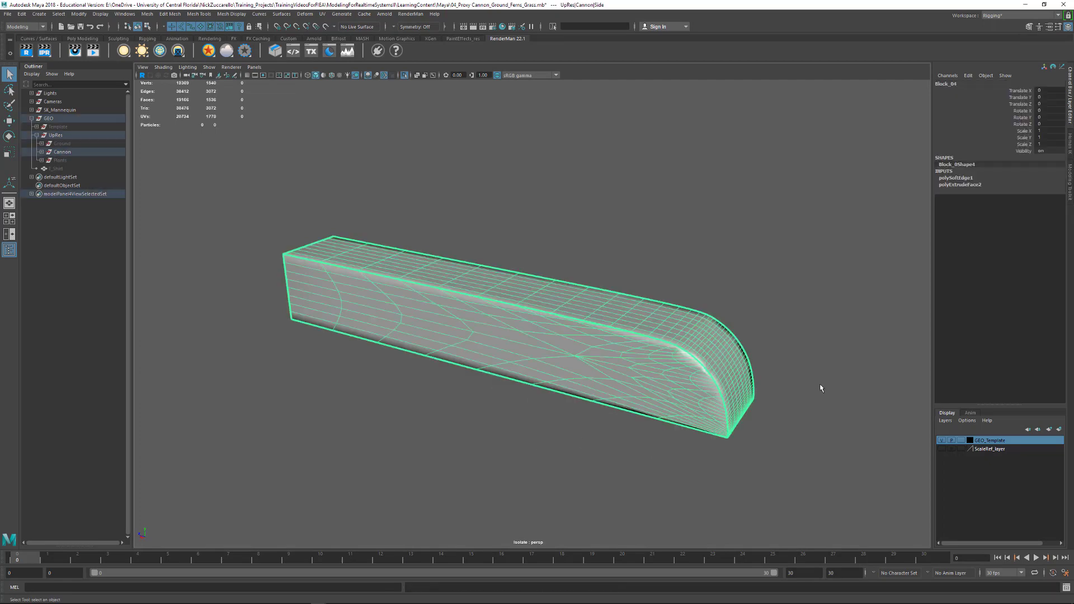
pyautogui.keyDown('alt'); pyautogui.moveTo(820, 388); pyautogui.dragTo(722, 392); pyautogui.keyUp('alt')
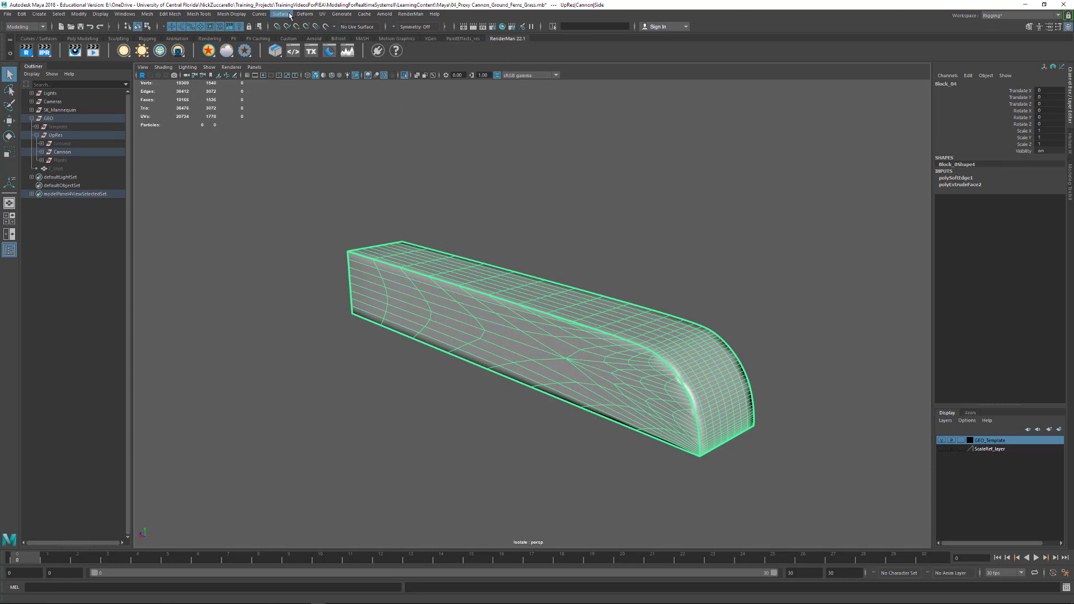
# - Apply Soften/Harden Edges to the block with a 30-degree angle, check the shading around it and close the options
pyautogui.click(231, 14)
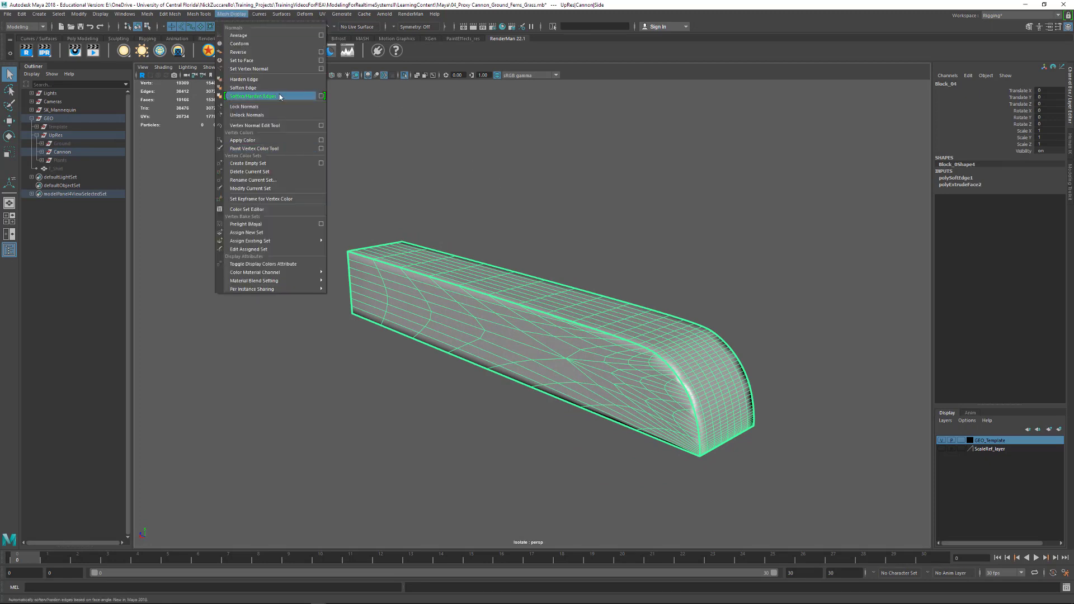
pyautogui.click(321, 95)
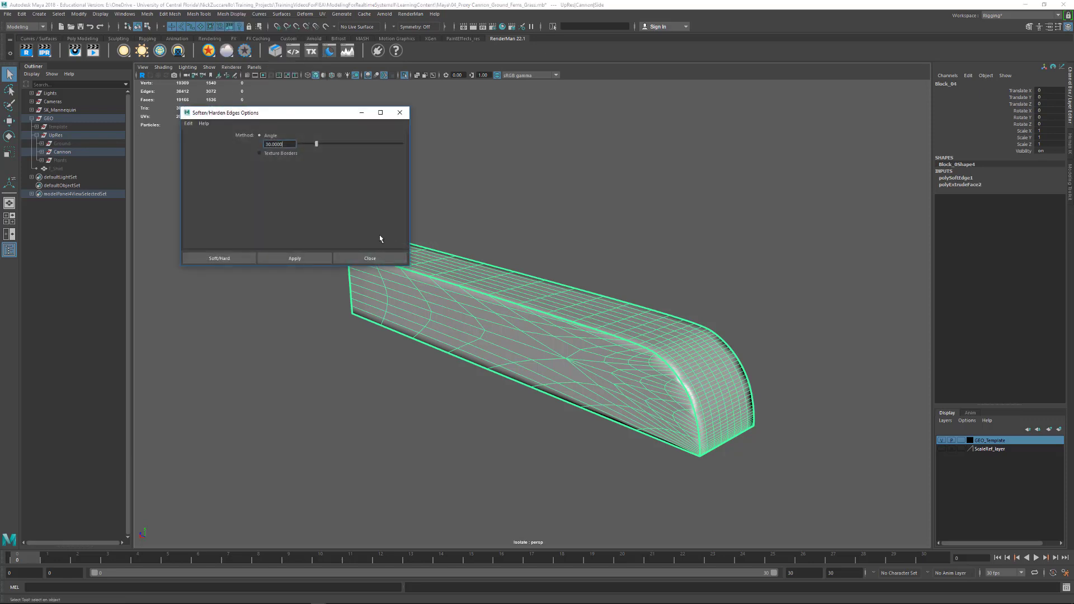
pyautogui.click(295, 258)
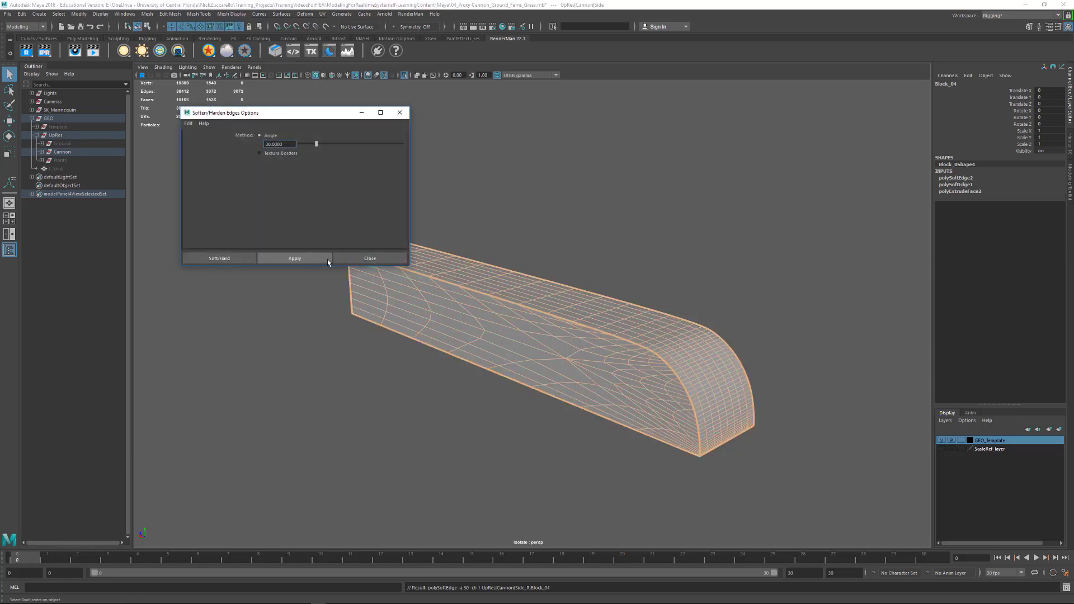
pyautogui.click(549, 217)
pyautogui.moveTo(713, 290)
pyautogui.keyDown('alt'); pyautogui.mouseDown()
pyautogui.moveTo(627, 286)
pyautogui.moveTo(669, 262)
pyautogui.moveTo(730, 268)
pyautogui.moveTo(723, 307)
pyautogui.mouseUp(); pyautogui.keyUp('alt')
pyautogui.keyDown('alt'); pyautogui.moveTo(644, 334); pyautogui.dragTo(699, 323, button='middle'); pyautogui.keyUp('alt')
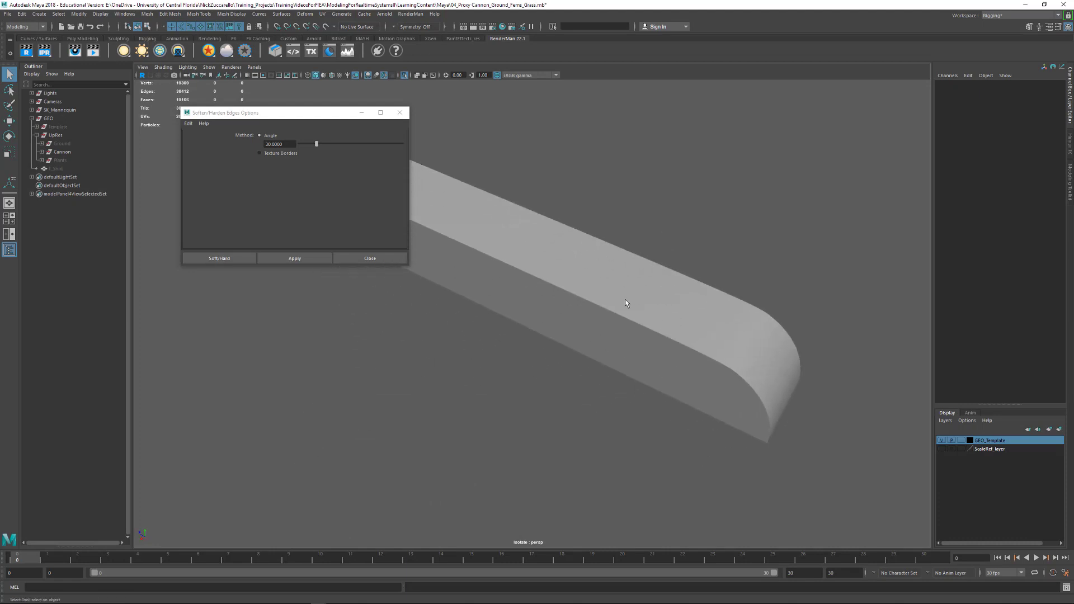
pyautogui.keyDown('alt'); pyautogui.moveTo(626, 302); pyautogui.dragTo(750, 344, button='right'); pyautogui.keyUp('alt')
pyautogui.keyDown('alt'); pyautogui.moveTo(750, 343); pyautogui.dragTo(688, 361); pyautogui.keyUp('alt')
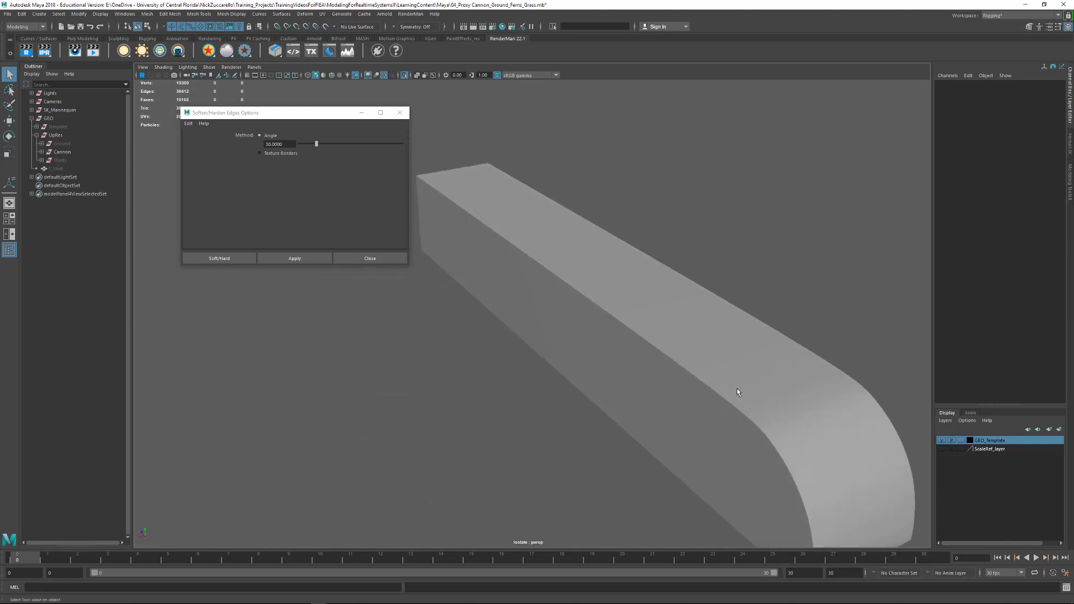
pyautogui.keyDown('alt'); pyautogui.moveTo(736, 390); pyautogui.dragTo(712, 333); pyautogui.keyUp('alt')
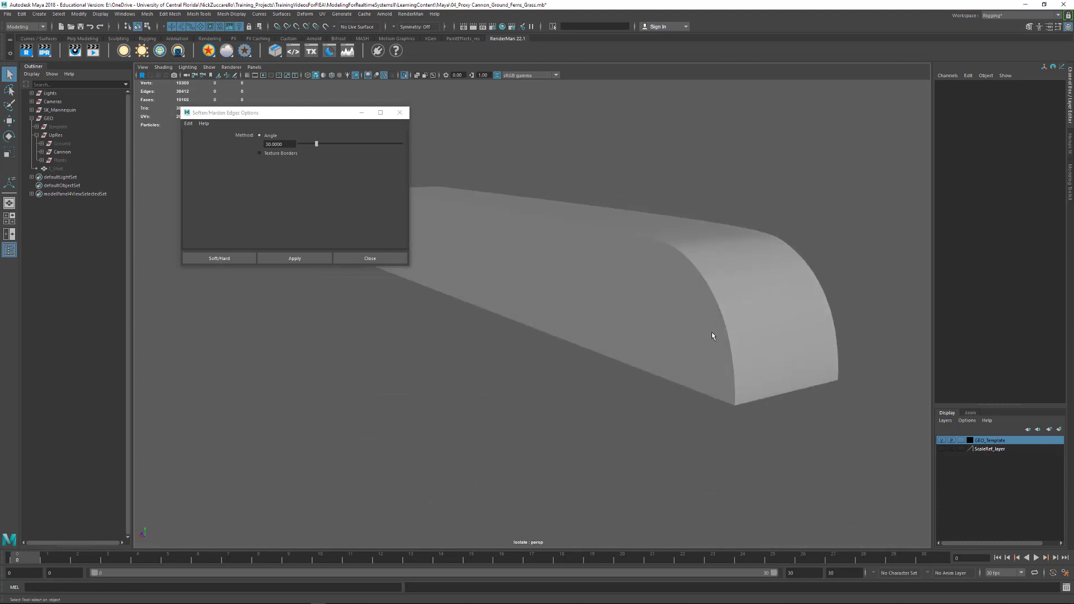
pyautogui.click(405, 114)
# - Turn off the block's isolation and view the whole cannon from both sides
pyautogui.keyDown('alt'); pyautogui.moveTo(451, 166); pyautogui.dragTo(776, 297); pyautogui.keyUp('alt')
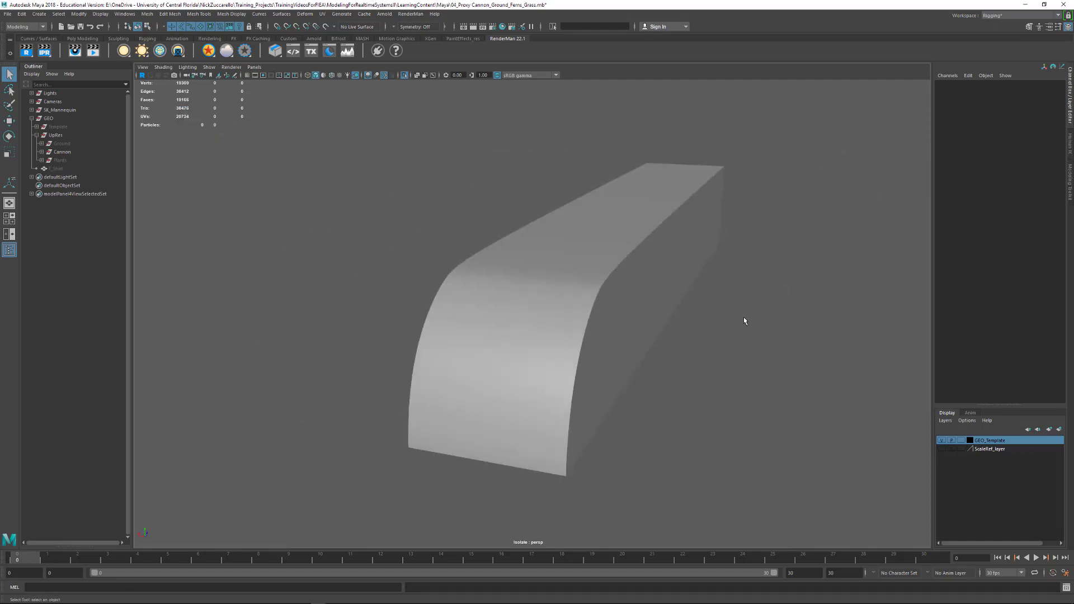
pyautogui.hotkey('ctrl', '1')
pyautogui.keyDown('alt'); pyautogui.moveTo(814, 353); pyautogui.dragTo(534, 287, button='right'); pyautogui.keyUp('alt')
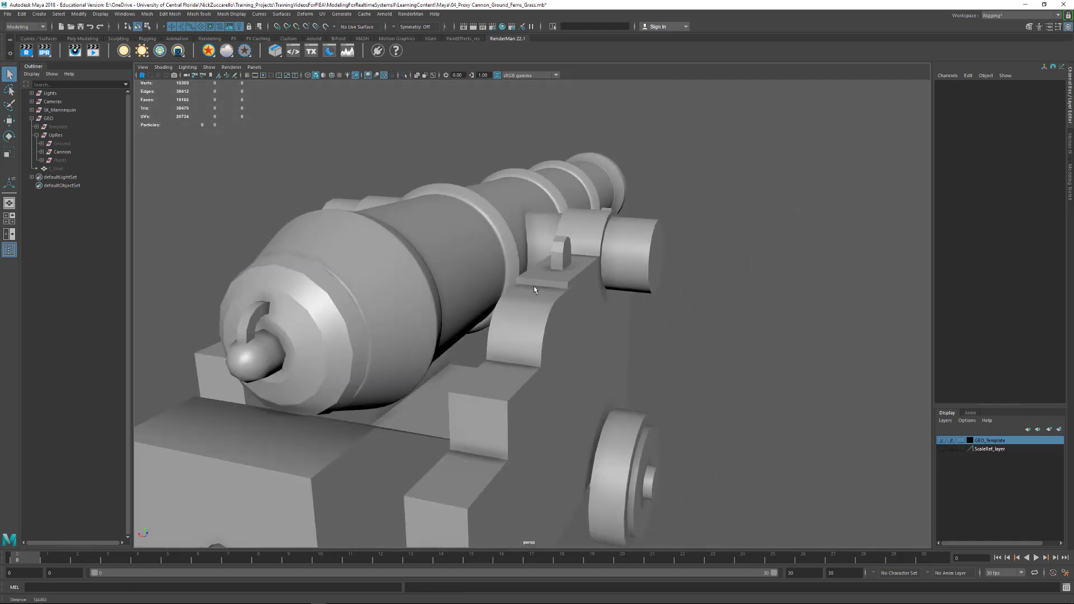
pyautogui.keyDown('alt'); pyautogui.moveTo(533, 286); pyautogui.dragTo(609, 316); pyautogui.keyUp('alt')
pyautogui.keyDown('alt'); pyautogui.moveTo(610, 317); pyautogui.dragTo(797, 323, button='middle'); pyautogui.keyUp('alt')
pyautogui.keyDown('alt'); pyautogui.moveTo(797, 323); pyautogui.dragTo(766, 346); pyautogui.keyUp('alt')
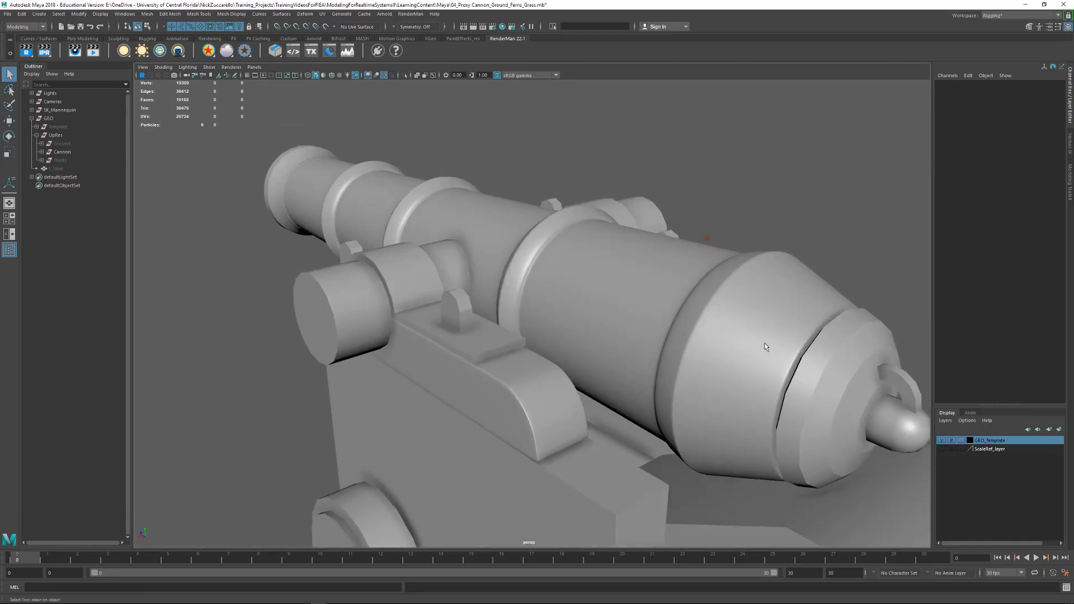
# - Select the rounded block on the cannon's other side and examine its curved end against the carriage
pyautogui.click(559, 408)
pyautogui.keyDown('alt'); pyautogui.moveTo(559, 409); pyautogui.dragTo(604, 391); pyautogui.keyUp('alt')
pyautogui.keyDown('alt'); pyautogui.moveTo(567, 390); pyautogui.dragTo(700, 398, button='right'); pyautogui.keyUp('alt')
pyautogui.keyDown('alt'); pyautogui.moveTo(699, 399); pyautogui.dragTo(426, 424); pyautogui.keyUp('alt')
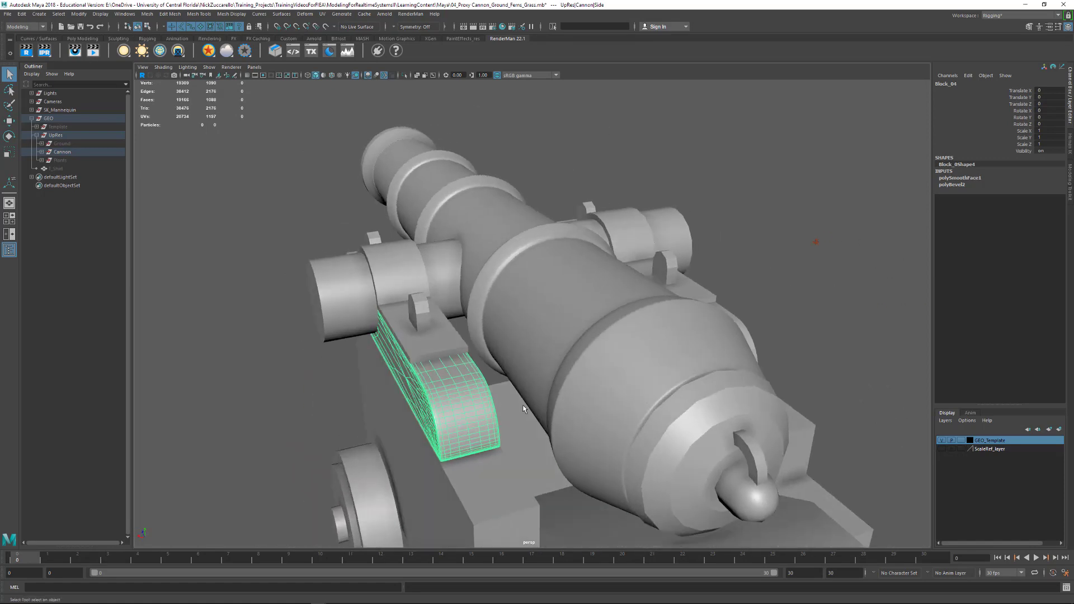
pyautogui.click(843, 306)
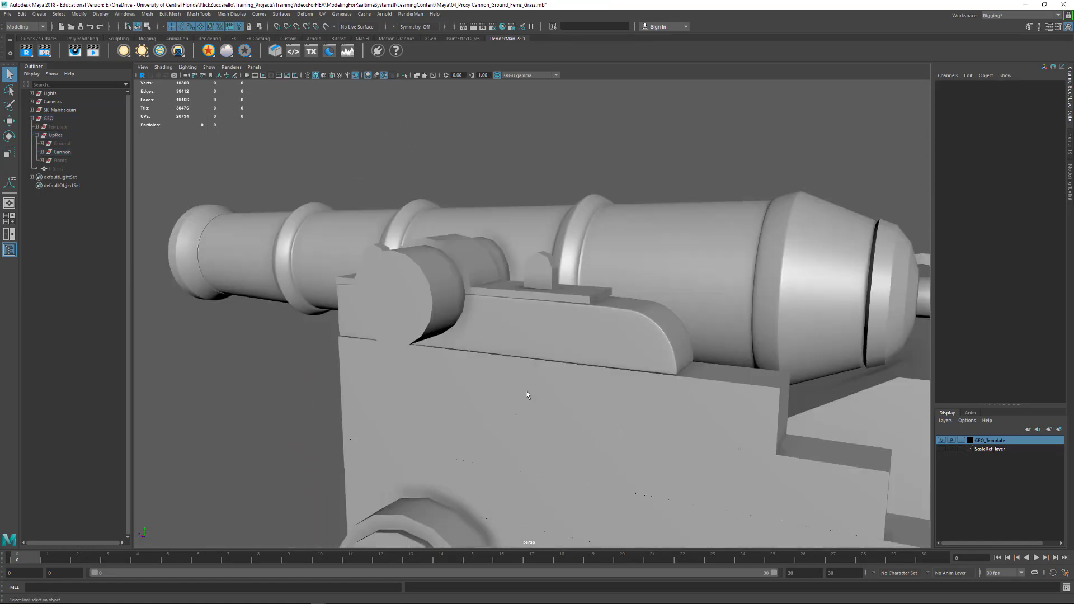
pyautogui.click(600, 337)
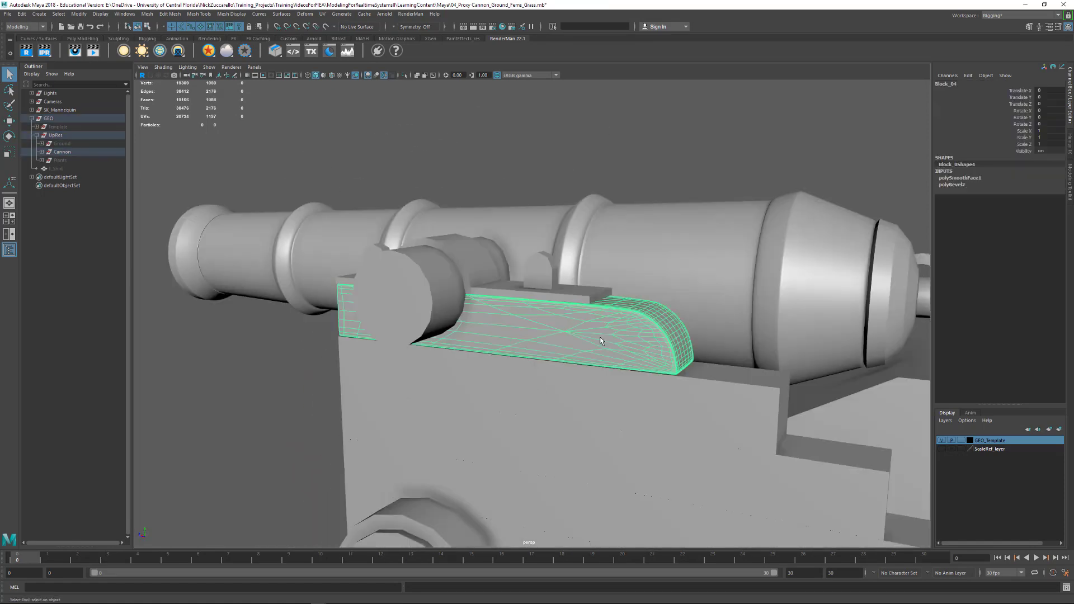
pyautogui.keyDown('alt'); pyautogui.moveTo(732, 394); pyautogui.dragTo(609, 358, button='middle'); pyautogui.keyUp('alt')
pyautogui.keyDown('alt'); pyautogui.moveTo(608, 354); pyautogui.dragTo(642, 380, button='right'); pyautogui.keyUp('alt')
pyautogui.keyDown('alt'); pyautogui.moveTo(642, 380); pyautogui.dragTo(636, 404); pyautogui.keyUp('alt')
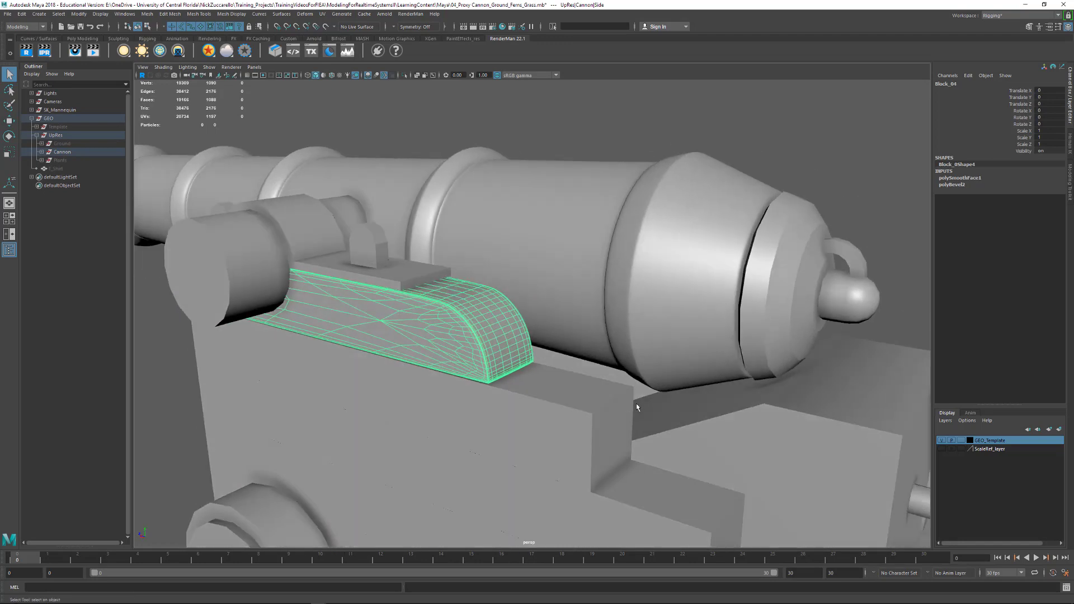
pyautogui.keyDown('alt'); pyautogui.moveTo(636, 404); pyautogui.dragTo(609, 386, button='right'); pyautogui.keyUp('alt')
pyautogui.keyDown('alt'); pyautogui.moveTo(589, 405); pyautogui.dragTo(603, 398); pyautogui.keyUp('alt')
pyautogui.keyDown('alt'); pyautogui.moveTo(604, 402); pyautogui.dragTo(663, 395, button='right'); pyautogui.keyUp('alt')
# - Bevel all edges of the carriage block directly beneath the rounded block with a fraction of 0.1
pyautogui.click(660, 393)
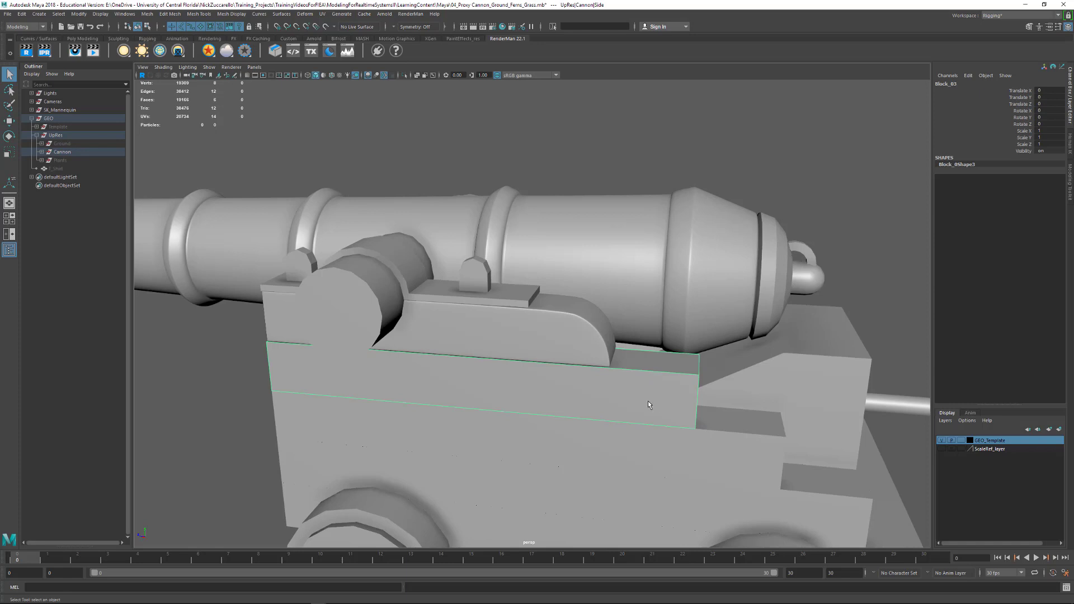
pyautogui.hotkey('ctrl', 'F10')
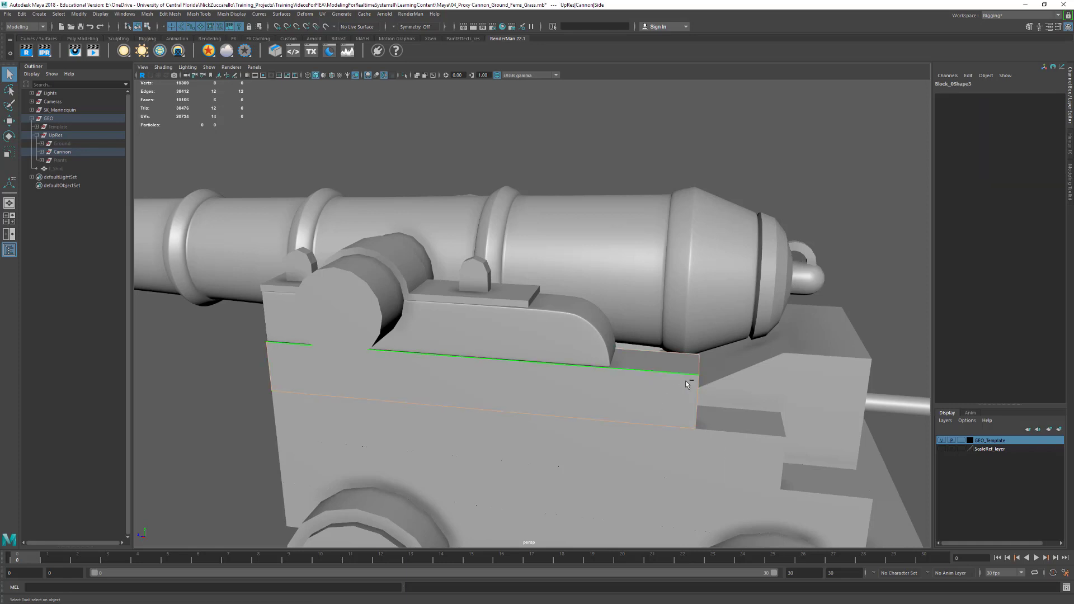
pyautogui.keyDown('shift'); pyautogui.moveTo(686, 380); pyautogui.dragTo(740, 381, button='right'); pyautogui.keyUp('shift')
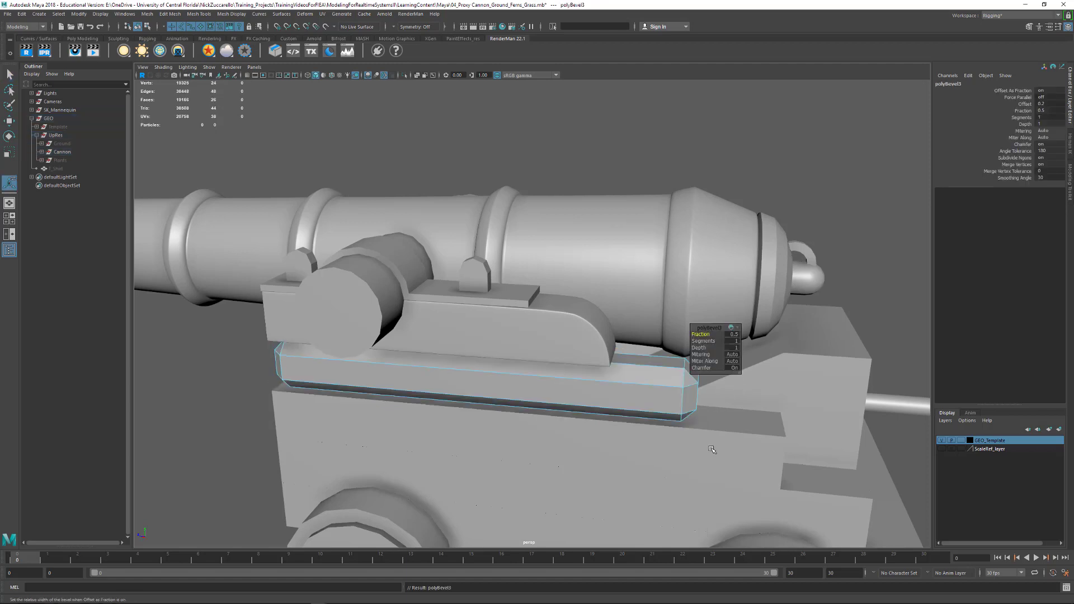
pyautogui.keyDown('alt'); pyautogui.moveTo(739, 432); pyautogui.dragTo(730, 433); pyautogui.keyUp('alt')
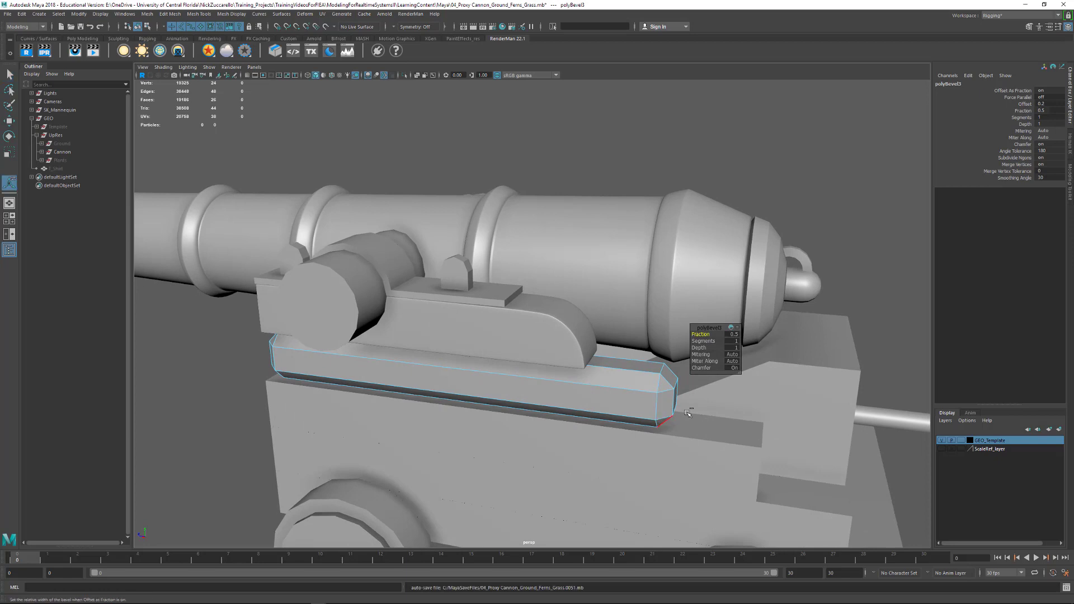
pyautogui.click(733, 334)
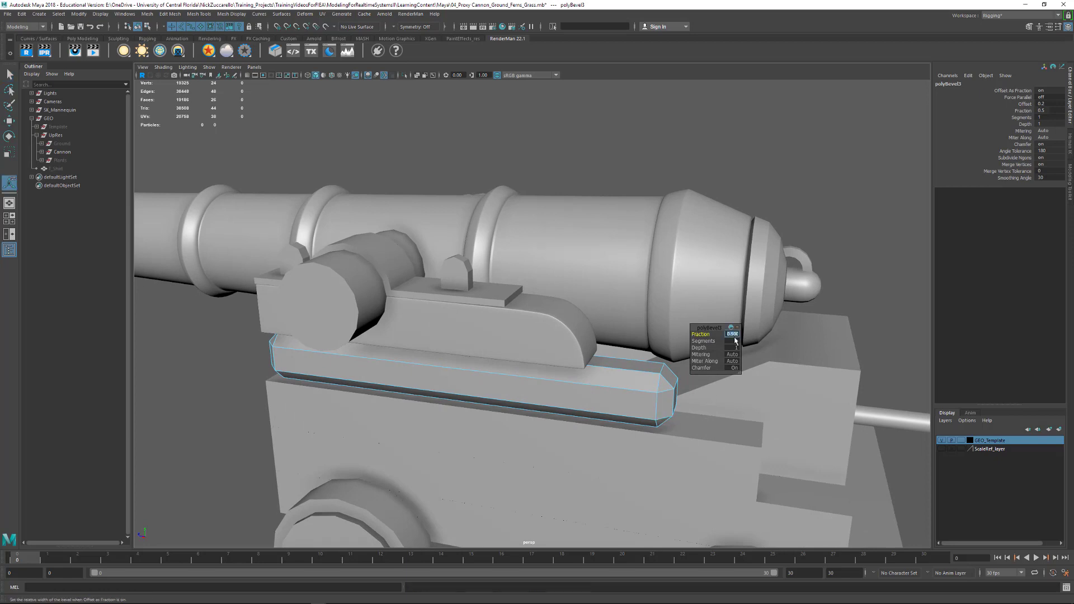
pyautogui.write('.1')
pyautogui.press('Return')
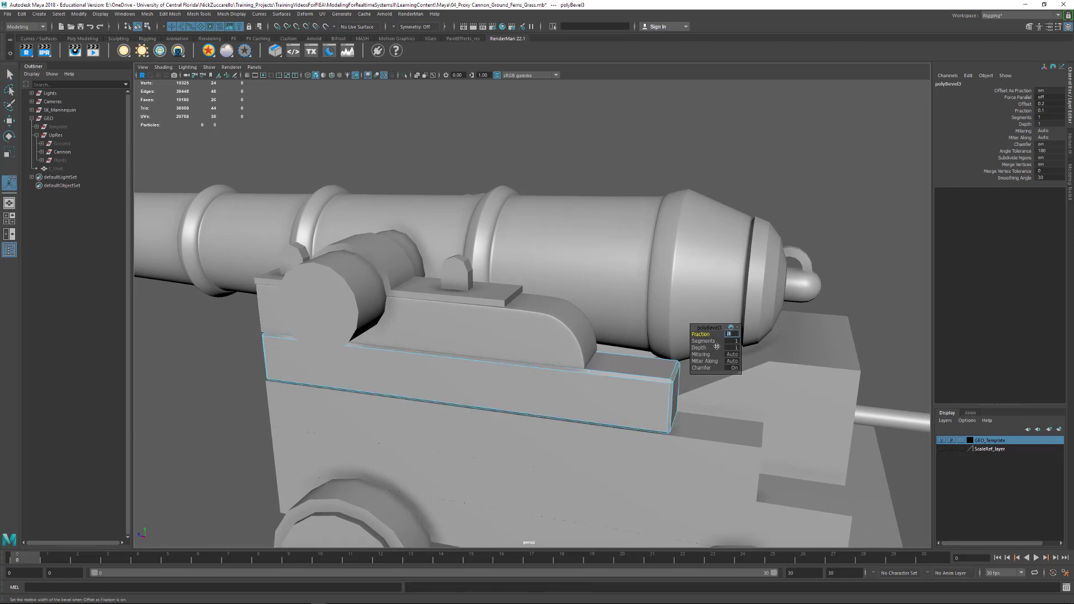
# - Set the bevel's segments to 2 and display the beveled block in smooth mesh preview
pyautogui.keyDown('alt'); pyautogui.moveTo(600, 428); pyautogui.dragTo(605, 424); pyautogui.keyUp('alt')
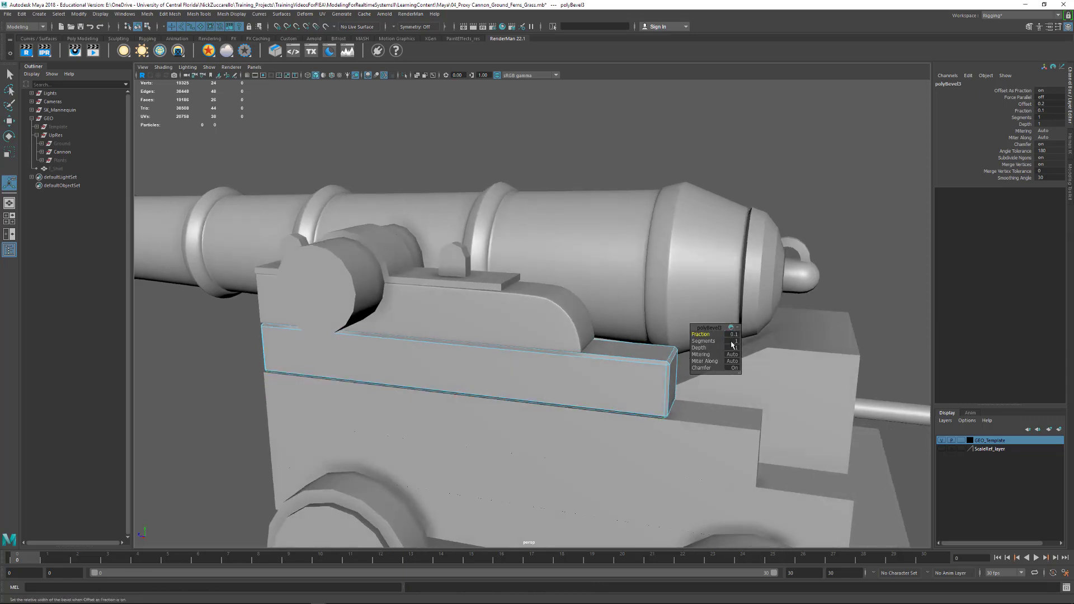
pyautogui.click(732, 341)
pyautogui.write('2')
pyautogui.press('Return')
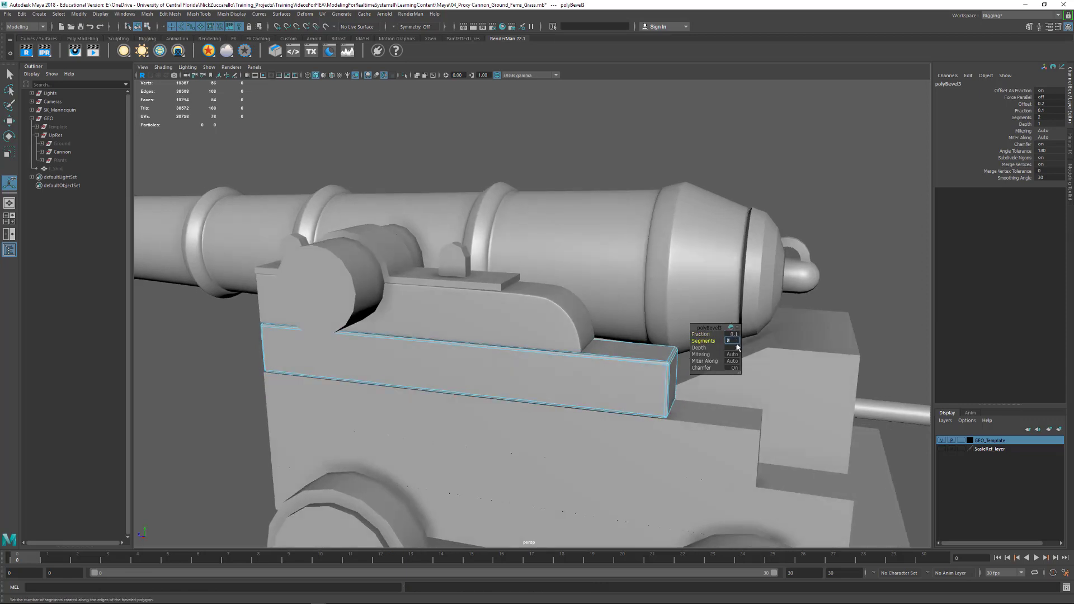
pyautogui.keyDown('alt'); pyautogui.moveTo(594, 416); pyautogui.dragTo(609, 414); pyautogui.keyUp('alt')
pyautogui.press('3')
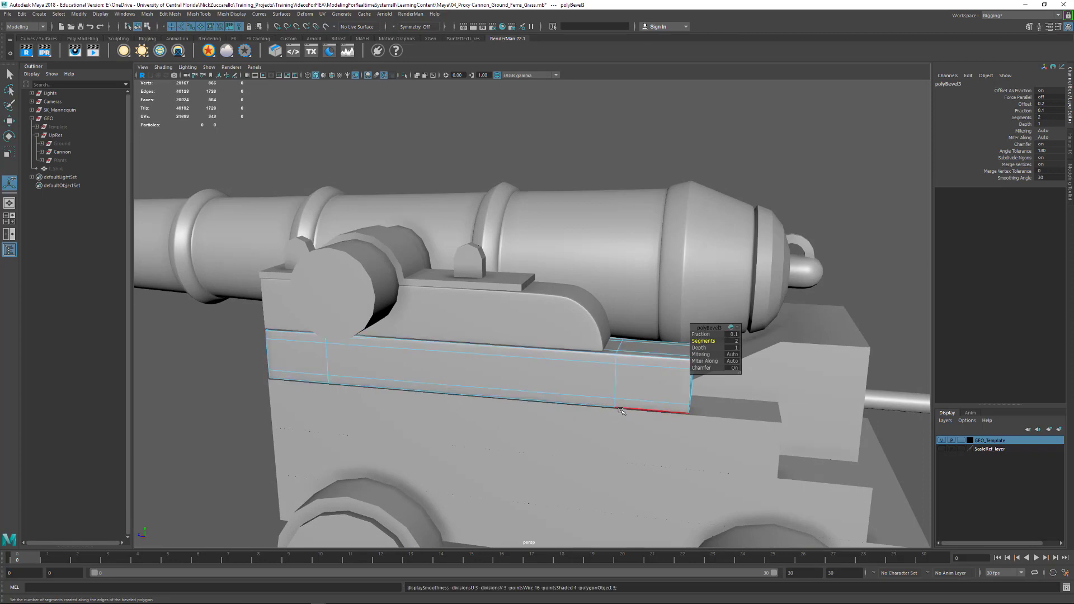
# - Bevel all edges of the next carriage block down, Block_02 of Side_L, with a width of 0.1 and 2 segments
pyautogui.moveTo(690, 443)
pyautogui.keyDown('alt'); pyautogui.mouseDown()
pyautogui.moveTo(616, 442)
pyautogui.moveTo(710, 440)
pyautogui.moveTo(699, 438)
pyautogui.mouseUp(); pyautogui.keyUp('alt')
pyautogui.moveTo(718, 326); pyautogui.dragTo(871, 259)
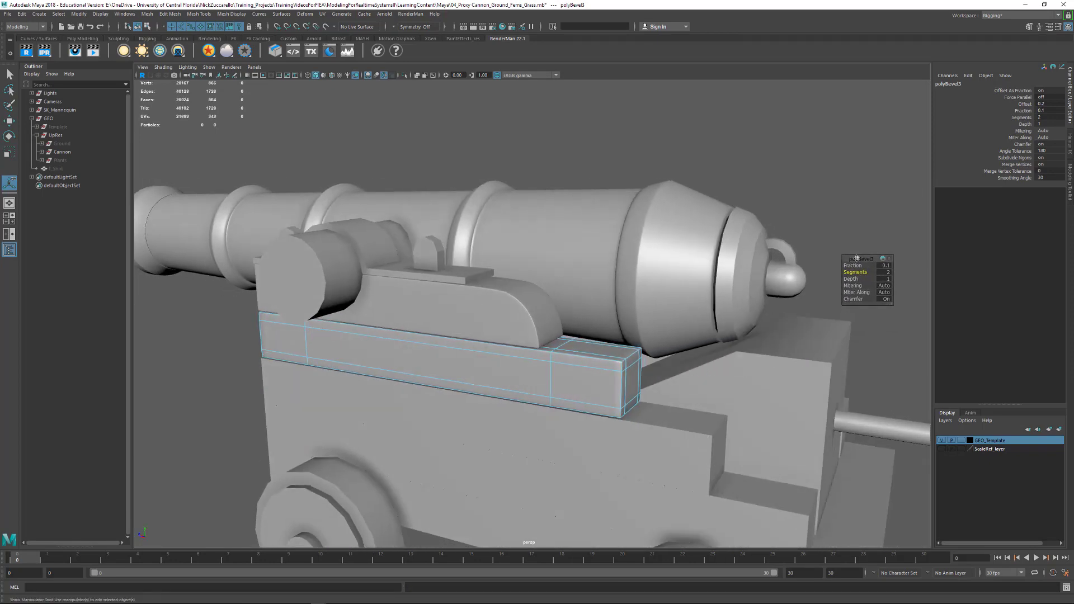
pyautogui.click(672, 433)
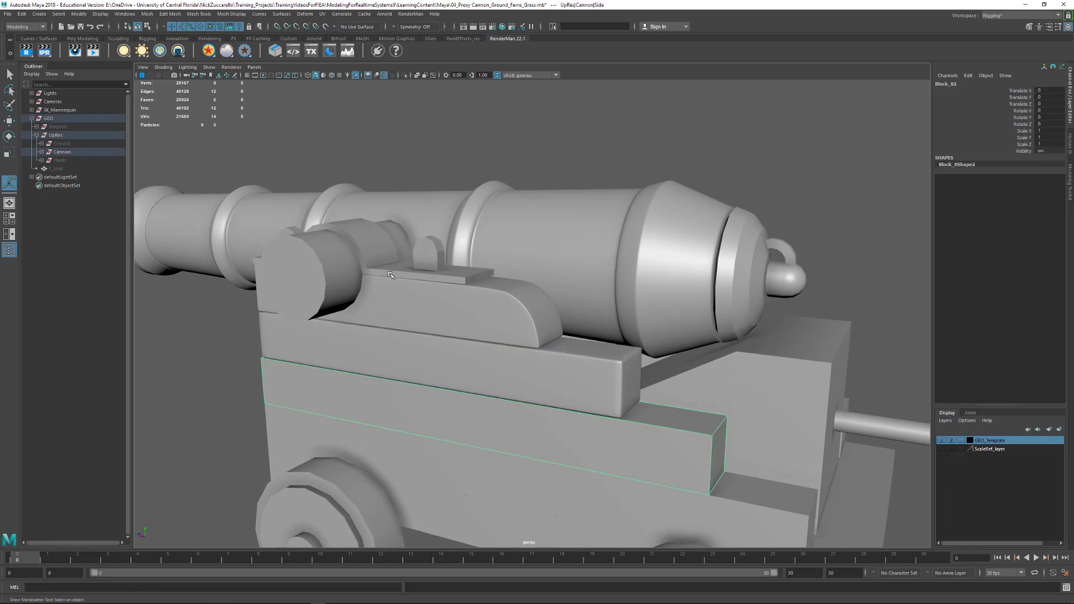
pyautogui.keyDown('shift'); pyautogui.moveTo(528, 421); pyautogui.dragTo(527, 423, button='right'); pyautogui.keyUp('shift')
pyautogui.hotkey('ctrl', 'F10')
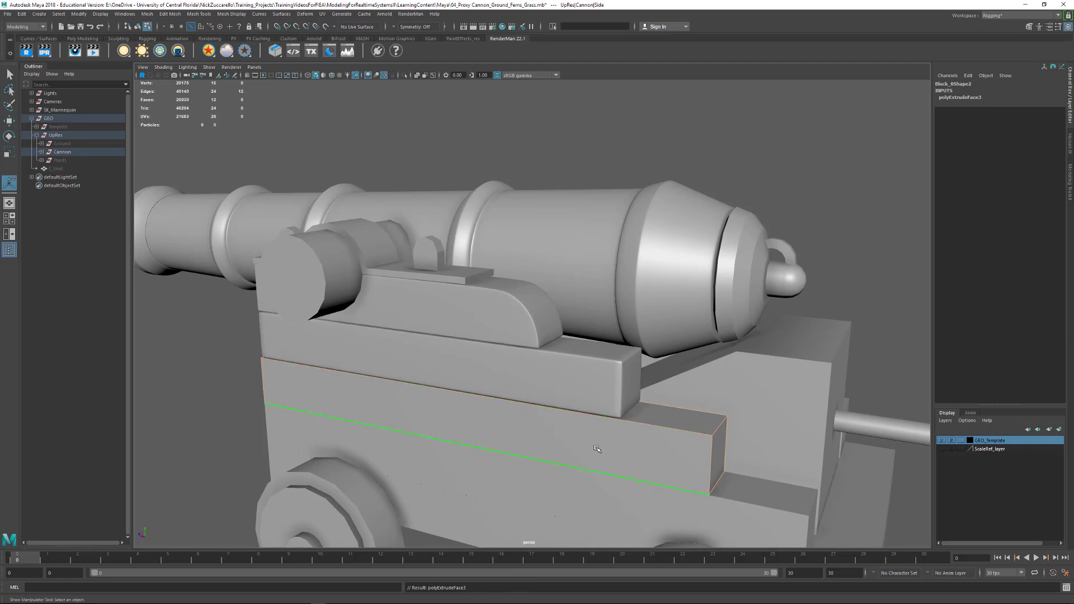
pyautogui.keyDown('shift'); pyautogui.moveTo(610, 440); pyautogui.dragTo(677, 443, button='right'); pyautogui.keyUp('shift')
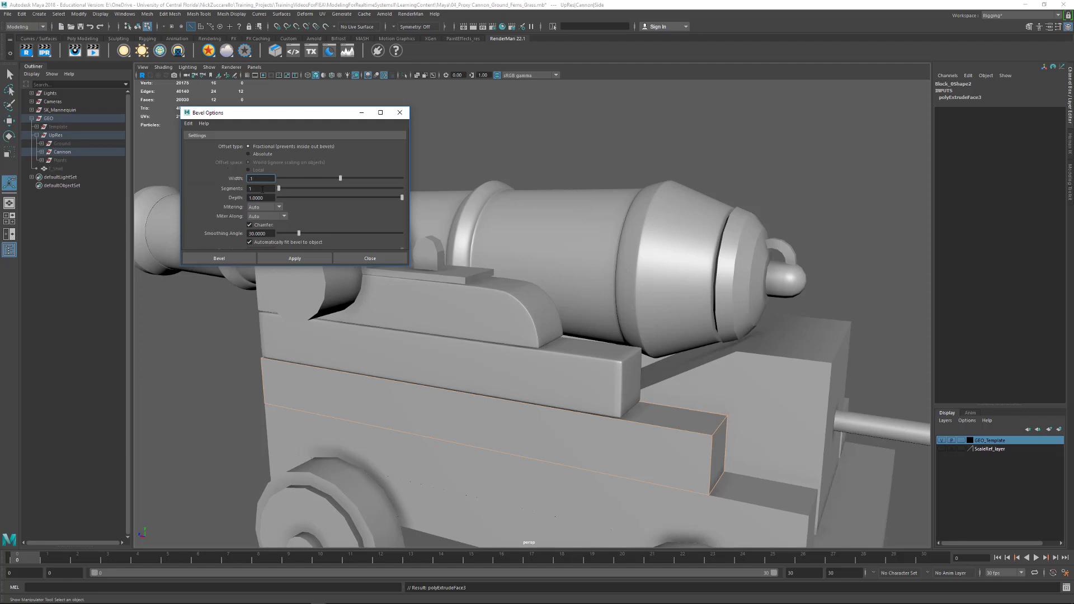
pyautogui.press('Tab')
pyautogui.click(294, 257)
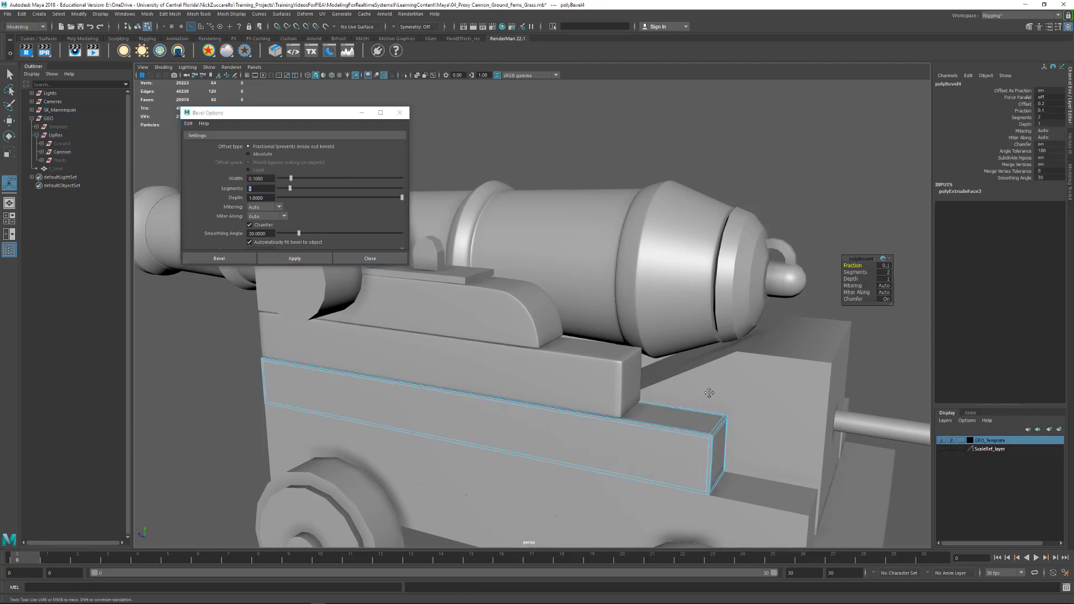
# - Return to object selection, display Block_02 of Side_L in smooth mesh preview, and deselect it
pyautogui.keyDown('alt'); pyautogui.moveTo(698, 411); pyautogui.dragTo(578, 387); pyautogui.keyUp('alt')
pyautogui.press('F8')
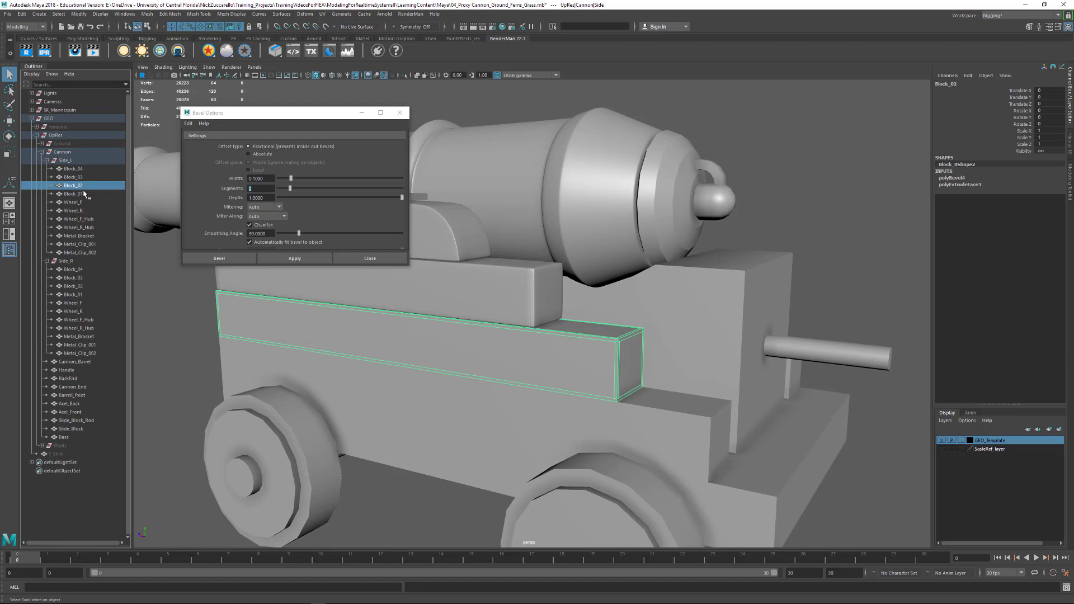
pyautogui.click(83, 193)
pyautogui.click(76, 186)
pyautogui.press('3')
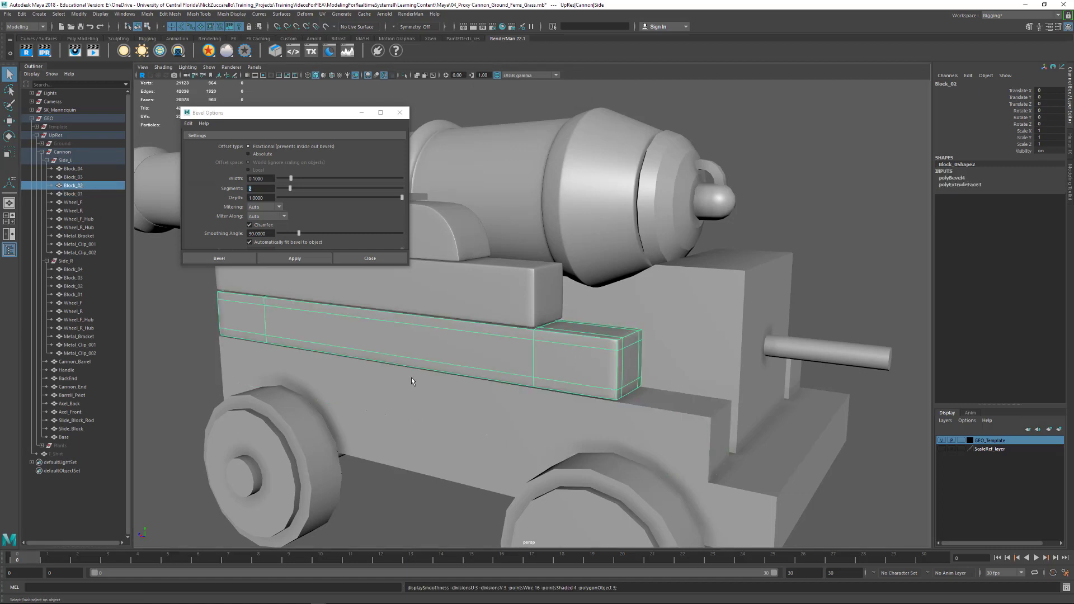
pyautogui.click(194, 315)
# - Bevel all edges of the lowest side block, Block_01 of Side_L, with a width of 0.1 and 2 segments
pyautogui.keyDown('alt'); pyautogui.moveTo(597, 360); pyautogui.dragTo(481, 367, button='right'); pyautogui.keyUp('alt')
pyautogui.keyDown('alt'); pyautogui.moveTo(481, 366); pyautogui.dragTo(509, 372); pyautogui.keyUp('alt')
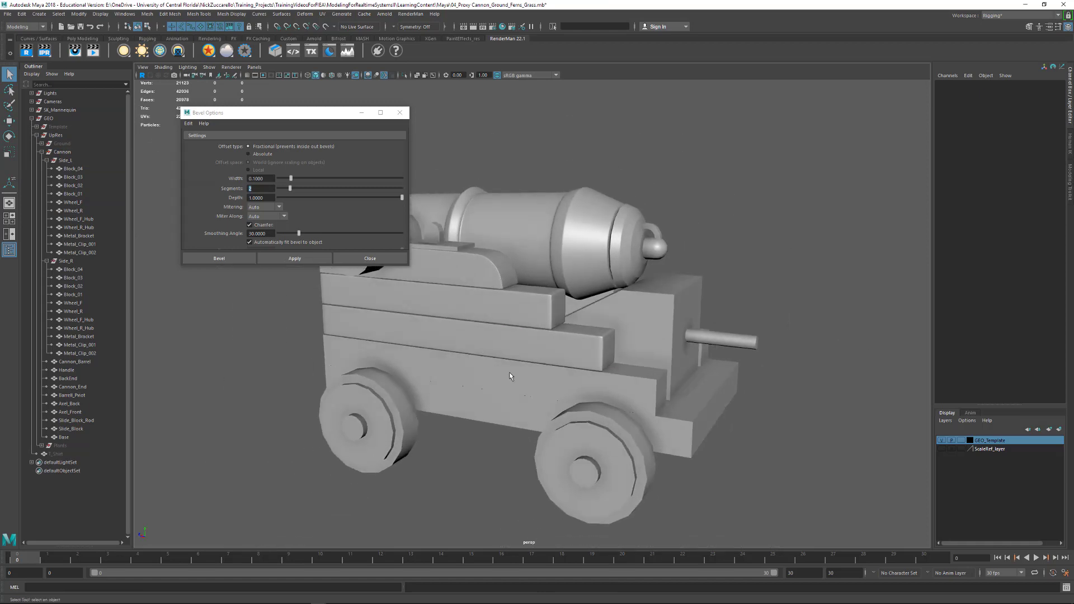
pyautogui.click(509, 372)
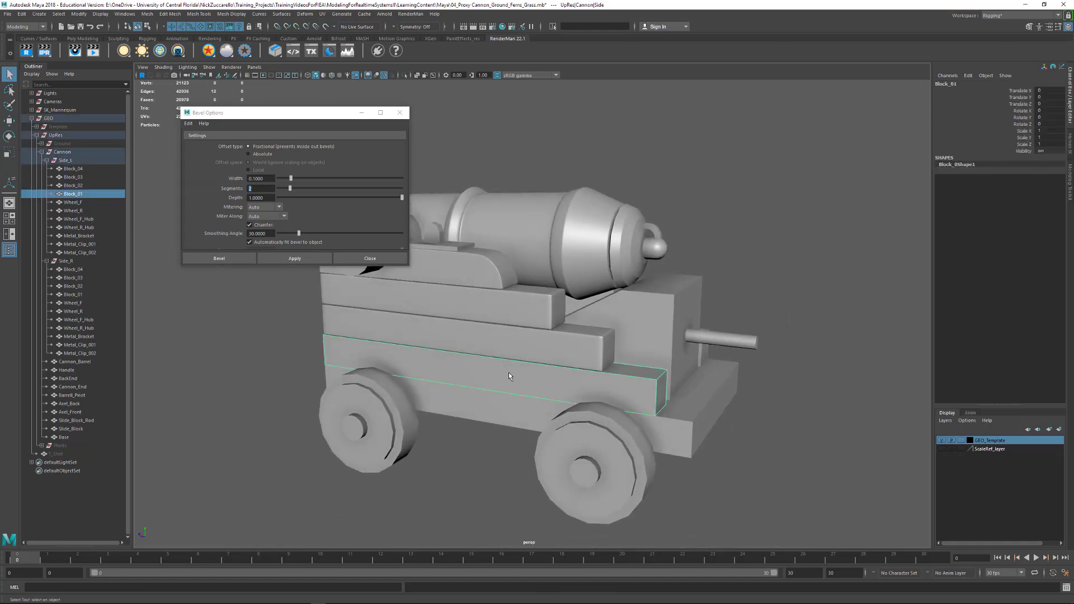
pyautogui.hotkey('ctrl', 'F10')
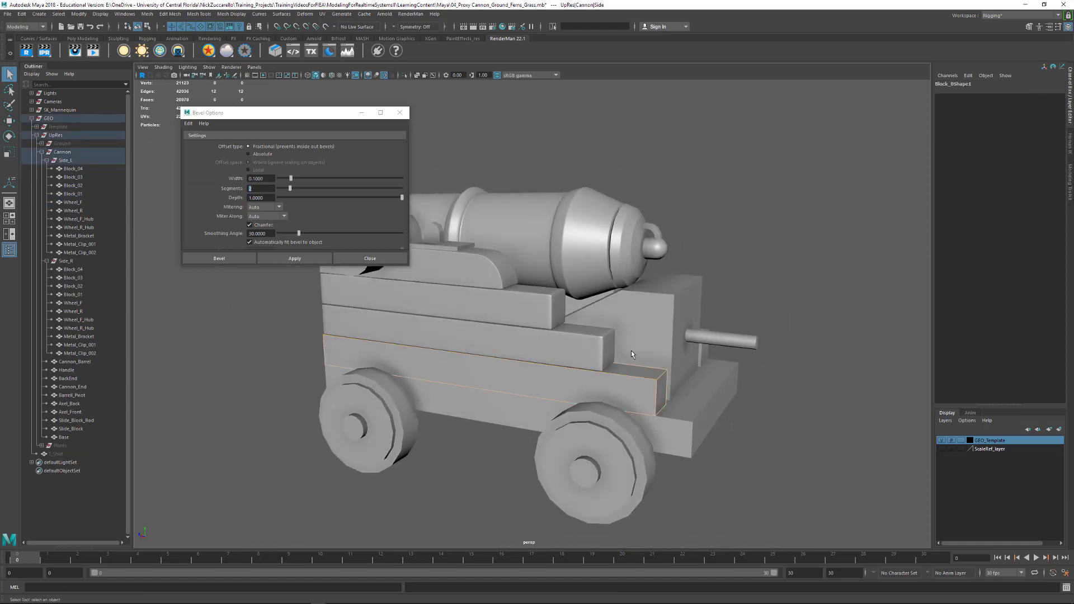
pyautogui.click(295, 258)
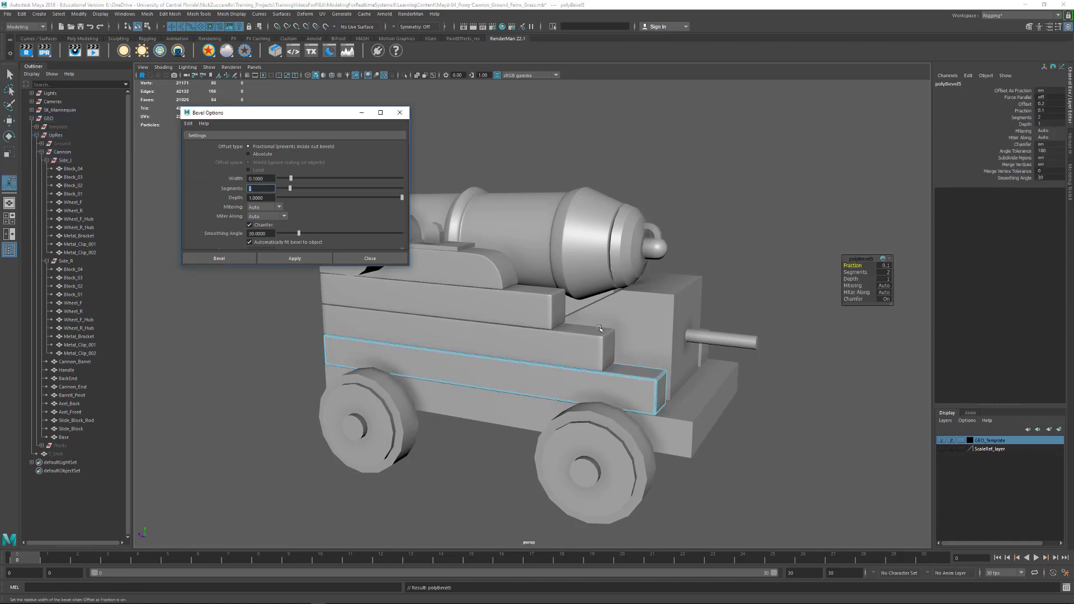
# - Bevel all edges of the carriage's Base with a width of 0.1 and 2 segments
pyautogui.keyDown('alt'); pyautogui.moveTo(447, 414); pyautogui.dragTo(494, 416); pyautogui.keyUp('alt')
pyautogui.click(495, 416)
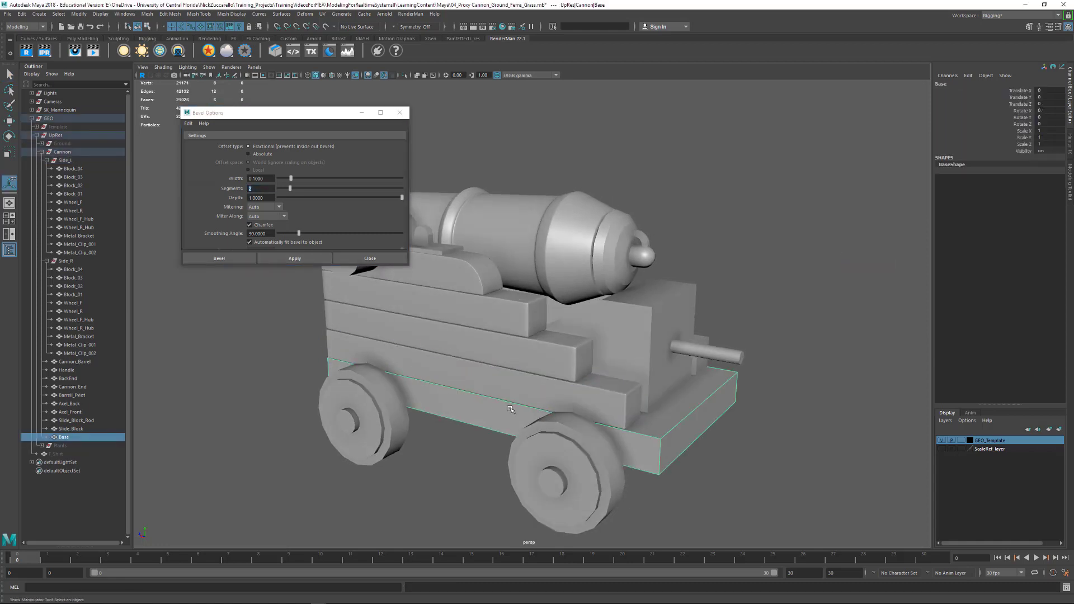
pyautogui.hotkey('ctrl', 'F10')
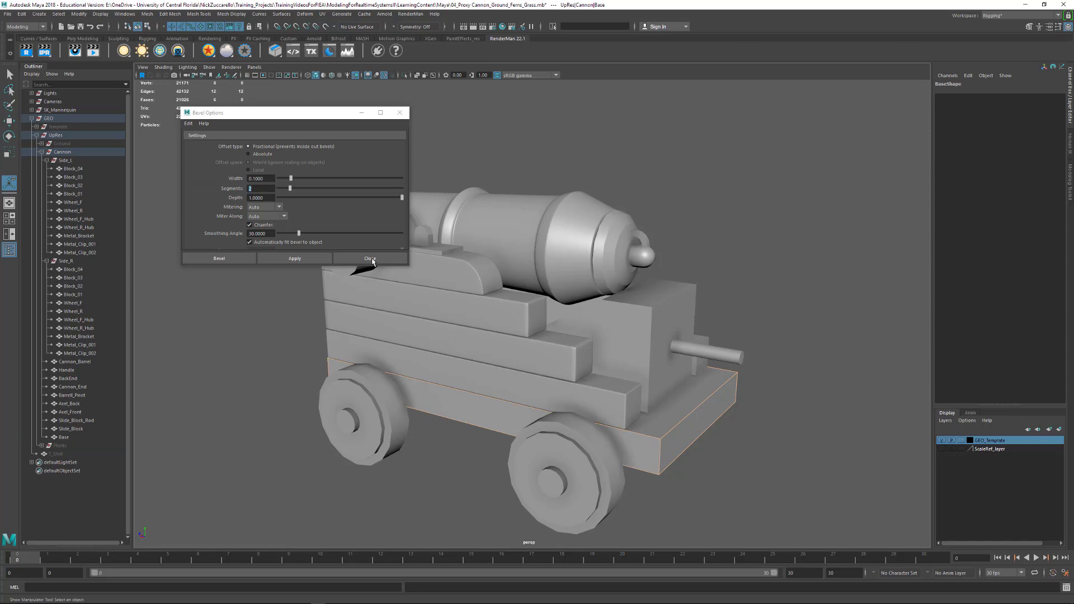
pyautogui.click(300, 259)
pyautogui.keyDown('alt'); pyautogui.moveTo(561, 345); pyautogui.dragTo(676, 349); pyautogui.keyUp('alt')
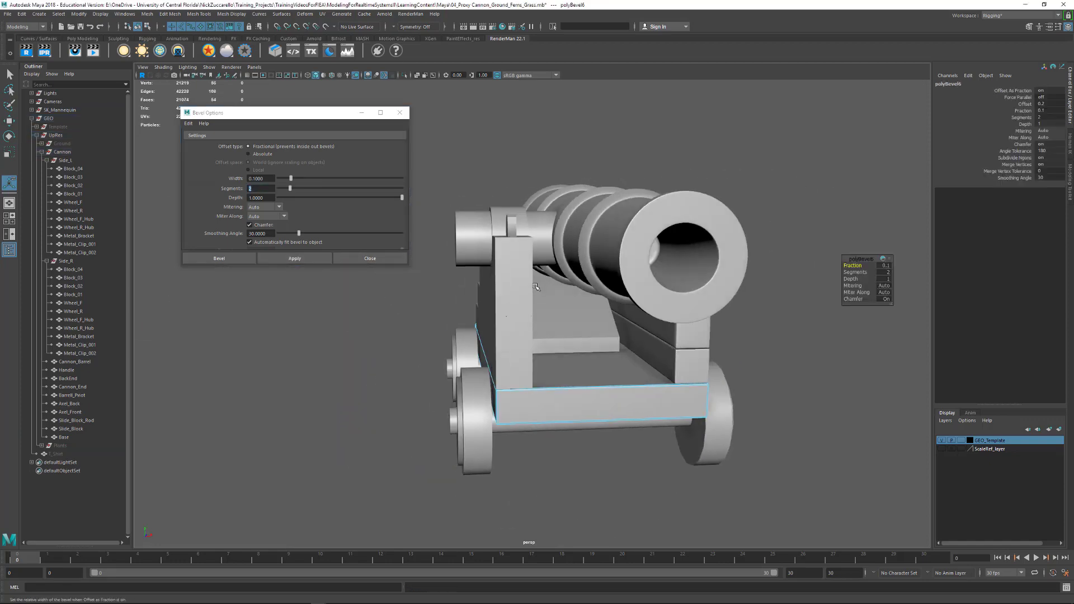
# - Bevel all edges of Block_01, Block_02 and Block_03 of Side_R together with a width of 0.1 and 2 segments
pyautogui.keyDown('alt'); pyautogui.moveTo(537, 287); pyautogui.dragTo(631, 277); pyautogui.keyUp('alt')
pyautogui.click(642, 295)
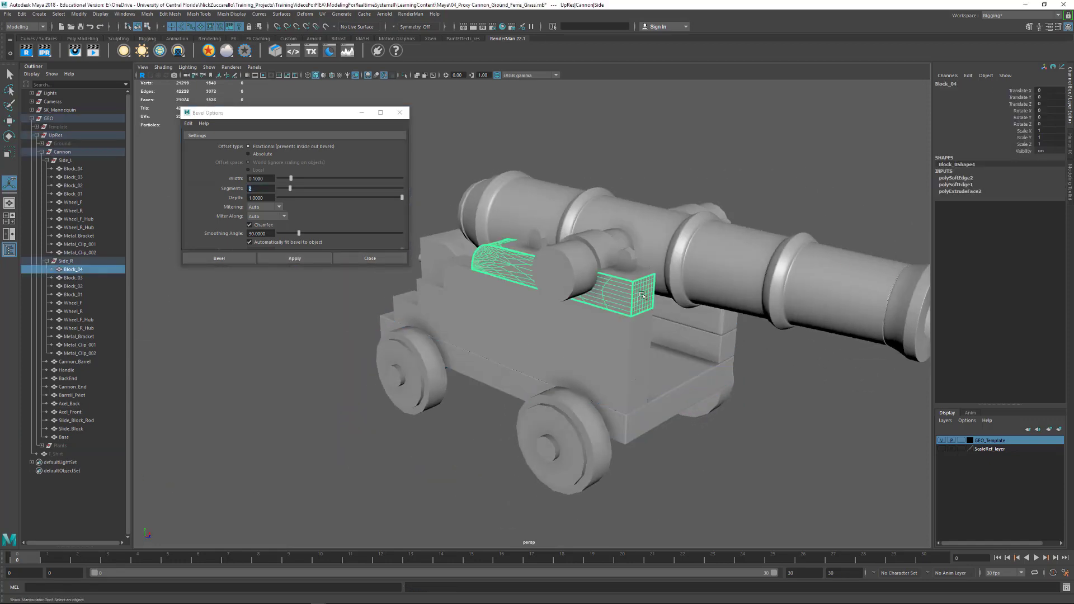
pyautogui.keyDown('alt'); pyautogui.moveTo(646, 324); pyautogui.dragTo(616, 334); pyautogui.keyUp('alt')
pyautogui.click(612, 336)
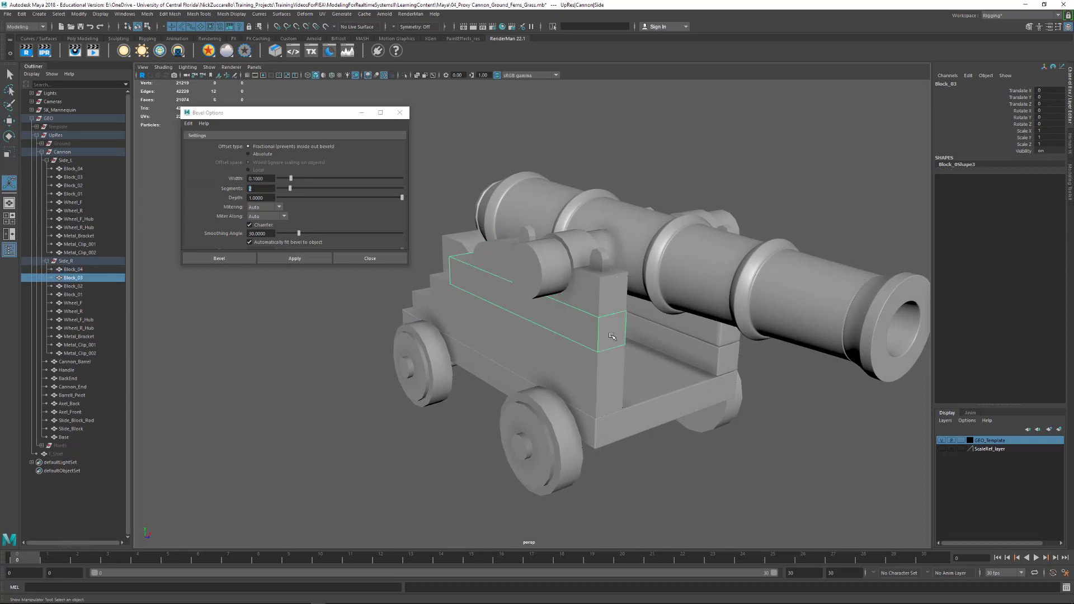
pyautogui.keyDown('shift'); pyautogui.click(609, 367); pyautogui.keyUp('shift')
pyautogui.keyDown('shift'); pyautogui.click(609, 414); pyautogui.keyUp('shift')
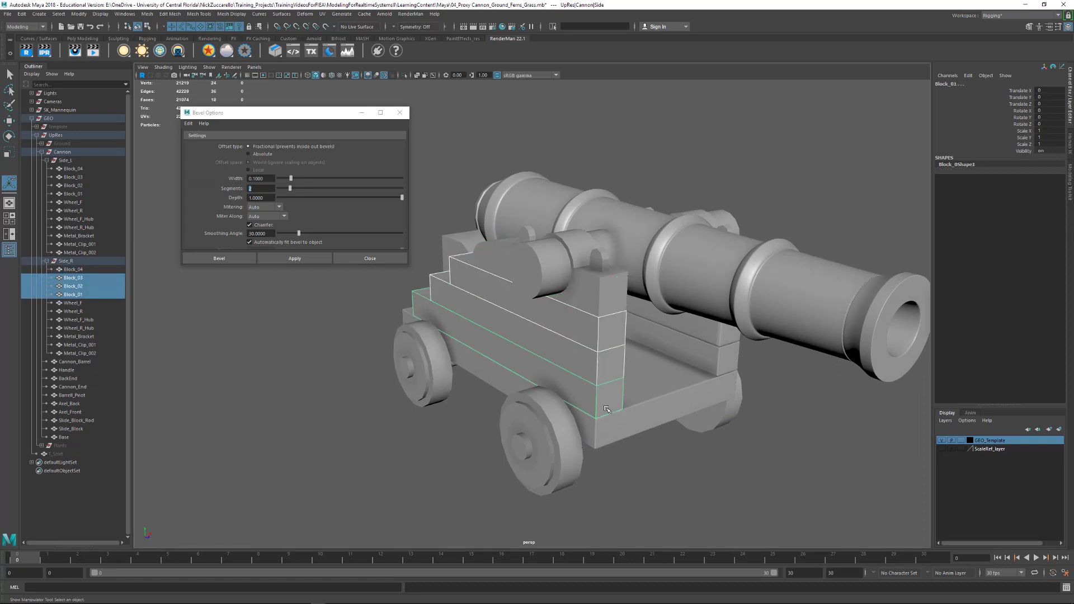
pyautogui.hotkey('ctrl', 'F10')
pyautogui.click(291, 259)
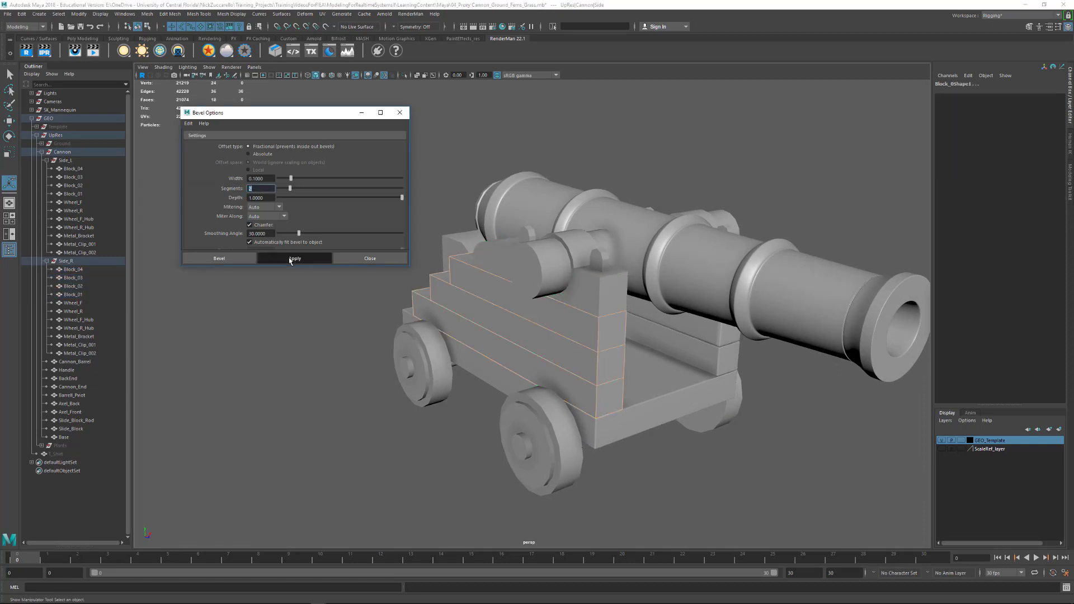
# - Display the newly beveled Side_R blocks in smooth mesh preview
pyautogui.keyDown('alt'); pyautogui.moveTo(389, 398); pyautogui.dragTo(476, 288); pyautogui.keyUp('alt')
pyautogui.click(476, 288)
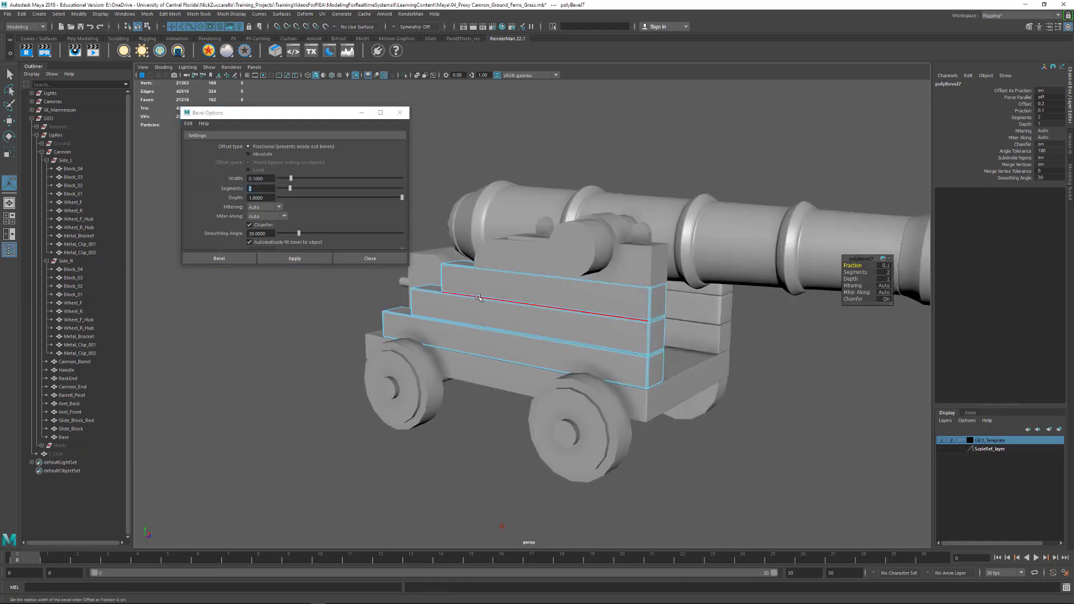
pyautogui.press('3')
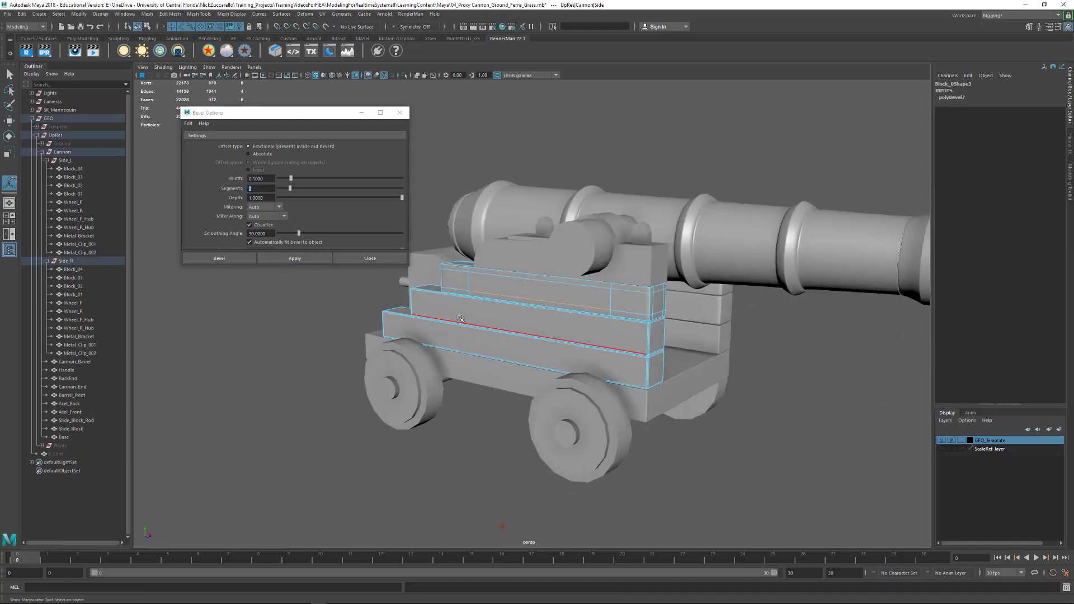
pyautogui.click(456, 341)
pyautogui.keyDown('alt'); pyautogui.moveTo(496, 428); pyautogui.dragTo(366, 453); pyautogui.keyUp('alt')
pyautogui.click(595, 490)
# - Return to object selection, select Block_01 of Side_L, and examine the beveled blocks on that side of the carriage
pyautogui.keyDown('alt'); pyautogui.moveTo(772, 414); pyautogui.dragTo(598, 354); pyautogui.keyUp('alt')
pyautogui.doubleClick(598, 354)
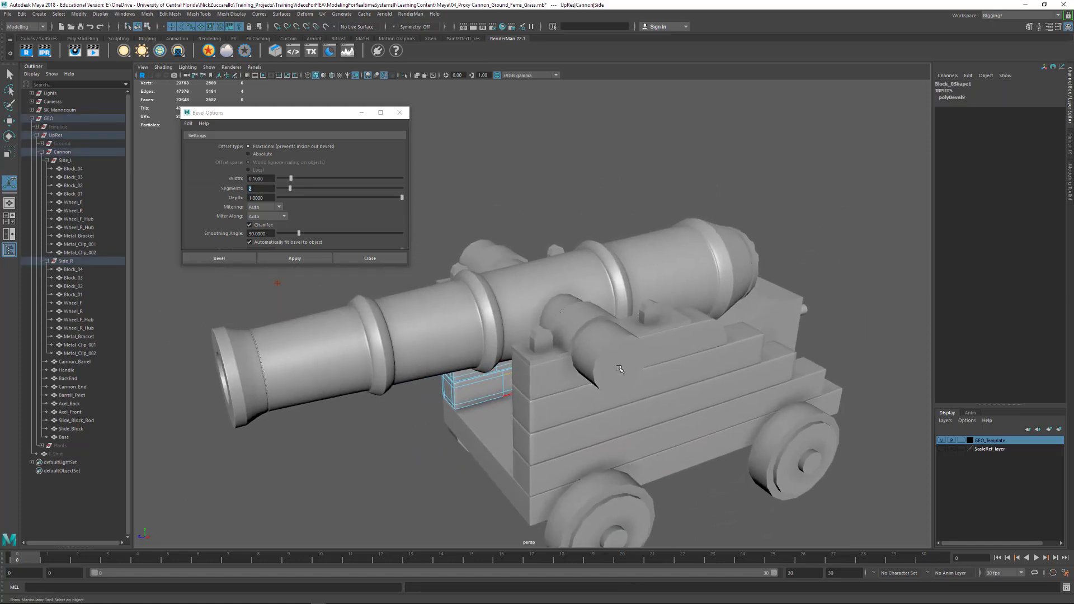
pyautogui.press('q')
pyautogui.press('F8')
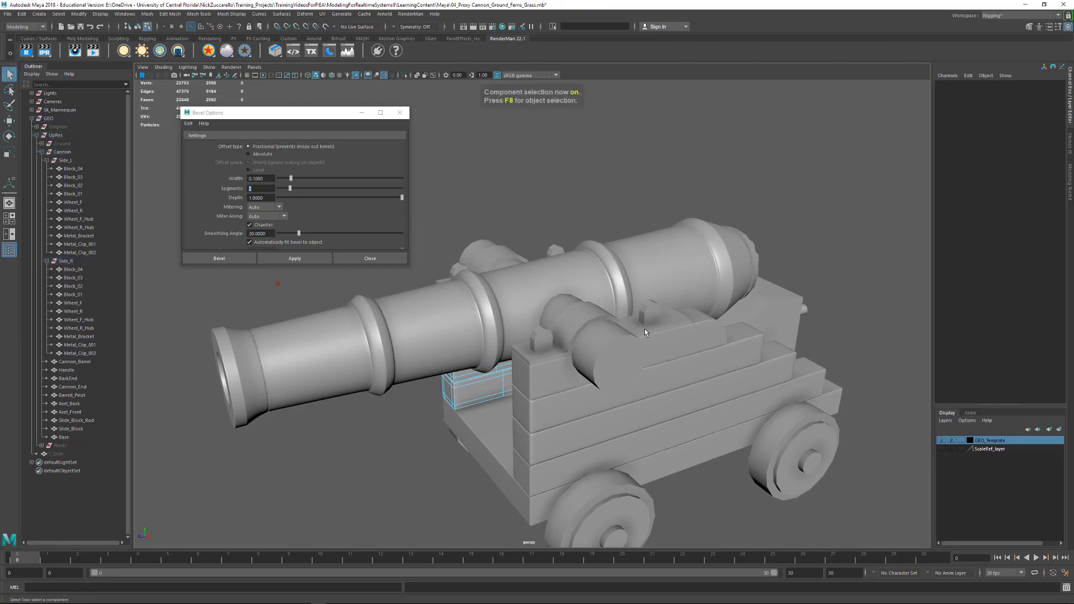
pyautogui.keyDown('alt'); pyautogui.moveTo(587, 358); pyautogui.dragTo(559, 360); pyautogui.keyUp('alt')
pyautogui.press('F8')
pyautogui.click(636, 369)
pyautogui.moveTo(558, 359)
pyautogui.keyDown('alt'); pyautogui.mouseDown(button='middle')
pyautogui.moveTo(527, 338)
pyautogui.moveTo(547, 350)
pyautogui.mouseUp(button='middle'); pyautogui.keyUp('alt')
pyautogui.keyDown('alt'); pyautogui.moveTo(546, 350); pyautogui.dragTo(598, 367, button='right'); pyautogui.keyUp('alt')
pyautogui.click(584, 350)
pyautogui.keyDown('alt'); pyautogui.moveTo(764, 339); pyautogui.dragTo(666, 338, button='right'); pyautogui.keyUp('alt')
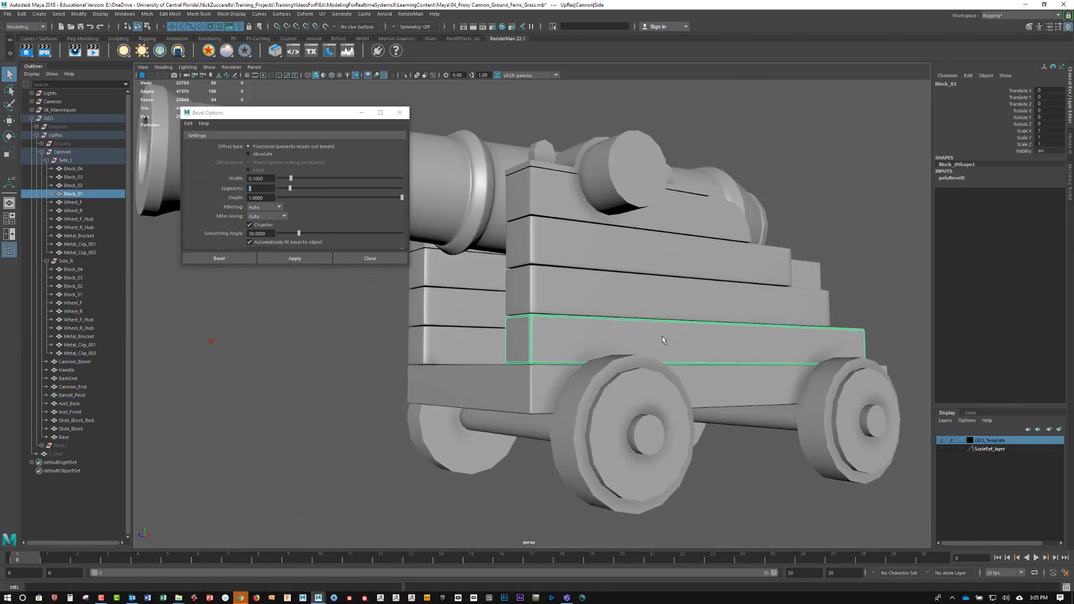
pyautogui.keyDown('alt'); pyautogui.moveTo(665, 339); pyautogui.dragTo(655, 367); pyautogui.keyUp('alt')
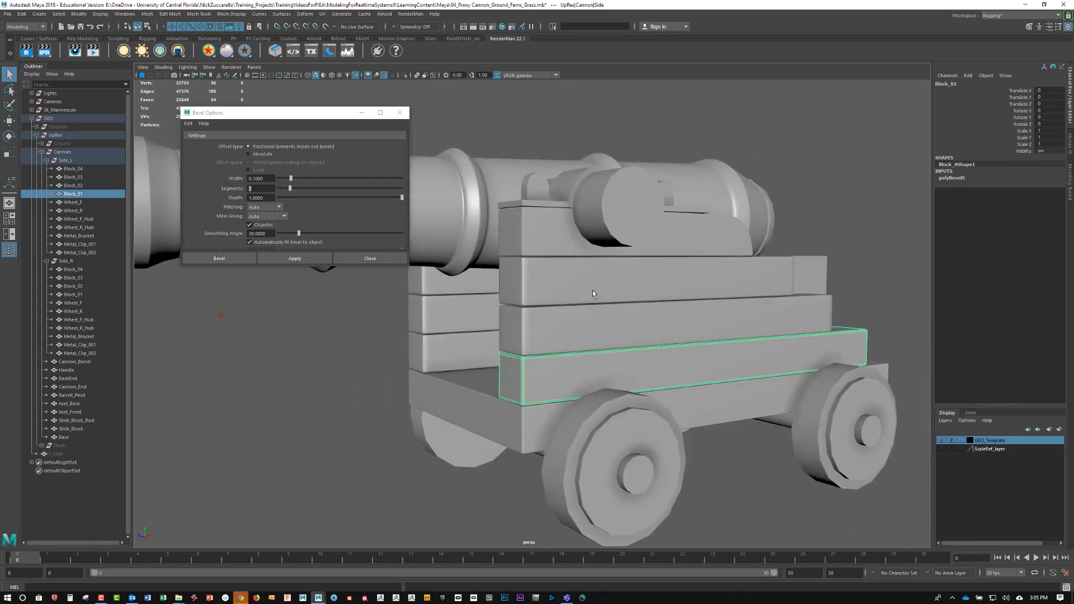
pyautogui.keyDown('alt'); pyautogui.moveTo(784, 362); pyautogui.dragTo(779, 356); pyautogui.keyUp('alt')
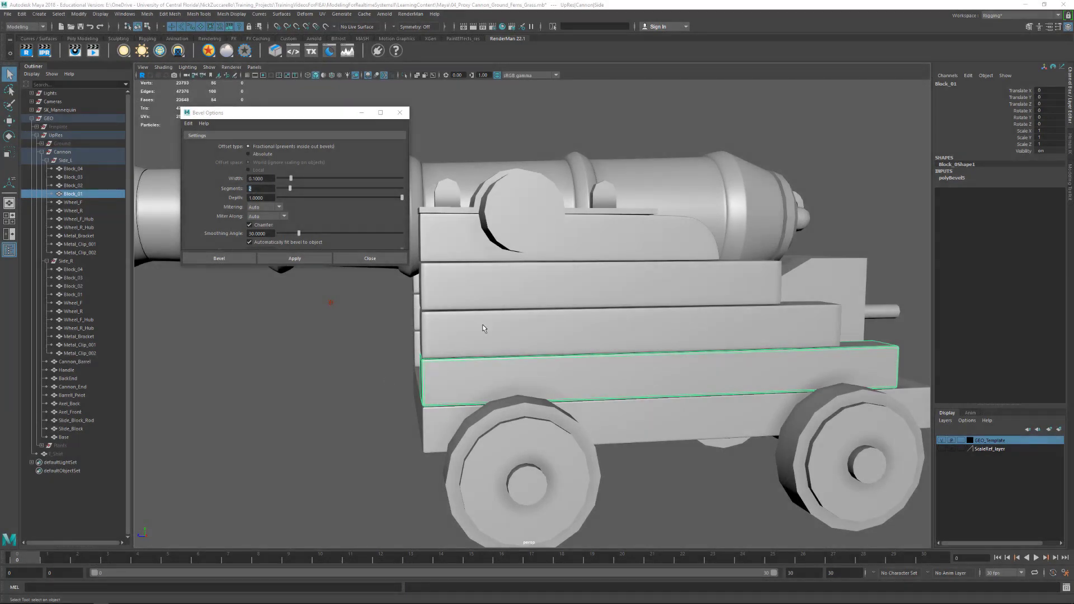
# - Select Block_03 of Side_L, directly beneath the rounded block, and turn off its smooth mesh preview
pyautogui.click(560, 290)
pyautogui.keyDown('alt'); pyautogui.moveTo(622, 299); pyautogui.dragTo(623, 298); pyautogui.keyUp('alt')
pyautogui.press('super')
pyautogui.write('f')
pyautogui.click(562, 307)
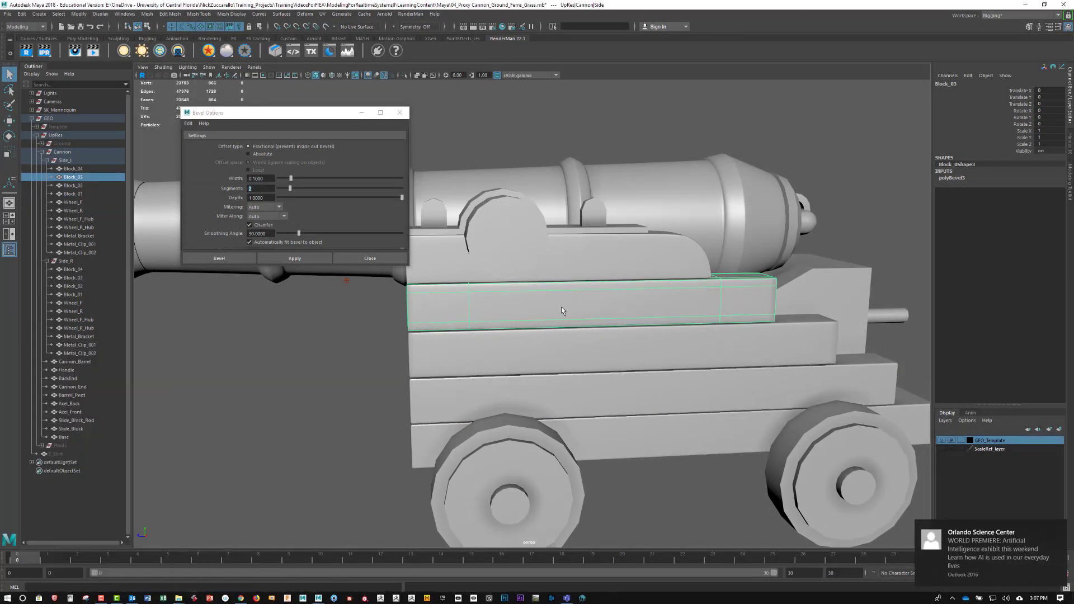
pyautogui.press('1')
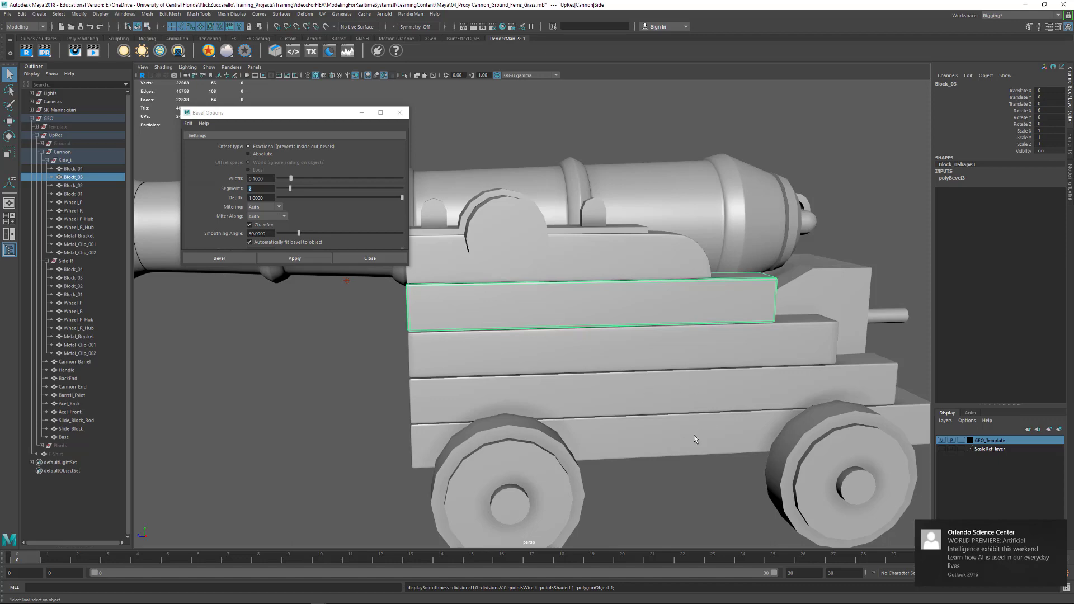
# - Insert 4 evenly spaced edge loops along Block_03 of Side_L using Insert Edge Loop's Multiple edge loops setting
pyautogui.keyDown('alt'); pyautogui.moveTo(600, 466); pyautogui.dragTo(636, 460); pyautogui.keyUp('alt')
pyautogui.keyDown('alt'); pyautogui.moveTo(536, 361); pyautogui.dragTo(673, 379, button='right'); pyautogui.keyUp('alt')
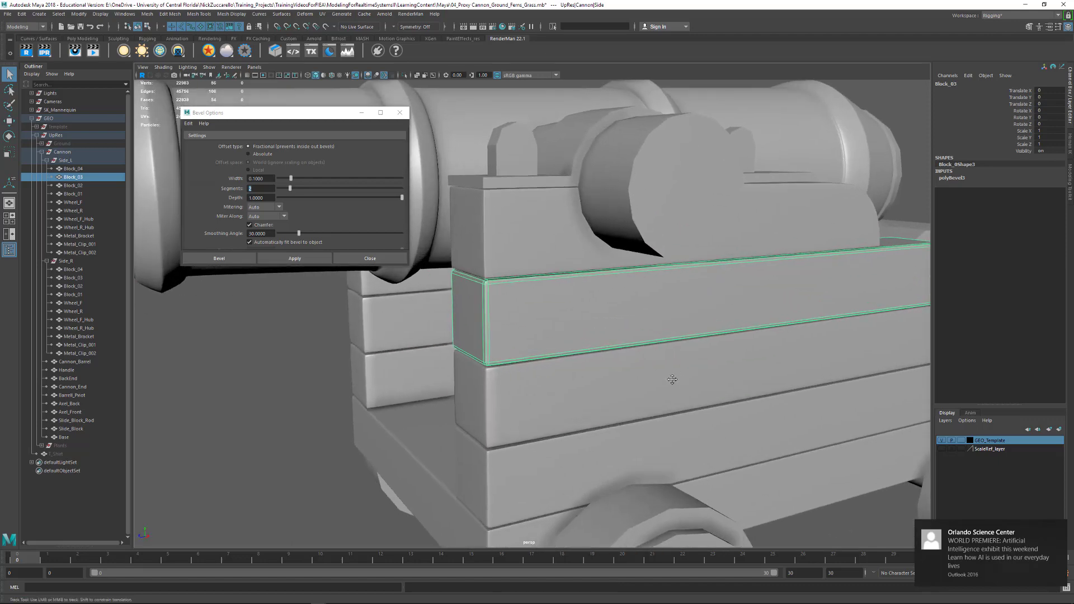
pyautogui.keyDown('alt'); pyautogui.moveTo(673, 379); pyautogui.dragTo(628, 355); pyautogui.keyUp('alt')
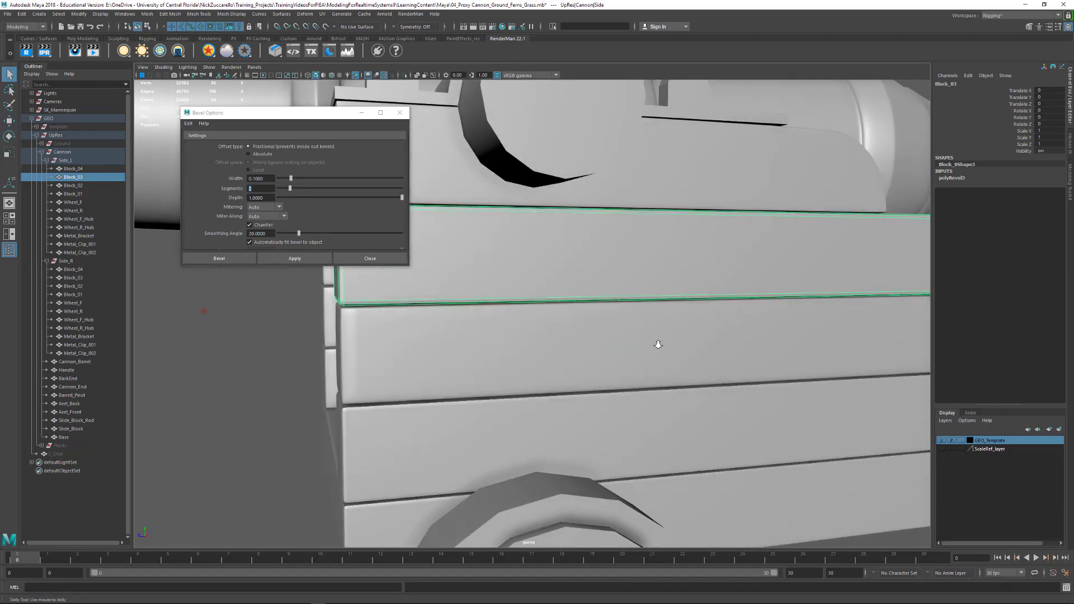
pyautogui.keyDown('alt'); pyautogui.moveTo(657, 343); pyautogui.dragTo(565, 341, button='right'); pyautogui.keyUp('alt')
pyautogui.moveTo(565, 342)
pyautogui.keyDown('alt'); pyautogui.mouseDown()
pyautogui.moveTo(586, 347)
pyautogui.moveTo(549, 351)
pyautogui.mouseUp(); pyautogui.keyUp('alt')
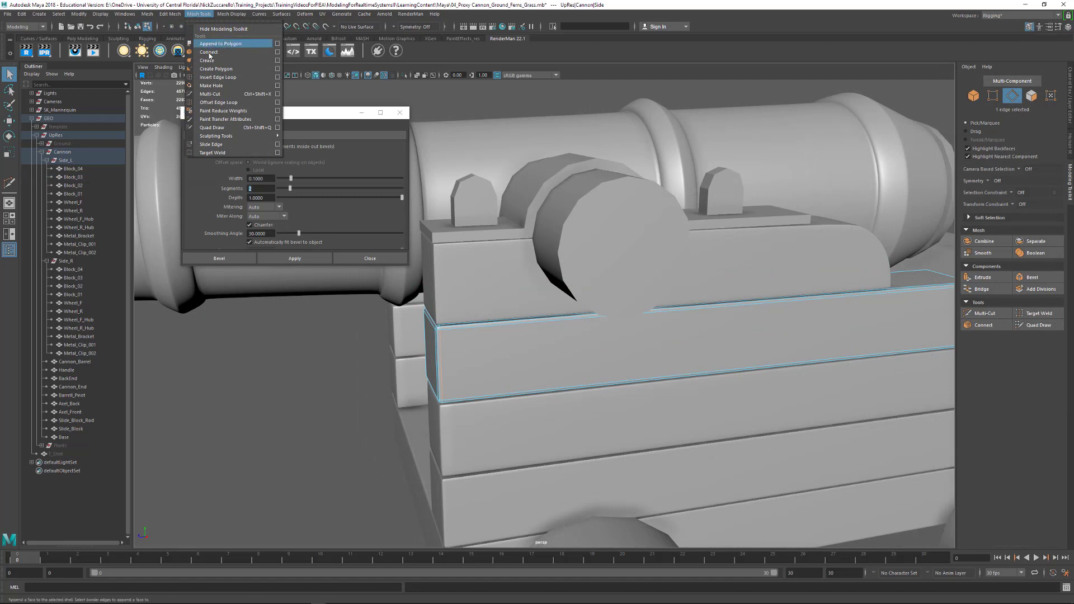
pyautogui.click(277, 78)
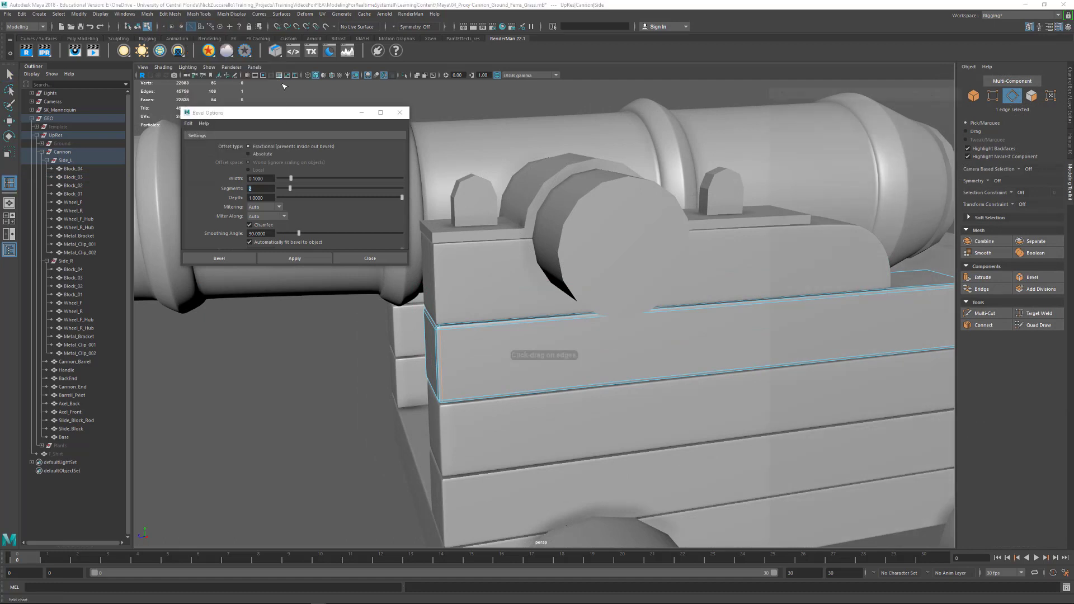
pyautogui.moveTo(884, 85); pyautogui.dragTo(278, 98)
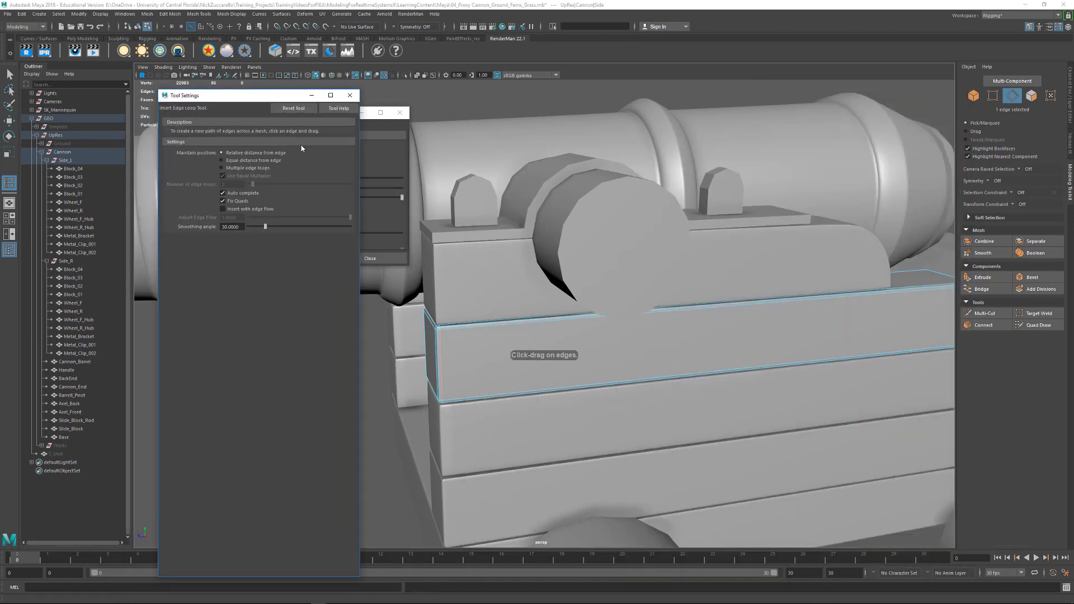
pyautogui.click(226, 168)
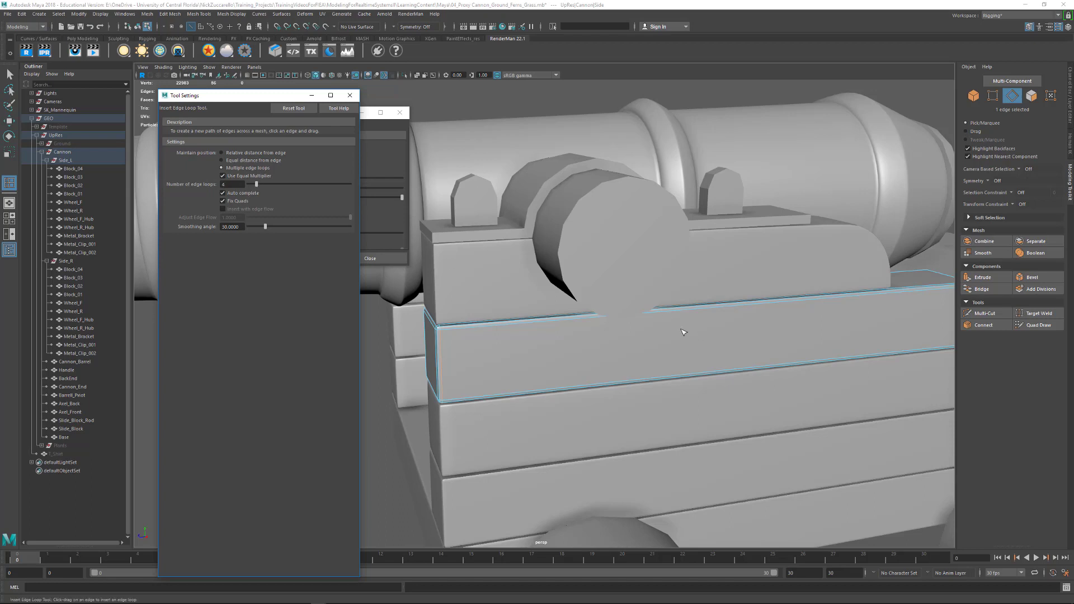
pyautogui.click(692, 314)
# - Select the matching Block_03 of Side_R on the cannon's other side and turn off its smooth mesh preview
pyautogui.keyDown('alt'); pyautogui.moveTo(699, 318); pyautogui.dragTo(672, 269); pyautogui.keyUp('alt')
pyautogui.keyDown('alt'); pyautogui.moveTo(672, 268); pyautogui.dragTo(647, 240, button='right'); pyautogui.keyUp('alt')
pyautogui.keyDown('alt'); pyautogui.moveTo(587, 266); pyautogui.dragTo(776, 290); pyautogui.keyUp('alt')
pyautogui.click(600, 267)
pyautogui.keyDown('alt'); pyautogui.moveTo(524, 251); pyautogui.dragTo(610, 271); pyautogui.keyUp('alt')
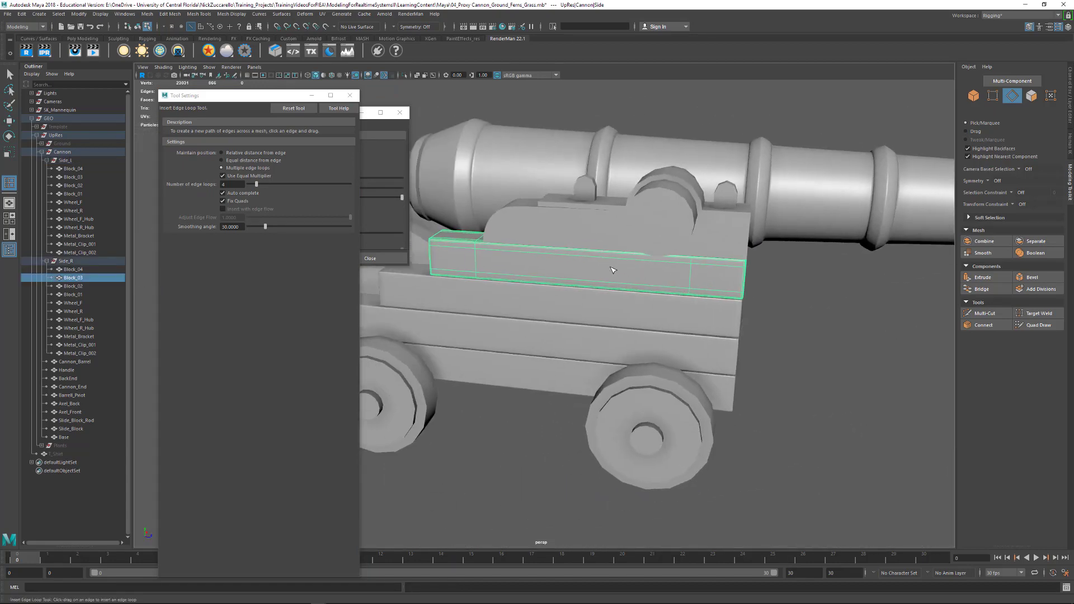
pyautogui.press('1')
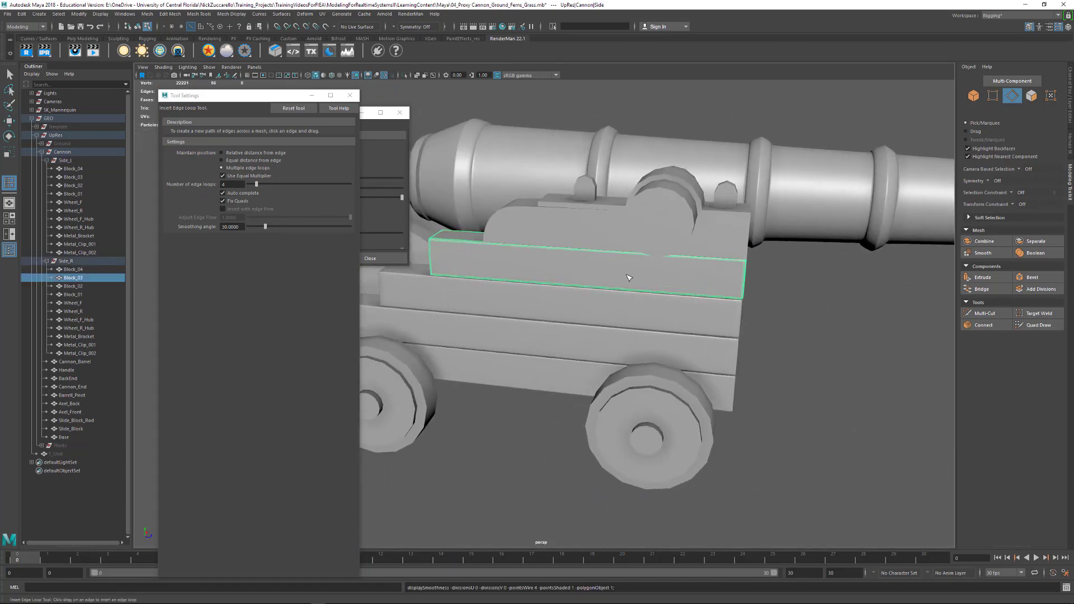
# - Insert 4 evenly spaced edge loops along each of Block_03, Block_02 and Block_01 of Side_R
pyautogui.click(730, 299)
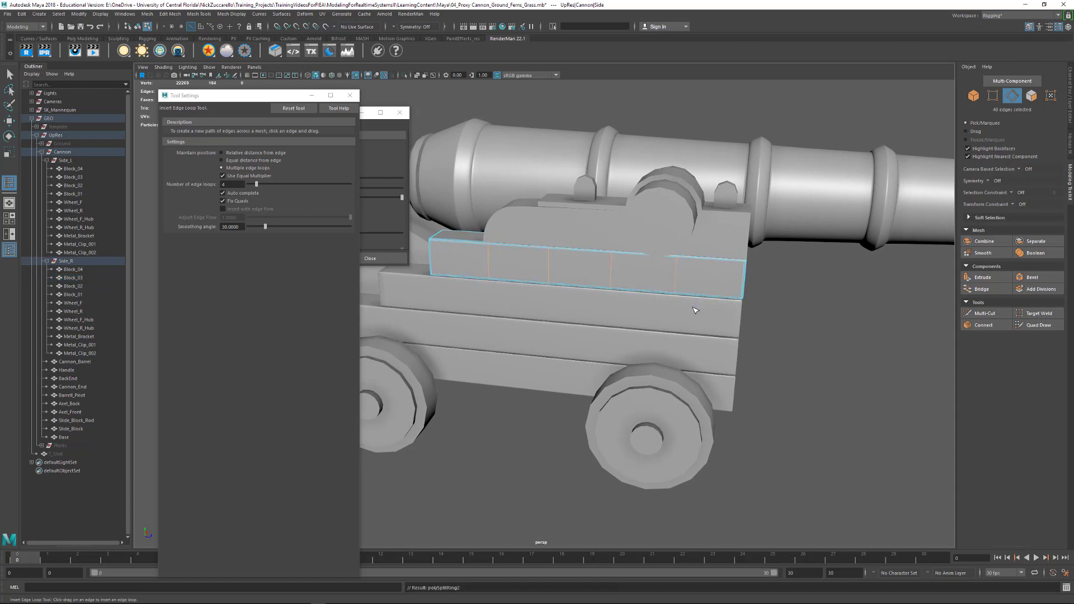
pyautogui.click(653, 323)
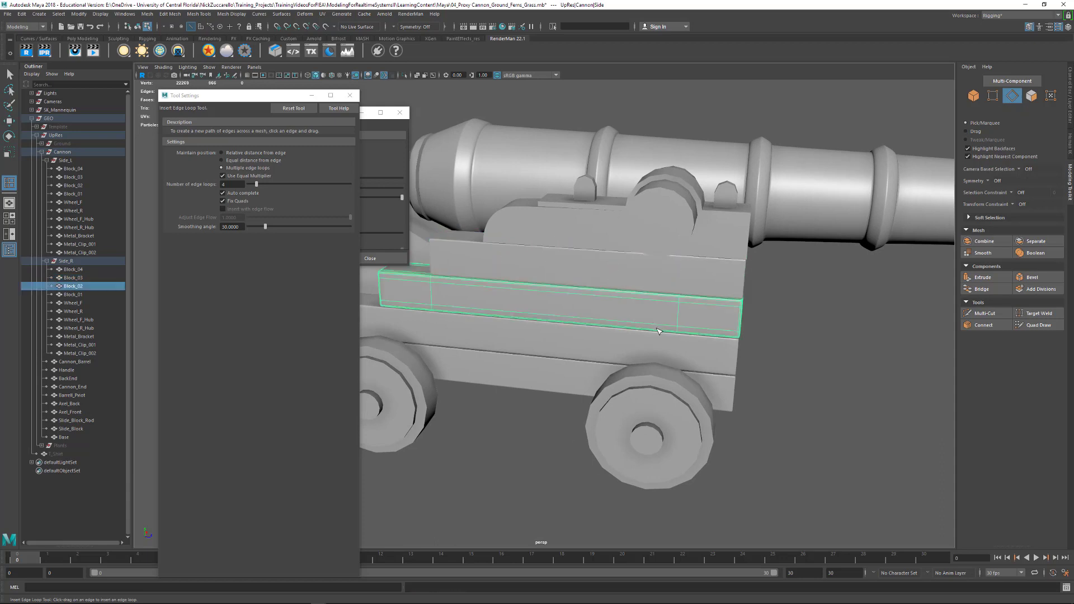
pyautogui.click(658, 332)
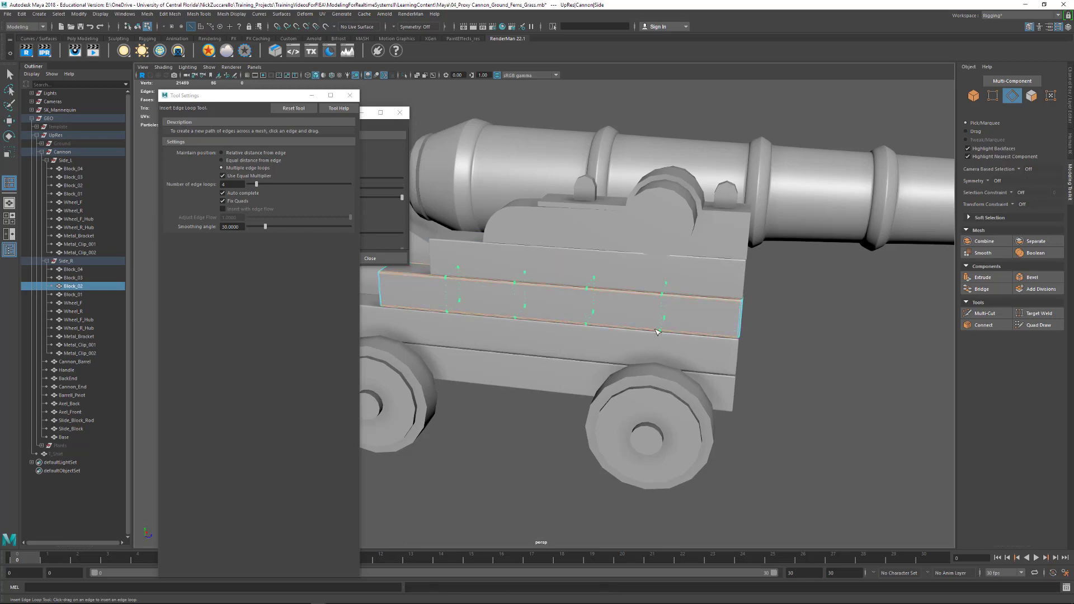
pyautogui.click(586, 358)
pyautogui.click(606, 363)
# - Insert 4 evenly spaced edge loops in both directions, lengthwise and crosswise, on the carriage Base
pyautogui.moveTo(574, 388)
pyautogui.keyDown('alt'); pyautogui.mouseDown()
pyautogui.moveTo(594, 373)
pyautogui.moveTo(598, 348)
pyautogui.moveTo(565, 349)
pyautogui.moveTo(571, 401)
pyautogui.mouseUp(); pyautogui.keyUp('alt')
pyautogui.click(594, 376)
pyautogui.click(593, 387)
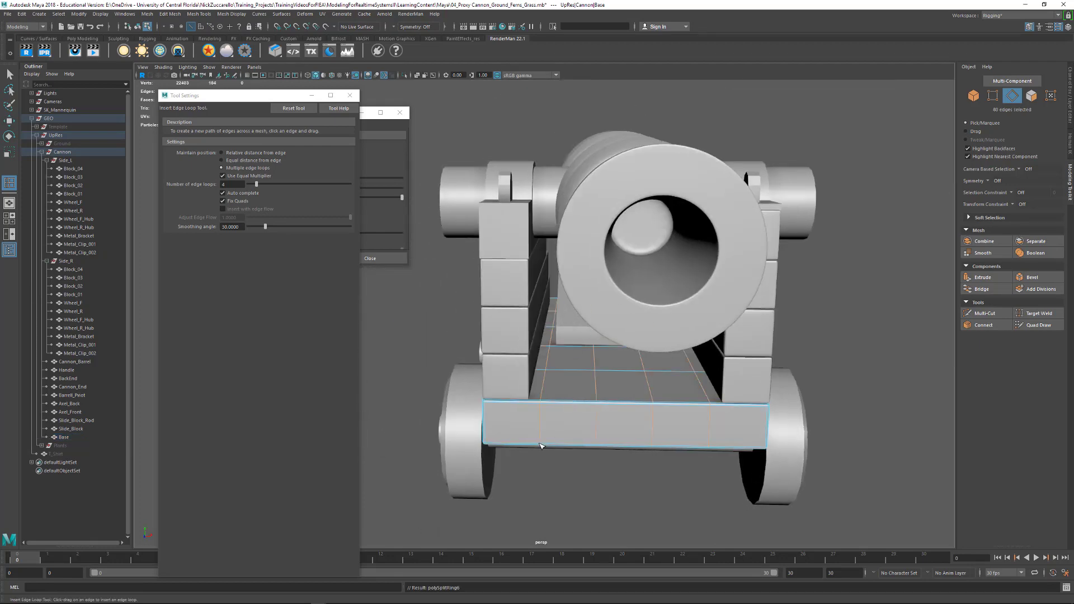
pyautogui.keyDown('alt'); pyautogui.moveTo(599, 439); pyautogui.dragTo(656, 346); pyautogui.keyUp('alt')
pyautogui.click(618, 372)
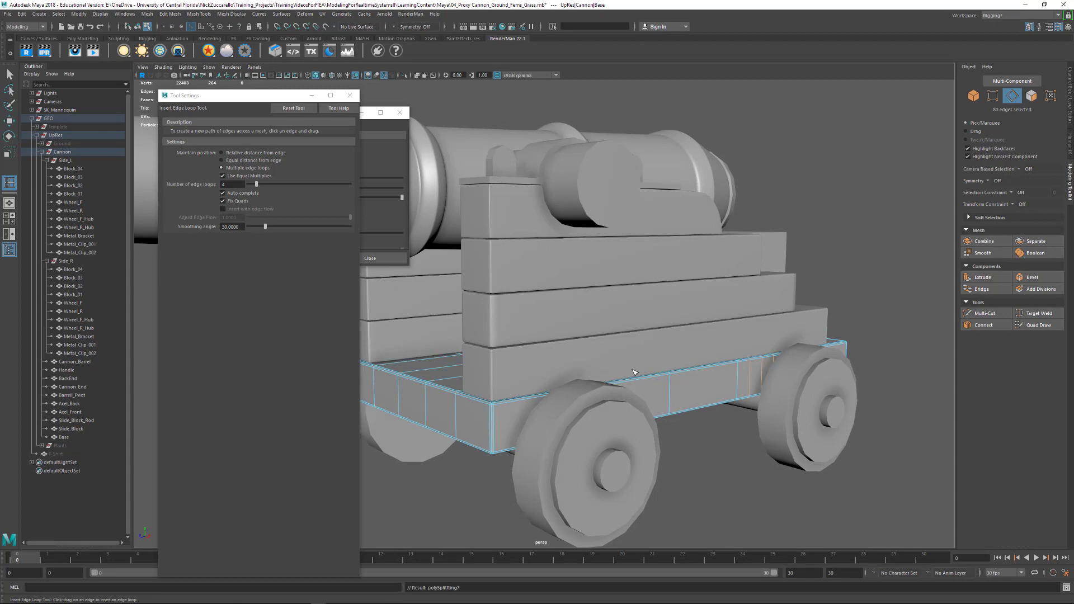
pyautogui.hotkey('ctrl', 'z')
# - Insert 4 evenly spaced edge loops along Block_01 and Block_02 of Side_L, turning off Block_02's smooth mesh preview first
pyautogui.click(823, 323)
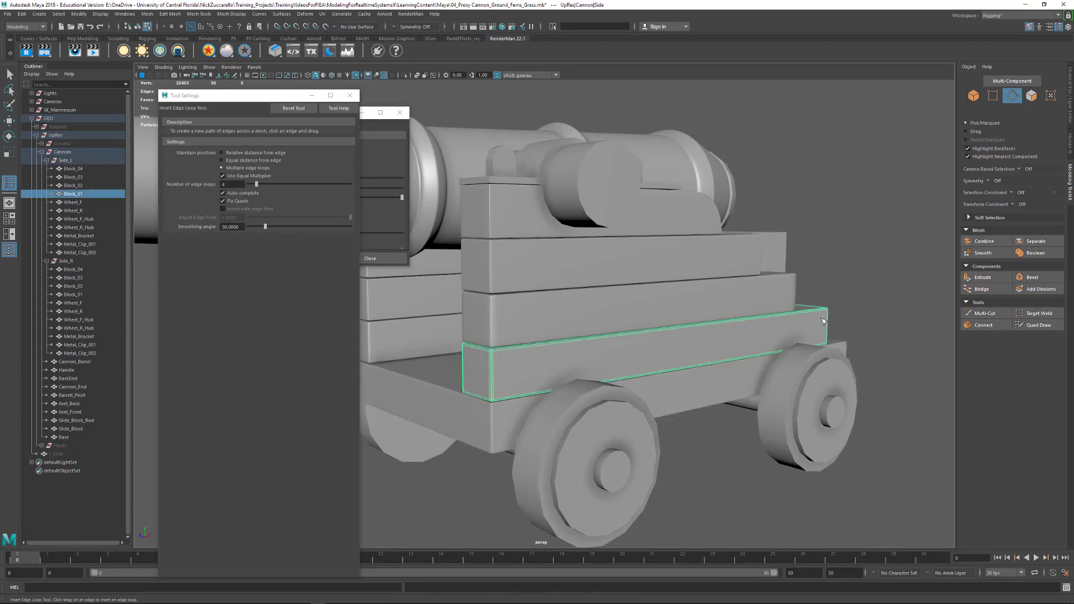
pyautogui.click(730, 325)
pyautogui.click(792, 289)
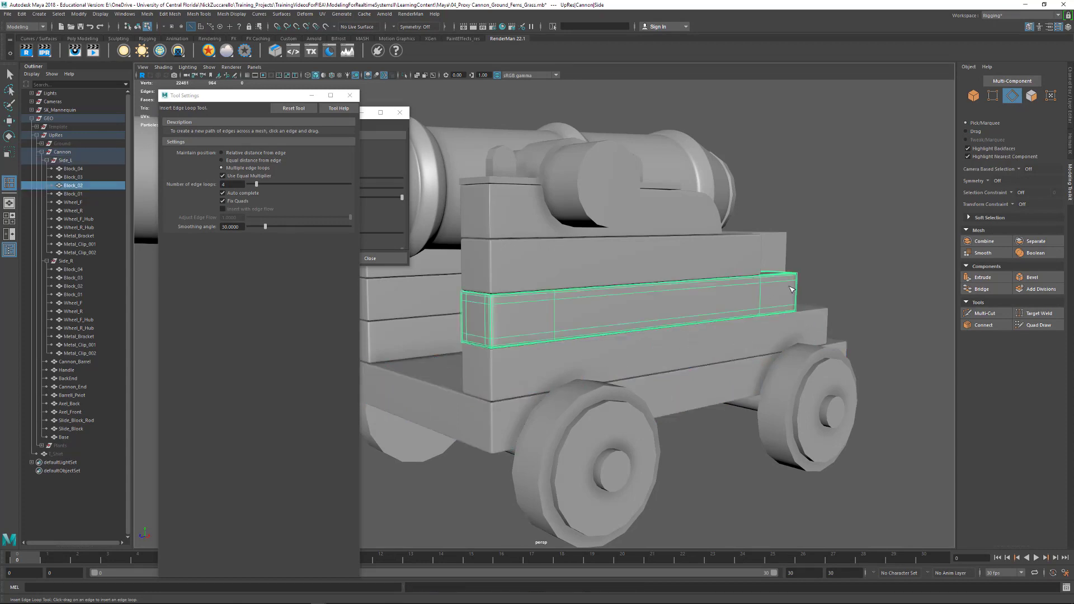
pyautogui.press('1')
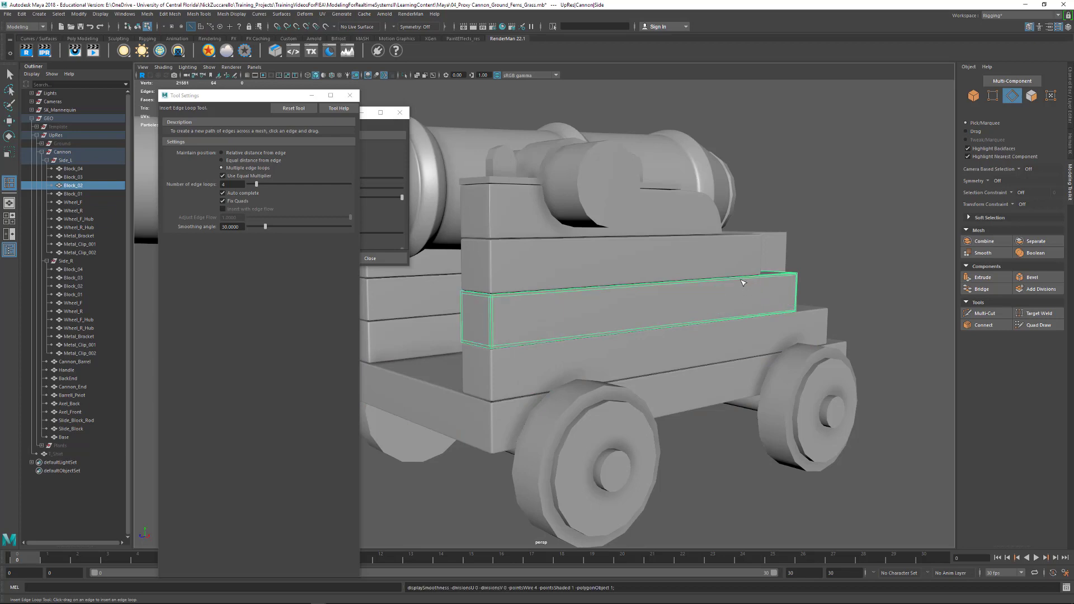
pyautogui.click(738, 287)
pyautogui.click(676, 260)
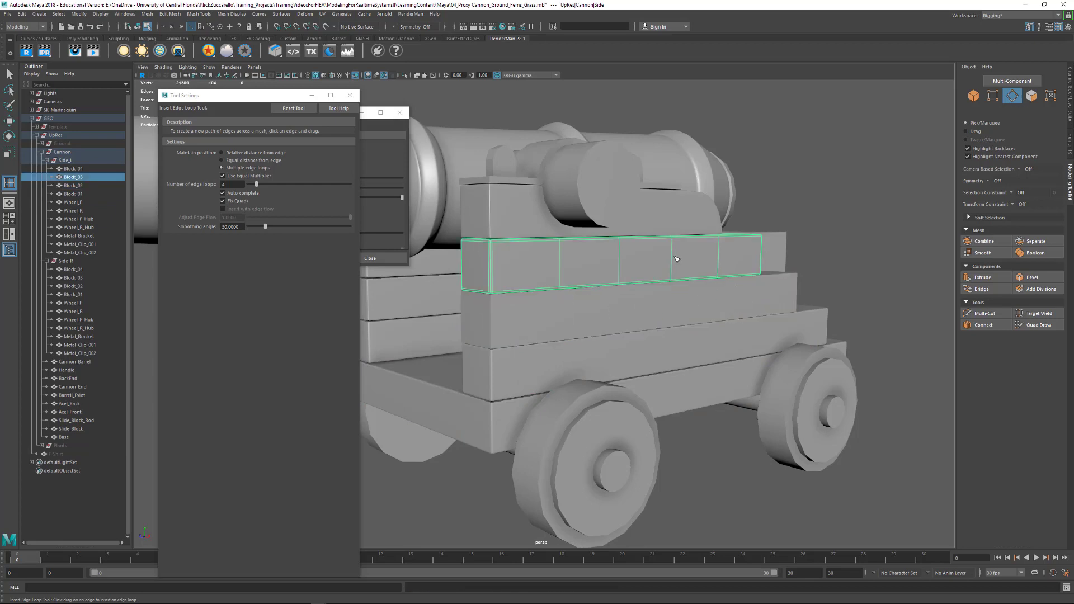
pyautogui.keyDown('alt'); pyautogui.moveTo(818, 261); pyautogui.dragTo(768, 272); pyautogui.keyUp('alt')
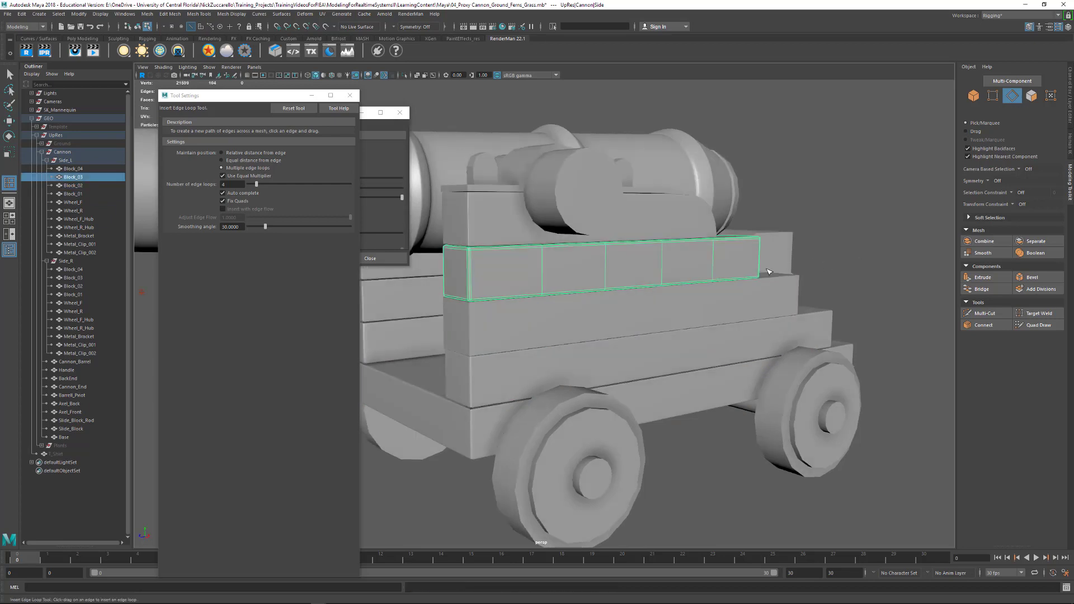
# - Select Block_01 to Block_03 of both sides together with the Base, turn on their smooth mesh preview, and clear the selection
pyautogui.click(10, 74)
pyautogui.keyDown('alt'); pyautogui.moveTo(447, 259); pyautogui.dragTo(580, 277); pyautogui.keyUp('alt')
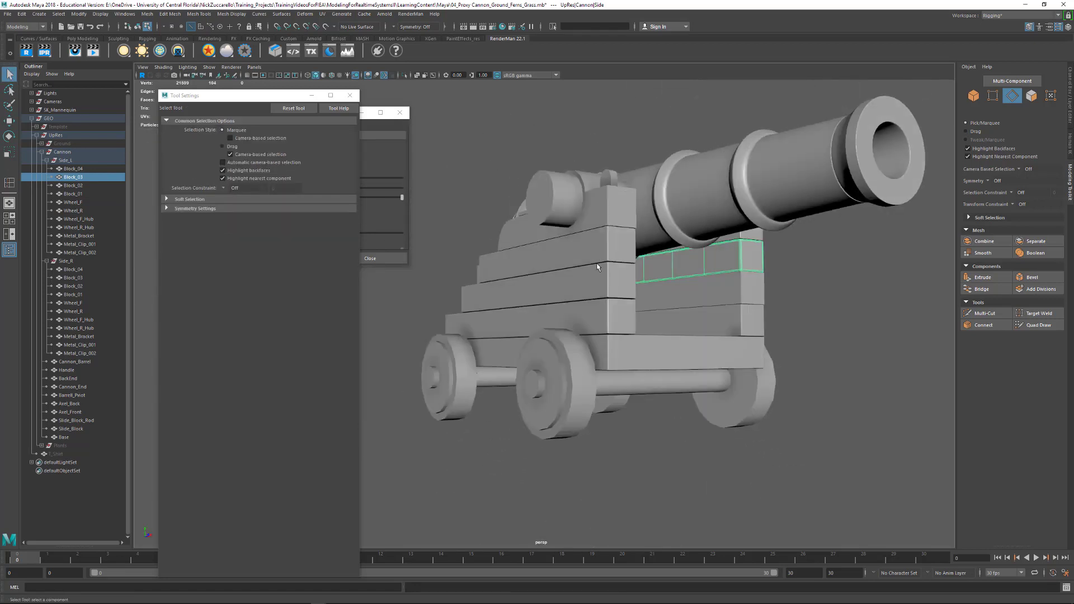
pyautogui.click(596, 262)
pyautogui.click(592, 281)
pyautogui.press('F8')
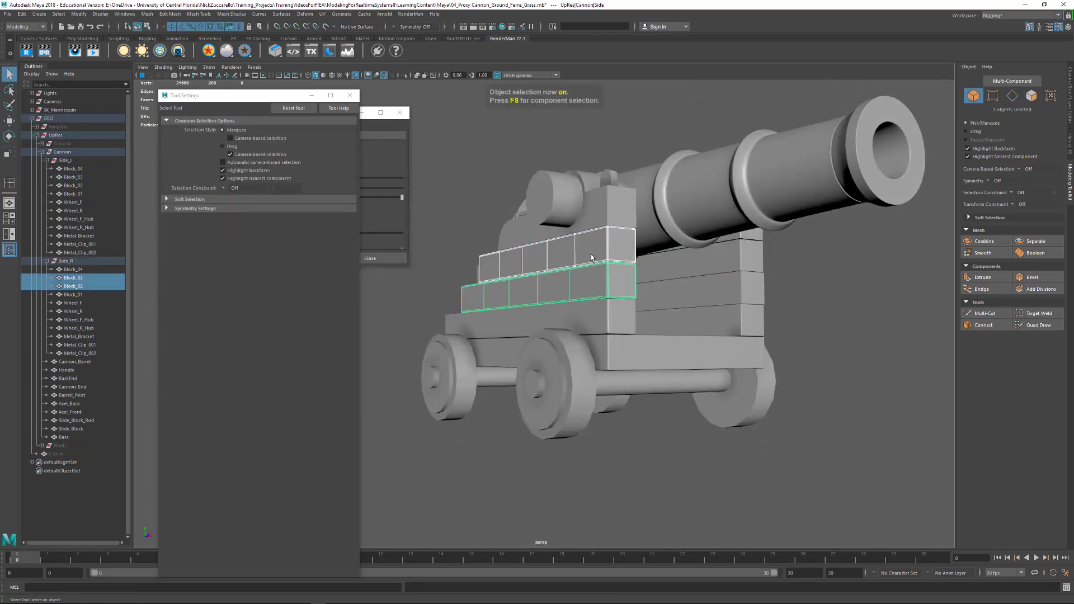
pyautogui.keyDown('shift'); pyautogui.click(598, 315); pyautogui.keyUp('shift')
pyautogui.keyDown('shift'); pyautogui.click(621, 350); pyautogui.keyUp('shift')
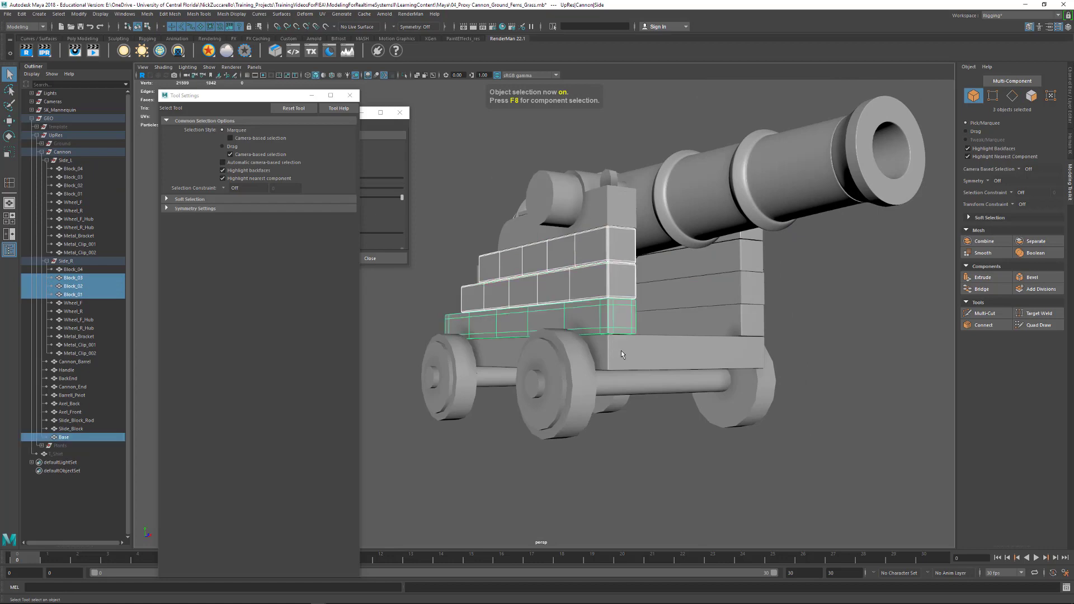
pyautogui.keyDown('shift'); pyautogui.click(730, 315); pyautogui.keyUp('shift')
pyautogui.keyDown('shift'); pyautogui.click(737, 283); pyautogui.keyUp('shift')
pyautogui.keyDown('shift'); pyautogui.click(740, 264); pyautogui.keyUp('shift')
pyautogui.keyDown('alt'); pyautogui.moveTo(740, 264); pyautogui.dragTo(734, 270); pyautogui.keyUp('alt')
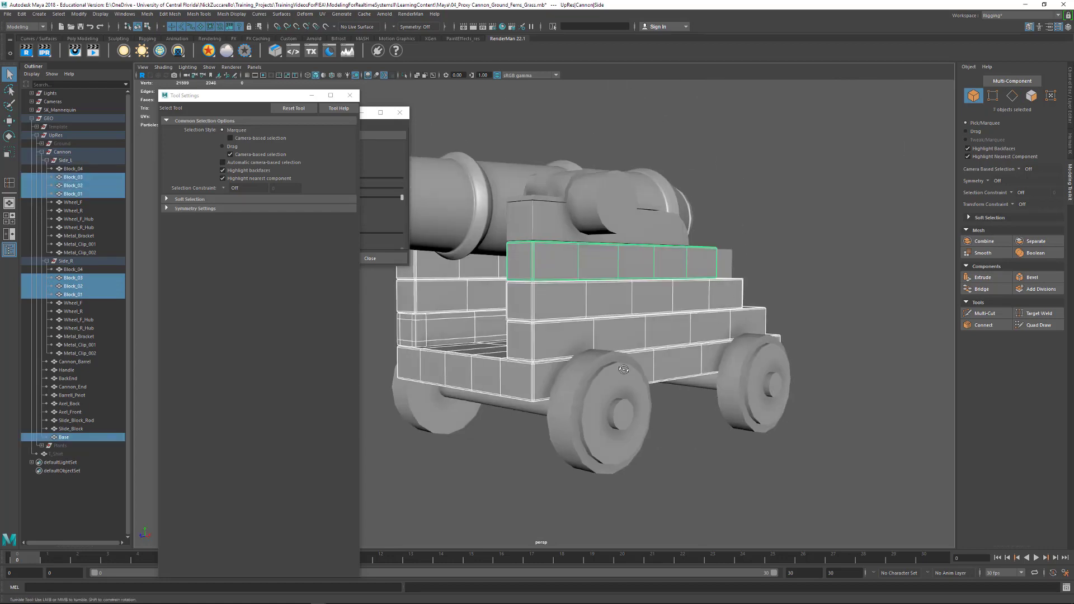
pyautogui.keyDown('alt'); pyautogui.moveTo(624, 369); pyautogui.dragTo(628, 373); pyautogui.keyUp('alt')
pyautogui.click(779, 319)
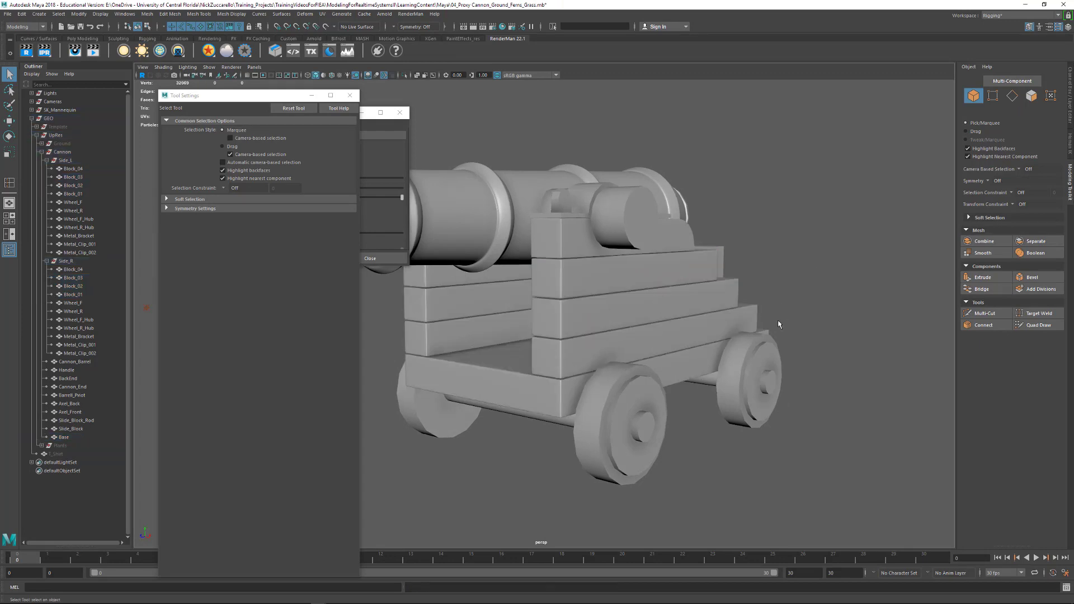
# - Examine the smoothed carriage blocks and Base from several angles
pyautogui.keyDown('alt'); pyautogui.moveTo(779, 319); pyautogui.dragTo(750, 322); pyautogui.keyUp('alt')
pyautogui.keyDown('alt'); pyautogui.moveTo(464, 317); pyautogui.dragTo(532, 342); pyautogui.keyUp('alt')
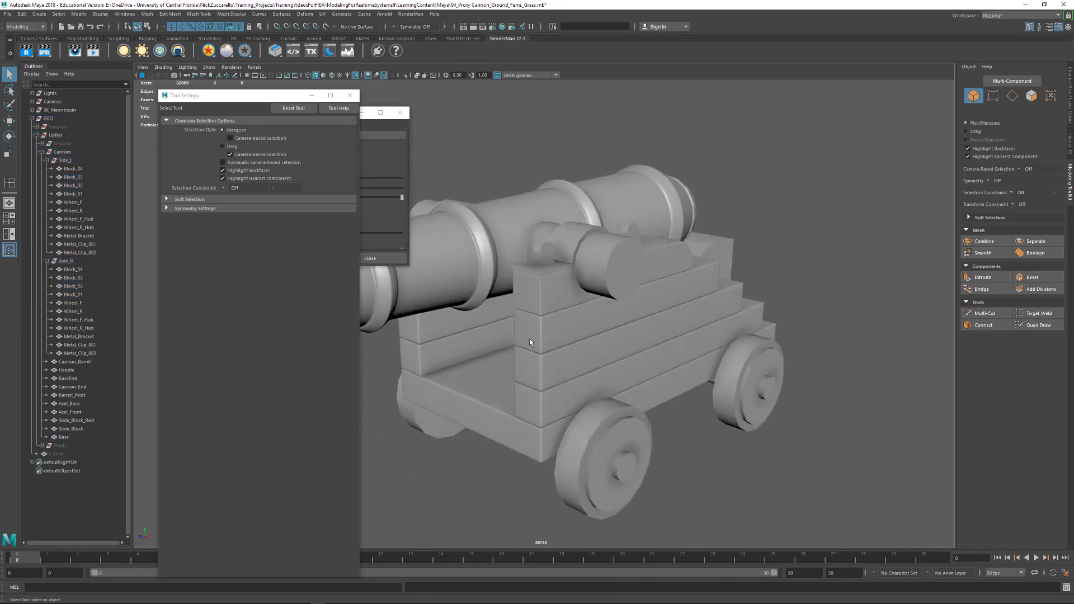
pyautogui.keyDown('alt'); pyautogui.moveTo(532, 342); pyautogui.dragTo(682, 370, button='right'); pyautogui.keyUp('alt')
pyautogui.keyDown('alt'); pyautogui.moveTo(683, 370); pyautogui.dragTo(661, 362); pyautogui.keyUp('alt')
pyautogui.click(587, 333)
pyautogui.keyDown('alt'); pyautogui.moveTo(587, 334); pyautogui.dragTo(638, 326); pyautogui.keyUp('alt')
pyautogui.keyDown('alt'); pyautogui.moveTo(579, 324); pyautogui.dragTo(605, 328, button='right'); pyautogui.keyUp('alt')
pyautogui.keyDown('alt'); pyautogui.moveTo(604, 328); pyautogui.dragTo(584, 370); pyautogui.keyUp('alt')
pyautogui.scroll(-10, 621, 344)
pyautogui.click(726, 440)
pyautogui.keyDown('alt'); pyautogui.moveTo(726, 440); pyautogui.dragTo(691, 421); pyautogui.keyUp('alt')
# - Select Block_03 of Side_L to inspect its smoothed mesh, deselect it, and view the carriage's rear end
pyautogui.click(615, 359)
pyautogui.keyDown('alt'); pyautogui.moveTo(698, 365); pyautogui.dragTo(636, 379); pyautogui.keyUp('alt')
pyautogui.click(644, 387)
pyautogui.click(636, 379)
pyautogui.keyDown('alt'); pyautogui.moveTo(712, 372); pyautogui.dragTo(689, 370); pyautogui.keyUp('alt')
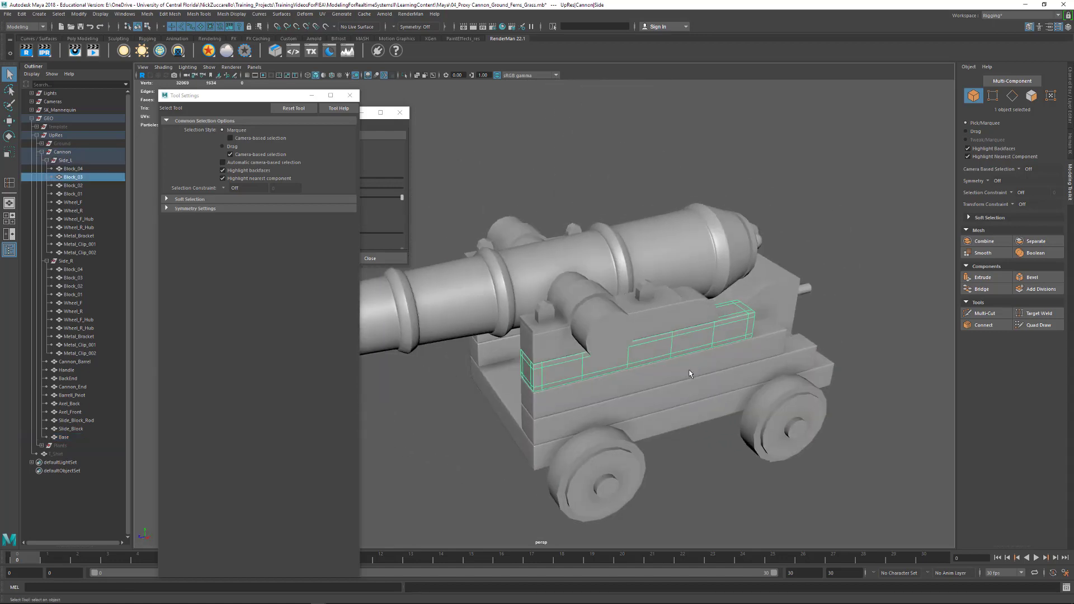
pyautogui.click(735, 498)
pyautogui.keyDown('alt'); pyautogui.moveTo(666, 455); pyautogui.dragTo(753, 442); pyautogui.keyUp('alt')
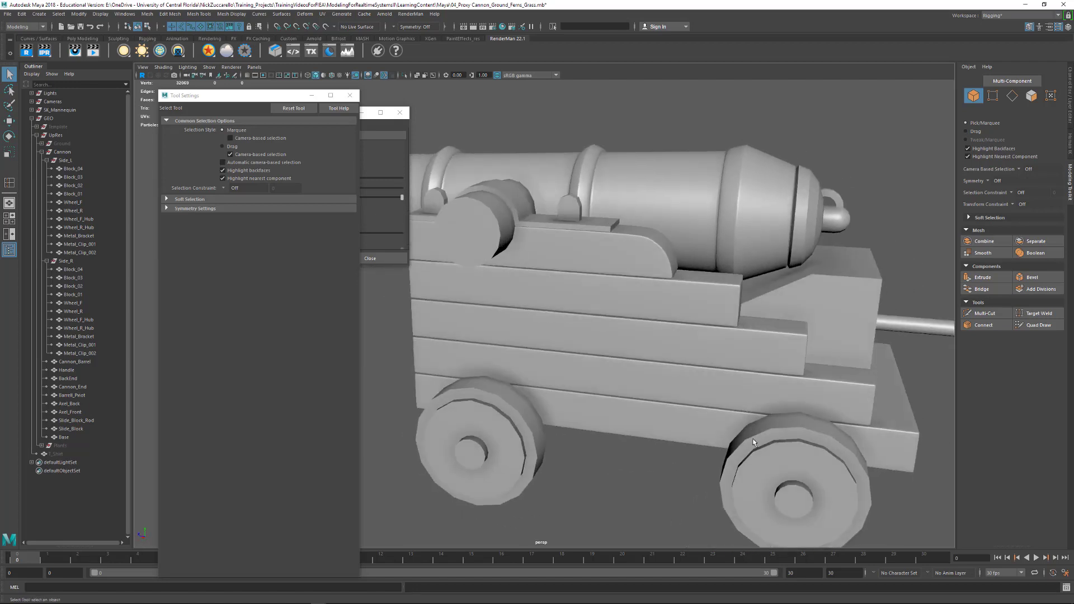
# - Select the Slide_Block at the carriage's rear, close the tool settings, and isolate the block in the viewport
pyautogui.click(829, 316)
pyautogui.keyDown('alt'); pyautogui.moveTo(829, 316); pyautogui.dragTo(688, 364); pyautogui.keyUp('alt')
pyautogui.keyDown('alt'); pyautogui.moveTo(752, 352); pyautogui.dragTo(755, 354); pyautogui.keyUp('alt')
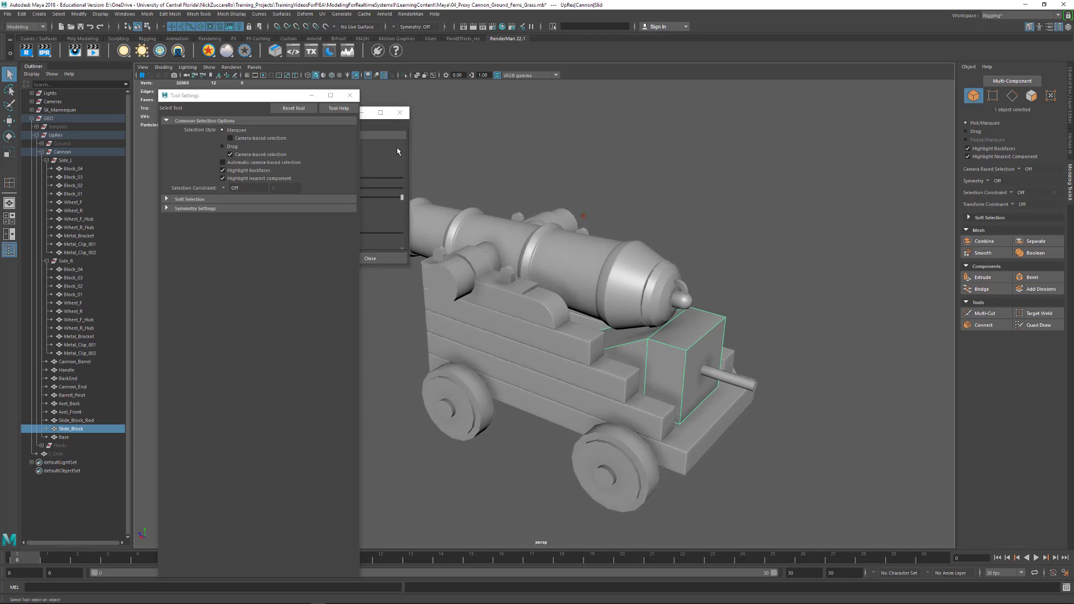
pyautogui.click(349, 95)
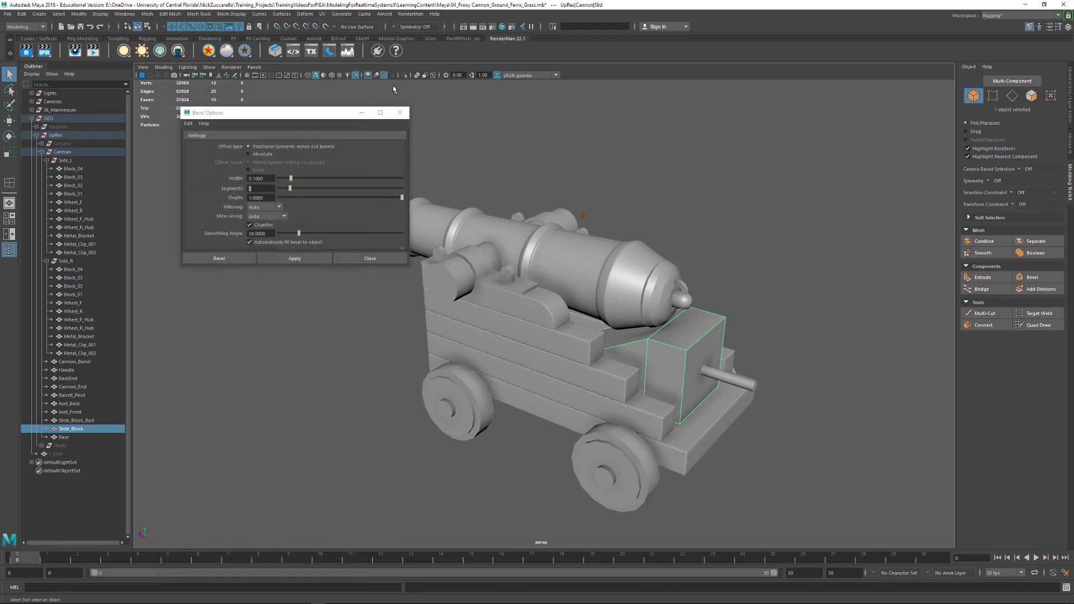
pyautogui.click(404, 75)
pyautogui.keyDown('alt'); pyautogui.moveTo(521, 270); pyautogui.dragTo(549, 293); pyautogui.keyUp('alt')
# - Select all edges of the Slide_Block except the seam edges running across its flat sides and underside
pyautogui.press('F10')
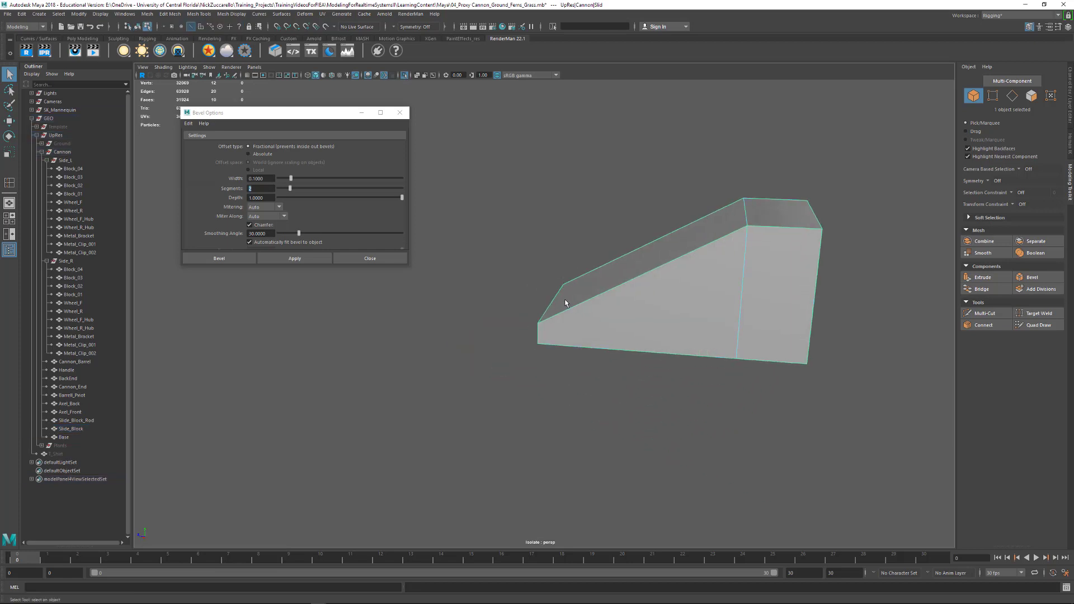
pyautogui.moveTo(491, 141); pyautogui.dragTo(887, 432)
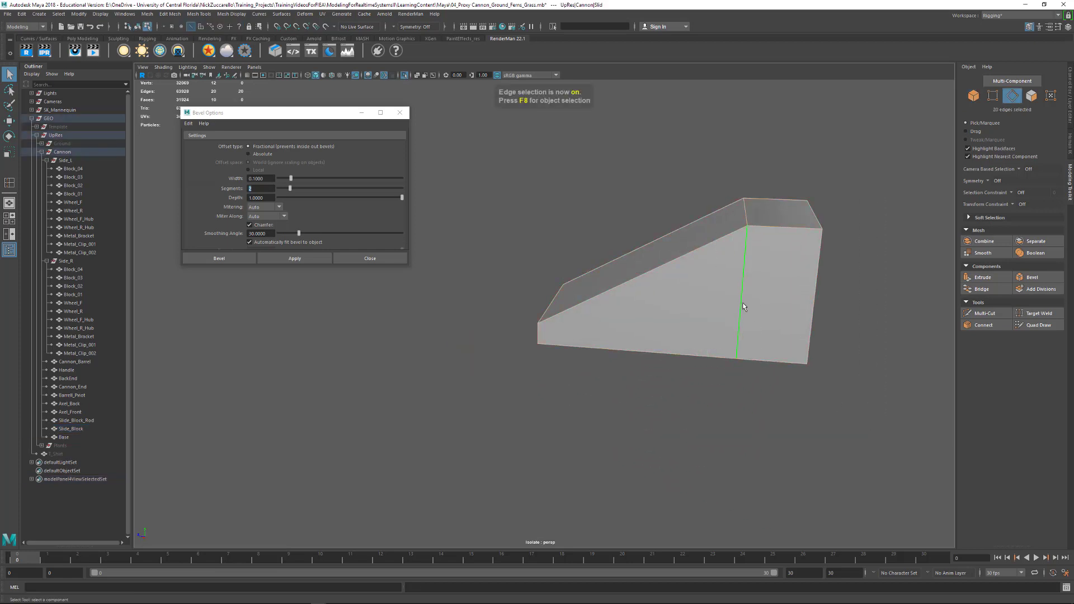
pyautogui.keyDown('ctrl'); pyautogui.click(741, 302); pyautogui.keyUp('ctrl')
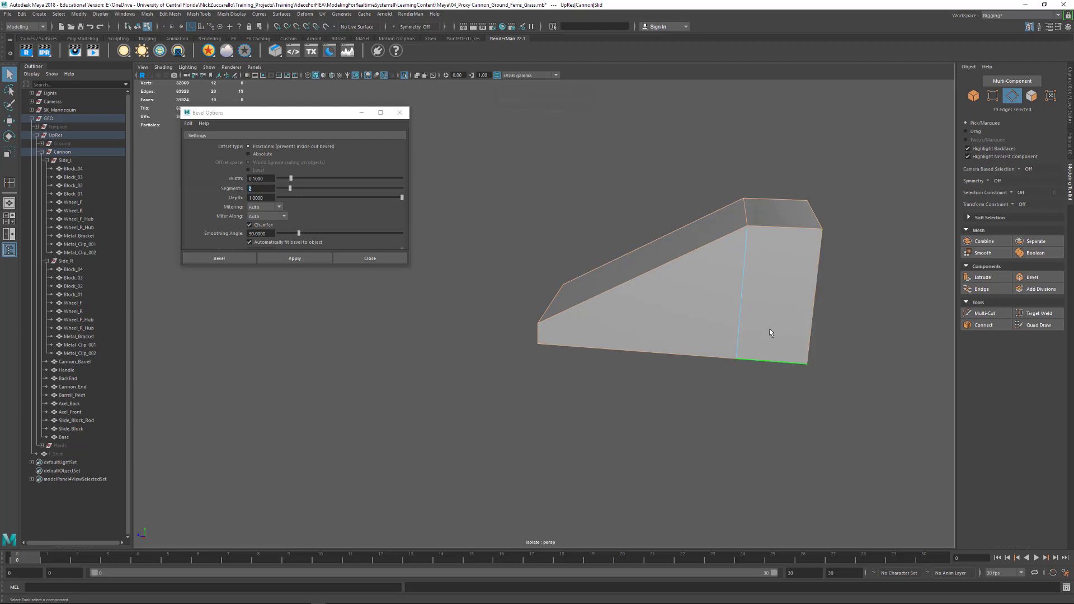
pyautogui.keyDown('alt'); pyautogui.moveTo(770, 328); pyautogui.dragTo(672, 286); pyautogui.keyUp('alt')
pyautogui.keyDown('ctrl'); pyautogui.click(743, 183); pyautogui.keyUp('ctrl')
pyautogui.keyDown('ctrl'); pyautogui.click(565, 328); pyautogui.keyUp('ctrl')
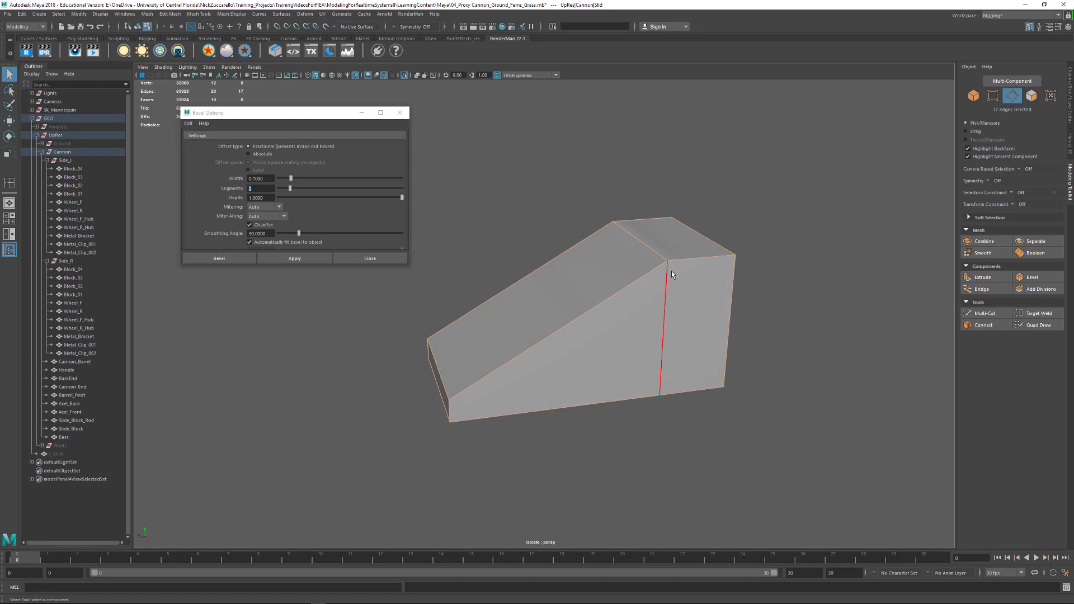
# - Try creasing the selected Slide_Block edges and preview the smoothed shape
pyautogui.keyDown('shift'); pyautogui.moveTo(658, 269); pyautogui.dragTo(656, 311, button='right'); pyautogui.keyUp('shift')
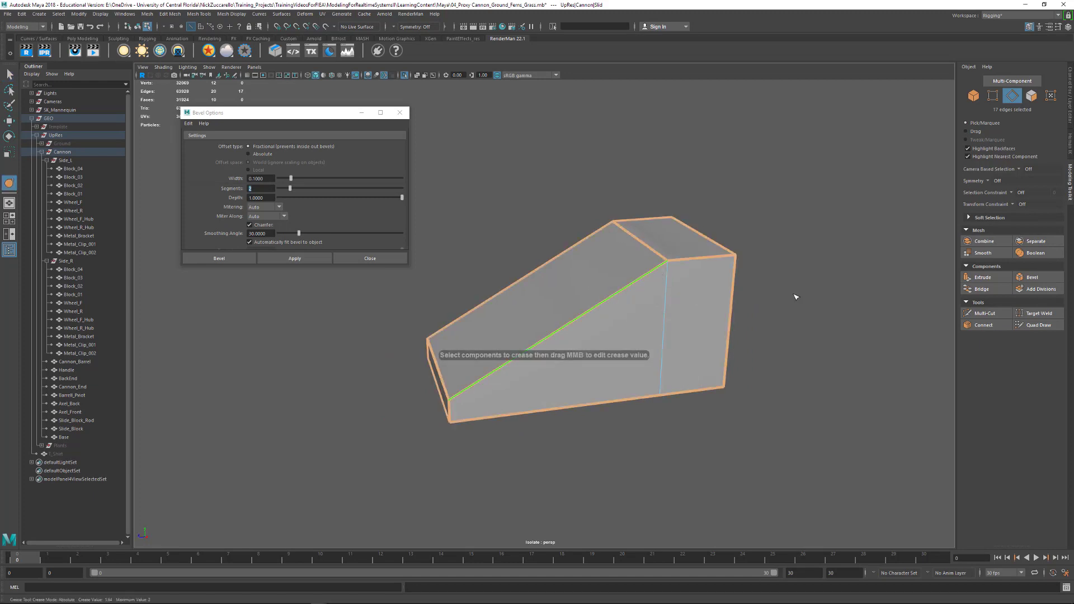
pyautogui.keyDown('alt'); pyautogui.moveTo(840, 309); pyautogui.dragTo(829, 308); pyautogui.keyUp('alt')
pyautogui.press('3')
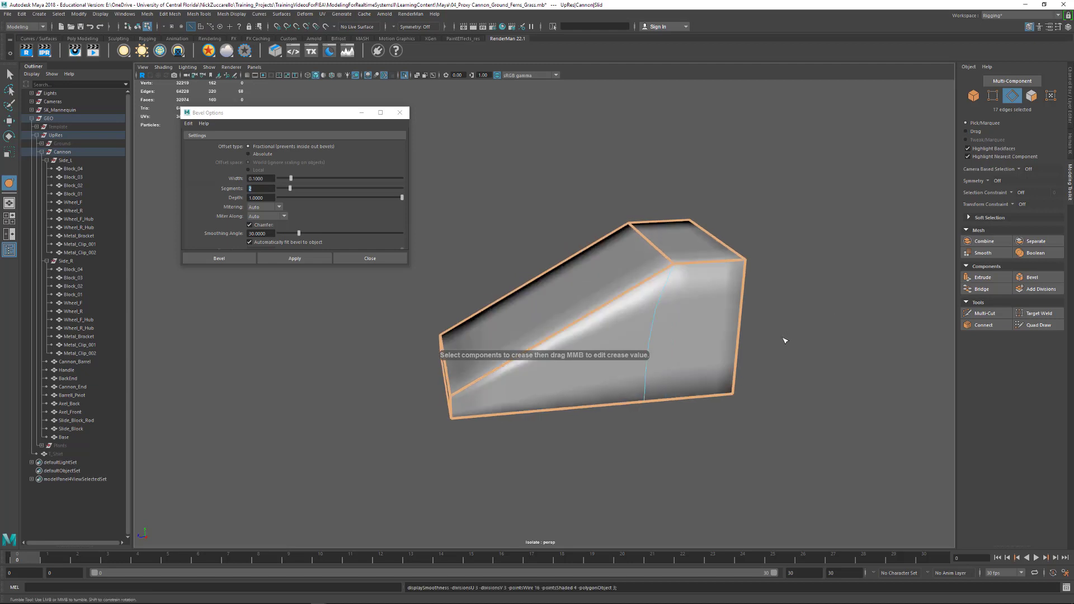
pyautogui.keyDown('alt'); pyautogui.moveTo(678, 394); pyautogui.dragTo(715, 385); pyautogui.keyUp('alt')
pyautogui.keyDown('alt'); pyautogui.moveTo(715, 385); pyautogui.dragTo(736, 338); pyautogui.keyUp('alt')
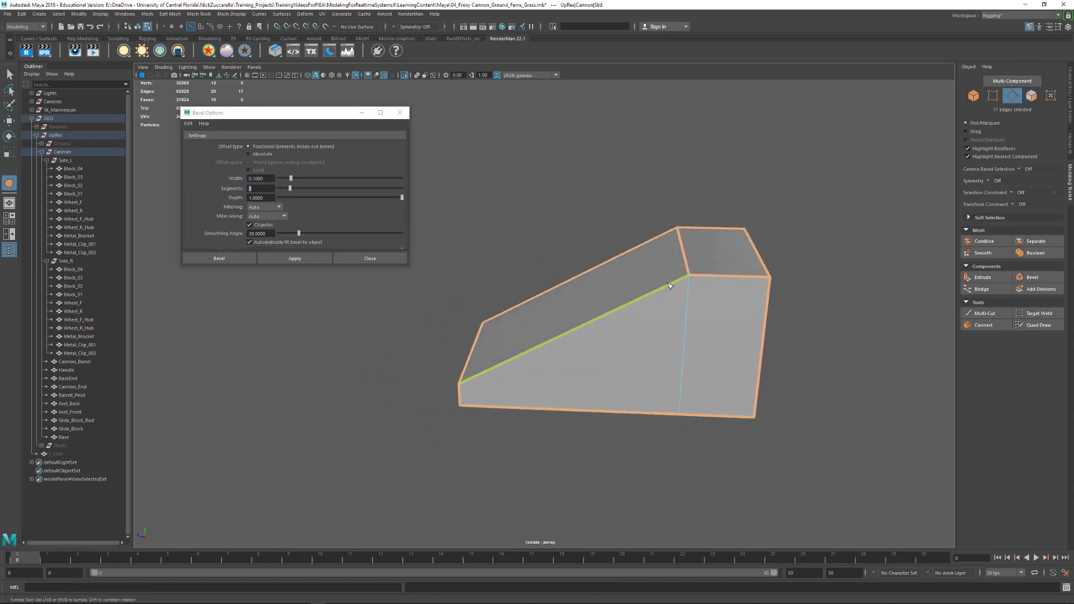
# - Bevel the selected Slide_Block edges with a fraction of 0.2
pyautogui.keyDown('shift'); pyautogui.moveTo(670, 285); pyautogui.dragTo(714, 287, button='right'); pyautogui.keyUp('shift')
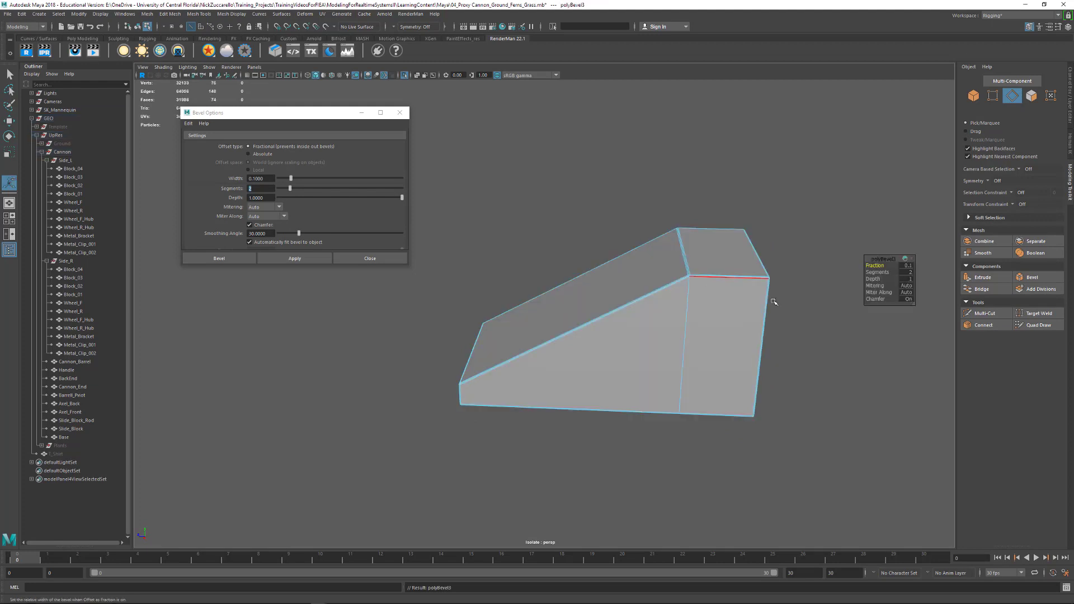
pyautogui.keyDown('alt'); pyautogui.moveTo(743, 305); pyautogui.dragTo(820, 327); pyautogui.keyUp('alt')
pyautogui.click(907, 265)
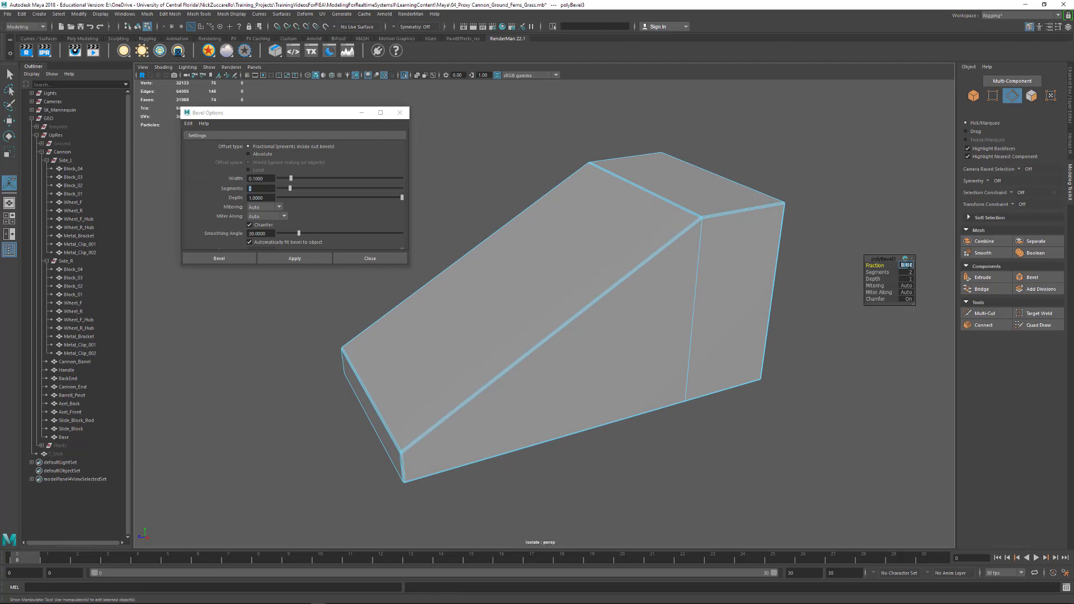
pyautogui.write('.2')
pyautogui.press('Return')
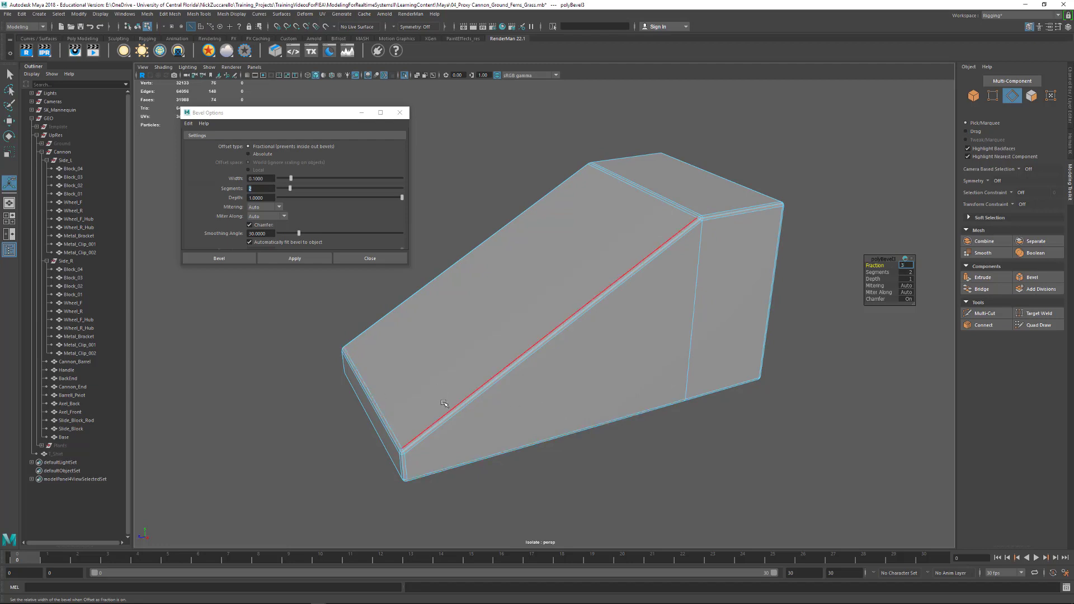
# - Return to object selection, turn on the Slide_Block's smooth mesh preview, and inspect the beveled shape
pyautogui.write('3')
pyautogui.click(9, 73)
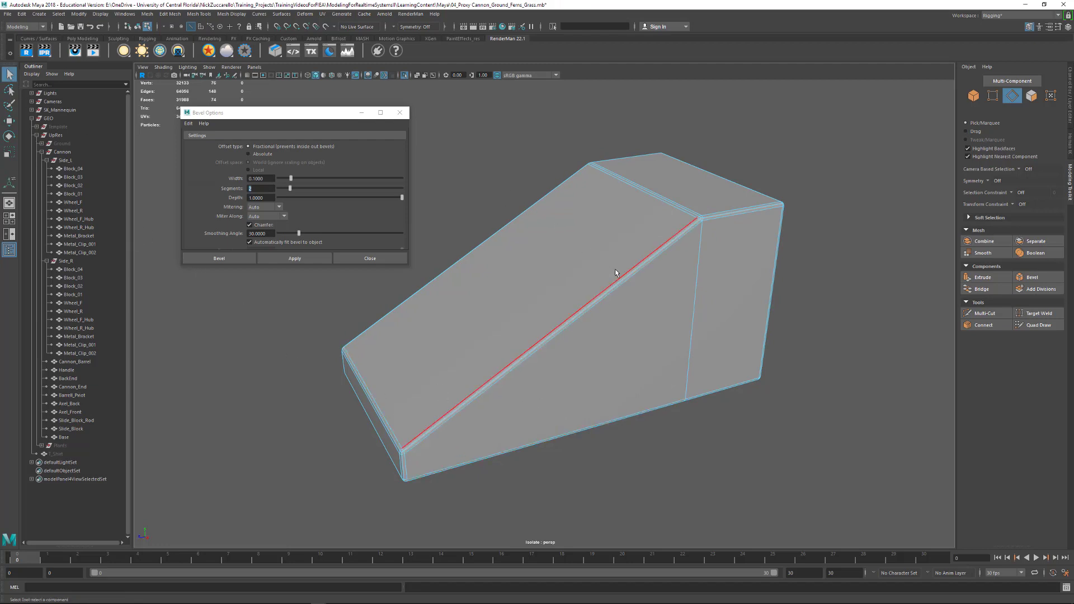
pyautogui.press('F8')
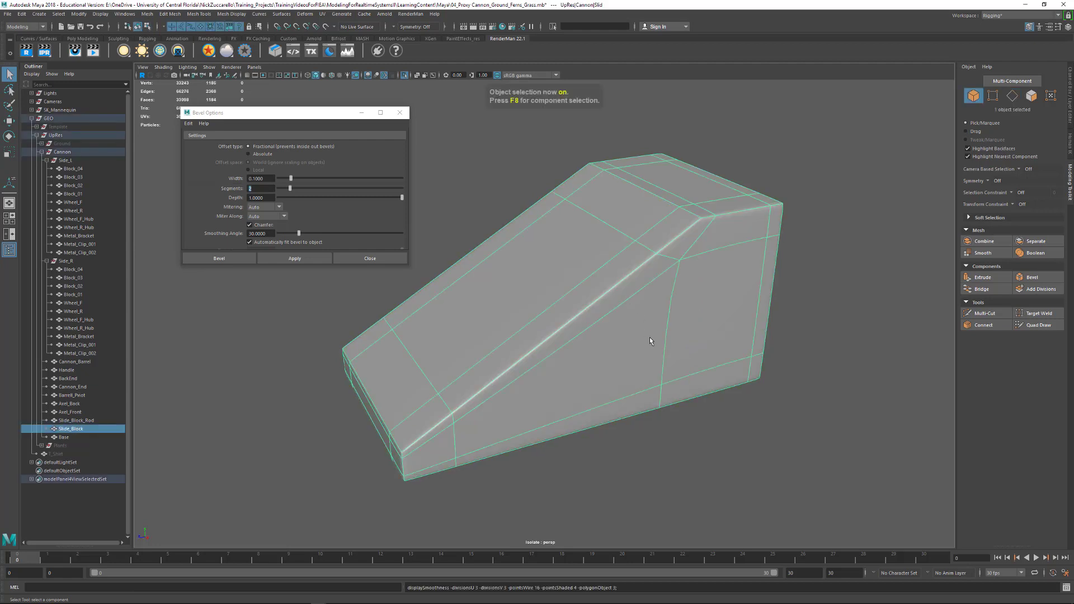
pyautogui.click(697, 461)
pyautogui.keyDown('alt'); pyautogui.moveTo(696, 461); pyautogui.dragTo(793, 364, button='right'); pyautogui.keyUp('alt')
pyautogui.keyDown('alt'); pyautogui.moveTo(794, 364); pyautogui.dragTo(702, 355); pyautogui.keyUp('alt')
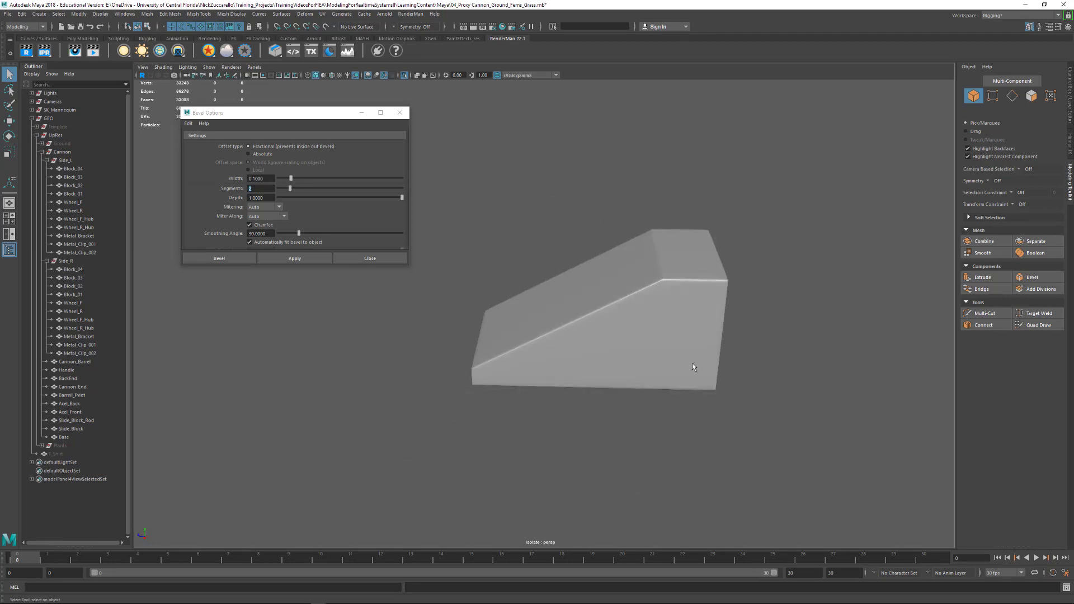
# - Show the whole cannon again, select Cannon_End at the back of the barrel, and view it up close
pyautogui.hotkey('ctrl', '1')
pyautogui.keyDown('alt'); pyautogui.moveTo(760, 258); pyautogui.dragTo(635, 260); pyautogui.keyUp('alt')
pyautogui.click(607, 249)
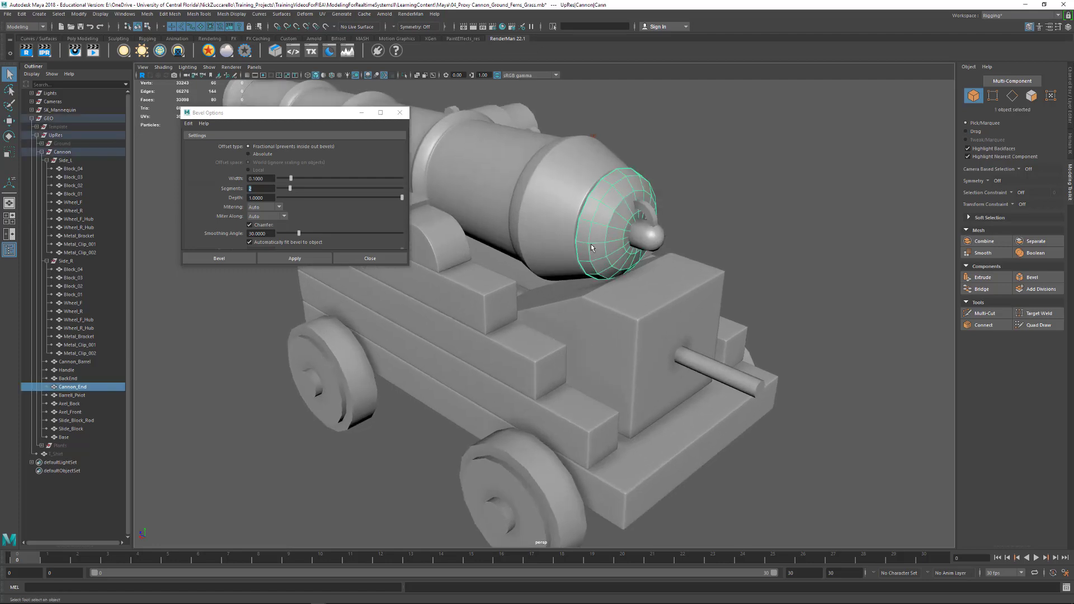
pyautogui.keyDown('alt'); pyautogui.moveTo(595, 247); pyautogui.dragTo(559, 311, button='middle'); pyautogui.keyUp('alt')
pyautogui.keyDown('alt'); pyautogui.moveTo(503, 308); pyautogui.dragTo(532, 283); pyautogui.keyUp('alt')
pyautogui.keyDown('alt'); pyautogui.moveTo(532, 283); pyautogui.dragTo(587, 321, button='right'); pyautogui.keyUp('alt')
pyautogui.keyDown('alt'); pyautogui.moveTo(588, 322); pyautogui.dragTo(630, 348, button='middle'); pyautogui.keyUp('alt')
pyautogui.keyDown('alt'); pyautogui.moveTo(629, 348); pyautogui.dragTo(695, 355, button='right'); pyautogui.keyUp('alt')
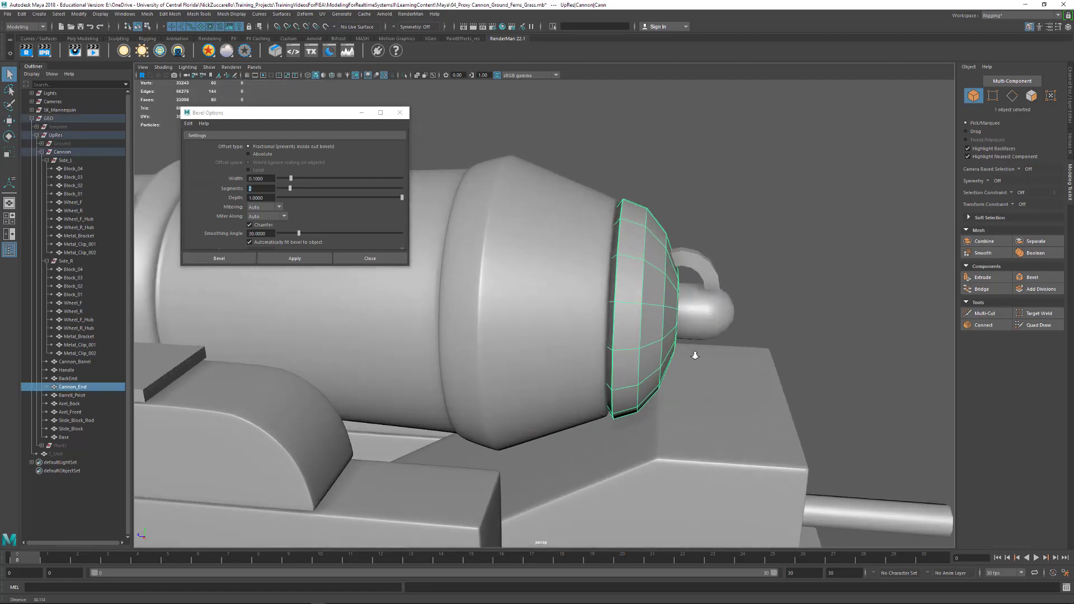
# - Preview Cannon_End with smoothing, then return it to the unsmoothed display and view it from another angle
pyautogui.keyDown('alt'); pyautogui.moveTo(695, 355); pyautogui.dragTo(619, 342); pyautogui.keyUp('alt')
pyautogui.keyDown('alt'); pyautogui.moveTo(619, 343); pyautogui.dragTo(628, 345, button='right'); pyautogui.keyUp('alt')
pyautogui.moveTo(628, 345)
pyautogui.keyDown('alt'); pyautogui.mouseDown()
pyautogui.moveTo(655, 346)
pyautogui.moveTo(642, 352)
pyautogui.mouseUp(); pyautogui.keyUp('alt')
pyautogui.press('2')
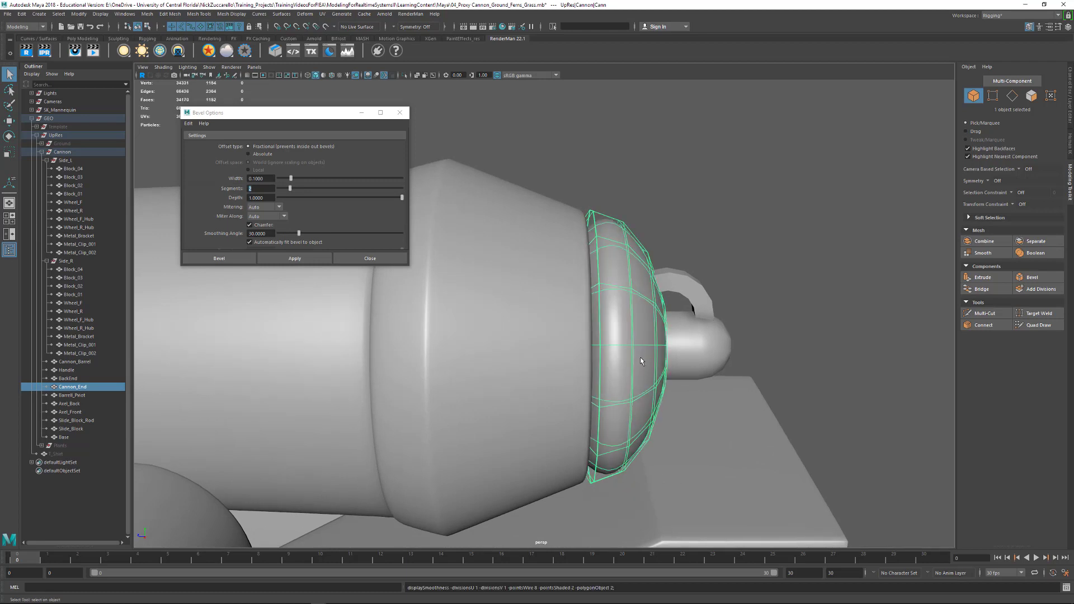
pyautogui.press('1')
pyautogui.keyDown('alt'); pyautogui.moveTo(638, 361); pyautogui.dragTo(638, 341); pyautogui.keyUp('alt')
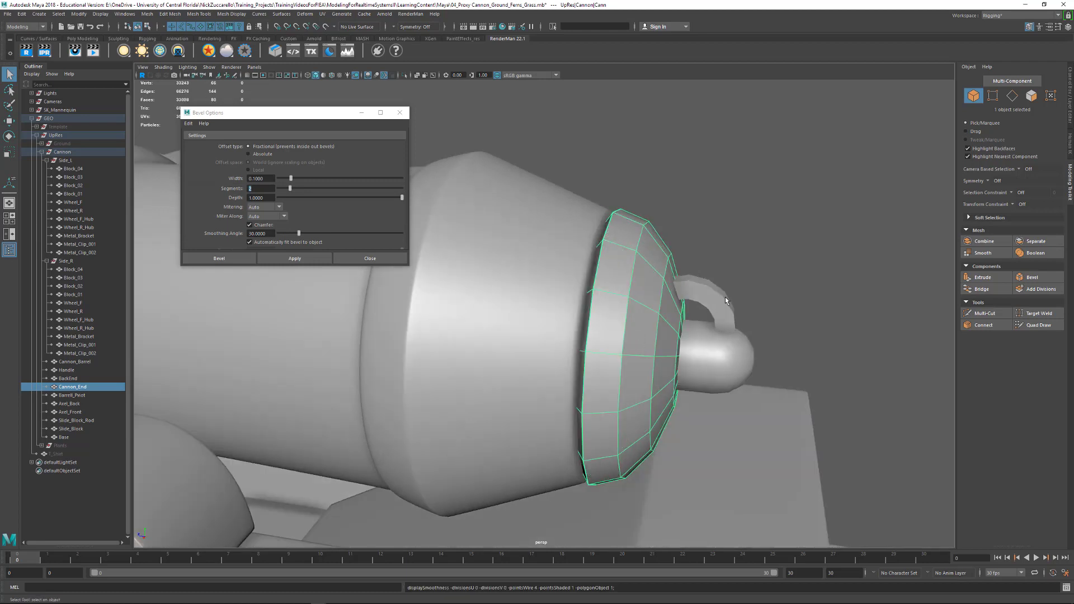
# - Close the bevel options and isolate Cannon_End in the view
pyautogui.keyDown('alt'); pyautogui.moveTo(725, 298); pyautogui.dragTo(740, 278); pyautogui.keyUp('alt')
pyautogui.click(740, 278)
pyautogui.click(634, 281)
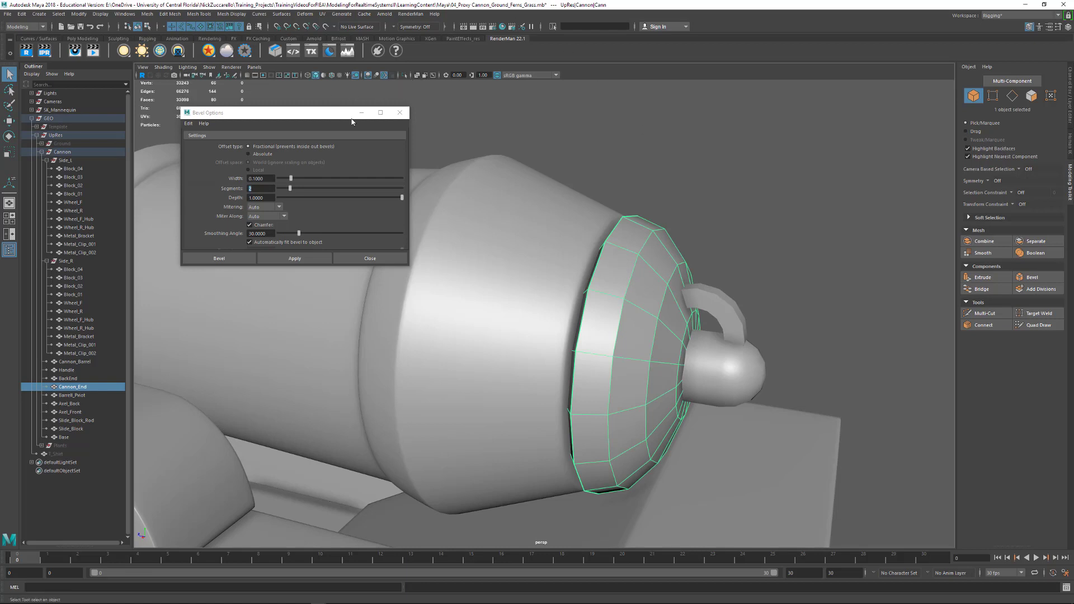
pyautogui.click(400, 112)
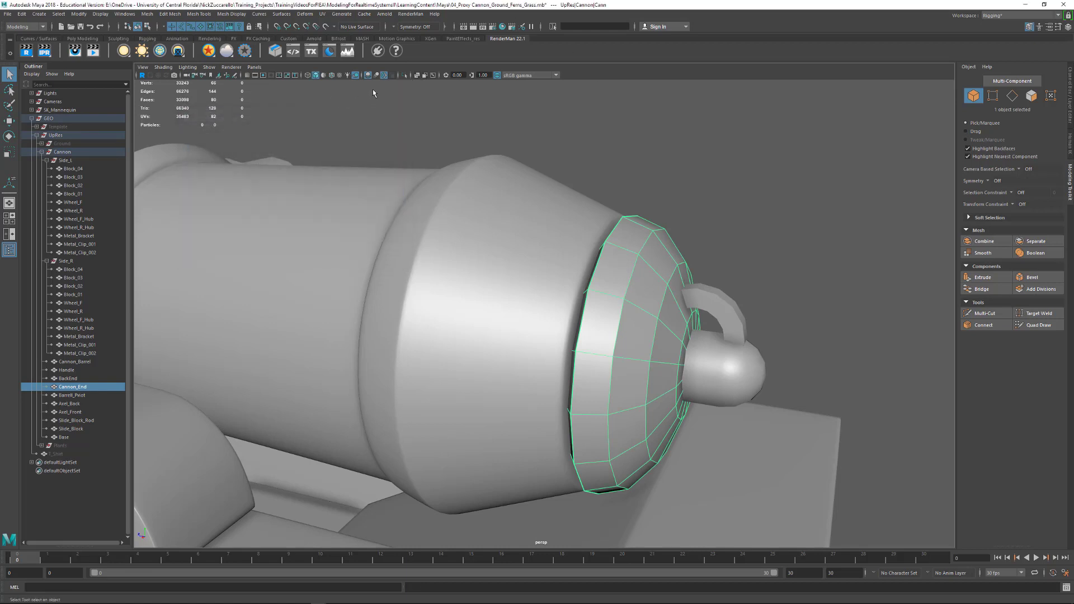
pyautogui.click(405, 76)
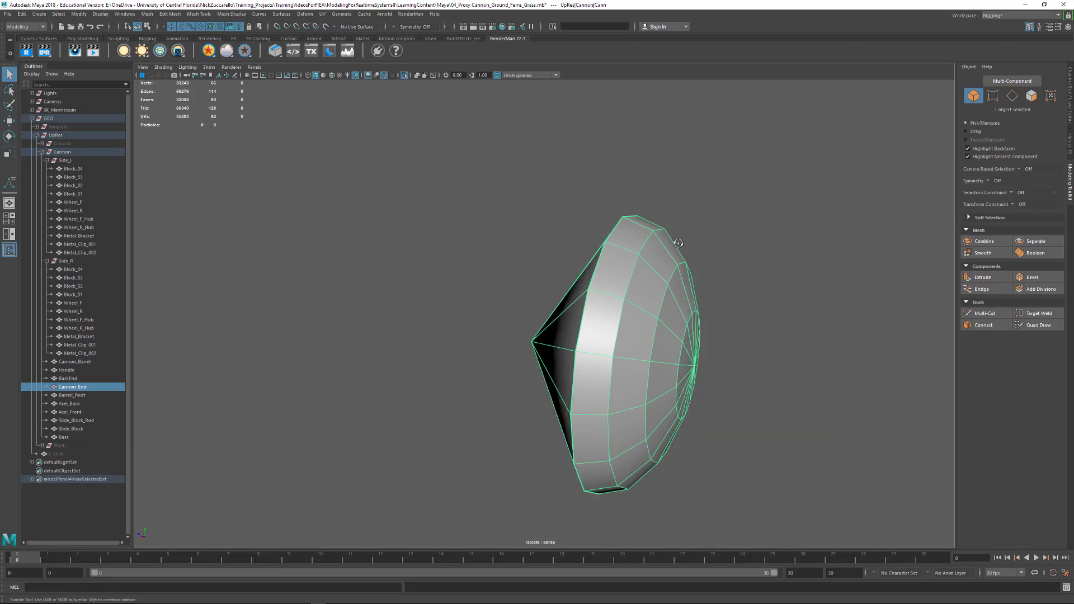
# - Bevel the three outer edge loops of Cannon_End with a fraction of 0.1 and 2 segments
pyautogui.keyDown('alt'); pyautogui.moveTo(679, 243); pyautogui.dragTo(640, 272); pyautogui.keyUp('alt')
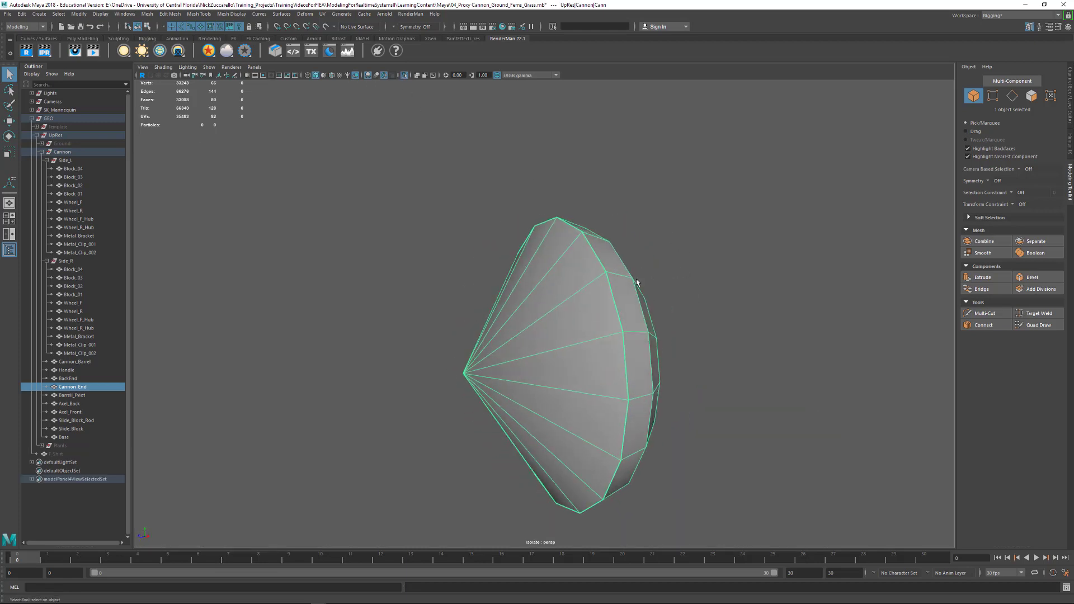
pyautogui.moveTo(613, 303); pyautogui.dragTo(611, 291, button='right')
pyautogui.doubleClick(612, 294)
pyautogui.moveTo(658, 314)
pyautogui.keyDown('alt'); pyautogui.mouseDown()
pyautogui.moveTo(640, 305)
pyautogui.moveTo(638, 314)
pyautogui.mouseUp(); pyautogui.keyUp('alt')
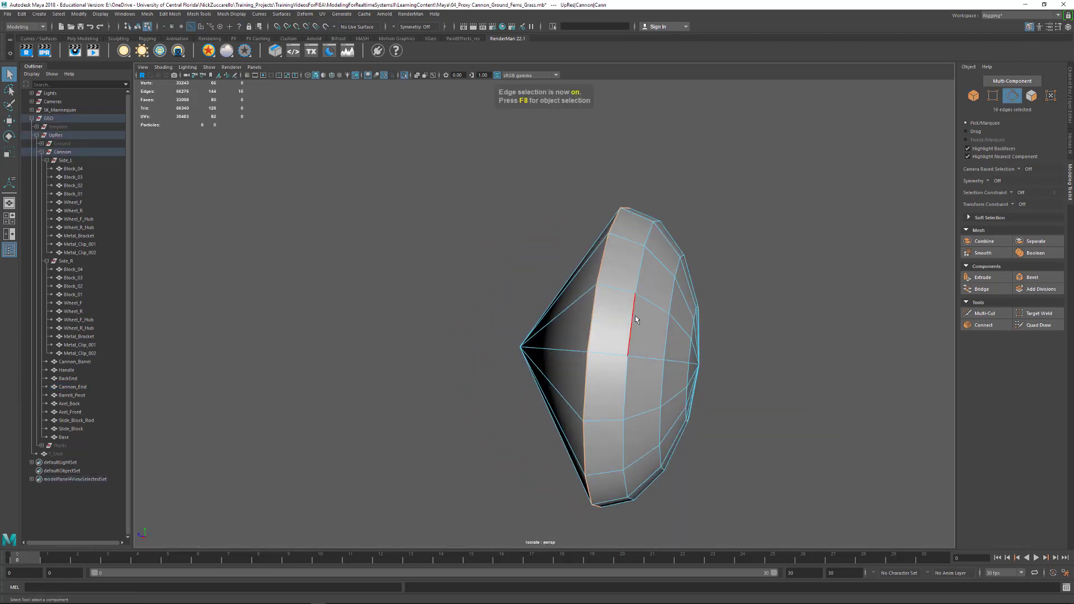
pyautogui.keyDown('shift'); pyautogui.doubleClick(633, 322); pyautogui.keyUp('shift')
pyautogui.keyDown('alt'); pyautogui.moveTo(721, 316); pyautogui.dragTo(684, 343); pyautogui.keyUp('alt')
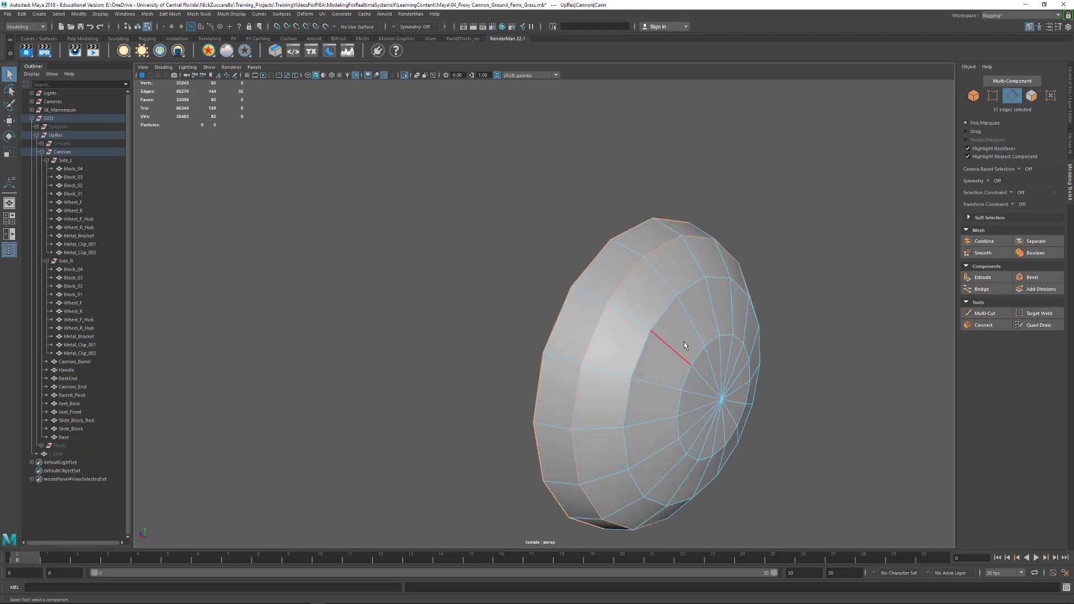
pyautogui.keyDown('alt'); pyautogui.moveTo(683, 344); pyautogui.dragTo(688, 296, button='middle'); pyautogui.keyUp('alt')
pyautogui.moveTo(647, 292)
pyautogui.keyDown('alt'); pyautogui.mouseDown()
pyautogui.moveTo(703, 300)
pyautogui.moveTo(660, 298)
pyautogui.mouseUp(); pyautogui.keyUp('alt')
pyautogui.keyDown('shift'); pyautogui.moveTo(655, 295); pyautogui.dragTo(694, 297, button='right'); pyautogui.keyUp('shift')
pyautogui.keyDown('alt'); pyautogui.moveTo(694, 297); pyautogui.dragTo(687, 320); pyautogui.keyUp('alt')
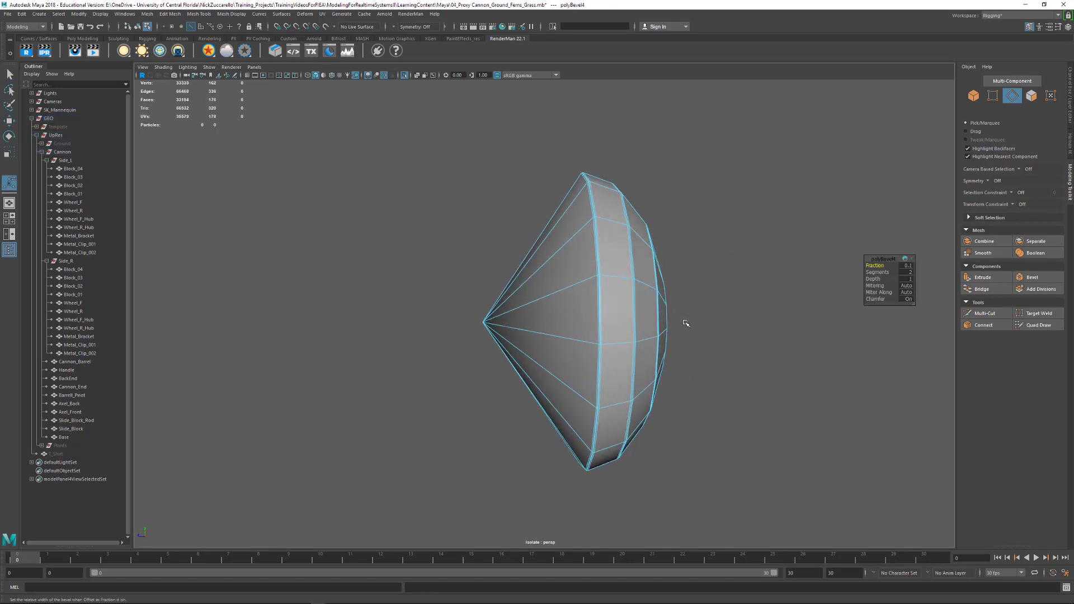
# - Turn on Cannon_End's smooth mesh preview, return to object selection, and inspect the beveled cap from several sides
pyautogui.press('3')
pyautogui.keyDown('alt'); pyautogui.moveTo(784, 333); pyautogui.dragTo(772, 351); pyautogui.keyUp('alt')
pyautogui.press('q')
pyautogui.press('F8')
pyautogui.click(831, 355)
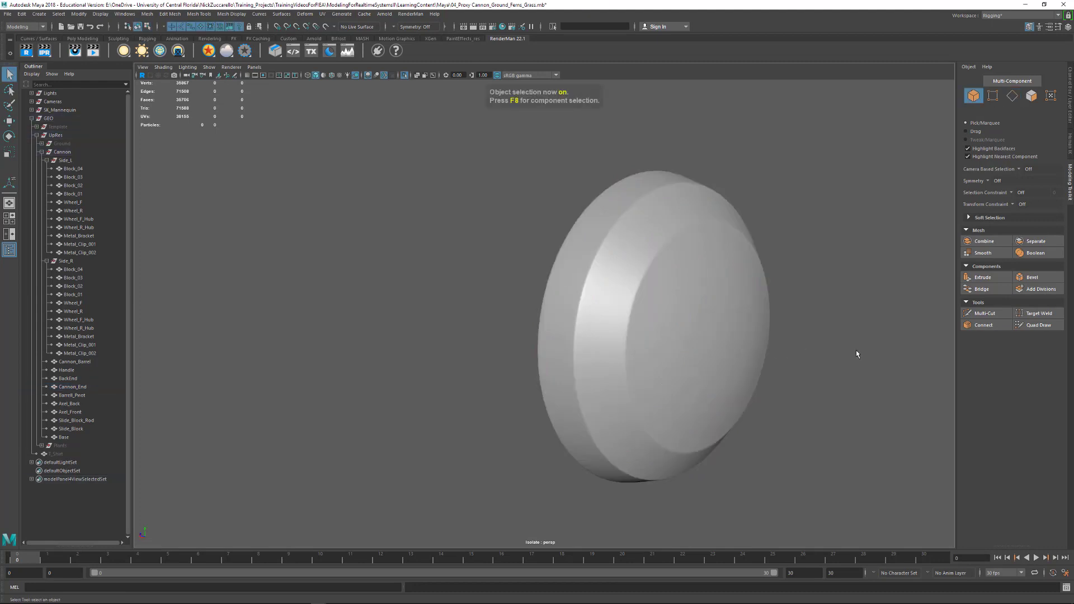
pyautogui.keyDown('alt'); pyautogui.moveTo(856, 354); pyautogui.dragTo(647, 308, button='right'); pyautogui.keyUp('alt')
pyautogui.keyDown('alt'); pyautogui.moveTo(647, 307); pyautogui.dragTo(698, 307); pyautogui.keyUp('alt')
pyautogui.keyDown('alt'); pyautogui.moveTo(698, 307); pyautogui.dragTo(675, 353, button='right'); pyautogui.keyUp('alt')
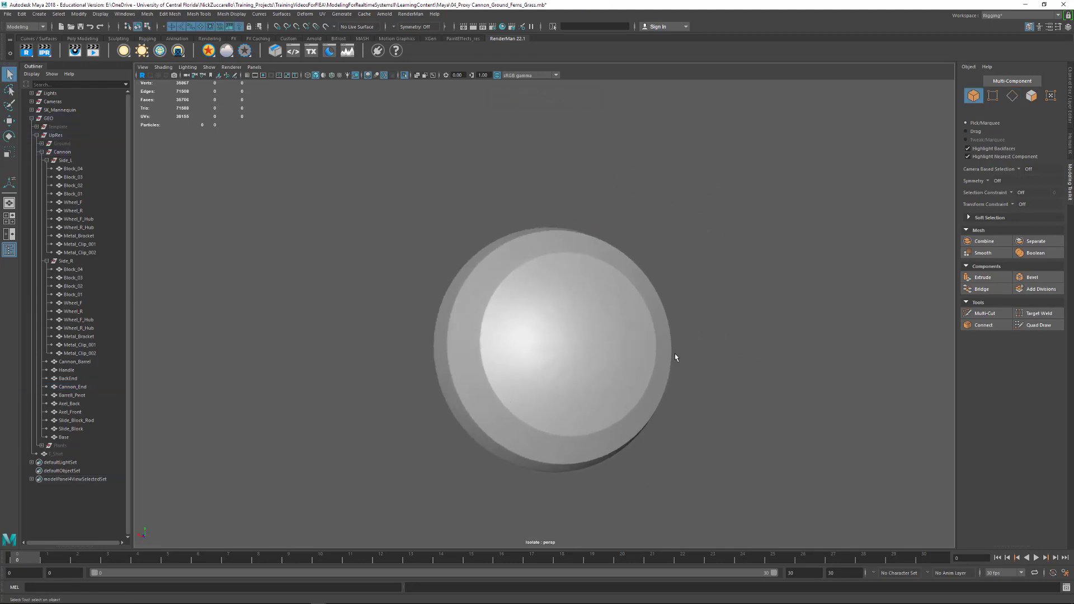
# - Compare Cannon_End's unsmoothed wireframe with its smoothed shape around the central pole
pyautogui.click(602, 355)
pyautogui.press('1')
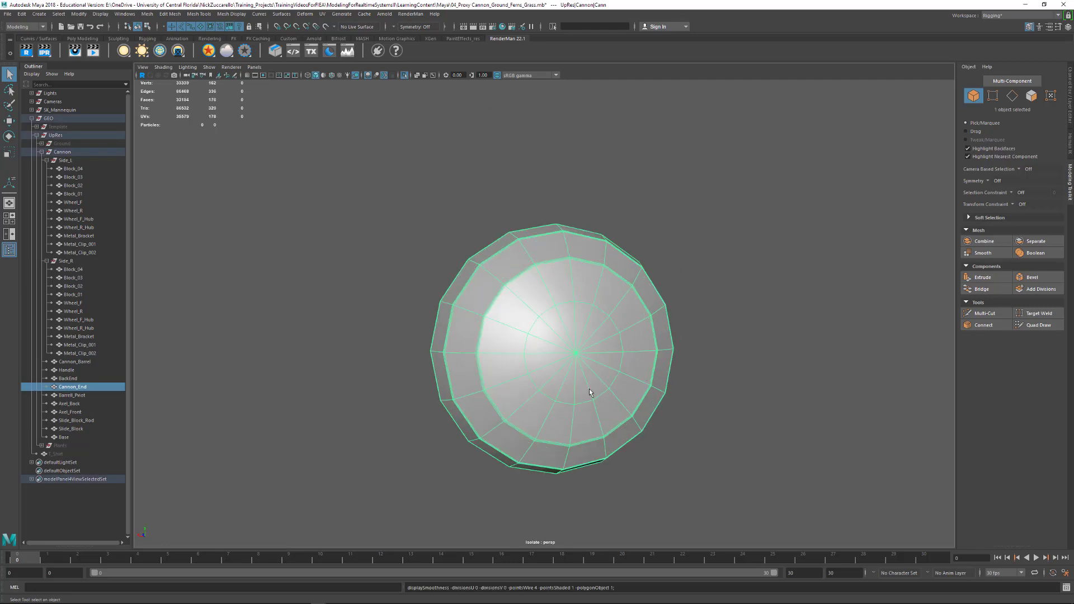
pyautogui.press('3')
pyautogui.click(659, 441)
pyautogui.moveTo(660, 441)
pyautogui.keyDown('alt'); pyautogui.mouseDown()
pyautogui.moveTo(660, 431)
pyautogui.moveTo(639, 446)
pyautogui.moveTo(642, 426)
pyautogui.moveTo(660, 428)
pyautogui.mouseUp(); pyautogui.keyUp('alt')
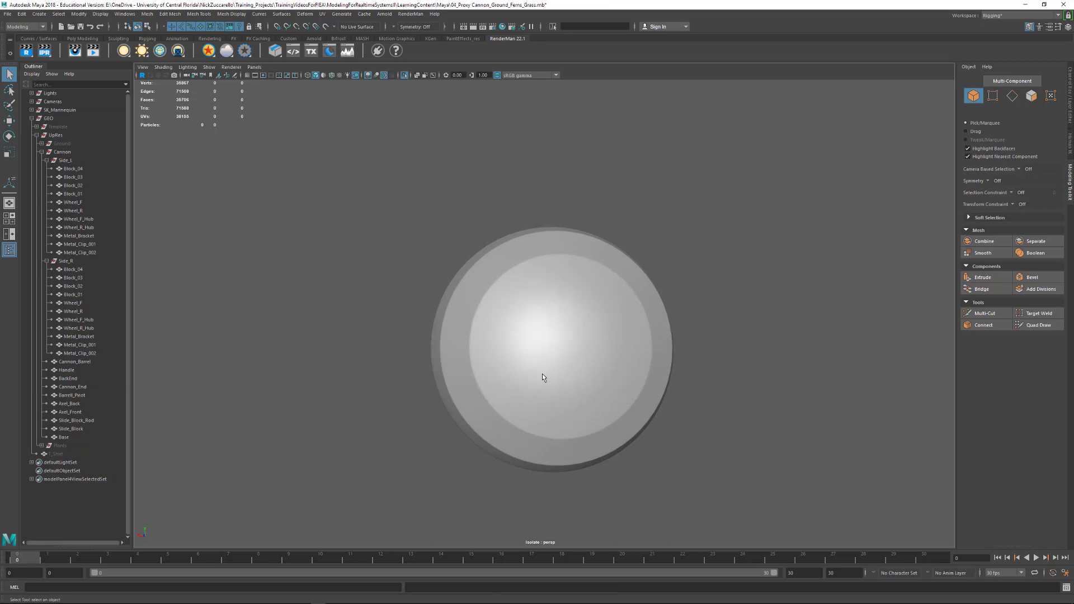
# - Show Cannon_End unsmoothed and delete every other edge radiating from the pole at the cap's center
pyautogui.keyDown('alt'); pyautogui.moveTo(542, 373); pyautogui.dragTo(691, 381); pyautogui.keyUp('alt')
pyautogui.click(595, 372)
pyautogui.scroll(2, 641, 385)
pyautogui.press('1')
pyautogui.scroll(2, 691, 381)
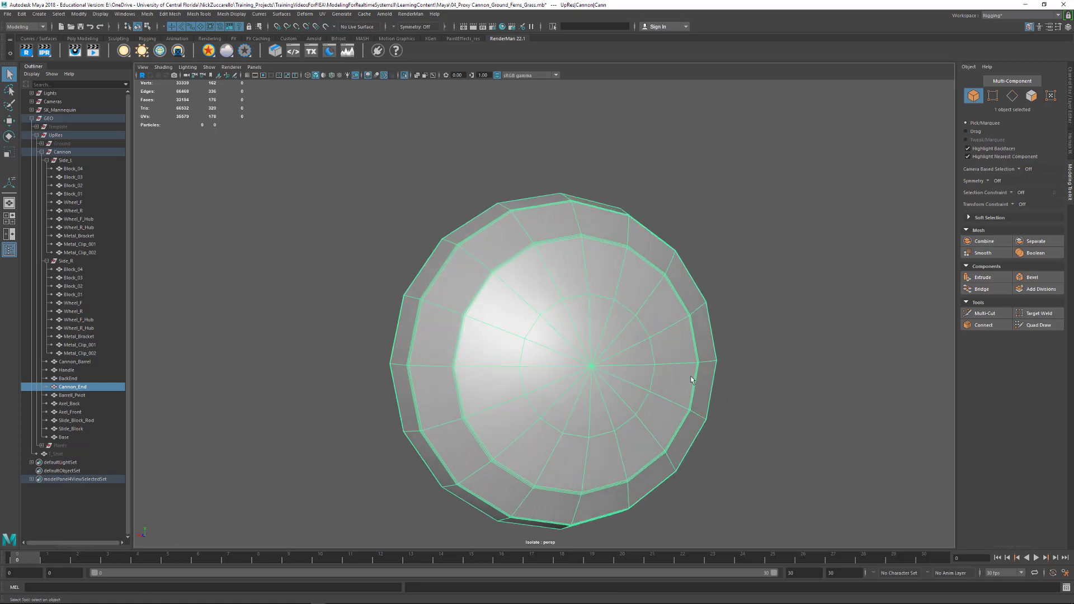
pyautogui.press('F10')
pyautogui.click(576, 331)
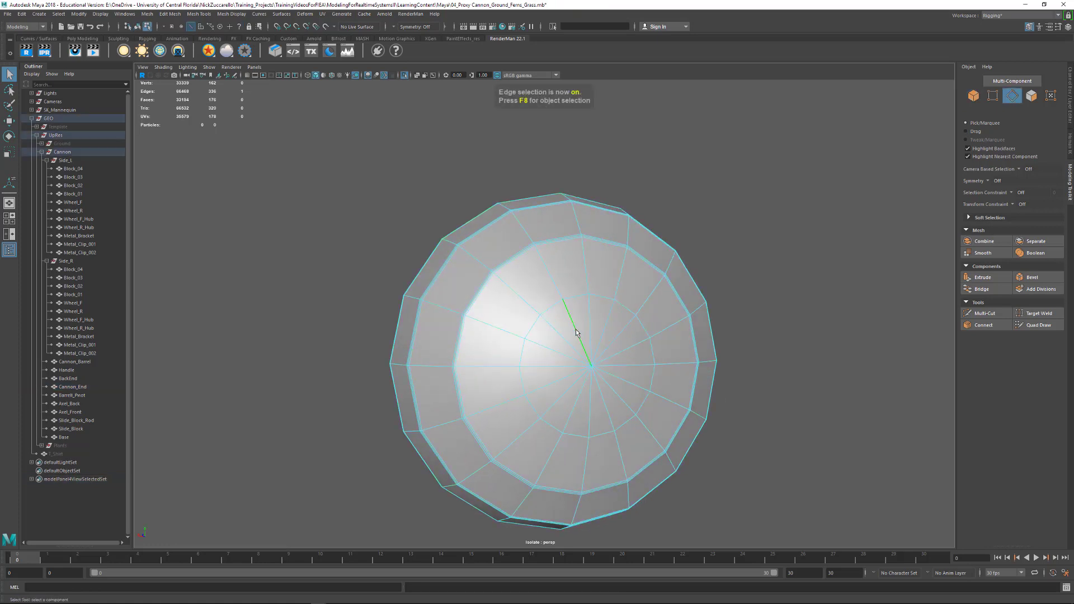
pyautogui.keyDown('shift'); pyautogui.click(605, 325); pyautogui.keyUp('shift')
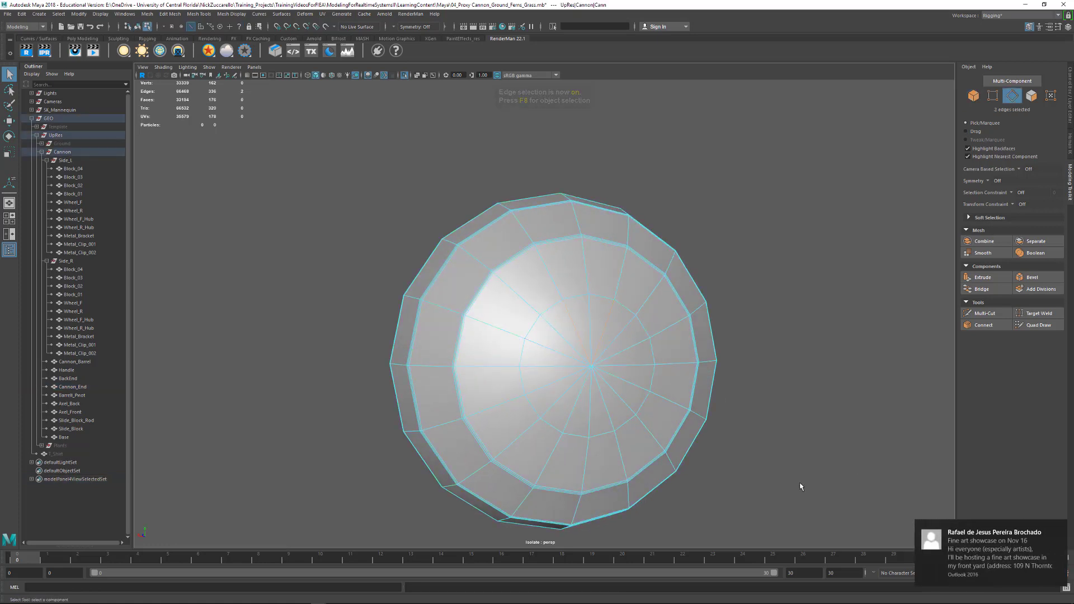
pyautogui.keyDown('shift'); pyautogui.click(546, 358); pyautogui.keyUp('shift')
pyautogui.keyDown('shift'); pyautogui.click(563, 413); pyautogui.keyUp('shift')
pyautogui.keyDown('shift'); pyautogui.click(576, 427); pyautogui.keyUp('shift')
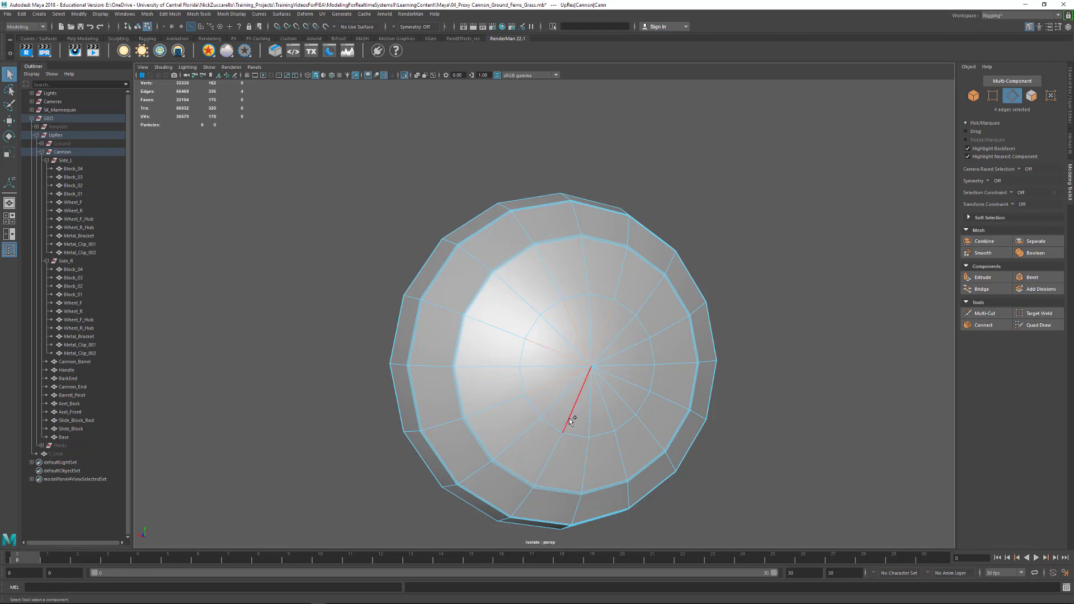
pyautogui.keyDown('shift'); pyautogui.click(611, 412); pyautogui.keyUp('shift')
pyautogui.keyDown('shift'); pyautogui.click(630, 396); pyautogui.keyUp('shift')
# - Turn on Cannon_End's smooth mesh preview in object selection, inspect the cap, and show the whole cannon again
pyautogui.press('3')
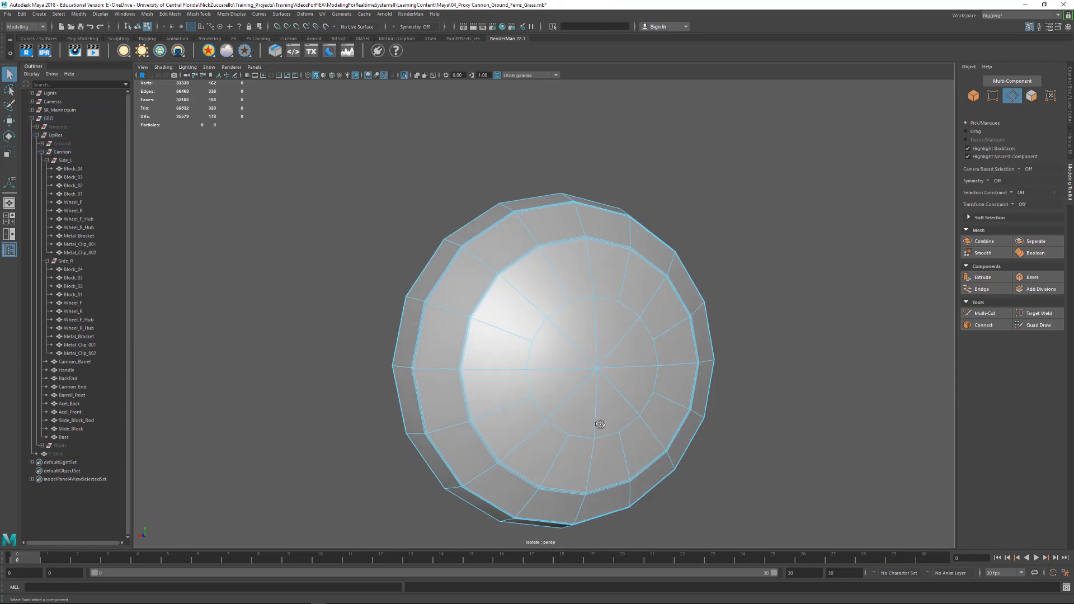
pyautogui.keyDown('alt'); pyautogui.moveTo(622, 413); pyautogui.dragTo(693, 435); pyautogui.keyUp('alt')
pyautogui.press('F8')
pyautogui.click(711, 420)
pyautogui.click(586, 372)
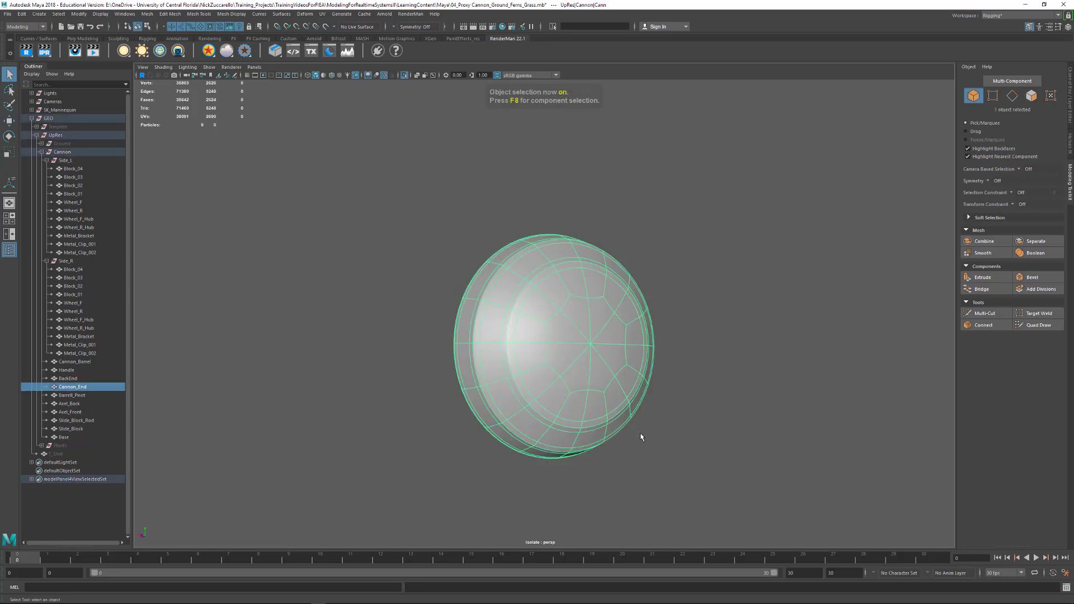
pyautogui.click(740, 395)
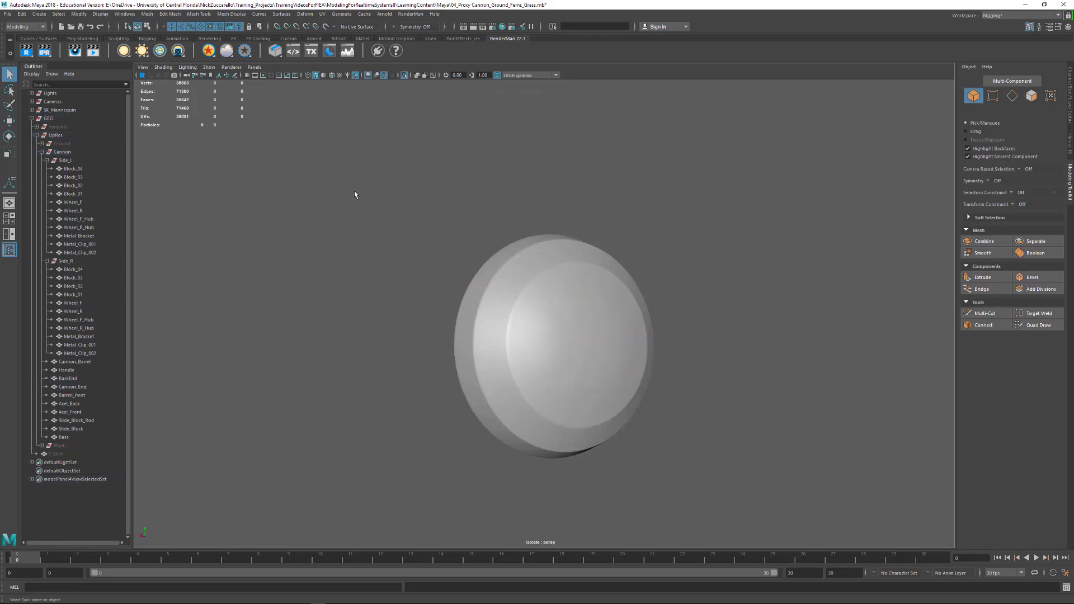
pyautogui.click(406, 77)
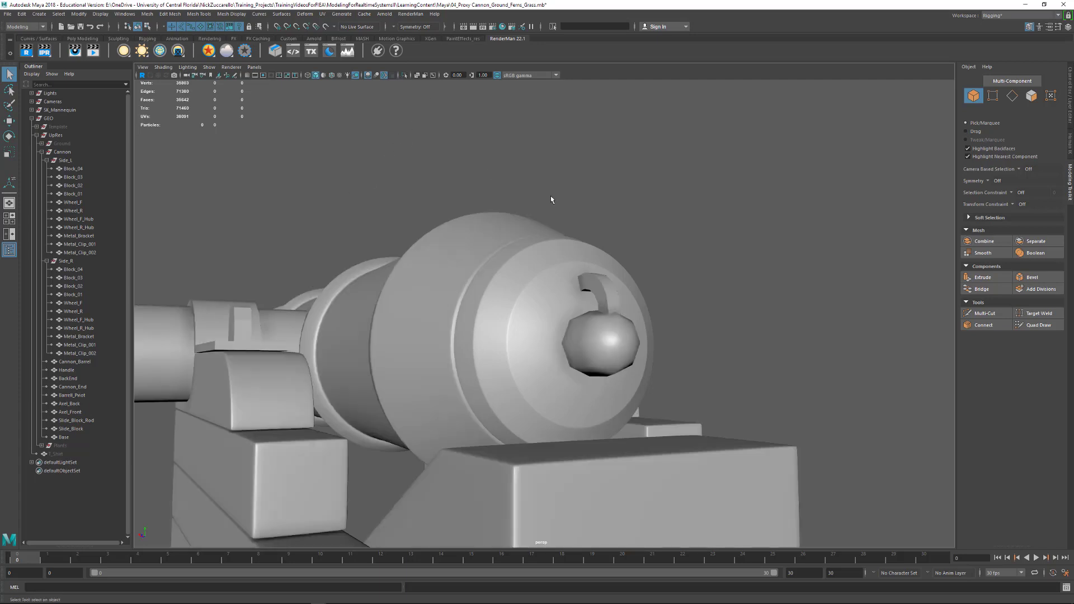
# - Select BackEnd, the rounded knob behind the barrel, and preview it smoothed up close
pyautogui.keyDown('alt'); pyautogui.moveTo(666, 227); pyautogui.dragTo(633, 240, button='right'); pyautogui.keyUp('alt')
pyautogui.keyDown('alt'); pyautogui.moveTo(632, 239); pyautogui.dragTo(519, 307); pyautogui.keyUp('alt')
pyautogui.keyDown('alt'); pyautogui.moveTo(518, 307); pyautogui.dragTo(609, 354, button='right'); pyautogui.keyUp('alt')
pyautogui.click(609, 354)
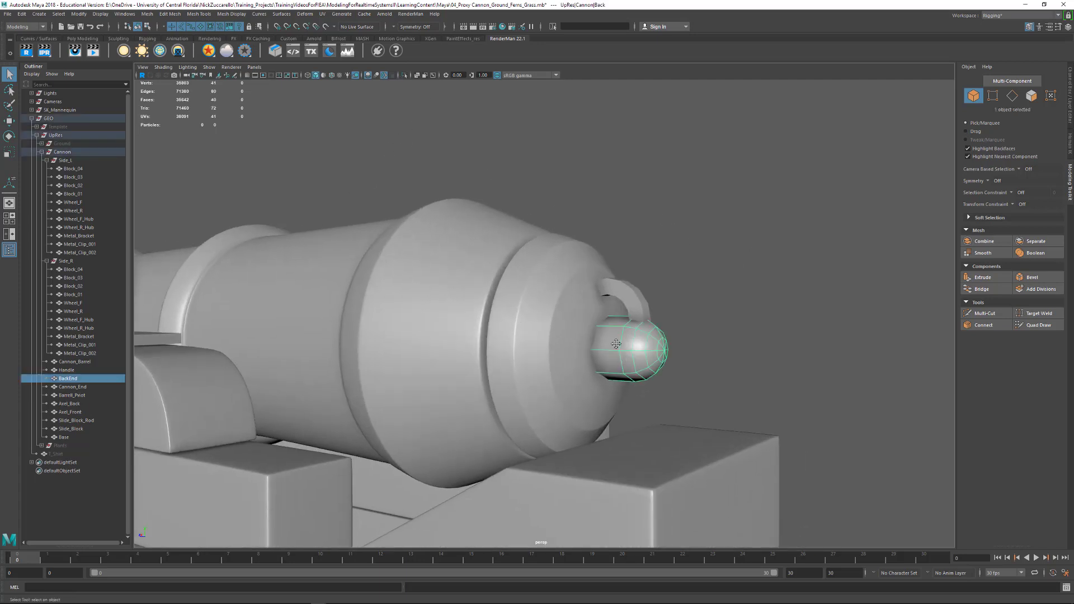
pyautogui.press('f')
pyautogui.press('3')
pyautogui.click(664, 306)
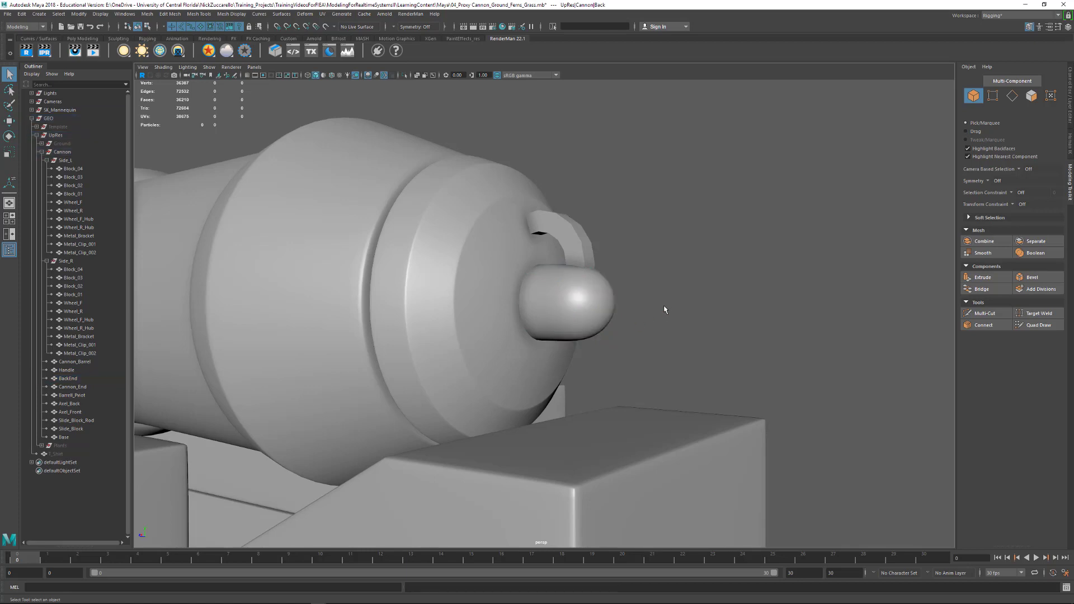
# - Return BackEnd to the unsmoothed display and insert two closely spaced edge loops around its neck with Multi-Cut
pyautogui.keyDown('alt'); pyautogui.moveTo(605, 324); pyautogui.dragTo(632, 323); pyautogui.keyUp('alt')
pyautogui.click(598, 321)
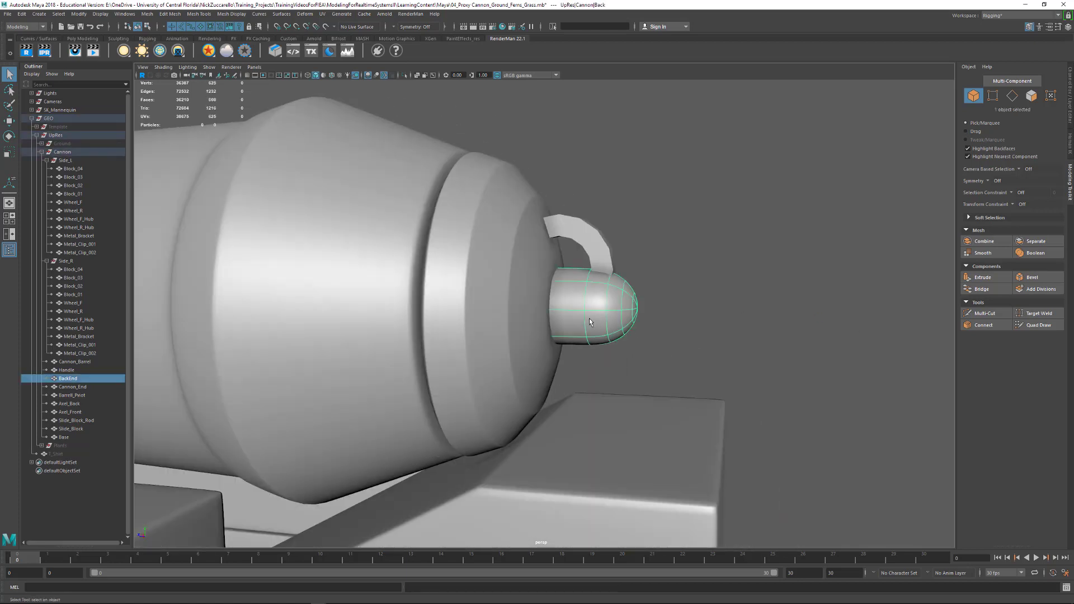
pyautogui.scroll(5, 582, 327)
pyautogui.keyDown('alt'); pyautogui.moveTo(566, 331); pyautogui.dragTo(631, 332); pyautogui.keyUp('alt')
pyautogui.press('1')
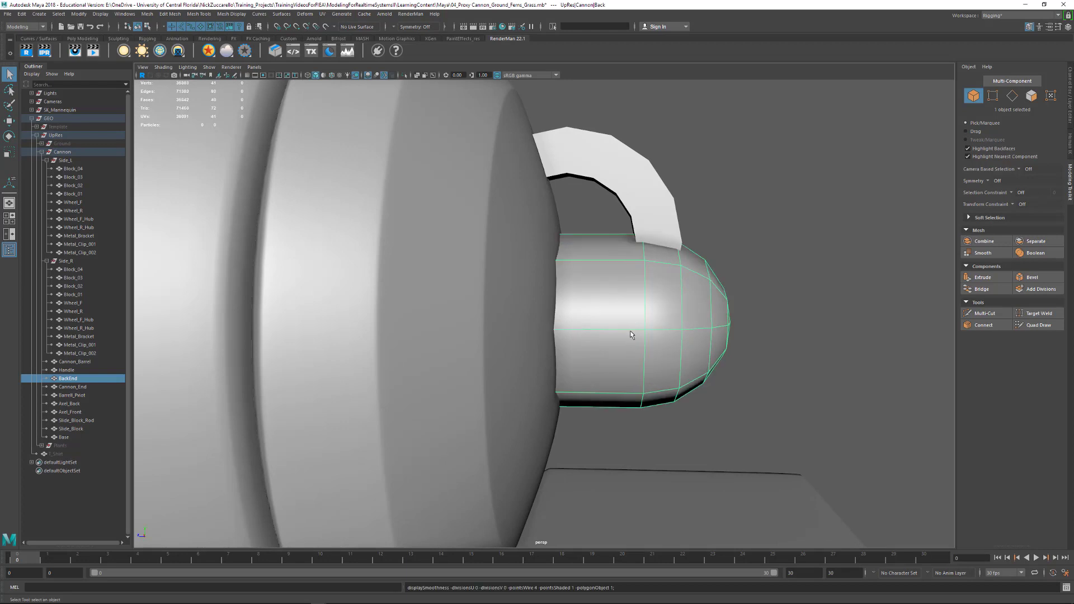
pyautogui.keyDown('shift'); pyautogui.rightClick(624, 334); pyautogui.keyUp('shift')
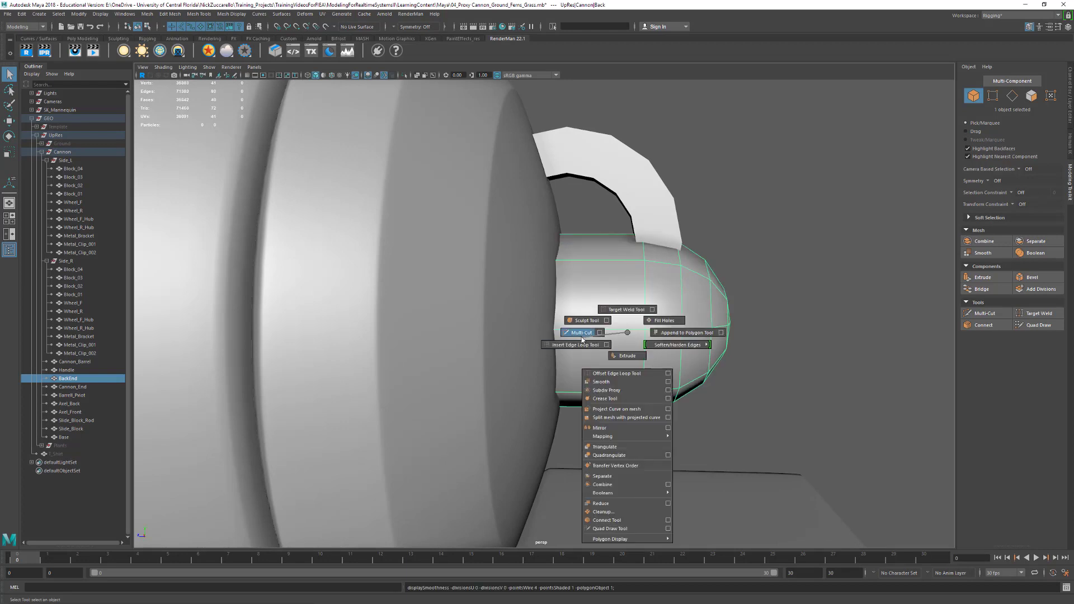
pyautogui.click(582, 332)
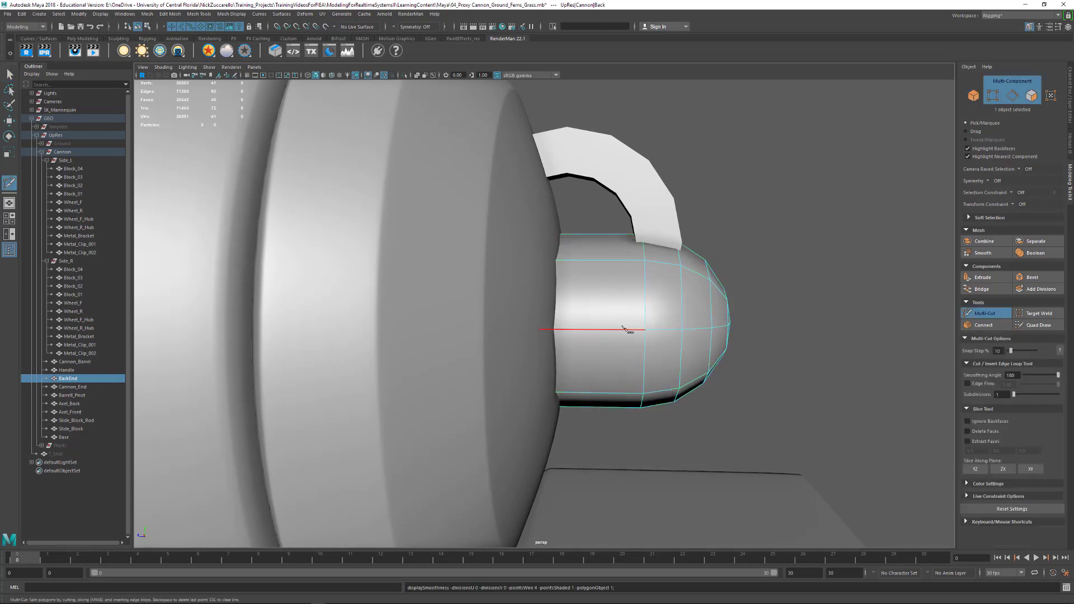
pyautogui.keyDown('ctrl'); pyautogui.click(631, 260); pyautogui.keyUp('ctrl')
pyautogui.keyDown('ctrl'); pyautogui.click(623, 259); pyautogui.keyUp('ctrl')
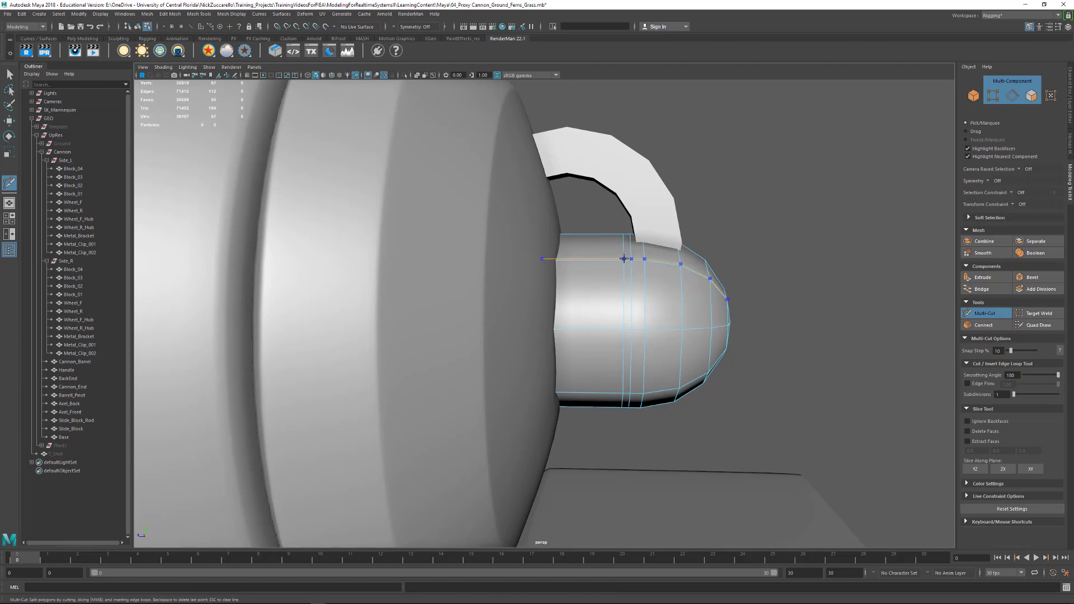
pyautogui.press('q')
# - Extrude the narrow face ring between BackEnd's two new edge loops with an offset of 0.04 and a thickness of -0.16
pyautogui.keyDown('alt'); pyautogui.moveTo(640, 312); pyautogui.dragTo(592, 291); pyautogui.keyUp('alt')
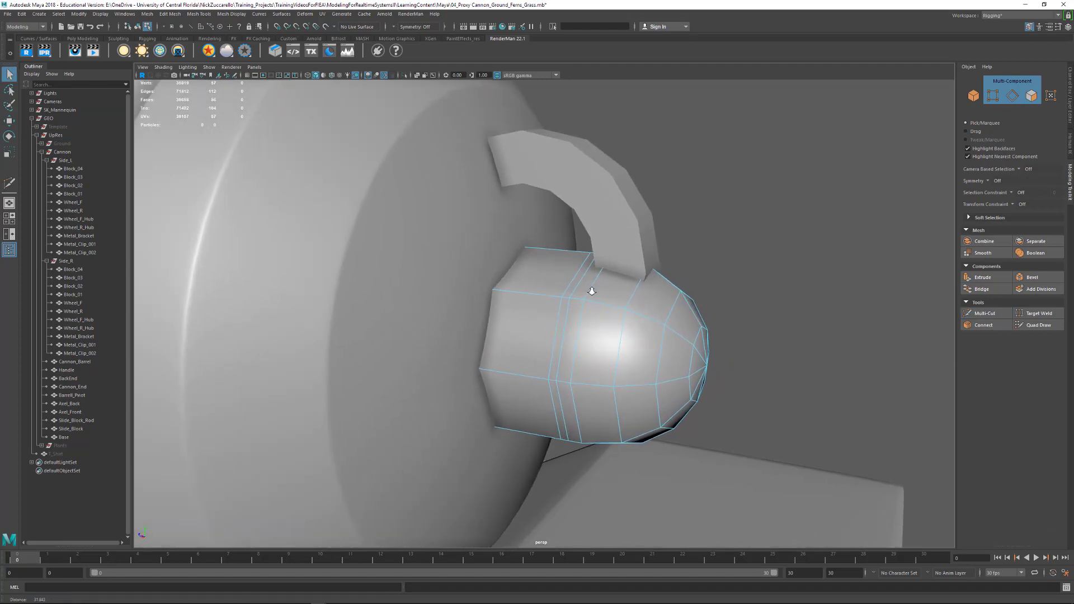
pyautogui.keyDown('alt'); pyautogui.moveTo(592, 291); pyautogui.dragTo(593, 291, button='right'); pyautogui.keyUp('alt')
pyautogui.doubleClick(577, 343)
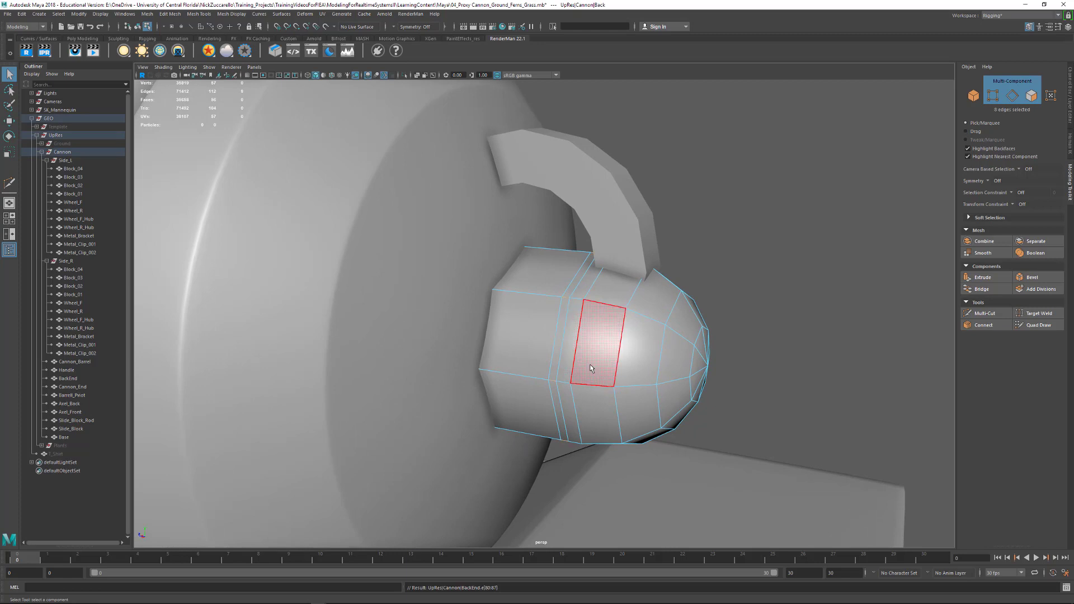
pyautogui.hotkey('ctrl', 'F11')
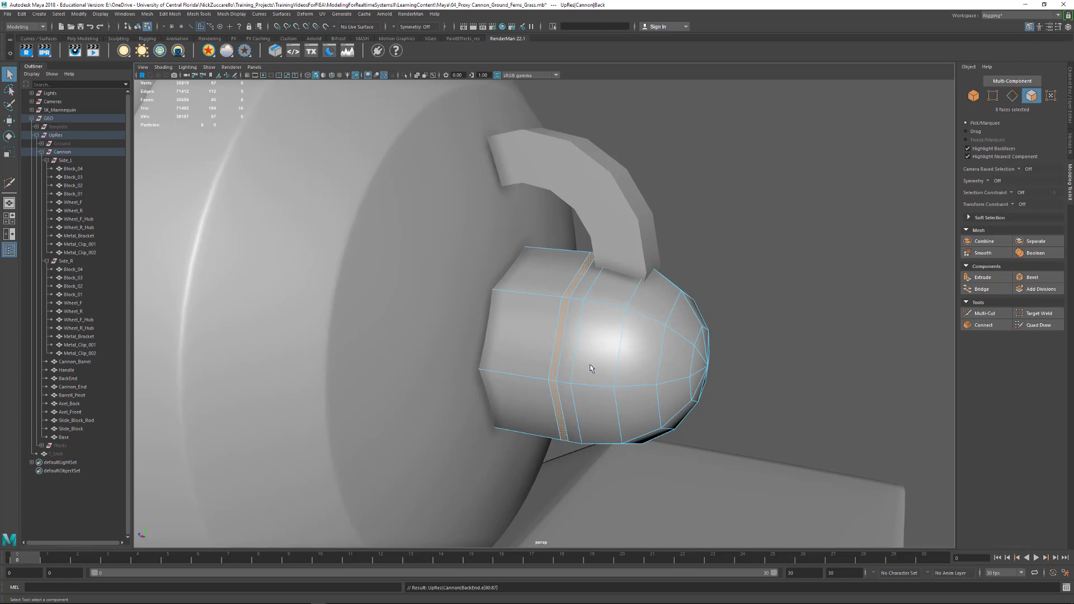
pyautogui.keyDown('shift'); pyautogui.moveTo(570, 346); pyautogui.dragTo(578, 364, button='right'); pyautogui.keyUp('shift')
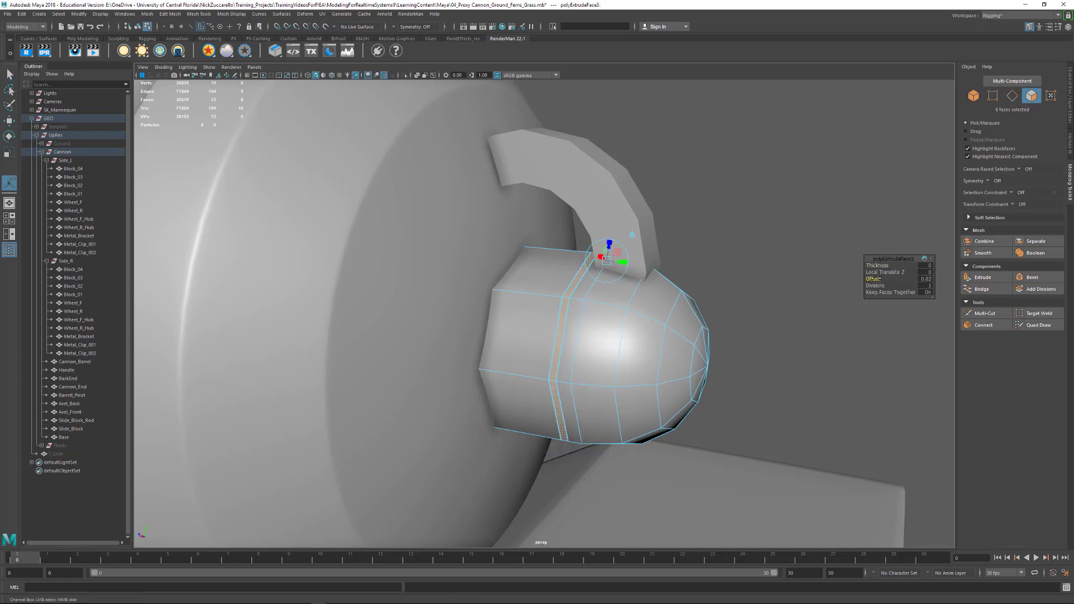
pyautogui.moveTo(876, 278); pyautogui.dragTo(871, 265)
pyautogui.scroll(6, 743, 276)
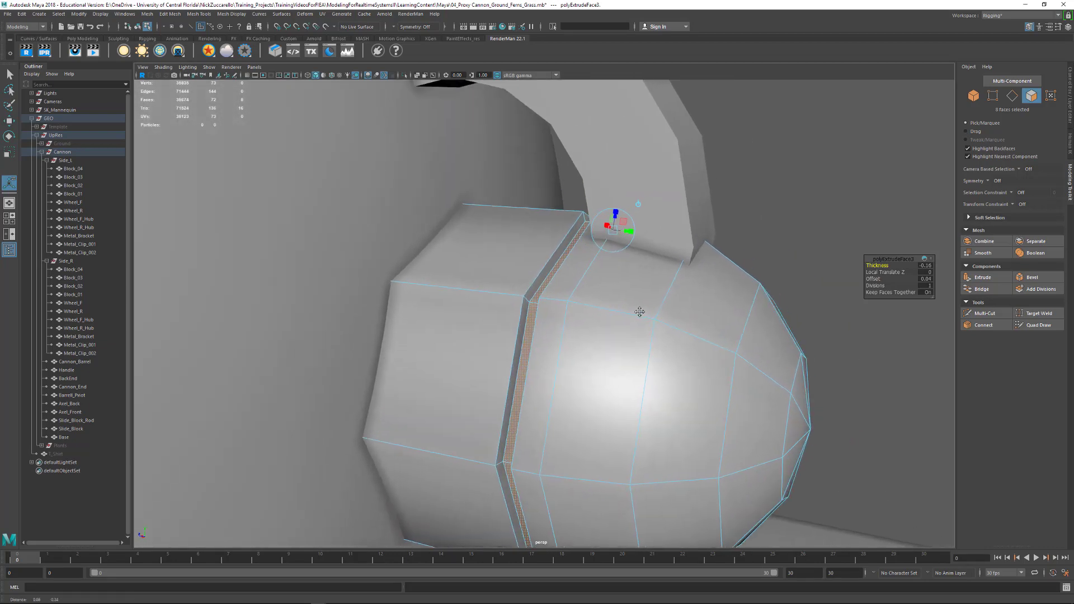
pyautogui.keyDown('alt'); pyautogui.moveTo(710, 313); pyautogui.dragTo(727, 304); pyautogui.keyUp('alt')
# - Bevel the edge loops bordering BackEnd's extruded groove with 1 segment and a fraction of 0.5
pyautogui.press('F10')
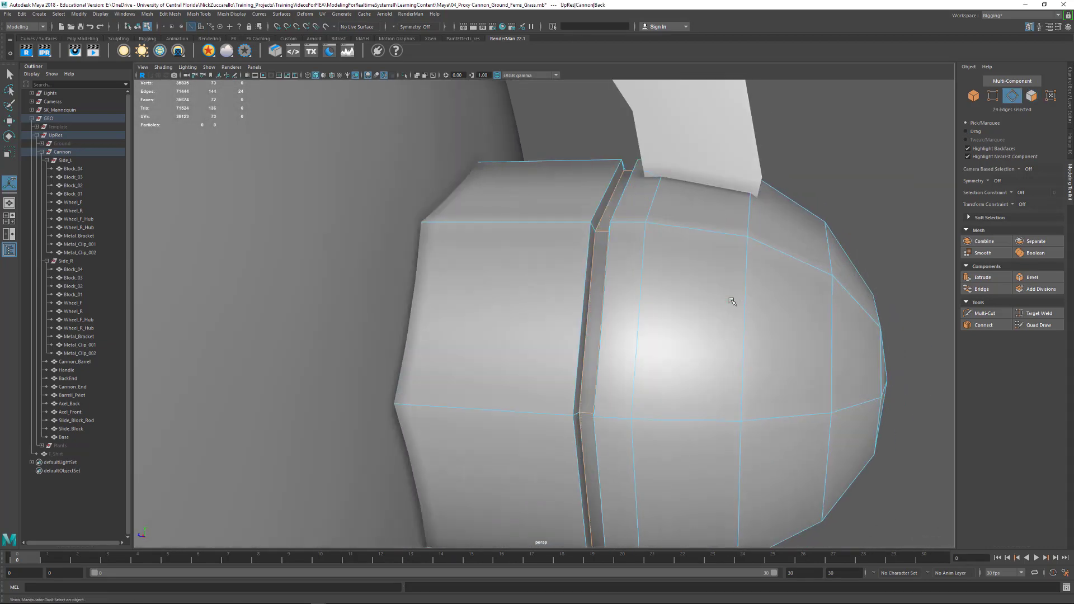
pyautogui.doubleClick(602, 222)
pyautogui.keyDown('alt'); pyautogui.moveTo(625, 234); pyautogui.dragTo(653, 233); pyautogui.keyUp('alt')
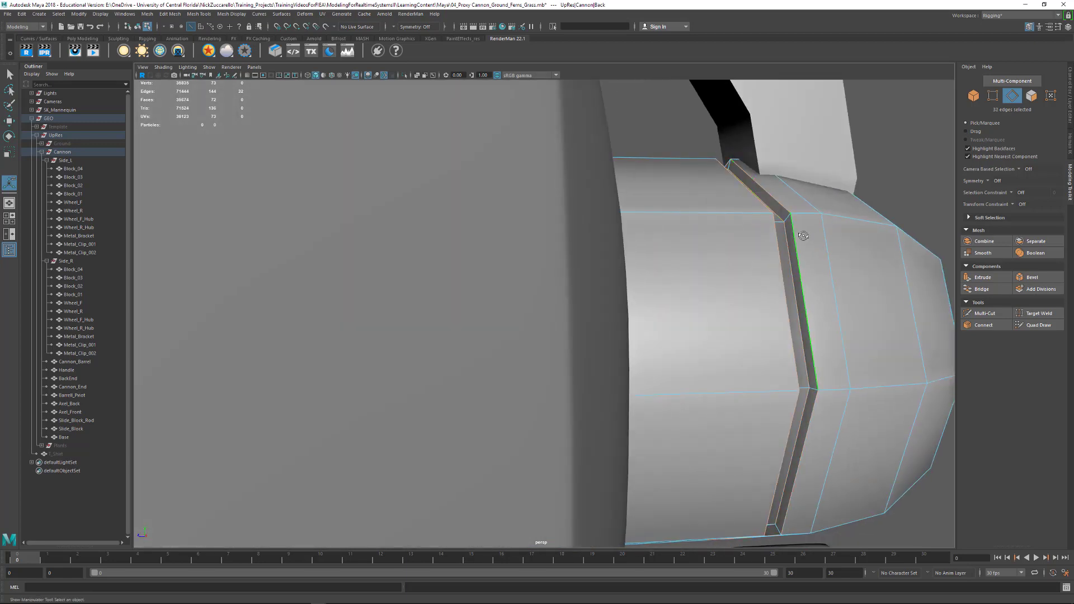
pyautogui.keyDown('alt'); pyautogui.moveTo(803, 236); pyautogui.dragTo(736, 241); pyautogui.keyUp('alt')
pyautogui.keyDown('shift'); pyautogui.rightClick(734, 239); pyautogui.keyUp('shift')
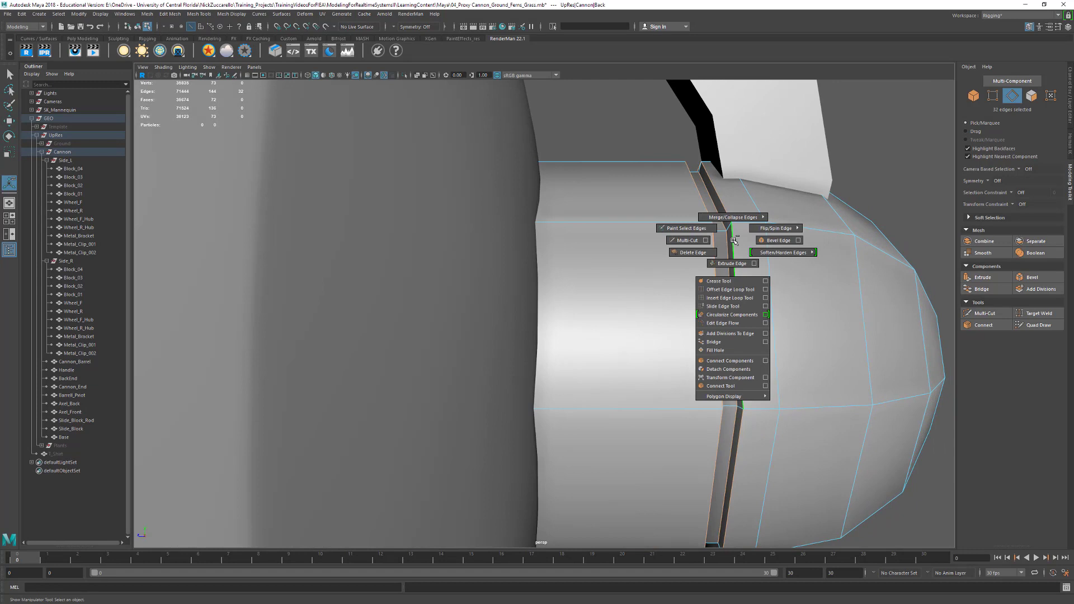
pyautogui.click(763, 239)
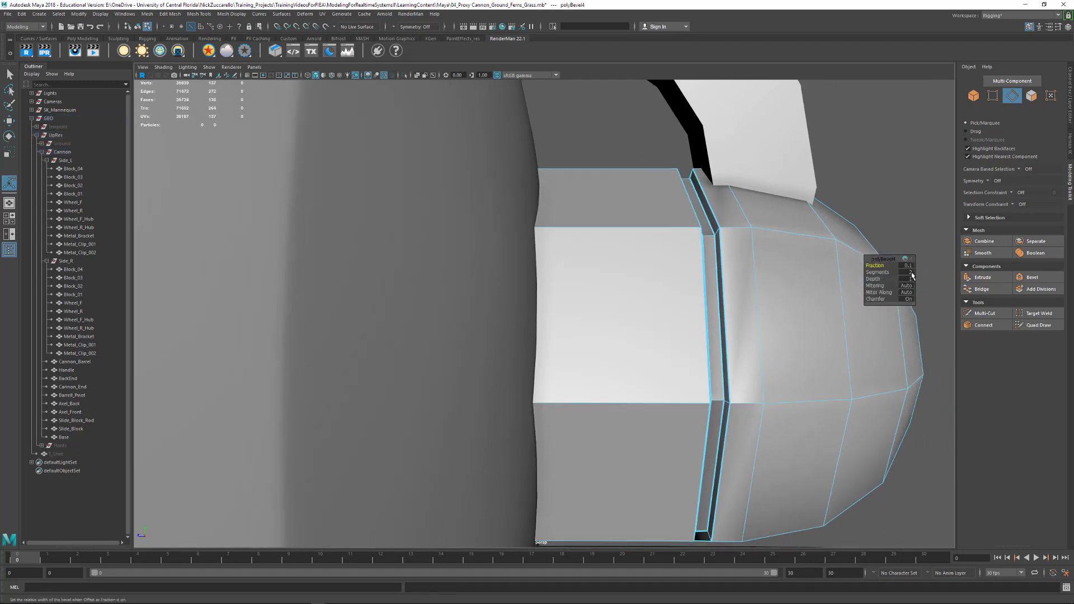
pyautogui.click(910, 273)
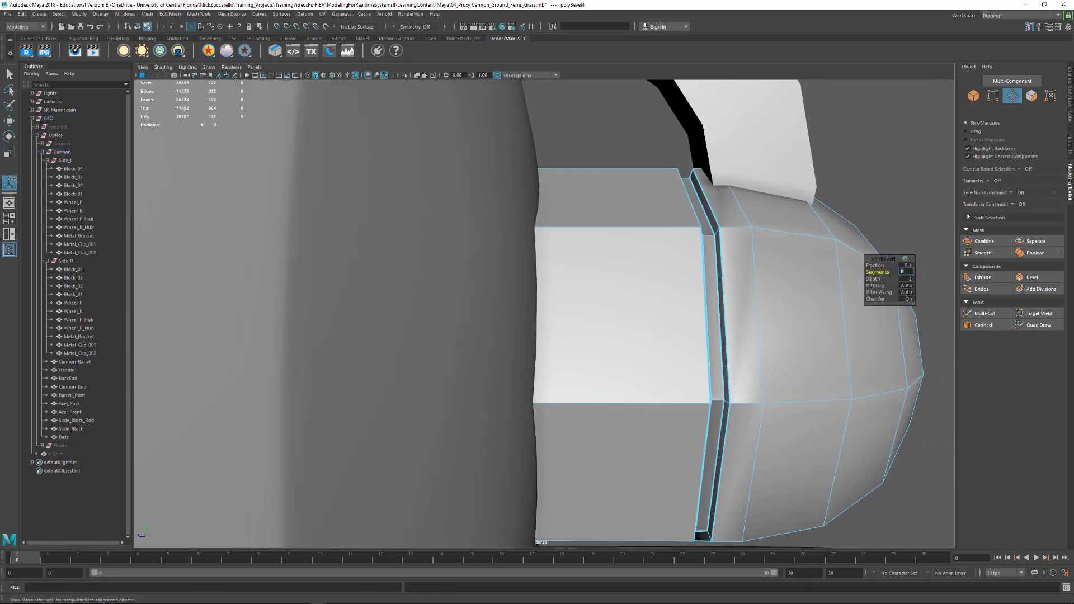
pyautogui.click(907, 266)
pyautogui.write('.5')
pyautogui.press('Return')
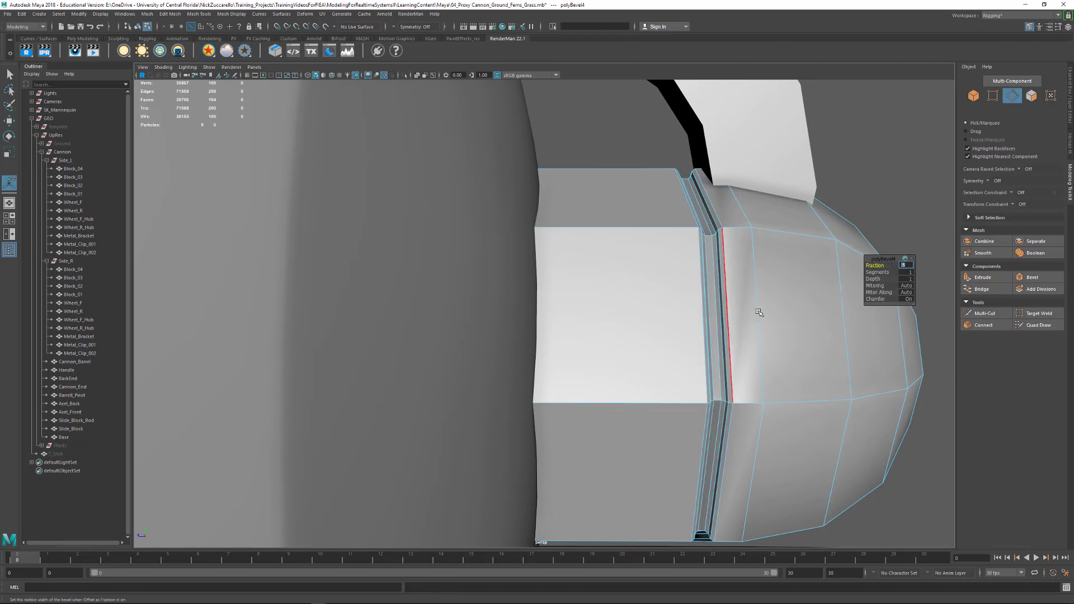
# - Turn on BackEnd's smooth mesh preview and return to object selection with nothing selected
pyautogui.keyDown('alt'); pyautogui.moveTo(761, 309); pyautogui.dragTo(779, 311); pyautogui.keyUp('alt')
pyautogui.keyDown('alt'); pyautogui.moveTo(779, 311); pyautogui.dragTo(685, 288, button='right'); pyautogui.keyUp('alt')
pyautogui.press('3')
pyautogui.keyDown('alt'); pyautogui.moveTo(775, 252); pyautogui.dragTo(640, 237, button='right'); pyautogui.keyUp('alt')
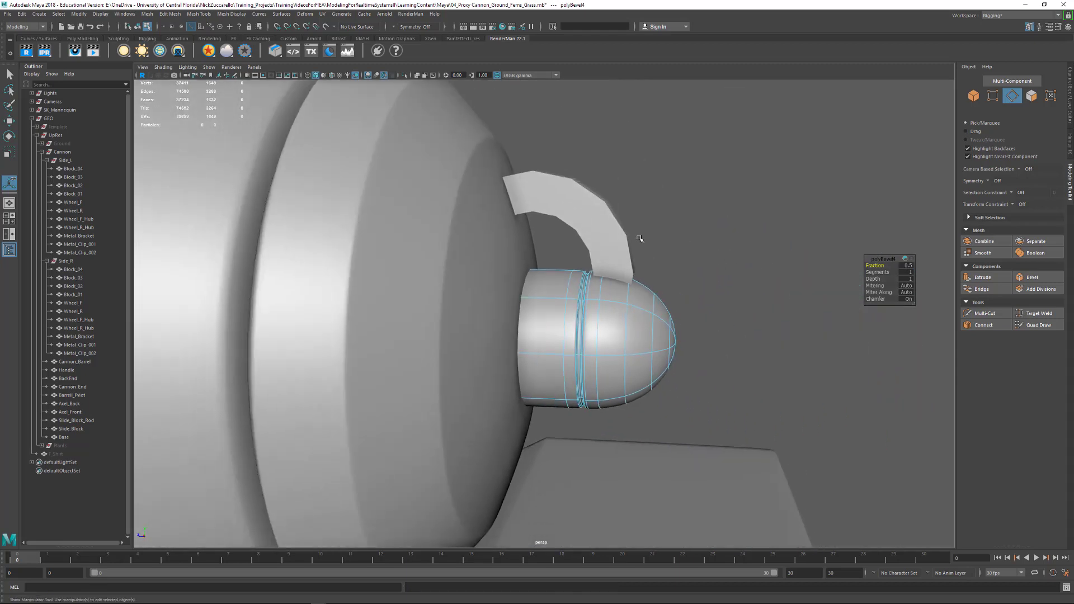
pyautogui.press('F8')
pyautogui.click(703, 259)
pyautogui.keyDown('alt'); pyautogui.moveTo(757, 326); pyautogui.dragTo(706, 320); pyautogui.keyUp('alt')
pyautogui.keyDown('alt'); pyautogui.moveTo(546, 285); pyautogui.dragTo(676, 334, button='right'); pyautogui.keyUp('alt')
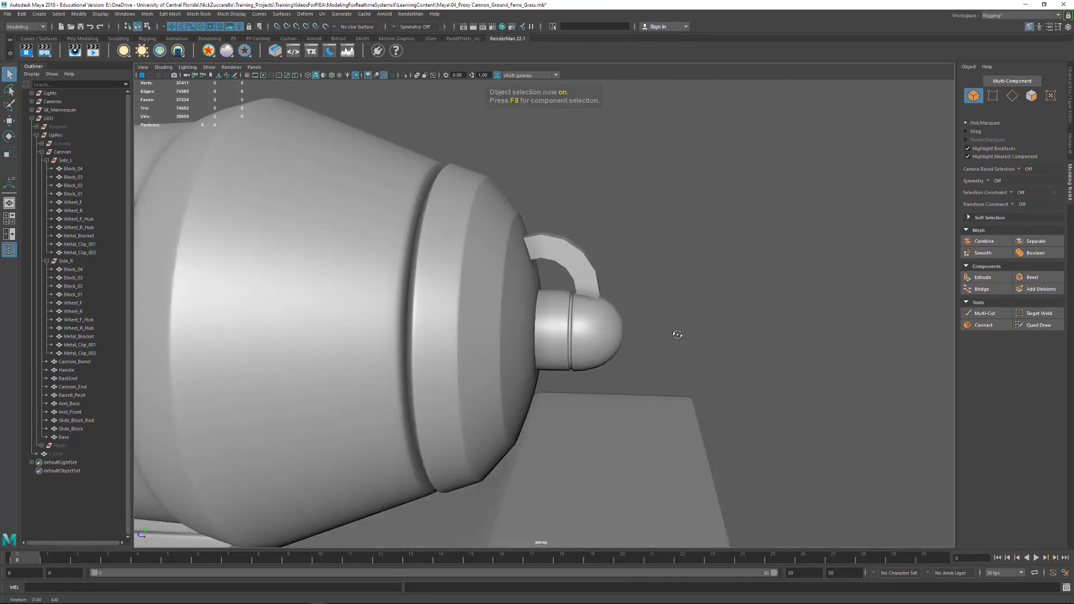
# - Select Handle, the curved piece above BackEnd, and isolate it in the view up close
pyautogui.click(576, 268)
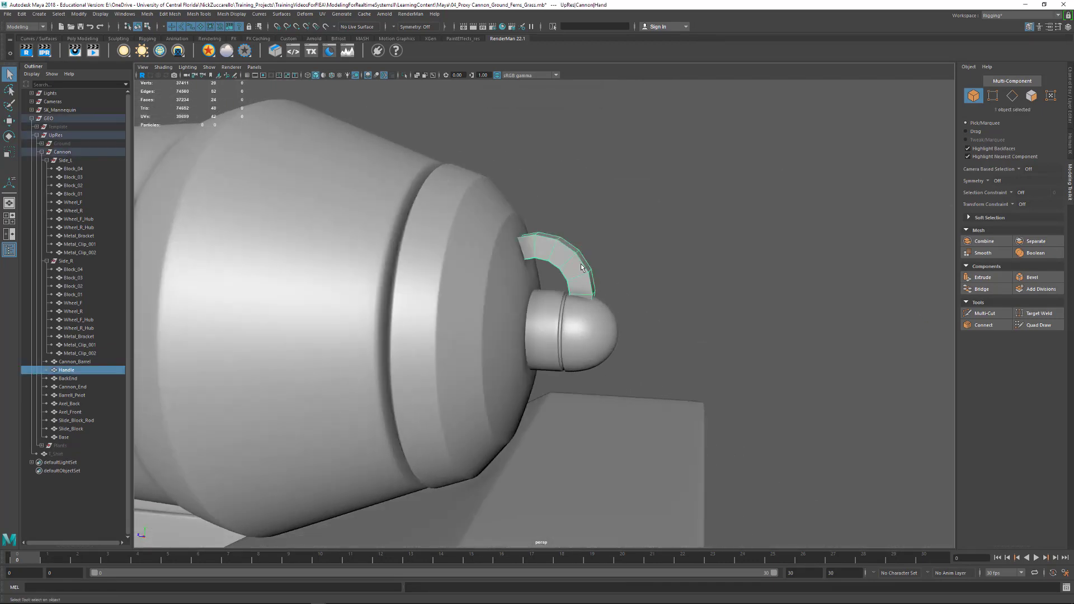
pyautogui.click(405, 75)
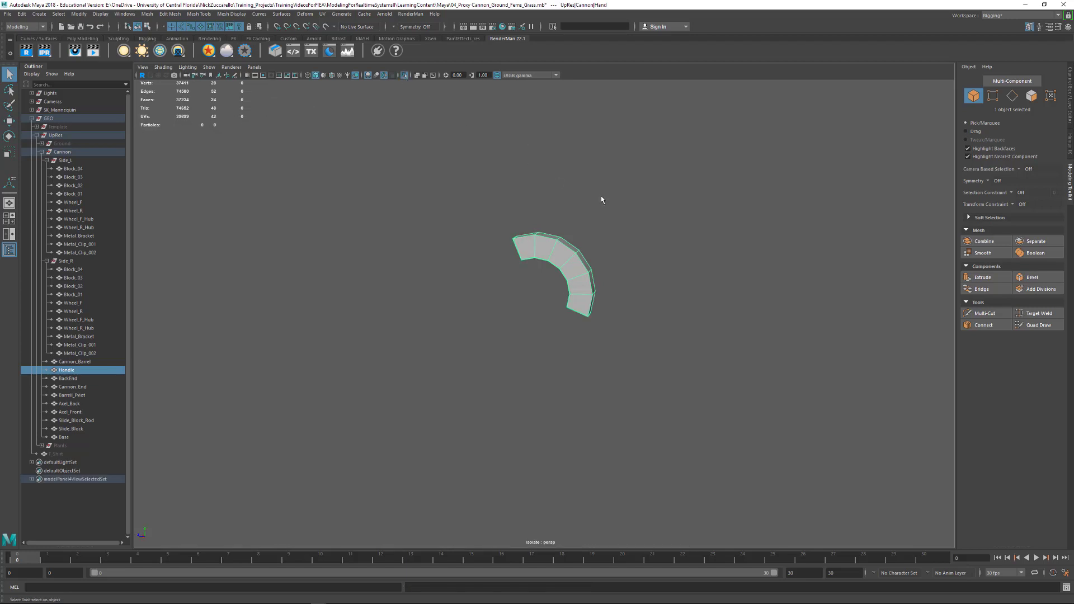
pyautogui.keyDown('alt'); pyautogui.moveTo(600, 195); pyautogui.dragTo(651, 194); pyautogui.keyUp('alt')
pyautogui.keyDown('alt'); pyautogui.moveTo(651, 194); pyautogui.dragTo(755, 240, button='right'); pyautogui.keyUp('alt')
pyautogui.keyDown('alt'); pyautogui.moveTo(755, 239); pyautogui.dragTo(737, 245); pyautogui.keyUp('alt')
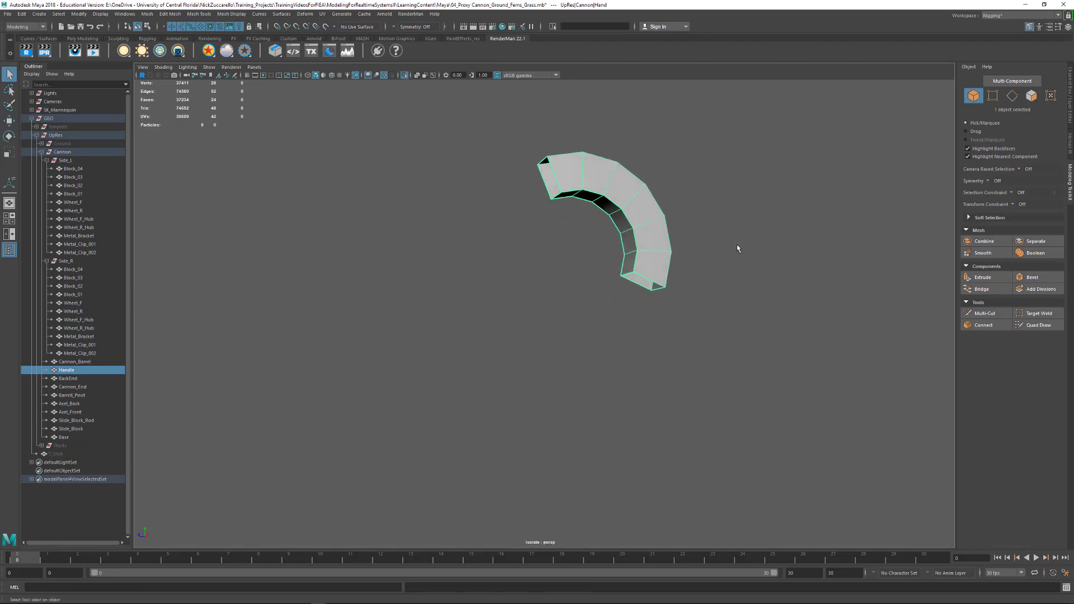
pyautogui.keyDown('alt'); pyautogui.moveTo(674, 233); pyautogui.dragTo(705, 219); pyautogui.keyUp('alt')
# - Select Handle's four lengthwise edge loops and crease them with the Crease Tool
pyautogui.press('F10')
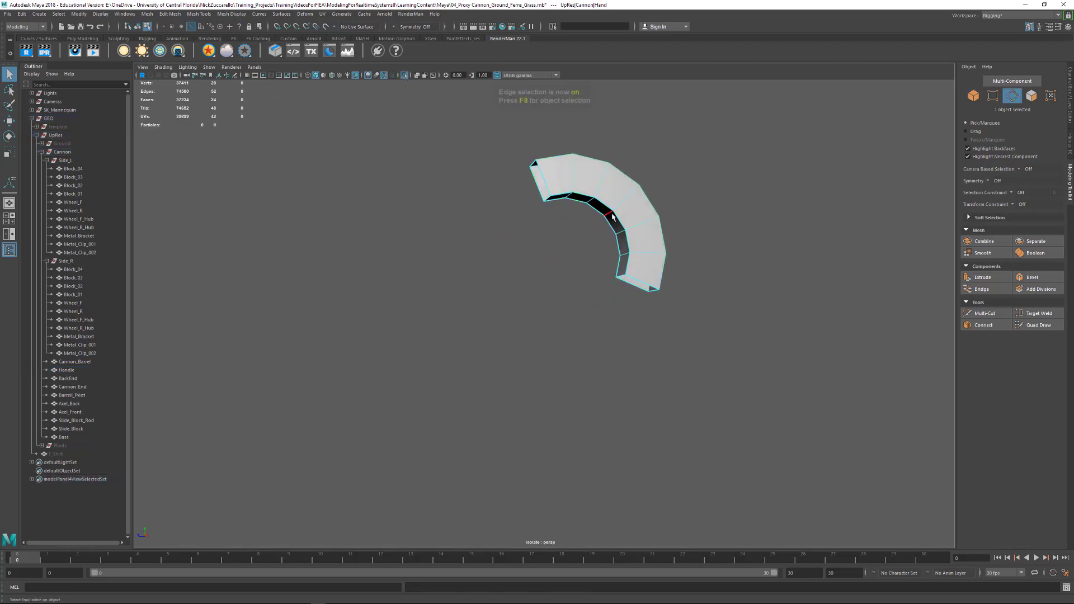
pyautogui.keyDown('alt'); pyautogui.moveTo(642, 169); pyautogui.dragTo(623, 269); pyautogui.keyUp('alt')
pyautogui.keyDown('shift'); pyautogui.doubleClick(594, 276); pyautogui.keyUp('shift')
pyautogui.keyDown('shift'); pyautogui.doubleClick(598, 257); pyautogui.keyUp('shift')
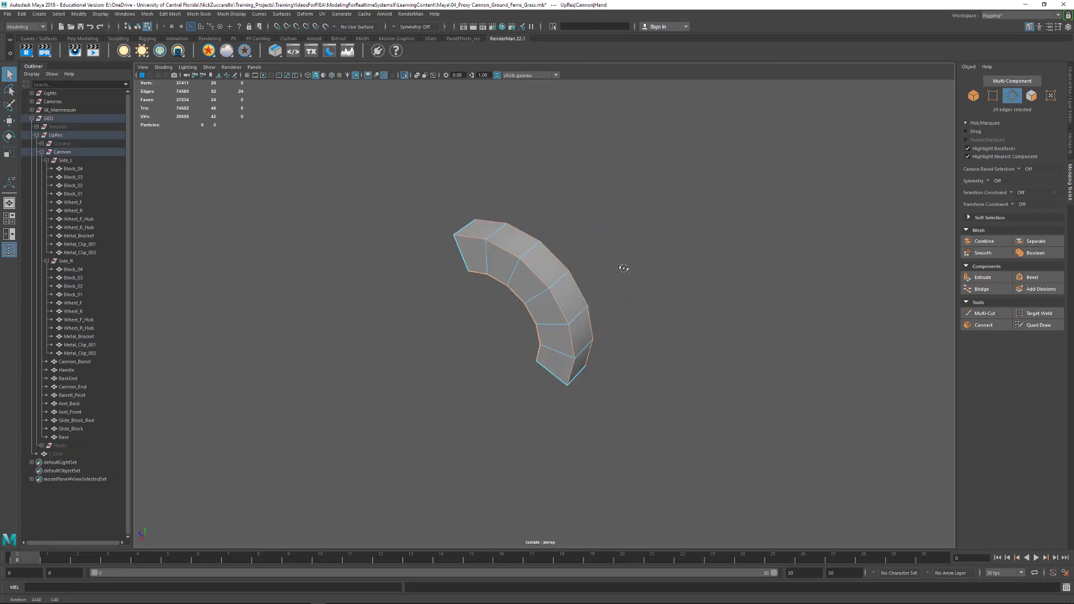
pyautogui.keyDown('alt'); pyautogui.moveTo(549, 280); pyautogui.dragTo(576, 263); pyautogui.keyUp('alt')
pyautogui.keyDown('shift'); pyautogui.moveTo(576, 262); pyautogui.dragTo(562, 302, button='right'); pyautogui.keyUp('shift')
pyautogui.keyDown('alt'); pyautogui.moveTo(638, 260); pyautogui.dragTo(612, 245); pyautogui.keyUp('alt')
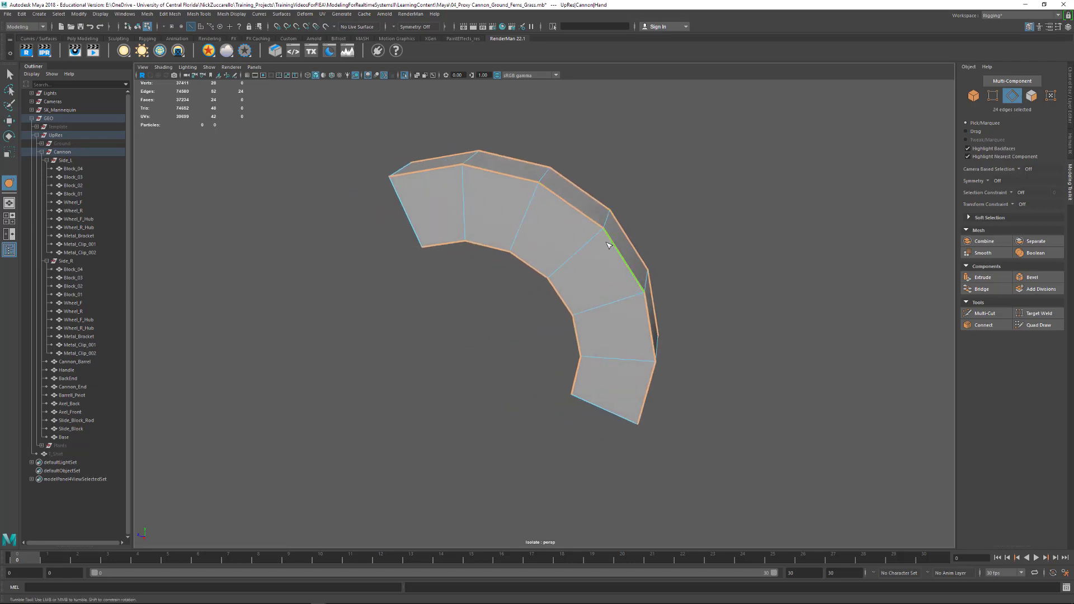
# - Preview Handle smoothed, try adjusting the crease of its long edges, and clear the edge selection
pyautogui.press('3')
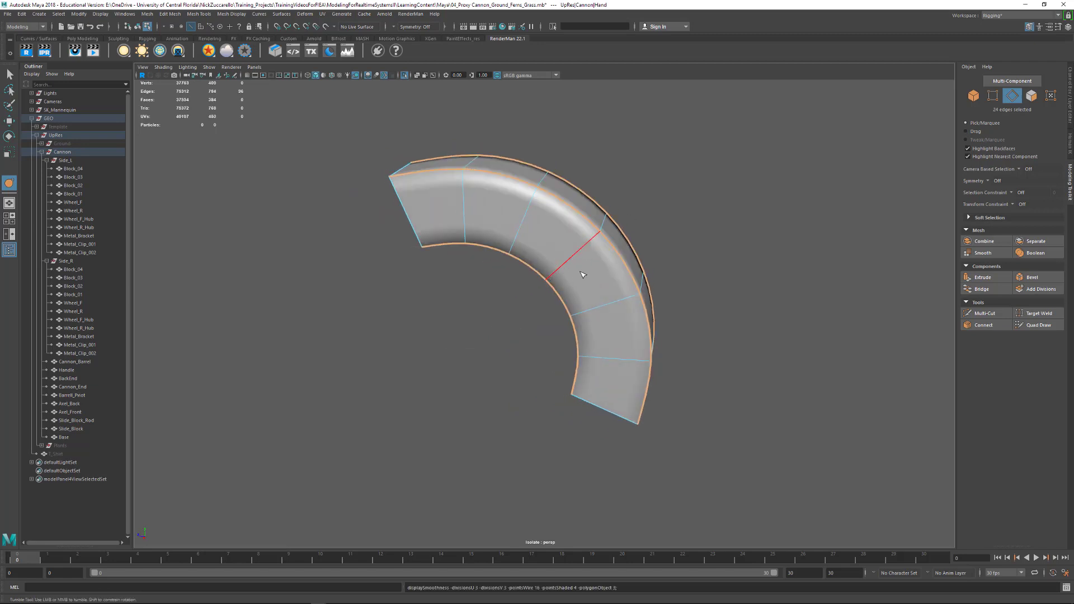
pyautogui.moveTo(563, 260); pyautogui.dragTo(657, 250, button='middle')
pyautogui.moveTo(758, 265); pyautogui.dragTo(836, 261, button='middle')
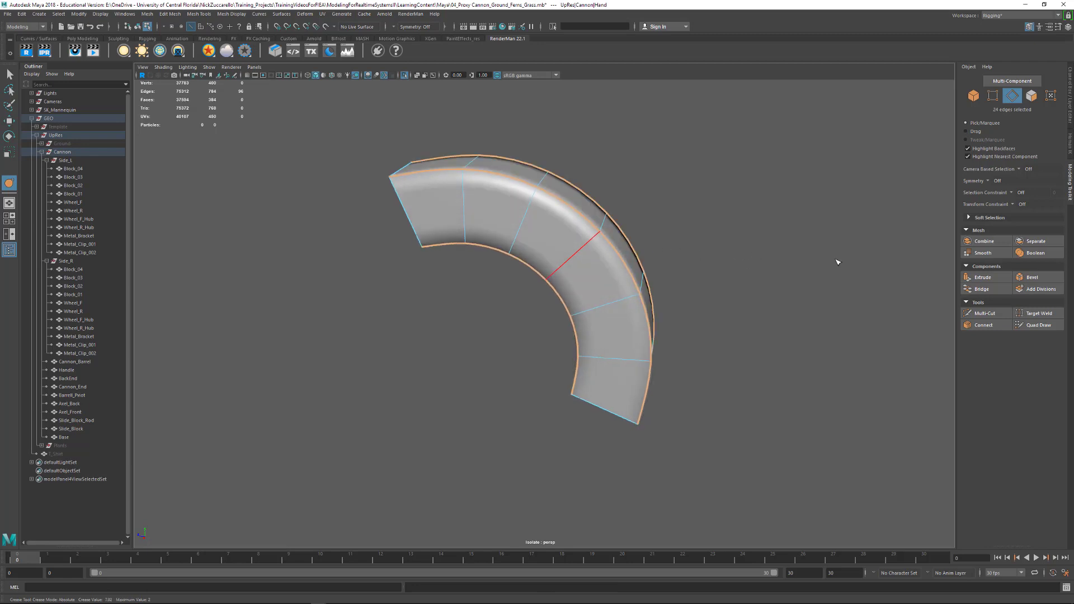
pyautogui.keyDown('alt'); pyautogui.moveTo(836, 261); pyautogui.dragTo(810, 269); pyautogui.keyUp('alt')
pyautogui.click(741, 314)
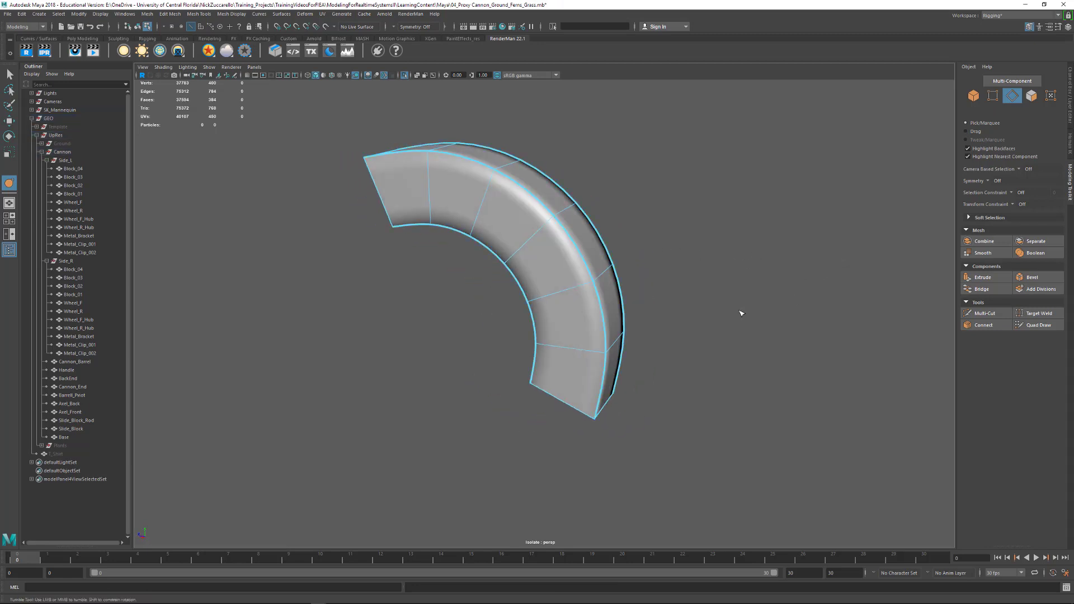
# - Bevel Handle's four lengthwise edge loops in the unsmoothed display, and turn its smooth preview back on
pyautogui.doubleClick(596, 294)
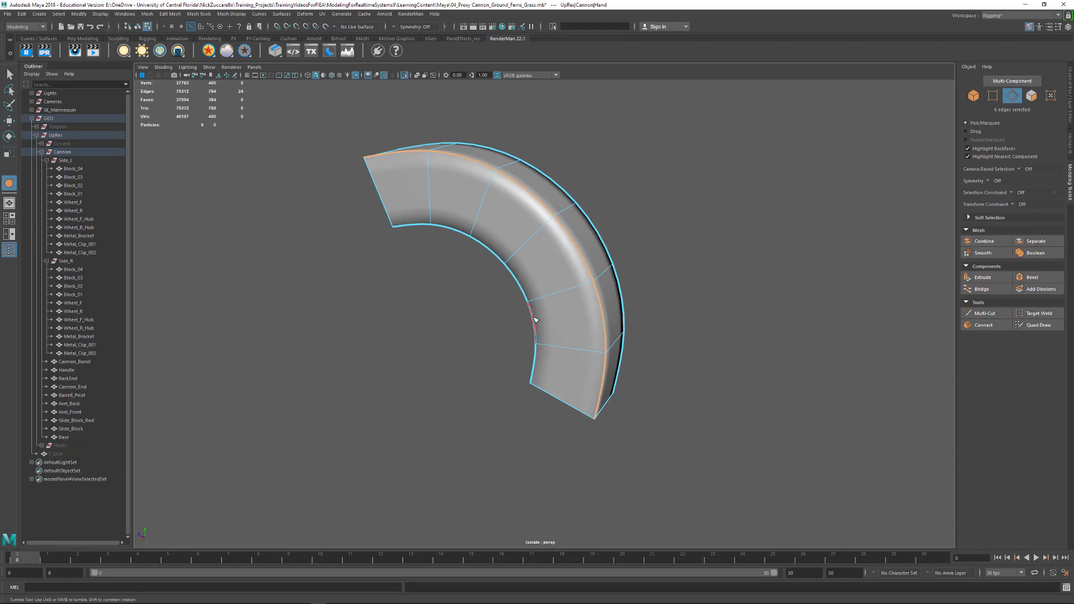
pyautogui.keyDown('alt'); pyautogui.moveTo(643, 260); pyautogui.dragTo(499, 270); pyautogui.keyUp('alt')
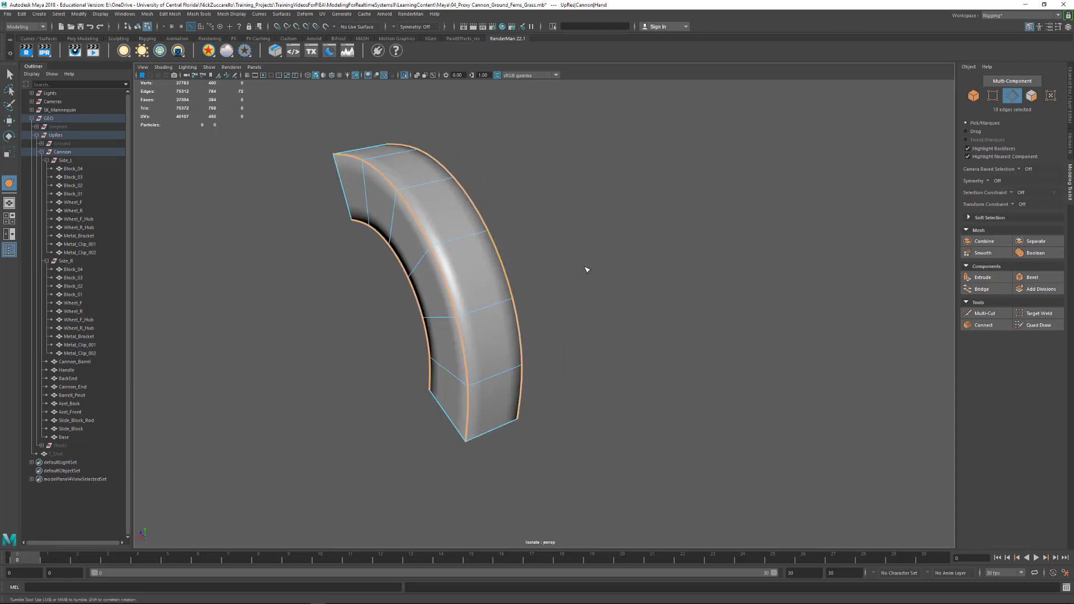
pyautogui.keyDown('alt'); pyautogui.moveTo(586, 270); pyautogui.dragTo(679, 250); pyautogui.keyUp('alt')
pyautogui.press('1')
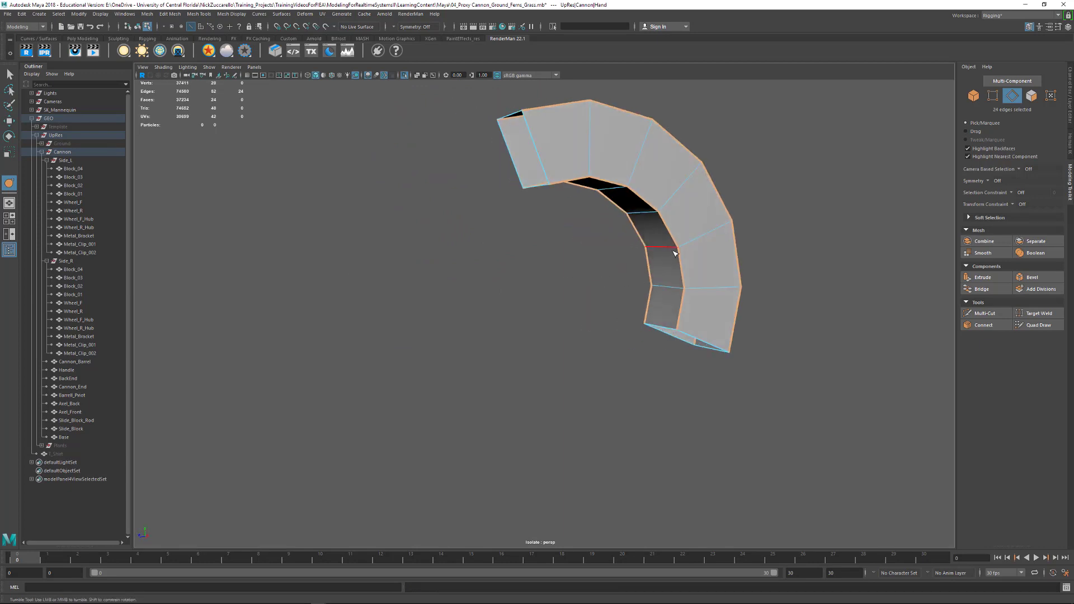
pyautogui.keyDown('shift'); pyautogui.moveTo(678, 250); pyautogui.dragTo(705, 255, button='right'); pyautogui.keyUp('shift')
pyautogui.press('3')
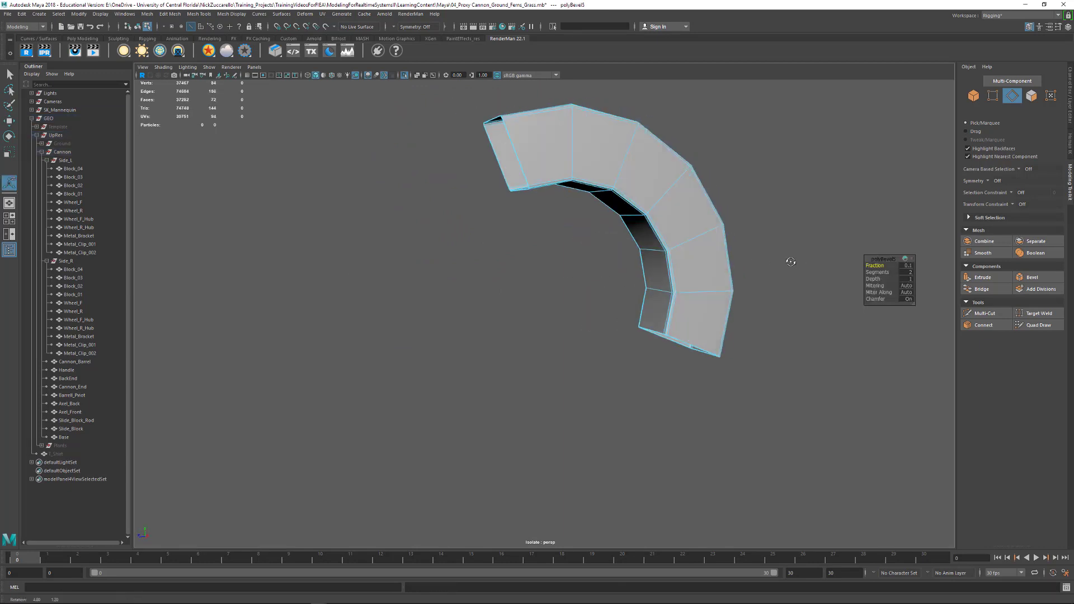
# - Return to object selection, deselect Handle, and turn off isolation to show the whole cannon again
pyautogui.keyDown('alt'); pyautogui.moveTo(789, 275); pyautogui.dragTo(615, 316); pyautogui.keyUp('alt')
pyautogui.click(12, 77)
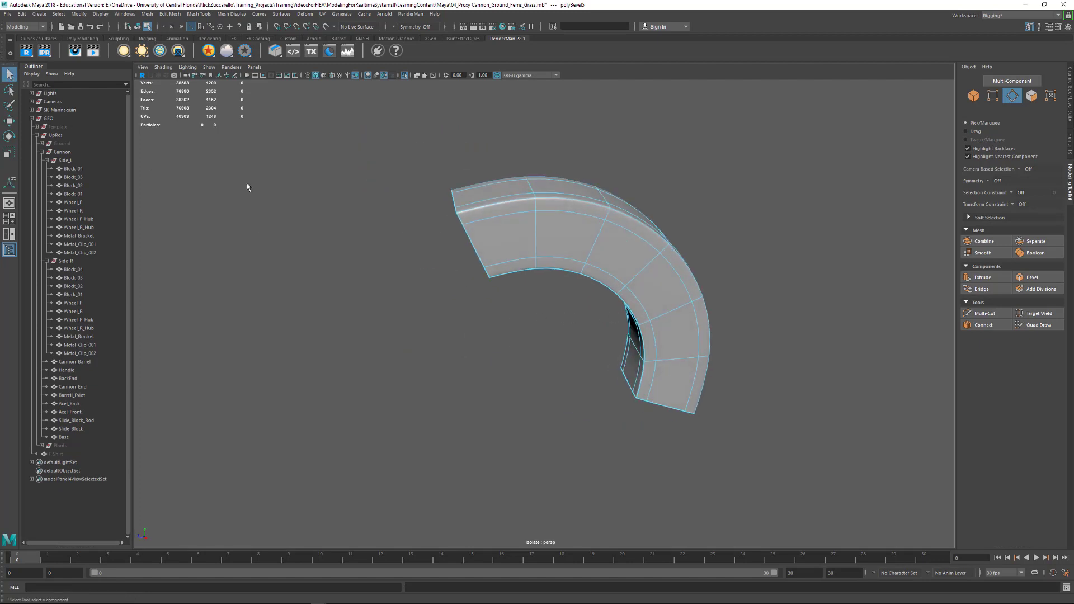
pyautogui.press('F8')
pyautogui.click(709, 288)
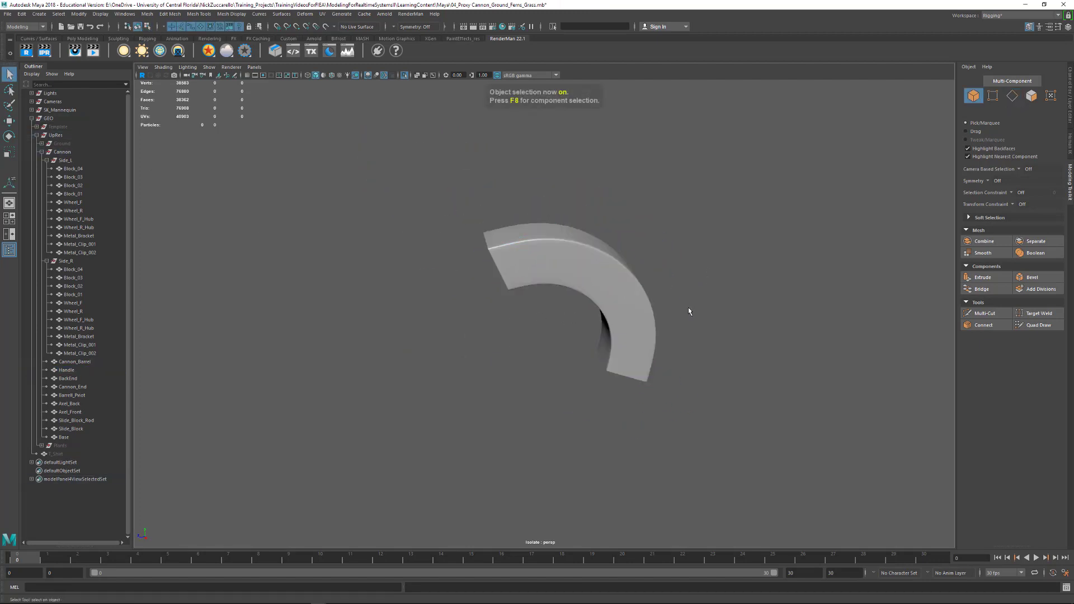
pyautogui.hotkey('ctrl', '1')
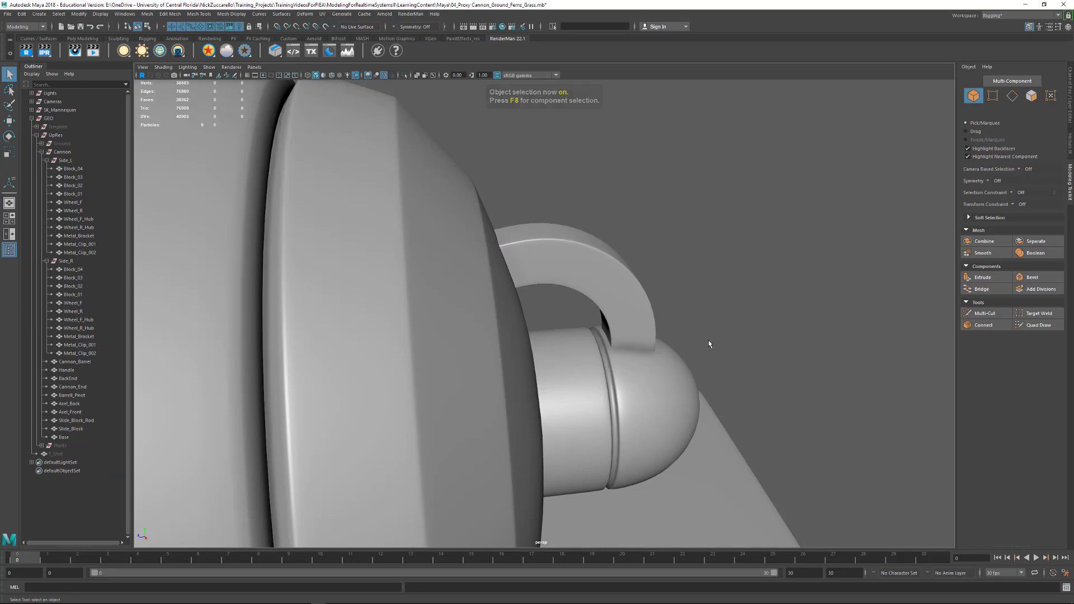
# - Examine the whole cannon from several sides, including the barrel, carriage, wheels and barrel pivot
pyautogui.keyDown('alt'); pyautogui.moveTo(797, 260); pyautogui.dragTo(569, 235, button='right'); pyautogui.keyUp('alt')
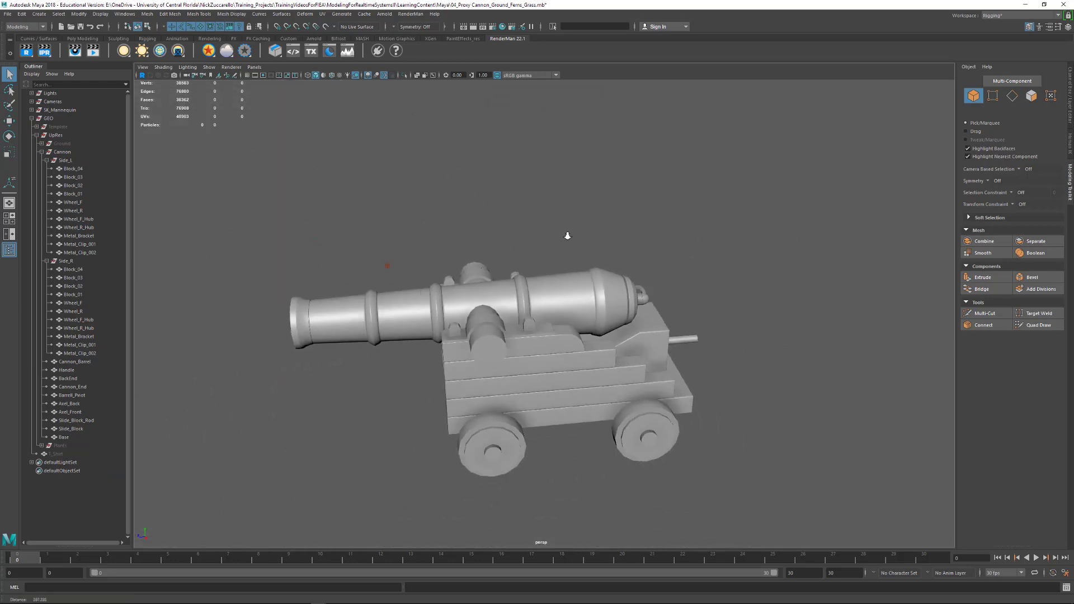
pyautogui.keyDown('alt'); pyautogui.moveTo(568, 235); pyautogui.dragTo(602, 299); pyautogui.keyUp('alt')
pyautogui.keyDown('alt'); pyautogui.moveTo(522, 292); pyautogui.dragTo(627, 324, button='right'); pyautogui.keyUp('alt')
pyautogui.keyDown('alt'); pyautogui.moveTo(568, 333); pyautogui.dragTo(644, 305); pyautogui.keyUp('alt')
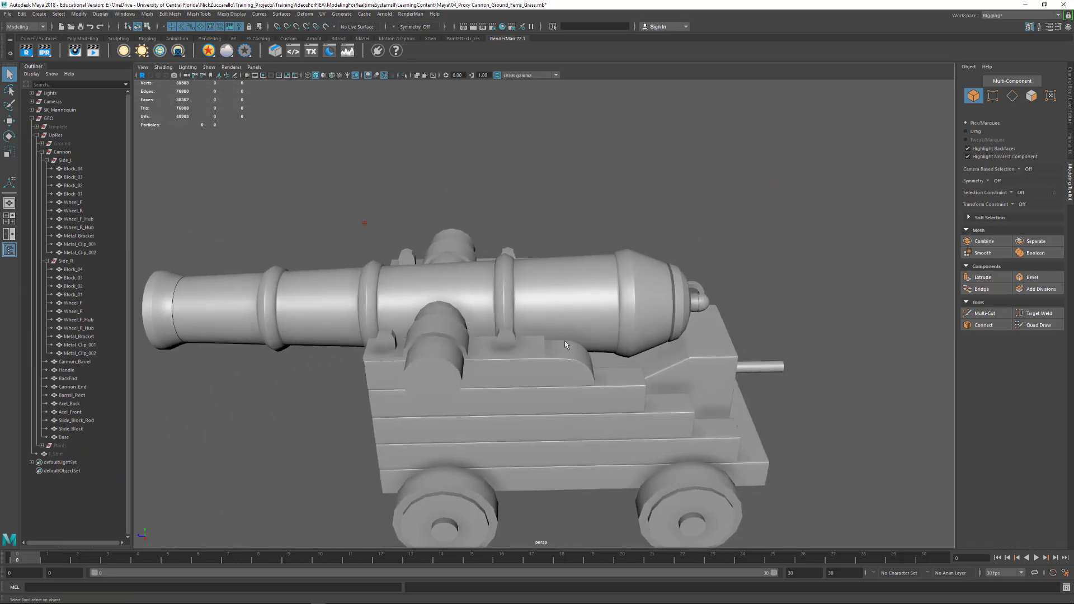
pyautogui.keyDown('alt'); pyautogui.moveTo(463, 346); pyautogui.dragTo(645, 334); pyautogui.keyUp('alt')
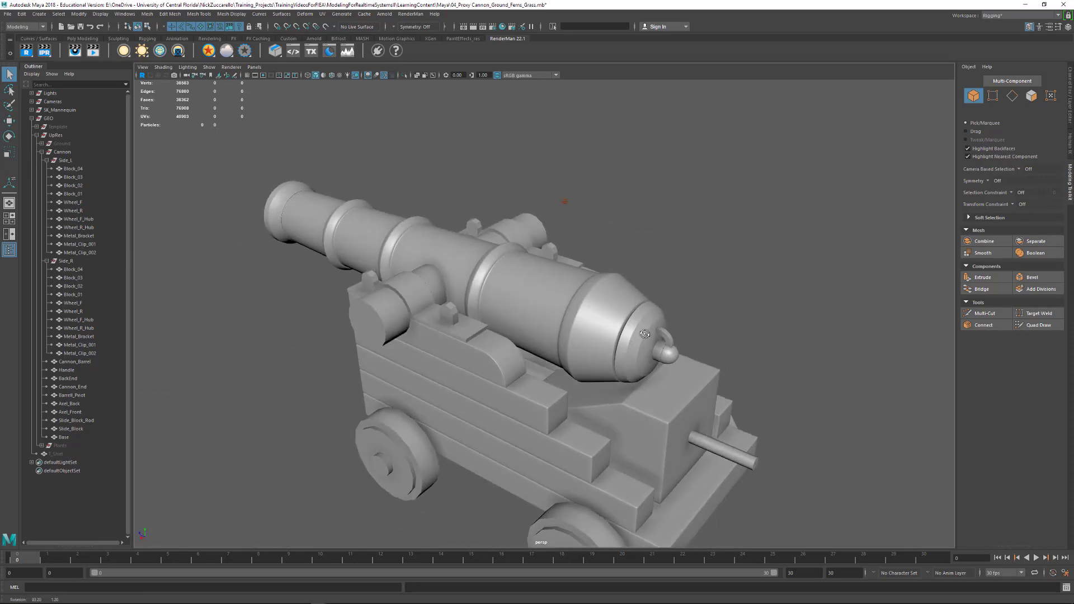
pyautogui.keyDown('alt'); pyautogui.moveTo(623, 425); pyautogui.dragTo(582, 331, button='middle'); pyautogui.keyUp('alt')
pyautogui.keyDown('alt'); pyautogui.moveTo(582, 330); pyautogui.dragTo(652, 297); pyautogui.keyUp('alt')
pyautogui.keyDown('alt'); pyautogui.moveTo(459, 372); pyautogui.dragTo(537, 325, button='middle'); pyautogui.keyUp('alt')
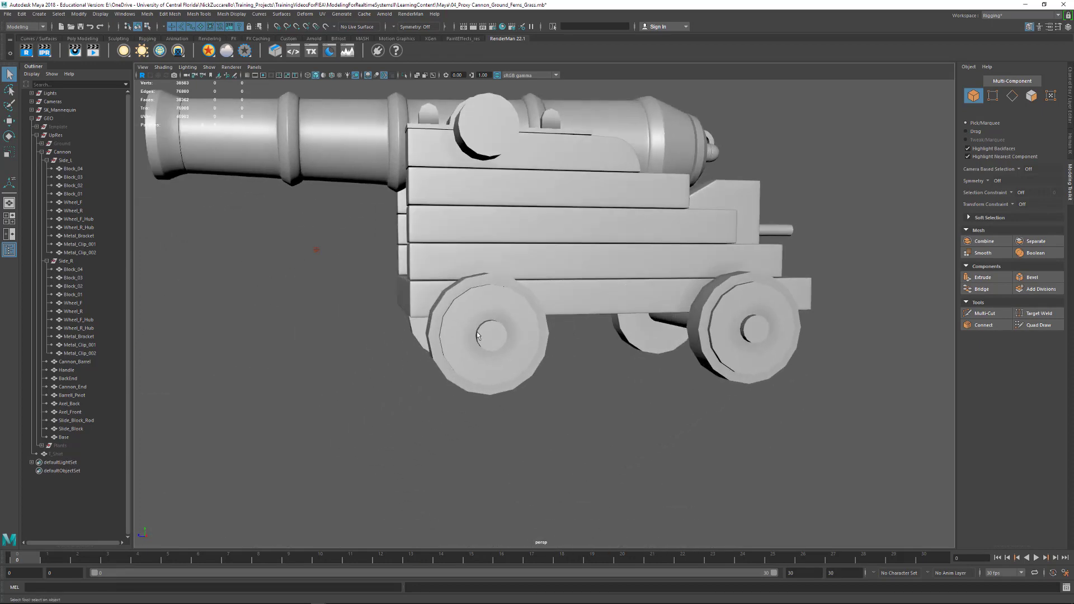
pyautogui.keyDown('alt'); pyautogui.moveTo(529, 325); pyautogui.dragTo(567, 312); pyautogui.keyUp('alt')
pyautogui.click(554, 152)
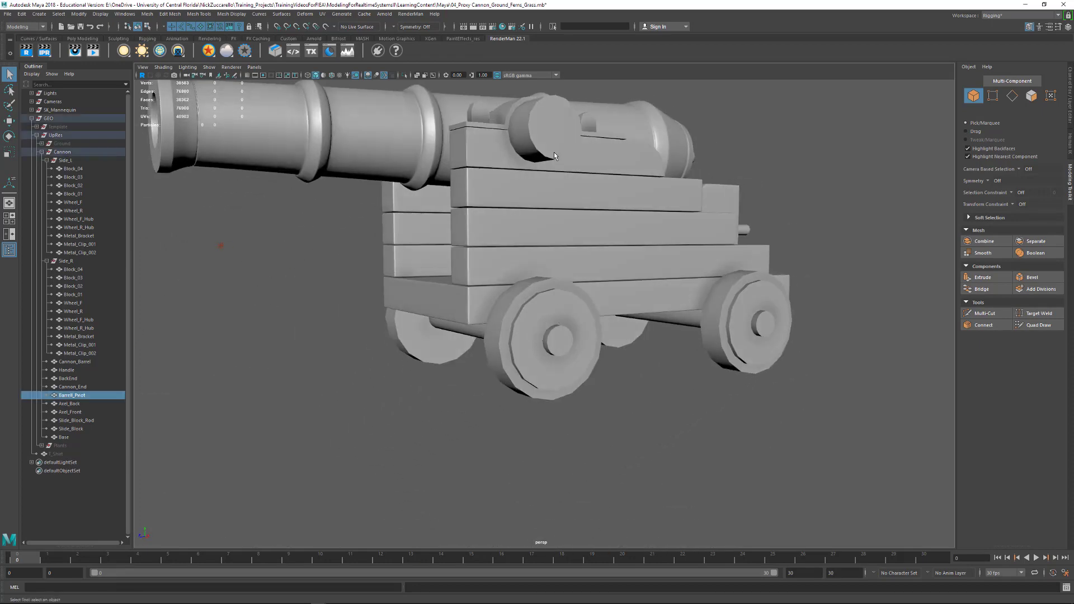
pyautogui.keyDown('alt'); pyautogui.moveTo(574, 205); pyautogui.dragTo(553, 239); pyautogui.keyUp('alt')
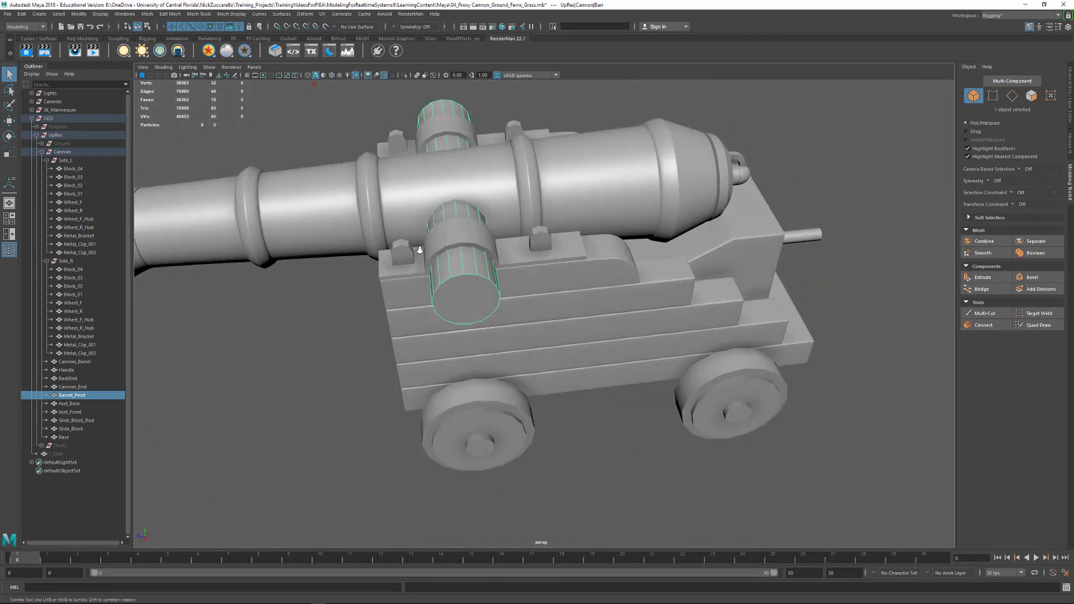
# - Delete the four diagonal edges on the front face of Metal_Clip_001 in Side_L, keeping its horizontal and vertical edges
pyautogui.keyDown('alt'); pyautogui.moveTo(419, 250); pyautogui.dragTo(498, 246, button='right'); pyautogui.keyUp('alt')
pyautogui.keyDown('alt'); pyautogui.moveTo(410, 216); pyautogui.dragTo(593, 291, button='middle'); pyautogui.keyUp('alt')
pyautogui.keyDown('alt'); pyautogui.moveTo(427, 259); pyautogui.dragTo(508, 267, button='right'); pyautogui.keyUp('alt')
pyautogui.click(507, 265)
pyautogui.keyDown('alt'); pyautogui.moveTo(512, 263); pyautogui.dragTo(493, 339, button='middle'); pyautogui.keyUp('alt')
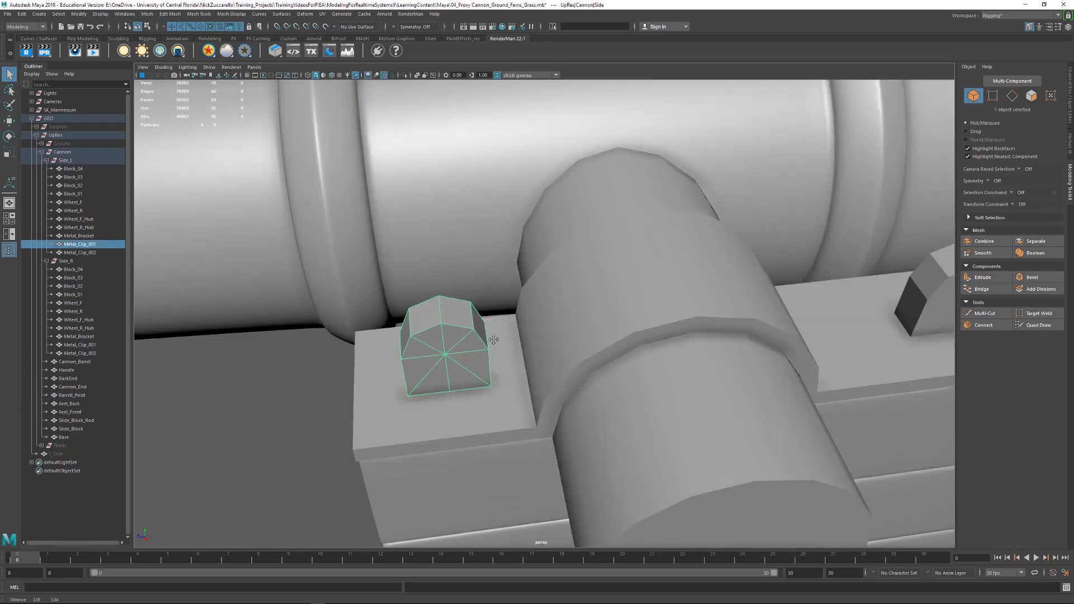
pyautogui.moveTo(494, 340)
pyautogui.keyDown('alt'); pyautogui.mouseDown()
pyautogui.moveTo(496, 331)
pyautogui.moveTo(480, 336)
pyautogui.mouseUp(); pyautogui.keyUp('alt')
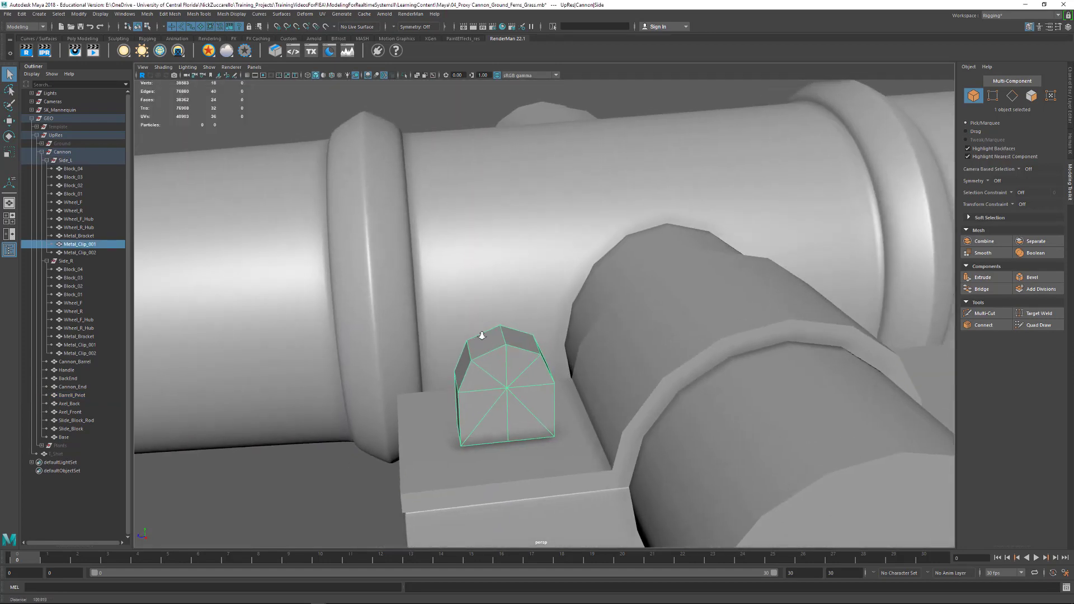
pyautogui.press('F10')
pyautogui.click(491, 385)
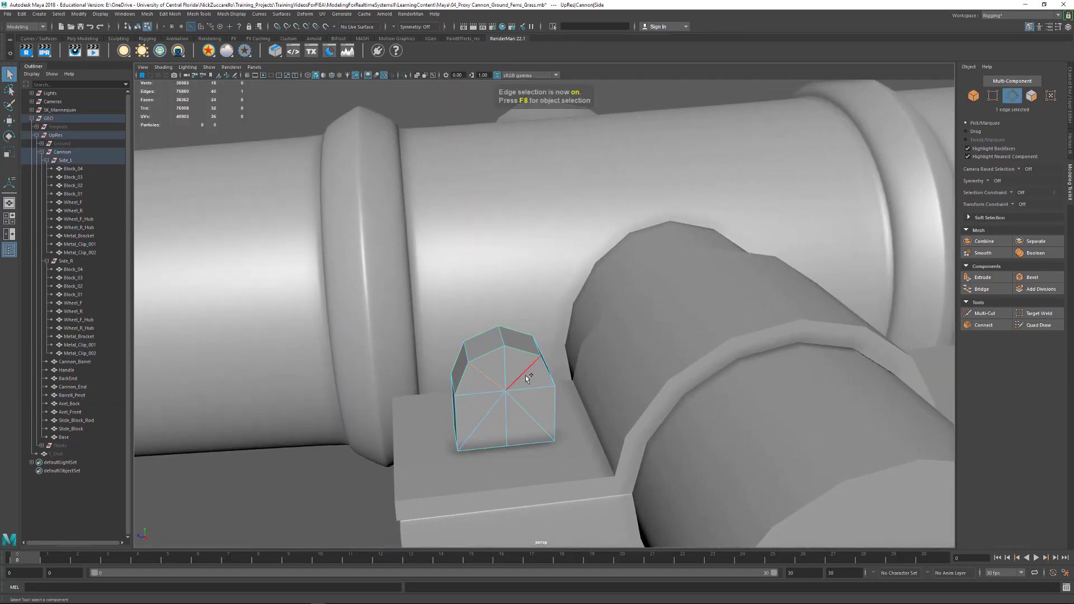
pyautogui.keyDown('shift'); pyautogui.click(525, 378); pyautogui.keyUp('shift')
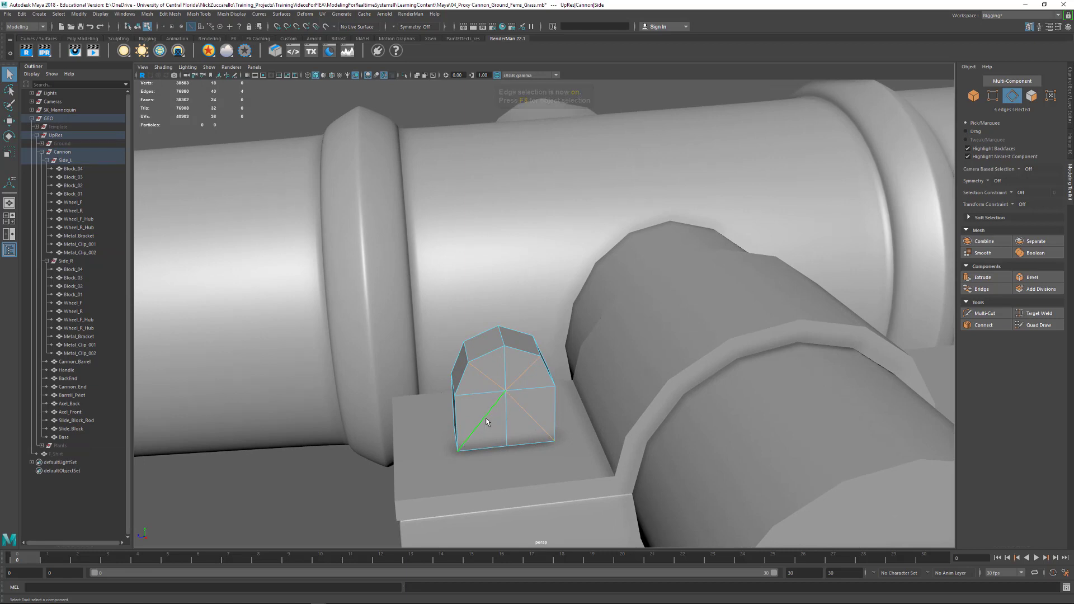
pyautogui.press('Delete')
# - Delete the four diagonal edges on the front face of Metal_Clip_002 in Side_L, and turn on its smooth preview
pyautogui.keyDown('alt'); pyautogui.moveTo(594, 404); pyautogui.dragTo(646, 369); pyautogui.keyUp('alt')
pyautogui.keyDown('alt'); pyautogui.moveTo(646, 369); pyautogui.dragTo(638, 369, button='right'); pyautogui.keyUp('alt')
pyautogui.keyDown('alt'); pyautogui.moveTo(638, 369); pyautogui.dragTo(475, 367, button='middle'); pyautogui.keyUp('alt')
pyautogui.keyDown('alt'); pyautogui.moveTo(643, 368); pyautogui.dragTo(621, 368); pyautogui.keyUp('alt')
pyautogui.doubleClick(467, 368)
pyautogui.keyDown('alt'); pyautogui.moveTo(467, 369); pyautogui.dragTo(425, 360); pyautogui.keyUp('alt')
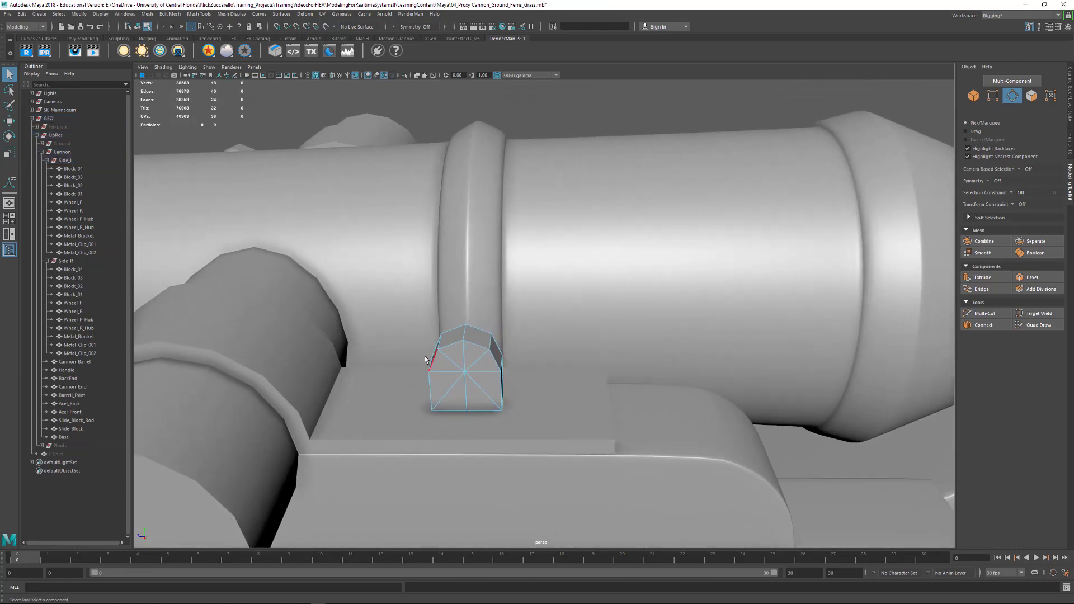
pyautogui.click(454, 362)
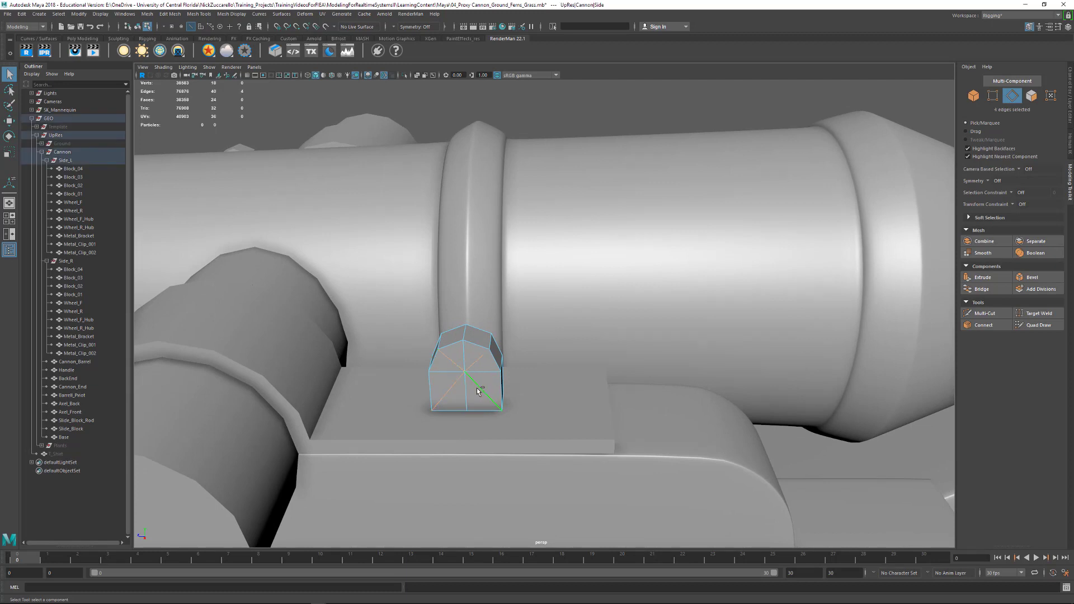
pyautogui.press('Delete')
pyautogui.press('3')
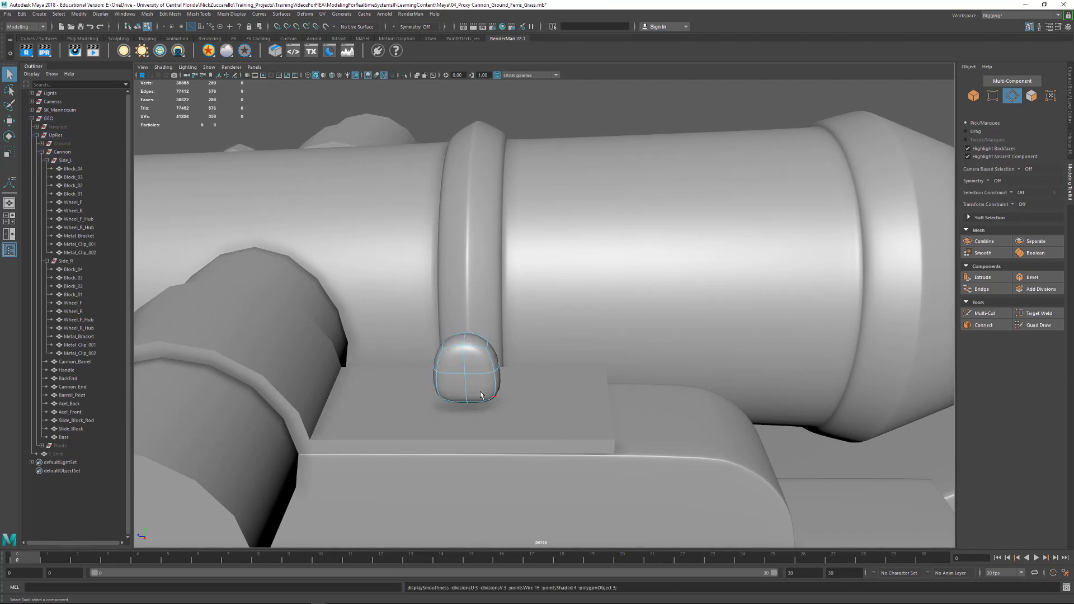
# - Return to object selection with Metal_Clip_002 selected, isolate it in the viewport and frame it
pyautogui.keyDown('alt'); pyautogui.moveTo(475, 391); pyautogui.dragTo(502, 408, button='right'); pyautogui.keyUp('alt')
pyautogui.keyDown('alt'); pyautogui.moveTo(501, 408); pyautogui.dragTo(539, 322, button='middle'); pyautogui.keyUp('alt')
pyautogui.keyDown('alt'); pyautogui.moveTo(541, 354); pyautogui.dragTo(615, 338); pyautogui.keyUp('alt')
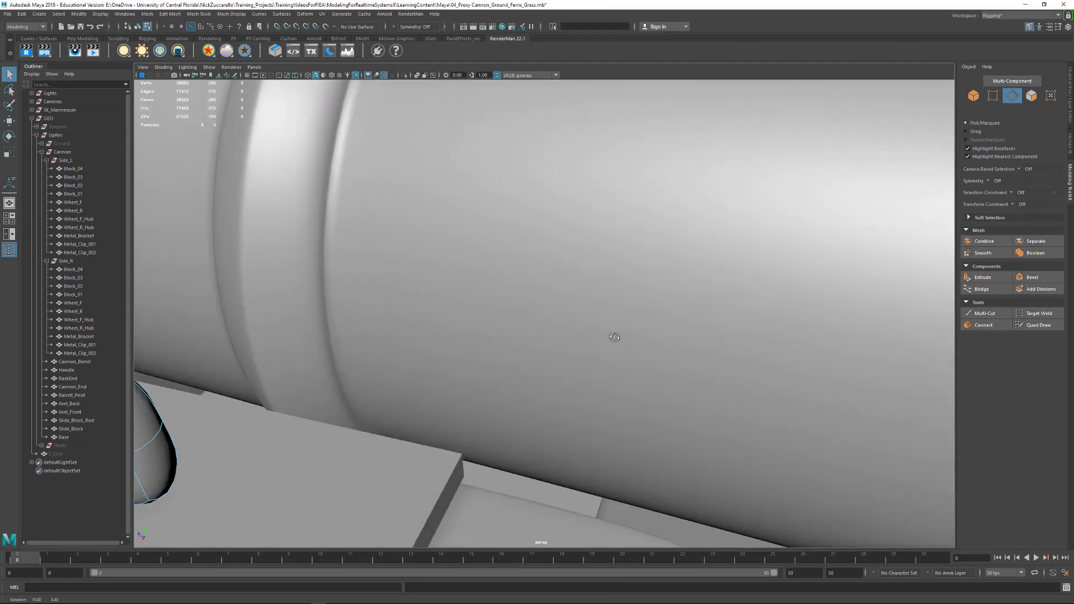
pyautogui.keyDown('alt'); pyautogui.moveTo(204, 397); pyautogui.dragTo(386, 330); pyautogui.keyUp('alt')
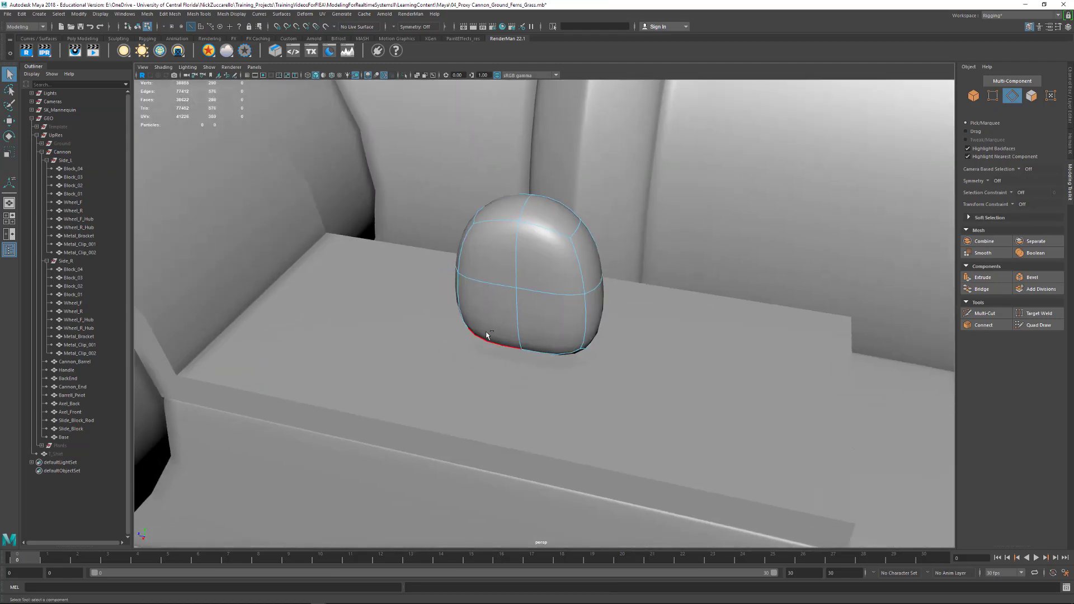
pyautogui.hotkey('ctrl', '1')
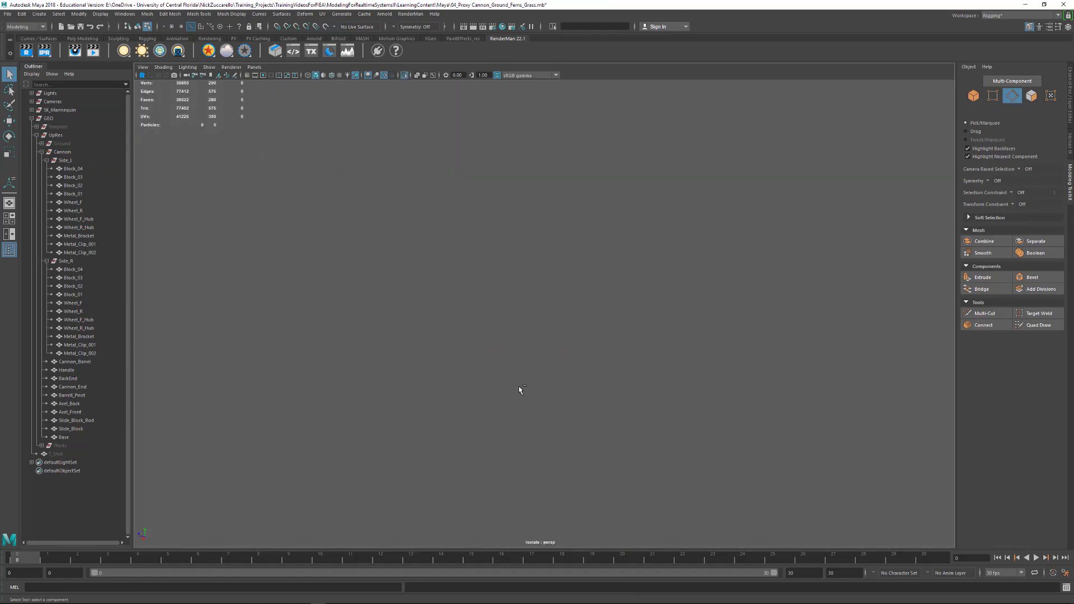
pyautogui.hotkey('ctrl', '1')
pyautogui.press('F8')
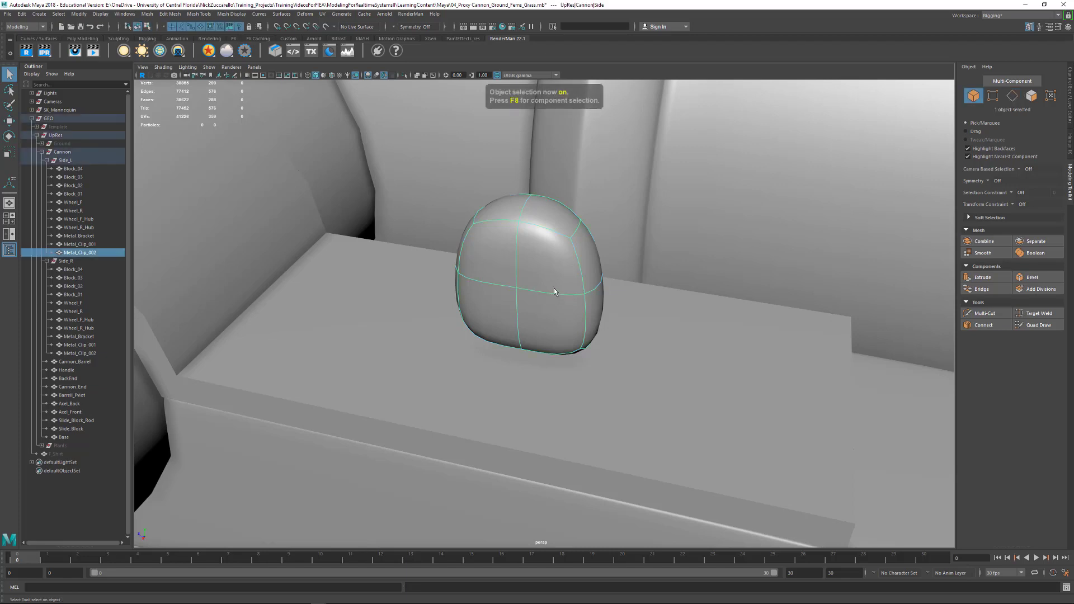
pyautogui.click(407, 77)
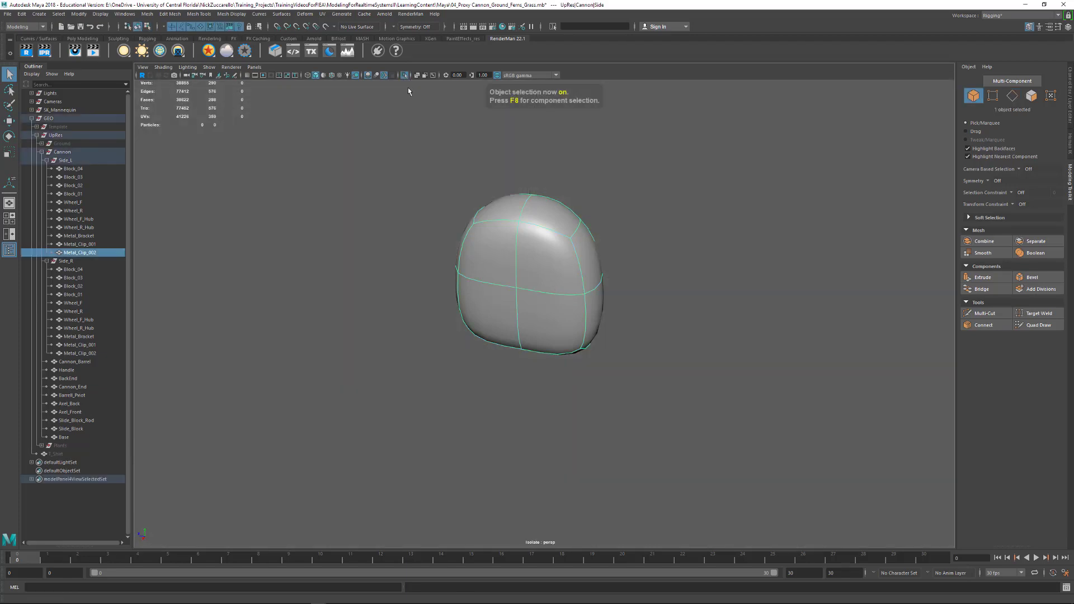
pyautogui.keyDown('alt'); pyautogui.moveTo(661, 257); pyautogui.dragTo(787, 275); pyautogui.keyUp('alt')
pyautogui.press('f')
pyautogui.keyDown('alt'); pyautogui.moveTo(787, 279); pyautogui.dragTo(664, 289, button='right'); pyautogui.keyUp('alt')
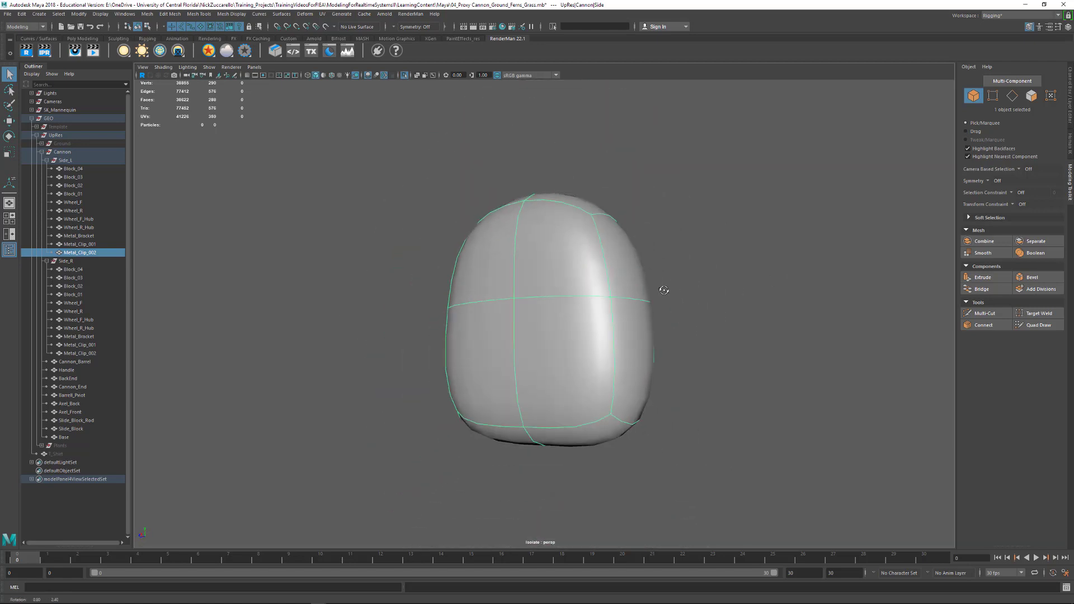
# - Delete the four diagonal edges on the back face of Metal_Clip_002, keeping its horizontal and vertical edges
pyautogui.keyDown('alt'); pyautogui.moveTo(664, 289); pyautogui.dragTo(539, 350); pyautogui.keyUp('alt')
pyautogui.press('F10')
pyautogui.click(518, 267)
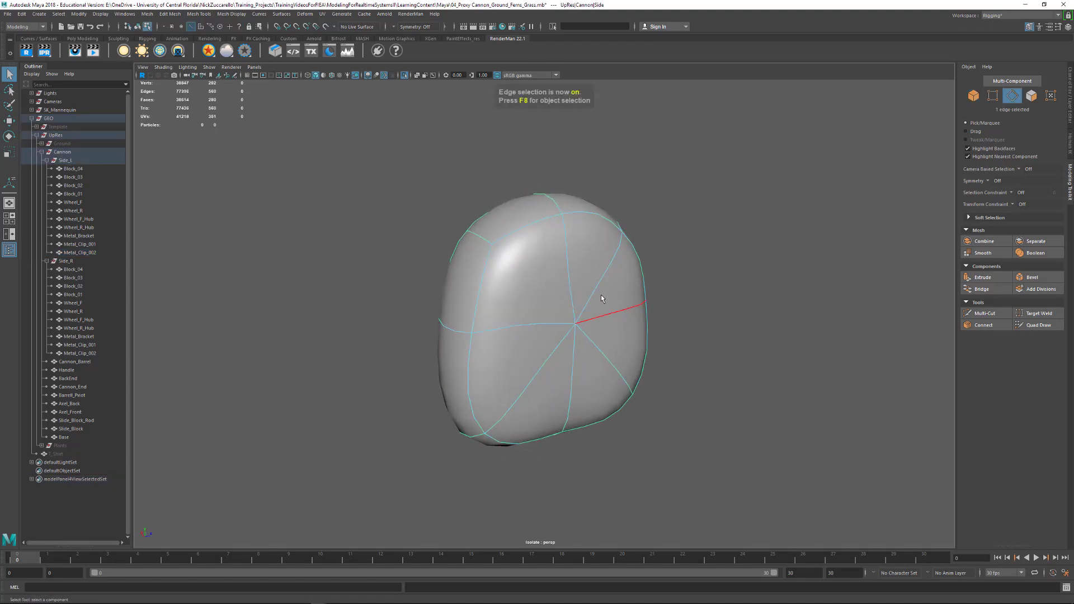
pyautogui.press('Delete')
pyautogui.click(605, 361)
pyautogui.press('Delete')
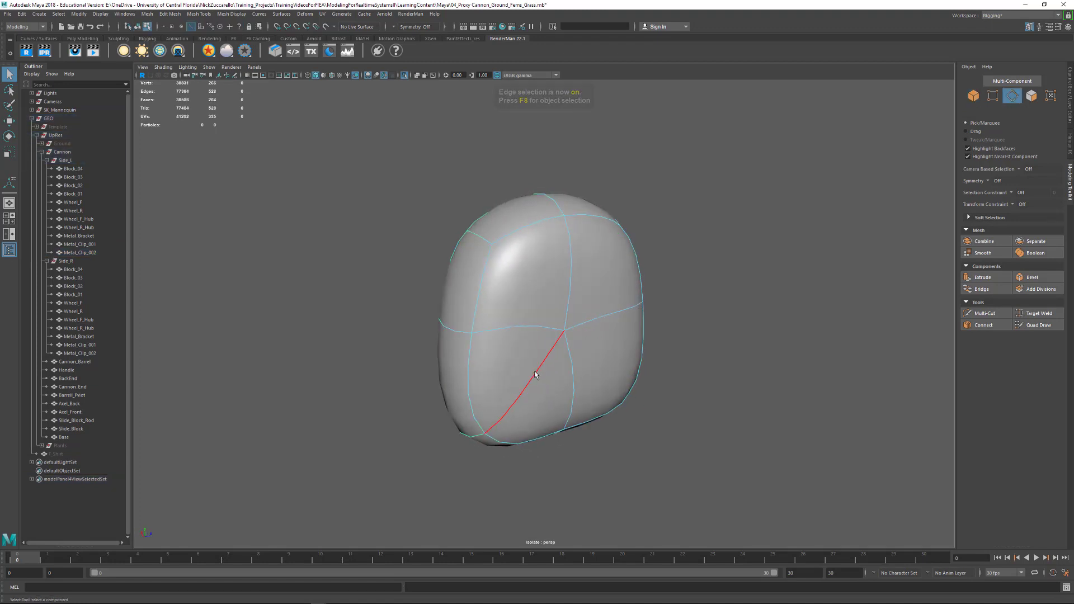
pyautogui.click(535, 372)
pyautogui.press('Delete')
pyautogui.keyDown('alt'); pyautogui.moveTo(505, 408); pyautogui.dragTo(534, 421); pyautogui.keyUp('alt')
pyautogui.doubleClick(603, 403)
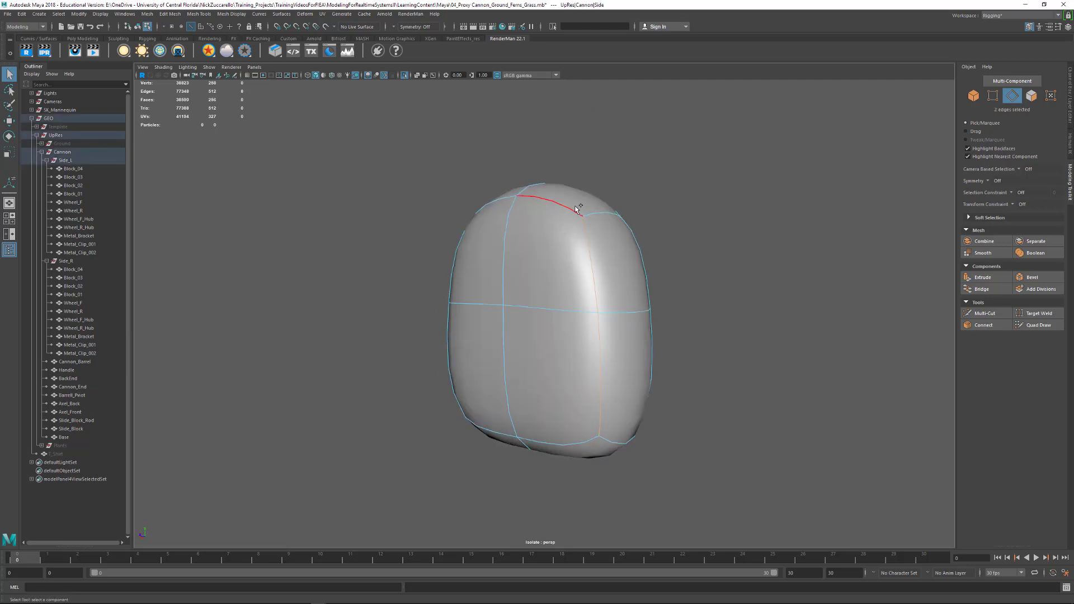
pyautogui.keyDown('alt'); pyautogui.moveTo(555, 220); pyautogui.dragTo(520, 232); pyautogui.keyUp('alt')
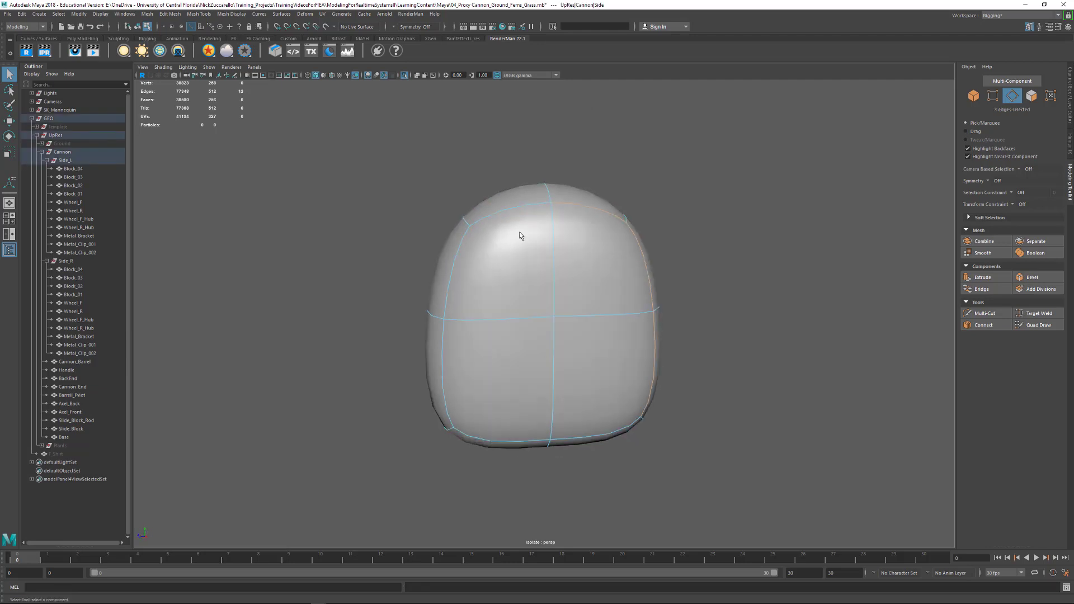
pyautogui.keyDown('shift'); pyautogui.click(449, 269); pyautogui.keyUp('shift')
pyautogui.keyDown('shift'); pyautogui.click(517, 451); pyautogui.keyUp('shift')
pyautogui.keyDown('alt'); pyautogui.moveTo(517, 451); pyautogui.dragTo(528, 434); pyautogui.keyUp('alt')
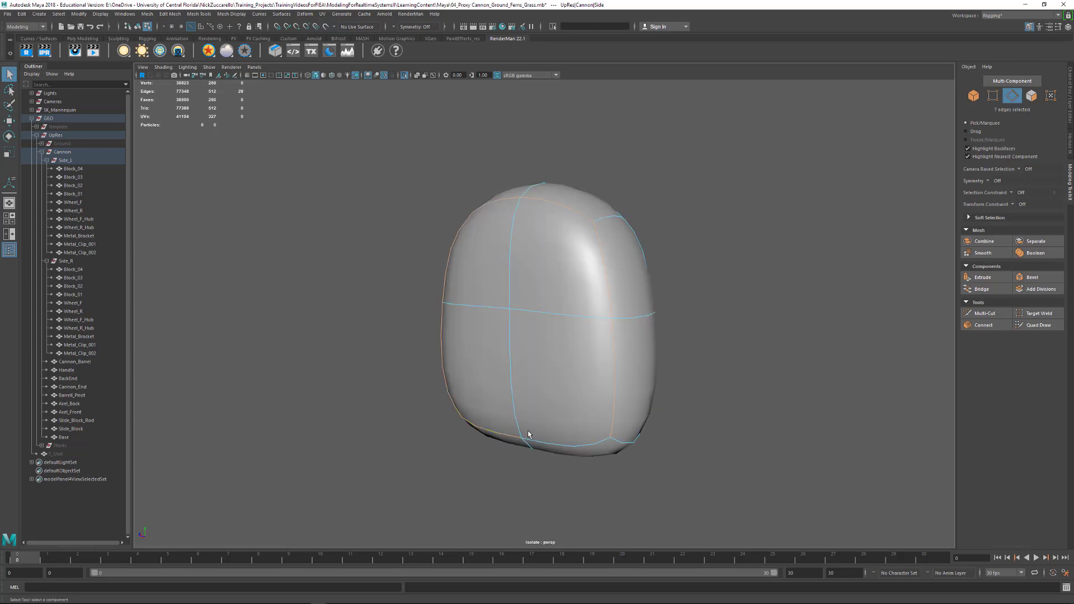
pyautogui.keyDown('shift'); pyautogui.moveTo(560, 440); pyautogui.dragTo(553, 480, button='right'); pyautogui.keyUp('shift')
pyautogui.moveTo(541, 433); pyautogui.dragTo(593, 436, button='middle')
pyautogui.keyDown('alt'); pyautogui.moveTo(803, 424); pyautogui.dragTo(569, 446); pyautogui.keyUp('alt')
pyautogui.moveTo(568, 450); pyautogui.dragTo(897, 464, button='middle')
pyautogui.keyDown('alt'); pyautogui.moveTo(897, 464); pyautogui.dragTo(521, 462); pyautogui.keyUp('alt')
# - Bevel the outline edges of Metal_Clip_002's front and back faces and its lower side edges with fraction 0.1 and 2 segments
pyautogui.keyDown('alt'); pyautogui.moveTo(670, 435); pyautogui.dragTo(470, 259); pyautogui.keyUp('alt')
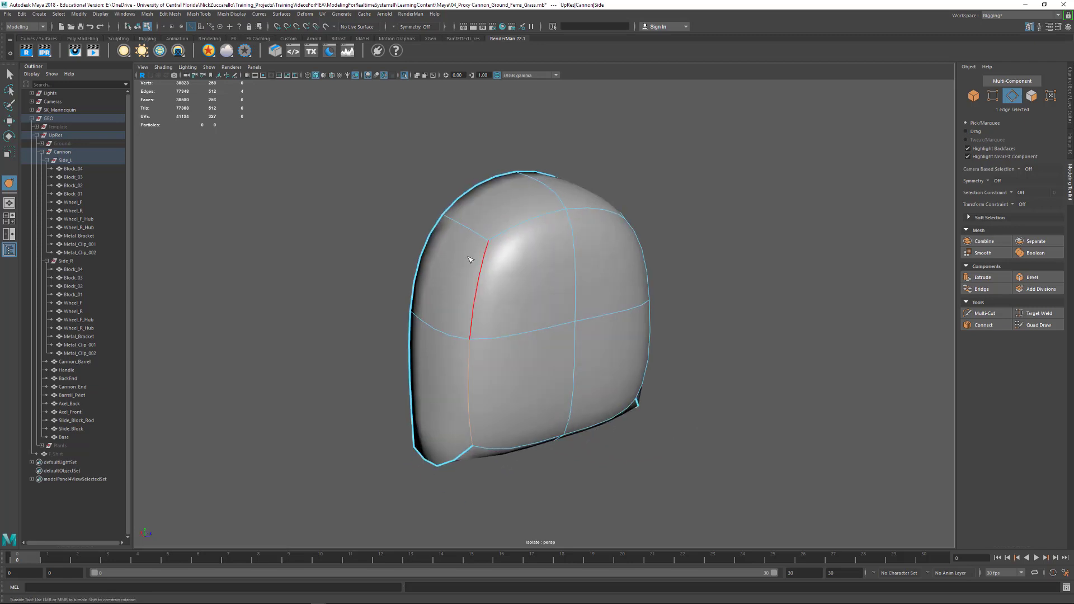
pyautogui.keyDown('shift'); pyautogui.click(479, 283); pyautogui.keyUp('shift')
pyautogui.keyDown('shift'); pyautogui.click(587, 213); pyautogui.keyUp('shift')
pyautogui.keyDown('alt'); pyautogui.moveTo(586, 213); pyautogui.dragTo(630, 265); pyautogui.keyUp('alt')
pyautogui.keyDown('shift'); pyautogui.click(636, 293); pyautogui.keyUp('shift')
pyautogui.keyDown('shift'); pyautogui.click(643, 392); pyautogui.keyUp('shift')
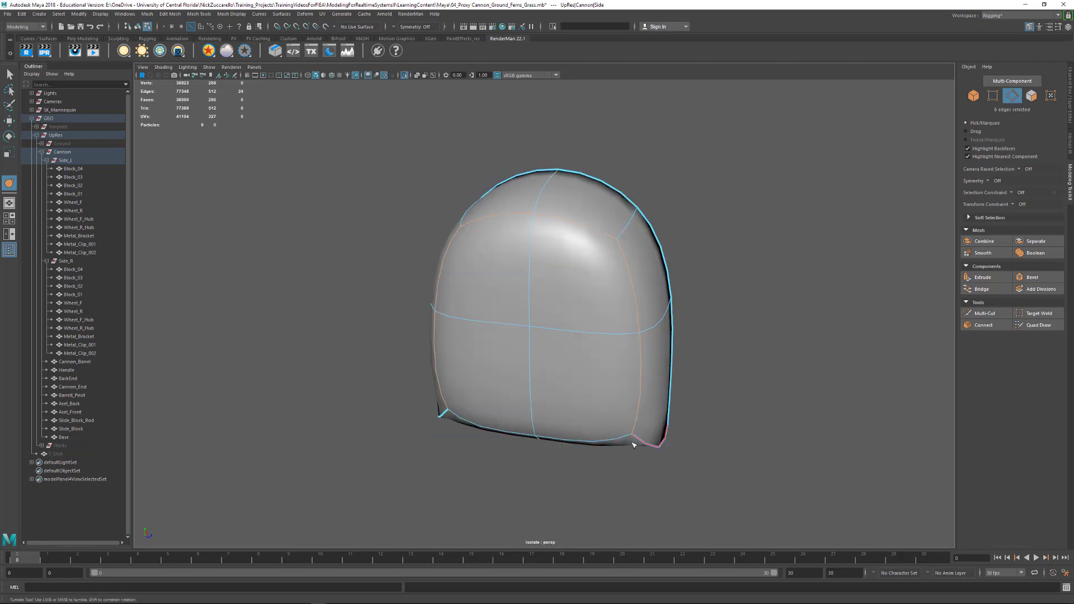
pyautogui.keyDown('alt'); pyautogui.moveTo(464, 471); pyautogui.dragTo(597, 422); pyautogui.keyUp('alt')
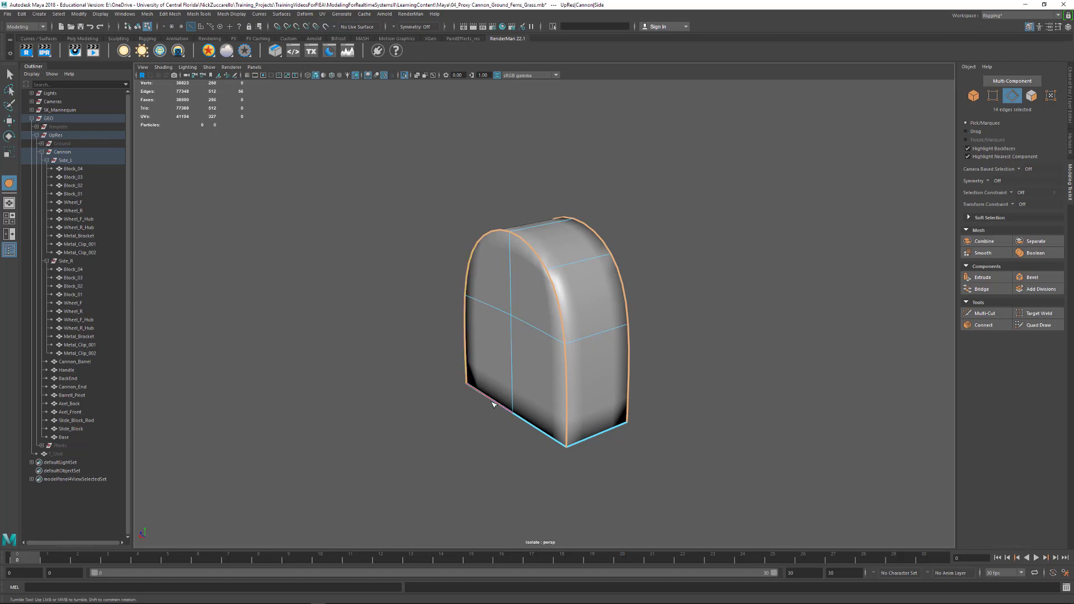
pyautogui.keyDown('alt'); pyautogui.moveTo(685, 434); pyautogui.dragTo(638, 415); pyautogui.keyUp('alt')
pyautogui.keyDown('shift'); pyautogui.rightClick(637, 413); pyautogui.keyUp('shift')
pyautogui.click(675, 411)
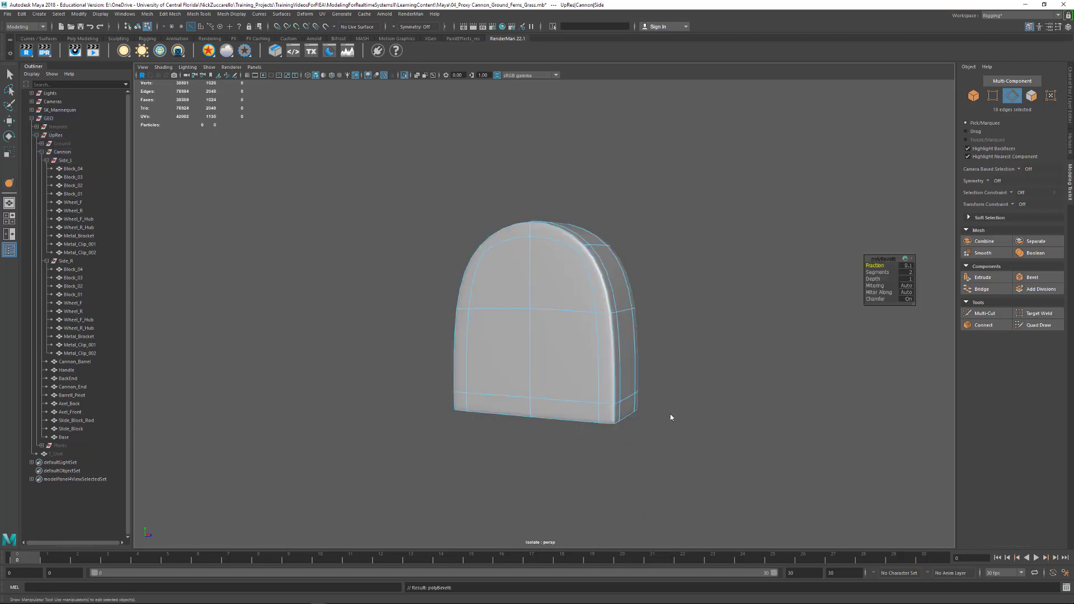
pyautogui.keyDown('alt'); pyautogui.moveTo(690, 367); pyautogui.dragTo(674, 367); pyautogui.keyUp('alt')
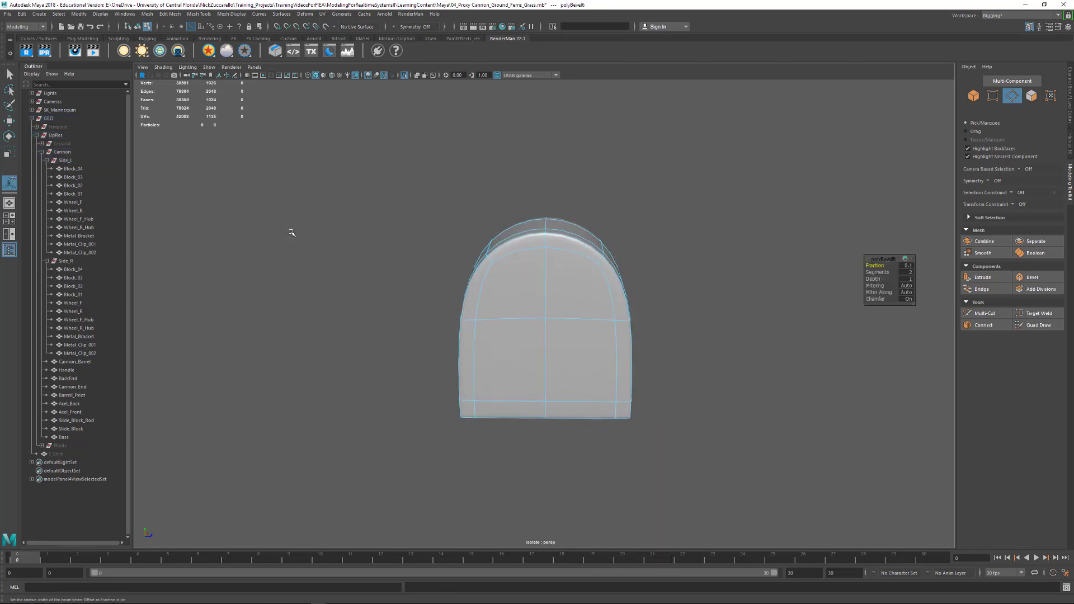
# - Return to object selection, deselect Metal_Clip_002, and turn off isolation to show the whole cannon again
pyautogui.click(9, 73)
pyautogui.keyDown('alt'); pyautogui.moveTo(386, 219); pyautogui.dragTo(459, 183); pyautogui.keyUp('alt')
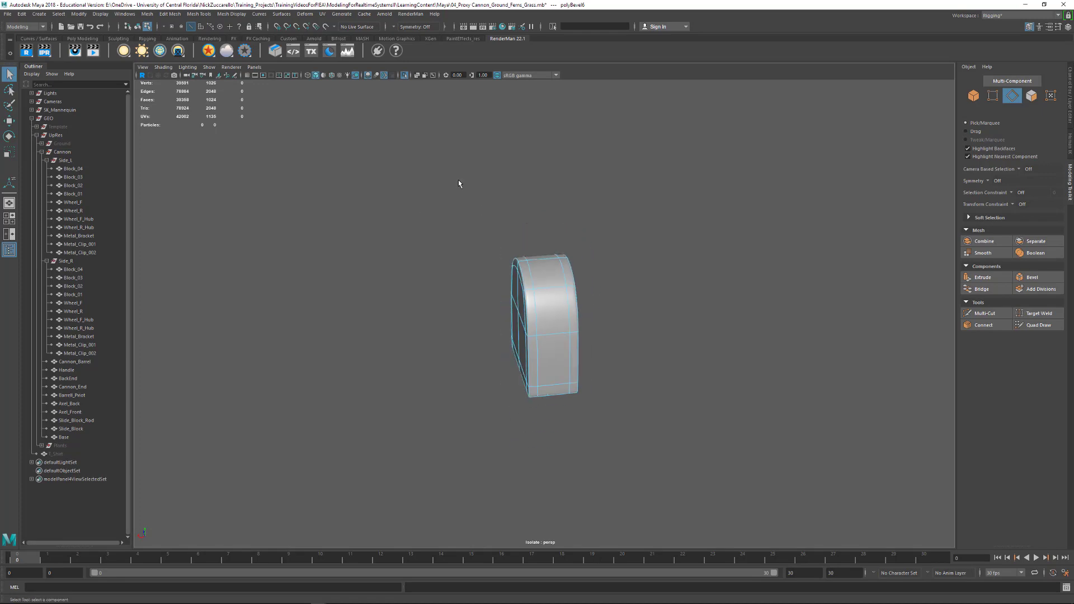
pyautogui.press('F8')
pyautogui.click(592, 304)
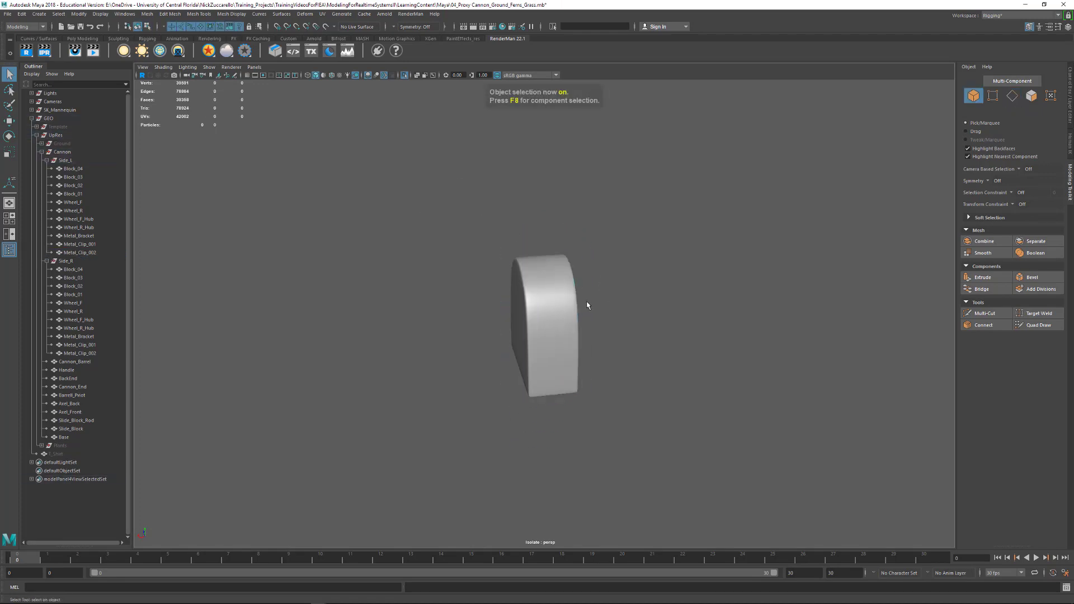
pyautogui.hotkey('ctrl', '1')
pyautogui.keyDown('alt'); pyautogui.moveTo(585, 295); pyautogui.dragTo(675, 302); pyautogui.keyUp('alt')
pyautogui.keyDown('alt'); pyautogui.moveTo(676, 302); pyautogui.dragTo(361, 263, button='right'); pyautogui.keyUp('alt')
pyautogui.keyDown('alt'); pyautogui.moveTo(361, 263); pyautogui.dragTo(597, 307); pyautogui.keyUp('alt')
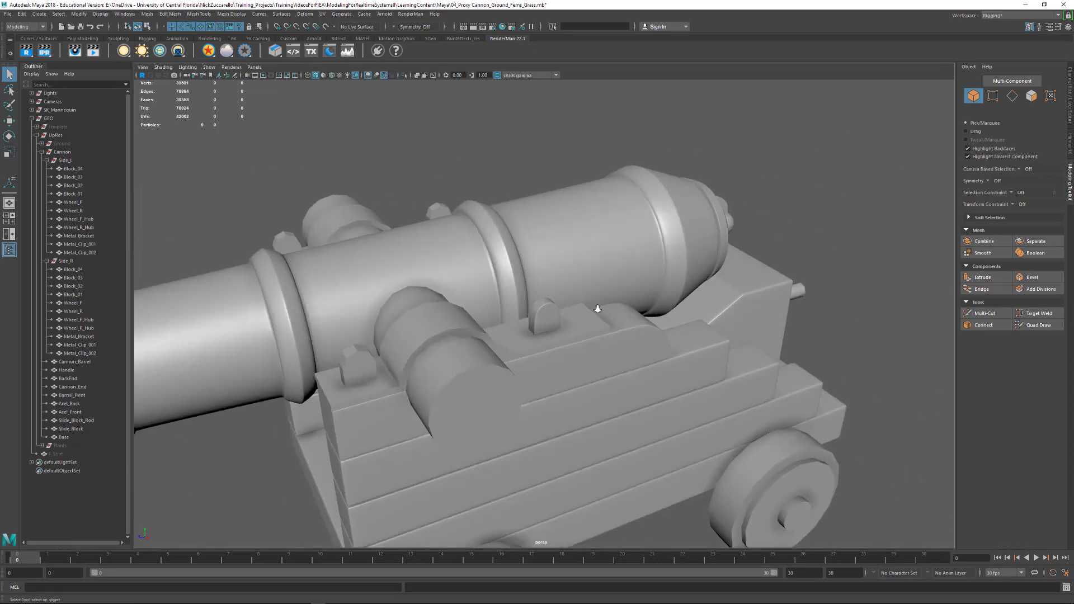
pyautogui.keyDown('alt'); pyautogui.moveTo(597, 307); pyautogui.dragTo(507, 306, button='right'); pyautogui.keyUp('alt')
pyautogui.keyDown('alt'); pyautogui.moveTo(507, 307); pyautogui.dragTo(495, 221, button='middle'); pyautogui.keyUp('alt')
# - Select the barrel pivot cylinder and isolate it in the viewport
pyautogui.click(498, 281)
pyautogui.keyDown('alt'); pyautogui.moveTo(554, 278); pyautogui.dragTo(540, 273); pyautogui.keyUp('alt')
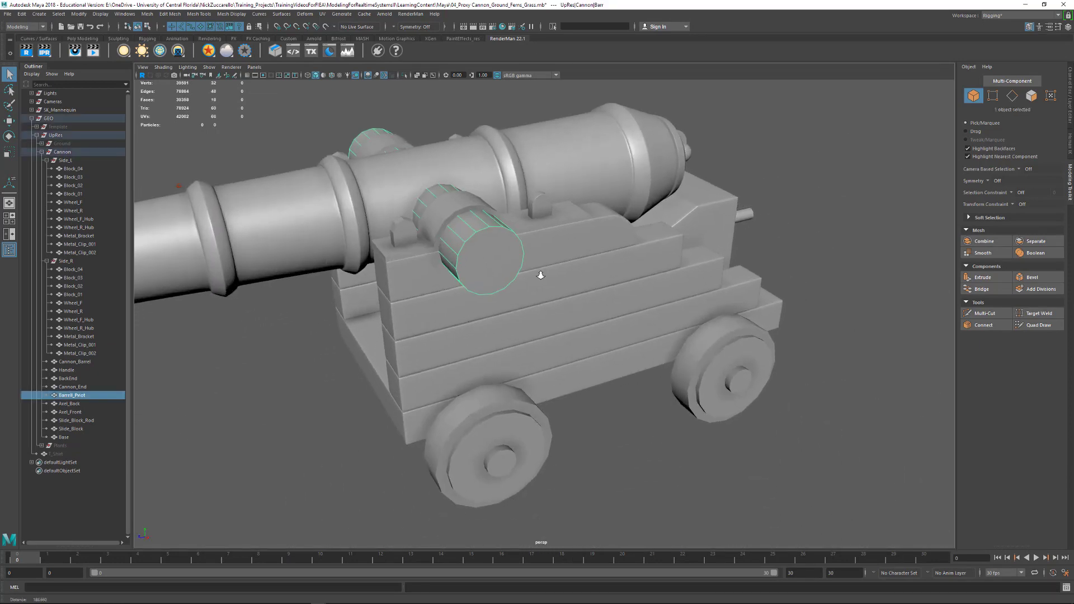
pyautogui.keyDown('alt'); pyautogui.moveTo(493, 270); pyautogui.dragTo(529, 280, button='right'); pyautogui.keyUp('alt')
pyautogui.keyDown('alt'); pyautogui.moveTo(529, 279); pyautogui.dragTo(609, 350, button='middle'); pyautogui.keyUp('alt')
pyautogui.keyDown('alt'); pyautogui.moveTo(609, 350); pyautogui.dragTo(483, 294); pyautogui.keyUp('alt')
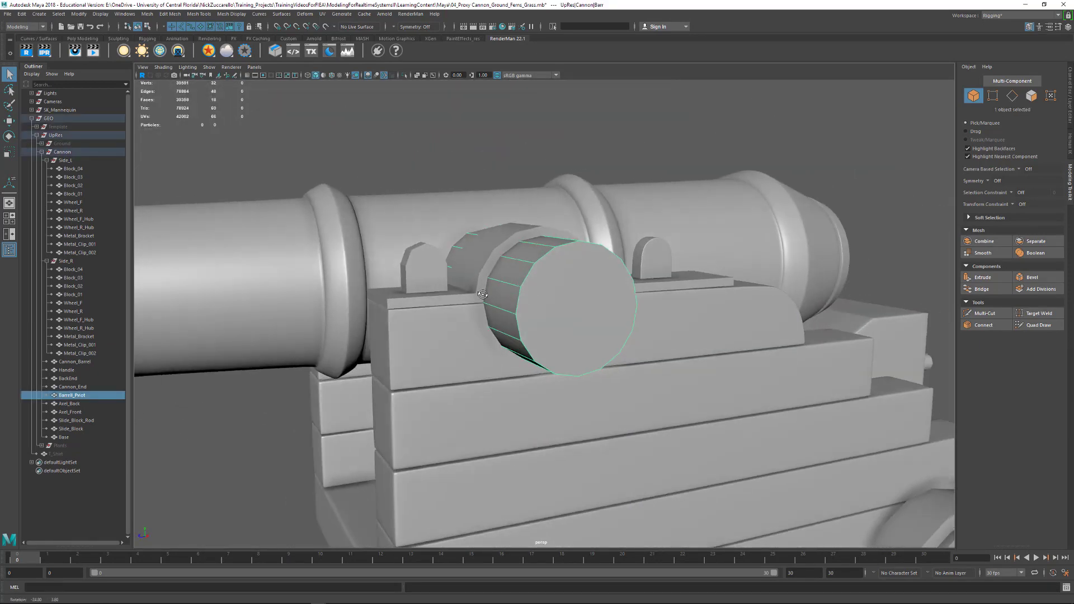
pyautogui.keyDown('alt'); pyautogui.moveTo(586, 285); pyautogui.dragTo(584, 296); pyautogui.keyUp('alt')
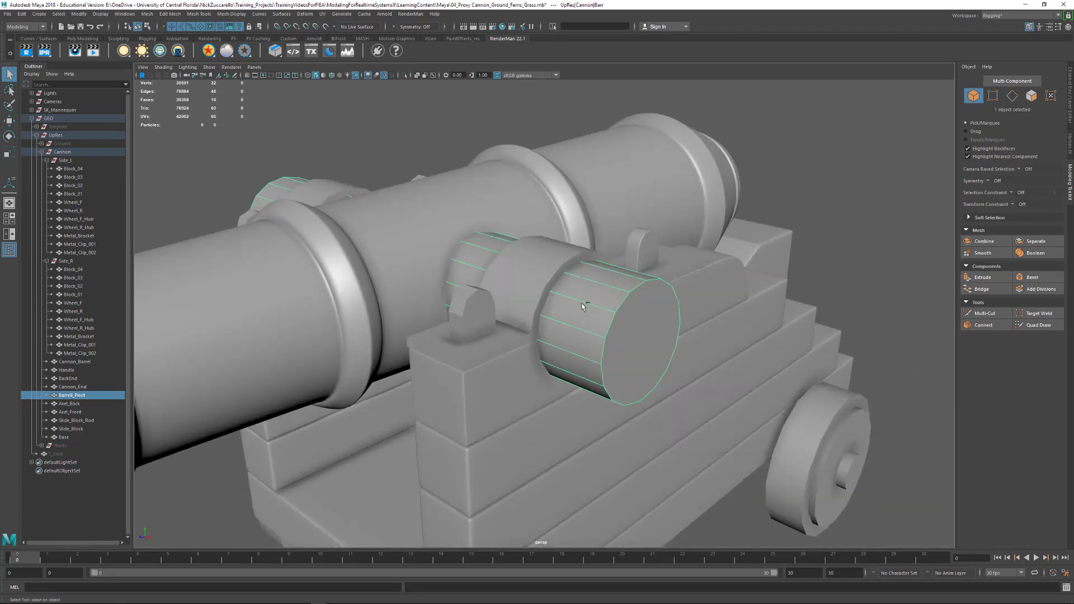
pyautogui.hotkey('ctrl', '1')
pyautogui.click(767, 301)
pyautogui.keyDown('alt'); pyautogui.moveTo(767, 301); pyautogui.dragTo(727, 320); pyautogui.keyUp('alt')
pyautogui.click(589, 324)
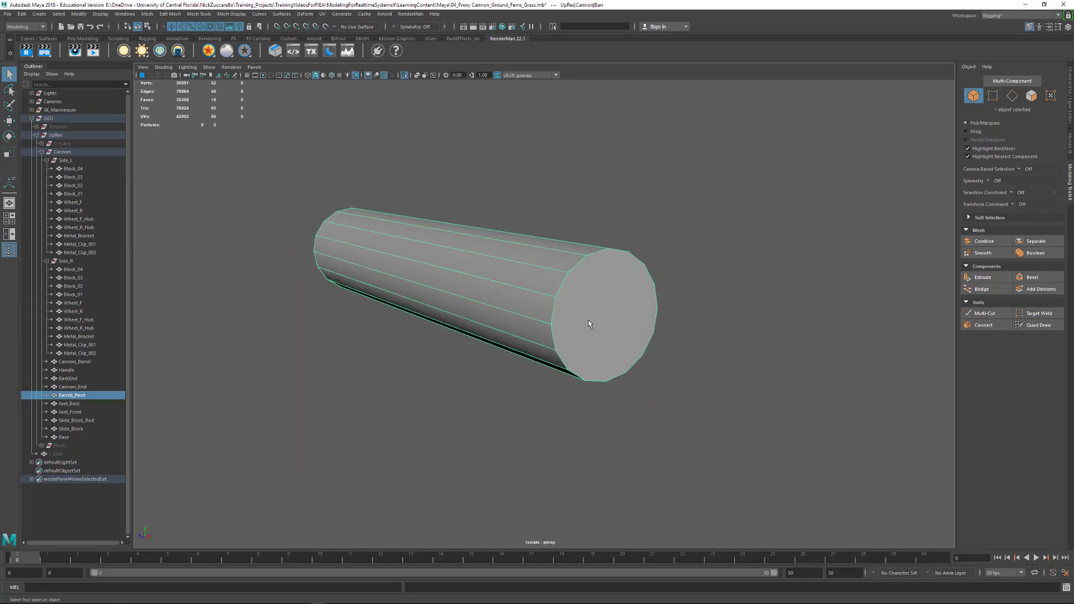
pyautogui.keyDown('alt'); pyautogui.moveTo(293, 272); pyautogui.dragTo(376, 292); pyautogui.keyUp('alt')
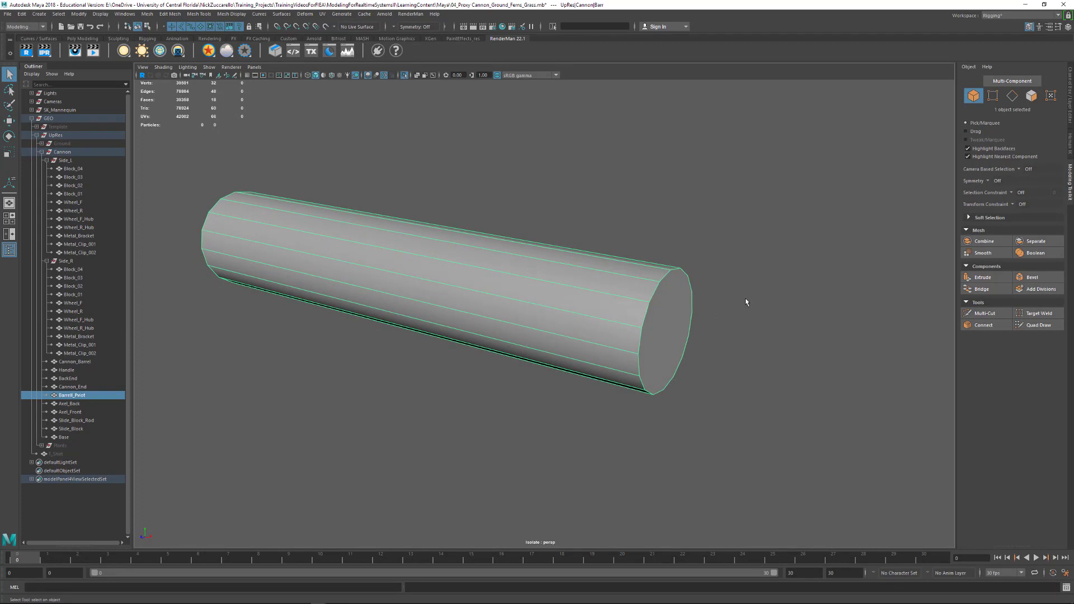
# - Insert an edge loop around the barrel pivot close to its end with Multi-Cut, and check it in smooth preview
pyautogui.keyDown('alt'); pyautogui.moveTo(745, 302); pyautogui.dragTo(674, 314); pyautogui.keyUp('alt')
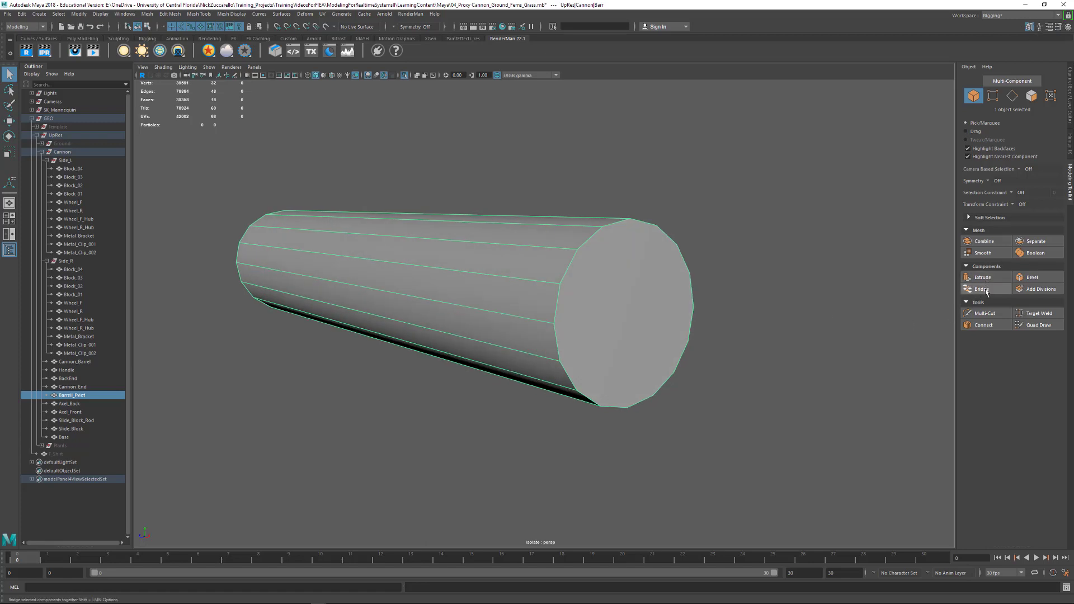
pyautogui.click(985, 314)
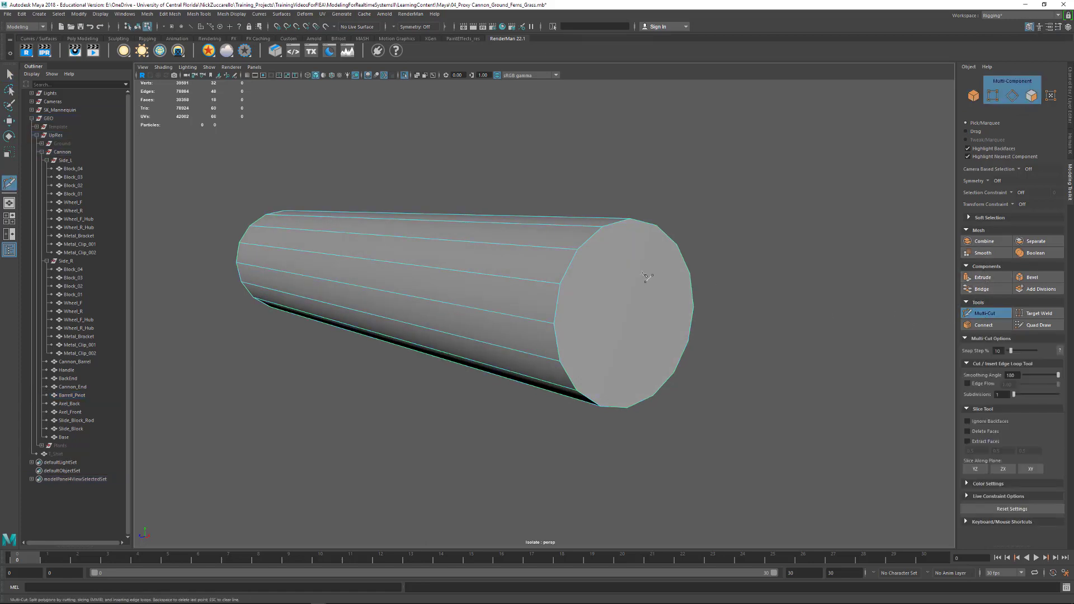
pyautogui.keyDown('alt'); pyautogui.moveTo(593, 279); pyautogui.dragTo(636, 289); pyautogui.keyUp('alt')
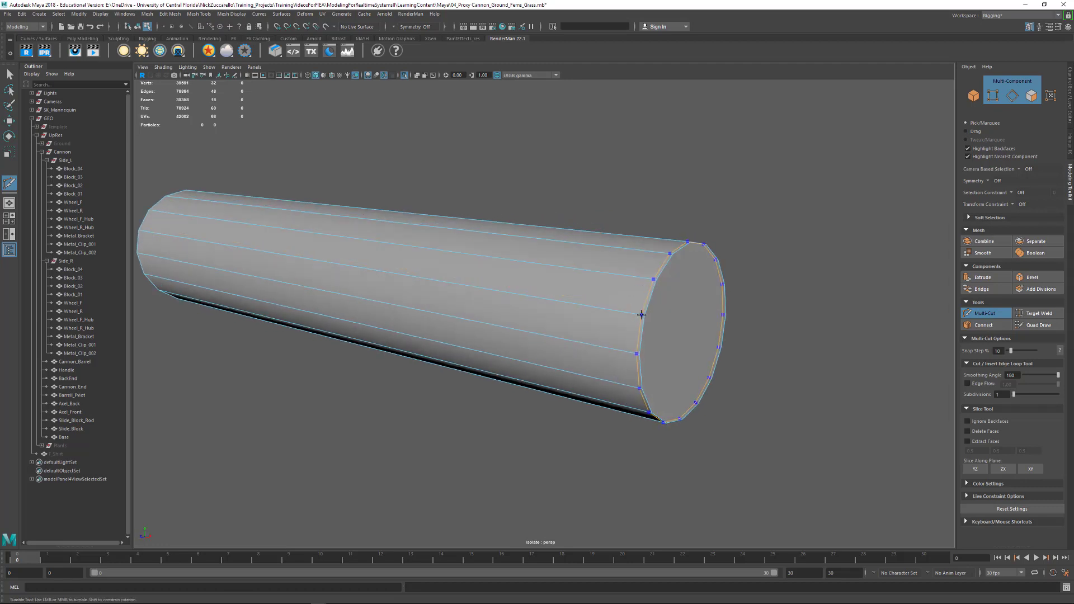
pyautogui.press('3')
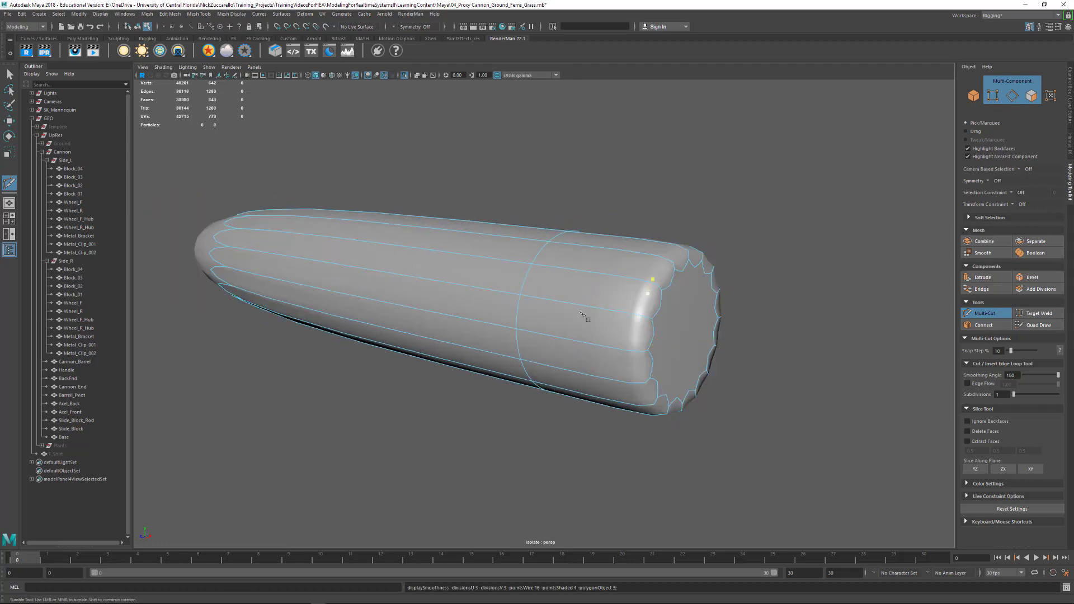
pyautogui.press('1')
# - Insert a second edge loop beside the first at the barrel pivot's end, check the smooth preview, and return to the unsmoothed display
pyautogui.keyDown('alt'); pyautogui.moveTo(652, 336); pyautogui.dragTo(750, 358, button='right'); pyautogui.keyUp('alt')
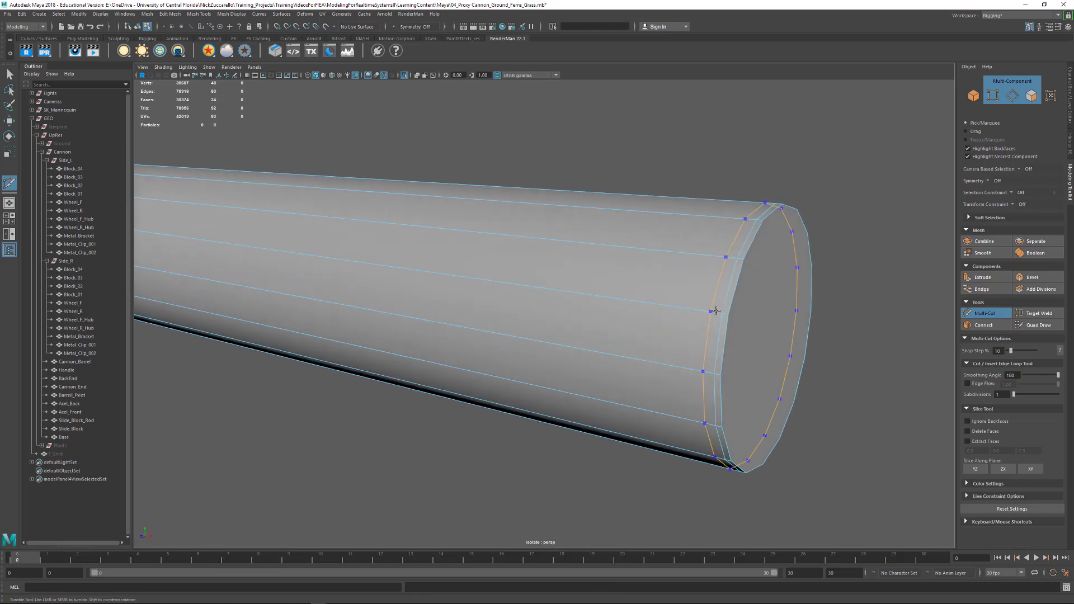
pyautogui.press('3')
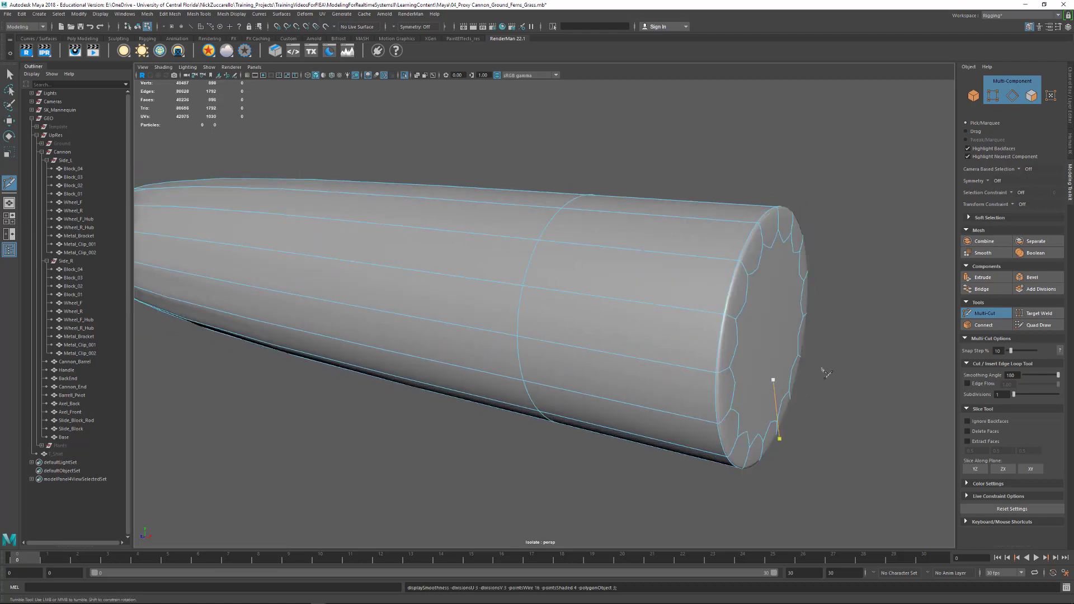
pyautogui.keyDown('alt'); pyautogui.moveTo(824, 369); pyautogui.dragTo(744, 339, button='right'); pyautogui.keyUp('alt')
pyautogui.keyDown('alt'); pyautogui.moveTo(744, 339); pyautogui.dragTo(587, 299); pyautogui.keyUp('alt')
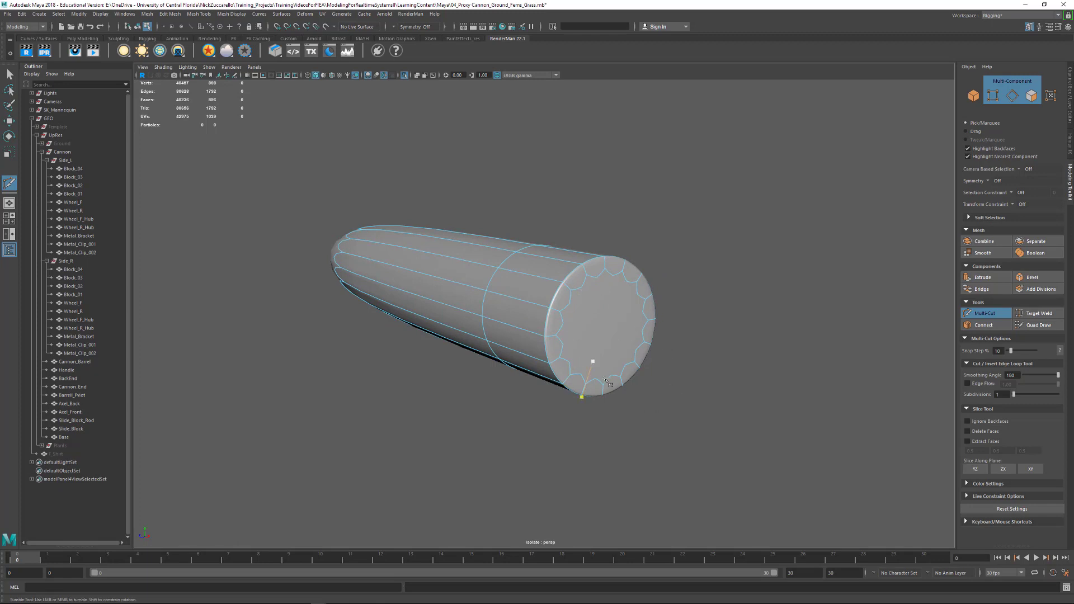
pyautogui.hotkey('ctrl', 'z')
pyautogui.press('1')
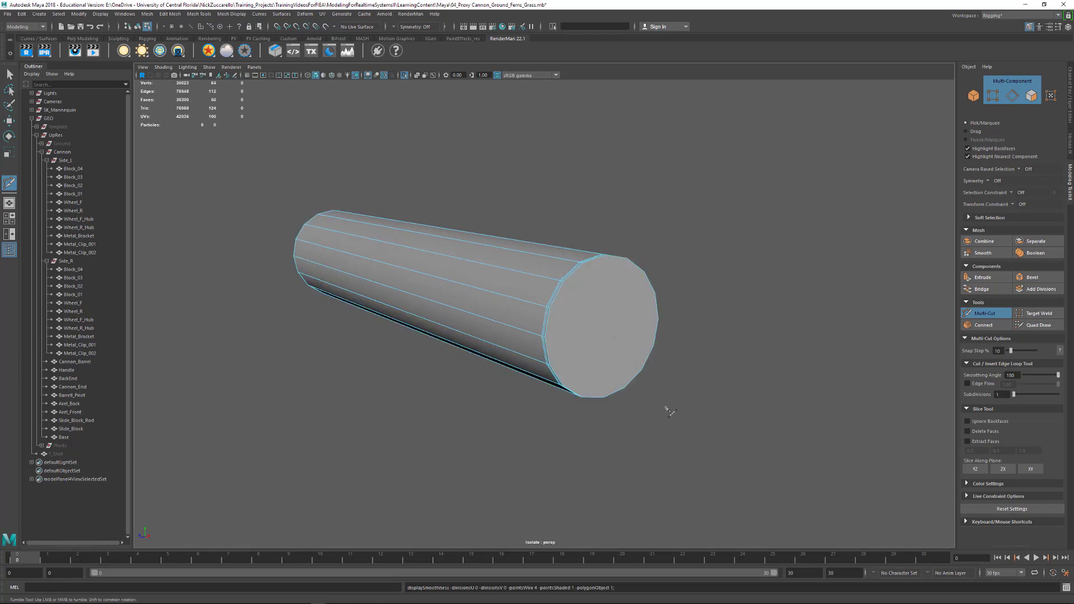
# - Select the barrel pivot's end cap face and extrude it inward with an offset of about 0.24
pyautogui.keyDown('alt'); pyautogui.moveTo(603, 386); pyautogui.dragTo(457, 278, button='right'); pyautogui.keyUp('alt')
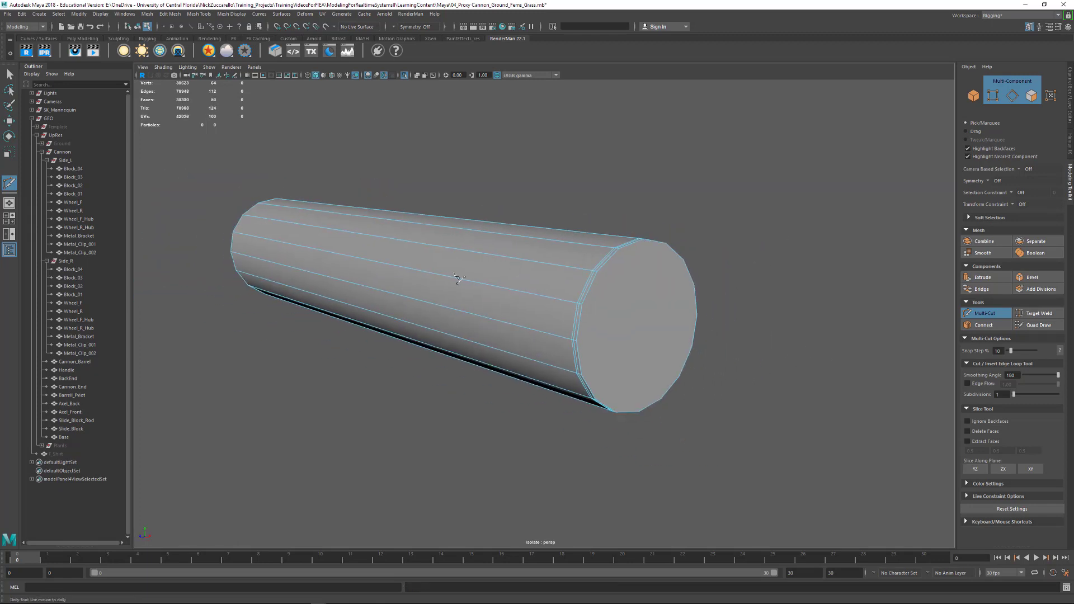
pyautogui.click(10, 74)
pyautogui.keyDown('alt'); pyautogui.moveTo(593, 335); pyautogui.dragTo(616, 328); pyautogui.keyUp('alt')
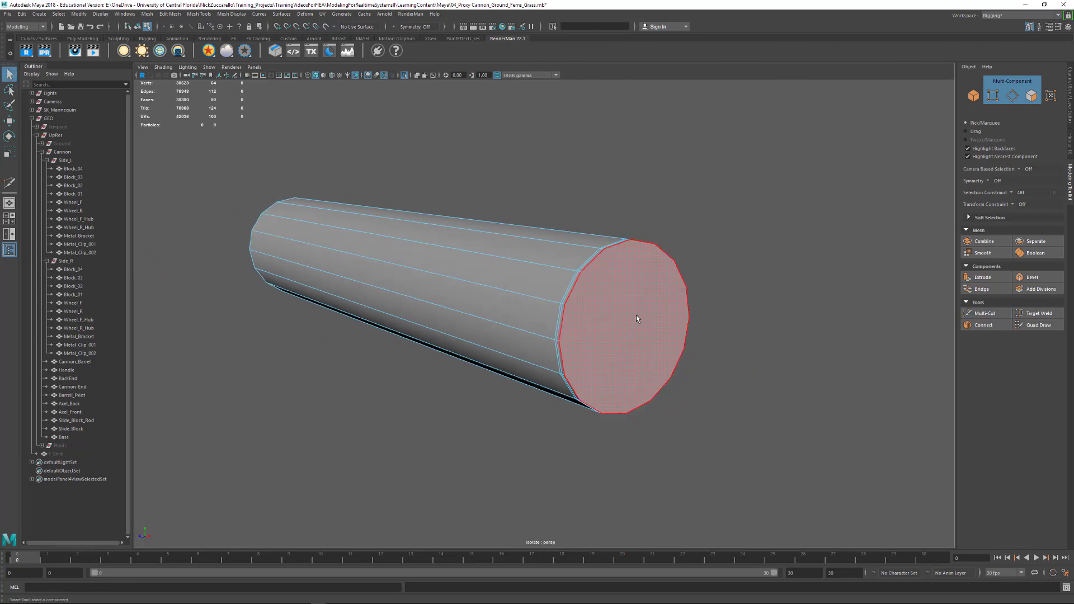
pyautogui.click(636, 315)
pyautogui.keyDown('shift'); pyautogui.moveTo(636, 333); pyautogui.dragTo(634, 364, button='right'); pyautogui.keyUp('shift')
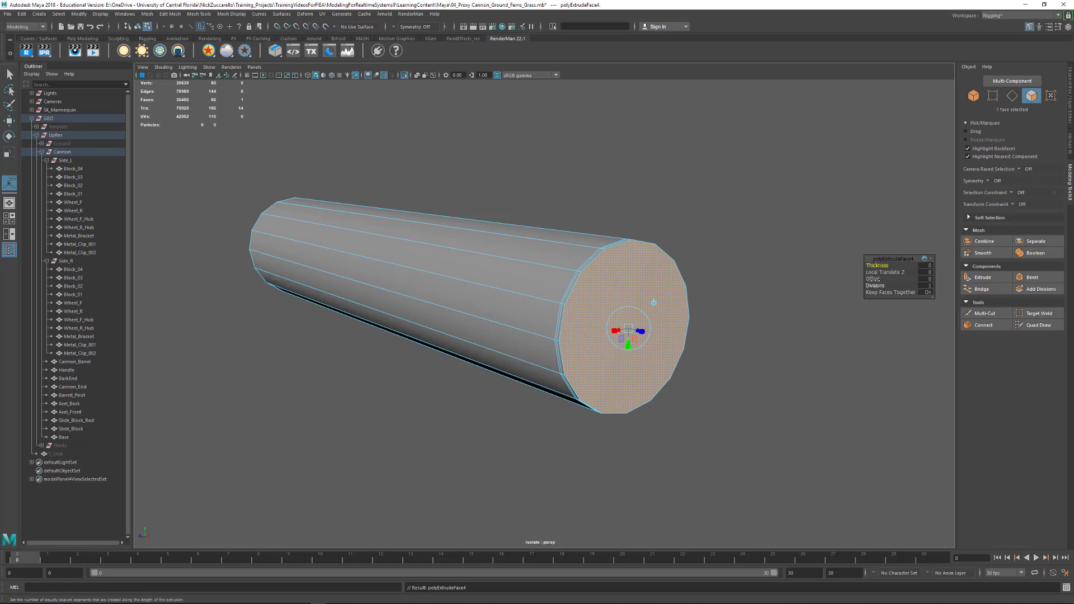
pyautogui.moveTo(874, 278); pyautogui.dragTo(880, 278)
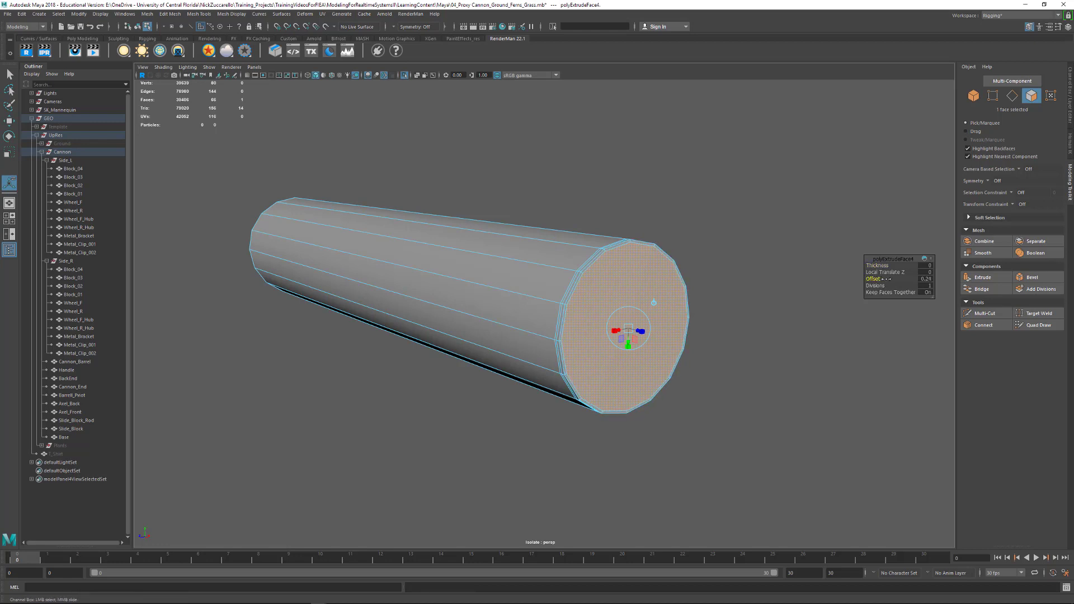
# - Inset the end cap face twice more with Extrude, using offsets of about 2.02 and 2.34
pyautogui.keyDown('alt'); pyautogui.moveTo(755, 353); pyautogui.dragTo(724, 380); pyautogui.keyUp('alt')
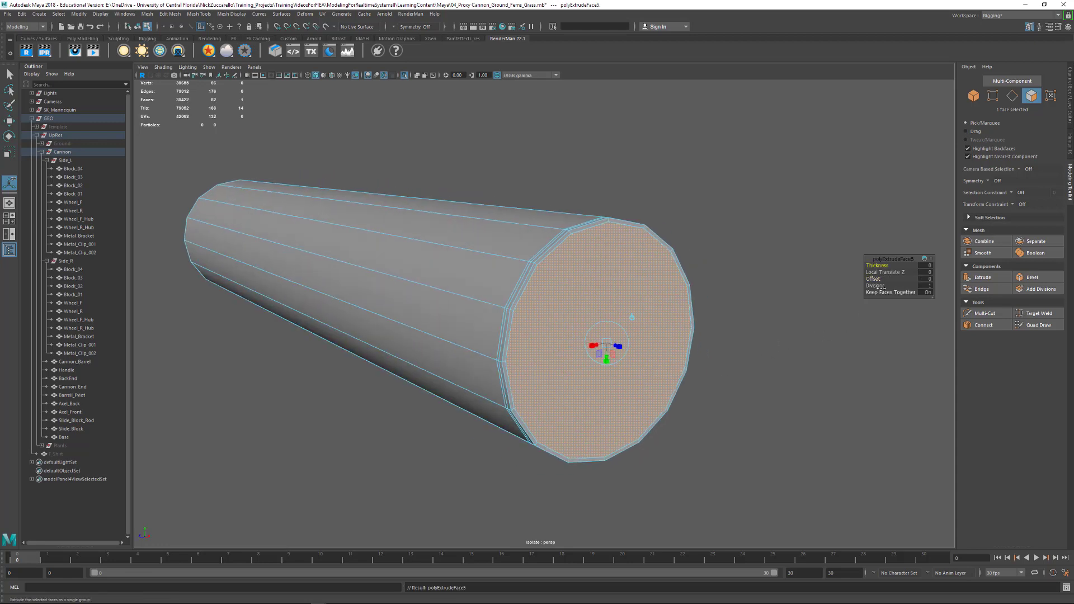
pyautogui.moveTo(873, 278); pyautogui.dragTo(959, 303)
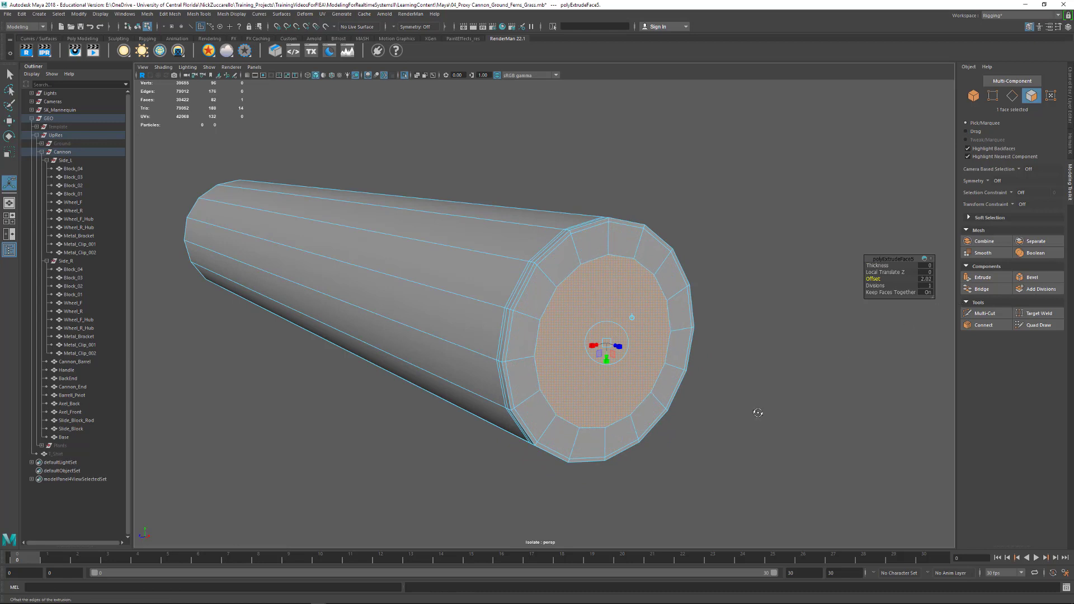
pyautogui.keyDown('alt'); pyautogui.moveTo(758, 413); pyautogui.dragTo(761, 415); pyautogui.keyUp('alt')
pyautogui.hotkey('ctrl', 'e')
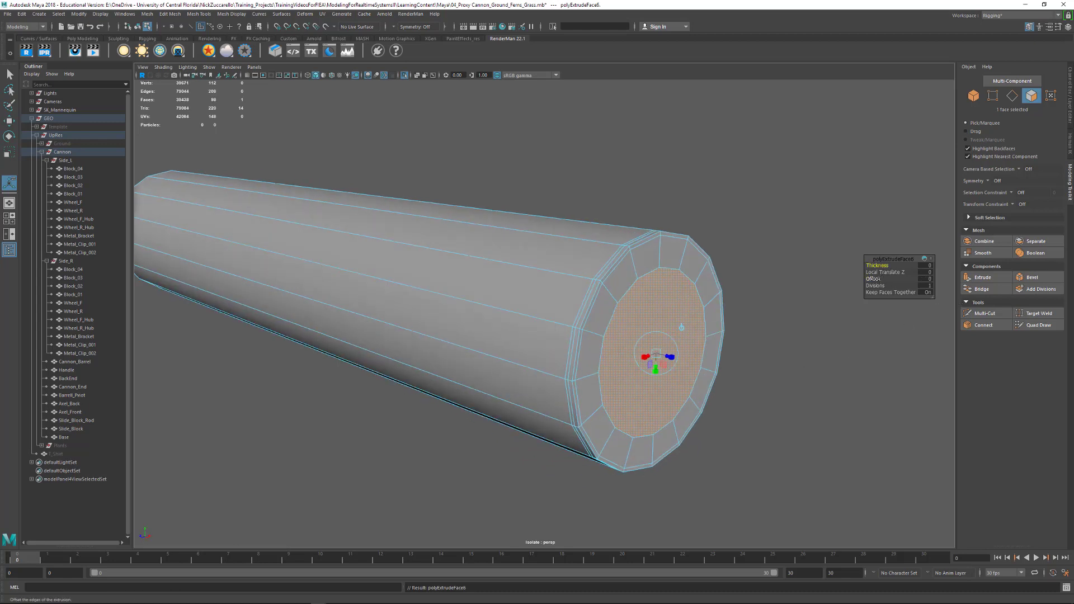
pyautogui.moveTo(872, 279); pyautogui.dragTo(981, 282)
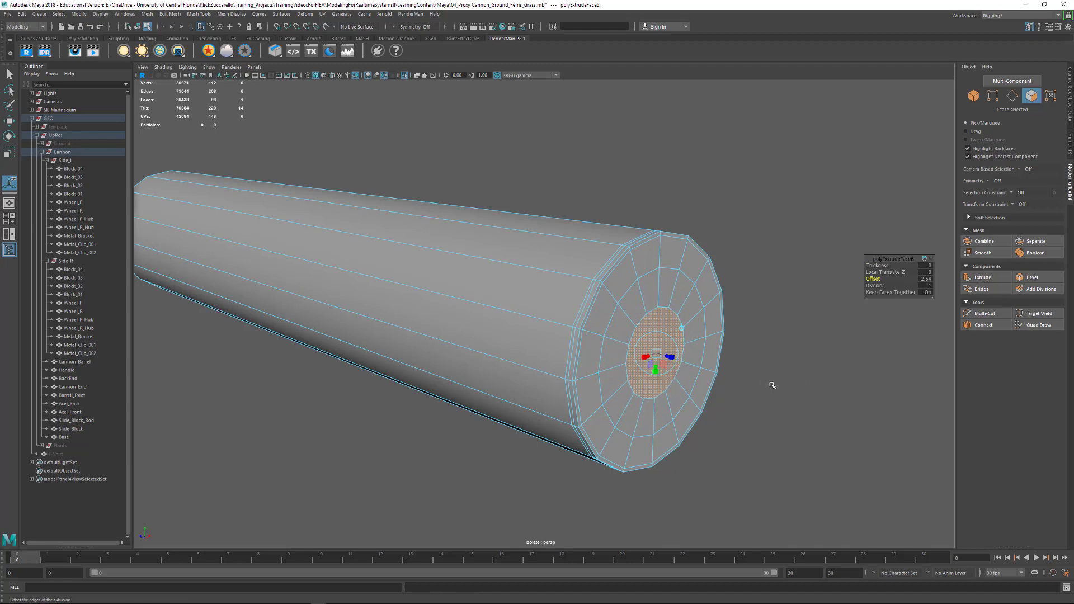
# - Inset the central cap face once more with Extrude and merge the resulting small face to its centre point
pyautogui.moveTo(772, 385)
pyautogui.keyDown('alt'); pyautogui.mouseDown()
pyautogui.moveTo(759, 382)
pyautogui.moveTo(784, 391)
pyautogui.mouseUp(); pyautogui.keyUp('alt')
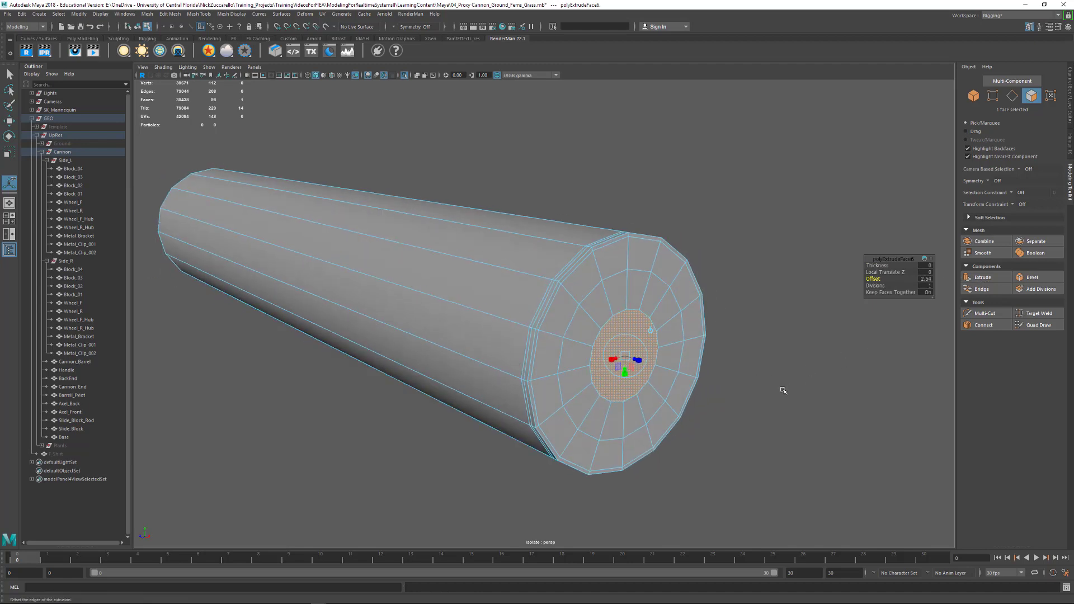
pyautogui.hotkey('ctrl', 'e')
pyautogui.moveTo(873, 279); pyautogui.dragTo(950, 297)
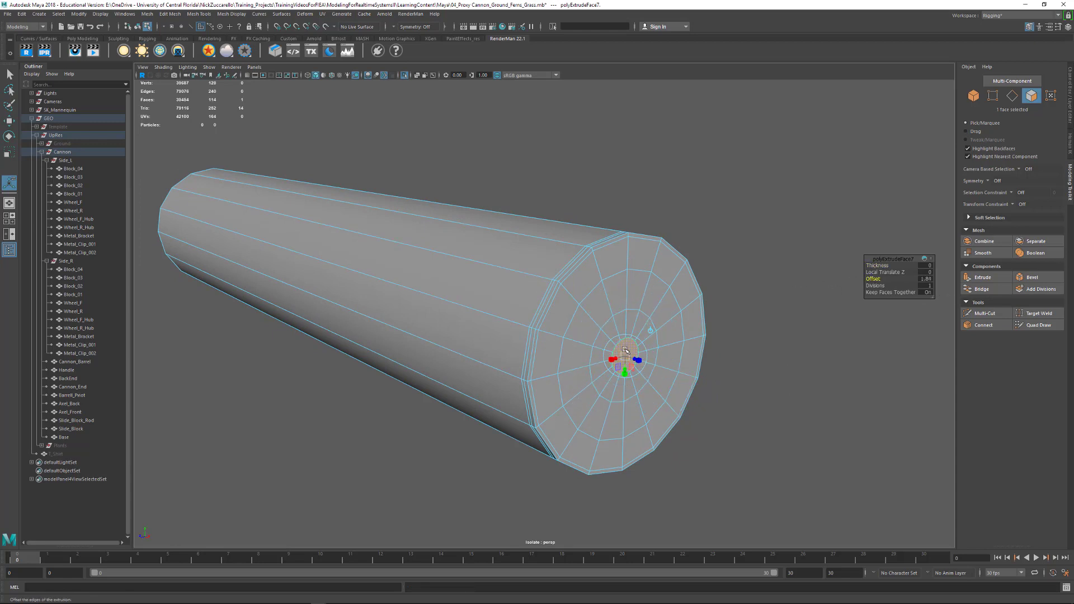
pyautogui.keyDown('shift'); pyautogui.moveTo(626, 350); pyautogui.dragTo(631, 328, button='right'); pyautogui.keyUp('shift')
pyautogui.keyDown('alt'); pyautogui.moveTo(797, 365); pyautogui.dragTo(532, 362); pyautogui.keyUp('alt')
pyautogui.scroll(5, 662, 370)
# - Select every other edge radiating from the cap's centre point in edge mode and delete these eight edges
pyautogui.press('q')
pyautogui.press('F10')
pyautogui.click(494, 306)
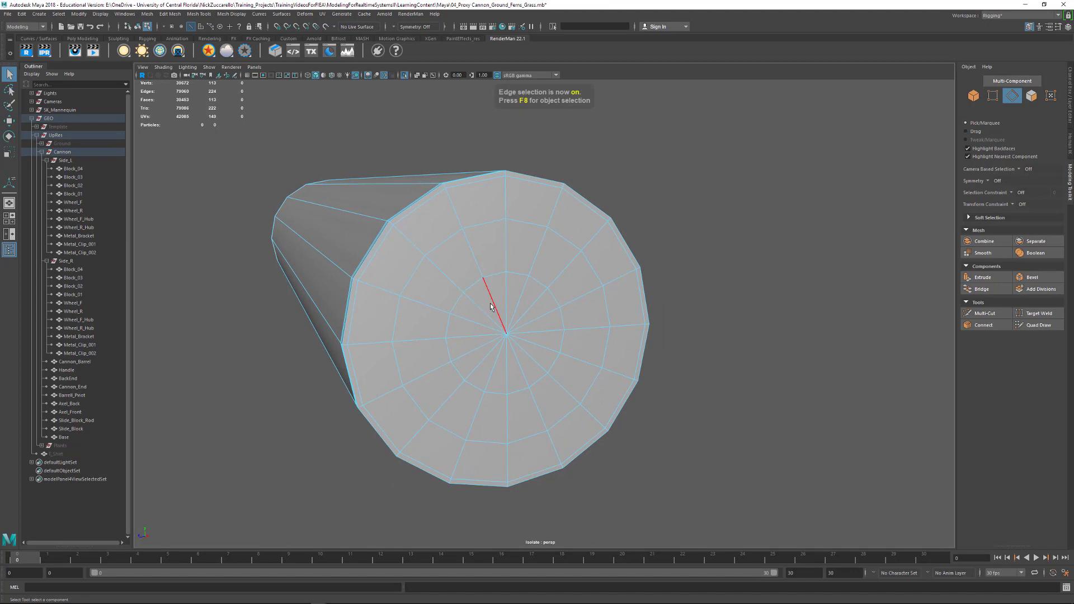
pyautogui.keyDown('shift'); pyautogui.click(518, 302); pyautogui.keyUp('shift')
pyautogui.keyDown('shift'); pyautogui.click(544, 313); pyautogui.keyUp('shift')
pyautogui.keyDown('shift'); pyautogui.click(542, 348); pyautogui.keyUp('shift')
pyautogui.keyDown('shift'); pyautogui.click(525, 369); pyautogui.keyUp('shift')
pyautogui.keyDown('shift'); pyautogui.click(495, 360); pyautogui.keyUp('shift')
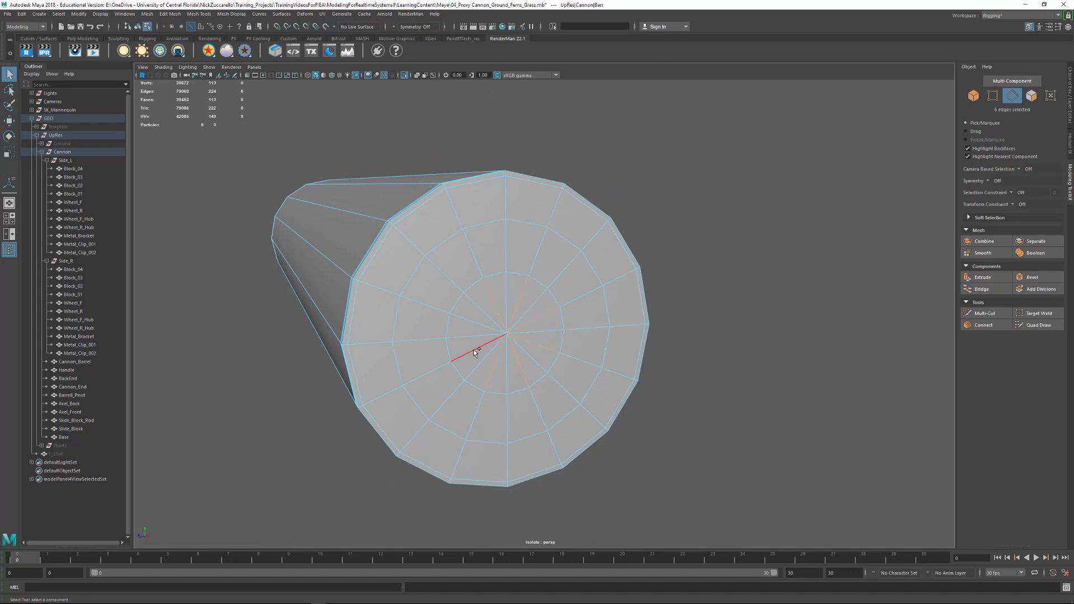
pyautogui.keyDown('shift'); pyautogui.click(473, 349); pyautogui.keyUp('shift')
pyautogui.keyDown('shift'); pyautogui.click(478, 318); pyautogui.keyUp('shift')
pyautogui.press('Delete')
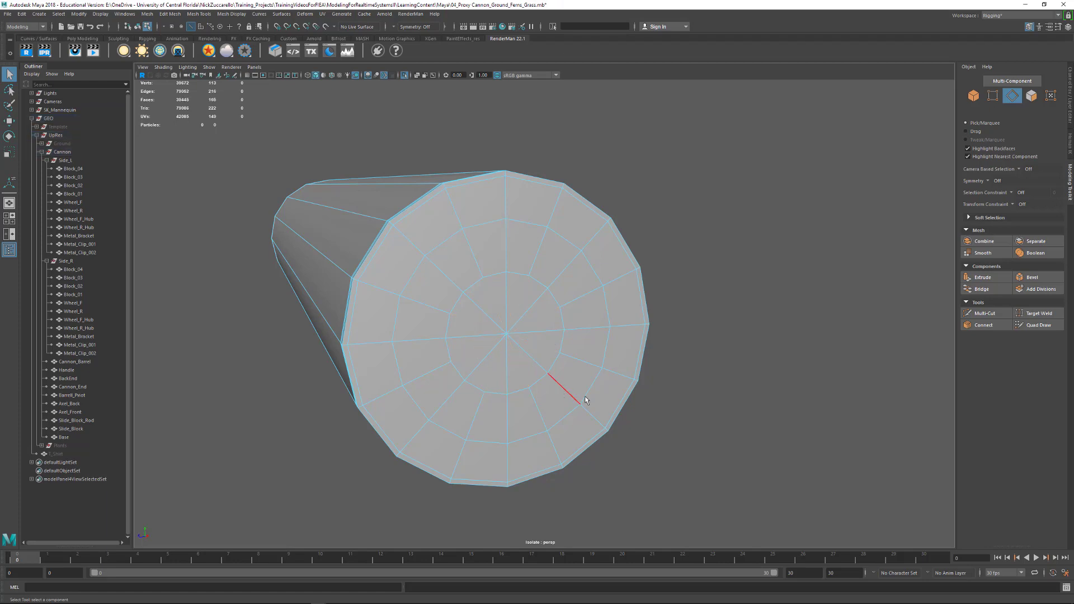
# - Examine the barrel pivot and its rebuilt end cap in smooth preview
pyautogui.keyDown('alt'); pyautogui.moveTo(782, 371); pyautogui.dragTo(599, 366, button='right'); pyautogui.keyUp('alt')
pyautogui.keyDown('alt'); pyautogui.moveTo(599, 366); pyautogui.dragTo(689, 406); pyautogui.keyUp('alt')
pyautogui.press('3')
pyautogui.keyDown('alt'); pyautogui.moveTo(690, 410); pyautogui.dragTo(644, 385, button='right'); pyautogui.keyUp('alt')
pyautogui.moveTo(644, 384)
pyautogui.keyDown('alt'); pyautogui.mouseDown()
pyautogui.moveTo(591, 376)
pyautogui.moveTo(649, 386)
pyautogui.mouseUp(); pyautogui.keyUp('alt')
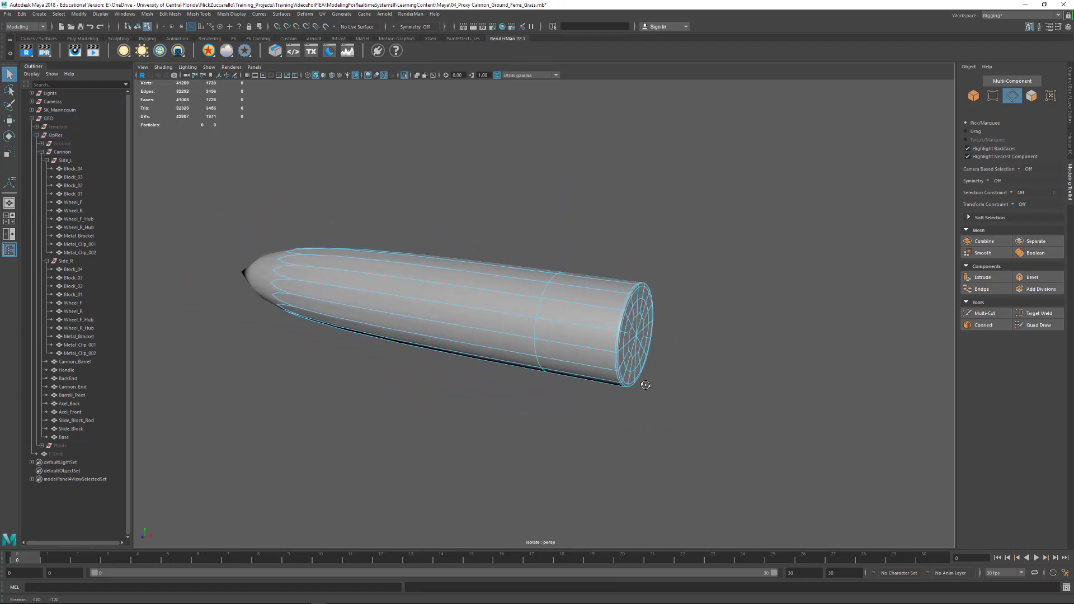
pyautogui.keyDown('alt'); pyautogui.moveTo(649, 386); pyautogui.dragTo(650, 422, button='middle'); pyautogui.keyUp('alt')
# - Return to object selection and open the Mirror options for the barrel pivot, keeping the dialog clear of the model
pyautogui.press('F8')
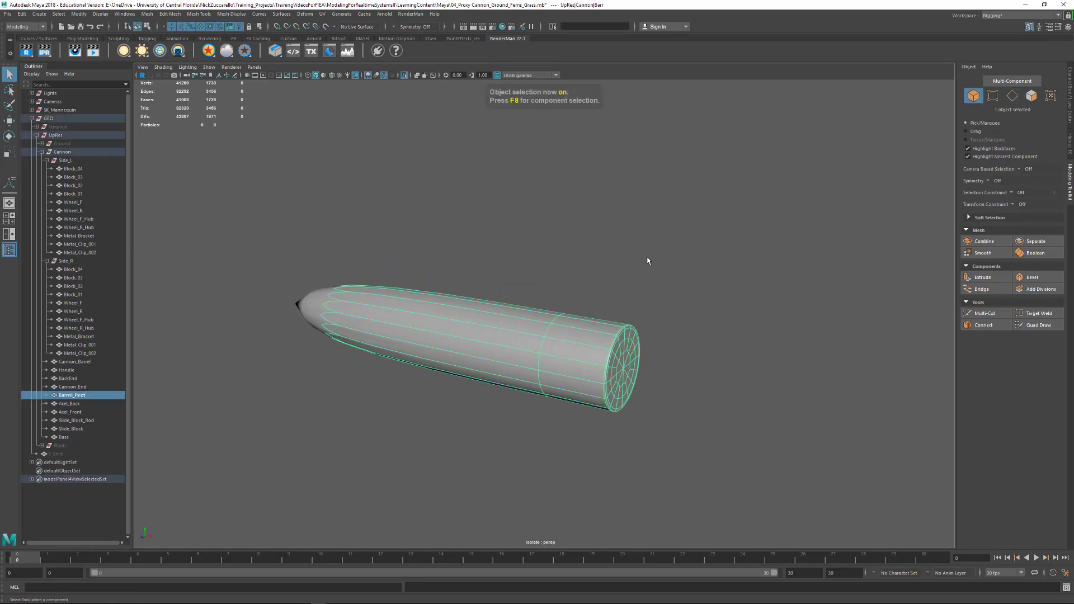
pyautogui.click(146, 14)
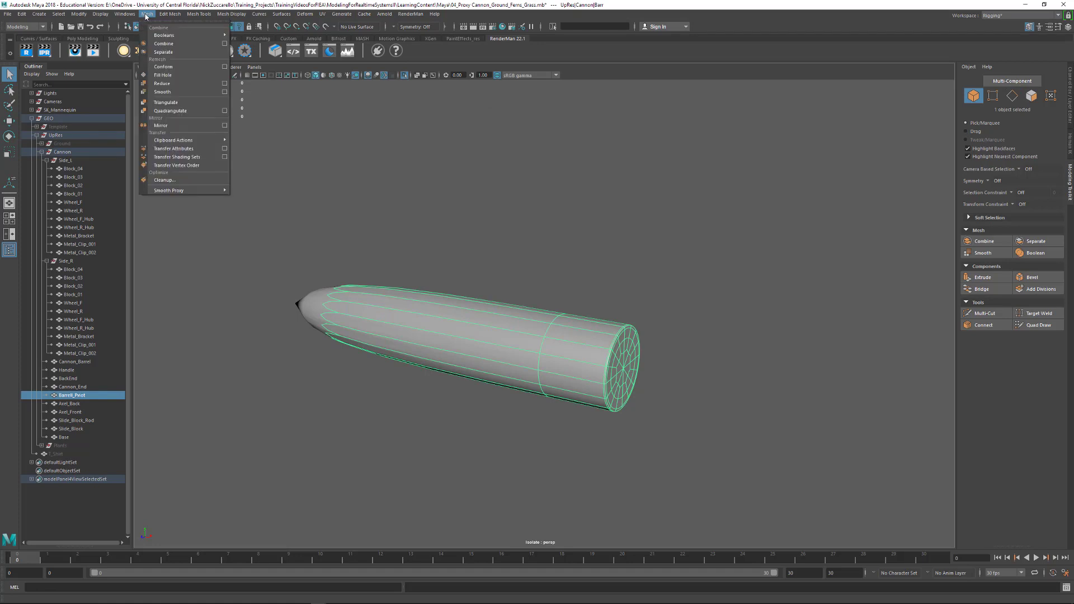
pyautogui.click(225, 126)
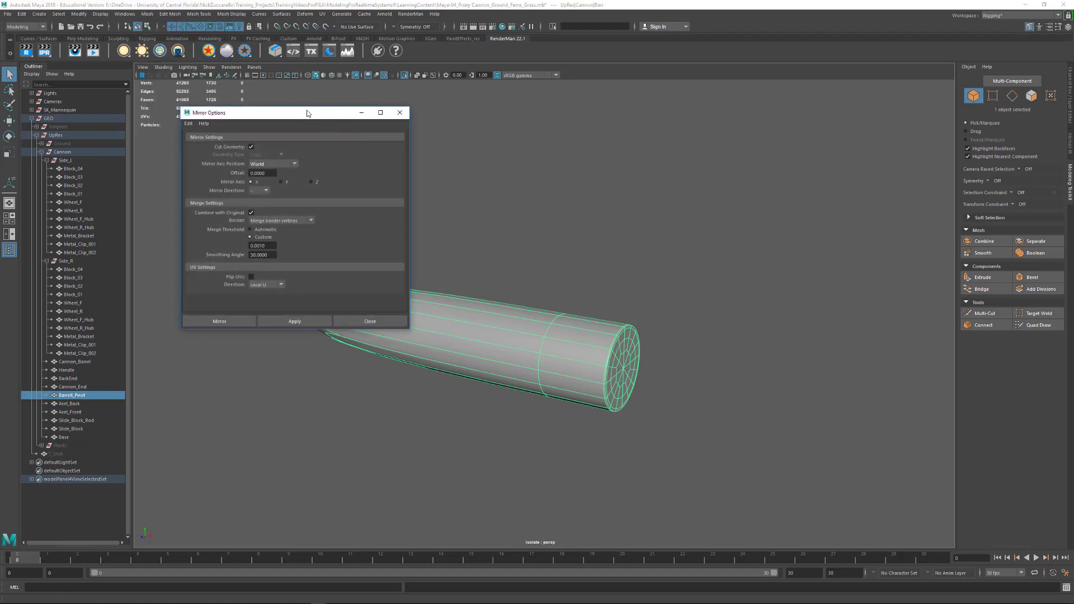
pyautogui.moveTo(307, 111); pyautogui.dragTo(798, 122)
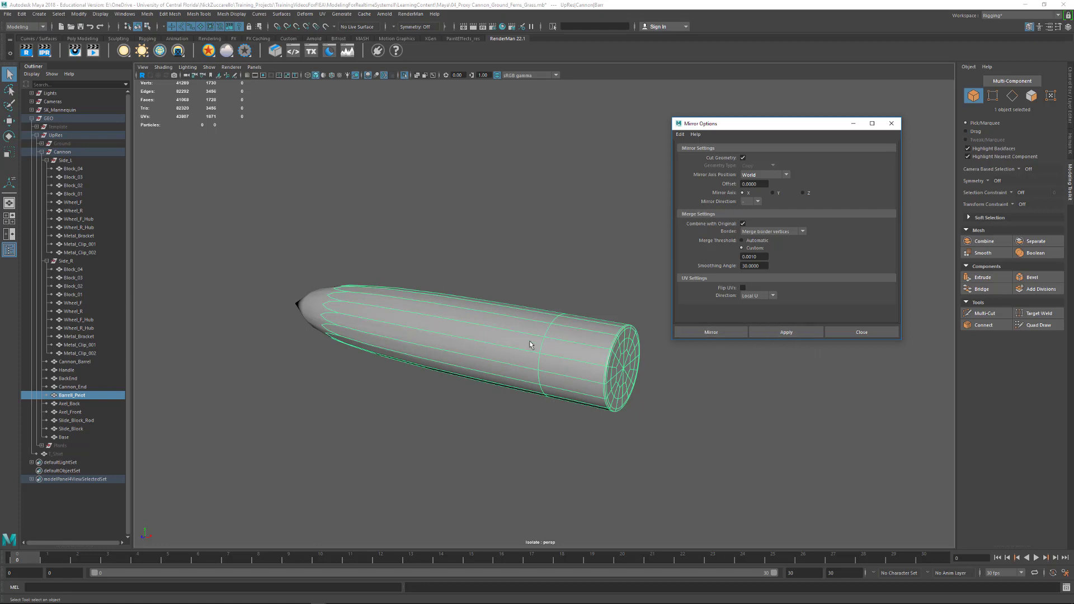
# - Mirror the barrel pivot across the world X axis, combined with the original with border vertices merged, and delete its history
pyautogui.click(786, 332)
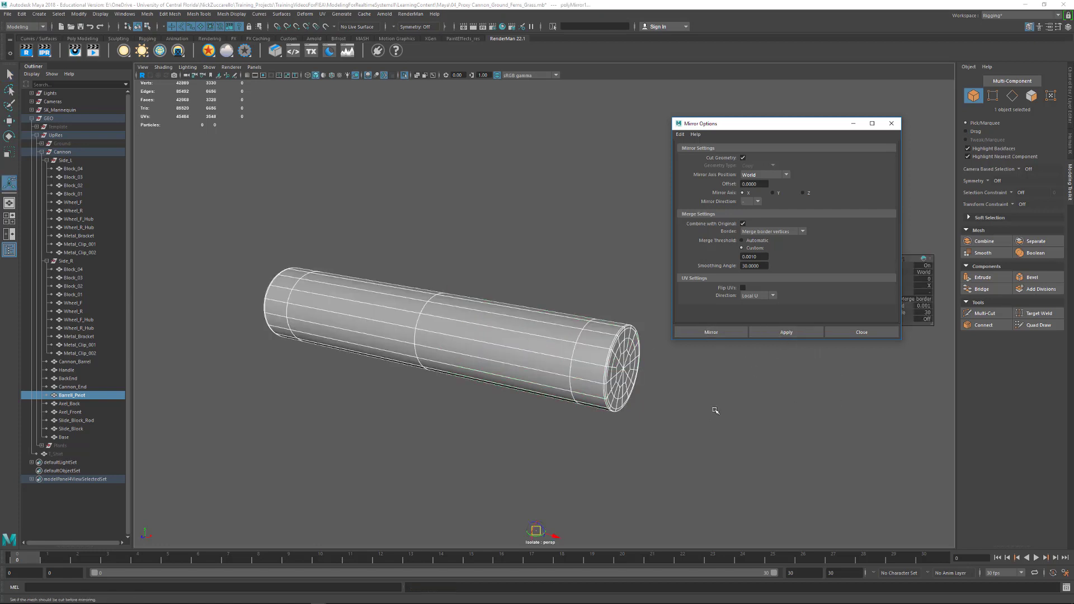
pyautogui.click(472, 389)
pyautogui.click(471, 386)
pyautogui.keyDown('alt'); pyautogui.moveTo(472, 386); pyautogui.dragTo(538, 407); pyautogui.keyUp('alt')
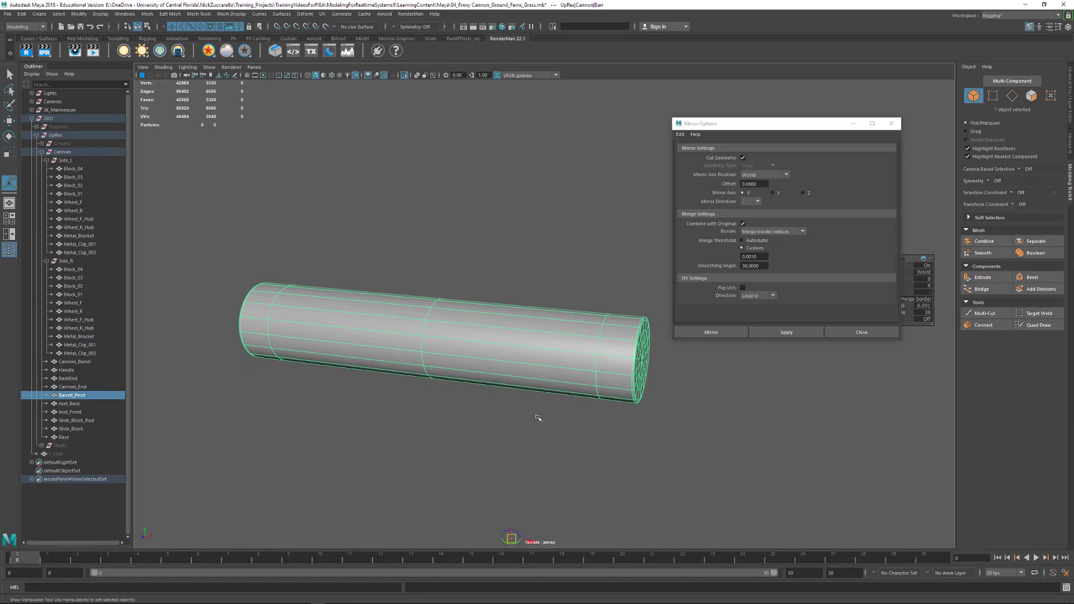
pyautogui.hotkey('alt', 'shift', 'd')
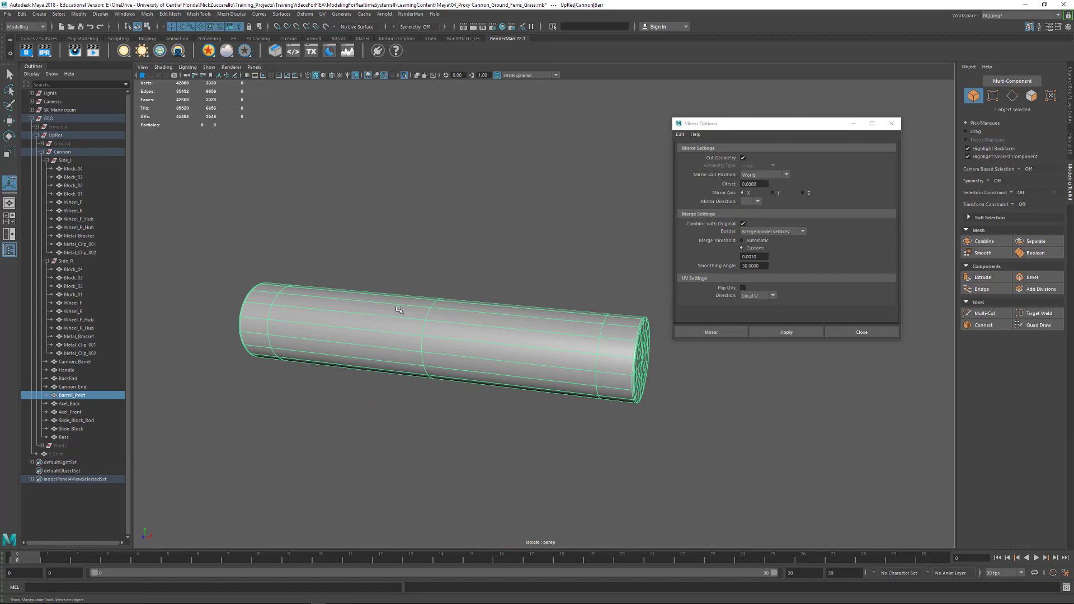
# - Open the UV Editor for the barrel pivot and display its UV shells shaded by orientation
pyautogui.click(322, 13)
pyautogui.click(338, 29)
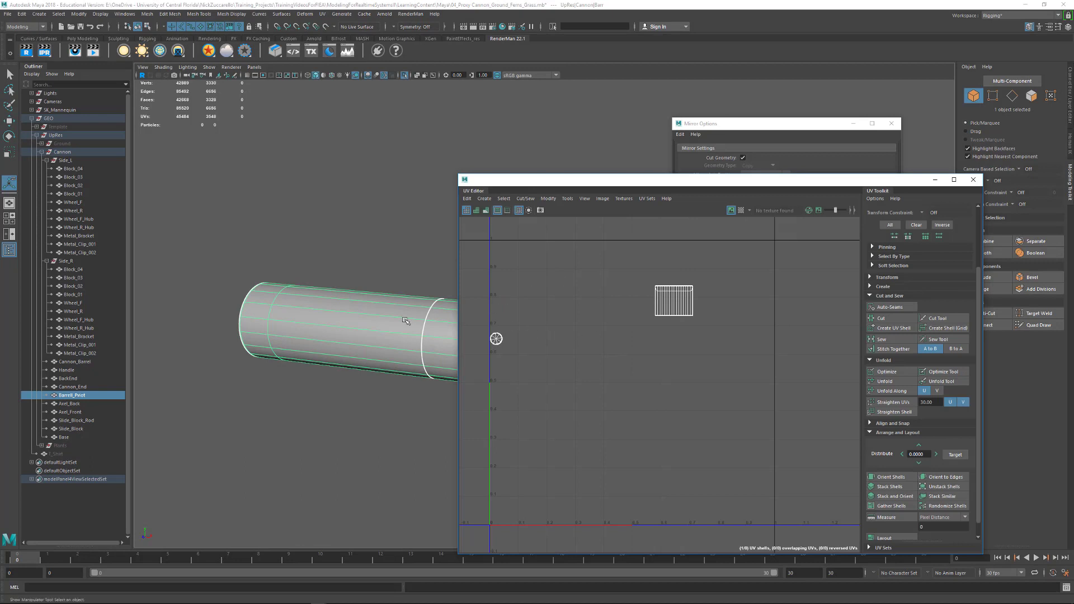
pyautogui.keyDown('alt'); pyautogui.moveTo(404, 307); pyautogui.dragTo(354, 301, button='middle'); pyautogui.keyUp('alt')
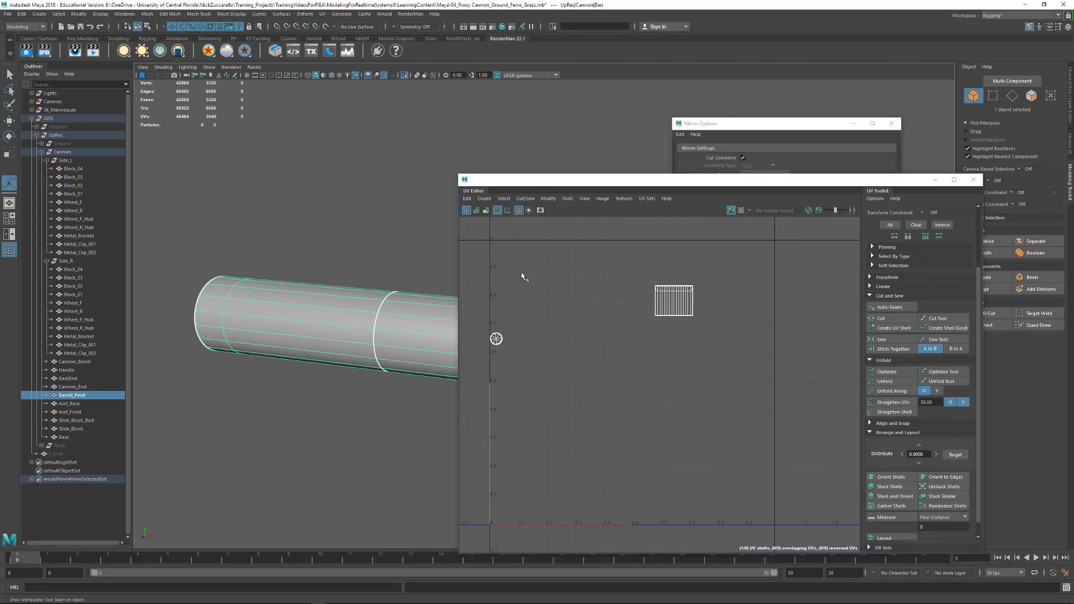
pyautogui.click(476, 211)
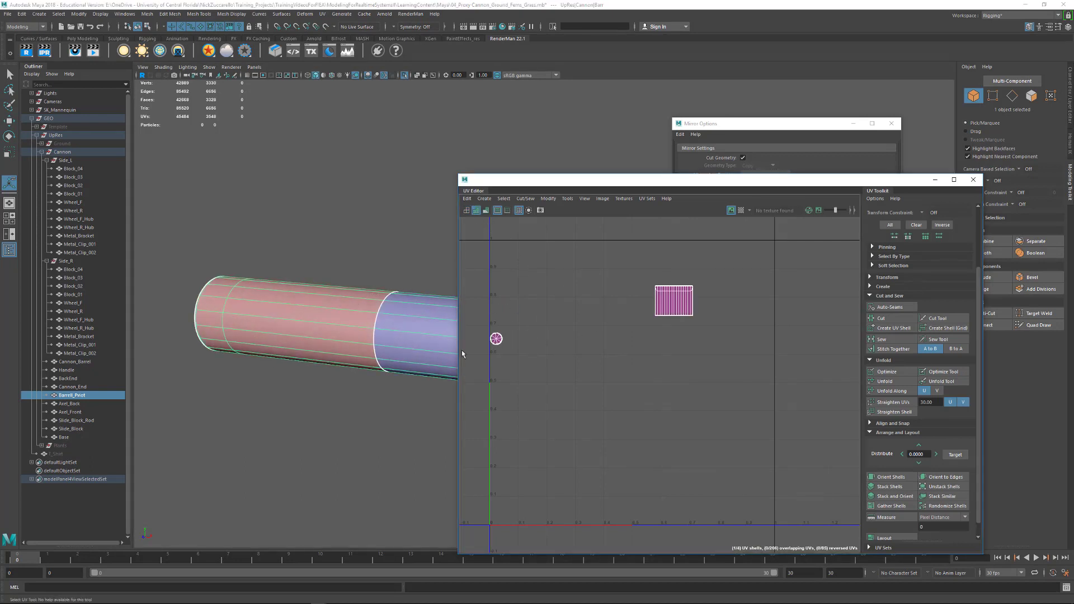
# - Compare the wireframe and shaded UV displays while inspecting shell orientation on the pivot's sides and end cap
pyautogui.keyDown('alt'); pyautogui.moveTo(399, 321); pyautogui.dragTo(362, 315, button='middle'); pyautogui.keyUp('alt')
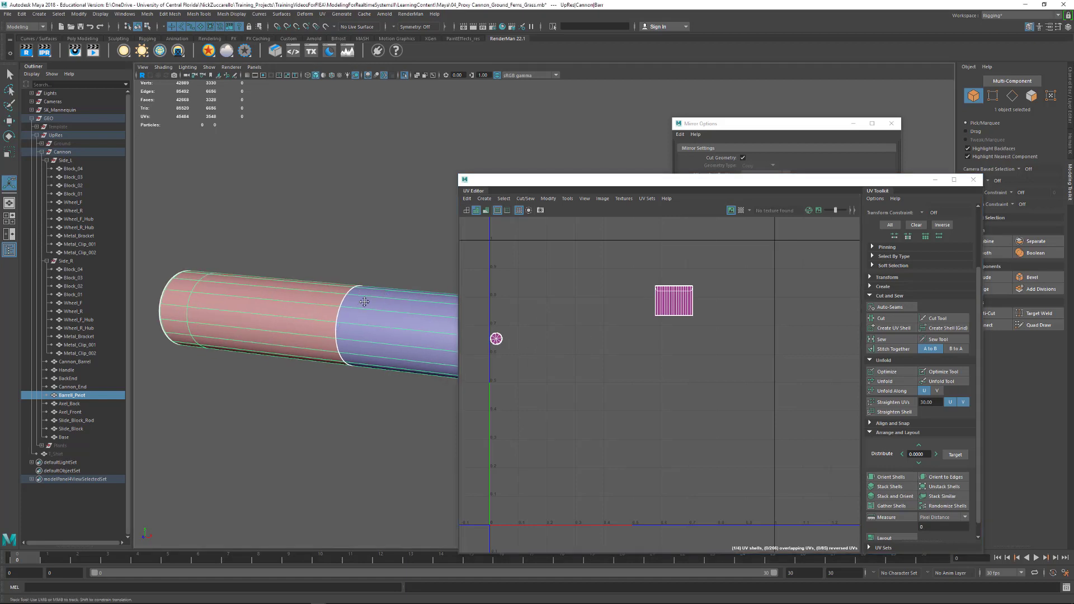
pyautogui.keyDown('alt'); pyautogui.moveTo(364, 303); pyautogui.dragTo(302, 329); pyautogui.keyUp('alt')
pyautogui.keyDown('alt'); pyautogui.moveTo(319, 319); pyautogui.dragTo(269, 346, button='middle'); pyautogui.keyUp('alt')
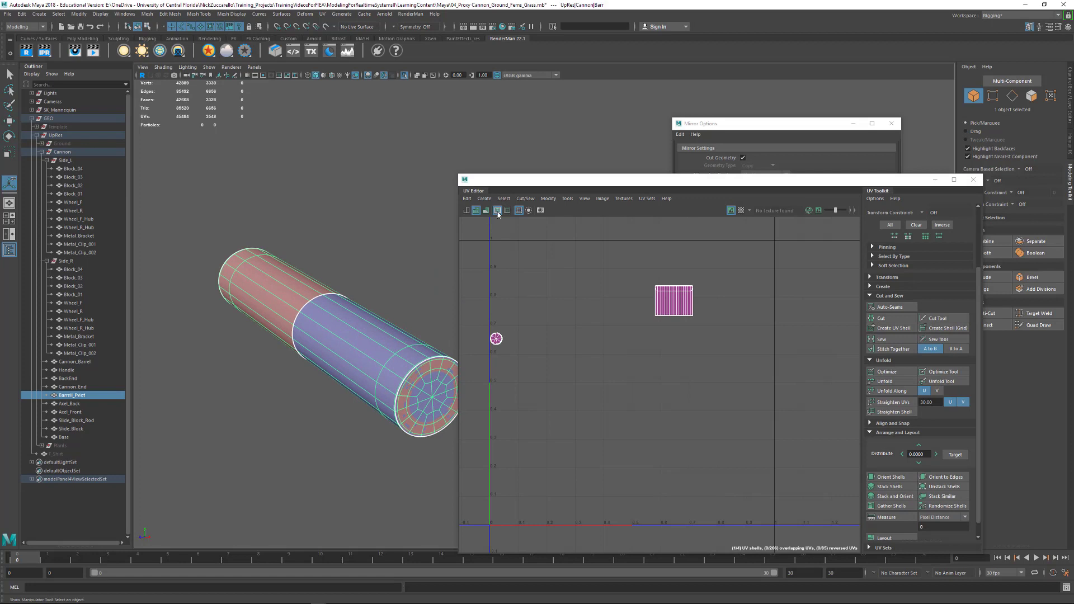
pyautogui.click(468, 212)
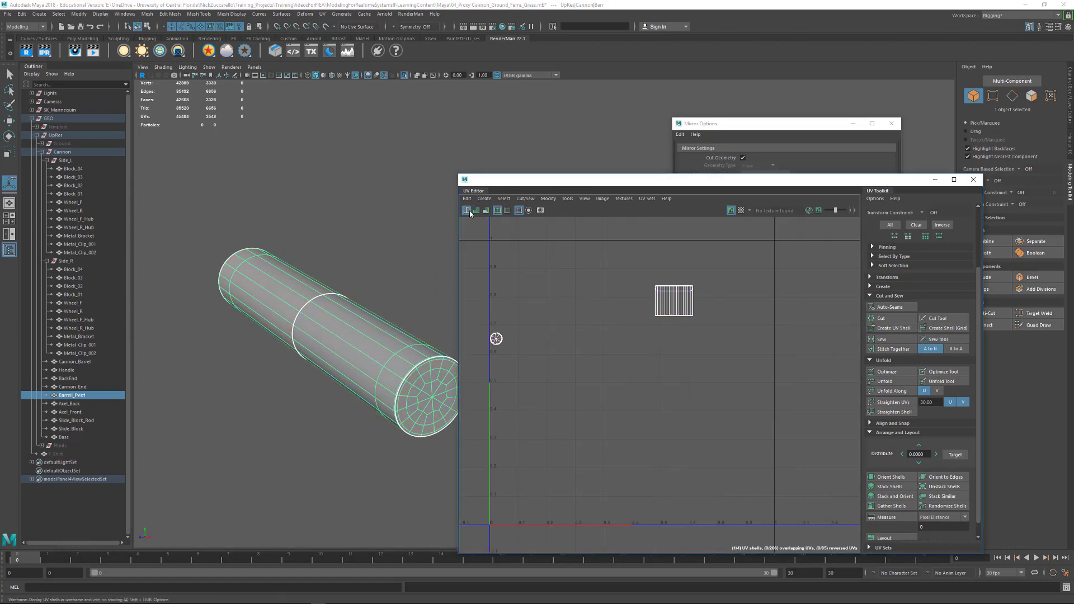
pyautogui.click(476, 211)
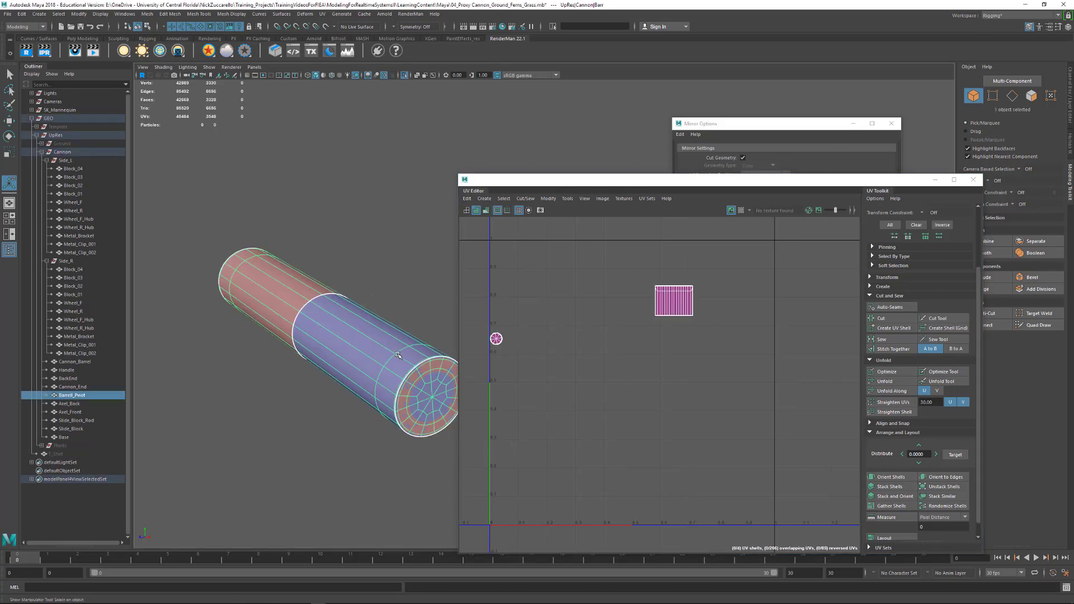
pyautogui.keyDown('alt'); pyautogui.moveTo(398, 356); pyautogui.dragTo(677, 350); pyautogui.keyUp('alt')
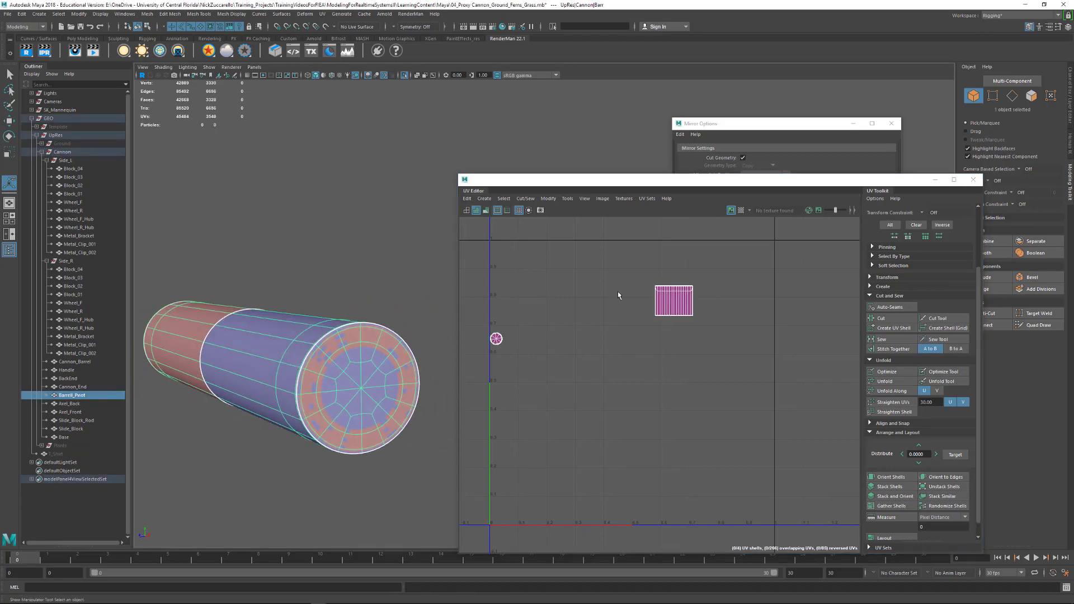
# - Select one of the two overlapping side-wall UV shells and flip it along U
pyautogui.moveTo(675, 310); pyautogui.dragTo(713, 312, button='right')
pyautogui.doubleClick(693, 290)
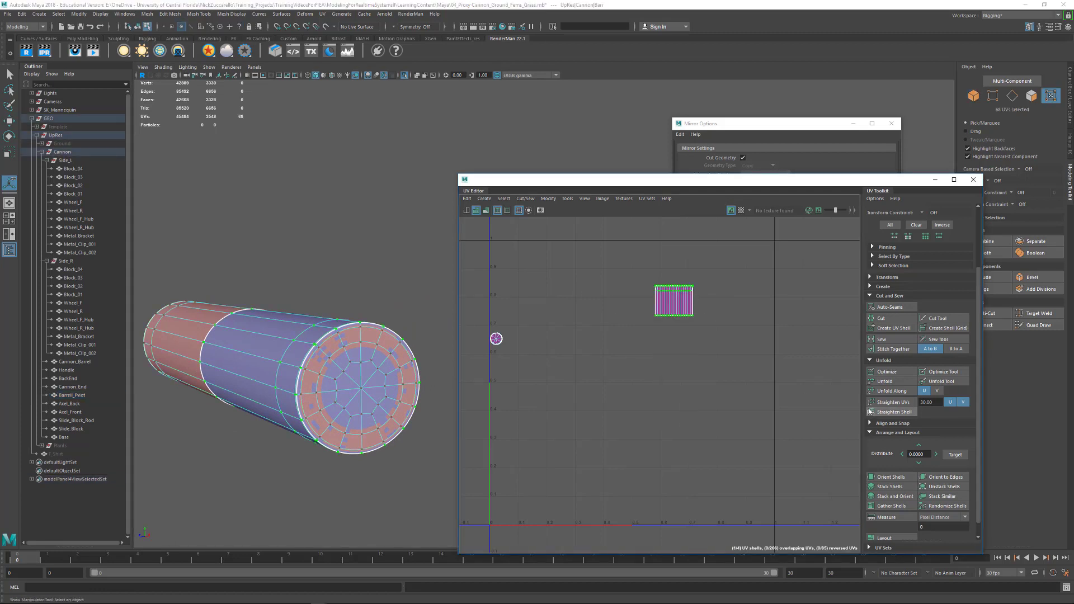
pyautogui.click(870, 278)
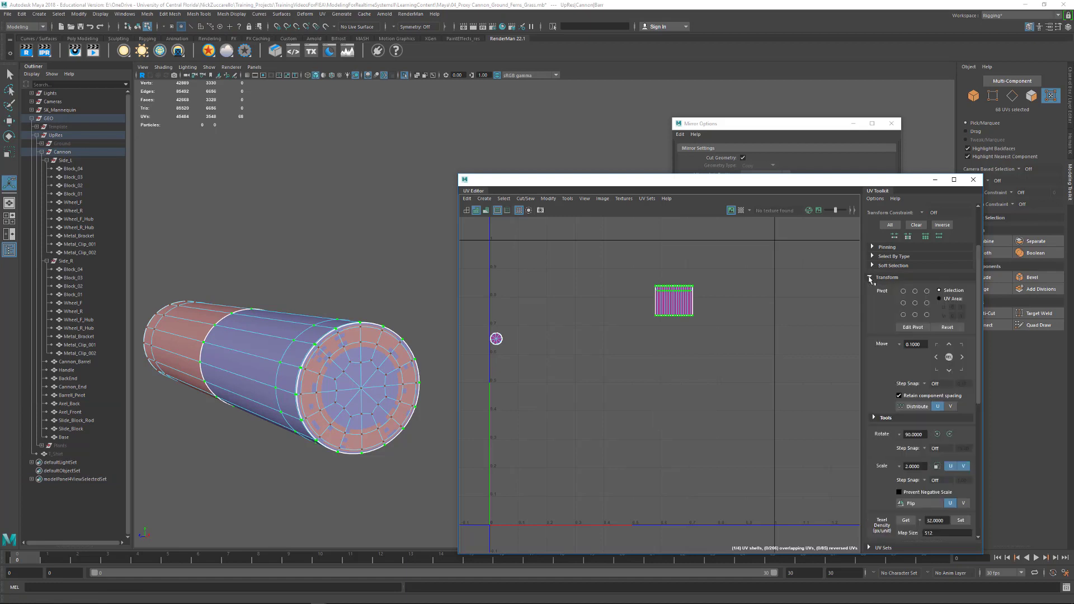
pyautogui.scroll(-3, 885, 444)
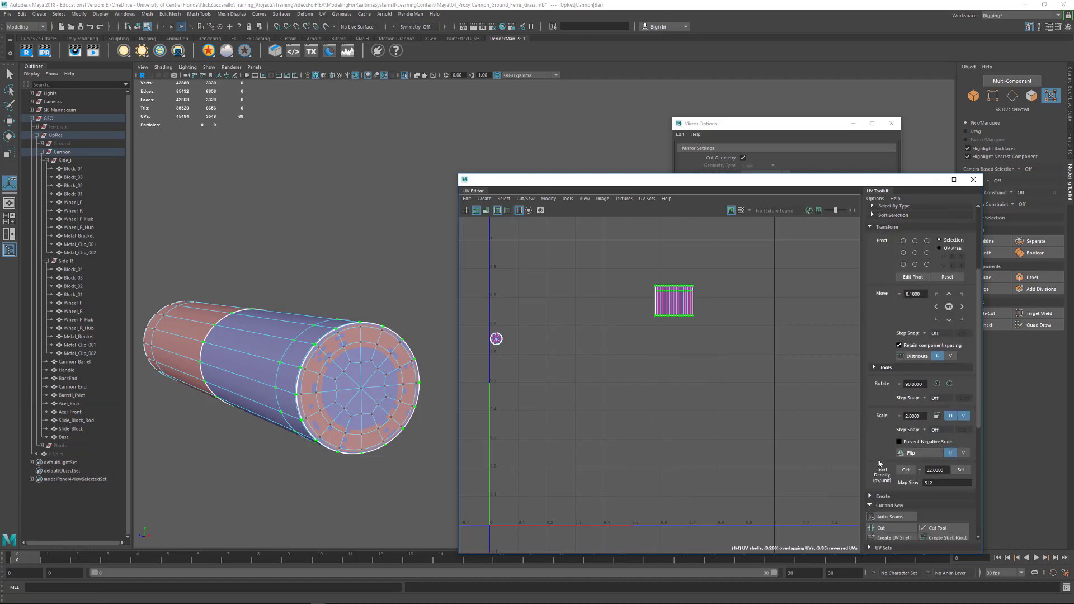
pyautogui.click(911, 429)
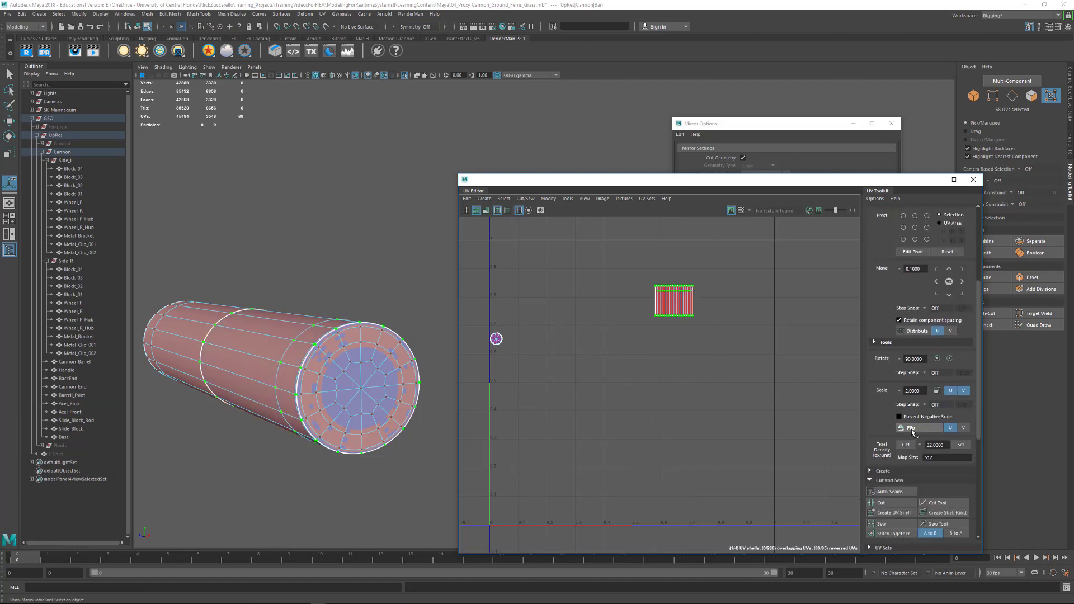
# - Move the selected side-wall shell to the right beside its twin and flip both shells along U
pyautogui.press('w')
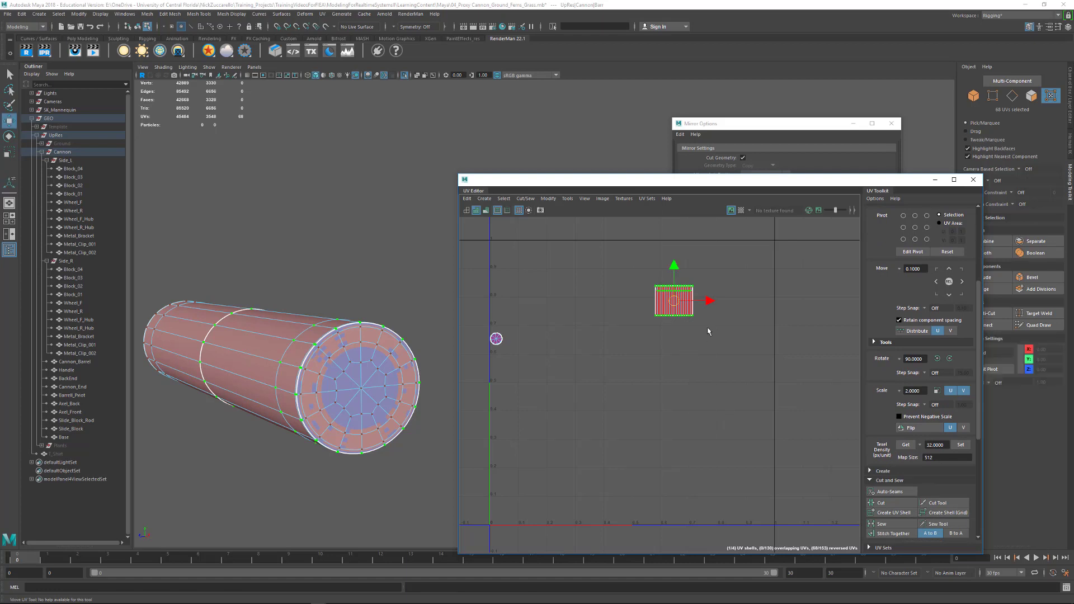
pyautogui.moveTo(709, 302); pyautogui.dragTo(751, 305)
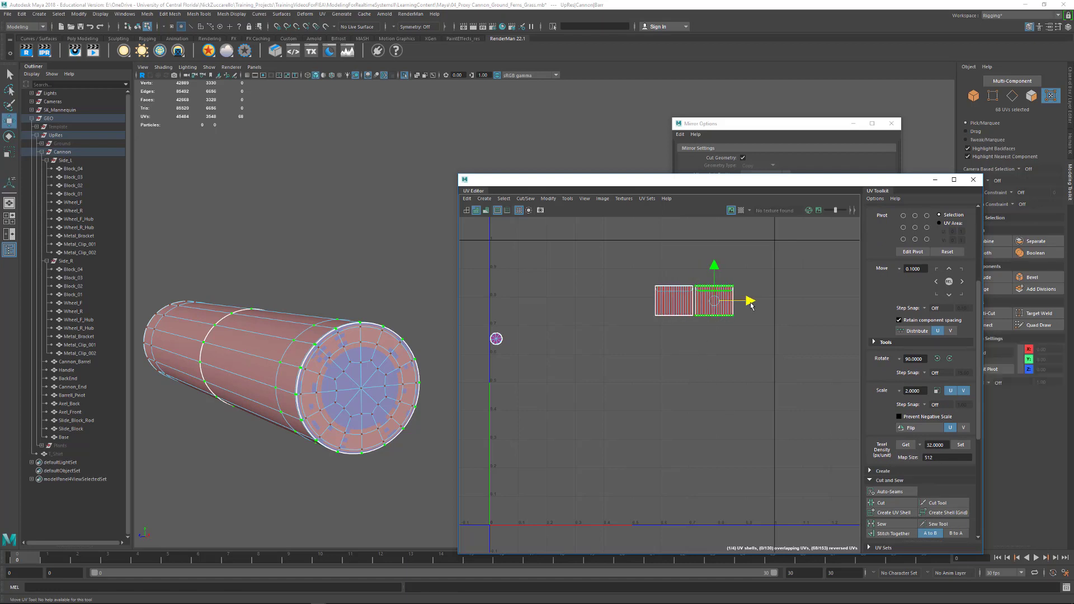
pyautogui.moveTo(639, 268); pyautogui.dragTo(776, 348)
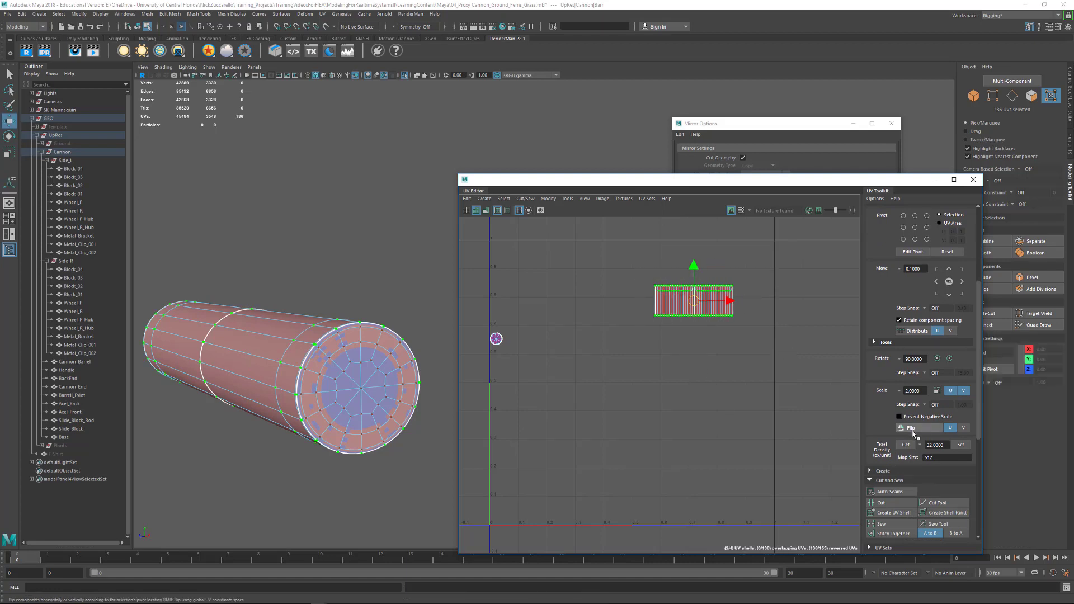
pyautogui.click(912, 429)
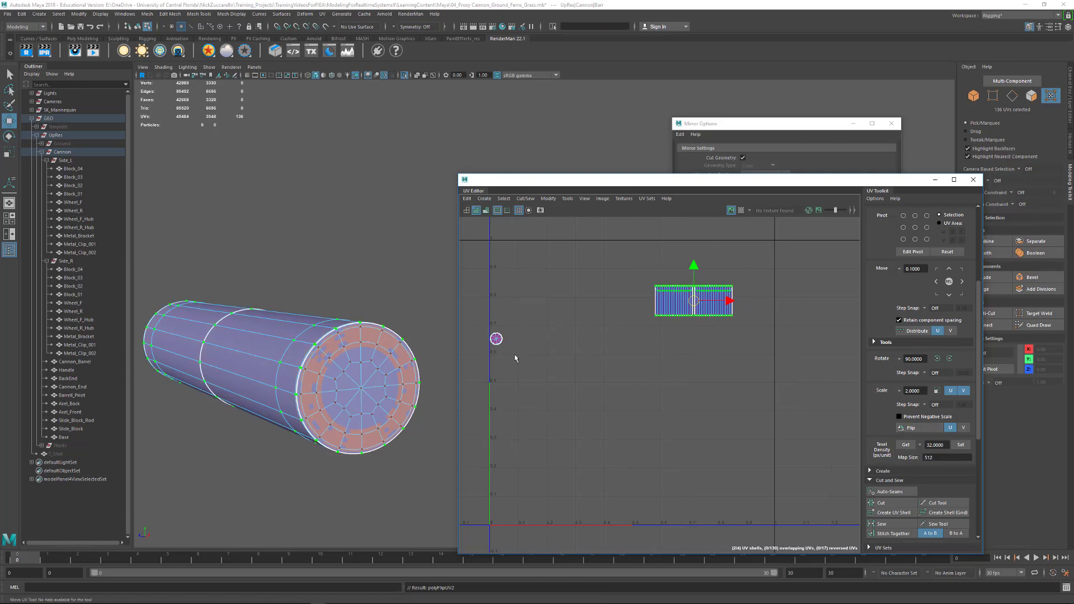
# - Separate the overlapping end-cap UV shells by moving one to the right, and flip the remaining one along U
pyautogui.keyDown('alt'); pyautogui.moveTo(547, 327); pyautogui.dragTo(675, 328, button='middle'); pyautogui.keyUp('alt')
pyautogui.scroll(5, 707, 359)
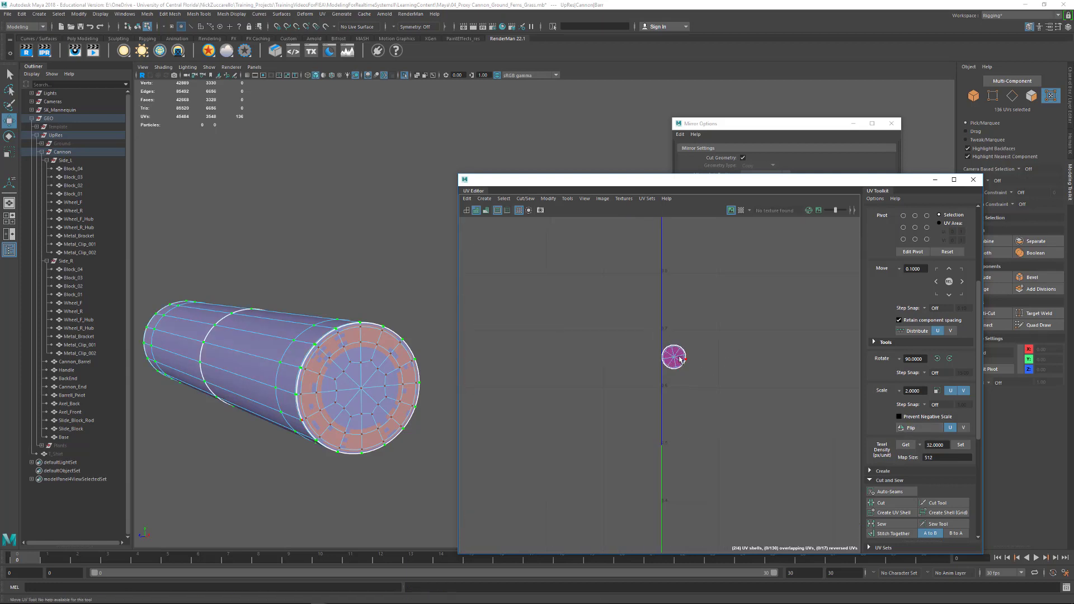
pyautogui.click(680, 360)
pyautogui.moveTo(696, 359); pyautogui.dragTo(723, 362)
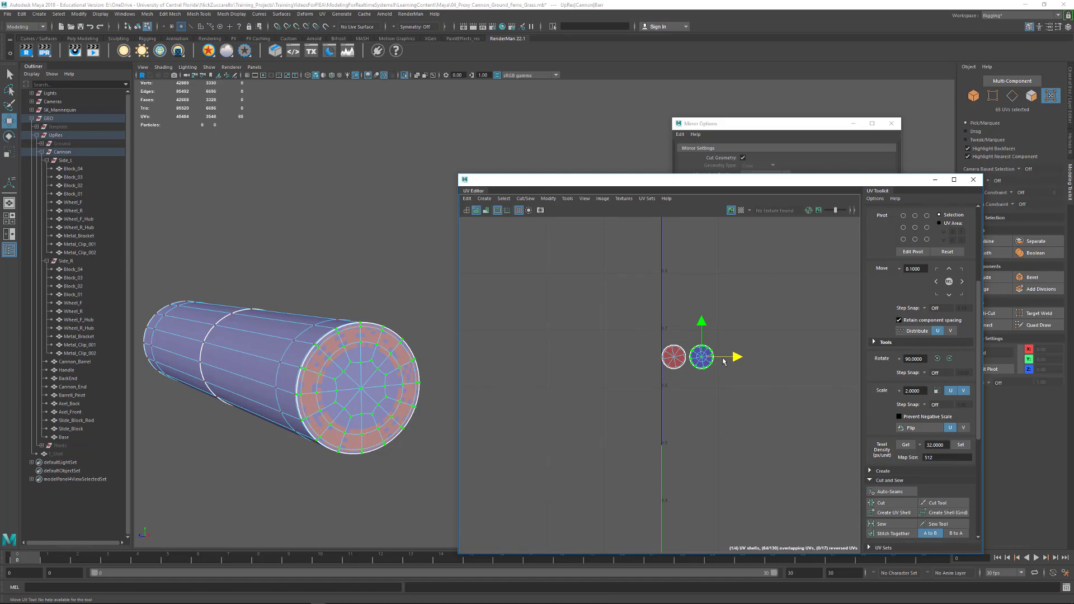
pyautogui.click(673, 356)
pyautogui.click(912, 429)
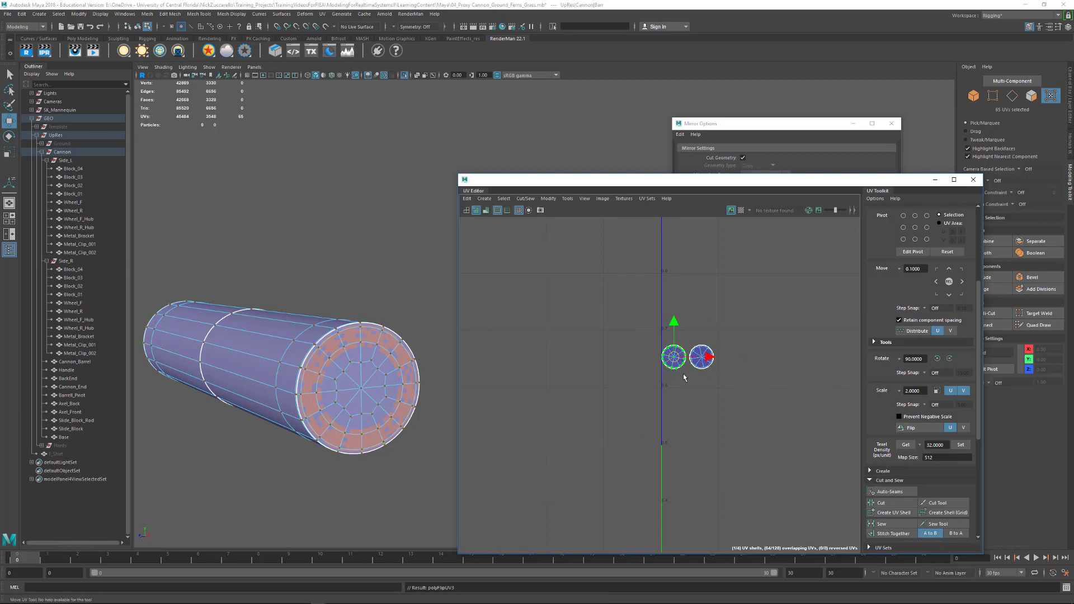
pyautogui.click(732, 401)
# - Inspect UV orientation shading along the barrel pivot and on its opposite end cap
pyautogui.keyDown('alt'); pyautogui.moveTo(376, 407); pyautogui.dragTo(493, 389); pyautogui.keyUp('alt')
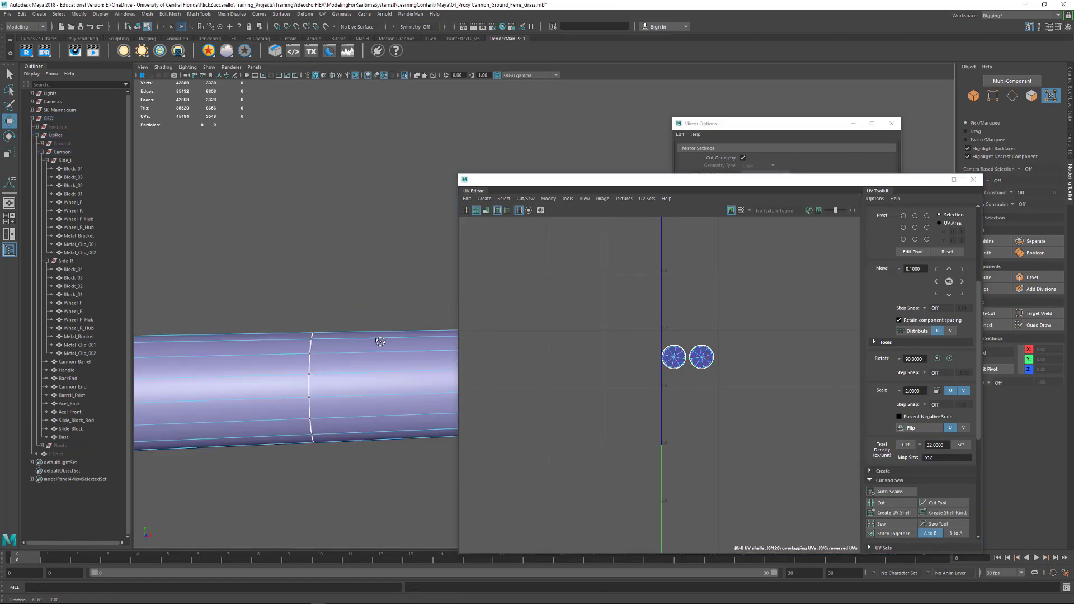
pyautogui.keyDown('alt'); pyautogui.moveTo(358, 346); pyautogui.dragTo(216, 310, button='right'); pyautogui.keyUp('alt')
pyautogui.keyDown('alt'); pyautogui.moveTo(216, 310); pyautogui.dragTo(275, 329); pyautogui.keyUp('alt')
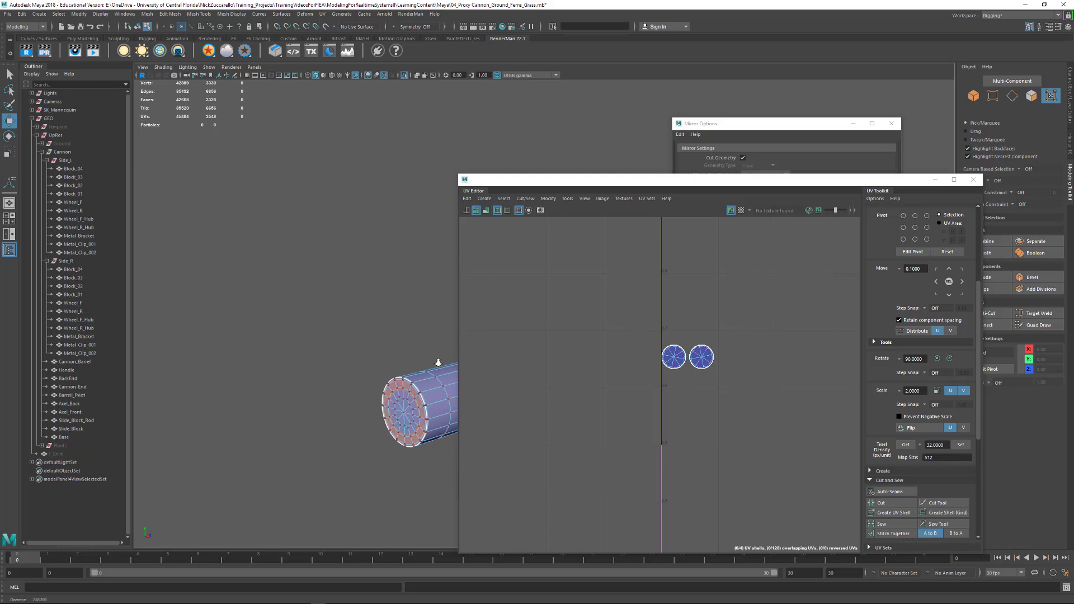
pyautogui.keyDown('alt'); pyautogui.moveTo(438, 362); pyautogui.dragTo(462, 358, button='right'); pyautogui.keyUp('alt')
pyautogui.keyDown('alt'); pyautogui.moveTo(464, 357); pyautogui.dragTo(313, 322, button='middle'); pyautogui.keyUp('alt')
pyautogui.keyDown('alt'); pyautogui.moveTo(446, 399); pyautogui.dragTo(255, 304, button='middle'); pyautogui.keyUp('alt')
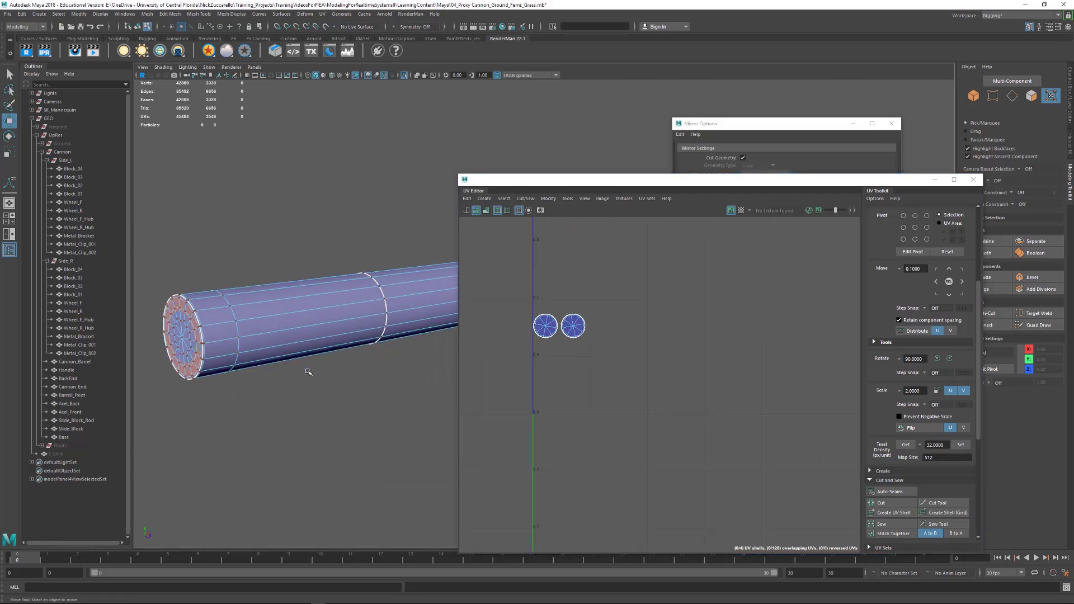
# - Return to object selection, select the barrel pivot again and turn off its smooth preview
pyautogui.press('F8')
pyautogui.click(314, 396)
pyautogui.click(312, 343)
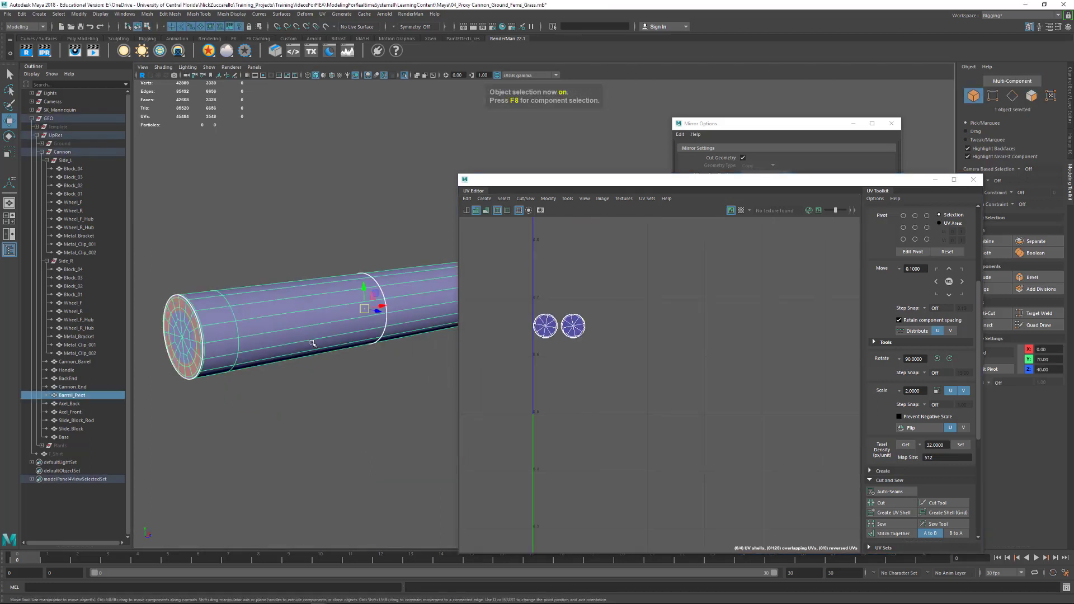
pyautogui.click(341, 395)
pyautogui.moveTo(354, 341)
pyautogui.keyDown('alt'); pyautogui.mouseDown()
pyautogui.moveTo(338, 305)
pyautogui.moveTo(357, 374)
pyautogui.moveTo(343, 357)
pyautogui.mouseUp(); pyautogui.keyUp('alt')
pyautogui.click(337, 305)
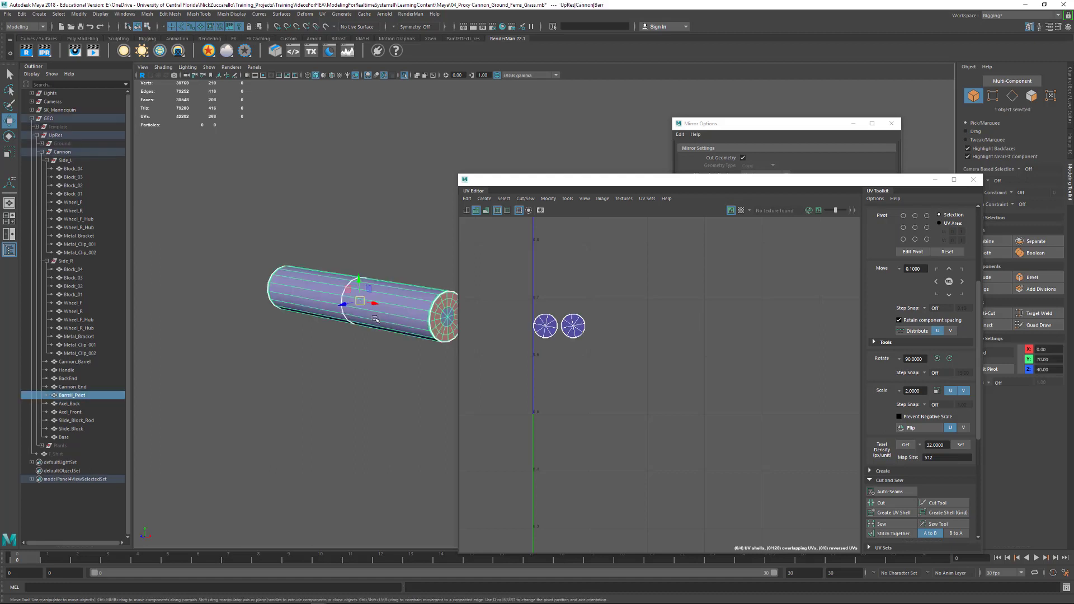
# - Compare the UV shading of the unsmoothed end cap and sides with the shells laid out in the UV Editor
pyautogui.keyDown('alt'); pyautogui.moveTo(378, 352); pyautogui.dragTo(649, 449, button='right'); pyautogui.keyUp('alt')
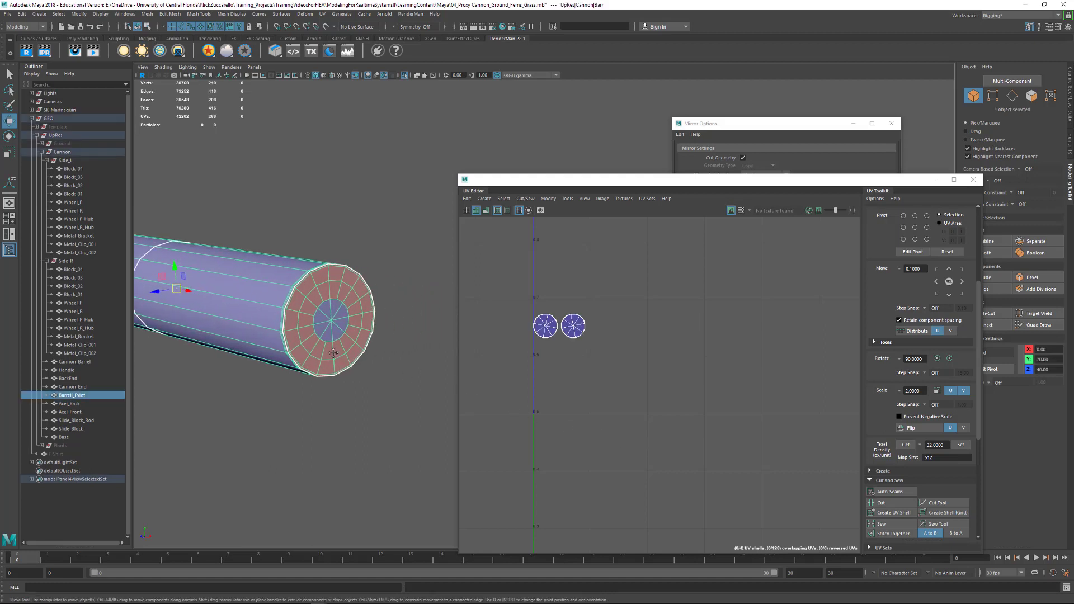
pyautogui.keyDown('alt'); pyautogui.moveTo(333, 353); pyautogui.dragTo(403, 373, button='middle'); pyautogui.keyUp('alt')
pyautogui.keyDown('alt'); pyautogui.moveTo(404, 374); pyautogui.dragTo(510, 423, button='right'); pyautogui.keyUp('alt')
pyautogui.keyDown('alt'); pyautogui.moveTo(361, 376); pyautogui.dragTo(407, 379, button='middle'); pyautogui.keyUp('alt')
pyautogui.keyDown('alt'); pyautogui.moveTo(407, 379); pyautogui.dragTo(423, 386); pyautogui.keyUp('alt')
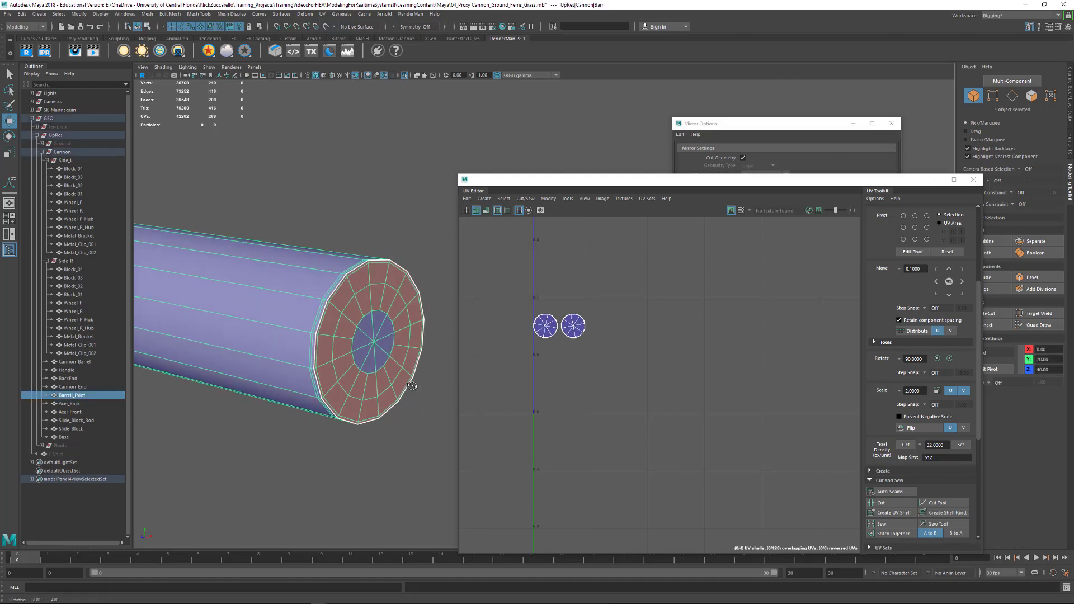
pyautogui.keyDown('alt'); pyautogui.moveTo(565, 380); pyautogui.dragTo(617, 385, button='middle'); pyautogui.keyUp('alt')
pyautogui.keyDown('alt'); pyautogui.moveTo(617, 384); pyautogui.dragTo(531, 373, button='right'); pyautogui.keyUp('alt')
pyautogui.keyDown('alt'); pyautogui.moveTo(638, 375); pyautogui.dragTo(558, 387, button='middle'); pyautogui.keyUp('alt')
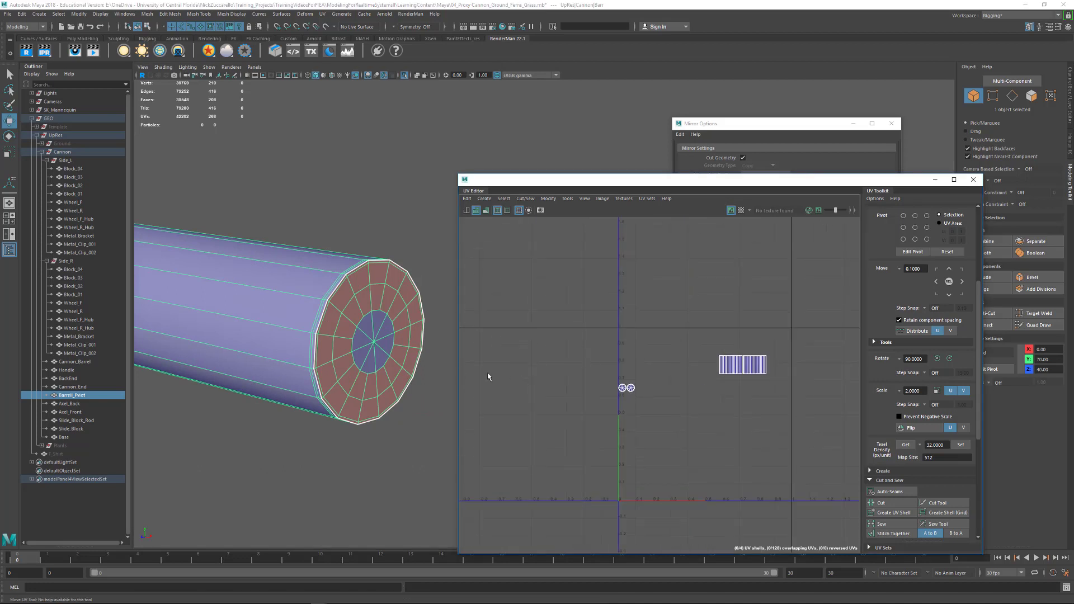
pyautogui.keyDown('alt'); pyautogui.moveTo(702, 419); pyautogui.dragTo(769, 439, button='right'); pyautogui.keyUp('alt')
pyautogui.keyDown('alt'); pyautogui.moveTo(641, 425); pyautogui.dragTo(582, 415, button='middle'); pyautogui.keyUp('alt')
pyautogui.keyDown('alt'); pyautogui.moveTo(655, 433); pyautogui.dragTo(766, 467, button='right'); pyautogui.keyUp('alt')
pyautogui.keyDown('alt'); pyautogui.moveTo(607, 450); pyautogui.dragTo(748, 467, button='middle'); pyautogui.keyUp('alt')
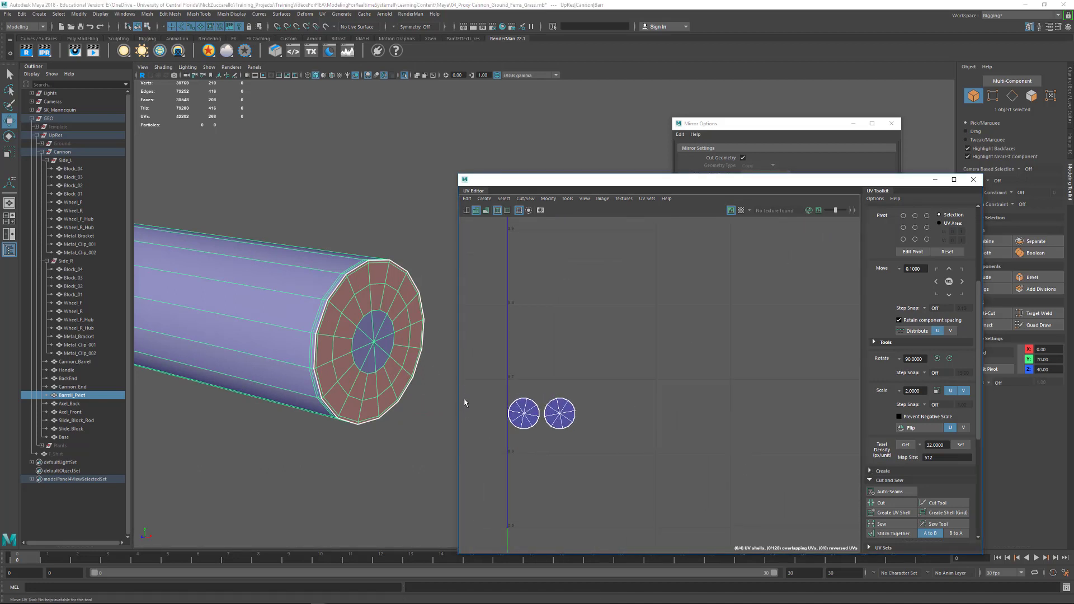
pyautogui.keyDown('alt'); pyautogui.moveTo(412, 340); pyautogui.dragTo(447, 302); pyautogui.keyUp('alt')
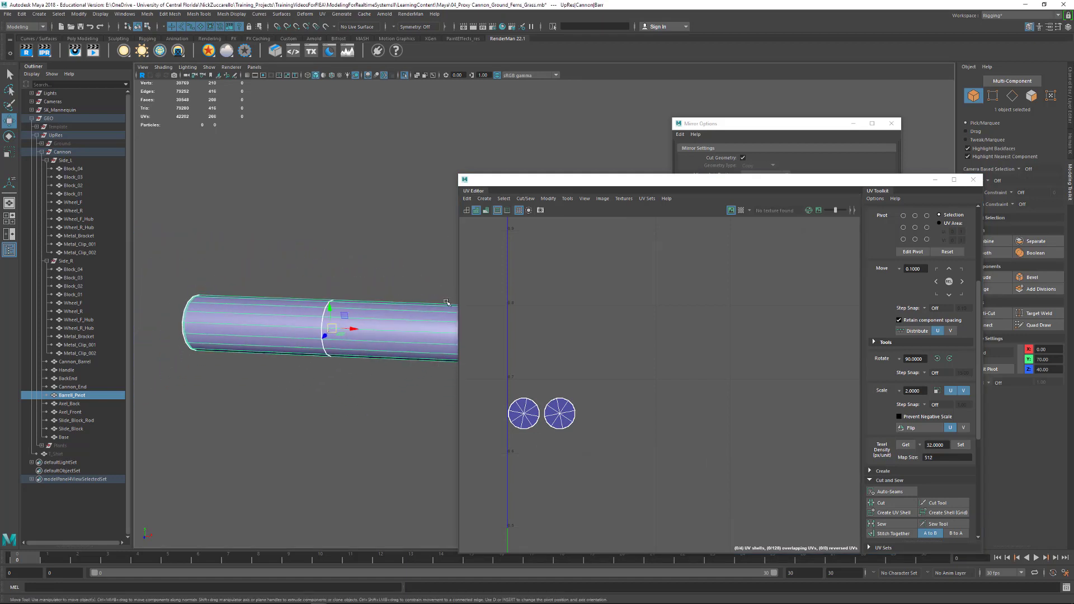
# - Apply a planar UV mapping to the barrel pivot, projected from the Y axis and fitted to the bounding box
pyautogui.click(322, 14)
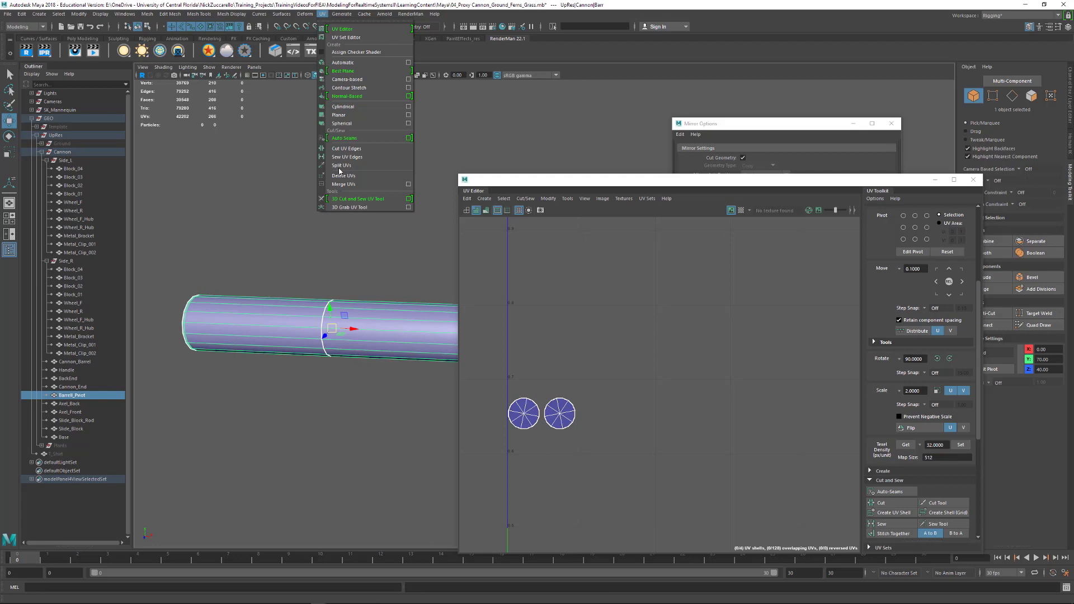
pyautogui.click(408, 115)
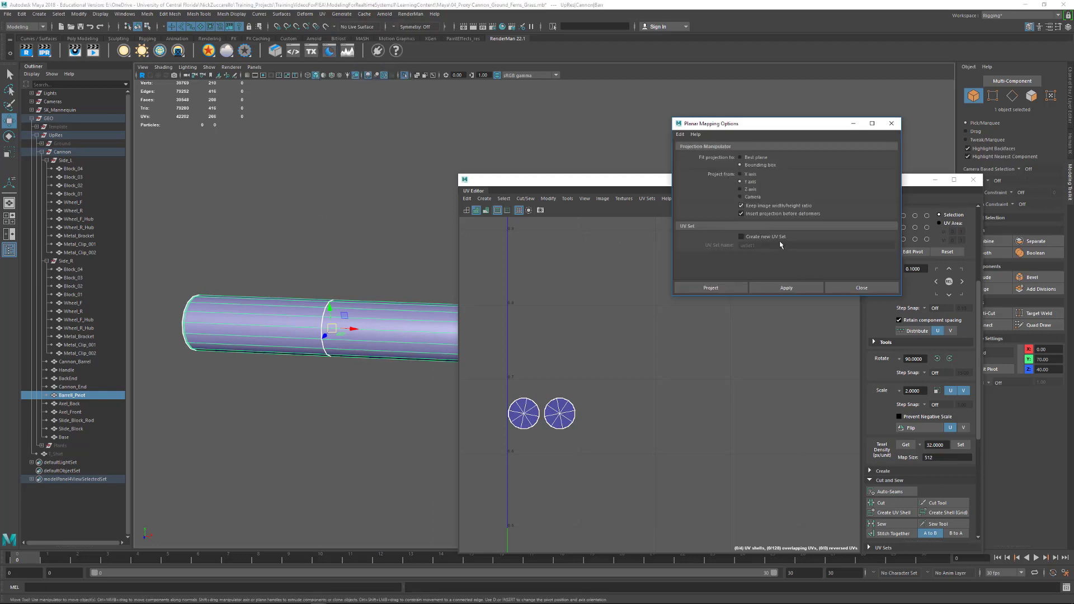
pyautogui.click(786, 287)
pyautogui.keyDown('alt'); pyautogui.moveTo(358, 334); pyautogui.dragTo(323, 321, button='right'); pyautogui.keyUp('alt')
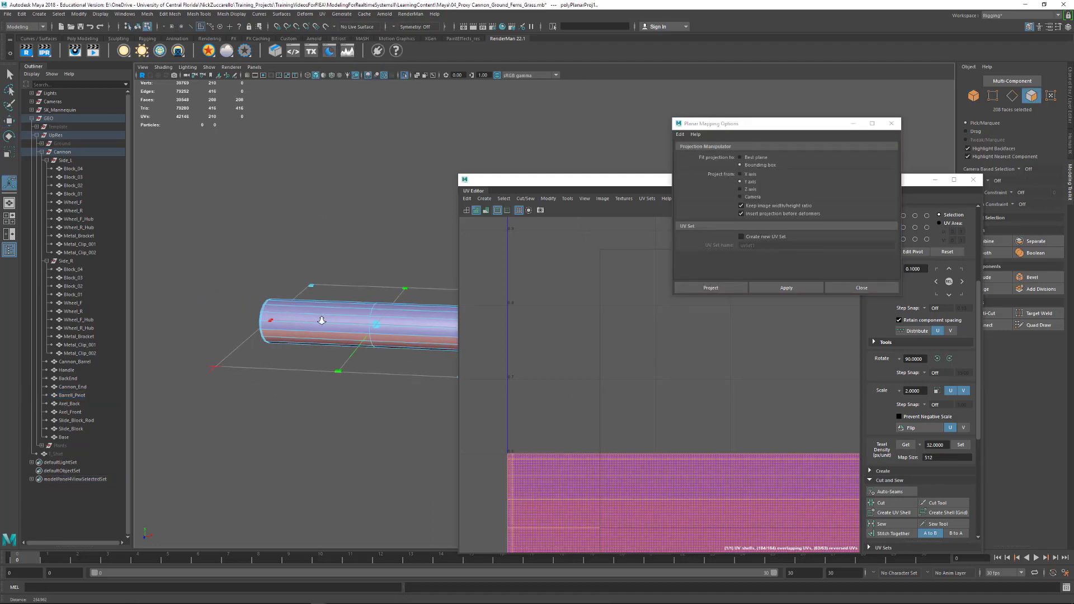
# - Cut the barrel pivot's UVs along the edge loops bordering both of its end caps
pyautogui.keyDown('alt'); pyautogui.moveTo(323, 321); pyautogui.dragTo(218, 318, button='middle'); pyautogui.keyUp('alt')
pyautogui.keyDown('alt'); pyautogui.moveTo(218, 318); pyautogui.dragTo(243, 336); pyautogui.keyUp('alt')
pyautogui.click(412, 375)
pyautogui.keyDown('alt'); pyautogui.moveTo(421, 348); pyautogui.dragTo(508, 374, button='right'); pyautogui.keyUp('alt')
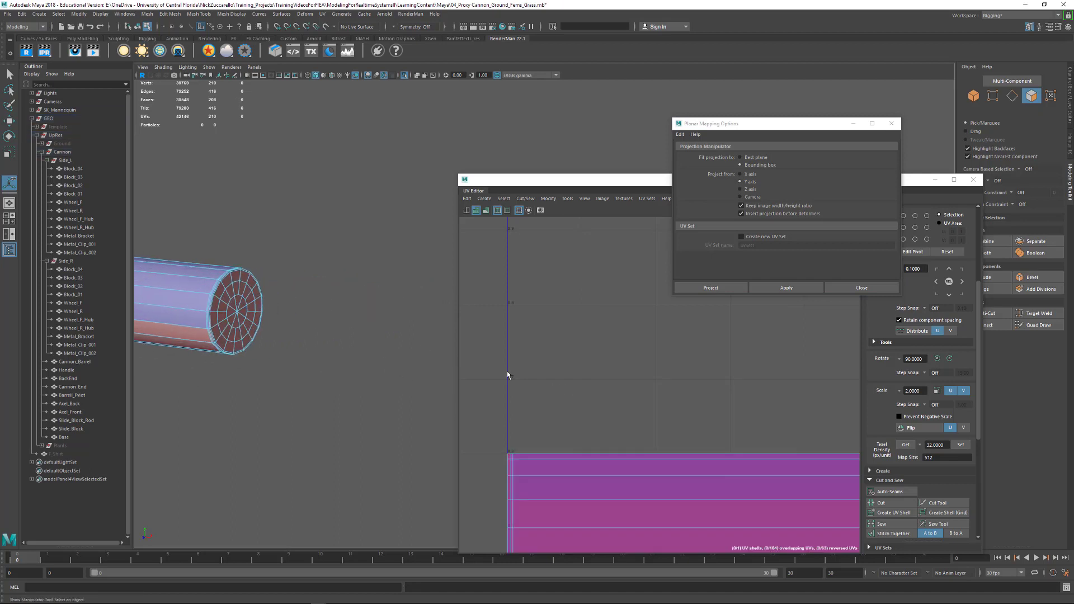
pyautogui.keyDown('alt'); pyautogui.moveTo(202, 327); pyautogui.dragTo(353, 338, button='middle'); pyautogui.keyUp('alt')
pyautogui.keyDown('alt'); pyautogui.moveTo(353, 337); pyautogui.dragTo(391, 366, button='right'); pyautogui.keyUp('alt')
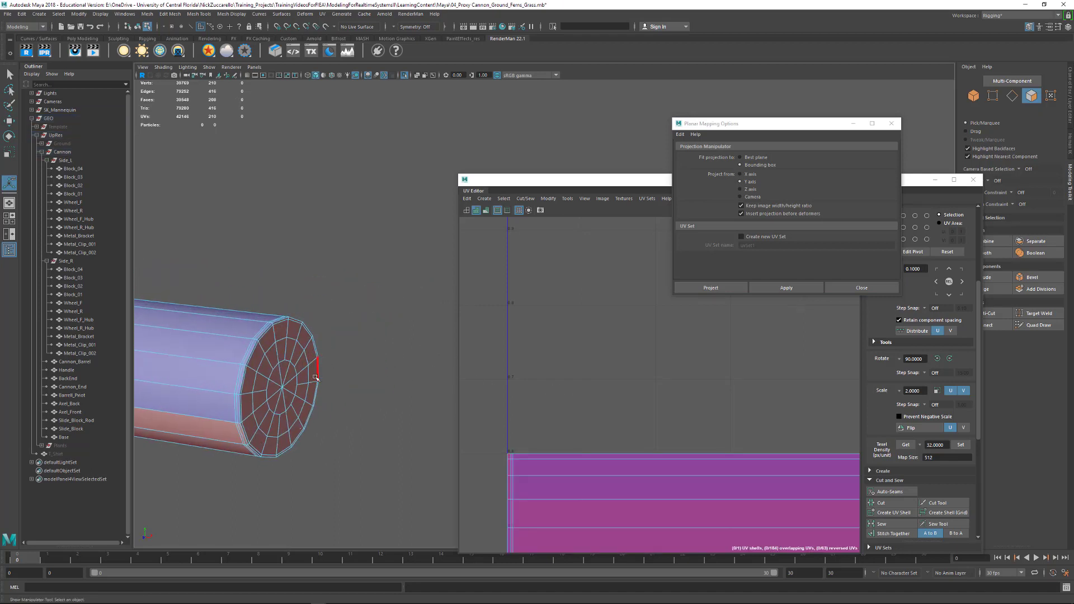
pyautogui.press('q')
pyautogui.press('F10')
pyautogui.doubleClick(251, 354)
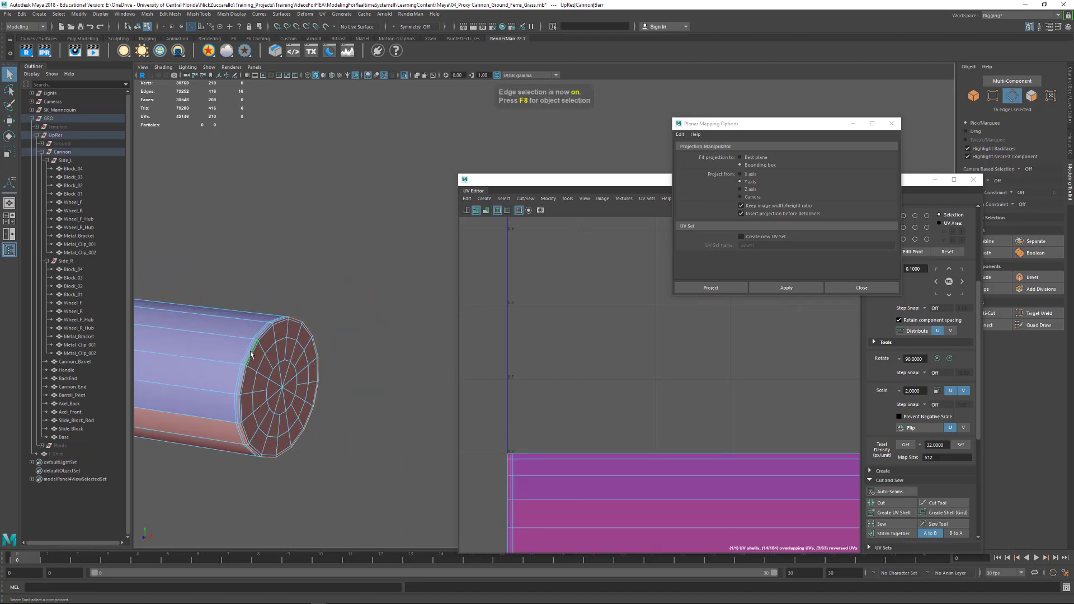
pyautogui.keyDown('alt'); pyautogui.moveTo(279, 382); pyautogui.dragTo(394, 190); pyautogui.keyUp('alt')
pyautogui.scroll(5, 397, 352)
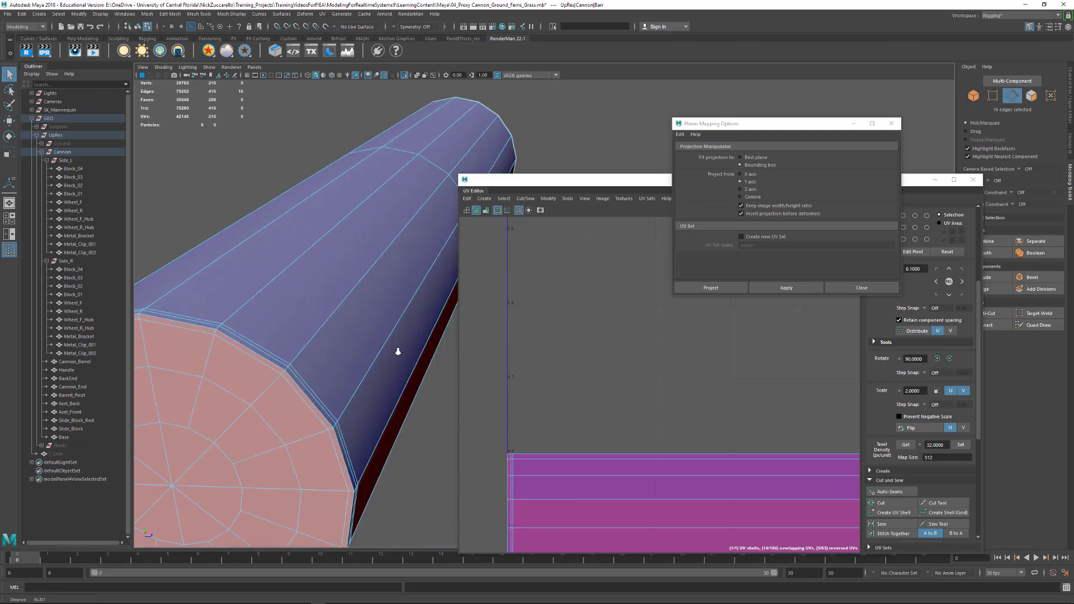
pyautogui.keyDown('alt'); pyautogui.moveTo(216, 358); pyautogui.dragTo(259, 360, button='middle'); pyautogui.keyUp('alt')
pyautogui.keyDown('shift'); pyautogui.doubleClick(249, 348); pyautogui.keyUp('shift')
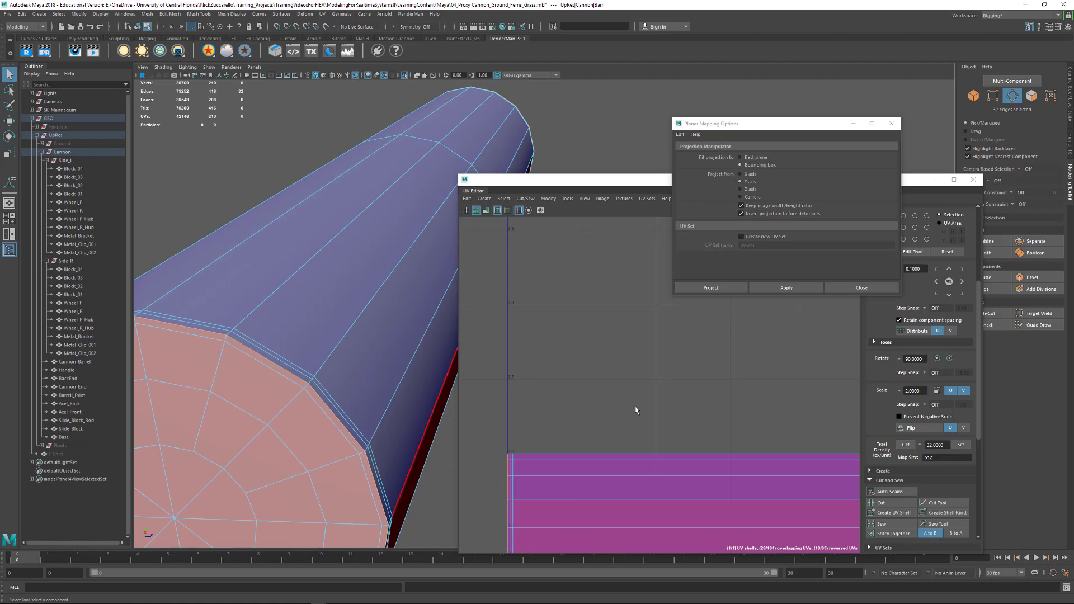
pyautogui.keyDown('alt'); pyautogui.moveTo(826, 429); pyautogui.dragTo(739, 421, button='right'); pyautogui.keyUp('alt')
pyautogui.scroll(-5, 888, 495)
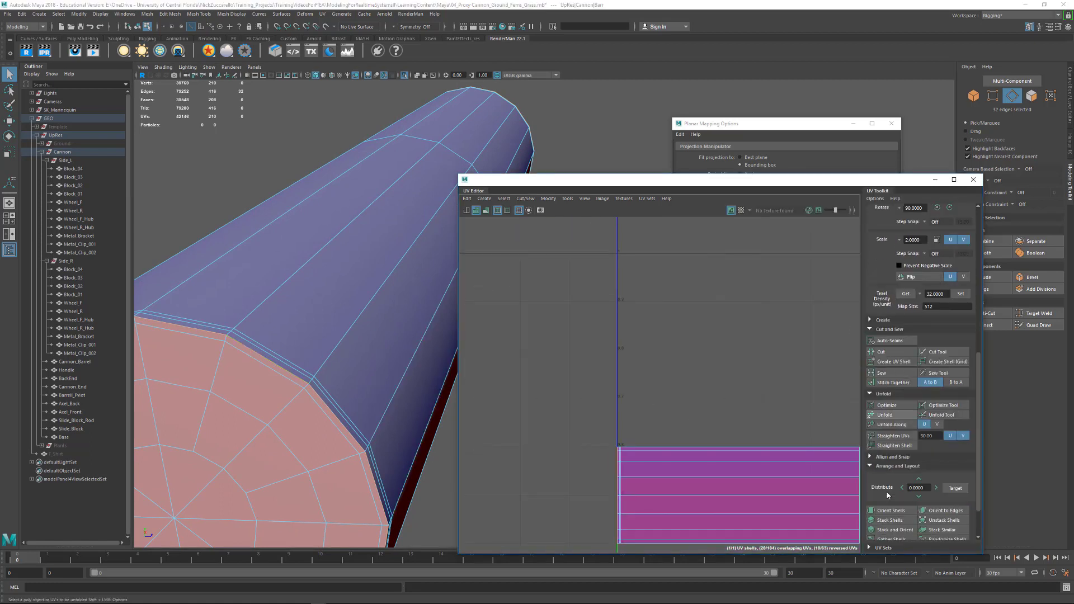
pyautogui.click(881, 352)
pyautogui.press('f')
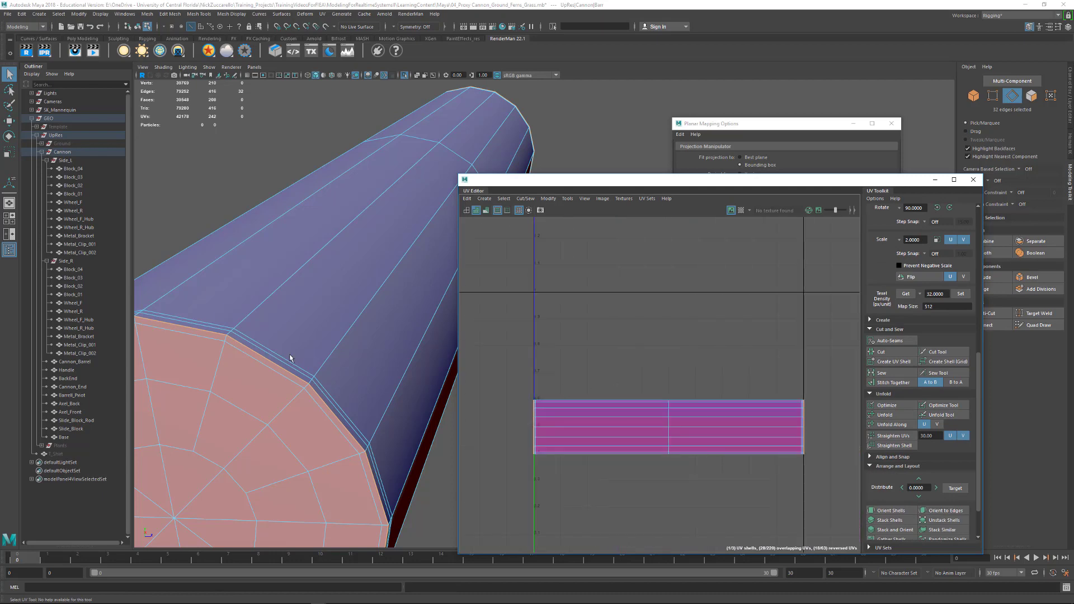
# - Cut the barrel pivot's UVs along one lengthwise edge loop running down its side and into the end caps
pyautogui.press('f')
pyautogui.keyDown('alt'); pyautogui.moveTo(261, 348); pyautogui.dragTo(278, 278); pyautogui.keyUp('alt')
pyautogui.keyDown('alt'); pyautogui.moveTo(277, 275); pyautogui.dragTo(330, 312, button='right'); pyautogui.keyUp('alt')
pyautogui.keyDown('alt'); pyautogui.moveTo(212, 263); pyautogui.dragTo(300, 328, button='middle'); pyautogui.keyUp('alt')
pyautogui.keyDown('alt'); pyautogui.moveTo(300, 327); pyautogui.dragTo(318, 337, button='right'); pyautogui.keyUp('alt')
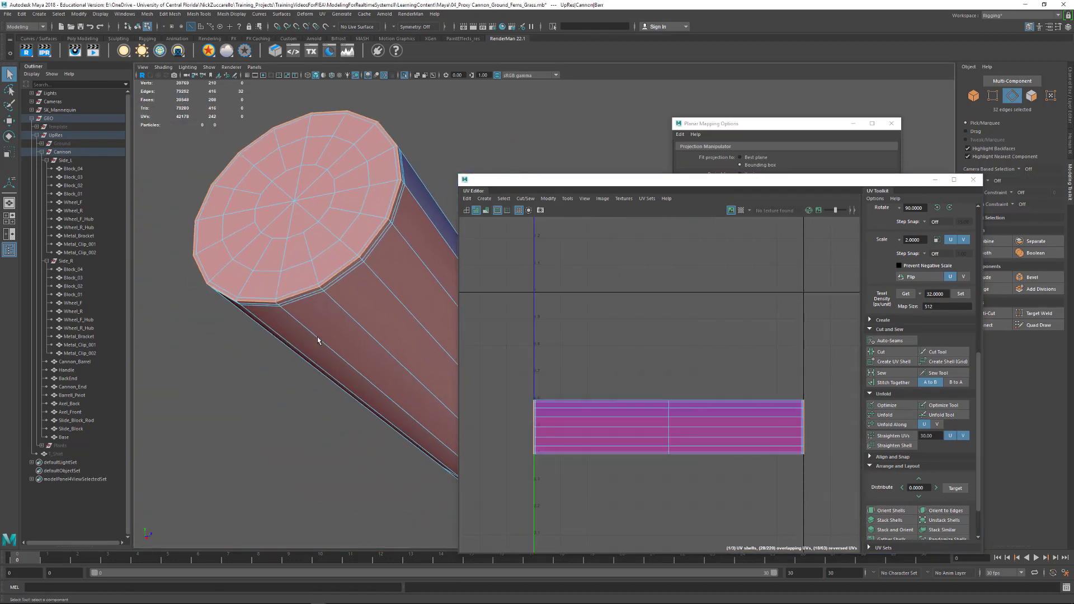
pyautogui.doubleClick(317, 337)
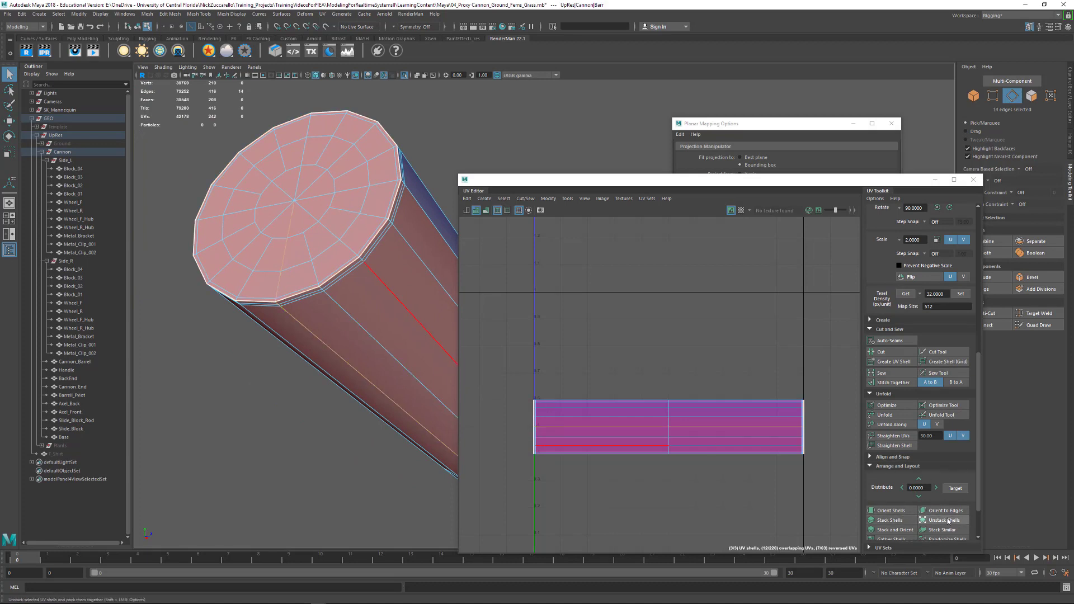
pyautogui.click(881, 352)
# - Unfold all of the barrel pivot's UVs and lay out the shells within the UV tile
pyautogui.moveTo(781, 433); pyautogui.dragTo(815, 435, button='right')
pyautogui.moveTo(525, 371); pyautogui.dragTo(839, 523)
pyautogui.scroll(-2, 899, 512)
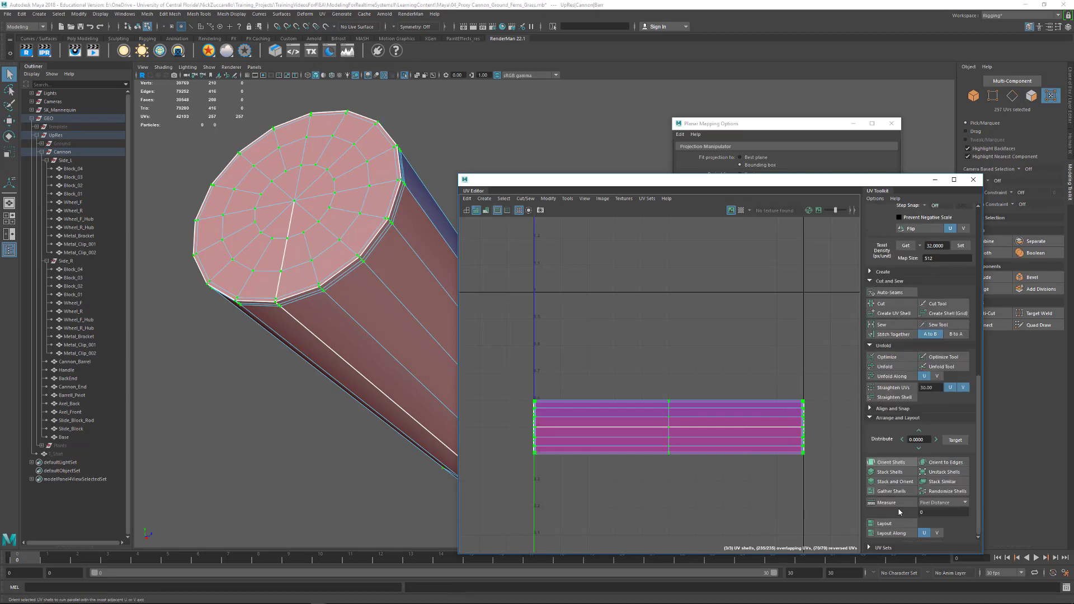
pyautogui.click(886, 368)
pyautogui.keyDown('alt'); pyautogui.moveTo(783, 431); pyautogui.dragTo(640, 383, button='right'); pyautogui.keyUp('alt')
pyautogui.keyDown('alt'); pyautogui.moveTo(640, 384); pyautogui.dragTo(601, 333, button='middle'); pyautogui.keyUp('alt')
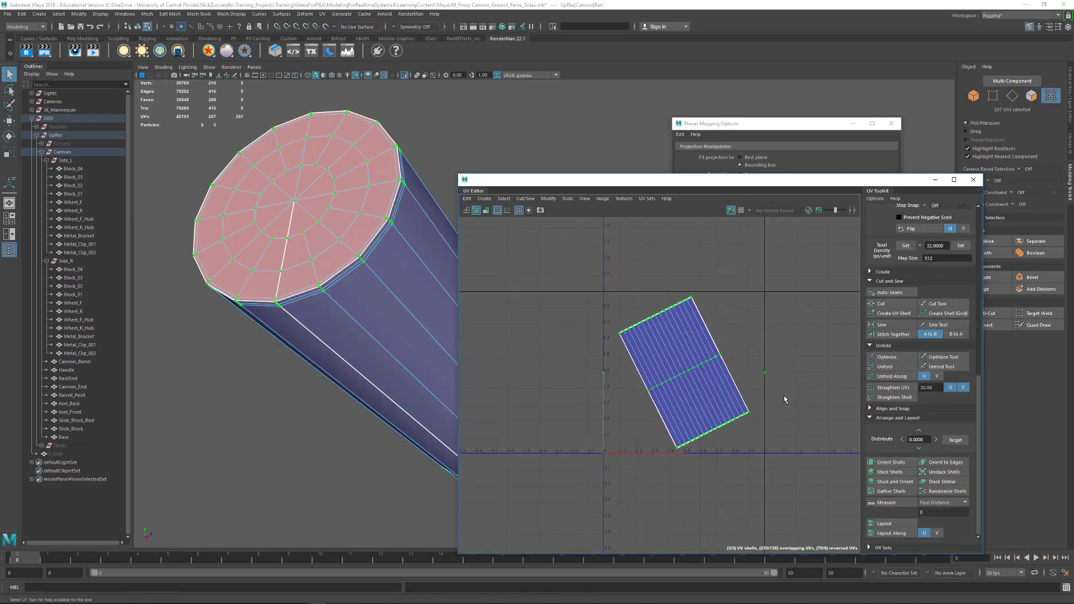
pyautogui.click(898, 527)
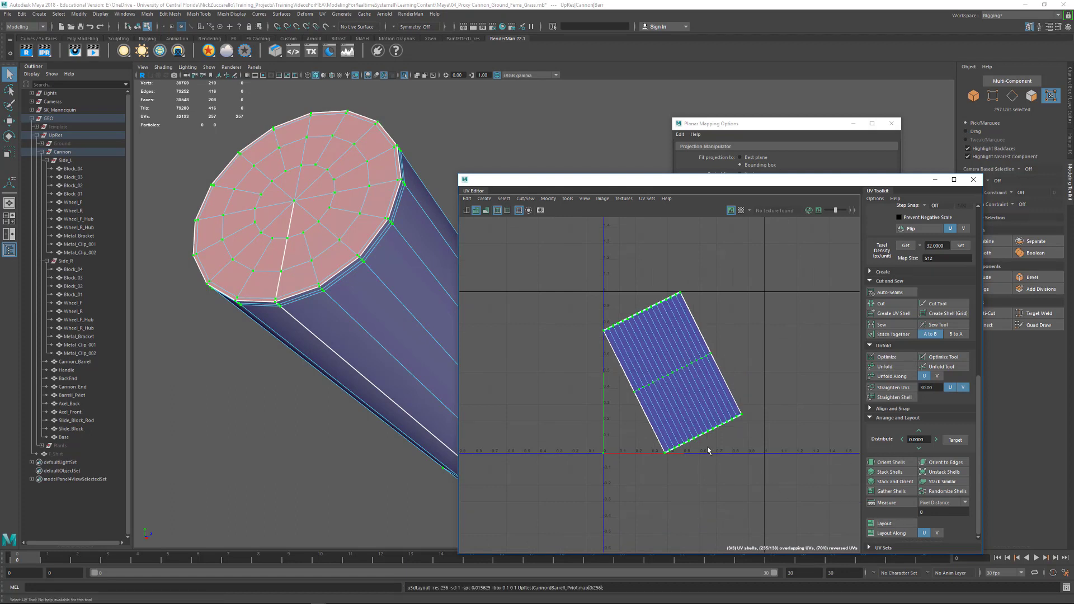
pyautogui.keyDown('alt'); pyautogui.moveTo(804, 446); pyautogui.dragTo(617, 391, button='right'); pyautogui.keyUp('alt')
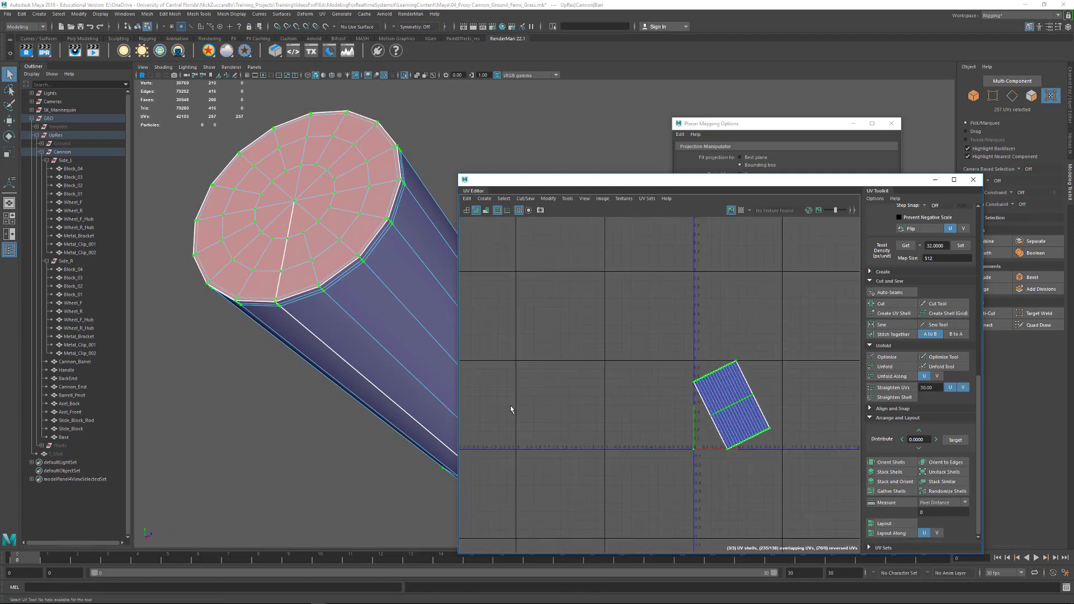
pyautogui.moveTo(611, 301); pyautogui.dragTo(830, 475)
pyautogui.keyDown('alt'); pyautogui.moveTo(692, 421); pyautogui.dragTo(678, 434, button='middle'); pyautogui.keyUp('alt')
# - Move the UV Editor clear of the barrel pivot, check the shading along its sides and clear the UV selection
pyautogui.keyDown('alt'); pyautogui.moveTo(359, 296); pyautogui.dragTo(394, 331); pyautogui.keyUp('alt')
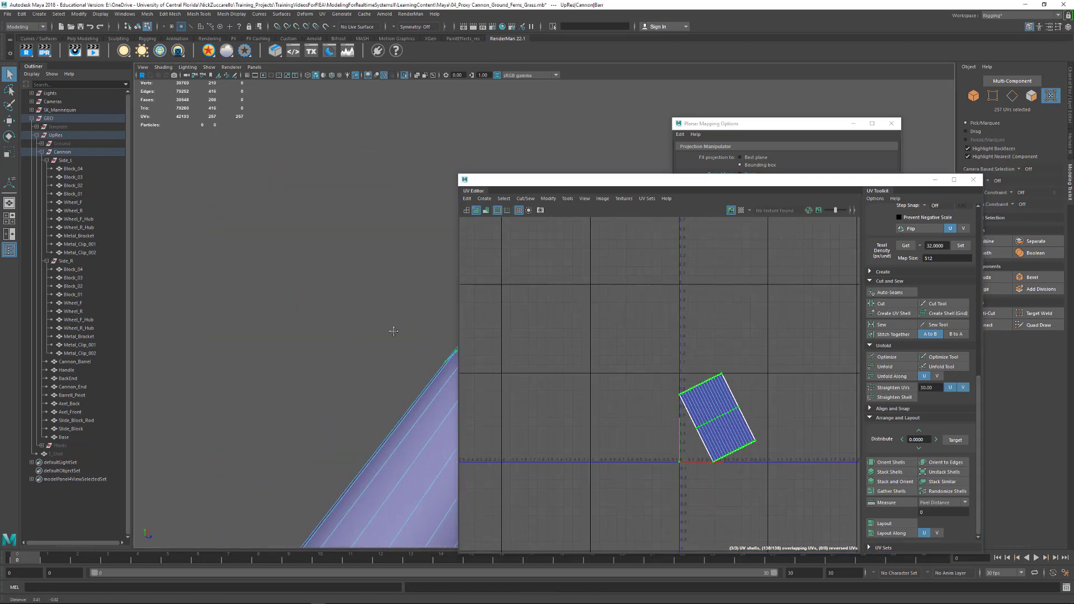
pyautogui.keyDown('alt'); pyautogui.moveTo(393, 331); pyautogui.dragTo(336, 224, button='middle'); pyautogui.keyUp('alt')
pyautogui.moveTo(589, 181); pyautogui.dragTo(745, 298)
pyautogui.keyDown('alt'); pyautogui.moveTo(592, 245); pyautogui.dragTo(651, 251); pyautogui.keyUp('alt')
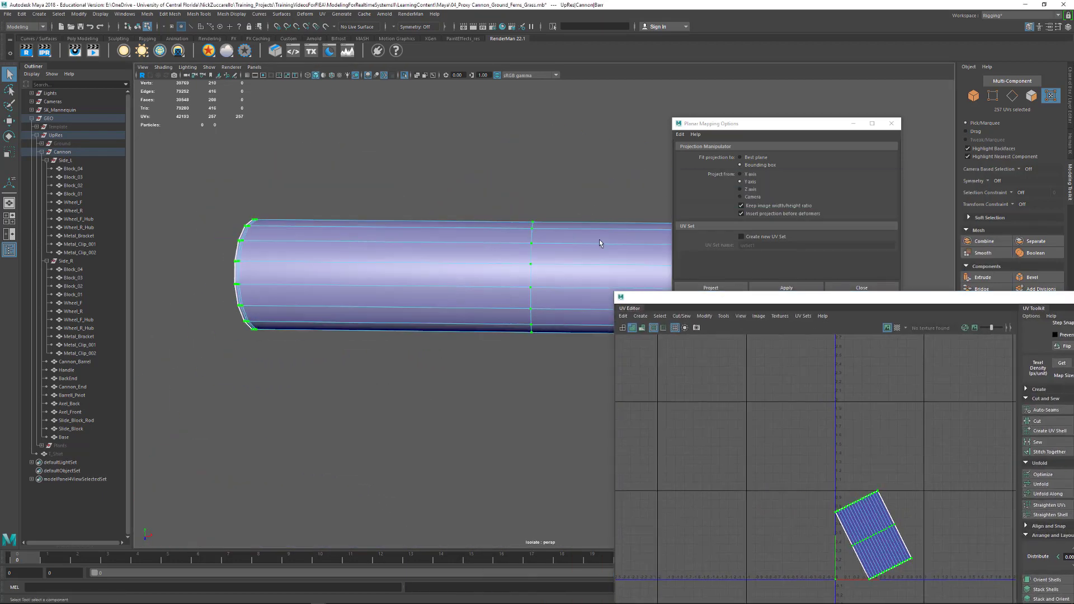
pyautogui.keyDown('alt'); pyautogui.moveTo(652, 252); pyautogui.dragTo(559, 311, button='middle'); pyautogui.keyUp('alt')
pyautogui.moveTo(558, 311)
pyautogui.keyDown('alt'); pyautogui.mouseDown()
pyautogui.moveTo(582, 302)
pyautogui.moveTo(557, 327)
pyautogui.mouseUp(); pyautogui.keyUp('alt')
pyautogui.click(554, 335)
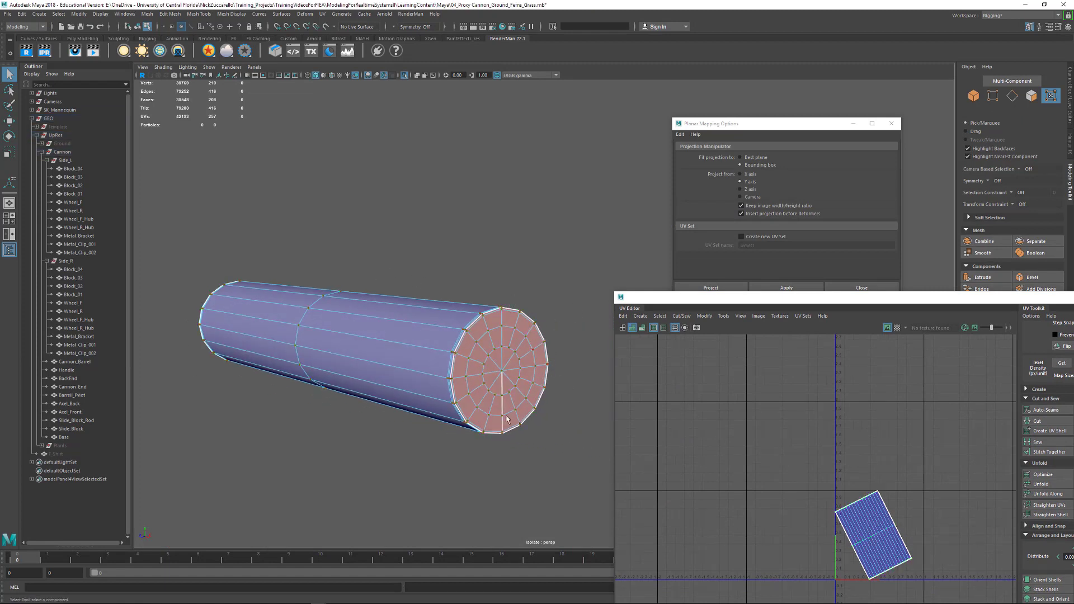
# - Select one end cap's UVs by growing outward from its centre vertex, and move them into the empty space beside the unfolded side shell
pyautogui.press('F9')
pyautogui.click(503, 375)
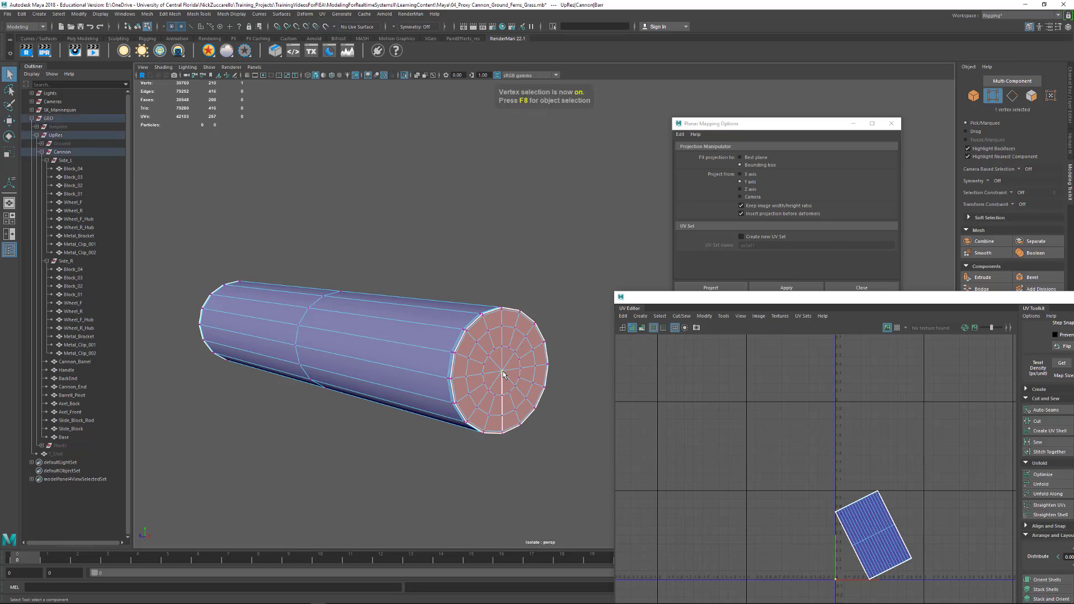
pyautogui.hotkey('ctrl', 'F11')
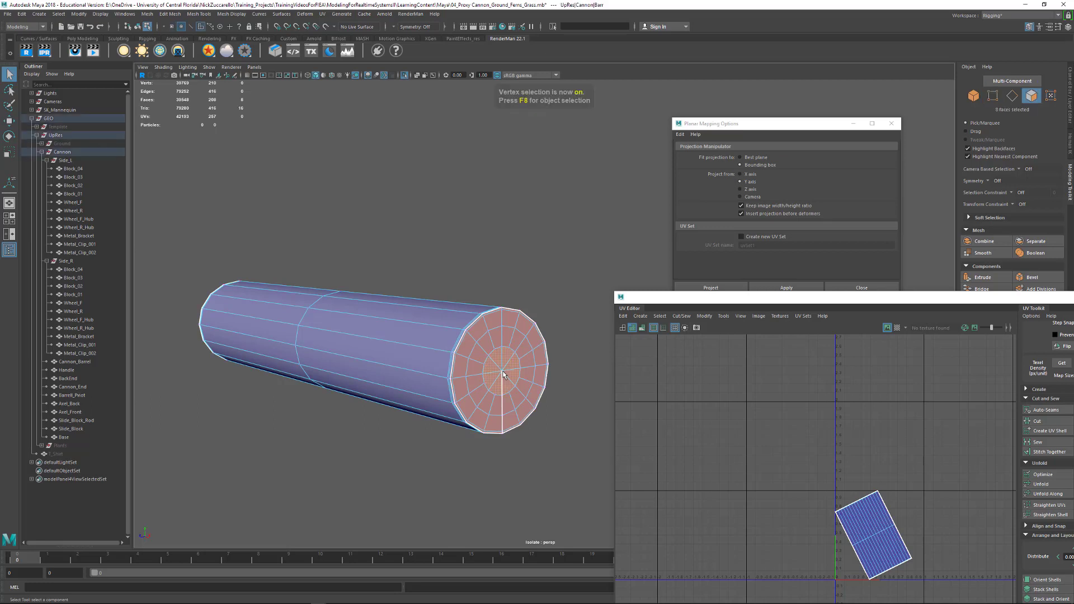
pyautogui.hotkey('shift', '.')
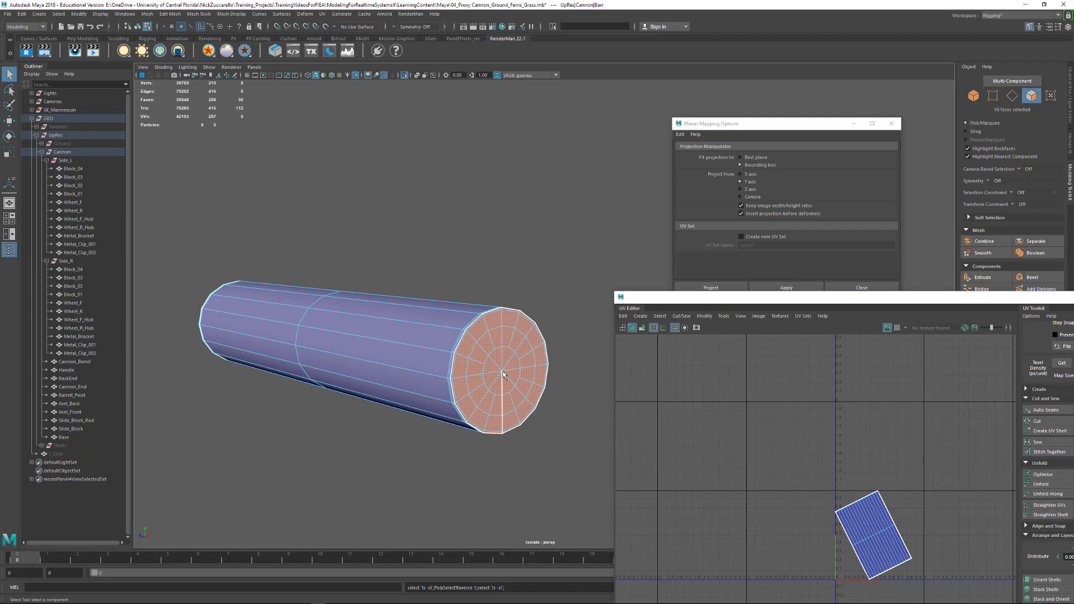
pyautogui.hotkey('ctrl', 'F12')
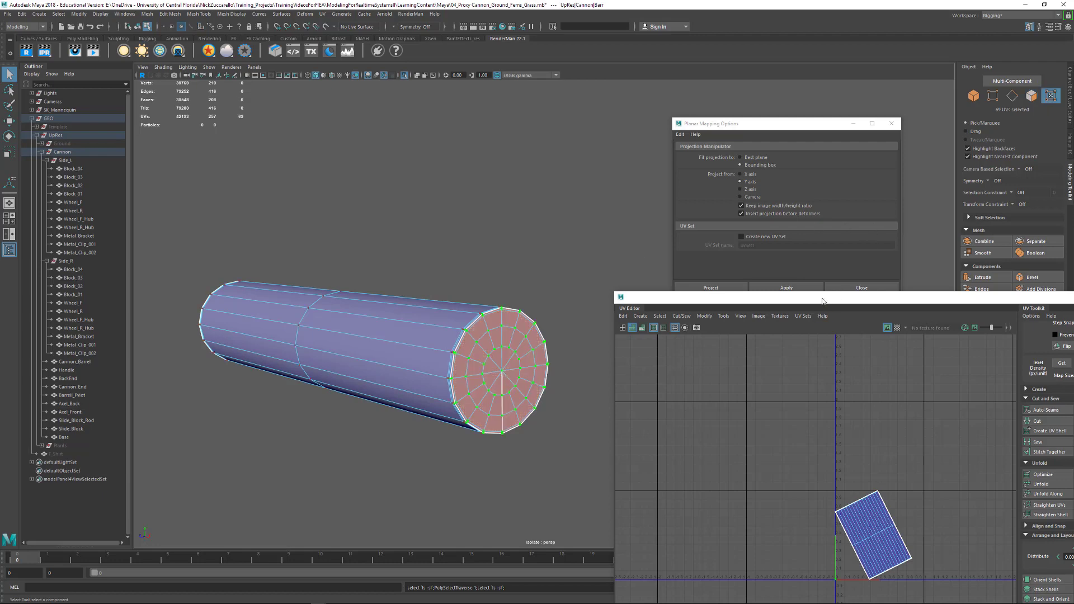
pyautogui.moveTo(823, 301); pyautogui.dragTo(725, 191)
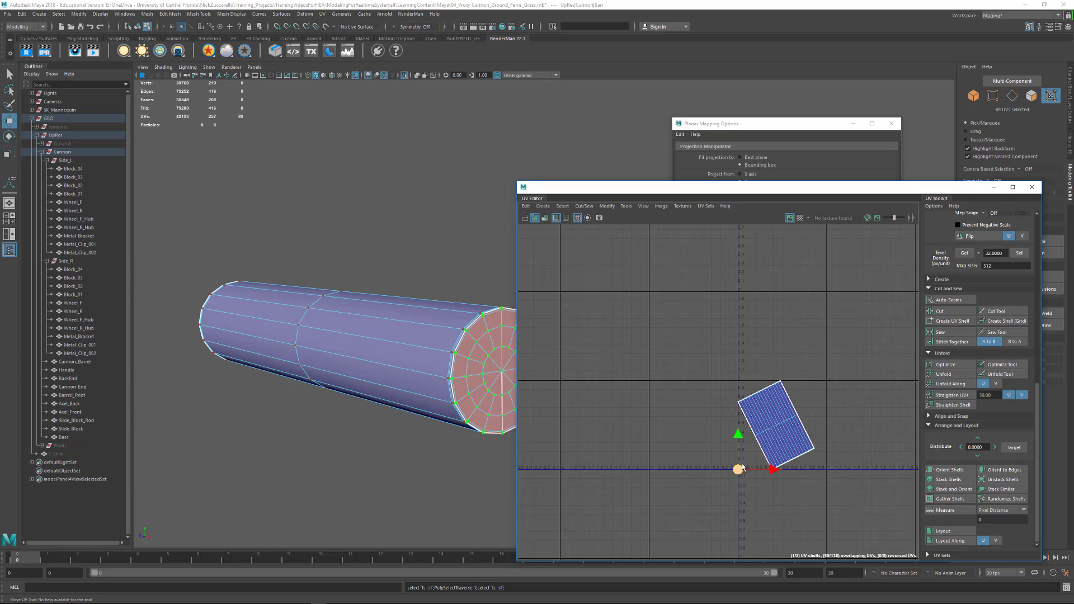
pyautogui.moveTo(742, 467); pyautogui.dragTo(689, 410)
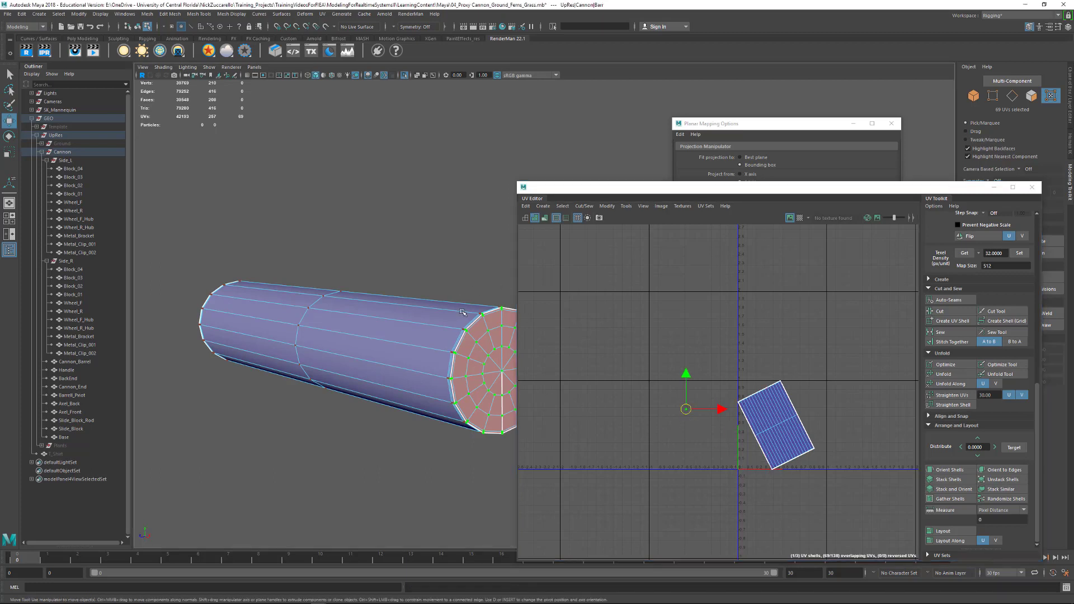
# - Inspect the UV shading of the barrel pivot's end caps and sides from several angles
pyautogui.keyDown('alt'); pyautogui.moveTo(462, 313); pyautogui.dragTo(329, 290); pyautogui.keyUp('alt')
pyautogui.keyDown('alt'); pyautogui.moveTo(329, 290); pyautogui.dragTo(391, 308, button='right'); pyautogui.keyUp('alt')
pyautogui.keyDown('alt'); pyautogui.moveTo(533, 348); pyautogui.dragTo(532, 374, button='middle'); pyautogui.keyUp('alt')
pyautogui.keyDown('alt'); pyautogui.moveTo(459, 341); pyautogui.dragTo(396, 327, button='middle'); pyautogui.keyUp('alt')
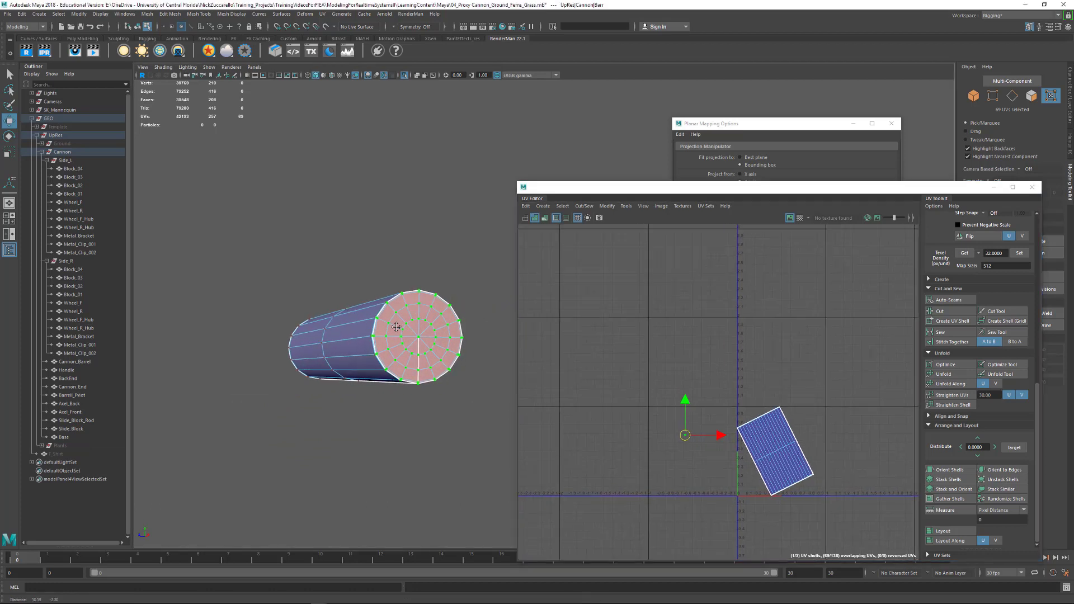
pyautogui.keyDown('alt'); pyautogui.moveTo(396, 328); pyautogui.dragTo(390, 344); pyautogui.keyUp('alt')
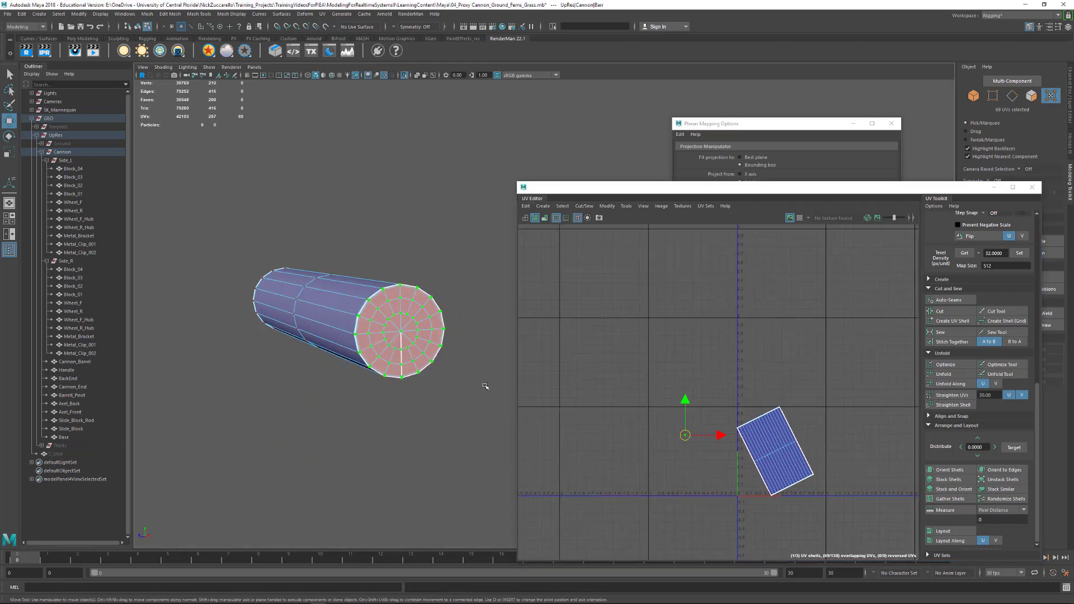
pyautogui.keyDown('alt'); pyautogui.moveTo(397, 384); pyautogui.dragTo(224, 319); pyautogui.keyUp('alt')
pyautogui.keyDown('alt'); pyautogui.moveTo(348, 347); pyautogui.dragTo(461, 403, button='right'); pyautogui.keyUp('alt')
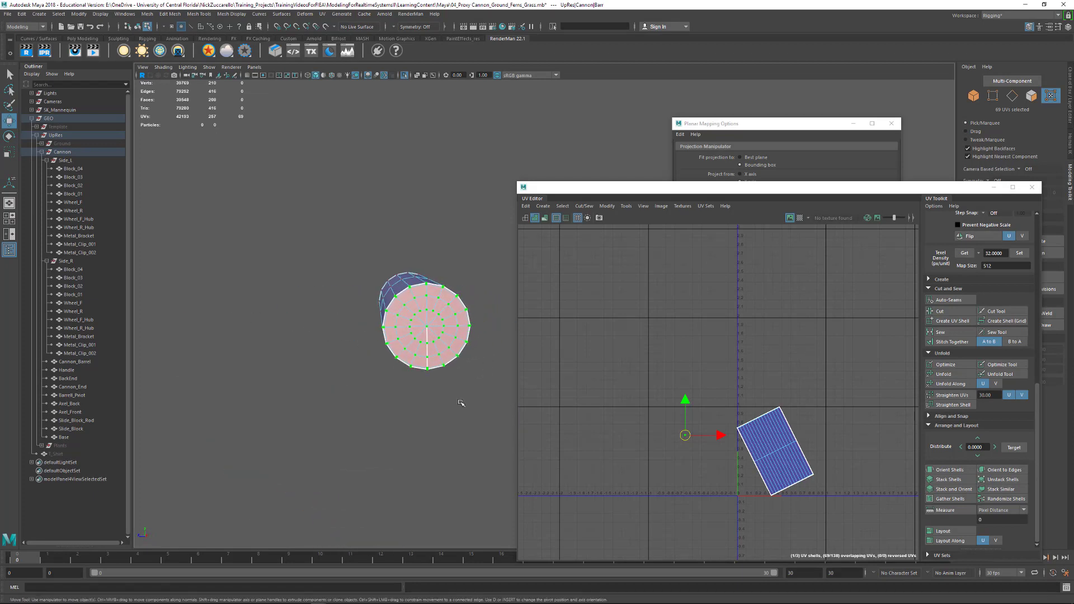
# - Show the barrel pivot as a smoothed wireframe and select the centre vertices of both end caps
pyautogui.press('F9')
pyautogui.moveTo(468, 384)
pyautogui.keyDown('alt'); pyautogui.mouseDown()
pyautogui.moveTo(452, 408)
pyautogui.moveTo(472, 393)
pyautogui.mouseUp(); pyautogui.keyUp('alt')
pyautogui.press('3')
pyautogui.press('4')
pyautogui.click(451, 405)
pyautogui.click(454, 402)
pyautogui.keyDown('alt'); pyautogui.moveTo(473, 394); pyautogui.dragTo(227, 297, button='right'); pyautogui.keyUp('alt')
pyautogui.keyDown('alt'); pyautogui.moveTo(228, 297); pyautogui.dragTo(392, 383); pyautogui.keyUp('alt')
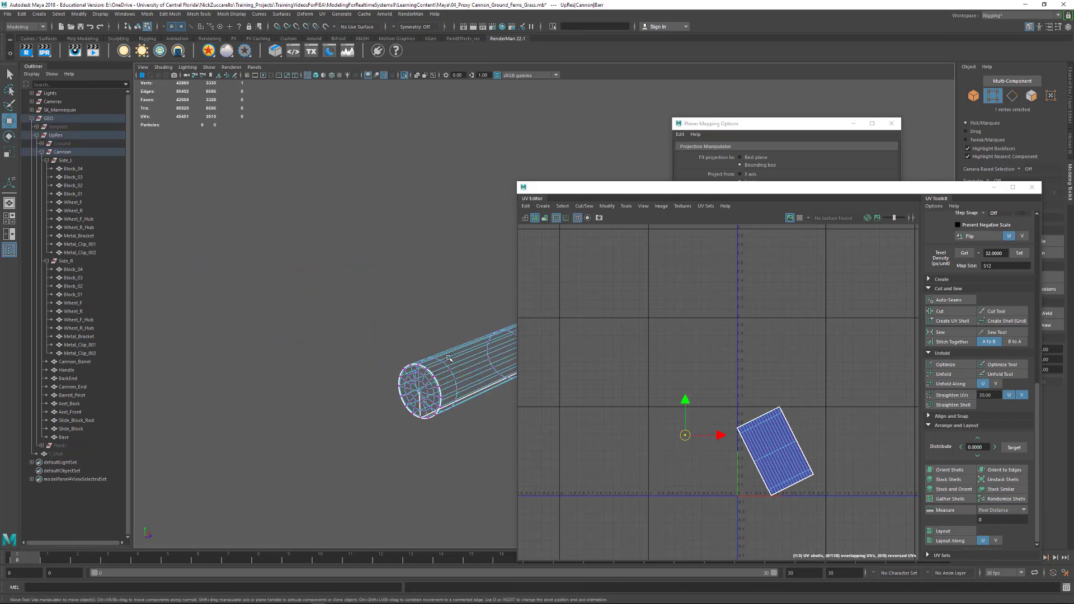
pyautogui.keyDown('alt'); pyautogui.moveTo(392, 383); pyautogui.dragTo(411, 337, button='middle'); pyautogui.keyUp('alt')
pyautogui.keyDown('alt'); pyautogui.moveTo(412, 338); pyautogui.dragTo(434, 342, button='right'); pyautogui.keyUp('alt')
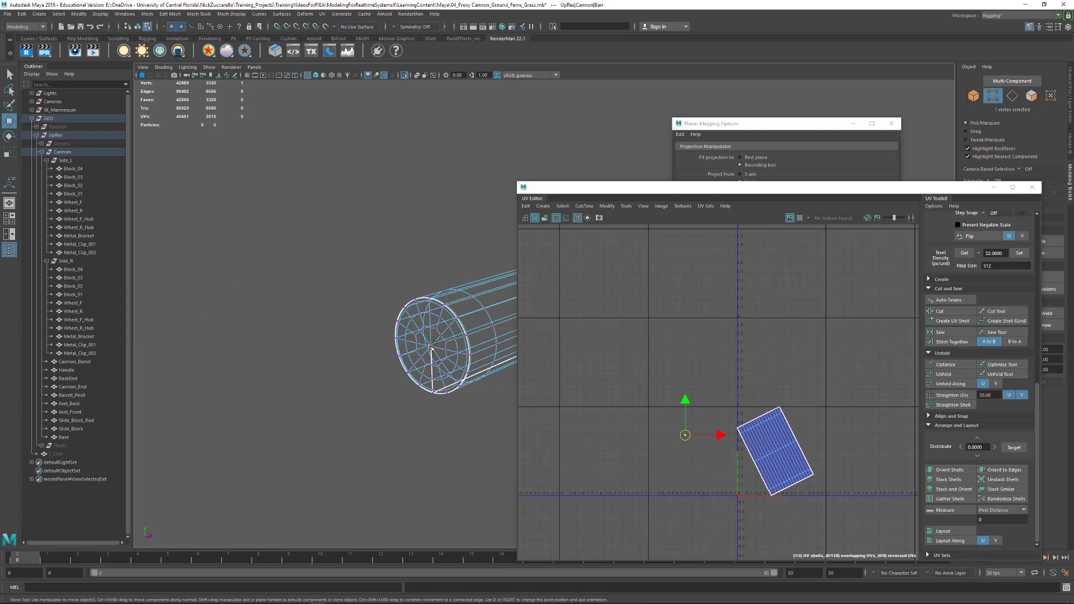
pyautogui.keyDown('shift'); pyautogui.click(431, 345); pyautogui.keyUp('shift')
pyautogui.keyDown('alt'); pyautogui.moveTo(431, 346); pyautogui.dragTo(367, 341); pyautogui.keyUp('alt')
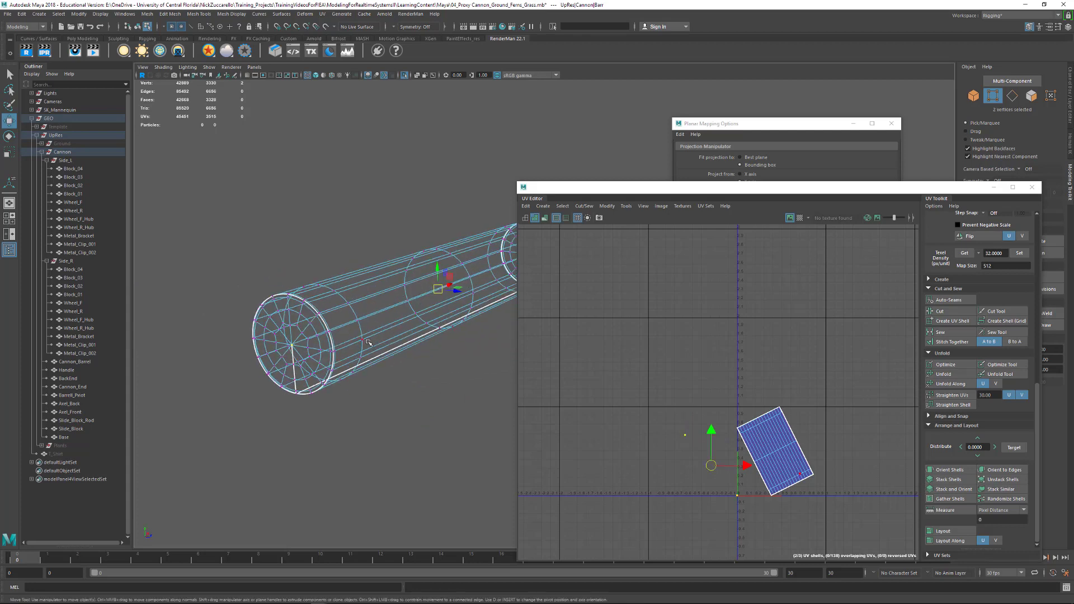
# - Convert the centre vertices to faces, restore the unsmoothed shaded display and grow the selection to cover both end caps
pyautogui.hotkey('ctrl', 'F11')
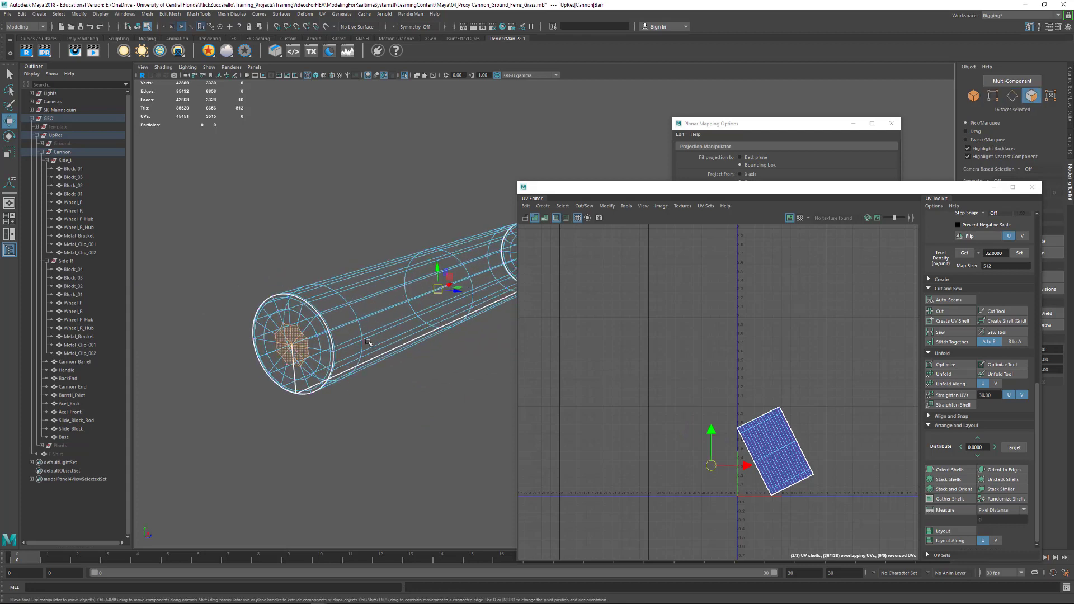
pyautogui.press('1')
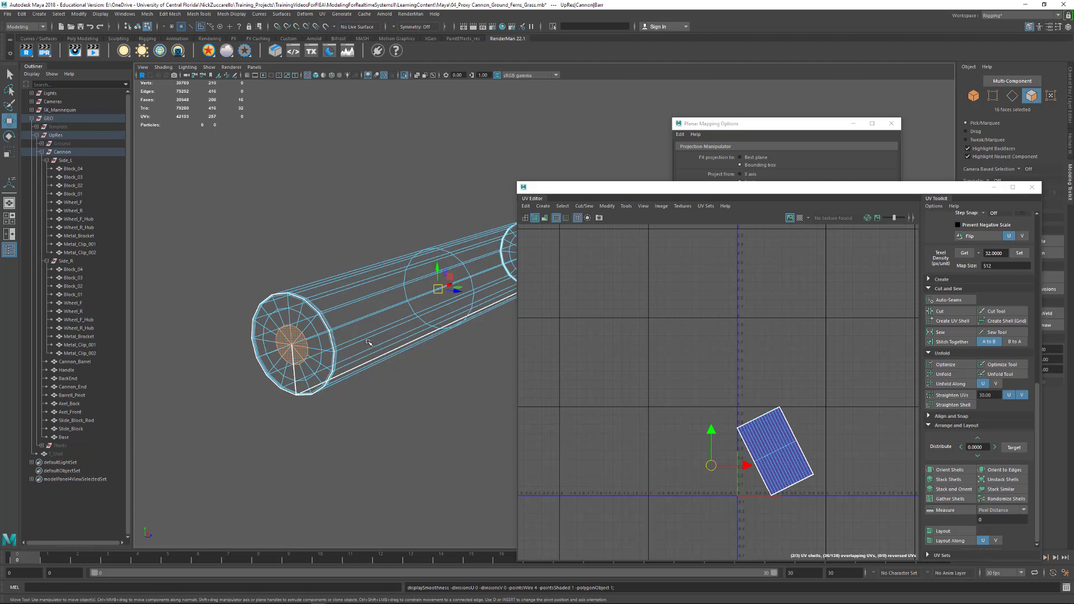
pyautogui.press('5')
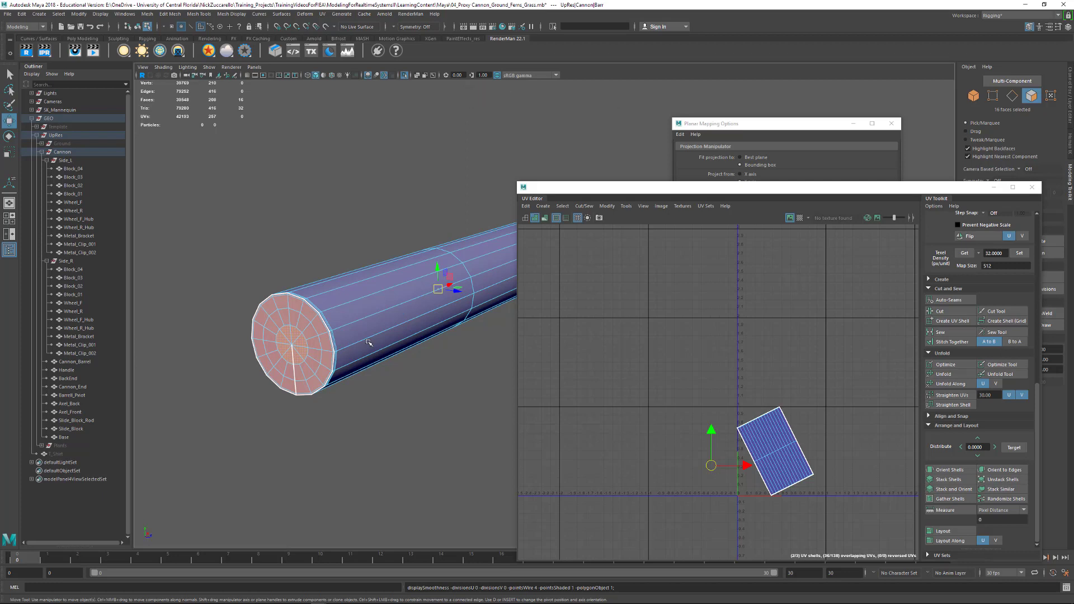
pyautogui.hotkey('shift', '.')
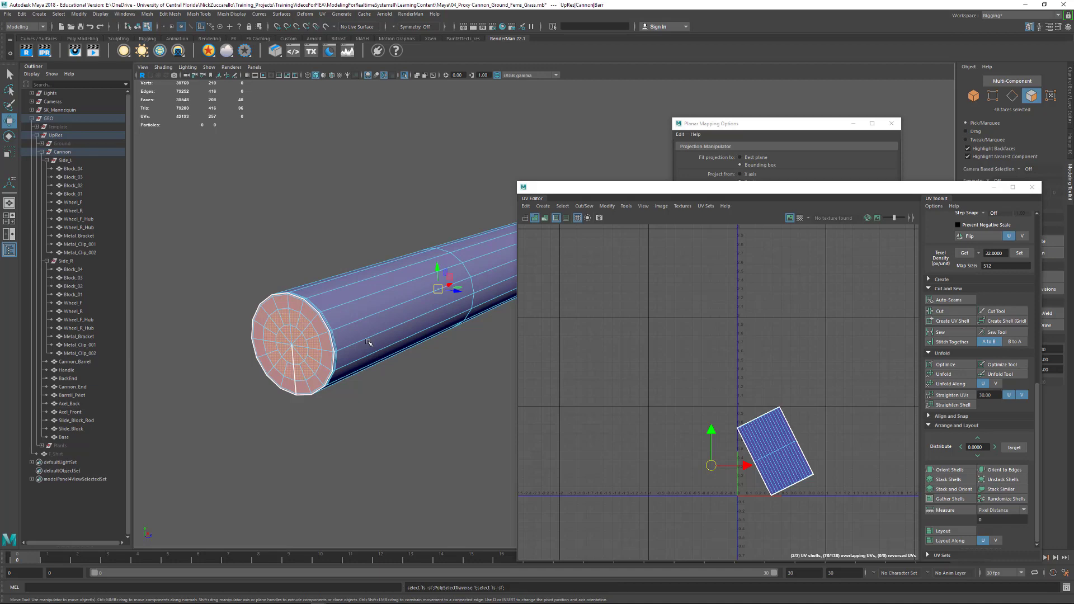
pyautogui.hotkey('shift', '.')
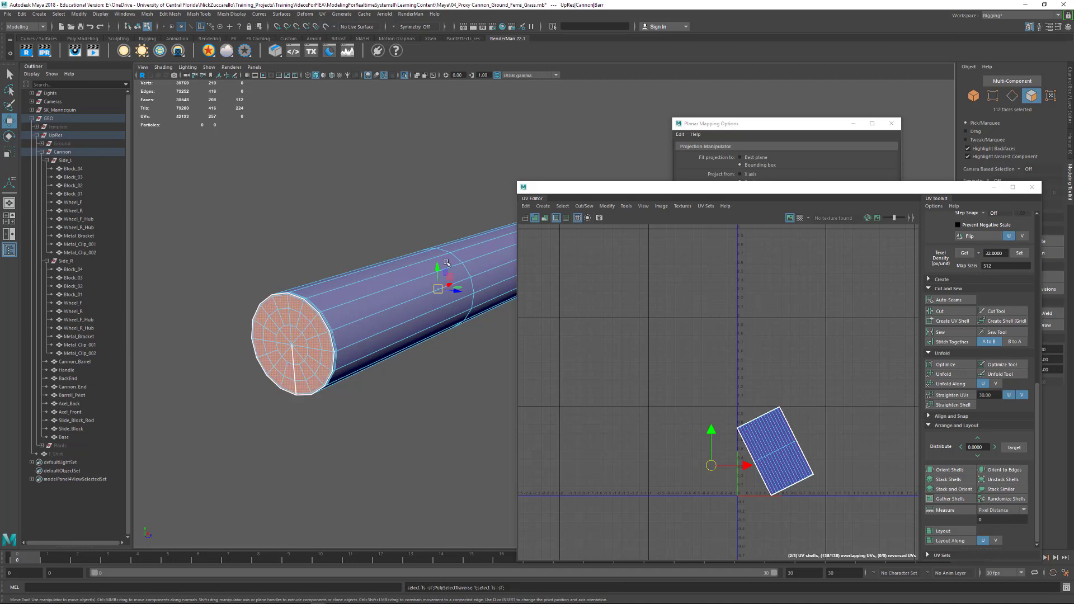
pyautogui.keyDown('alt'); pyautogui.moveTo(359, 268); pyautogui.dragTo(385, 270, button='right'); pyautogui.keyUp('alt')
pyautogui.keyDown('alt'); pyautogui.moveTo(386, 269); pyautogui.dragTo(232, 277); pyautogui.keyUp('alt')
pyautogui.keyDown('alt'); pyautogui.moveTo(232, 277); pyautogui.dragTo(259, 282, button='middle'); pyautogui.keyUp('alt')
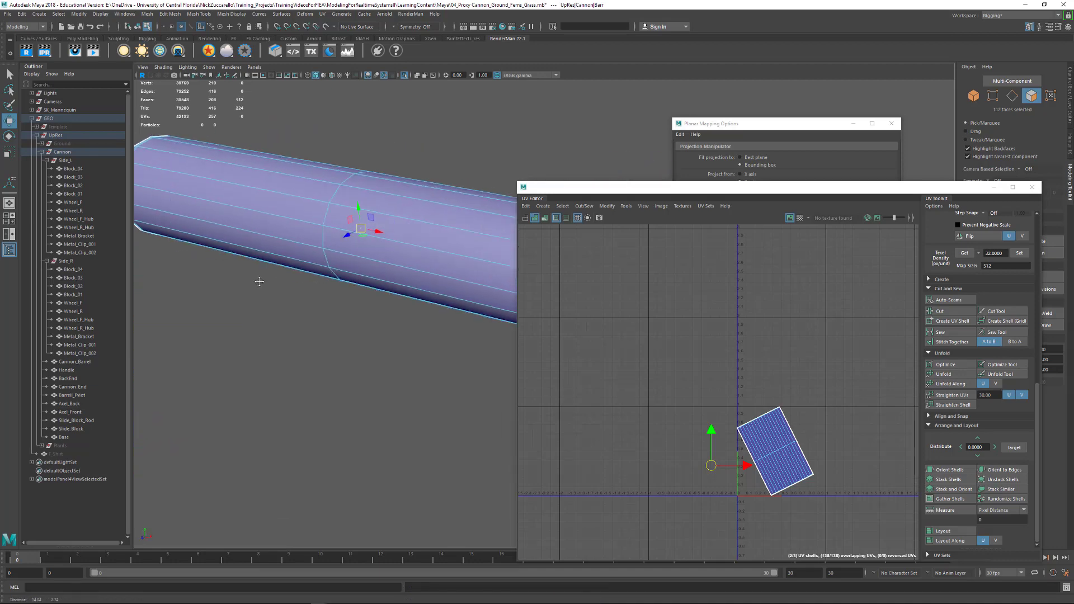
pyautogui.keyDown('alt'); pyautogui.moveTo(259, 282); pyautogui.dragTo(196, 279); pyautogui.keyUp('alt')
pyautogui.keyDown('alt'); pyautogui.moveTo(196, 279); pyautogui.dragTo(400, 286, button='middle'); pyautogui.keyUp('alt')
pyautogui.keyDown('alt'); pyautogui.moveTo(400, 285); pyautogui.dragTo(286, 330); pyautogui.keyUp('alt')
pyautogui.keyDown('alt'); pyautogui.moveTo(285, 330); pyautogui.dragTo(369, 323, button='middle'); pyautogui.keyUp('alt')
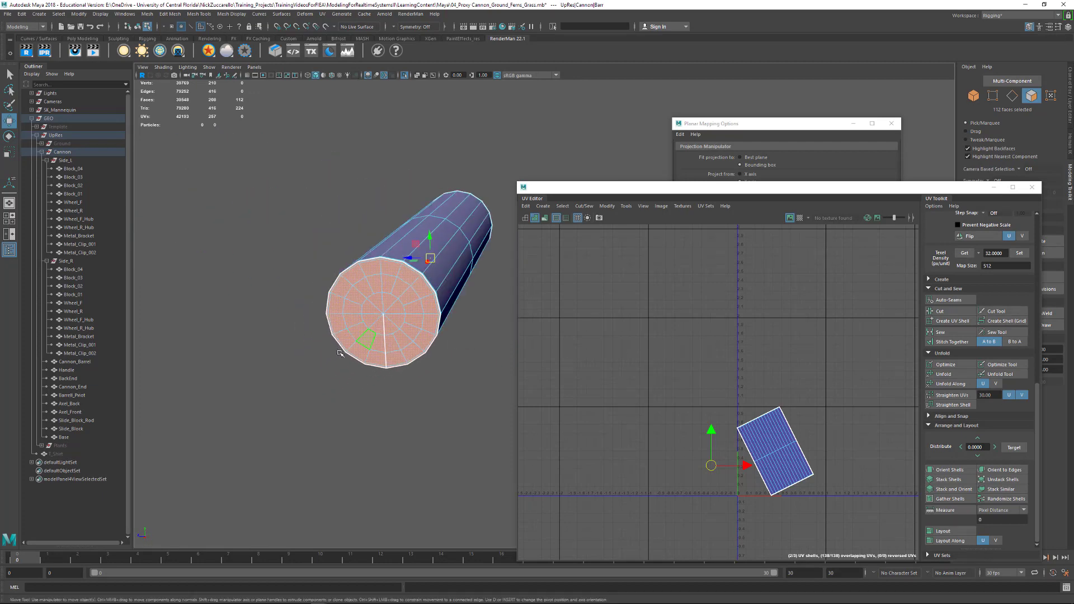
# - Apply a planar UV projection along the X axis to both of the barrel pivot's end caps
pyautogui.keyDown('alt'); pyautogui.moveTo(339, 353); pyautogui.dragTo(307, 408); pyautogui.keyUp('alt')
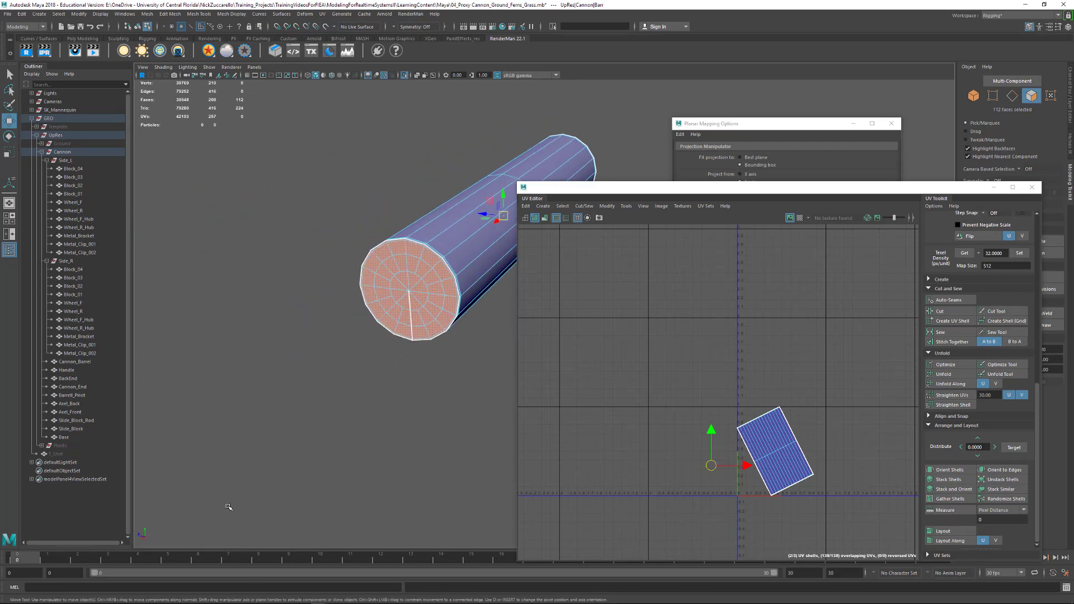
pyautogui.keyDown('alt'); pyautogui.moveTo(229, 508); pyautogui.dragTo(226, 503); pyautogui.keyUp('alt')
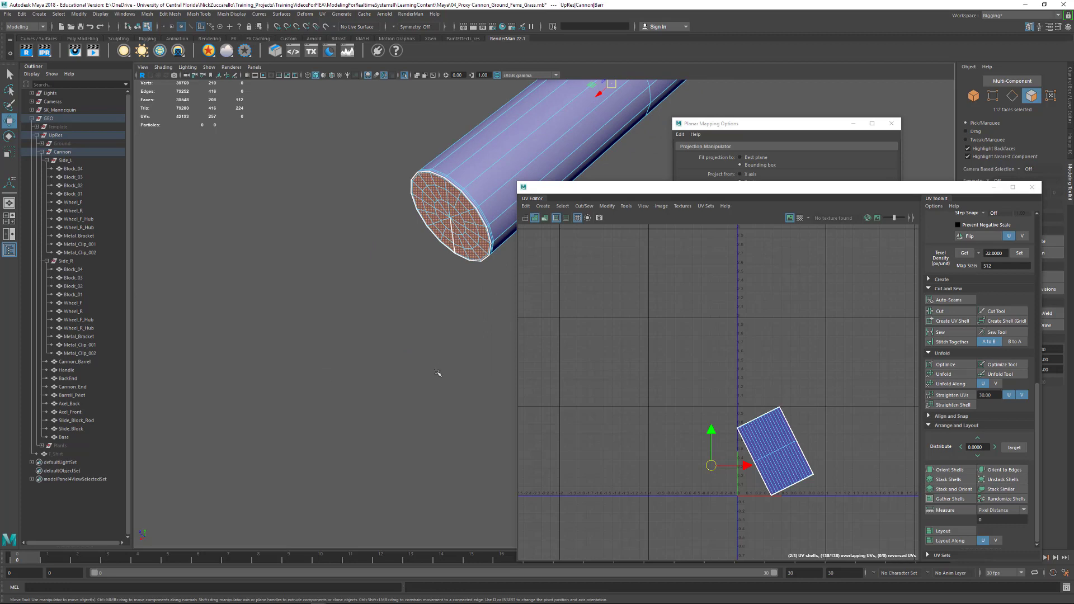
pyautogui.click(323, 13)
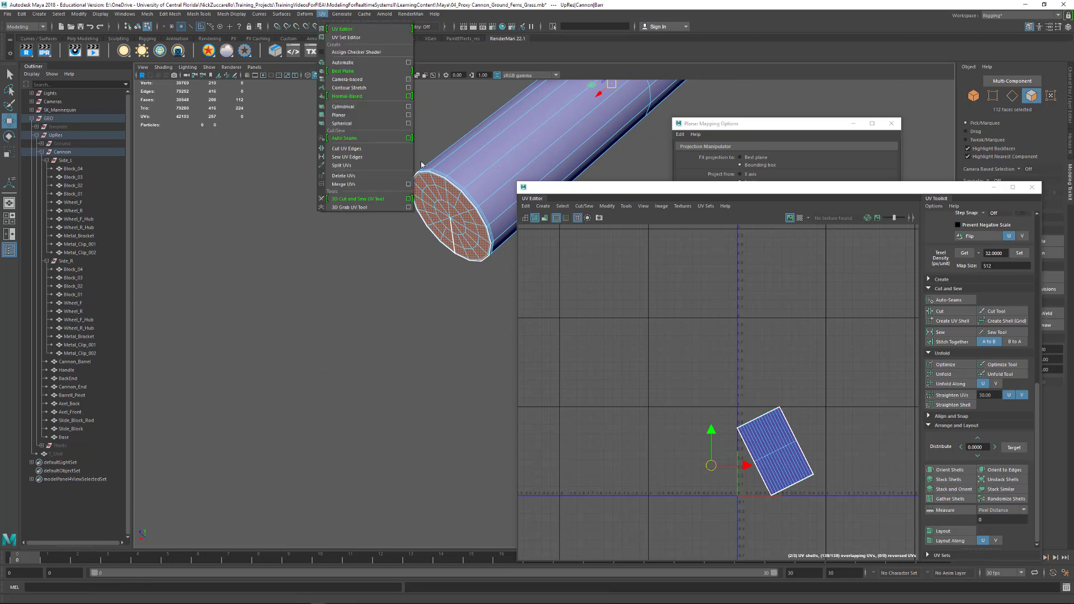
pyautogui.click(409, 115)
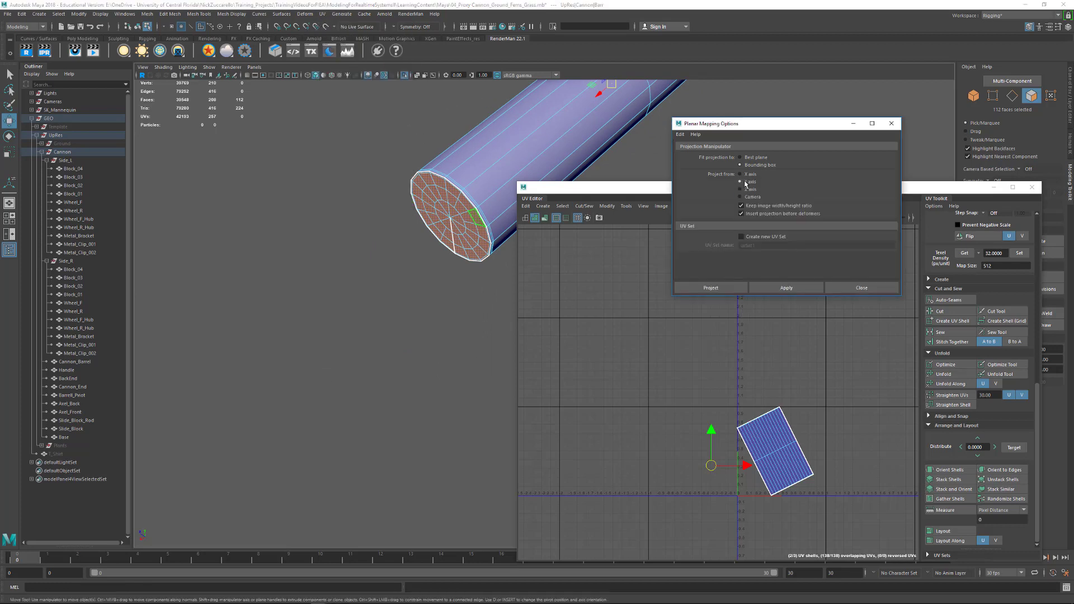
pyautogui.click(786, 288)
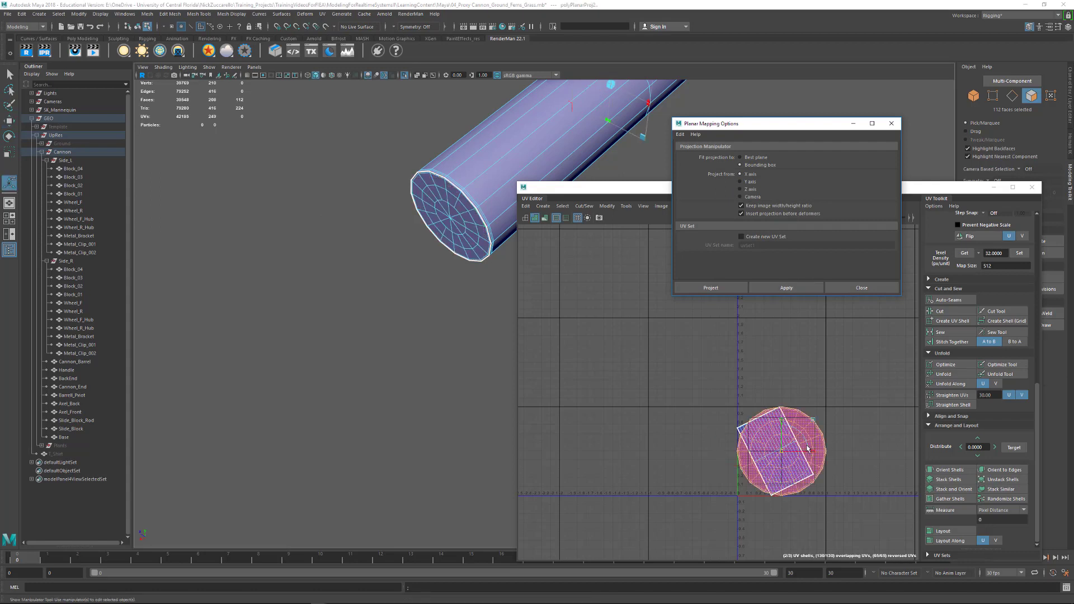
# - Move the projected cap UVs off the side shell and separate the two stacked cap shells
pyautogui.moveTo(783, 454); pyautogui.dragTo(634, 452)
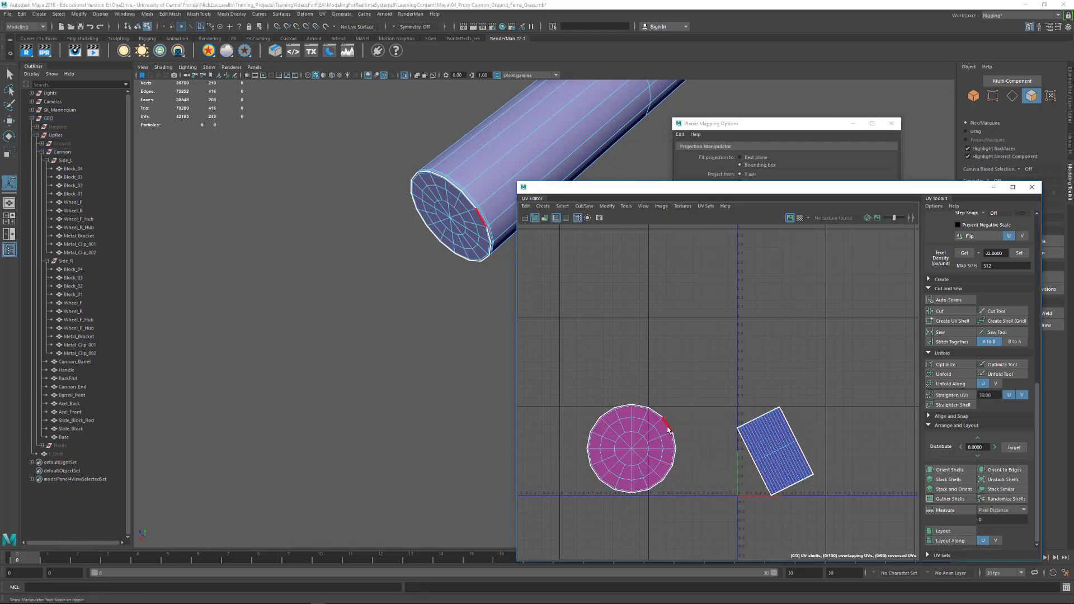
pyautogui.moveTo(668, 430)
pyautogui.mouseDown(button='right')
pyautogui.moveTo(699, 429)
pyautogui.moveTo(675, 434)
pyautogui.mouseUp(button='right')
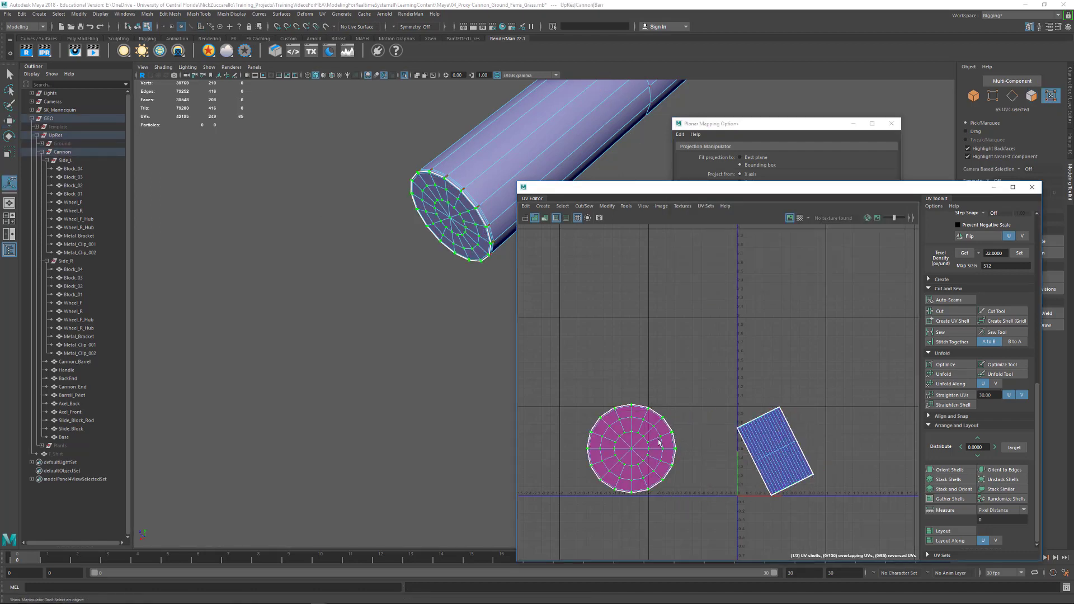
pyautogui.press('w')
pyautogui.moveTo(632, 448); pyautogui.dragTo(704, 355)
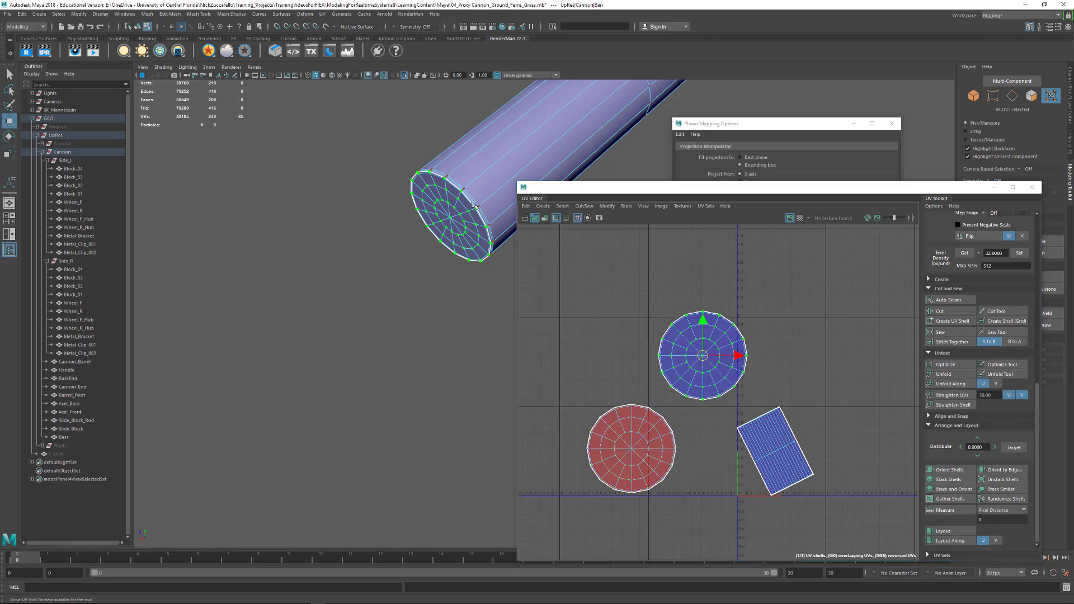
# - Flip the reversed end cap shell horizontally
pyautogui.keyDown('alt'); pyautogui.moveTo(474, 205); pyautogui.dragTo(336, 327, button='middle'); pyautogui.keyUp('alt')
pyautogui.keyDown('alt'); pyautogui.moveTo(336, 327); pyautogui.dragTo(377, 325); pyautogui.keyUp('alt')
pyautogui.doubleClick(636, 456)
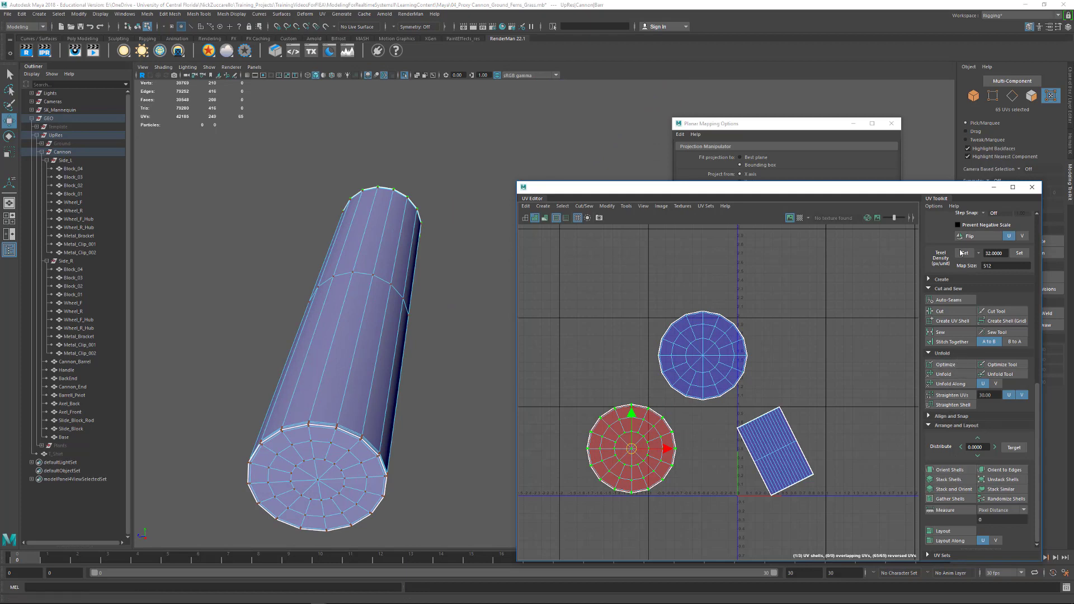
pyautogui.click(972, 237)
pyautogui.click(749, 386)
# - Unfold the barrel pivot's three UV shells together and lay them out in the UV tile
pyautogui.keyDown('alt'); pyautogui.moveTo(838, 399); pyautogui.dragTo(774, 384, button='right'); pyautogui.keyUp('alt')
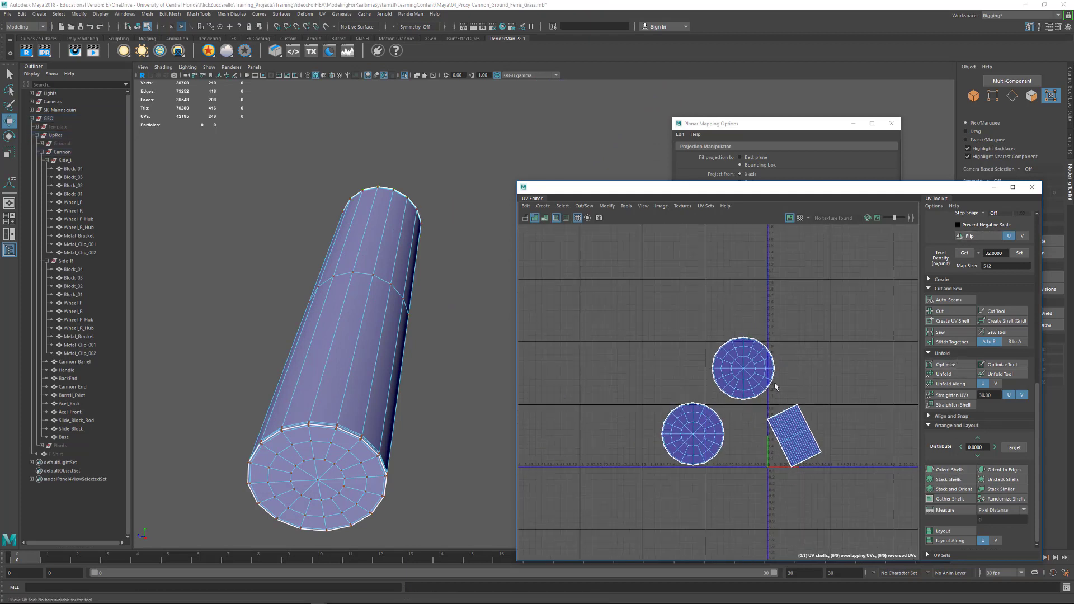
pyautogui.moveTo(692, 437); pyautogui.dragTo(745, 438, button='right')
pyautogui.moveTo(617, 286); pyautogui.dragTo(884, 519)
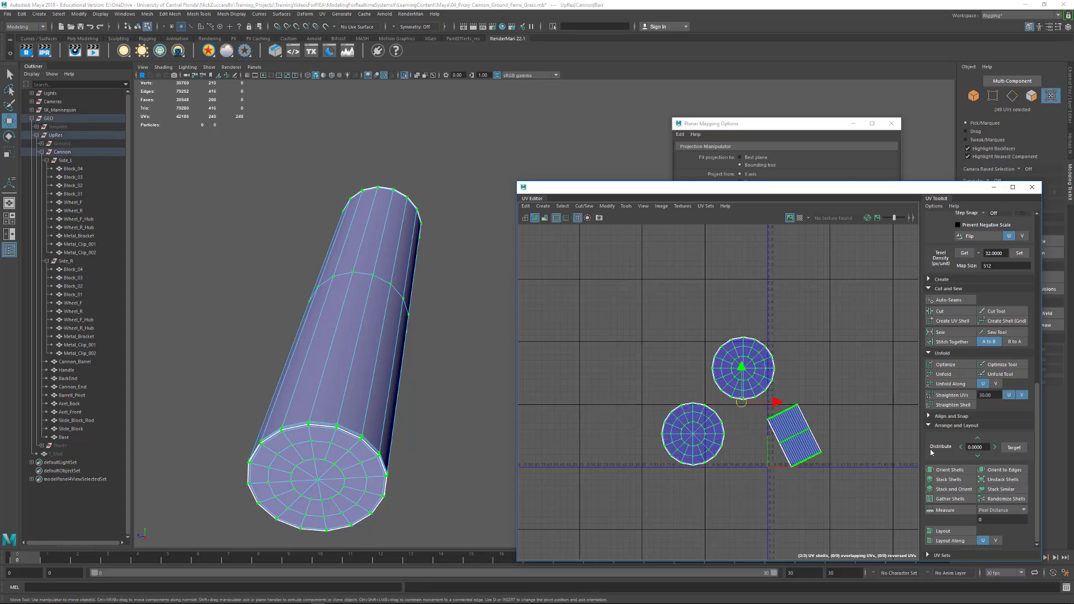
pyautogui.scroll(2, 931, 452)
pyautogui.click(956, 426)
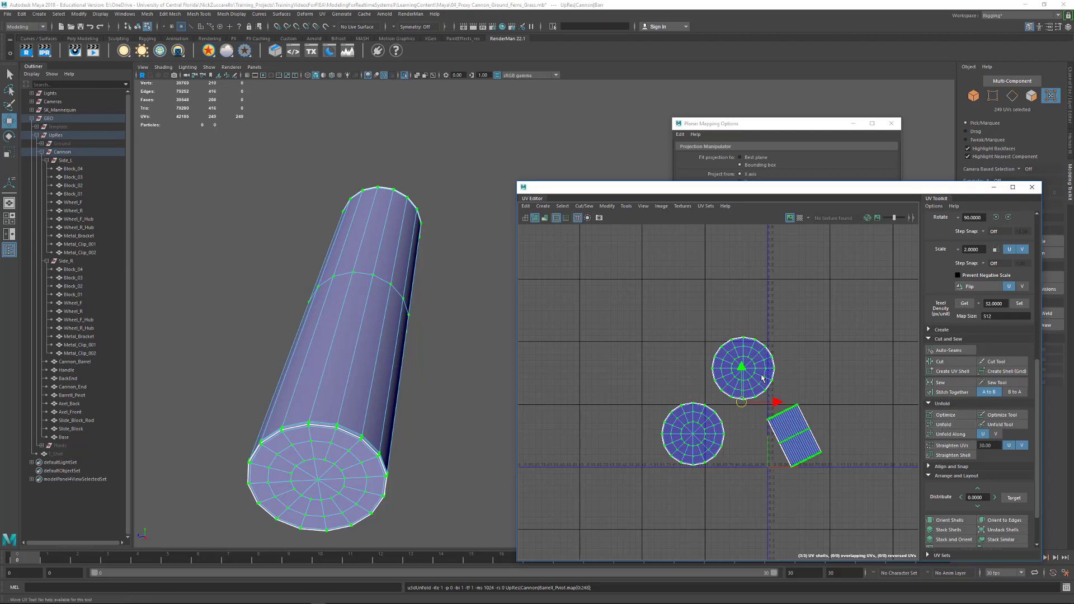
pyautogui.click(630, 293)
pyautogui.moveTo(630, 293); pyautogui.dragTo(849, 497)
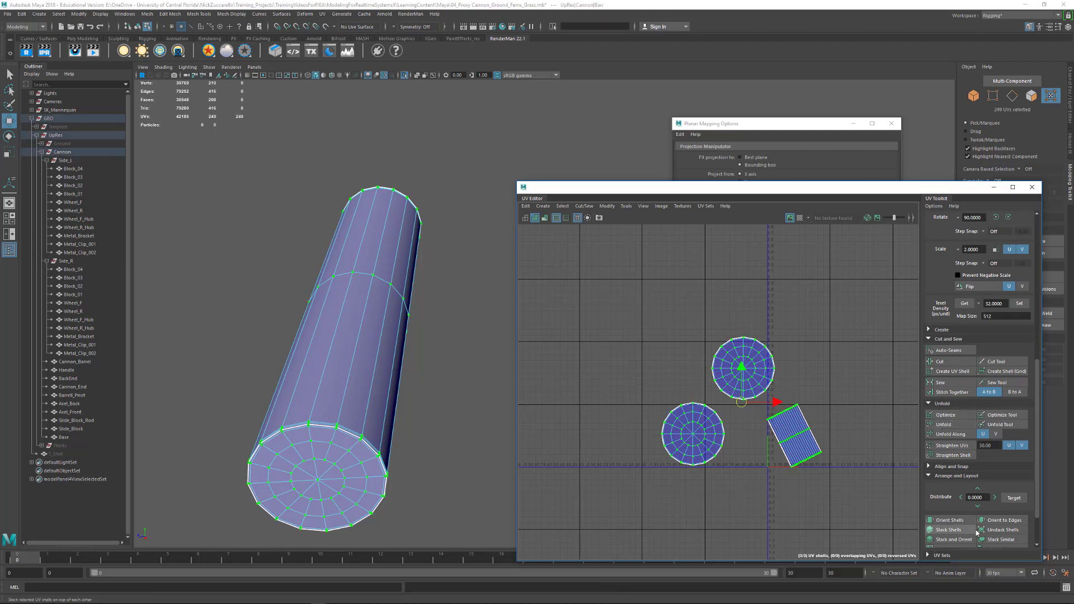
pyautogui.scroll(-2, 962, 501)
pyautogui.click(955, 532)
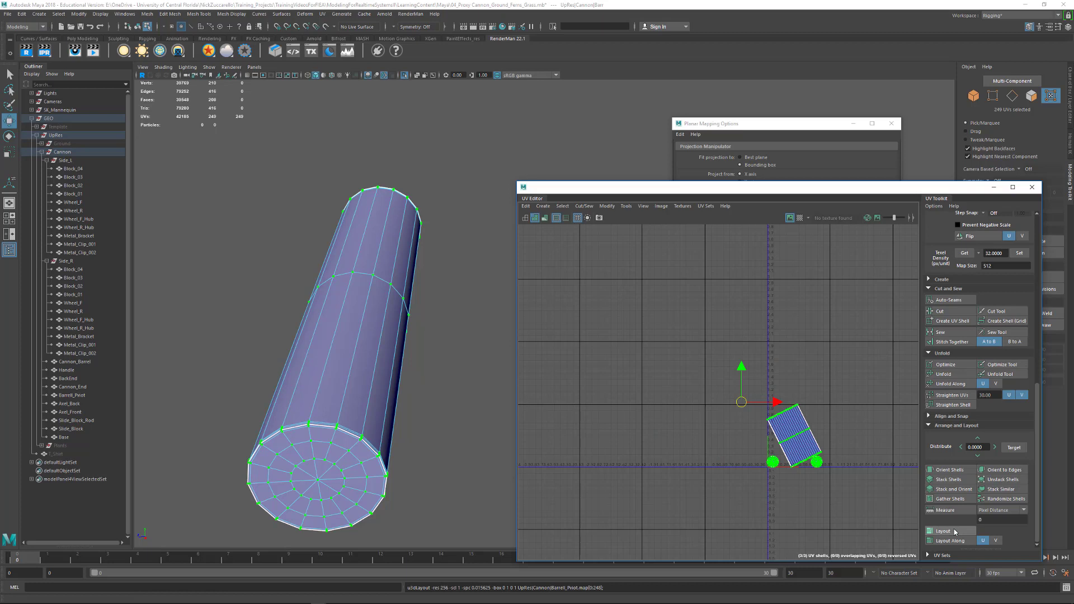
# - Orient all three barrel pivot shells so the tilted side shell aligns with the UV axes
pyautogui.click(800, 488)
pyautogui.keyDown('alt'); pyautogui.moveTo(800, 488); pyautogui.dragTo(719, 400, button='middle'); pyautogui.keyUp('alt')
pyautogui.keyDown('alt'); pyautogui.moveTo(719, 401); pyautogui.dragTo(815, 412, button='right'); pyautogui.keyUp('alt')
pyautogui.moveTo(662, 235); pyautogui.dragTo(860, 431)
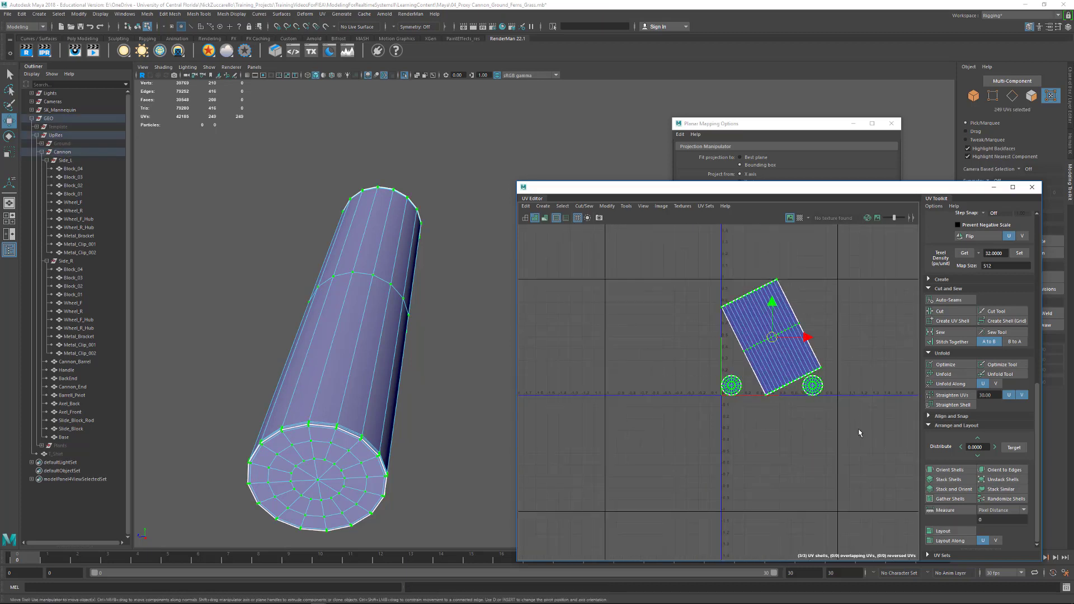
pyautogui.click(955, 472)
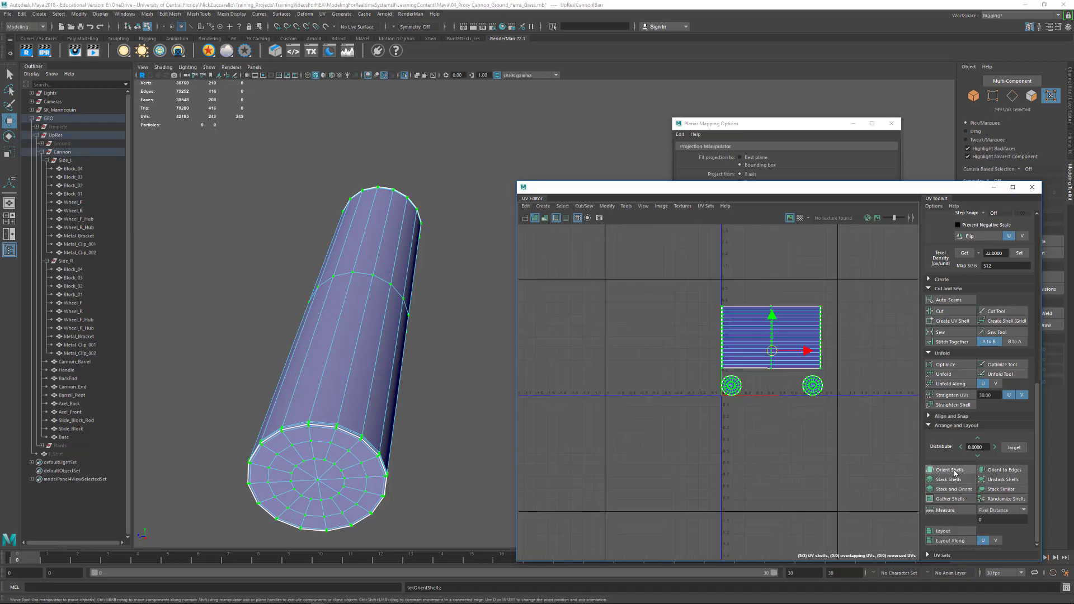
# - Select the rectangular side shell and move it up, away from the two cap shells
pyautogui.click(769, 426)
pyautogui.click(771, 330)
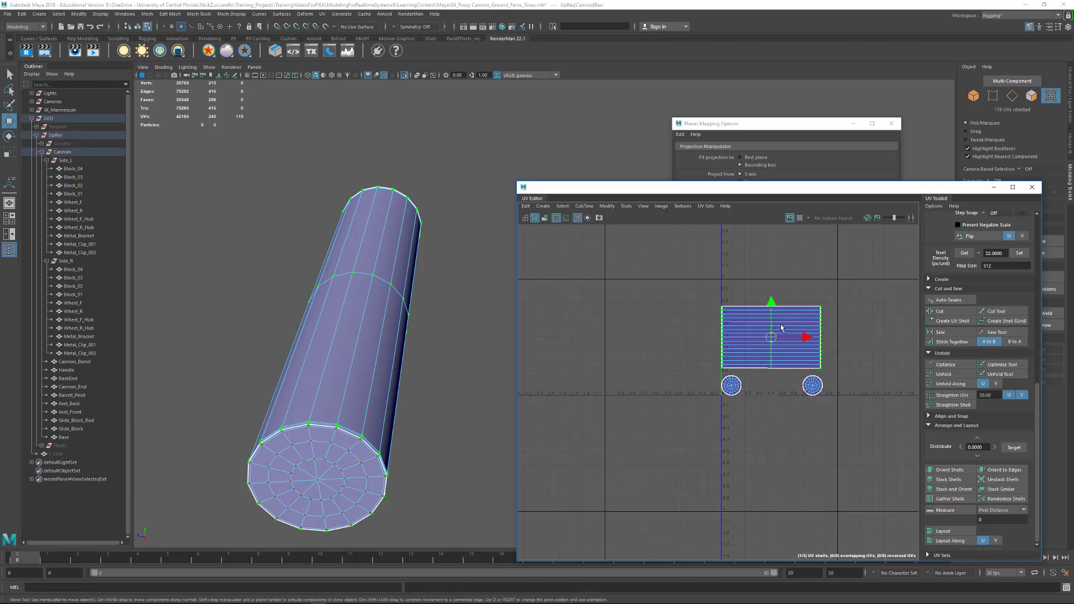
pyautogui.click(762, 449)
pyautogui.keyDown('alt'); pyautogui.moveTo(702, 388); pyautogui.dragTo(807, 425, button='right'); pyautogui.keyUp('alt')
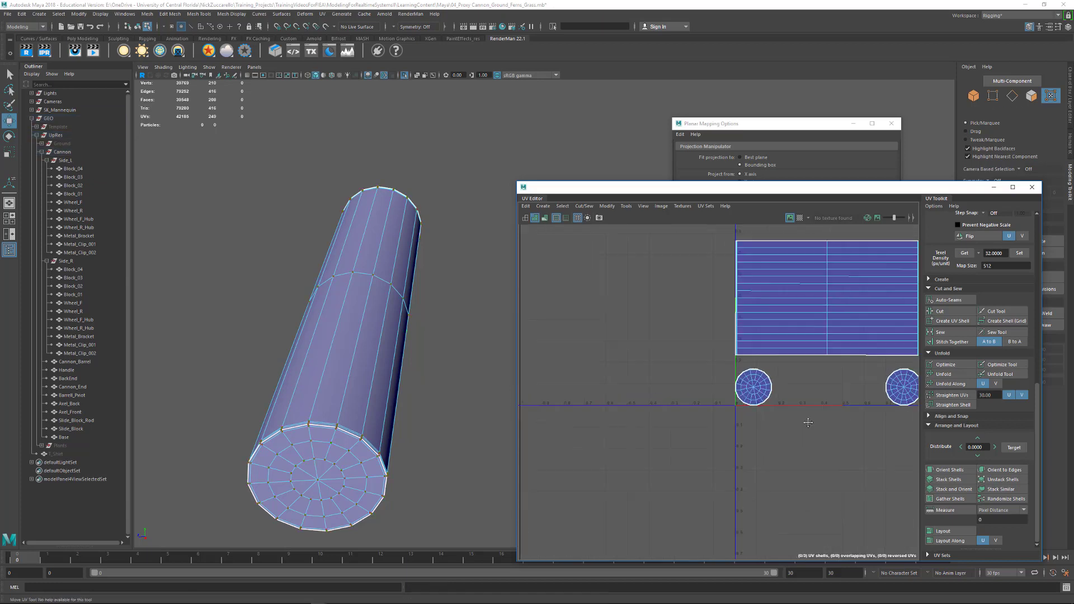
pyautogui.keyDown('alt'); pyautogui.moveTo(819, 299); pyautogui.dragTo(737, 378, button='middle'); pyautogui.keyUp('alt')
pyautogui.doubleClick(744, 378)
pyautogui.moveTo(747, 378); pyautogui.dragTo(750, 330)
# - Move all three barrel pivot shells outside the main UV tile, into the neighbouring tile on the negative U side
pyautogui.scroll(-3, 839, 391)
pyautogui.moveTo(683, 263); pyautogui.dragTo(893, 483)
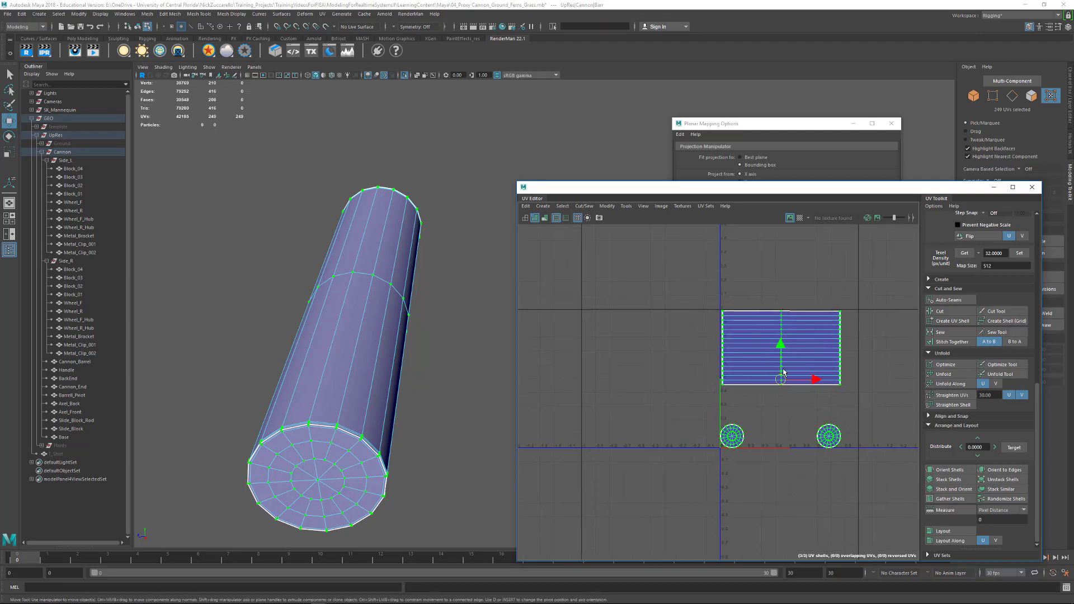
pyautogui.moveTo(783, 375); pyautogui.dragTo(622, 376)
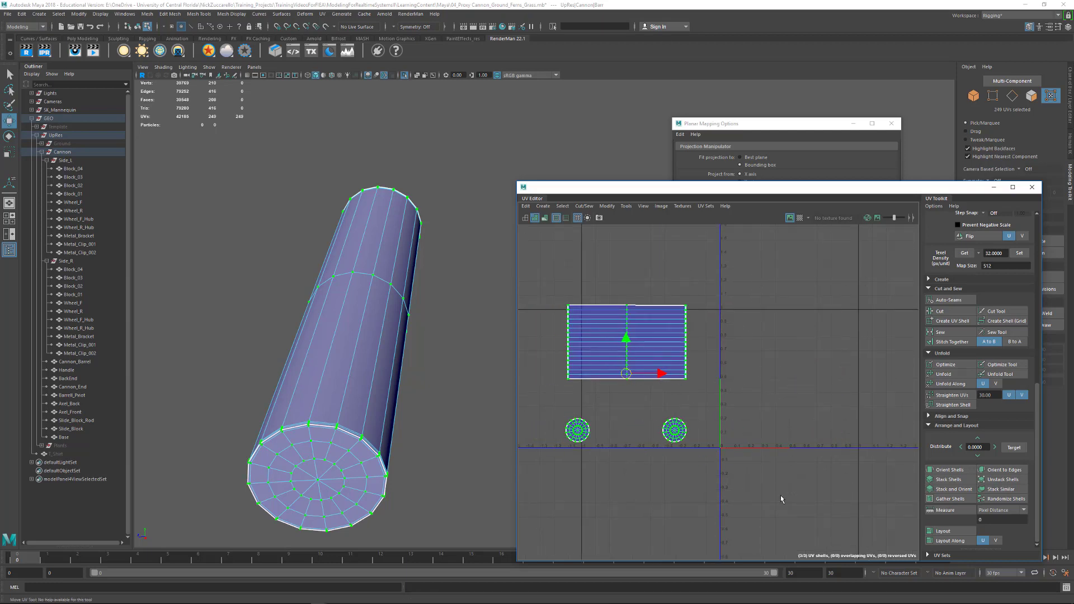
# - Return to object mode, end the pivot's isolation and select all cannon parts to display their combined UVs
pyautogui.keyDown('alt'); pyautogui.moveTo(485, 402); pyautogui.dragTo(439, 350); pyautogui.keyUp('alt')
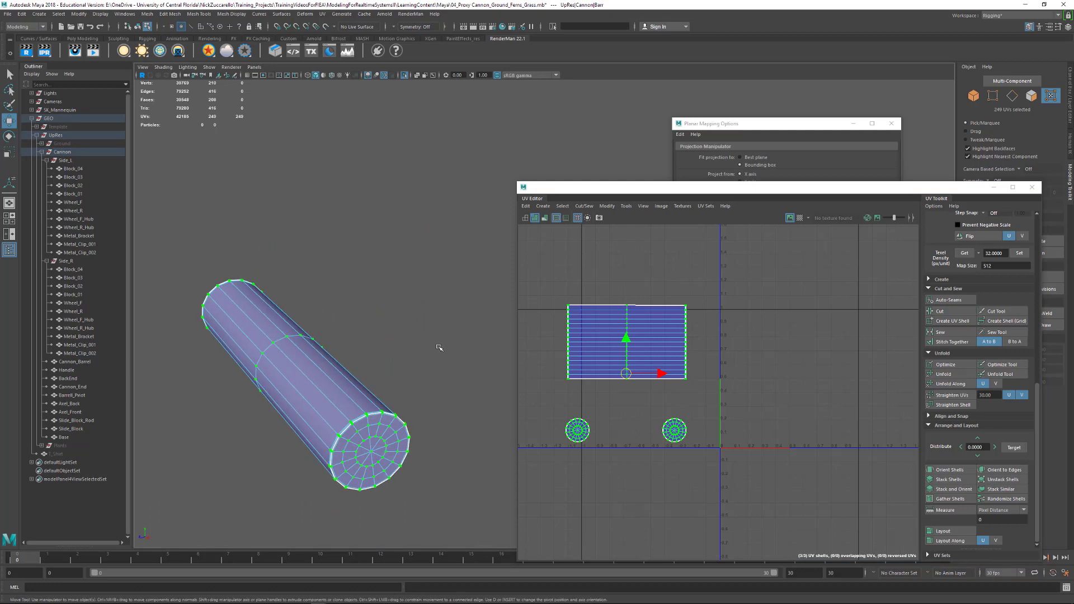
pyautogui.press('F8')
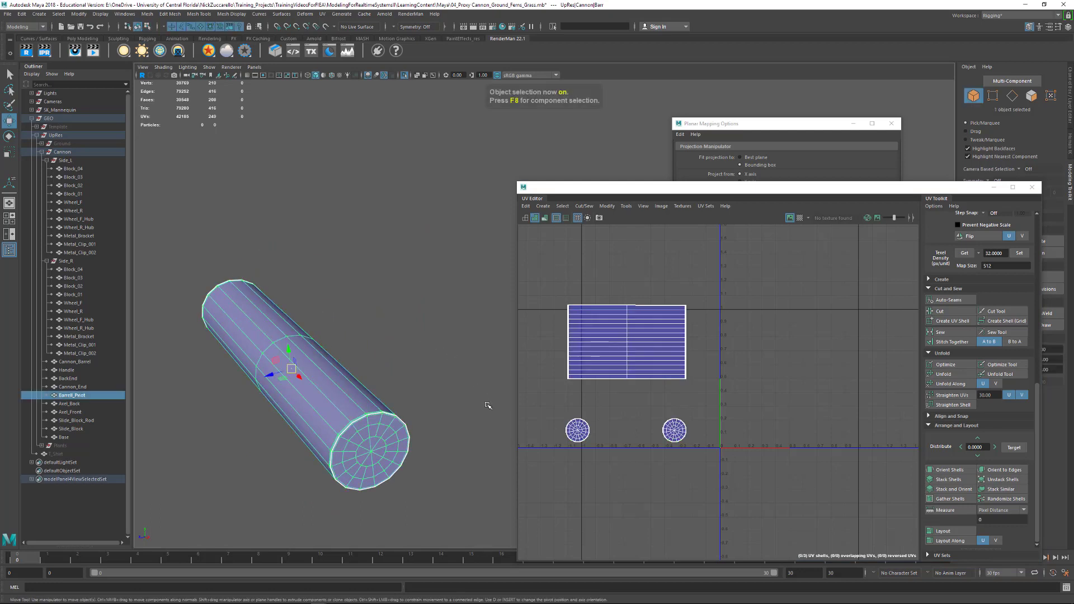
pyautogui.click(404, 75)
pyautogui.keyDown('alt'); pyautogui.moveTo(314, 170); pyautogui.dragTo(235, 182, button='right'); pyautogui.keyUp('alt')
pyautogui.keyDown('alt'); pyautogui.moveTo(402, 232); pyautogui.dragTo(359, 163, button='middle'); pyautogui.keyUp('alt')
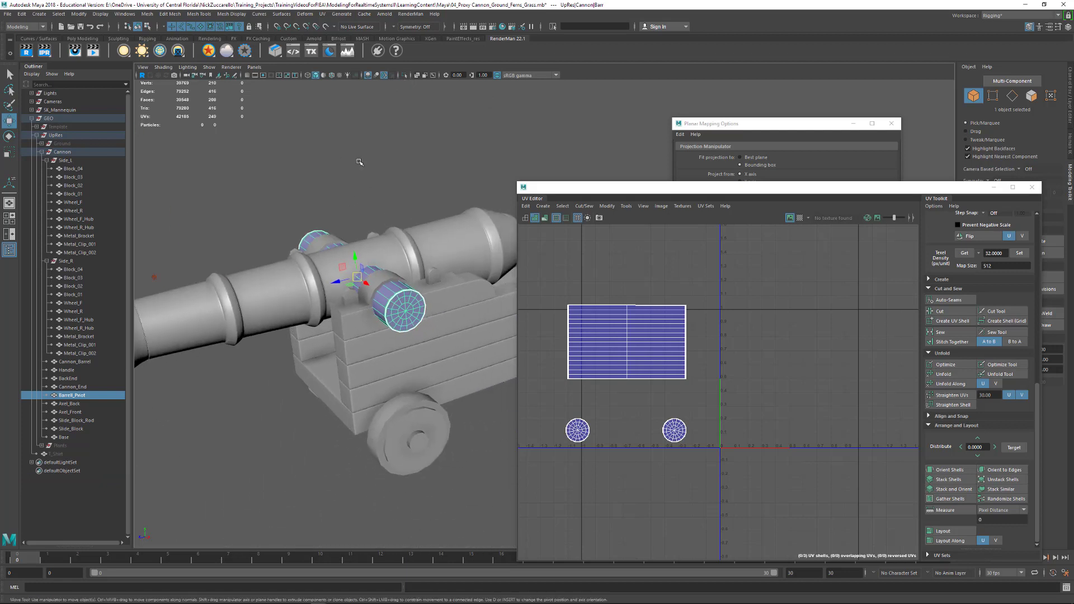
pyautogui.keyDown('alt'); pyautogui.moveTo(359, 163); pyautogui.dragTo(299, 171, button='right'); pyautogui.keyUp('alt')
pyautogui.keyDown('alt'); pyautogui.moveTo(467, 226); pyautogui.dragTo(360, 194, button='middle'); pyautogui.keyUp('alt')
pyautogui.keyDown('alt'); pyautogui.moveTo(359, 195); pyautogui.dragTo(362, 209); pyautogui.keyUp('alt')
pyautogui.moveTo(179, 238); pyautogui.dragTo(452, 430)
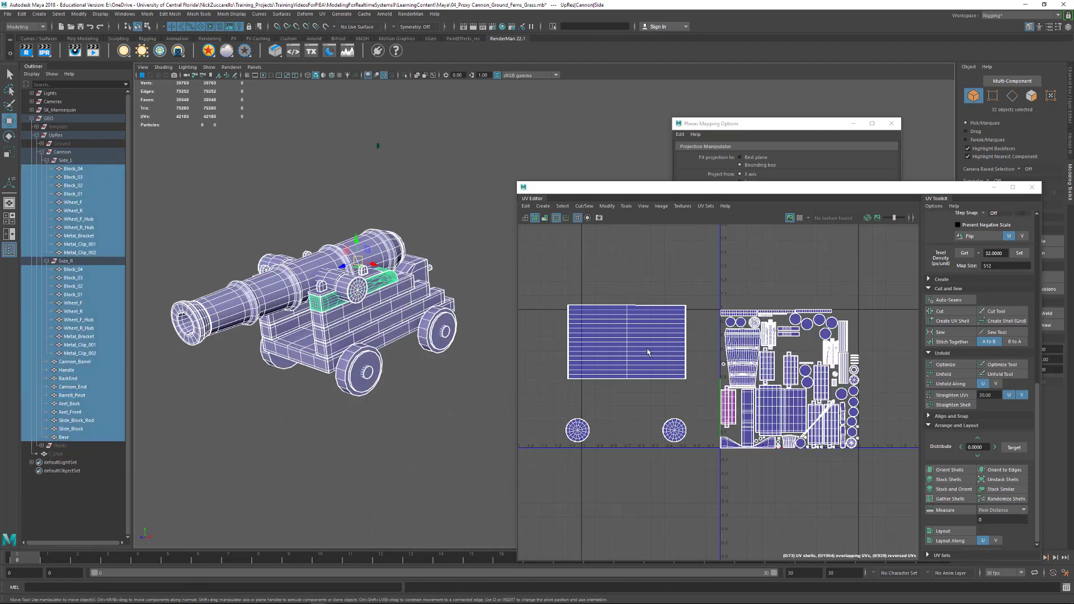
# - Move the barrel pivot's side shell into the main UV tile and scale it down to match the packed shells
pyautogui.moveTo(641, 366); pyautogui.dragTo(675, 368, button='right')
pyautogui.doubleClick(629, 331)
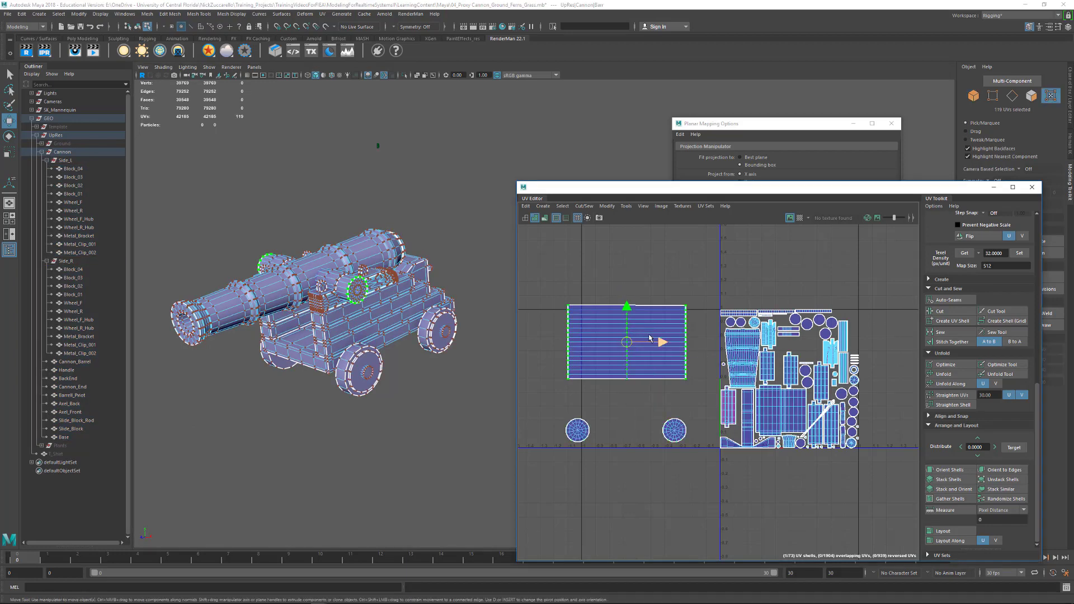
pyautogui.keyDown('alt'); pyautogui.moveTo(649, 338); pyautogui.dragTo(599, 330, button='middle'); pyautogui.keyUp('alt')
pyautogui.moveTo(575, 334); pyautogui.dragTo(730, 360)
pyautogui.press('r')
pyautogui.keyDown('alt'); pyautogui.moveTo(743, 345); pyautogui.dragTo(728, 300, button='middle'); pyautogui.keyUp('alt')
pyautogui.keyDown('ctrl'); pyautogui.keyDown('alt'); pyautogui.moveTo(773, 343); pyautogui.dragTo(787, 349); pyautogui.keyUp('alt'); pyautogui.keyUp('ctrl')
pyautogui.keyDown('alt'); pyautogui.moveTo(758, 330); pyautogui.dragTo(755, 354, button='middle'); pyautogui.keyUp('alt')
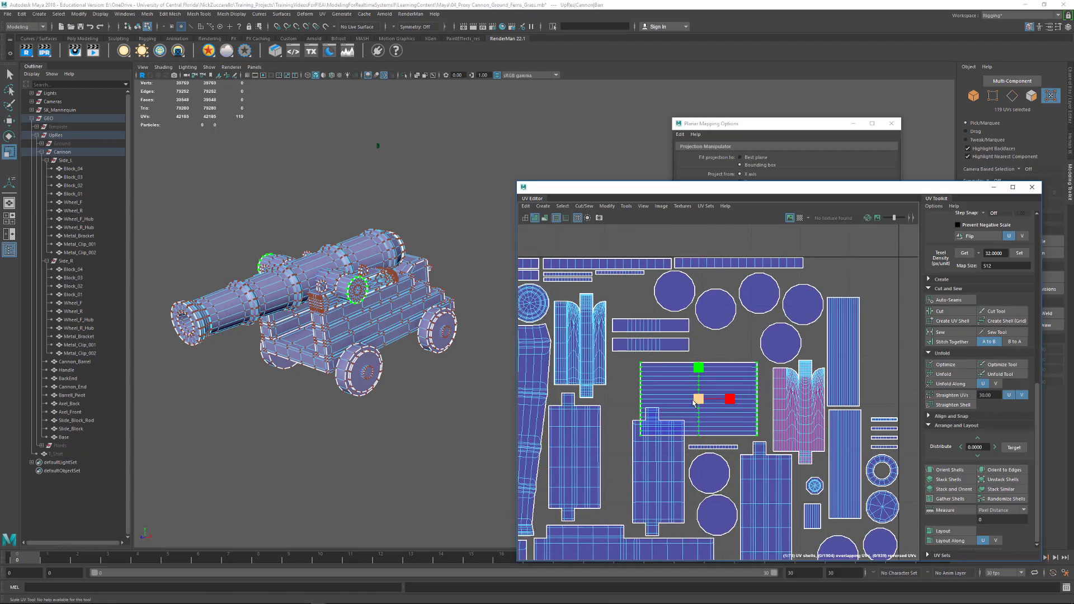
# - Fit the scaled side shell into the empty gap below the circular shells and beside the notched block shell
pyautogui.moveTo(703, 399)
pyautogui.mouseDown()
pyautogui.moveTo(721, 391)
pyautogui.moveTo(713, 388)
pyautogui.mouseUp()
pyautogui.press('w')
pyautogui.press('r')
pyautogui.press('w')
pyautogui.keyDown('alt'); pyautogui.moveTo(696, 361); pyautogui.dragTo(649, 347, button='right'); pyautogui.keyUp('alt')
pyautogui.keyDown('alt'); pyautogui.moveTo(649, 347); pyautogui.dragTo(704, 261, button='middle'); pyautogui.keyUp('alt')
pyautogui.moveTo(828, 338); pyautogui.dragTo(844, 336, button='right')
# - Separate the two stacked notched block shells by moving one outside the tile, and flip the reversed UVs horizontally
pyautogui.click(837, 336)
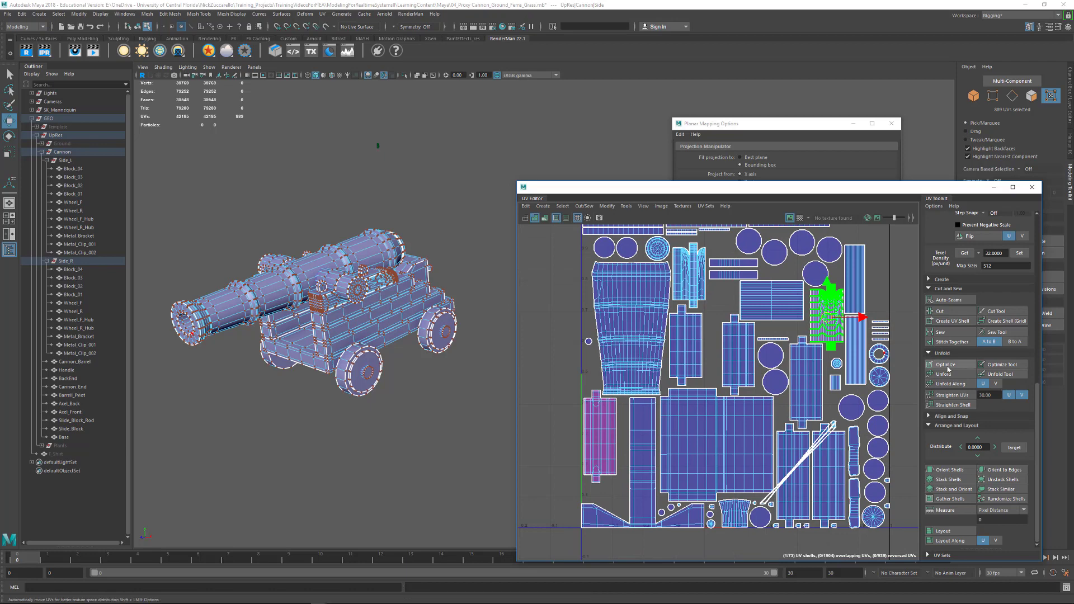
pyautogui.click(971, 236)
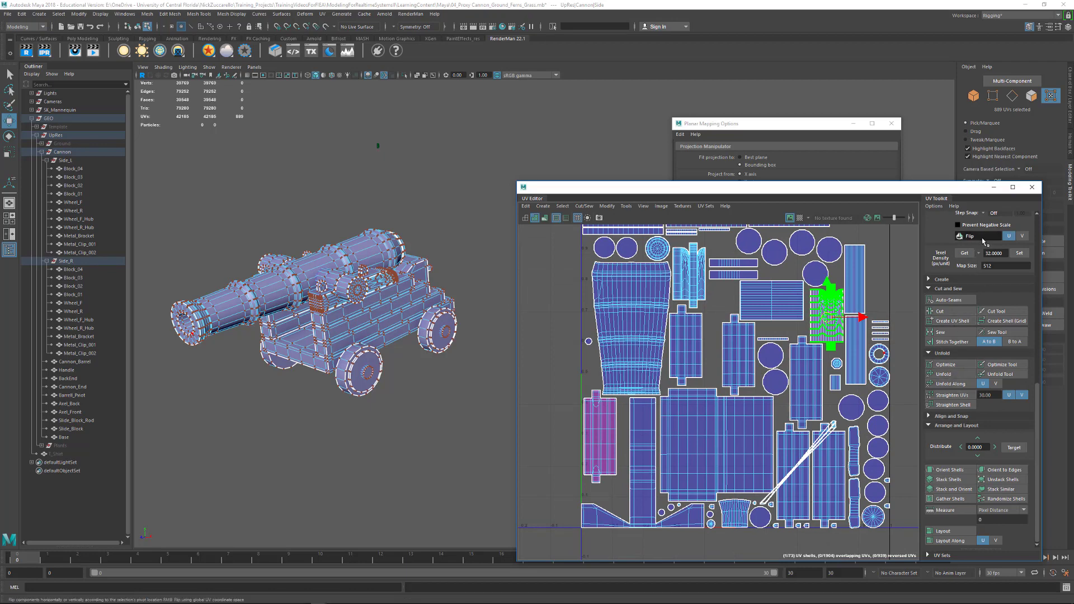
pyautogui.keyDown('alt'); pyautogui.moveTo(836, 354); pyautogui.dragTo(758, 394, button='middle'); pyautogui.keyUp('alt')
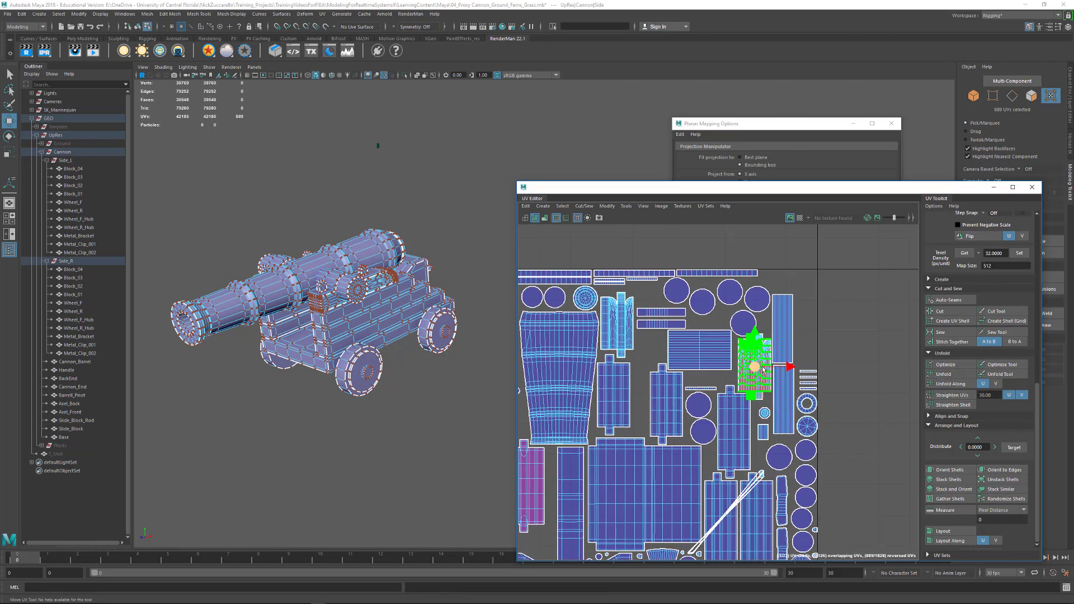
pyautogui.moveTo(763, 370); pyautogui.dragTo(855, 335)
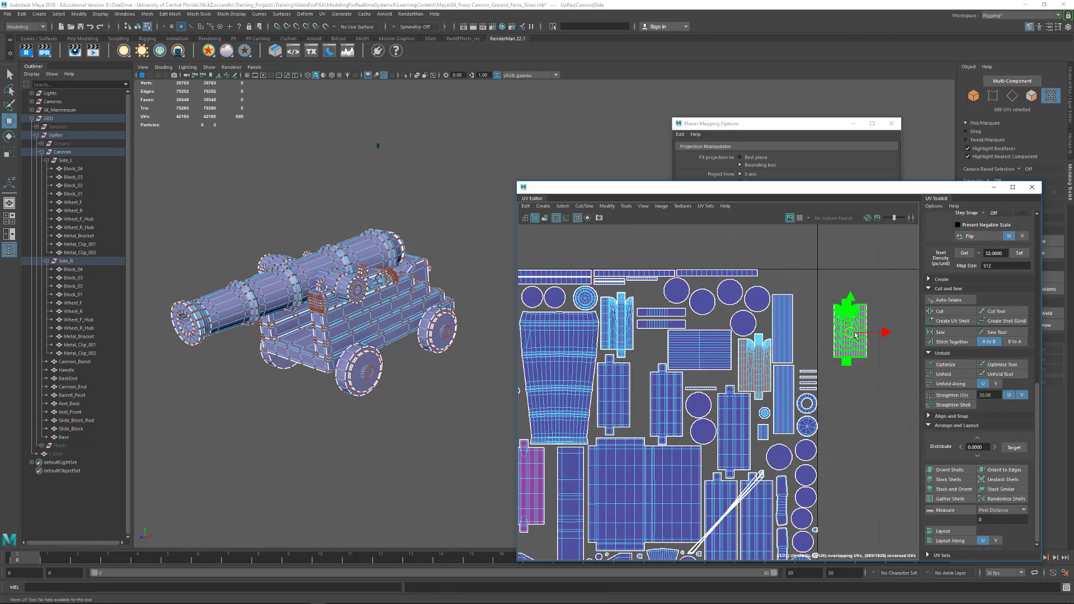
pyautogui.click(973, 237)
pyautogui.click(751, 372)
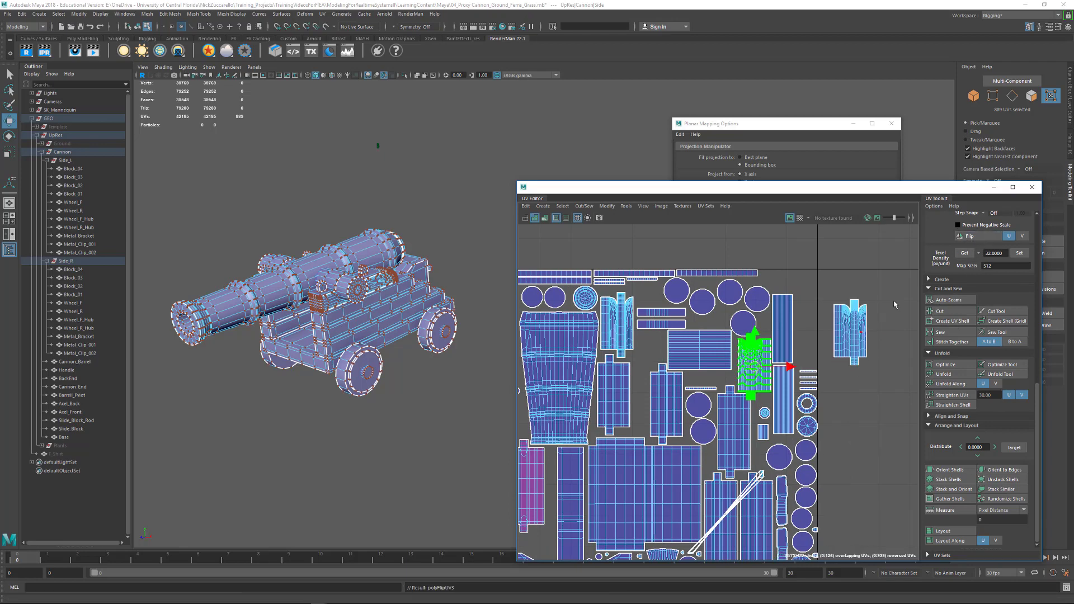
# - Try a horizontal flip on the stacked side block shell, flip it back, and move it outside the tile off its duplicate
pyautogui.click(838, 418)
pyautogui.keyDown('alt'); pyautogui.moveTo(783, 386); pyautogui.dragTo(801, 323, button='middle'); pyautogui.keyUp('alt')
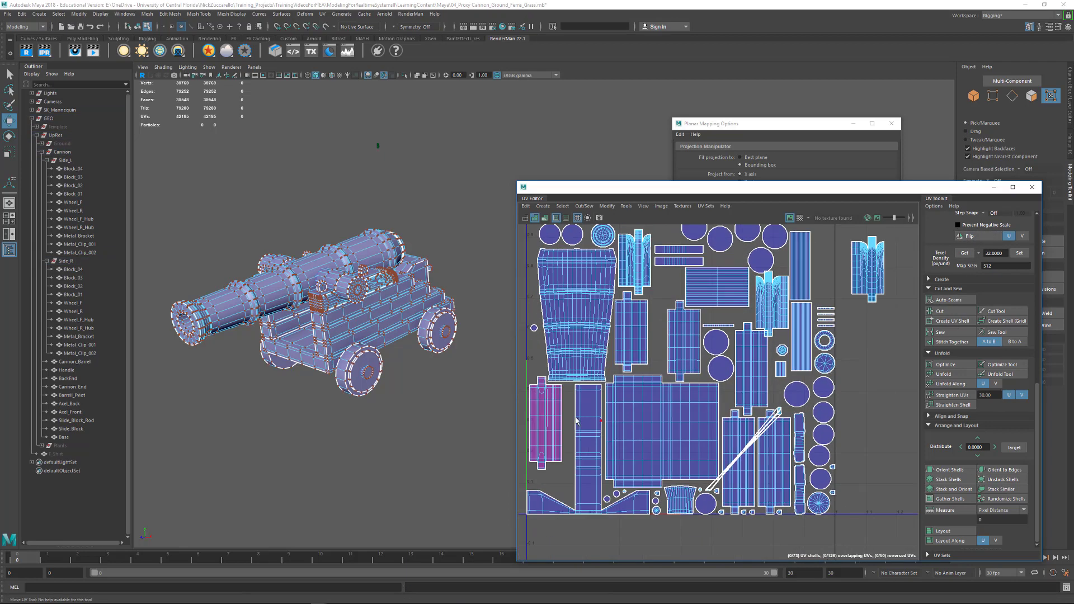
pyautogui.click(553, 421)
pyautogui.click(973, 236)
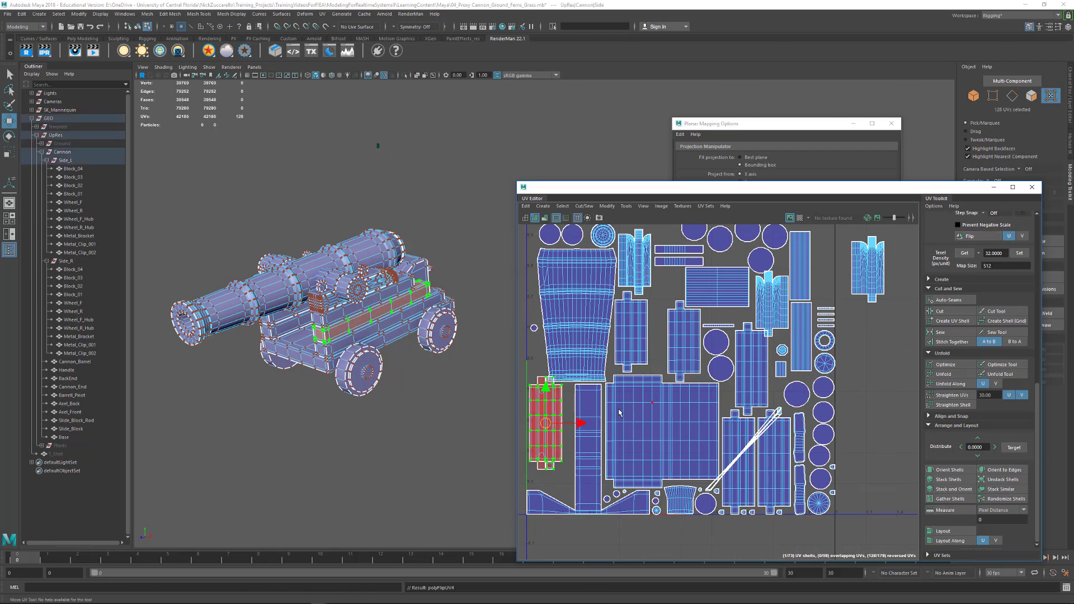
pyautogui.keyDown('alt'); pyautogui.moveTo(619, 412); pyautogui.dragTo(751, 385, button='middle'); pyautogui.keyUp('alt')
pyautogui.click(973, 236)
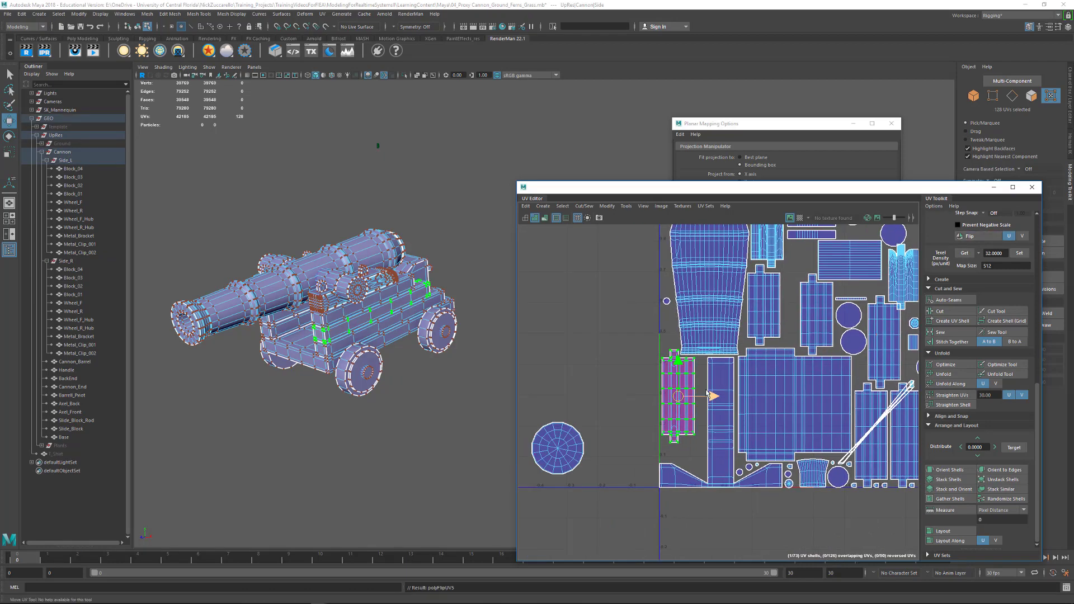
pyautogui.moveTo(707, 393); pyautogui.dragTo(652, 395)
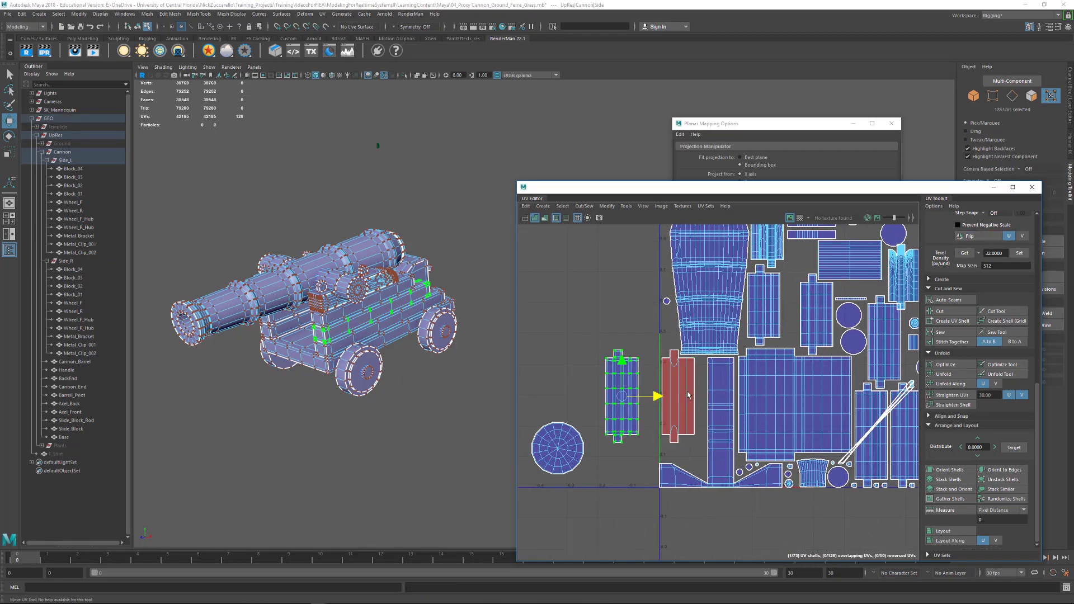
# - Flip the reversed side block shell at the tile's left edge horizontally
pyautogui.click(686, 434)
pyautogui.click(969, 236)
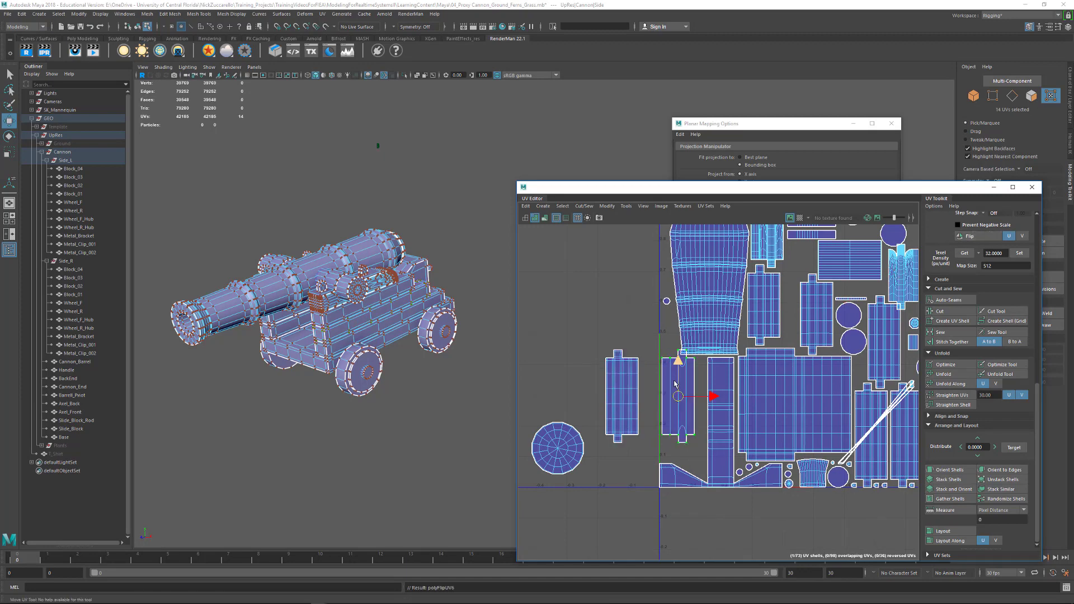
pyautogui.keyDown('alt'); pyautogui.moveTo(819, 286); pyautogui.dragTo(709, 348, button='middle'); pyautogui.keyUp('alt')
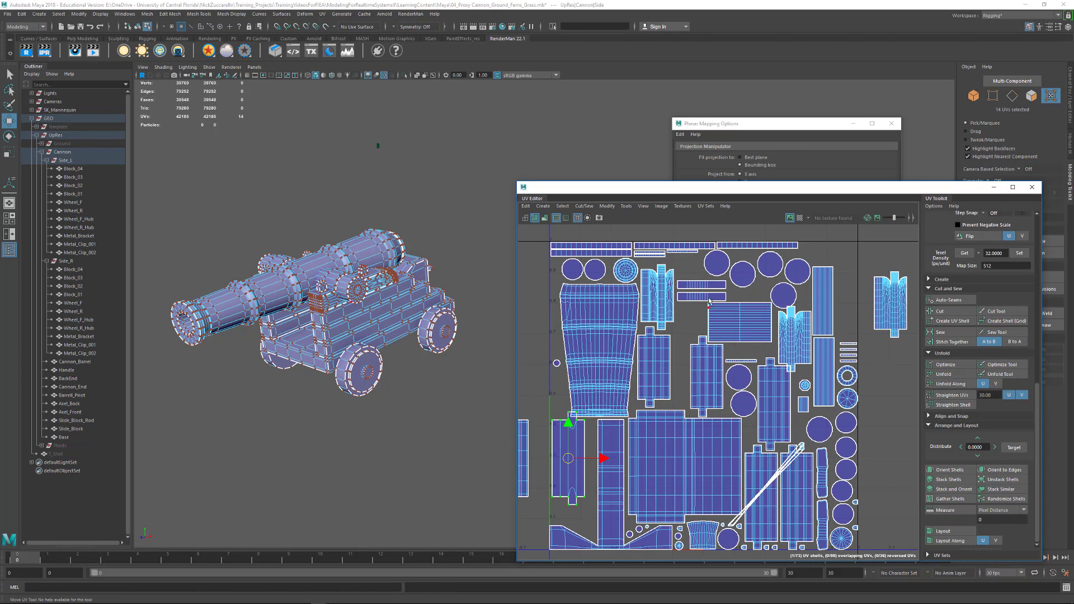
# - Align the loose circular wheel shells with the tile's upper row and place the two narrow strips end to end beneath them
pyautogui.click(743, 285)
pyautogui.moveTo(743, 274); pyautogui.dragTo(800, 266)
pyautogui.click(807, 264)
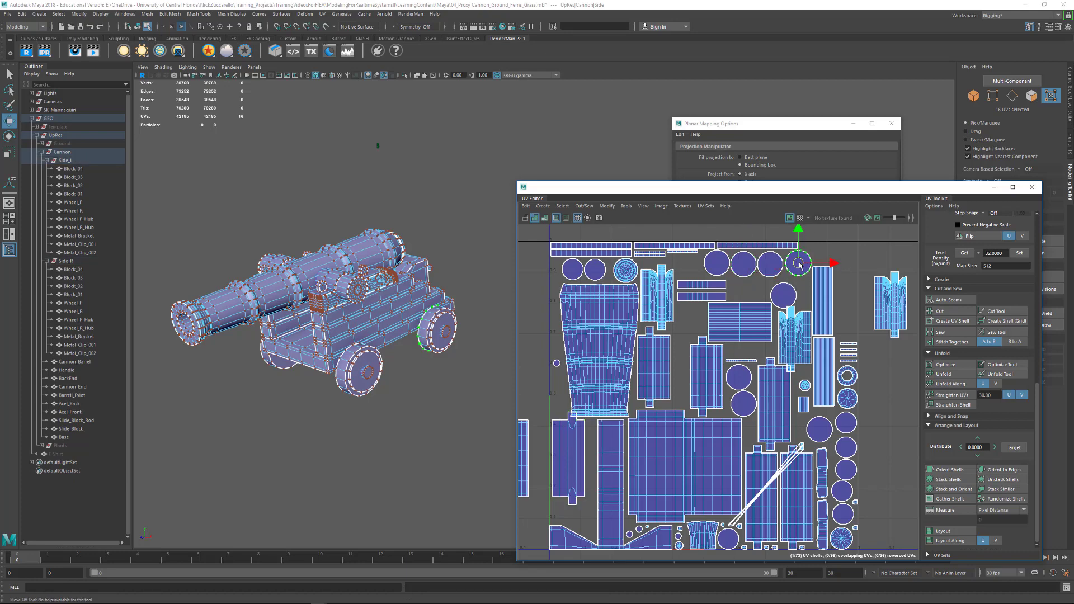
pyautogui.click(708, 298)
pyautogui.moveTo(704, 300); pyautogui.dragTo(799, 295)
pyautogui.click(796, 299)
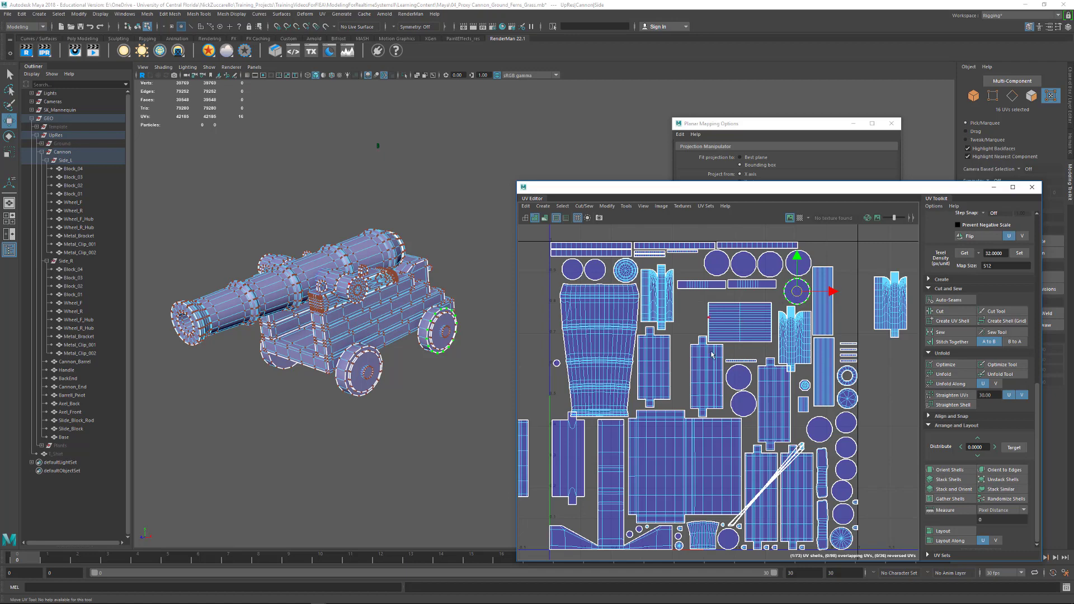
# - Move the notched block shell against its neighbour and shift the striped rectangular shell slightly up and left
pyautogui.click(699, 371)
pyautogui.moveTo(699, 370); pyautogui.dragTo(686, 369)
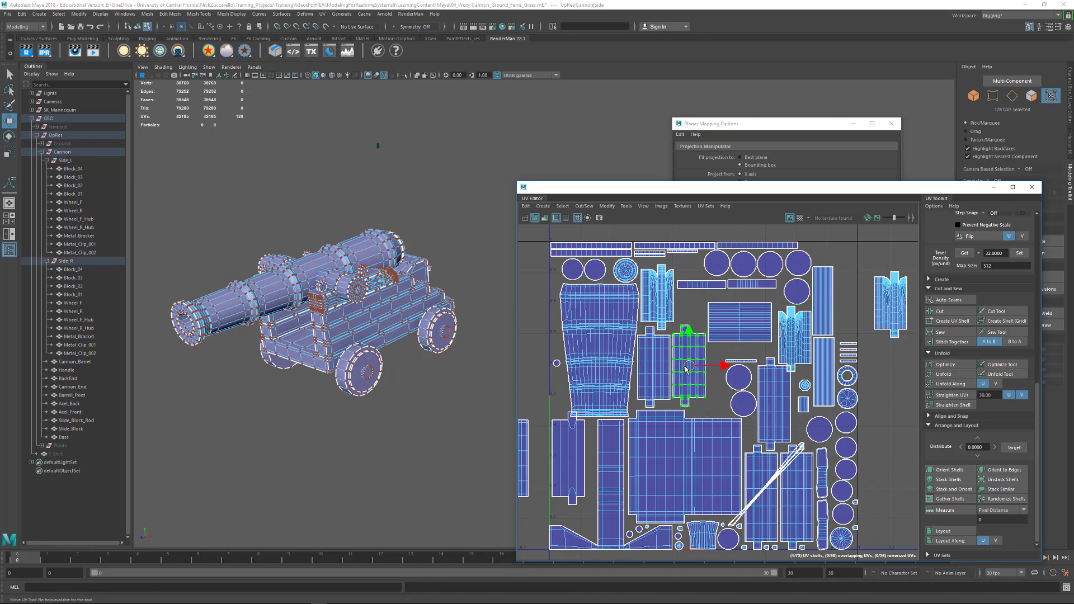
pyautogui.click(738, 322)
pyautogui.moveTo(738, 323); pyautogui.dragTo(727, 314)
pyautogui.keyDown('alt'); pyautogui.moveTo(855, 323); pyautogui.dragTo(966, 424, button='middle'); pyautogui.keyUp('alt')
# - Move the duplicate notched block shell outside the tile down and closer to the tile's left edge
pyautogui.click(641, 375)
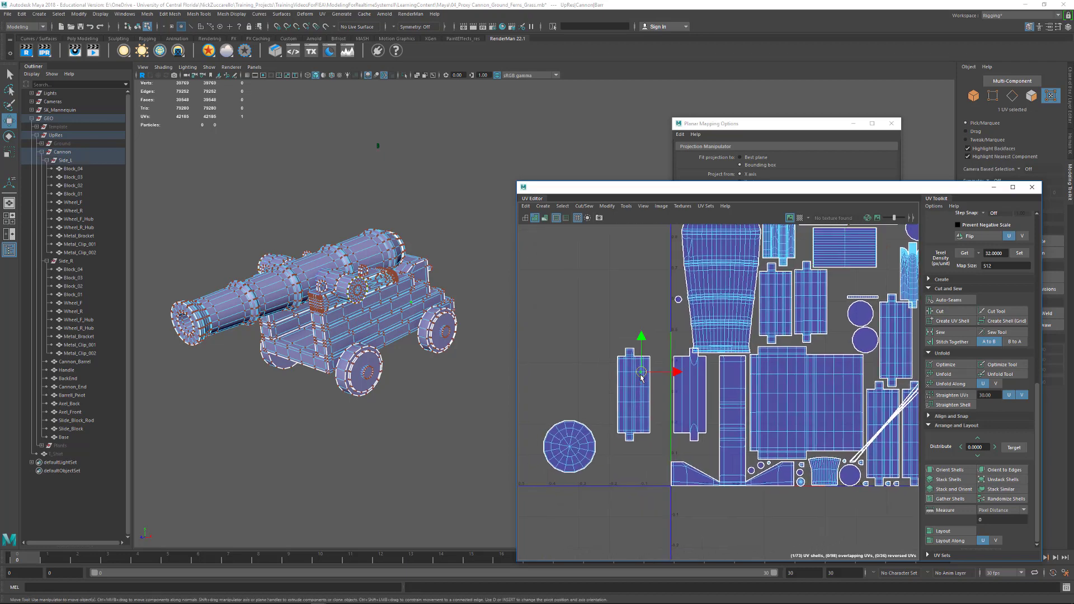
pyautogui.doubleClick(641, 375)
pyautogui.moveTo(634, 396)
pyautogui.mouseDown()
pyautogui.moveTo(656, 397)
pyautogui.moveTo(647, 428)
pyautogui.moveTo(643, 412)
pyautogui.mouseUp()
pyautogui.keyDown('alt'); pyautogui.moveTo(670, 380); pyautogui.dragTo(630, 432, button='middle'); pyautogui.keyUp('alt')
pyautogui.keyDown('alt'); pyautogui.moveTo(630, 432); pyautogui.dragTo(607, 373, button='right'); pyautogui.keyUp('alt')
pyautogui.keyDown('alt'); pyautogui.moveTo(700, 384); pyautogui.dragTo(636, 360, button='middle'); pyautogui.keyUp('alt')
# - Separate the two stacked barrel pivot cap shells, try one inside the tile, and park it outside the left edge
pyautogui.doubleClick(535, 449)
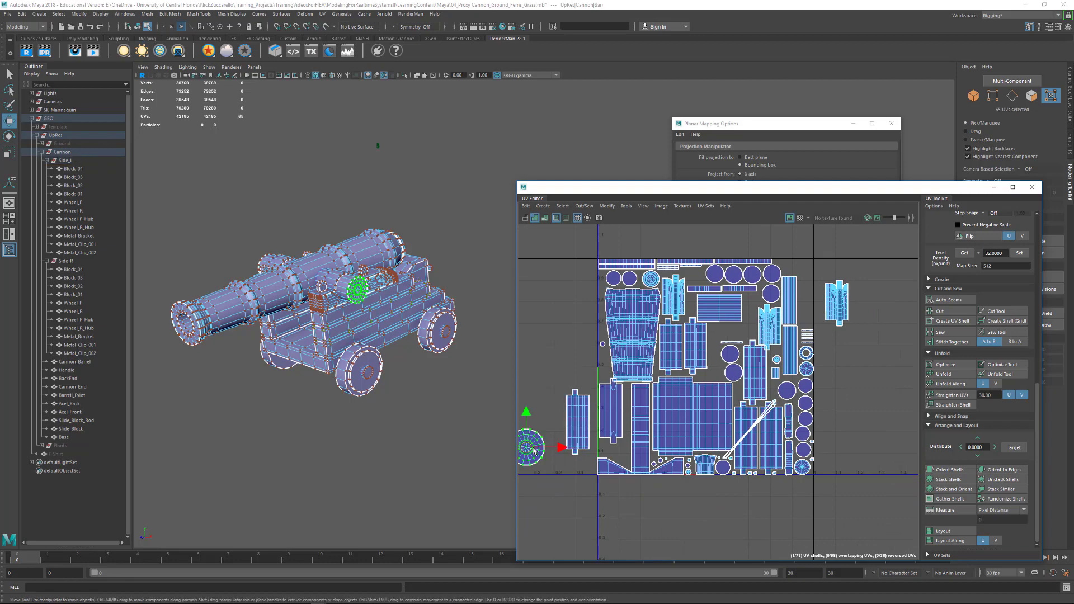
pyautogui.moveTo(536, 449); pyautogui.dragTo(713, 350)
pyautogui.keyDown('alt'); pyautogui.moveTo(713, 350); pyautogui.dragTo(756, 370, button='right'); pyautogui.keyUp('alt')
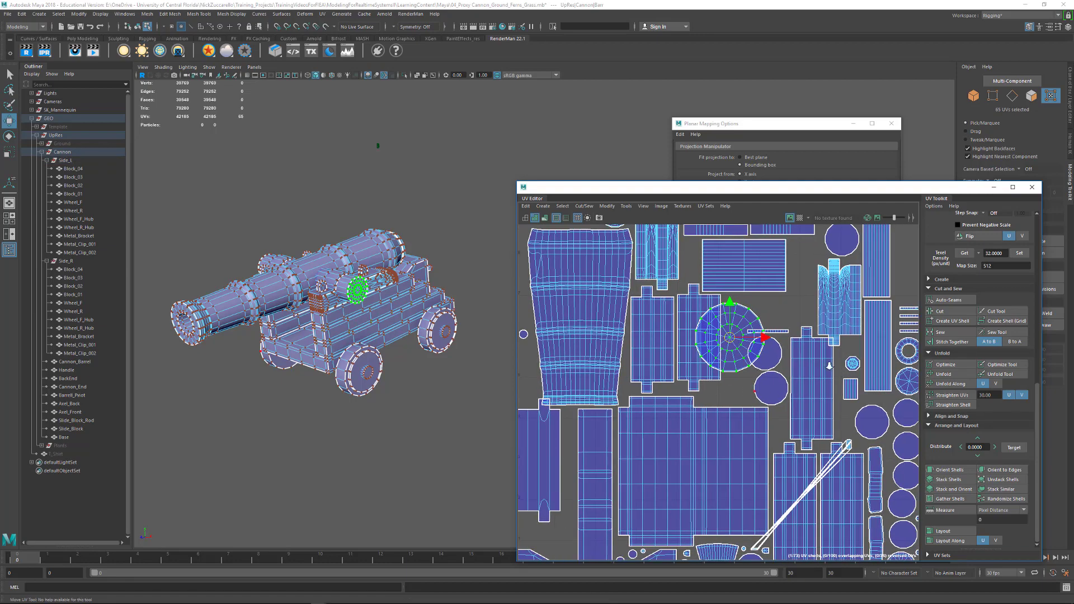
pyautogui.keyDown('alt'); pyautogui.moveTo(829, 365); pyautogui.dragTo(769, 354, button='right'); pyautogui.keyUp('alt')
pyautogui.keyDown('alt'); pyautogui.moveTo(769, 353); pyautogui.dragTo(690, 357, button='middle'); pyautogui.keyUp('alt')
pyautogui.moveTo(703, 355); pyautogui.dragTo(549, 369)
pyautogui.keyDown('alt'); pyautogui.moveTo(653, 356); pyautogui.dragTo(781, 329, button='middle'); pyautogui.keyUp('alt')
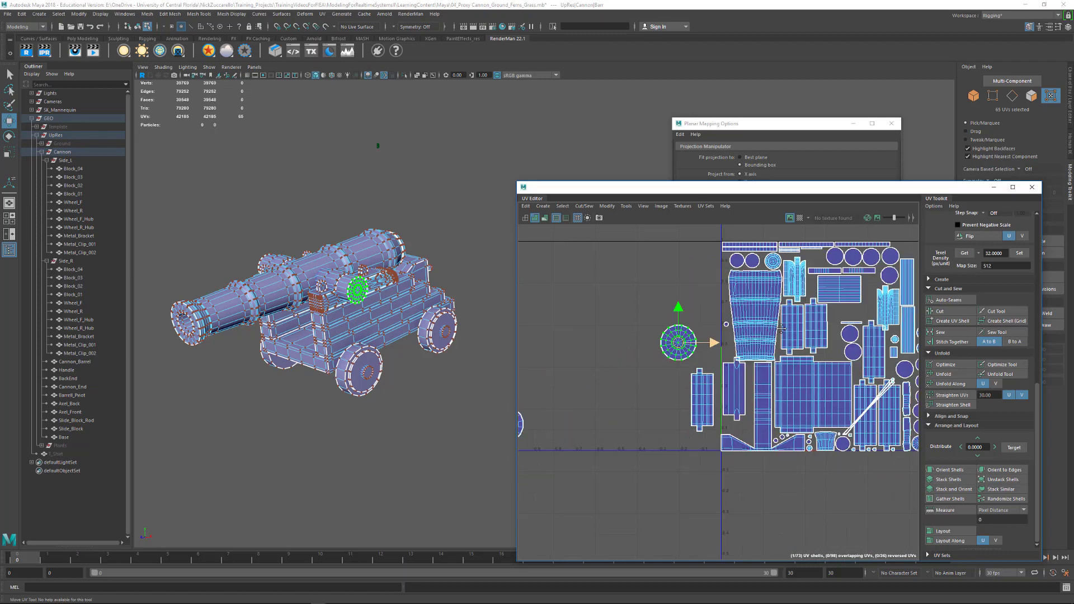
# - Scale both barrel pivot cap shells down to match the packed shells and set them side by side outside the tile
pyautogui.keyDown('alt'); pyautogui.moveTo(782, 329); pyautogui.dragTo(671, 365, button='right'); pyautogui.keyUp('alt')
pyautogui.doubleClick(629, 387)
pyautogui.moveTo(628, 387); pyautogui.dragTo(744, 330)
pyautogui.press('r')
pyautogui.press('w')
pyautogui.keyDown('alt'); pyautogui.moveTo(764, 340); pyautogui.dragTo(596, 377, button='middle'); pyautogui.keyUp('alt')
pyautogui.click(578, 393)
pyautogui.click(583, 363)
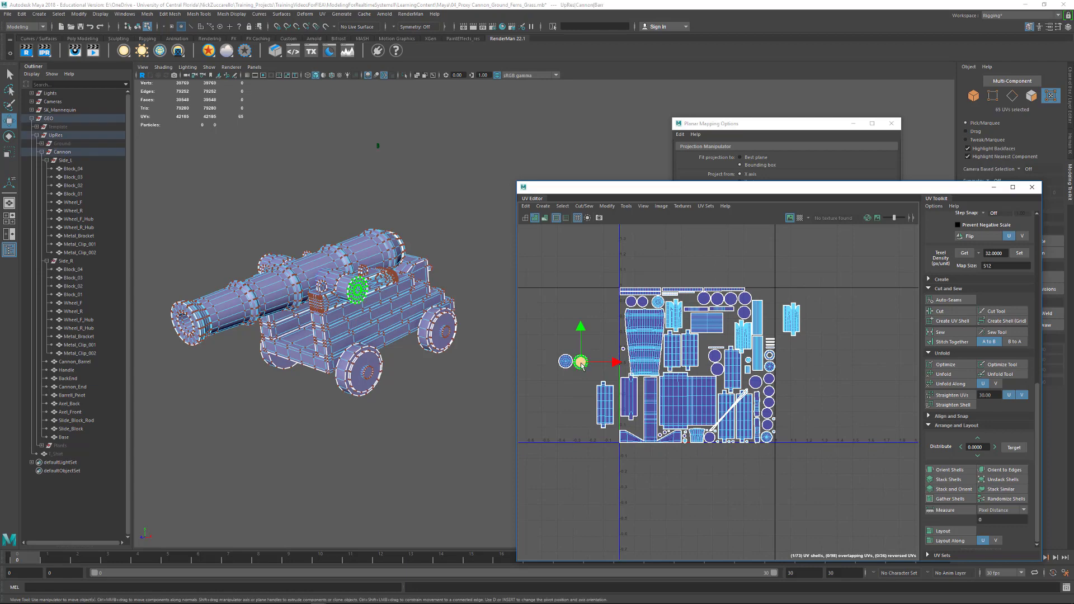
# - Place one pivot cap shell below the striped rectangle, and shift the thin strip and two wheel circles beneath it to the left
pyautogui.moveTo(582, 362); pyautogui.dragTo(706, 342)
pyautogui.scroll(3, 706, 342)
pyautogui.keyDown('alt'); pyautogui.moveTo(776, 381); pyautogui.dragTo(871, 369, button='middle'); pyautogui.keyUp('alt')
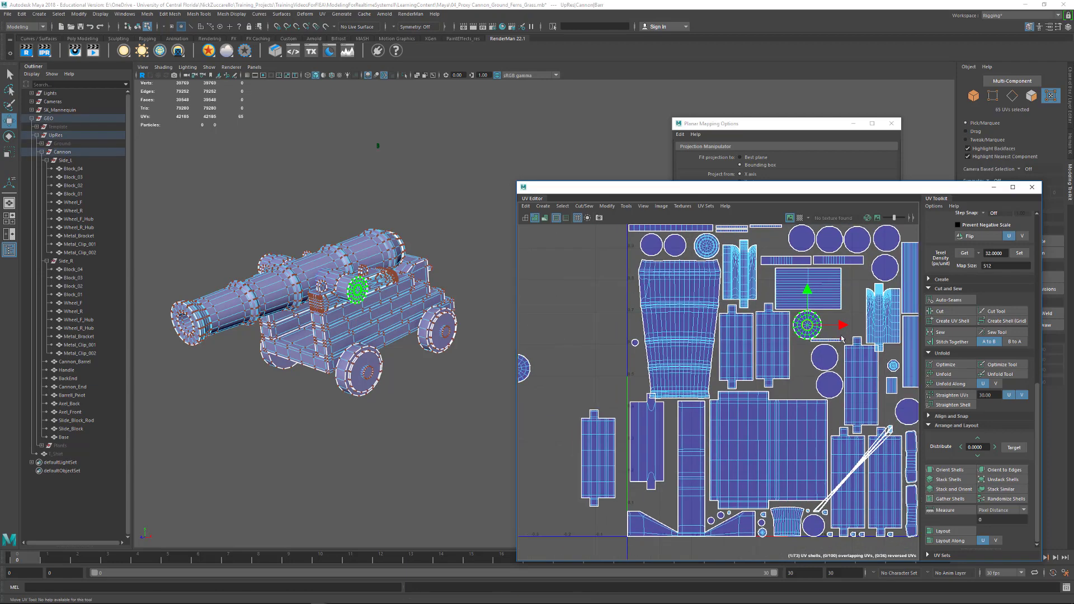
pyautogui.click(837, 342)
pyautogui.moveTo(835, 351); pyautogui.dragTo(806, 361)
pyautogui.click(816, 360)
pyautogui.moveTo(826, 378); pyautogui.dragTo(821, 381)
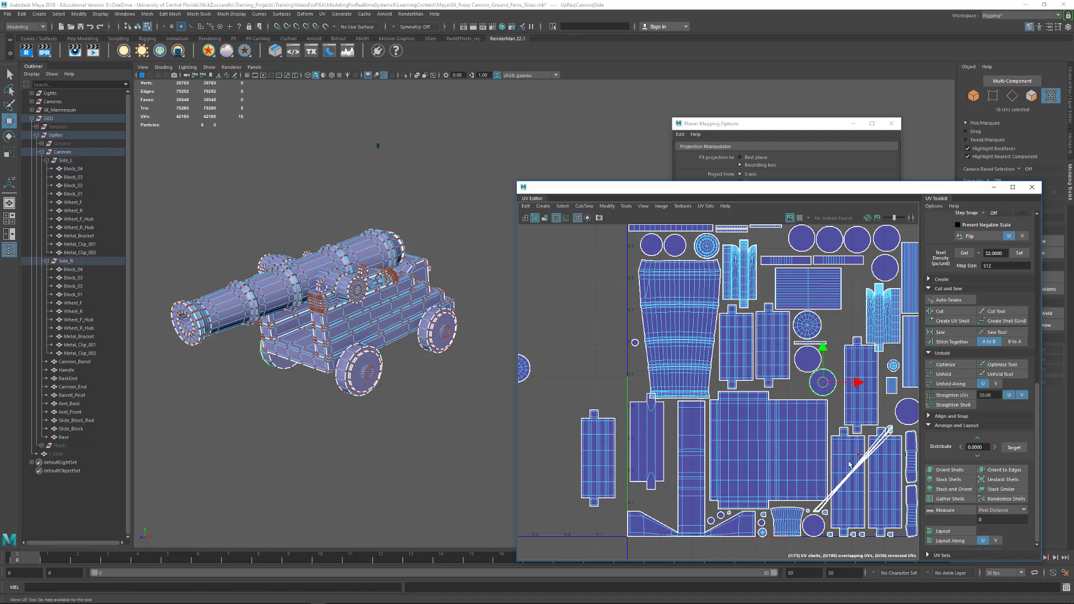
# - Move the second barrel pivot cap shell into the tile beside the first one
pyautogui.click(529, 380)
pyautogui.moveTo(523, 370); pyautogui.dragTo(843, 327)
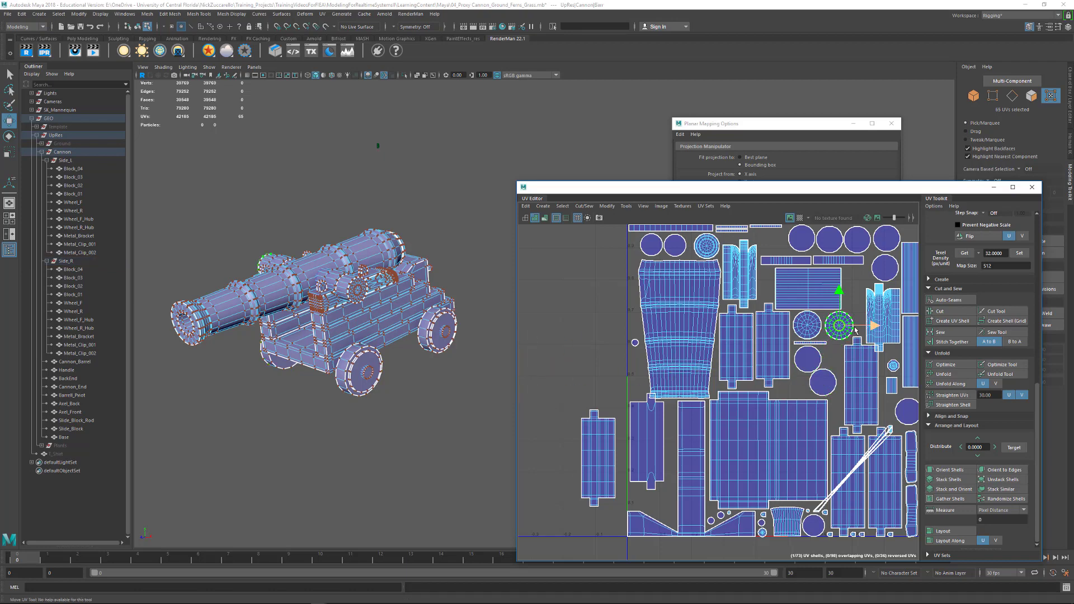
pyautogui.scroll(-5, 748, 380)
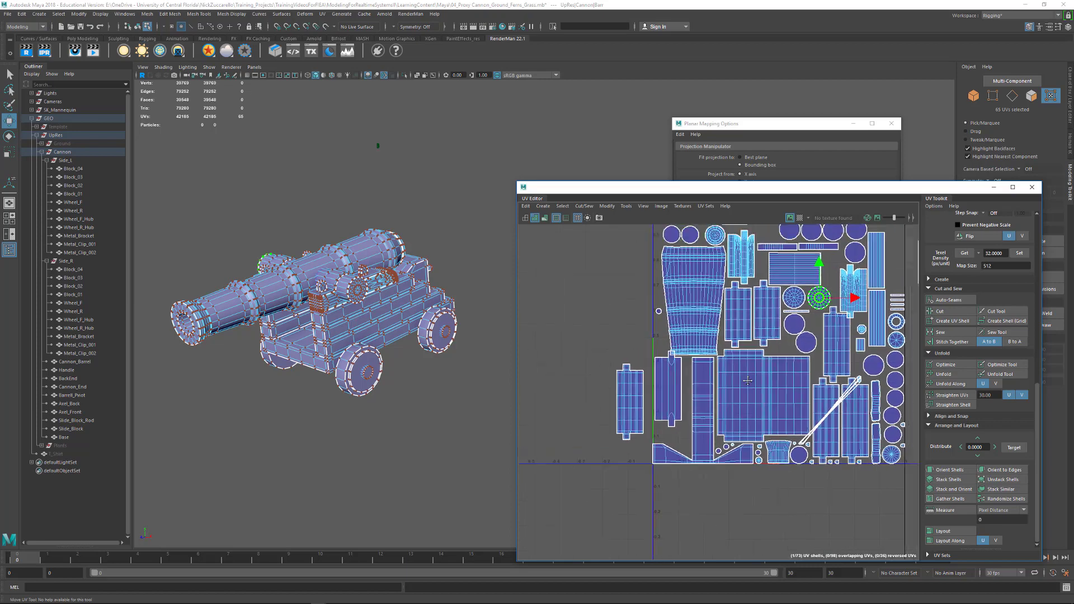
pyautogui.keyDown('alt'); pyautogui.moveTo(748, 381); pyautogui.dragTo(688, 369, button='middle'); pyautogui.keyUp('alt')
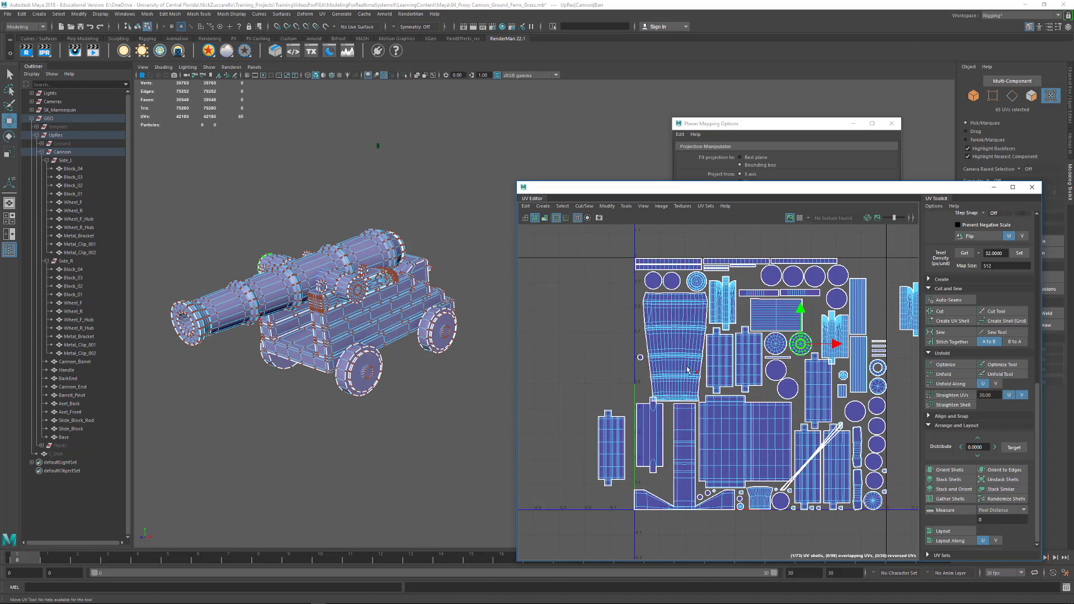
# - Nudge the side block shell at the tile's left edge downward and the notched block shell below the pivot caps slightly left
pyautogui.click(657, 447)
pyautogui.moveTo(657, 448); pyautogui.dragTo(659, 462)
pyautogui.keyDown('alt'); pyautogui.moveTo(684, 437); pyautogui.dragTo(632, 460, button='middle'); pyautogui.keyUp('alt')
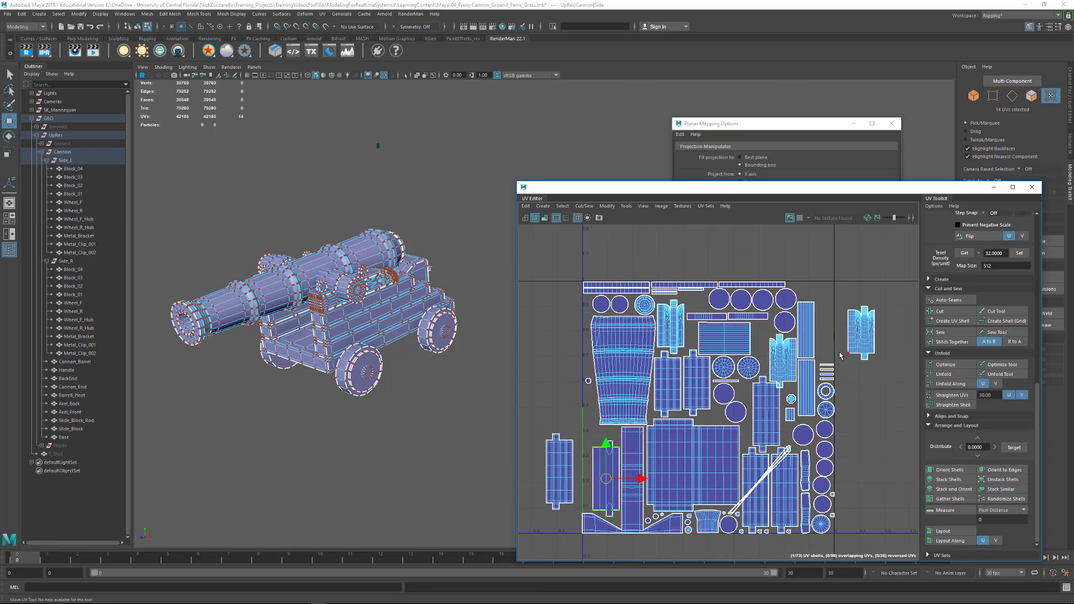
pyautogui.click(758, 409)
pyautogui.moveTo(777, 417); pyautogui.dragTo(776, 417)
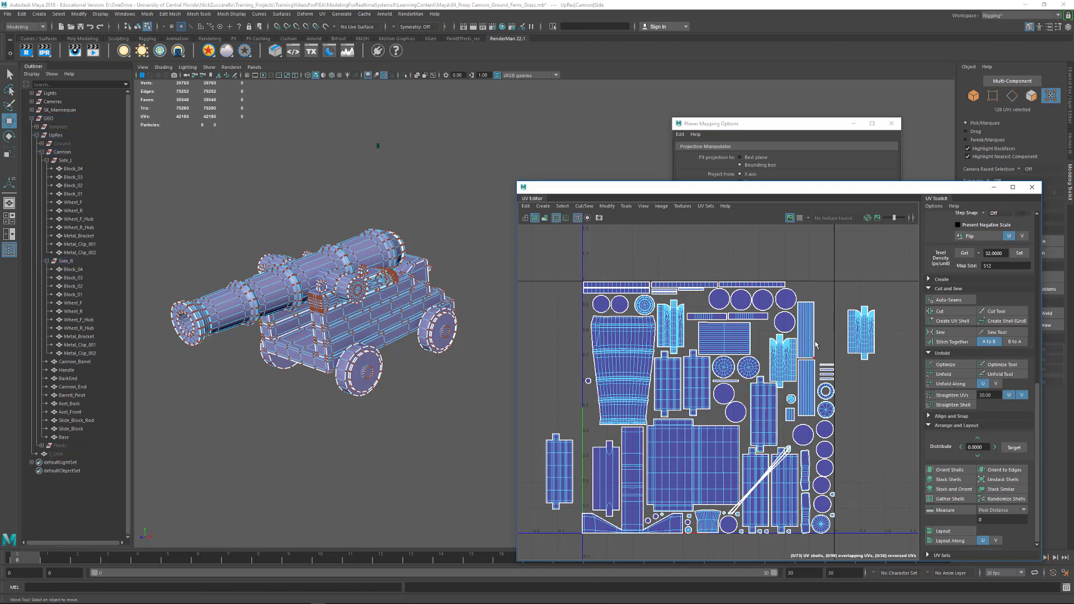
# - Place the two tall rectangular wheel shells side by side in the tile's upper-right corner
pyautogui.click(811, 315)
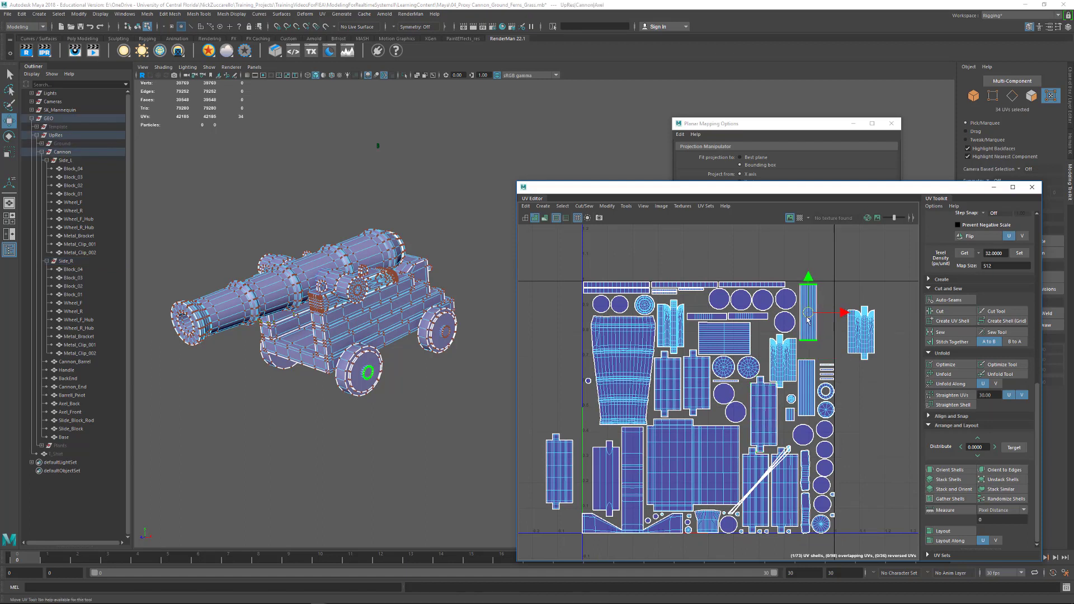
pyautogui.moveTo(810, 315)
pyautogui.mouseDown()
pyautogui.moveTo(810, 364)
pyautogui.moveTo(827, 308)
pyautogui.moveTo(806, 315)
pyautogui.mouseUp()
pyautogui.click(808, 314)
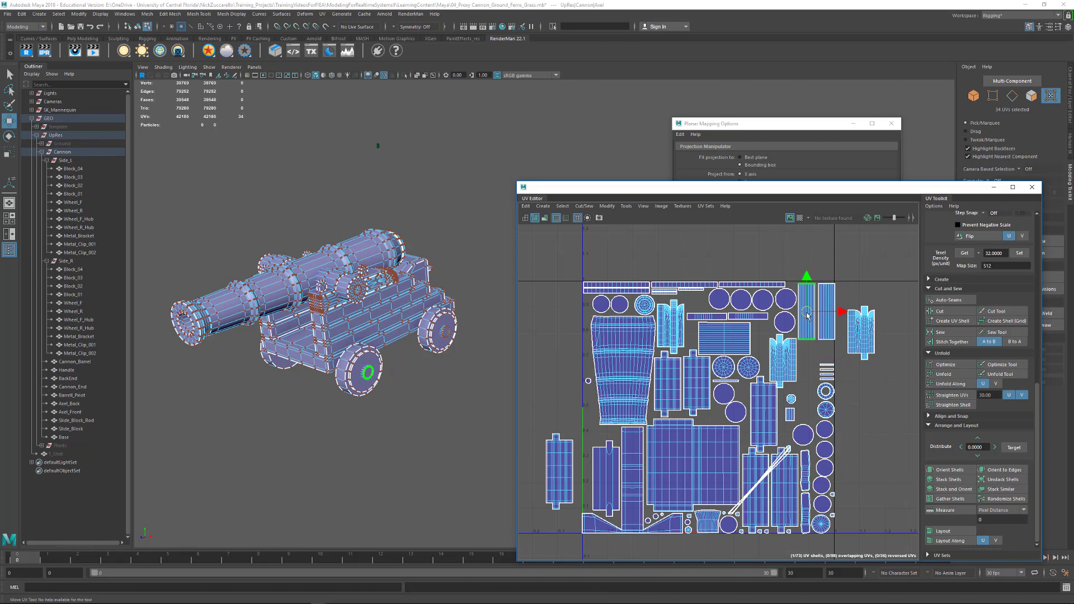
pyautogui.click(828, 305)
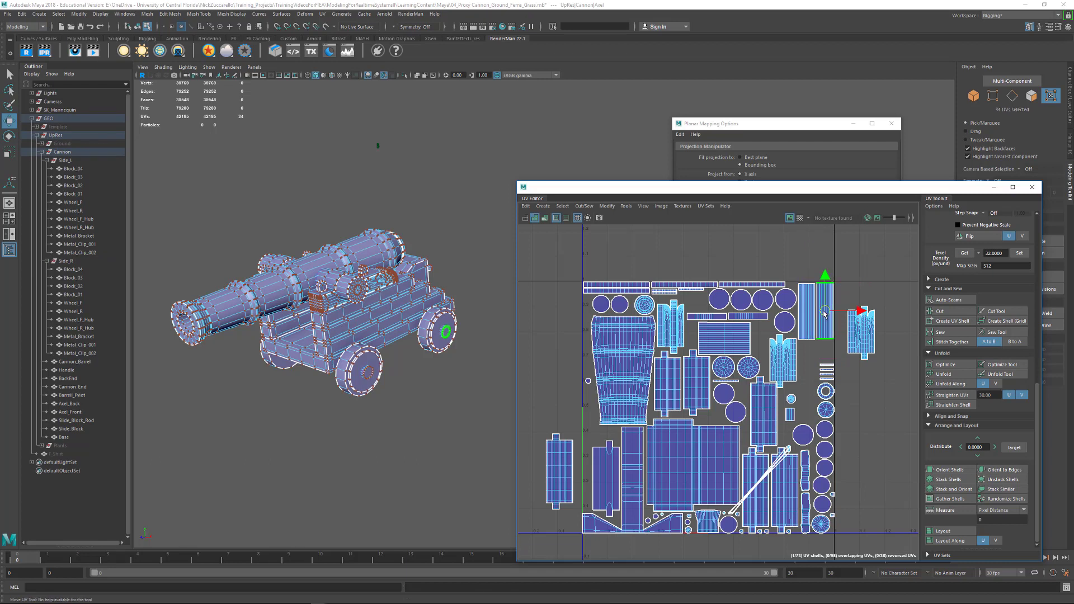
# - Move the four thin metal clip strips into the gap left of the circular shell column, redoing the first placement
pyautogui.click(834, 378)
pyautogui.moveTo(833, 378); pyautogui.dragTo(813, 412)
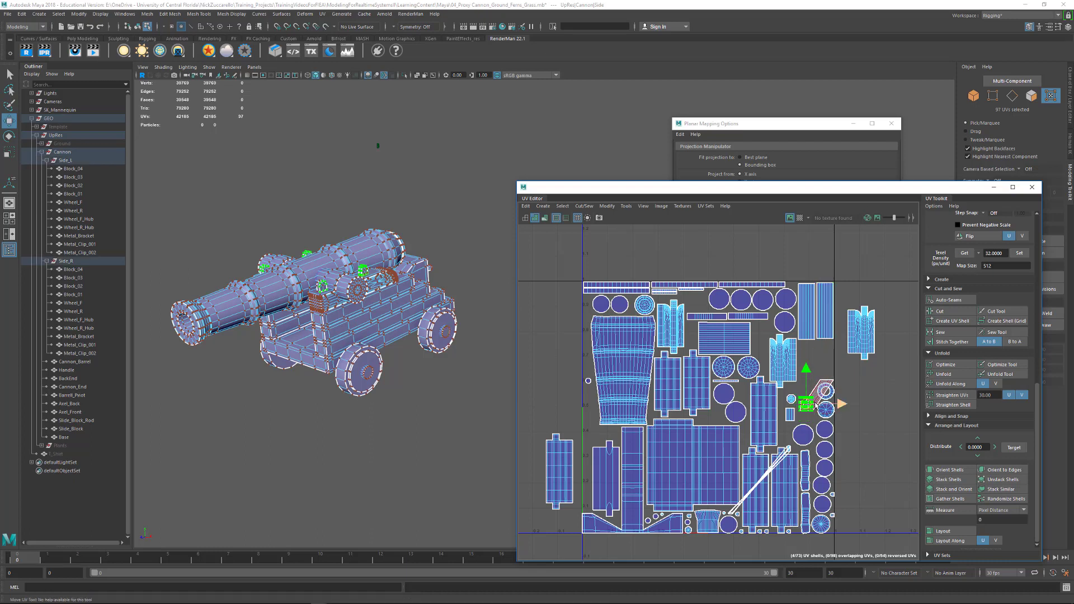
pyautogui.hotkey('ctrl', 'z')
pyautogui.moveTo(806, 357); pyautogui.dragTo(810, 415)
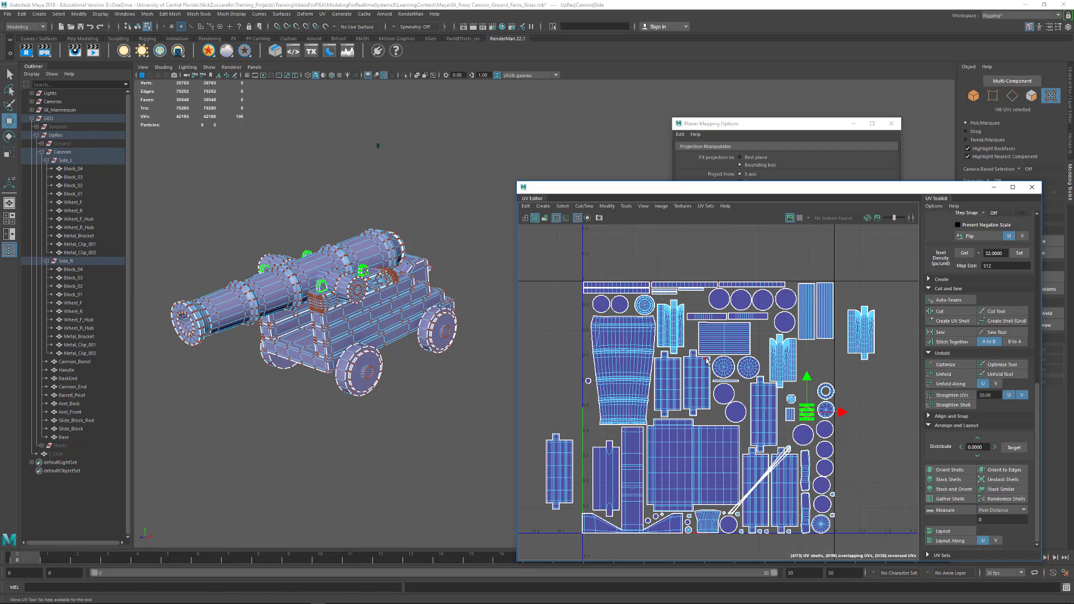
# - Close the UV Editor, return to object selection and deselect the cannon parts
pyautogui.click(1026, 192)
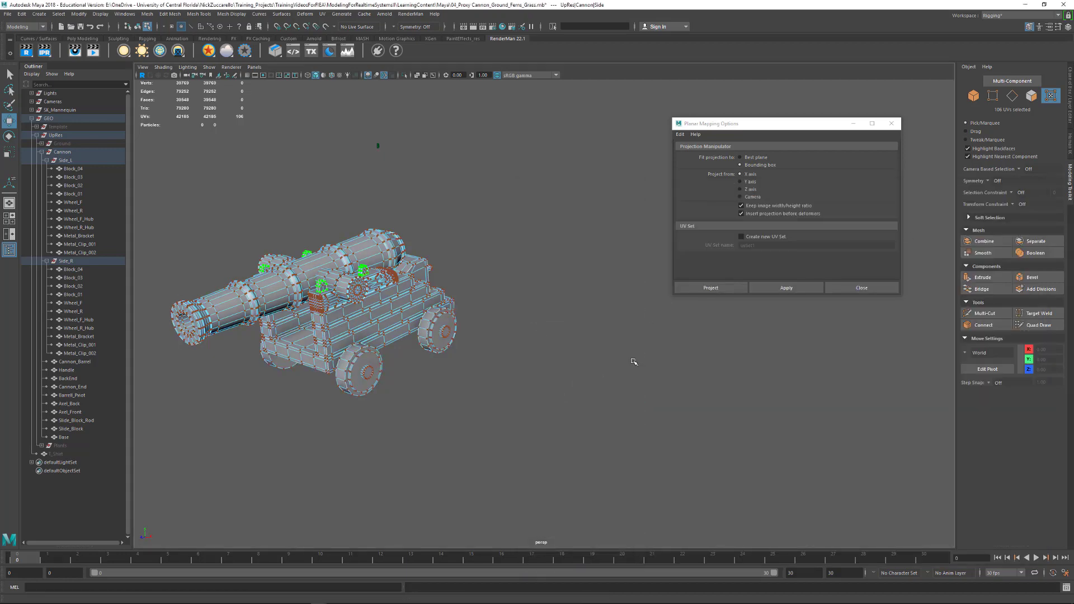
pyautogui.keyDown('alt'); pyautogui.moveTo(632, 362); pyautogui.dragTo(619, 363); pyautogui.keyUp('alt')
pyautogui.keyDown('alt'); pyautogui.moveTo(420, 303); pyautogui.dragTo(570, 334, button='middle'); pyautogui.keyUp('alt')
pyautogui.keyDown('alt'); pyautogui.moveTo(570, 334); pyautogui.dragTo(642, 363, button='right'); pyautogui.keyUp('alt')
pyautogui.press('F8')
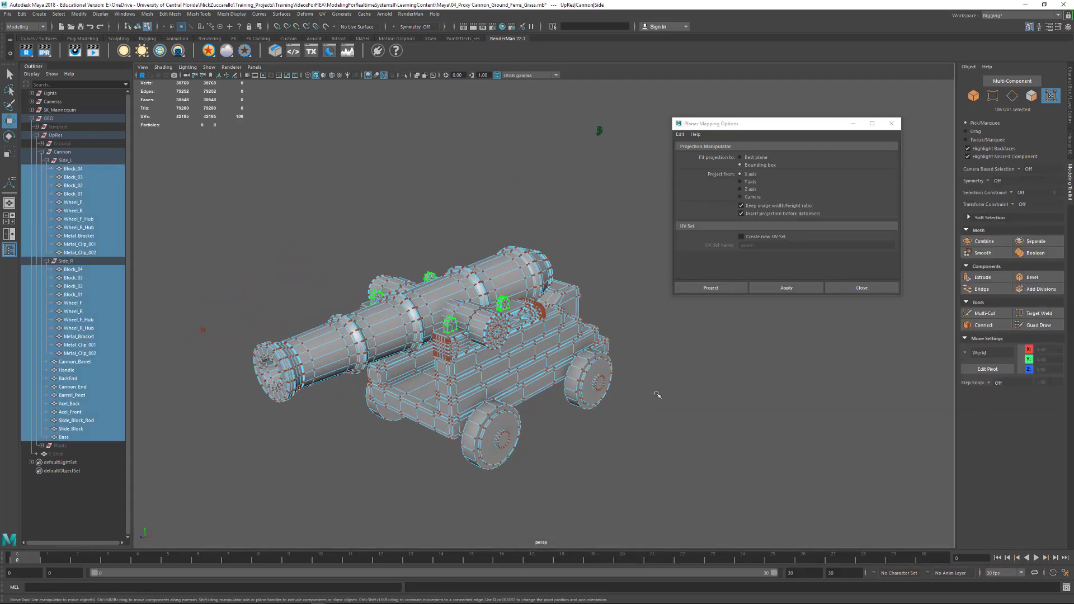
pyautogui.click(693, 407)
pyautogui.scroll(10, 661, 336)
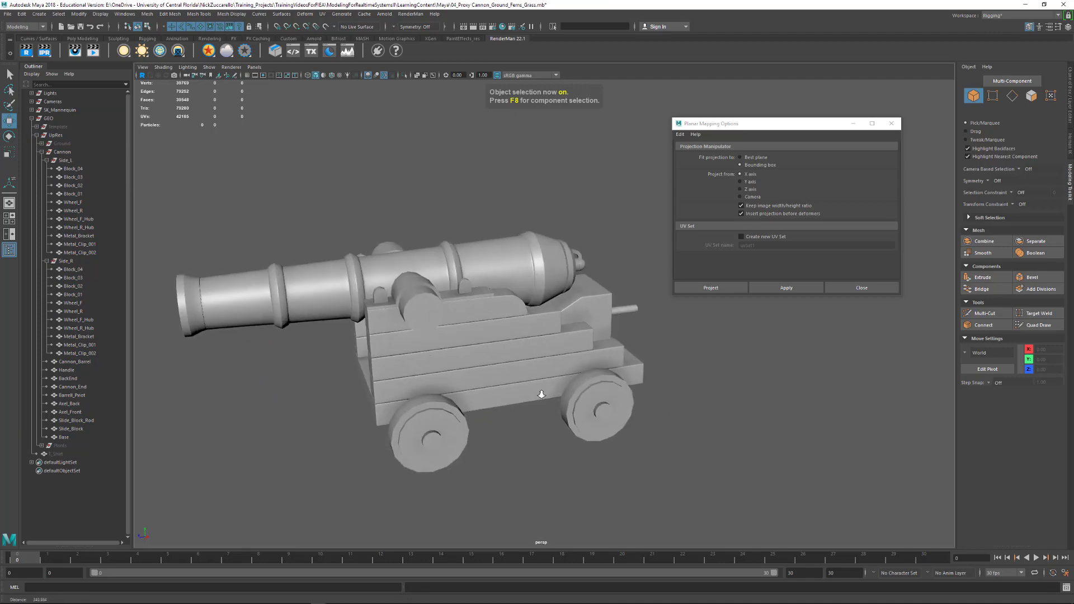
# - Inspect the carriage side and turn on smooth preview for the barrel pivot
pyautogui.click(372, 330)
pyautogui.keyDown('alt'); pyautogui.moveTo(385, 345); pyautogui.dragTo(497, 492); pyautogui.keyUp('alt')
pyautogui.click(497, 492)
pyautogui.scroll(5, 504, 425)
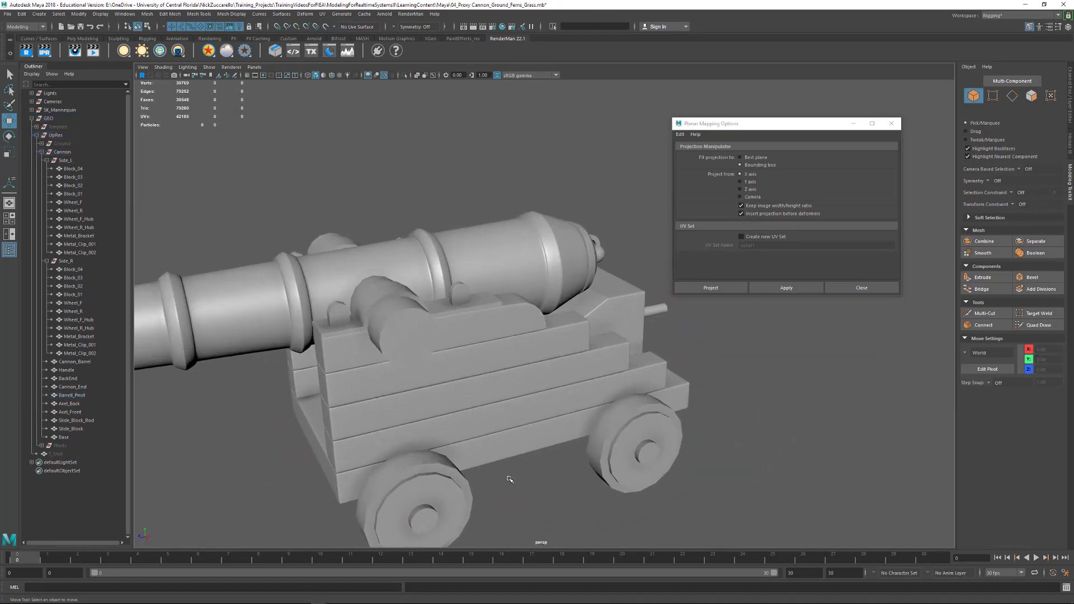
pyautogui.keyDown('alt'); pyautogui.moveTo(459, 359); pyautogui.dragTo(475, 342); pyautogui.keyUp('alt')
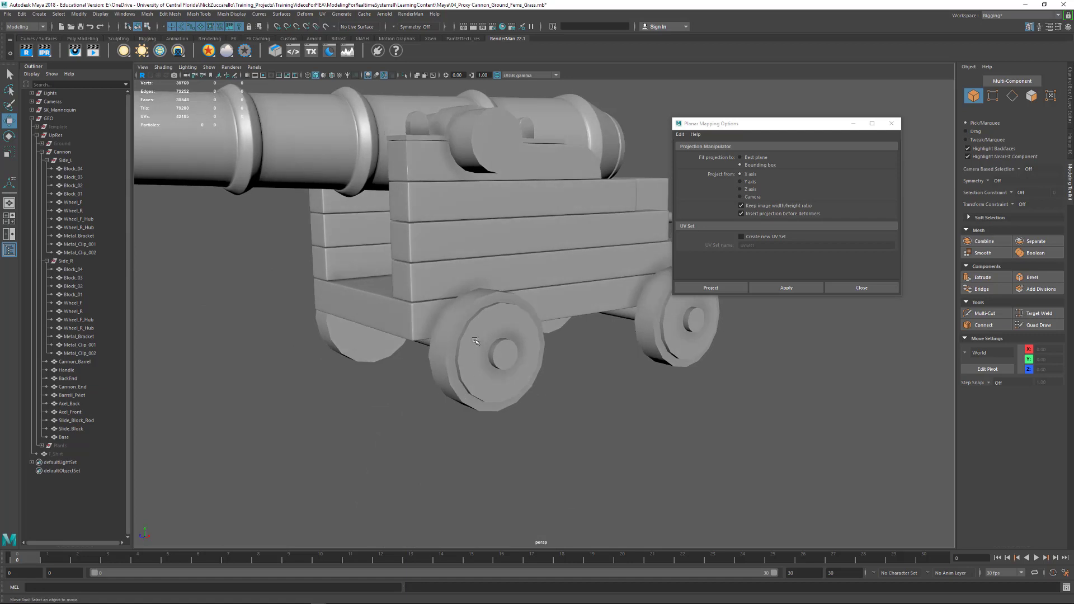
pyautogui.click(512, 361)
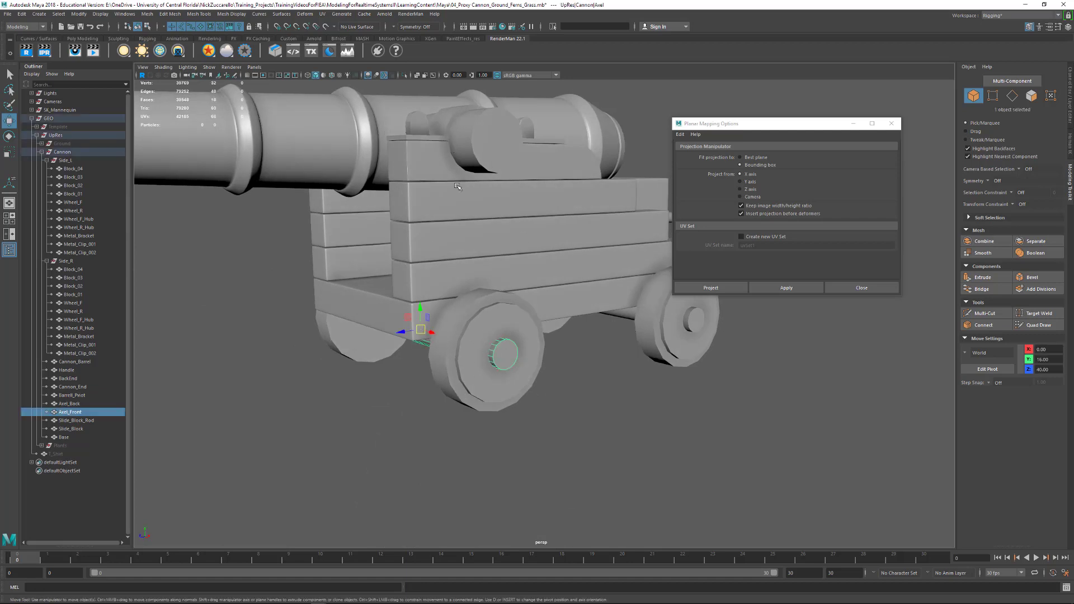
pyautogui.click(493, 142)
pyautogui.keyDown('alt'); pyautogui.moveTo(493, 147); pyautogui.dragTo(495, 156); pyautogui.keyUp('alt')
pyautogui.press('3')
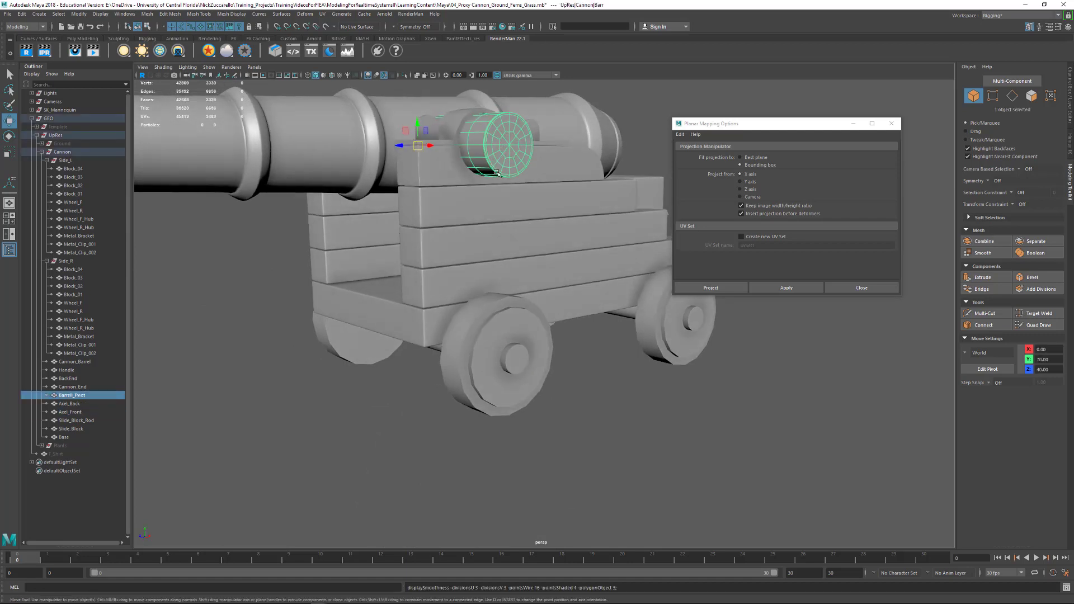
# - Select the front wheel hub in the Side_L group and isolate it in the viewport
pyautogui.click(600, 373)
pyautogui.keyDown('alt'); pyautogui.moveTo(600, 373); pyautogui.dragTo(610, 378); pyautogui.keyUp('alt')
pyautogui.click(521, 385)
pyautogui.keyDown('alt'); pyautogui.moveTo(503, 328); pyautogui.dragTo(599, 398); pyautogui.keyUp('alt')
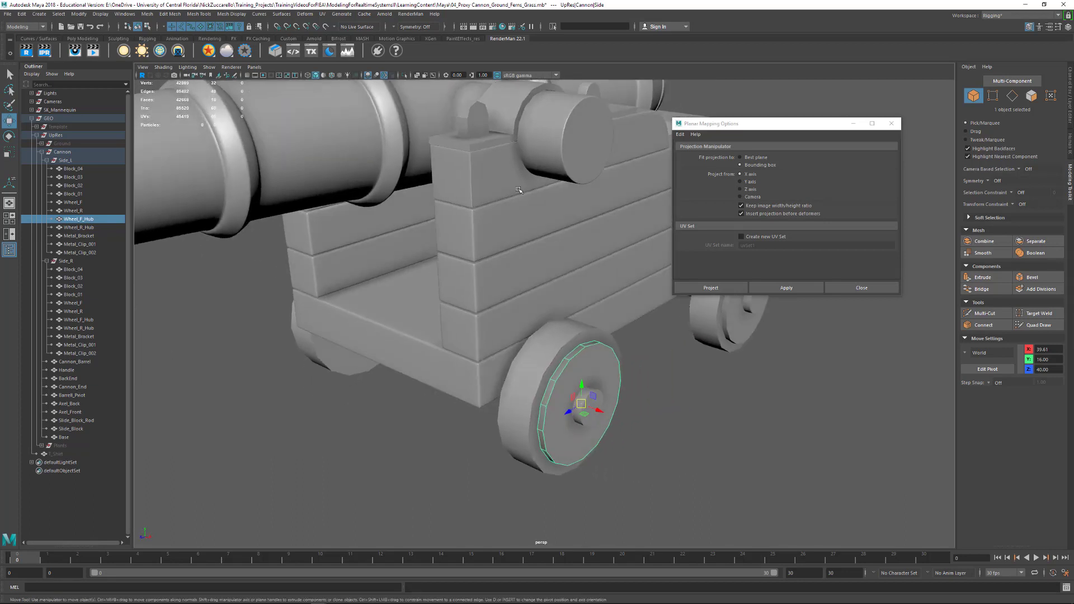
pyautogui.click(404, 75)
pyautogui.keyDown('alt'); pyautogui.moveTo(571, 300); pyautogui.dragTo(436, 270); pyautogui.keyUp('alt')
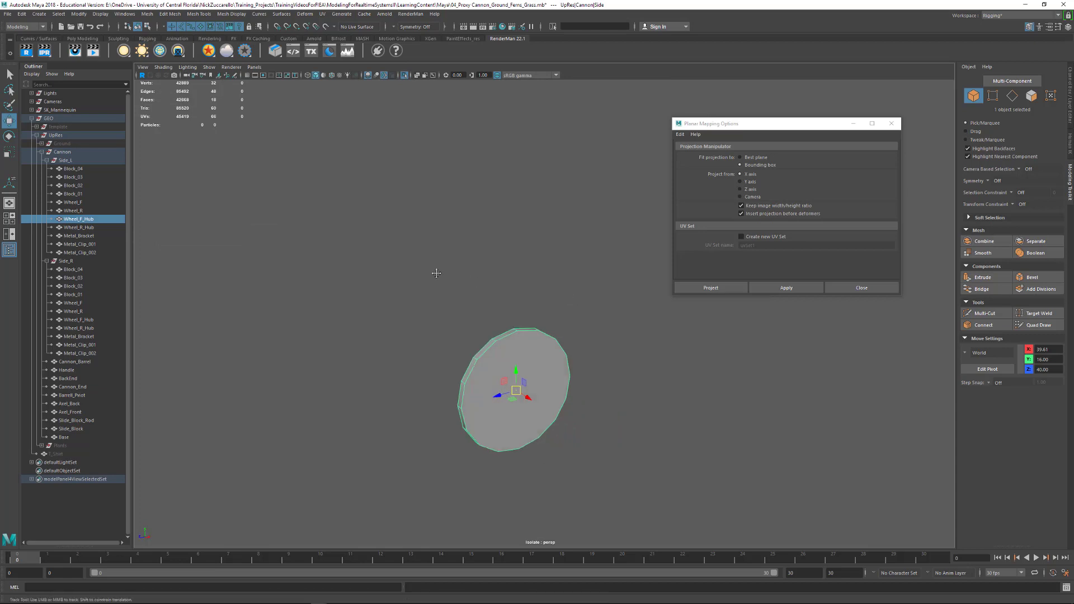
pyautogui.keyDown('alt'); pyautogui.moveTo(436, 271); pyautogui.dragTo(514, 285, button='right'); pyautogui.keyUp('alt')
pyautogui.keyDown('alt'); pyautogui.moveTo(514, 284); pyautogui.dragTo(643, 424); pyautogui.keyUp('alt')
# - Extrude the hub's two flat end faces with an offset of 0.46
pyautogui.press('F11')
pyautogui.keyDown('alt'); pyautogui.moveTo(733, 386); pyautogui.dragTo(622, 388); pyautogui.keyUp('alt')
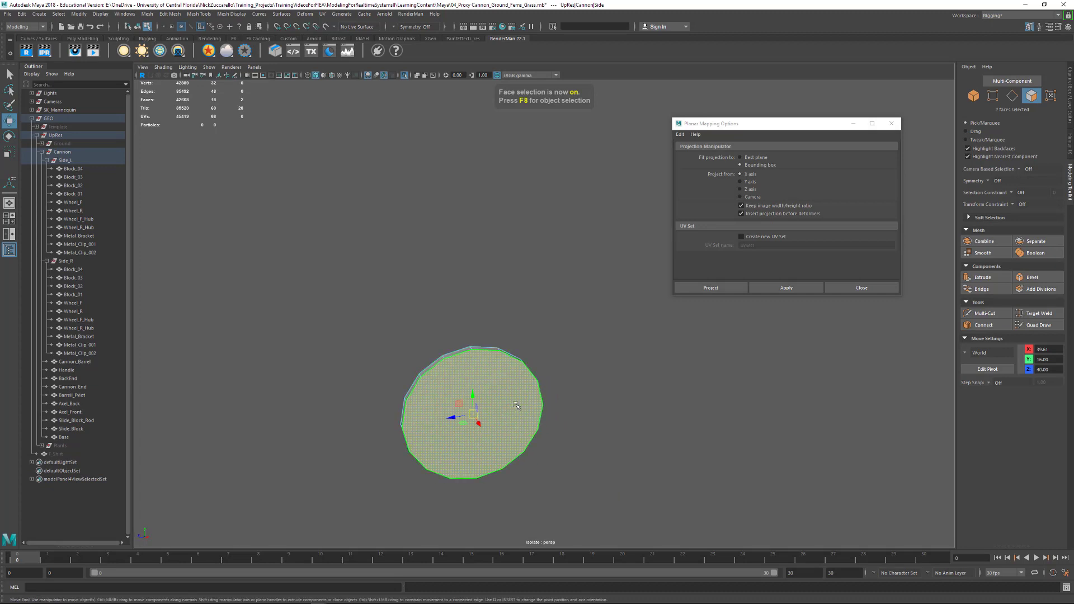
pyautogui.keyDown('alt'); pyautogui.moveTo(499, 400); pyautogui.dragTo(524, 375); pyautogui.keyUp('alt')
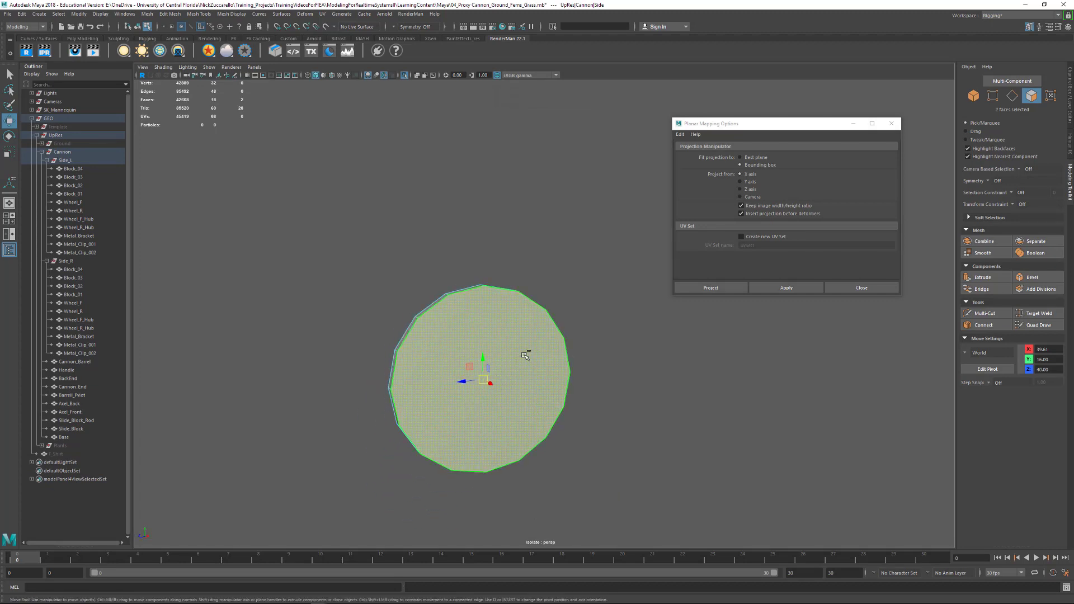
pyautogui.keyDown('shift'); pyautogui.moveTo(525, 355); pyautogui.dragTo(528, 385, button='right'); pyautogui.keyUp('shift')
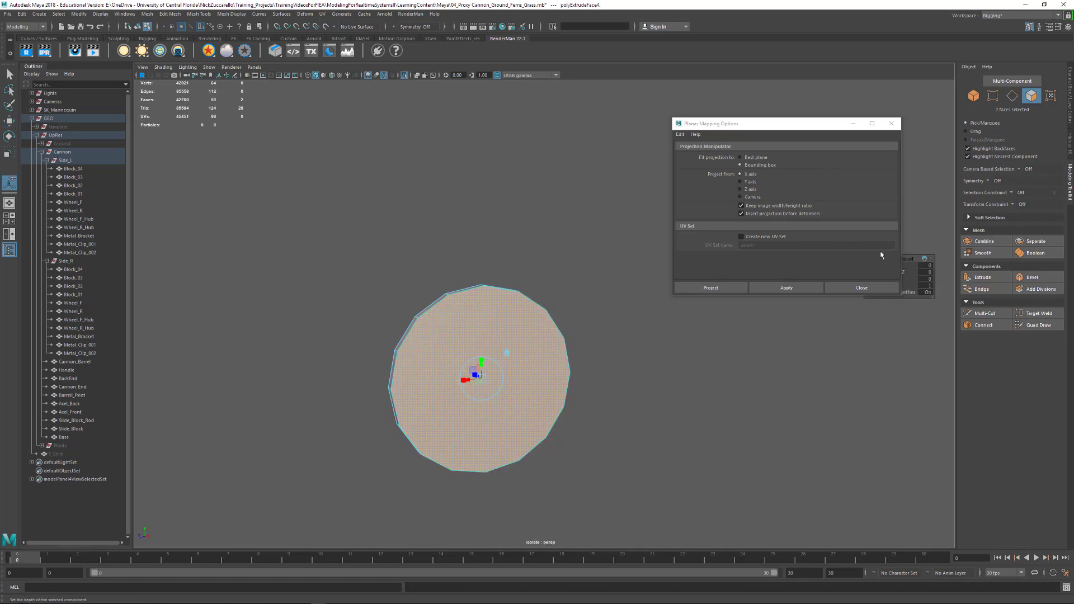
pyautogui.moveTo(910, 263); pyautogui.dragTo(614, 369)
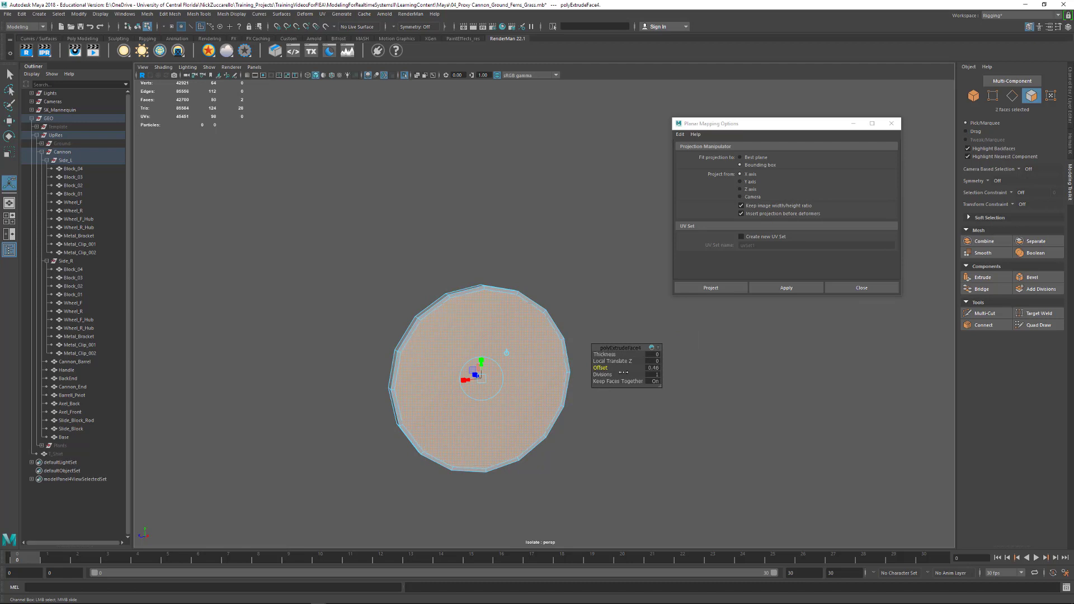
# - Set the end faces' extrude offset to 0.34 and extrude both faces inward three more times, the last two with offsets of 2.14 and 2.1
pyautogui.hotkey('ctrl', 'e')
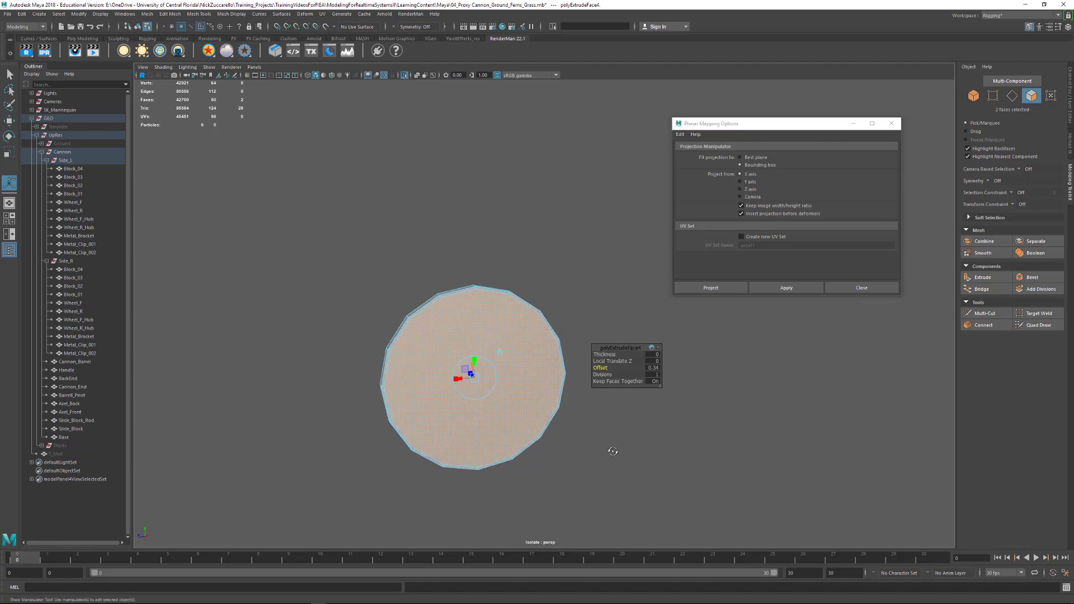
pyautogui.moveTo(607, 368); pyautogui.dragTo(667, 381)
pyautogui.moveTo(611, 398)
pyautogui.keyDown('alt'); pyautogui.mouseDown()
pyautogui.moveTo(614, 424)
pyautogui.moveTo(622, 389)
pyautogui.mouseUp(); pyautogui.keyUp('alt')
pyautogui.hotkey('ctrl', 'e')
pyautogui.click(607, 368)
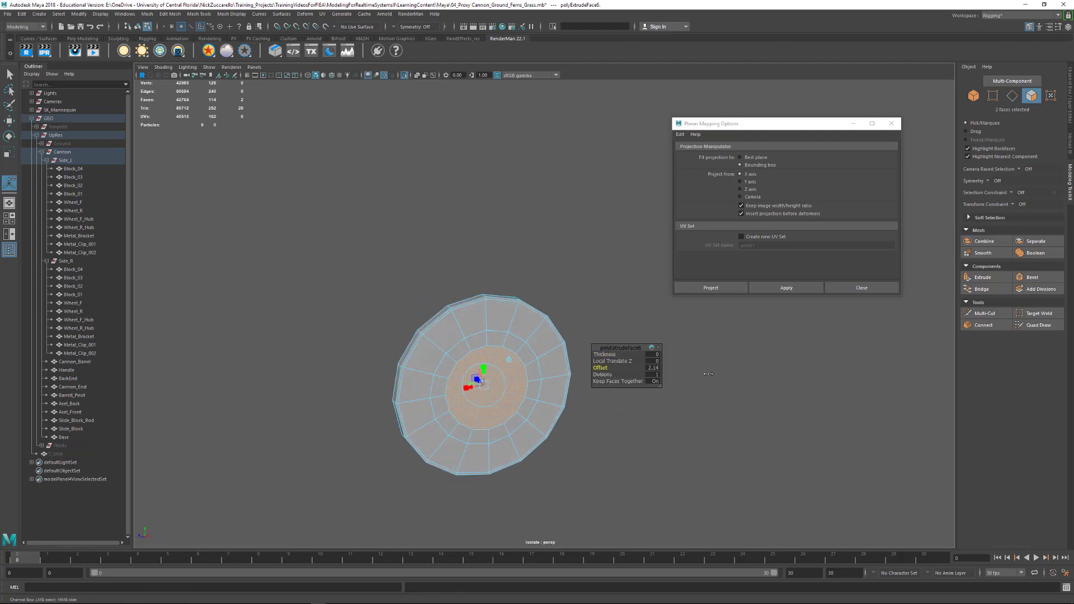
pyautogui.keyDown('alt'); pyautogui.moveTo(585, 430); pyautogui.dragTo(692, 380); pyautogui.keyUp('alt')
pyautogui.hotkey('ctrl', 'e')
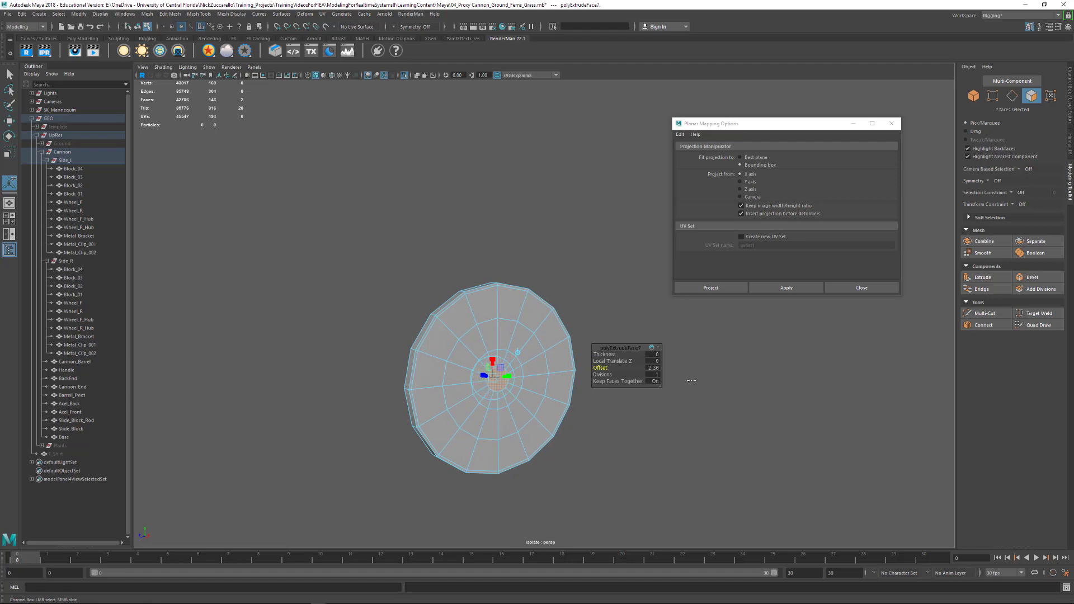
# - Try to merge both innermost end faces of the hub to center at once, and undo the merge
pyautogui.keyDown('shift'); pyautogui.moveTo(499, 382); pyautogui.dragTo(514, 360, button='right'); pyautogui.keyUp('shift')
pyautogui.keyDown('alt'); pyautogui.moveTo(468, 357); pyautogui.dragTo(525, 357); pyautogui.keyUp('alt')
pyautogui.hotkey('ctrl', 'z')
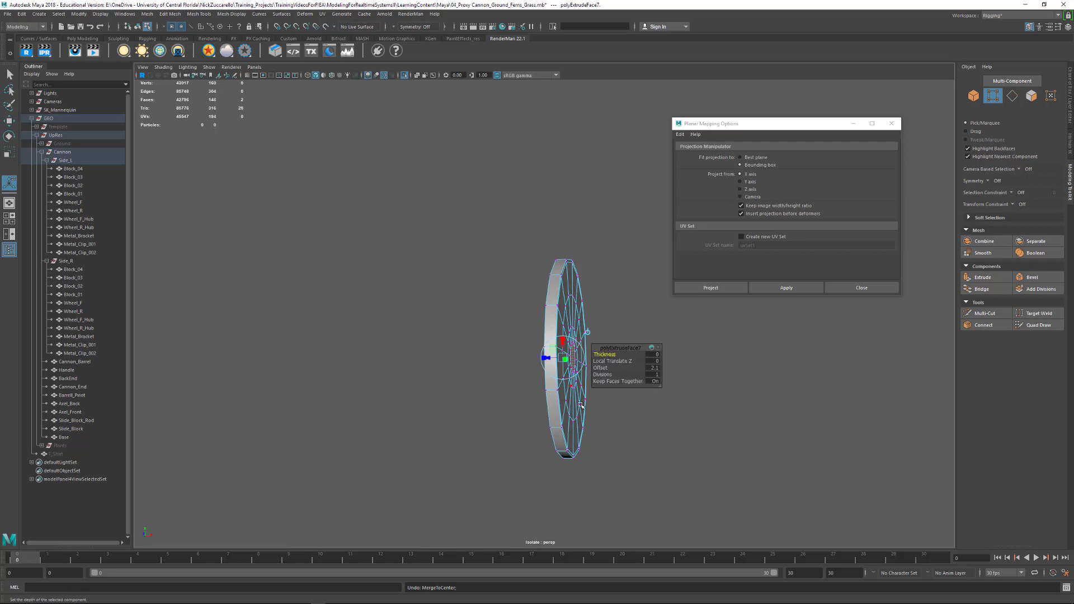
# - Merge the small innermost face on one side of the hub to its center
pyautogui.keyDown('alt'); pyautogui.moveTo(581, 405); pyautogui.dragTo(604, 444); pyautogui.keyUp('alt')
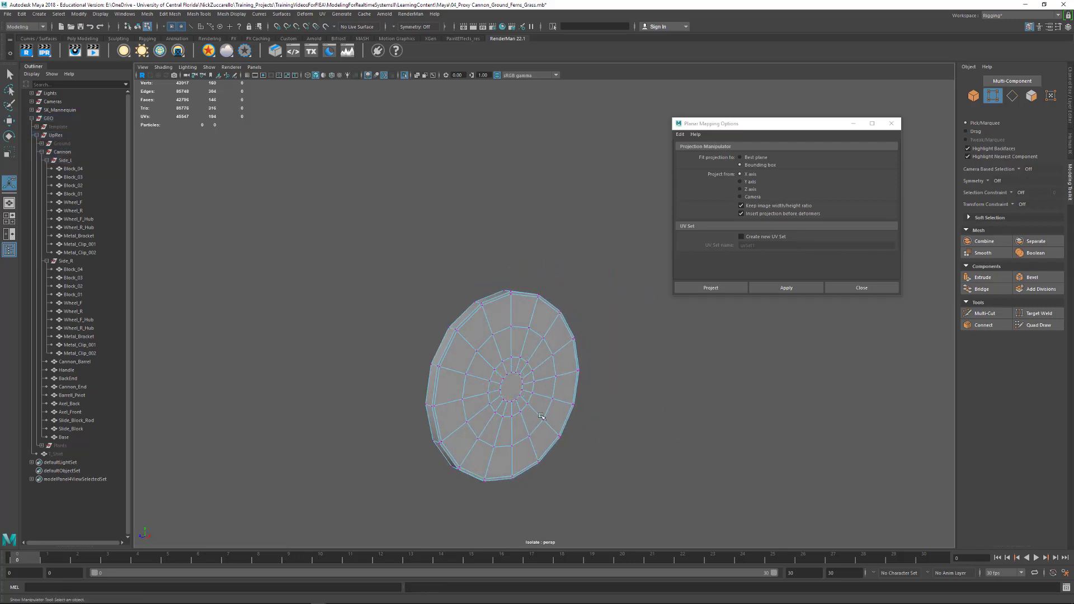
pyautogui.keyDown('alt'); pyautogui.moveTo(542, 416); pyautogui.dragTo(524, 399); pyautogui.keyUp('alt')
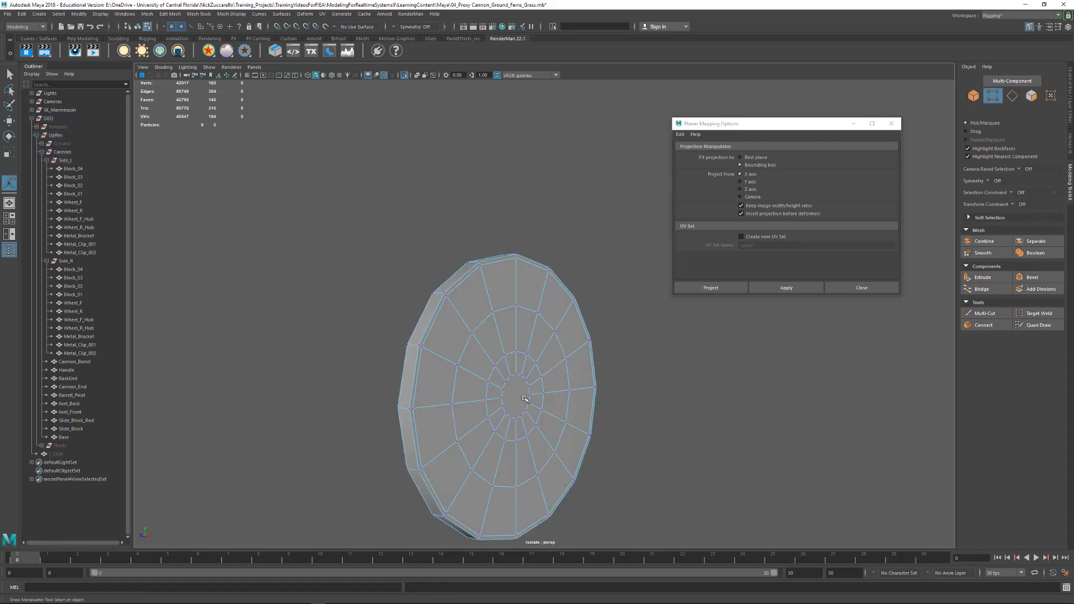
pyautogui.click(525, 398)
pyautogui.moveTo(516, 399); pyautogui.dragTo(492, 407, button='right')
pyautogui.click(516, 407)
# - Merge the innermost face on the opposite side of the hub to its center
pyautogui.keyDown('alt'); pyautogui.moveTo(567, 400); pyautogui.dragTo(654, 377); pyautogui.keyUp('alt')
pyautogui.press('F11')
pyautogui.click(659, 379)
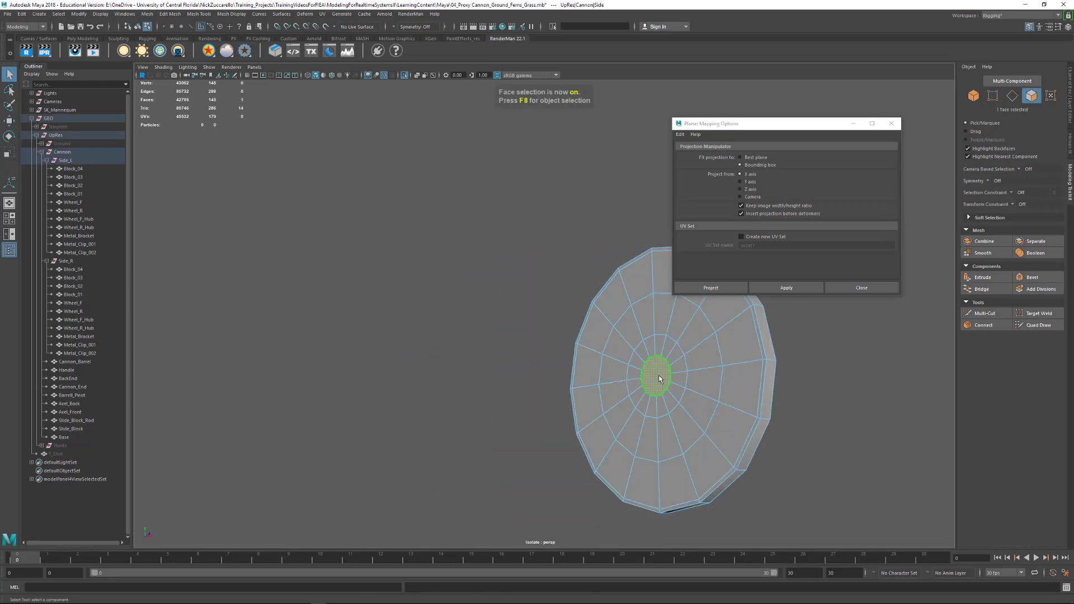
pyautogui.press('g')
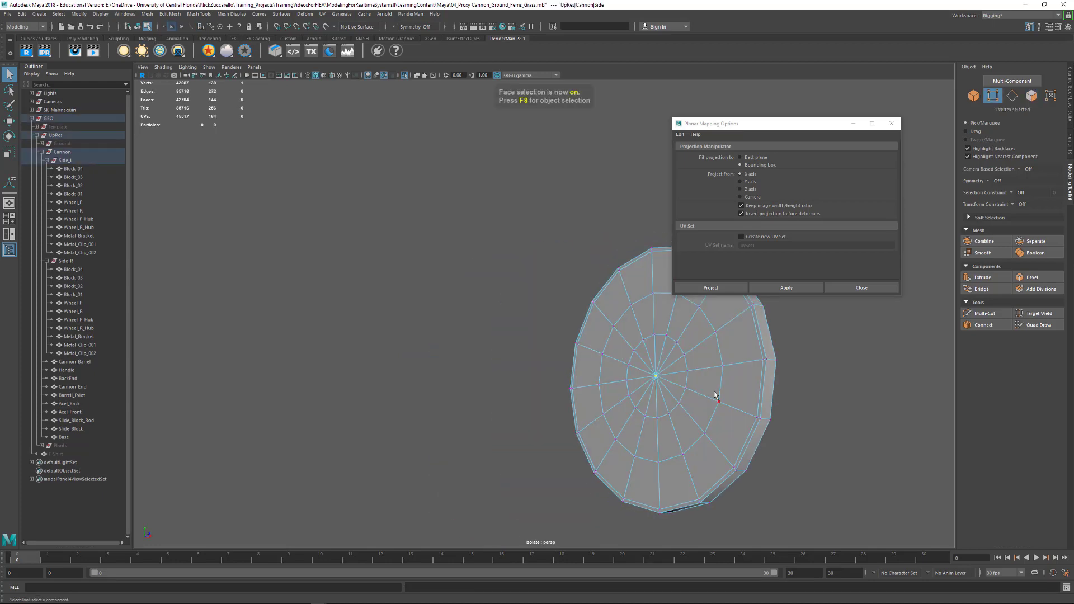
# - Delete every other spoke edge between the center point and the inner ring on both hub faces
pyautogui.keyDown('alt'); pyautogui.moveTo(706, 393); pyautogui.dragTo(482, 367); pyautogui.keyUp('alt')
pyautogui.scroll(2, 483, 367)
pyautogui.keyDown('alt'); pyautogui.moveTo(487, 370); pyautogui.dragTo(561, 331, button='middle'); pyautogui.keyUp('alt')
pyautogui.keyDown('alt'); pyautogui.moveTo(563, 369); pyautogui.dragTo(567, 363); pyautogui.keyUp('alt')
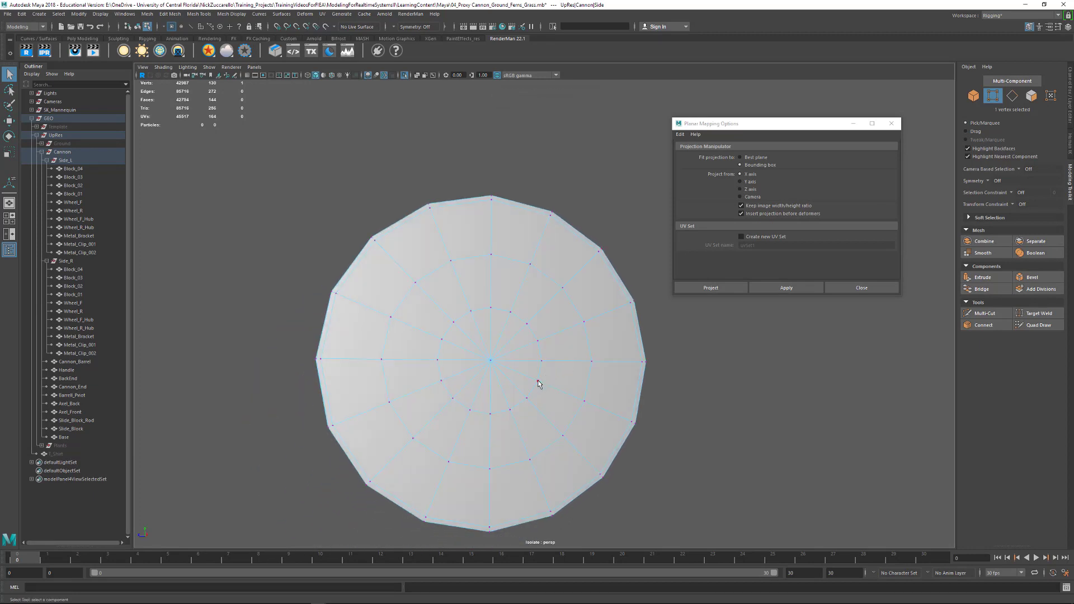
pyautogui.press('F10')
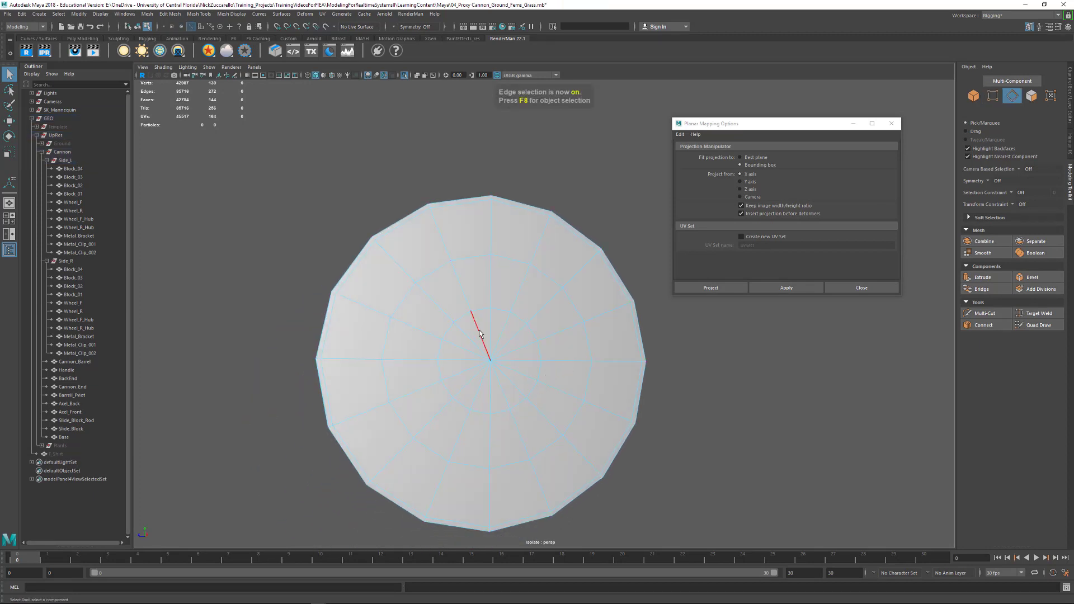
pyautogui.click(479, 334)
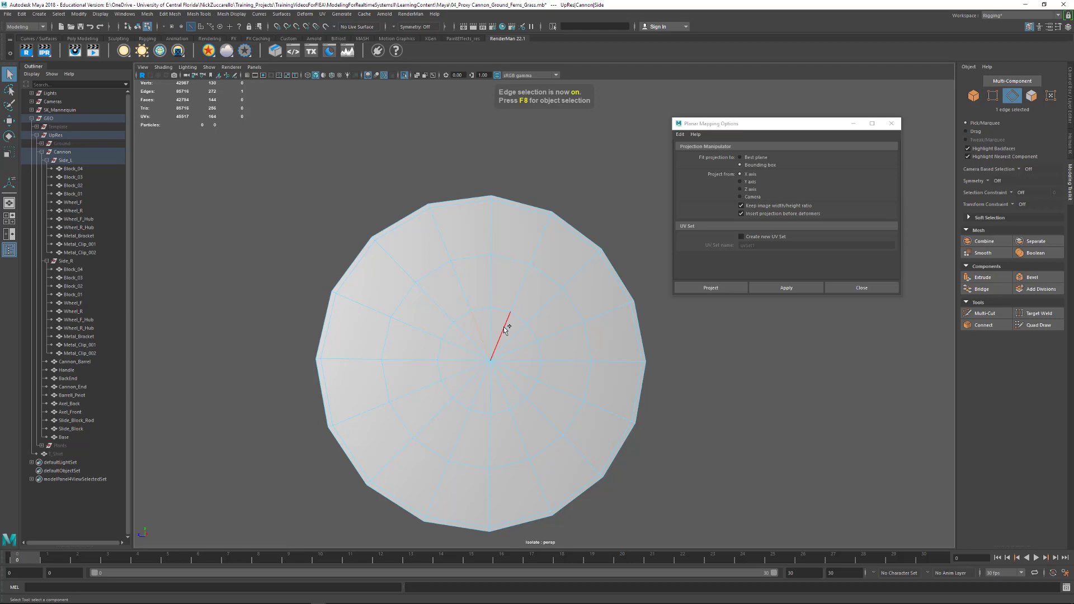
pyautogui.keyDown('shift'); pyautogui.click(522, 372); pyautogui.keyUp('shift')
pyautogui.keyDown('shift'); pyautogui.click(506, 389); pyautogui.keyUp('shift')
pyautogui.keyDown('shift'); pyautogui.click(478, 388); pyautogui.keyUp('shift')
pyautogui.keyDown('shift'); pyautogui.click(468, 376); pyautogui.keyUp('shift')
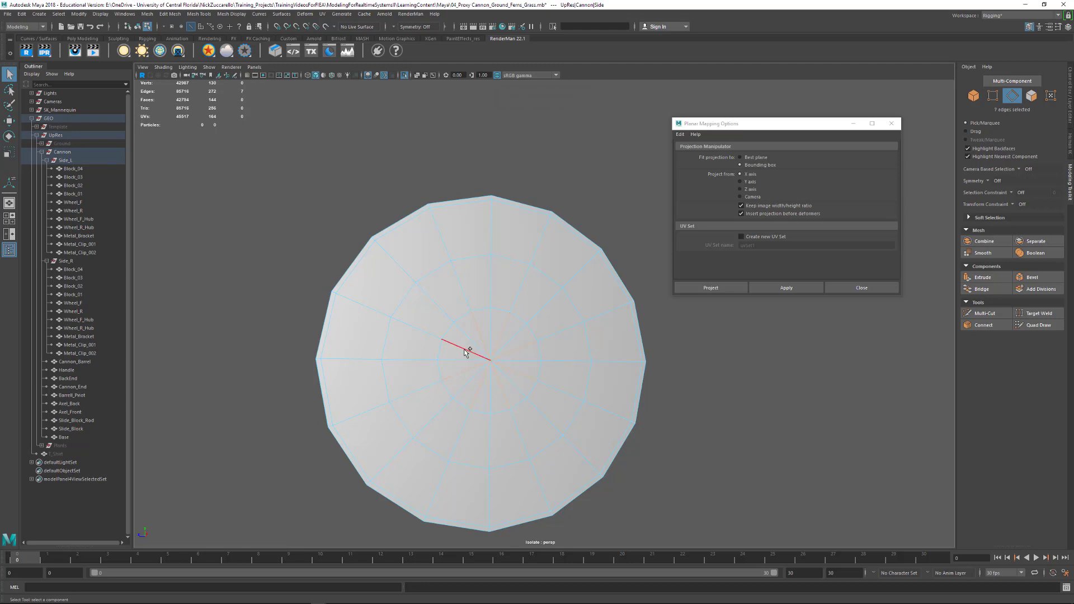
pyautogui.keyDown('shift'); pyautogui.click(471, 341); pyautogui.keyUp('shift')
pyautogui.keyDown('alt'); pyautogui.moveTo(484, 378); pyautogui.dragTo(648, 347); pyautogui.keyUp('alt')
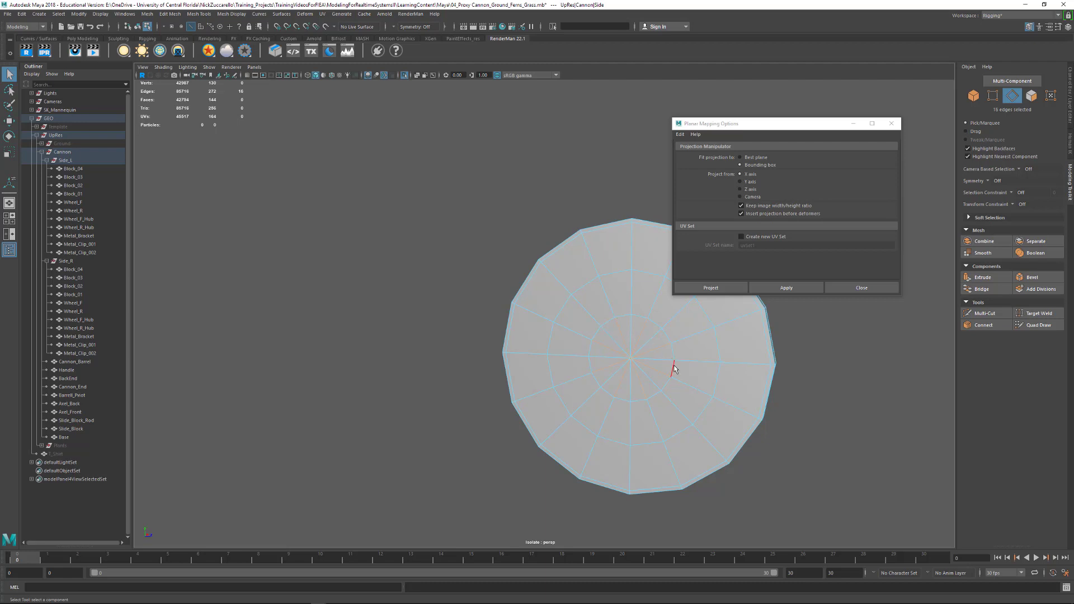
pyautogui.press('Delete')
# - Check the hub's shape in smooth preview and return it to the unsmoothed display
pyautogui.keyDown('alt'); pyautogui.moveTo(769, 379); pyautogui.dragTo(657, 377); pyautogui.keyUp('alt')
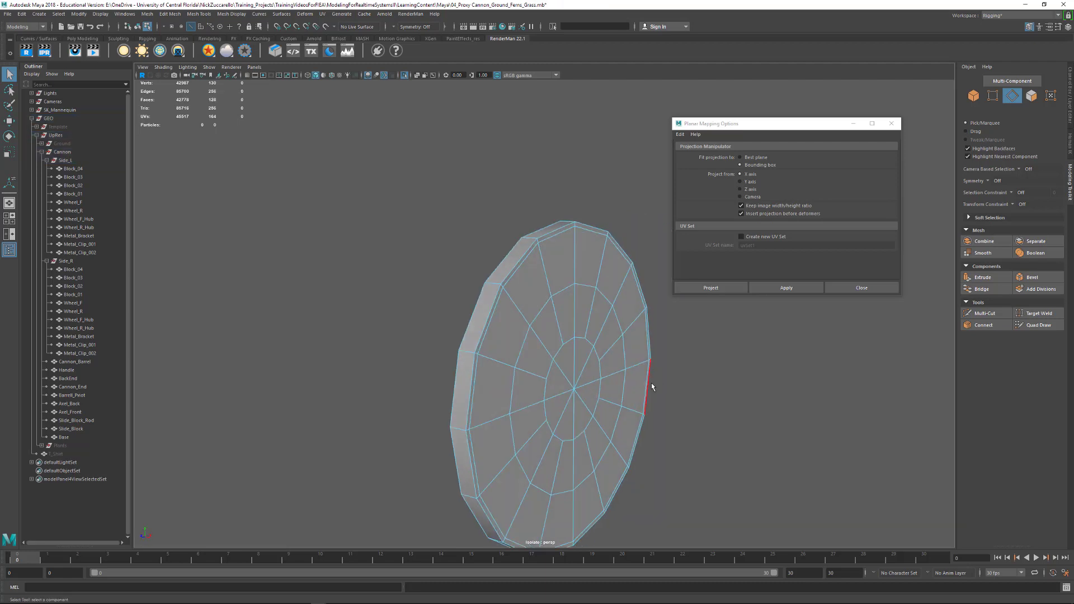
pyautogui.press('3')
pyautogui.keyDown('alt'); pyautogui.moveTo(758, 377); pyautogui.dragTo(640, 381, button='right'); pyautogui.keyUp('alt')
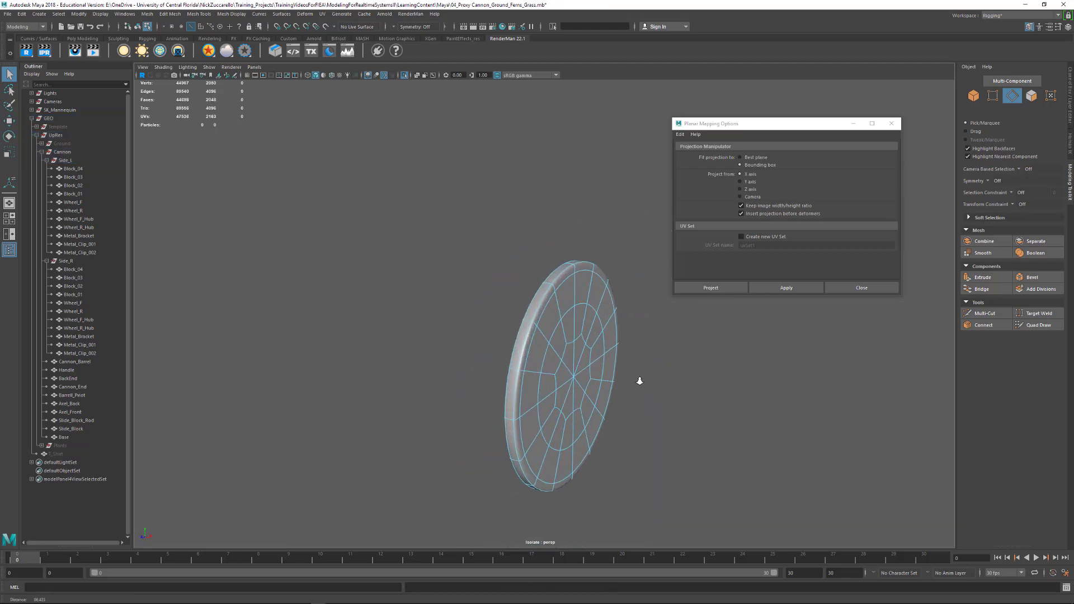
pyautogui.press('1')
# - Insert three edge loops around the hub's rim with Multi-Cut, one through the middle and one near each outer edge
pyautogui.keyDown('alt'); pyautogui.moveTo(551, 373); pyautogui.dragTo(619, 398, button='right'); pyautogui.keyUp('alt')
pyautogui.keyDown('alt'); pyautogui.moveTo(619, 398); pyautogui.dragTo(587, 369); pyautogui.keyUp('alt')
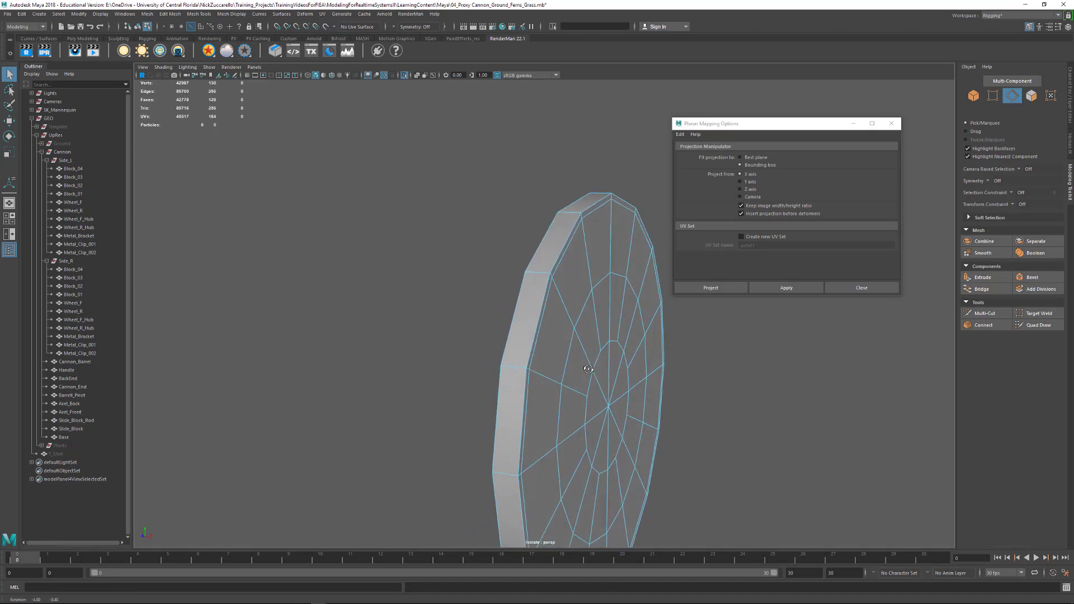
pyautogui.keyDown('alt'); pyautogui.moveTo(588, 369); pyautogui.dragTo(560, 354, button='right'); pyautogui.keyUp('alt')
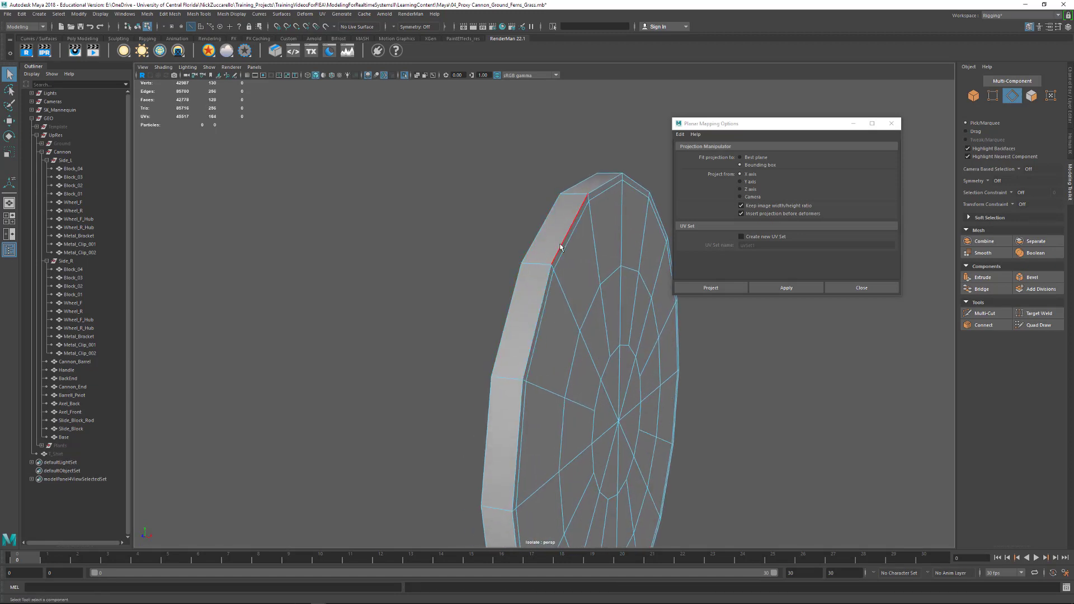
pyautogui.keyDown('alt'); pyautogui.moveTo(566, 294); pyautogui.dragTo(572, 274, button='middle'); pyautogui.keyUp('alt')
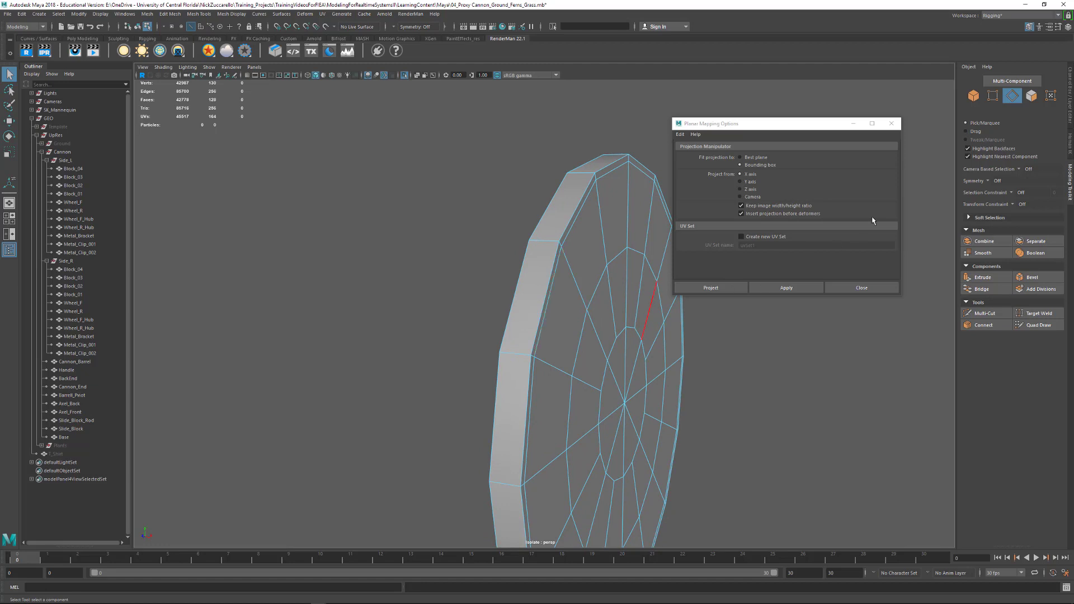
pyautogui.click(985, 313)
pyautogui.click(562, 246)
pyautogui.moveTo(569, 286)
pyautogui.keyDown('alt'); pyautogui.mouseDown()
pyautogui.moveTo(590, 254)
pyautogui.moveTo(578, 275)
pyautogui.mouseUp(); pyautogui.keyUp('alt')
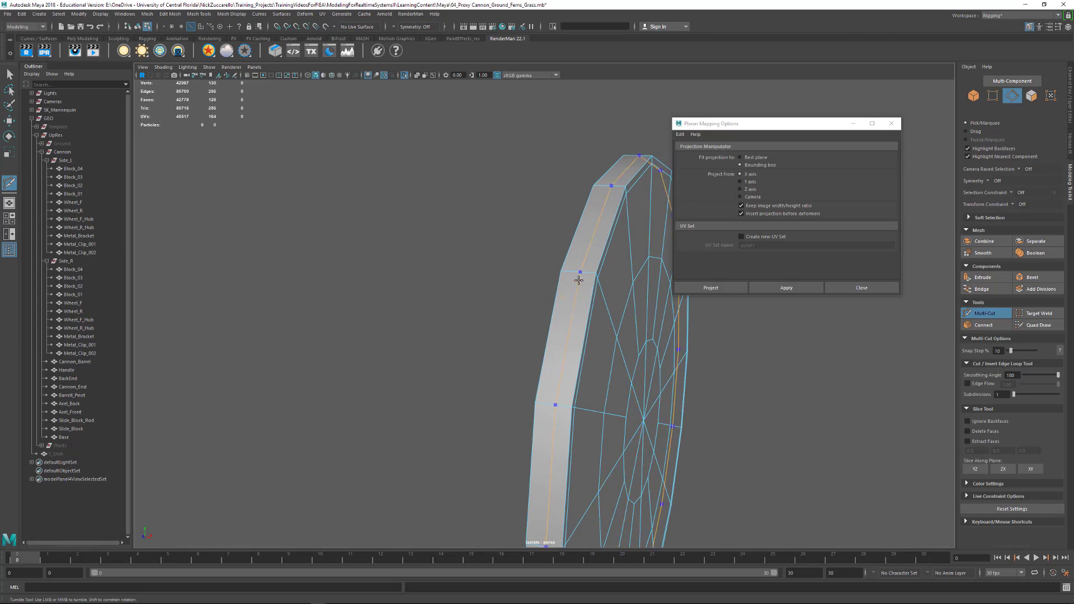
pyautogui.keyDown('alt'); pyautogui.moveTo(579, 285); pyautogui.dragTo(579, 281); pyautogui.keyUp('alt')
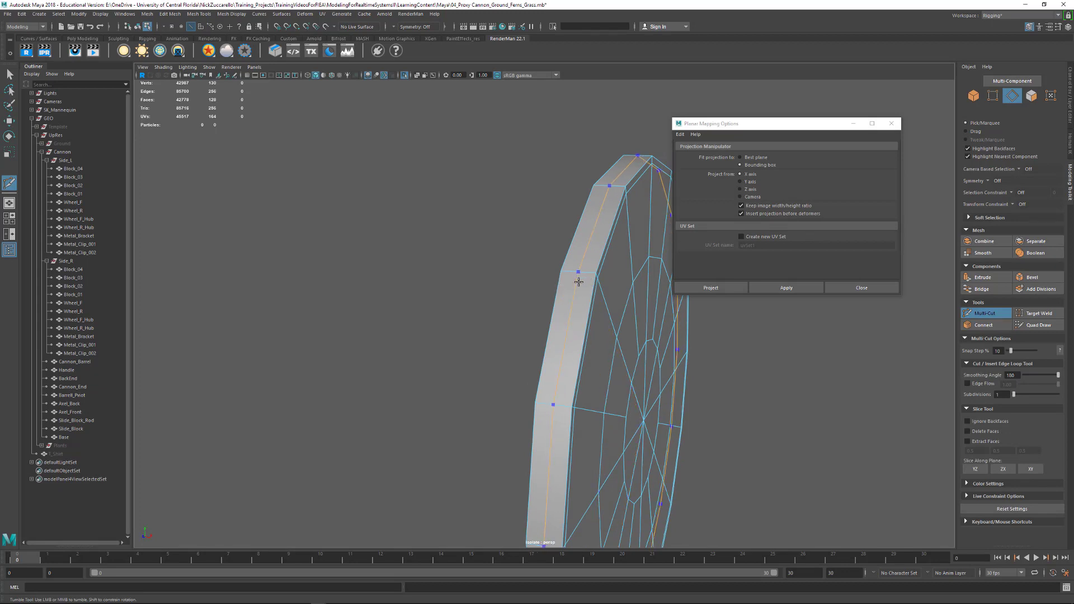
pyautogui.keyDown('ctrl'); pyautogui.click(590, 273); pyautogui.keyUp('ctrl')
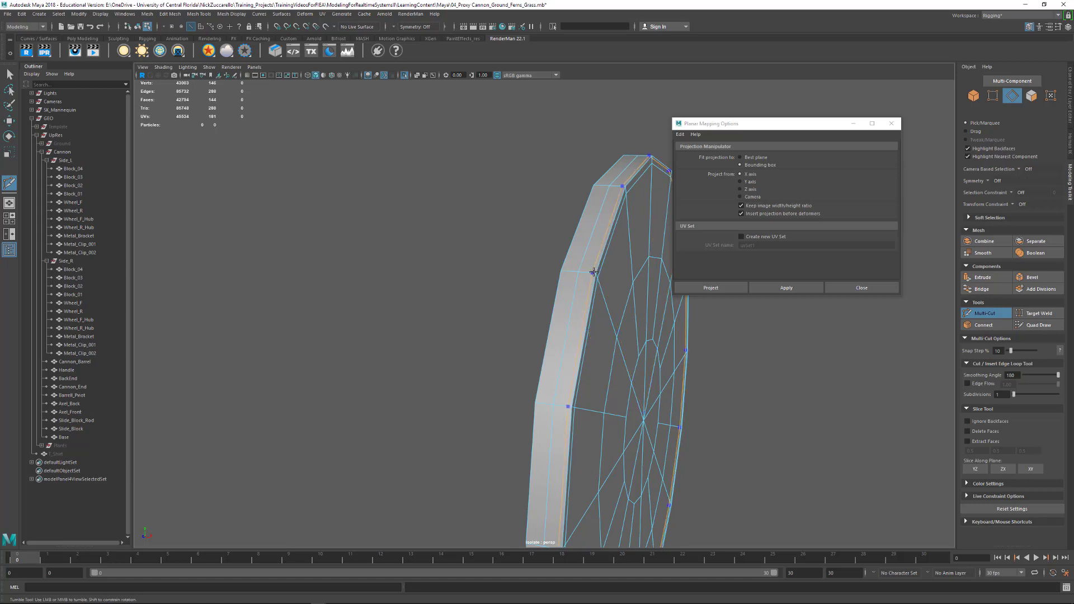
pyautogui.keyDown('alt'); pyautogui.moveTo(593, 272); pyautogui.dragTo(566, 271); pyautogui.keyUp('alt')
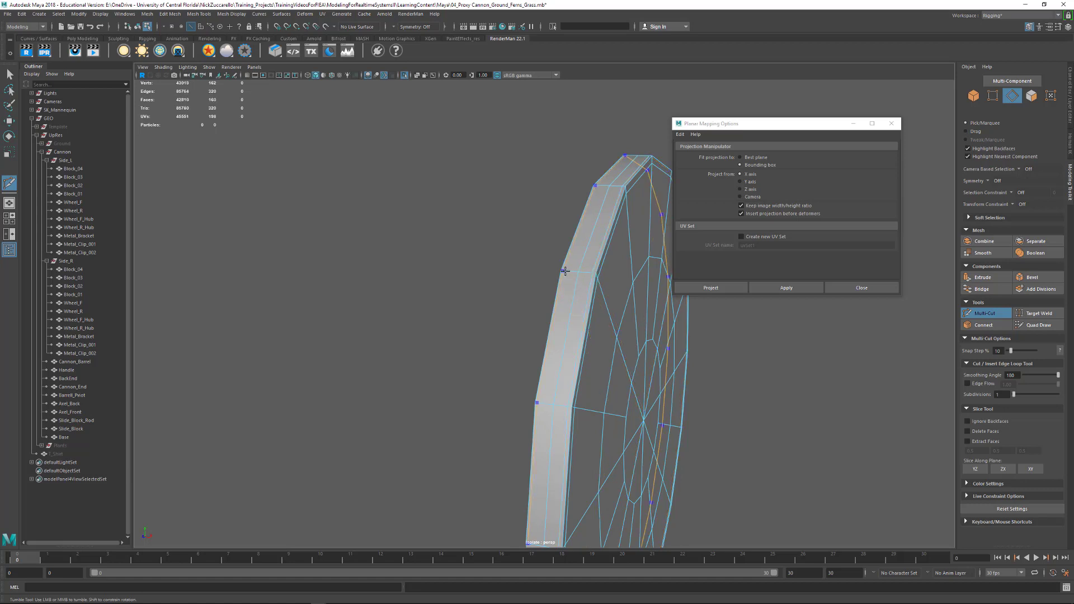
pyautogui.keyDown('ctrl'); pyautogui.click(565, 271); pyautogui.keyUp('ctrl')
# - Turn on smooth preview for the hub and end its isolation to show the whole cannon
pyautogui.keyDown('alt'); pyautogui.moveTo(638, 266); pyautogui.dragTo(577, 273); pyautogui.keyUp('alt')
pyautogui.press('3')
pyautogui.scroll(-4, 656, 272)
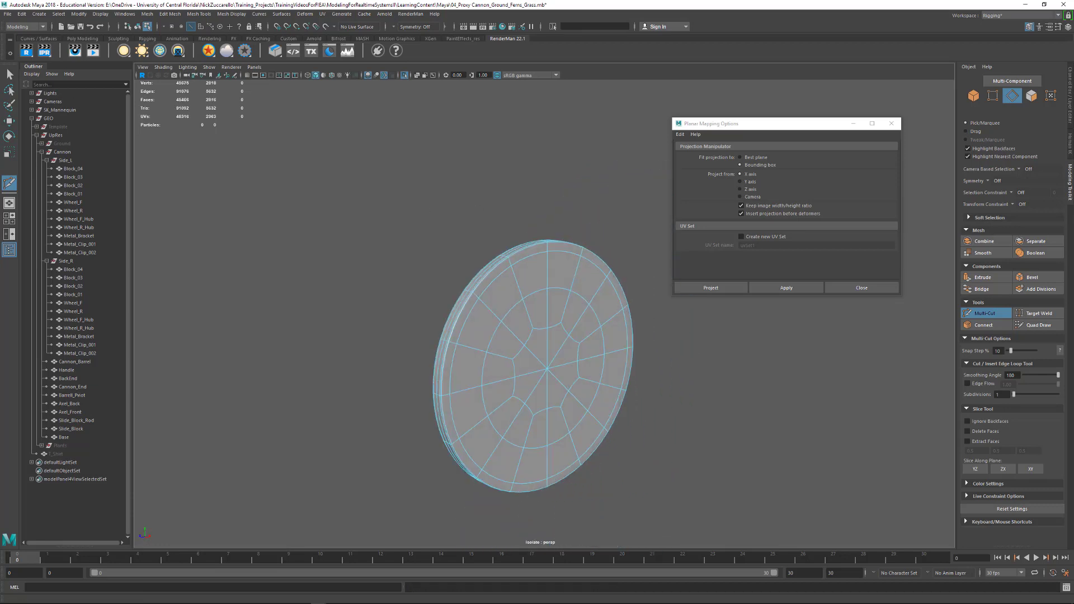
pyautogui.click(12, 77)
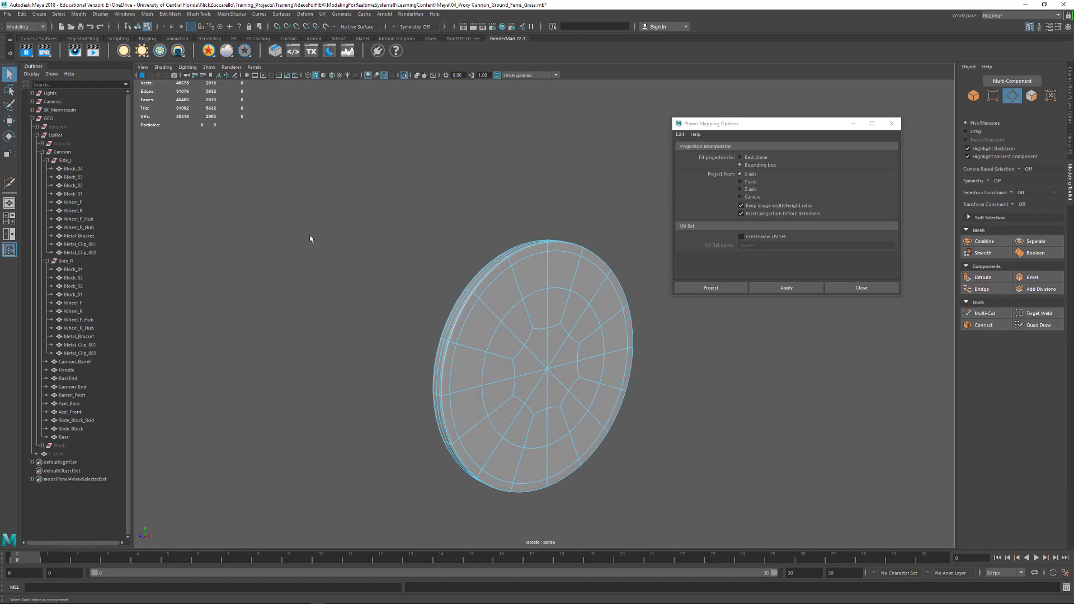
pyautogui.click(405, 78)
pyautogui.scroll(-4, 531, 249)
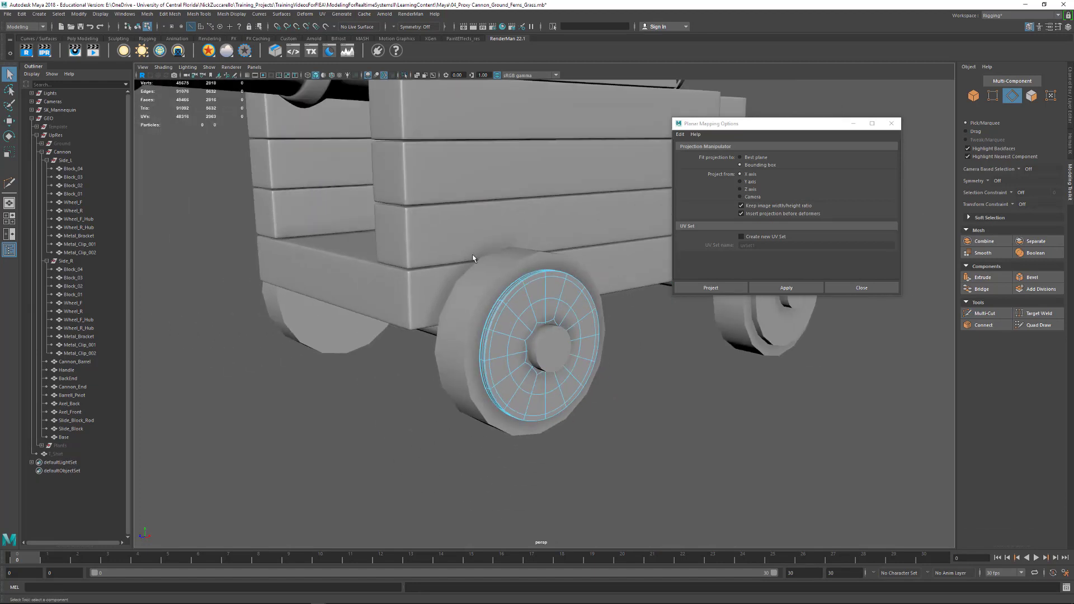
# - Return to object selection, deselect the hub and close the Planar Mapping options
pyautogui.keyDown('alt'); pyautogui.moveTo(466, 251); pyautogui.dragTo(545, 298); pyautogui.keyUp('alt')
pyautogui.press('F8')
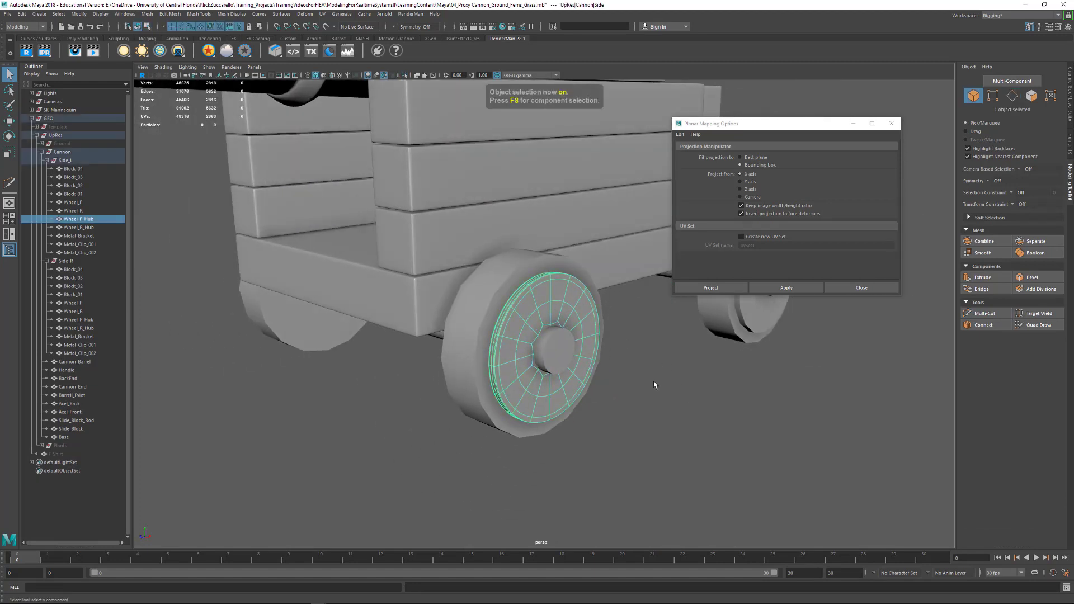
pyautogui.click(652, 384)
pyautogui.keyDown('alt'); pyautogui.moveTo(652, 384); pyautogui.dragTo(699, 436); pyautogui.keyUp('alt')
pyautogui.click(891, 123)
pyautogui.keyDown('alt'); pyautogui.moveTo(780, 208); pyautogui.dragTo(695, 256); pyautogui.keyUp('alt')
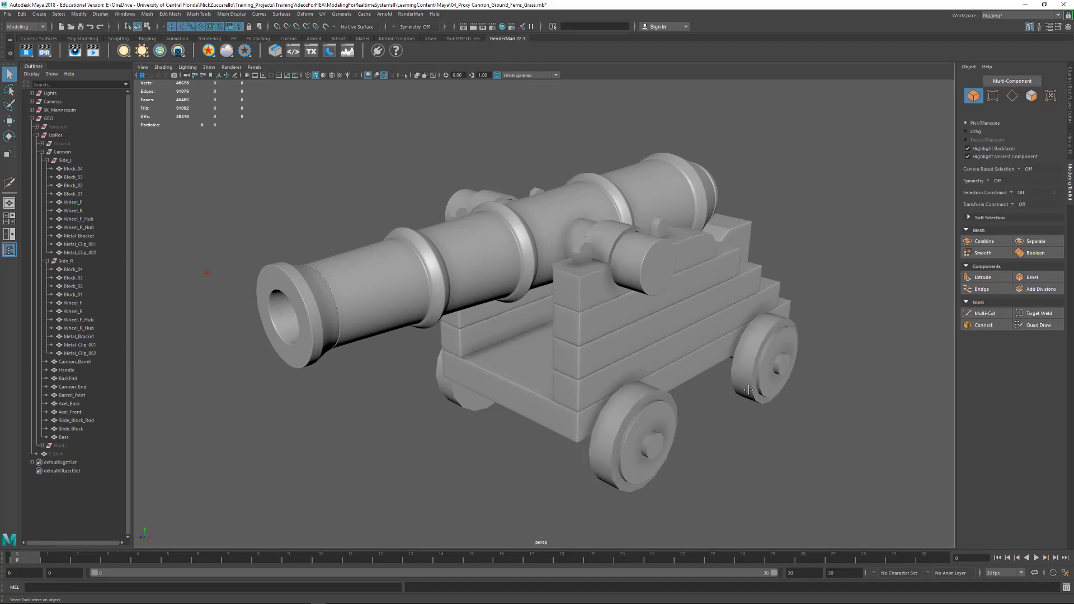
pyautogui.keyDown('alt'); pyautogui.moveTo(749, 390); pyautogui.dragTo(740, 406); pyautogui.keyUp('alt')
# - Save the scene under the new name 05_Proxy Cannon_UpRes in the LearningContent/Maya folder
pyautogui.click(7, 14)
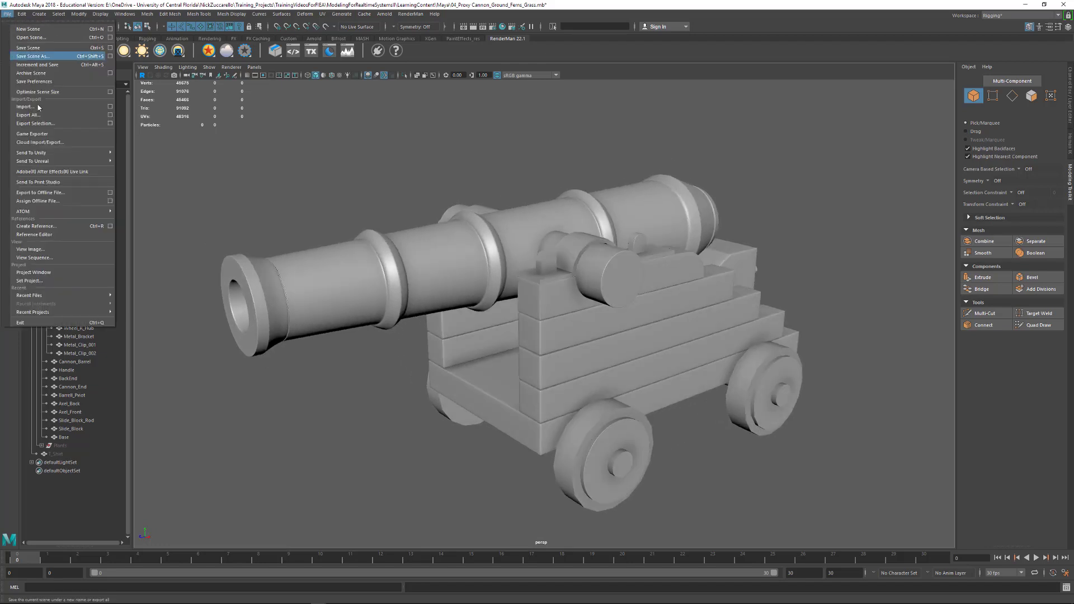
pyautogui.click(61, 63)
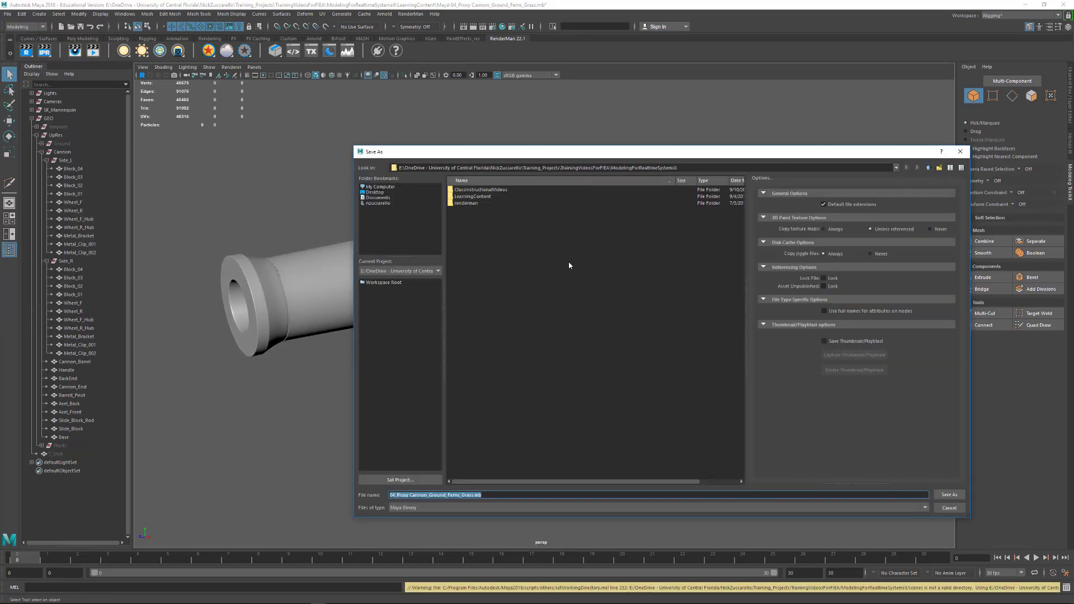
pyautogui.doubleClick(474, 197)
pyautogui.doubleClick(467, 203)
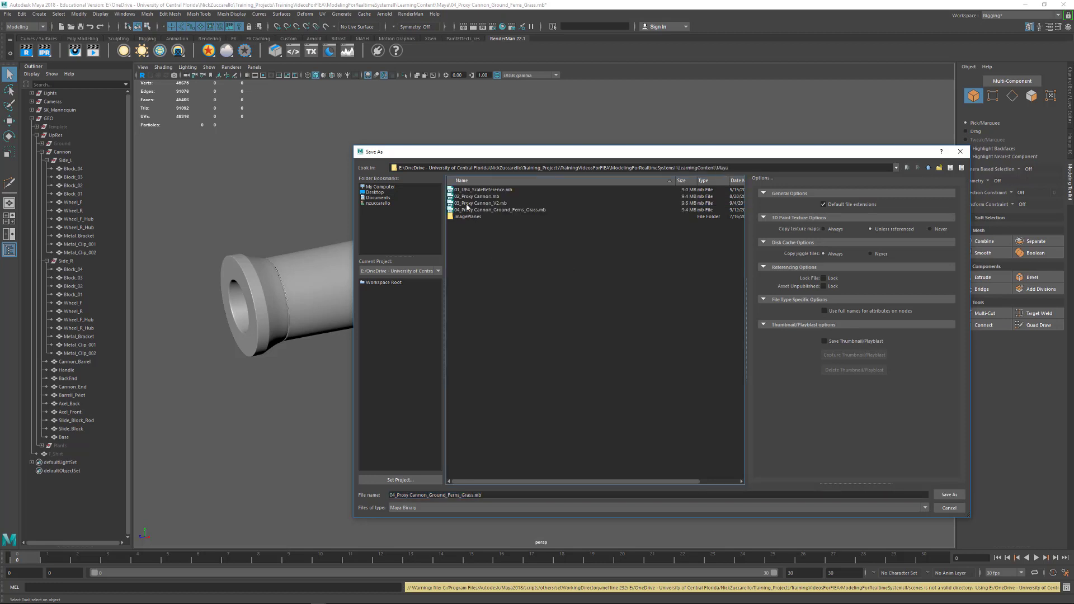
pyautogui.click(398, 495)
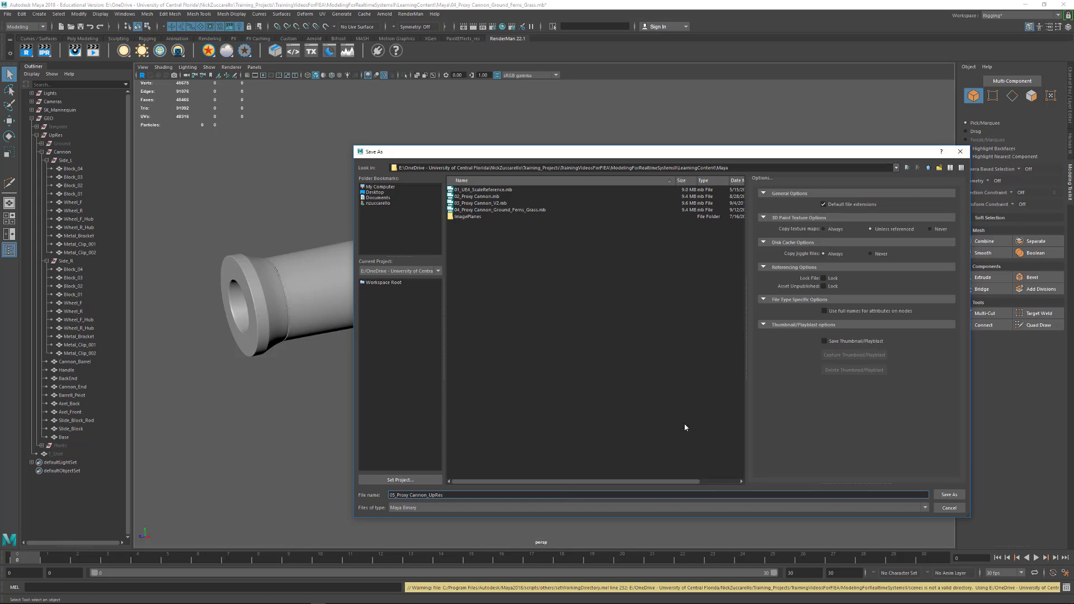
pyautogui.click(949, 496)
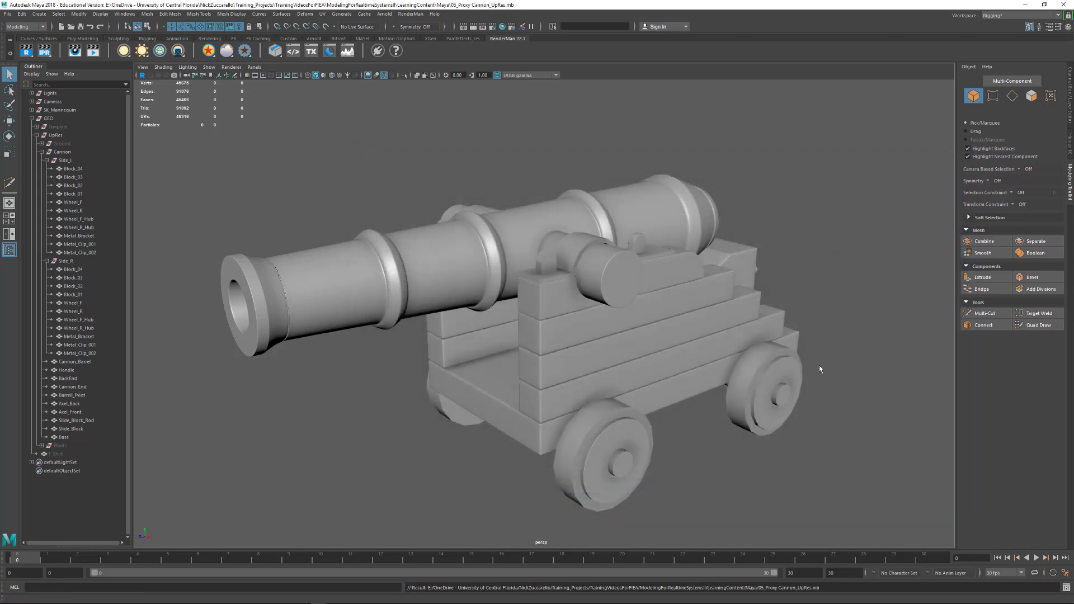
pyautogui.keyDown('alt'); pyautogui.moveTo(819, 369); pyautogui.dragTo(767, 437); pyautogui.keyUp('alt')
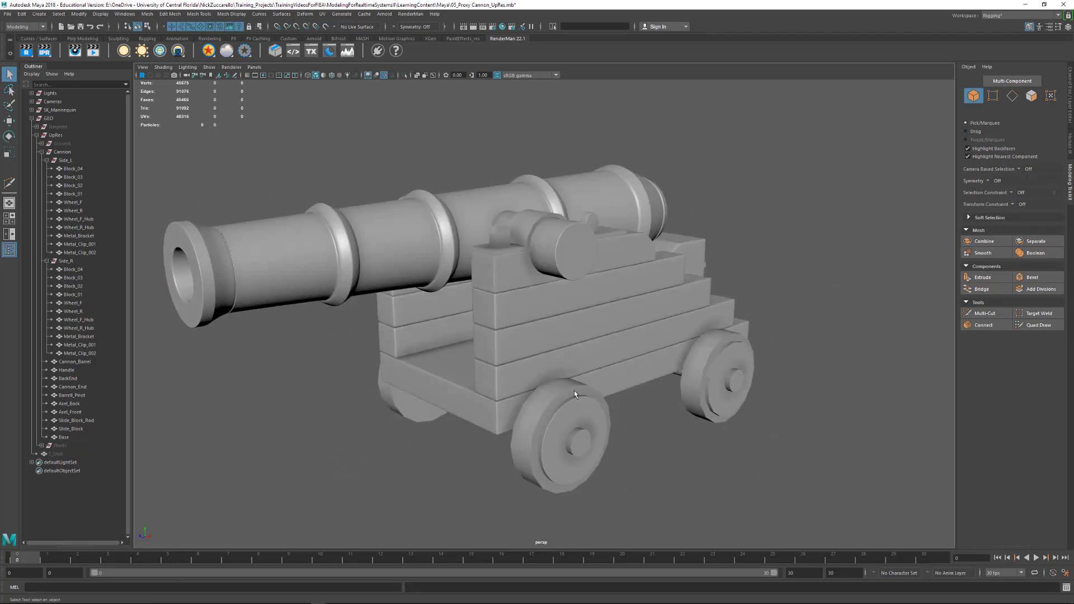
pyautogui.keyDown('alt'); pyautogui.moveTo(534, 257); pyautogui.dragTo(776, 385); pyautogui.keyUp('alt')
pyautogui.keyDown('alt'); pyautogui.moveTo(775, 385); pyautogui.dragTo(801, 404, button='right'); pyautogui.keyUp('alt')
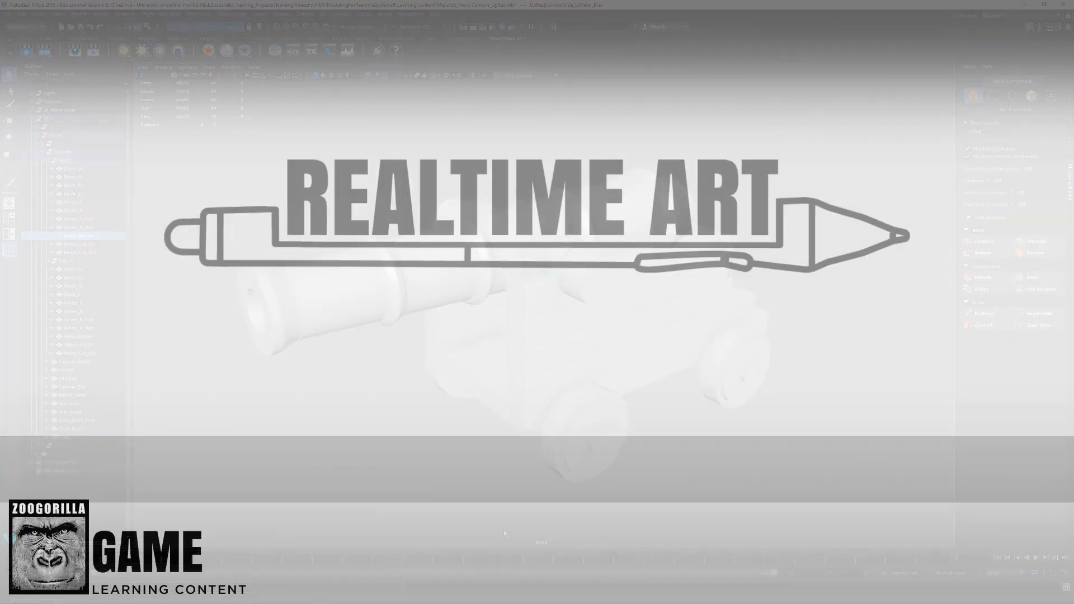